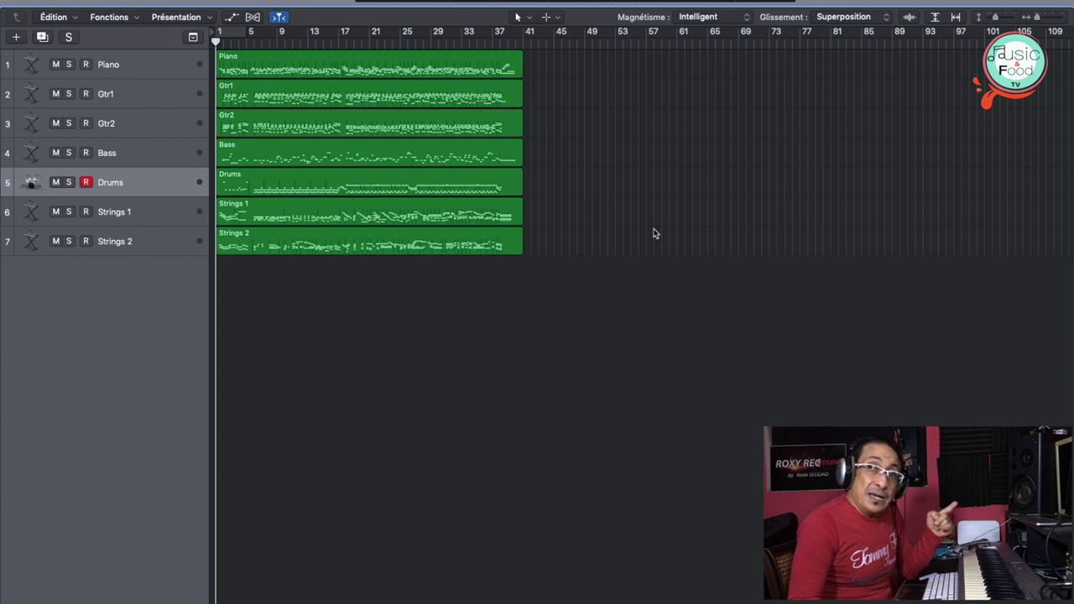
Step: Move the Drums track above the Piano track at the head of the track list
click(369, 185)
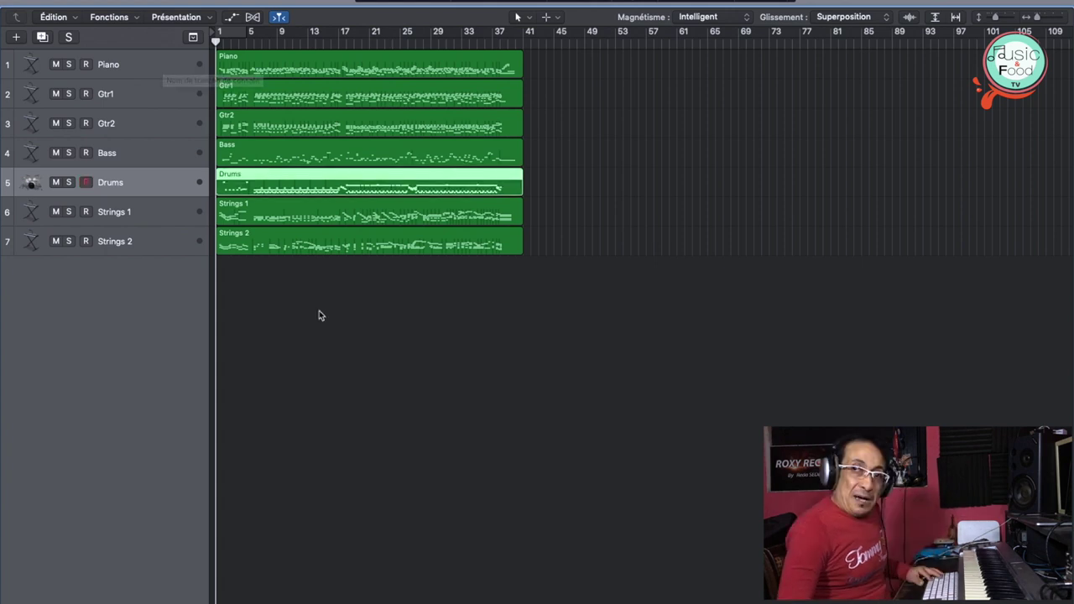
click(123, 69)
click(130, 100)
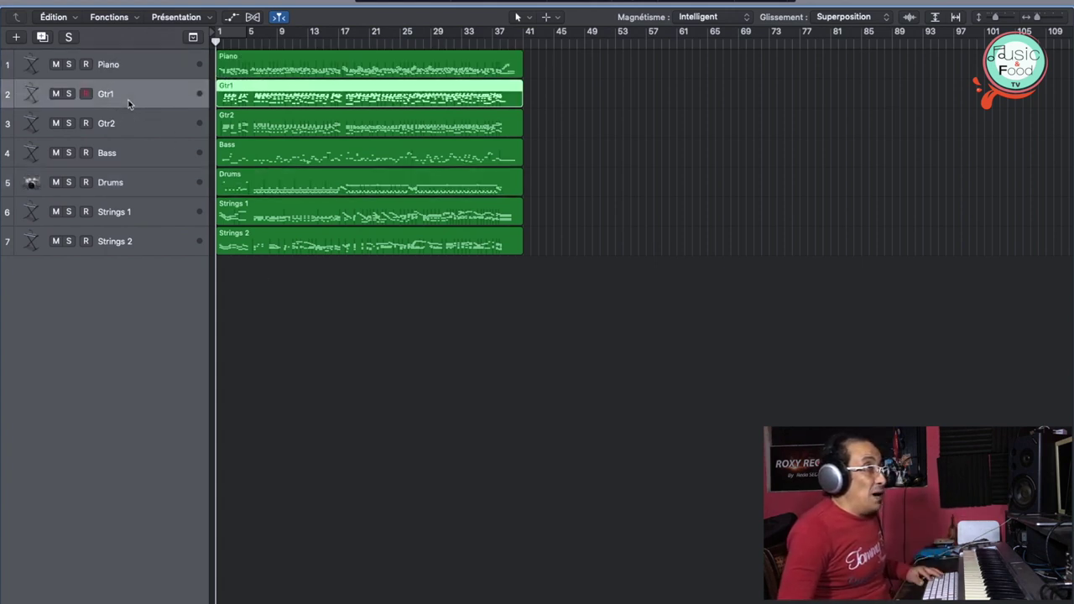
click(134, 127)
click(137, 157)
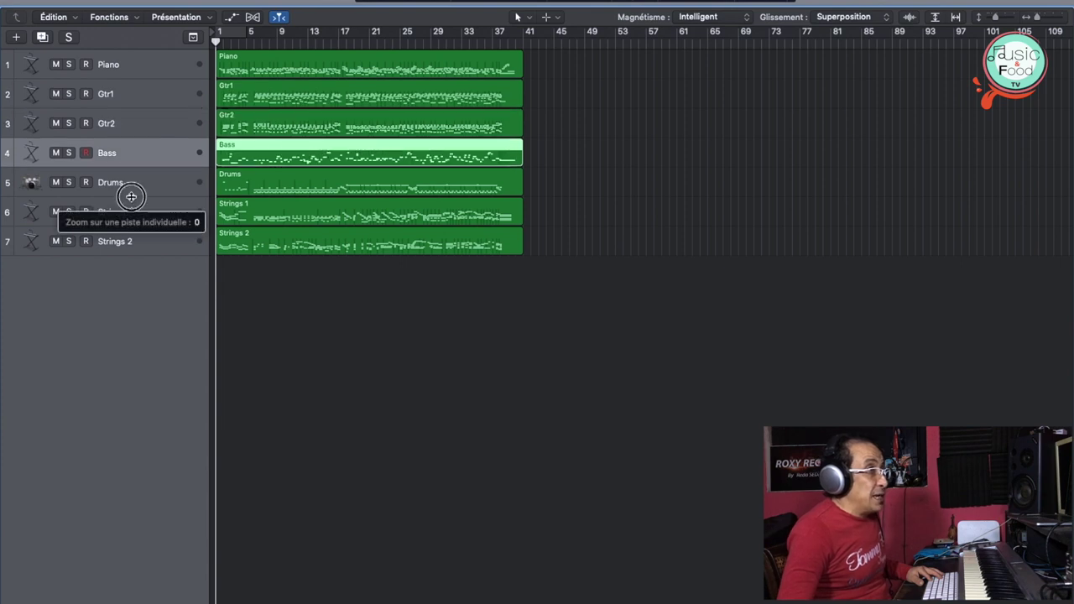
click(133, 182)
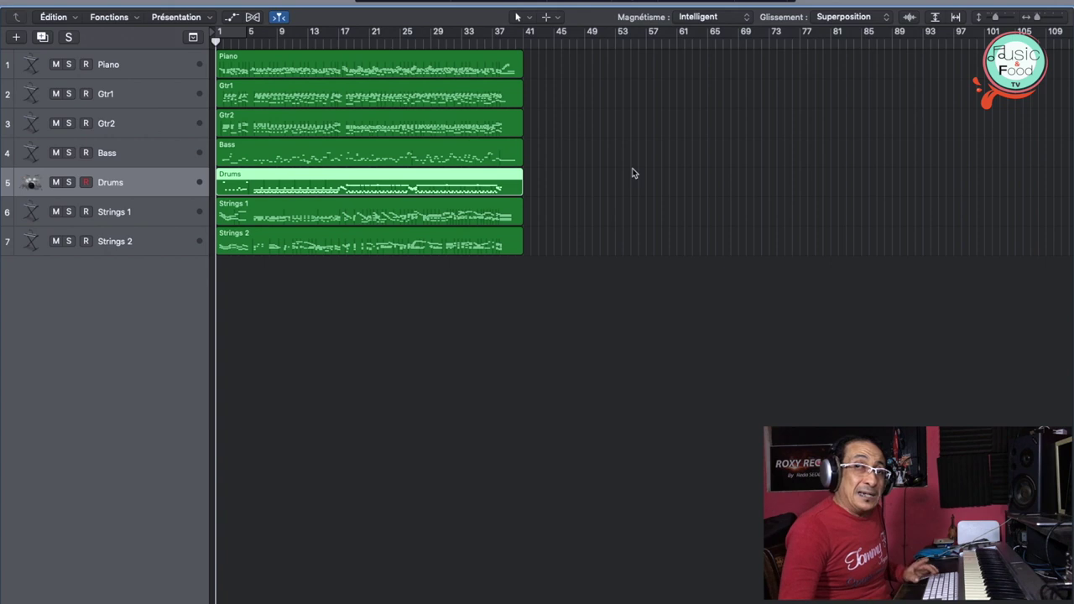
drag(139, 192, 133, 62)
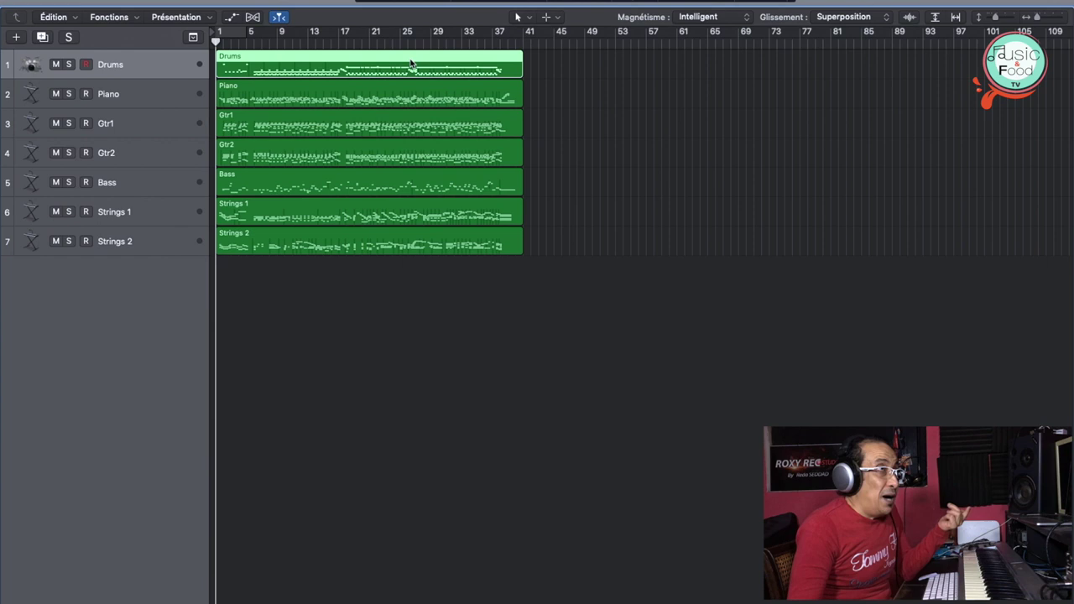
Step: Open the Drums region in the piano roll and examine its notes across the song
double_click(260, 64)
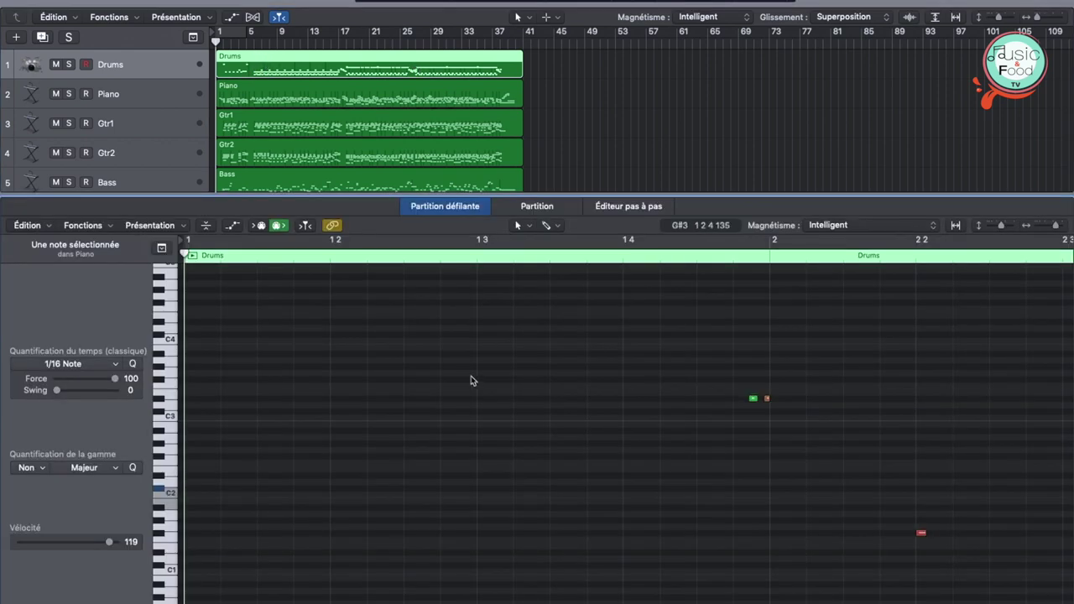
scroll(590, 386, down, 2)
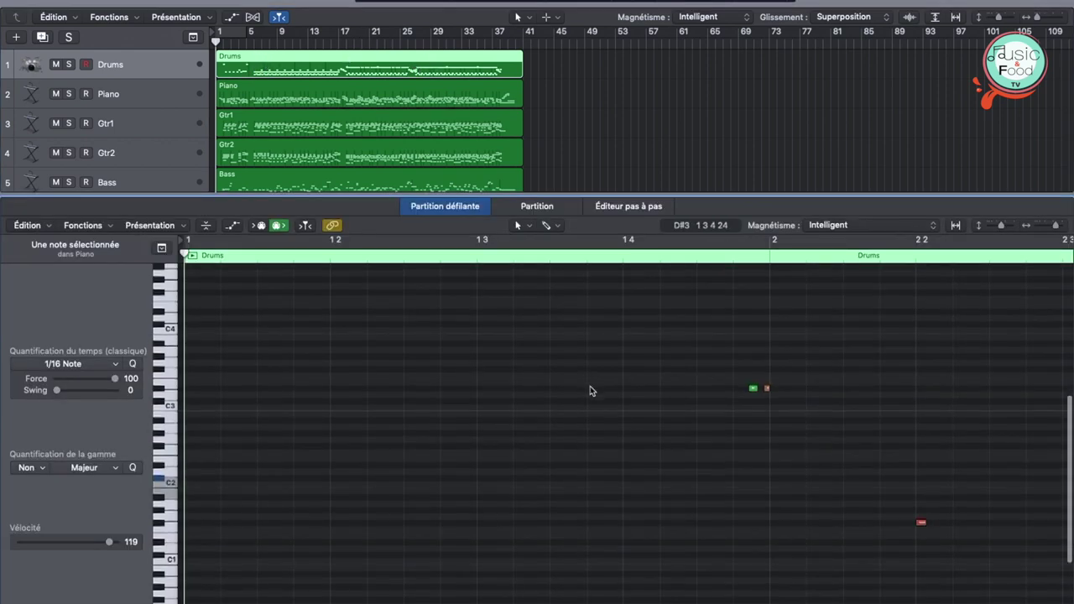
key(super+Left)
key(super+Left)
key(super+Left)
key(super+Left)
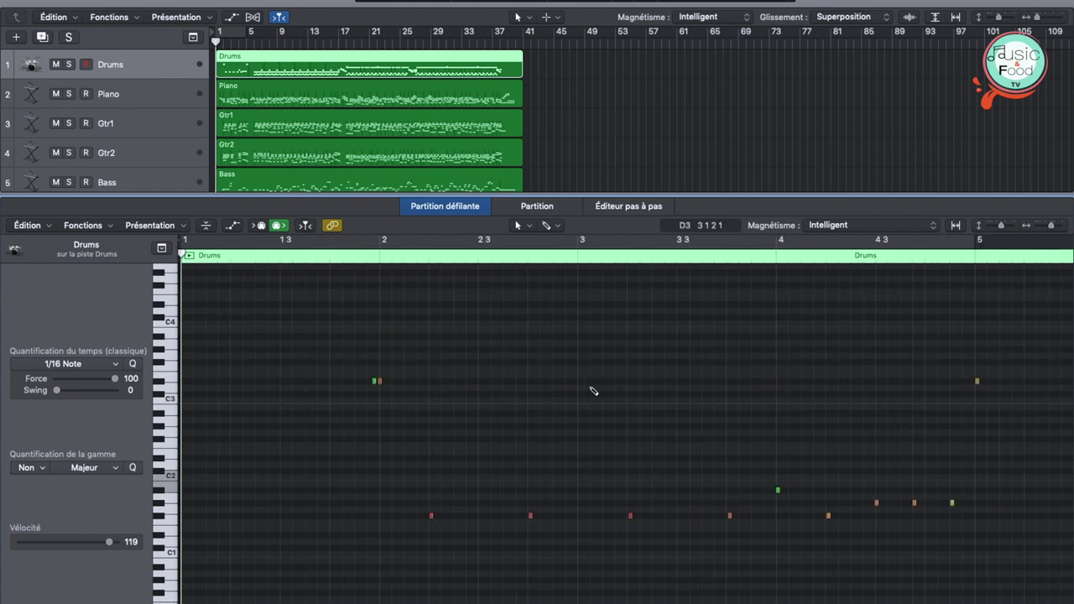
key(super+Up)
key(super+Up)
key(super+Left)
key(super+Left)
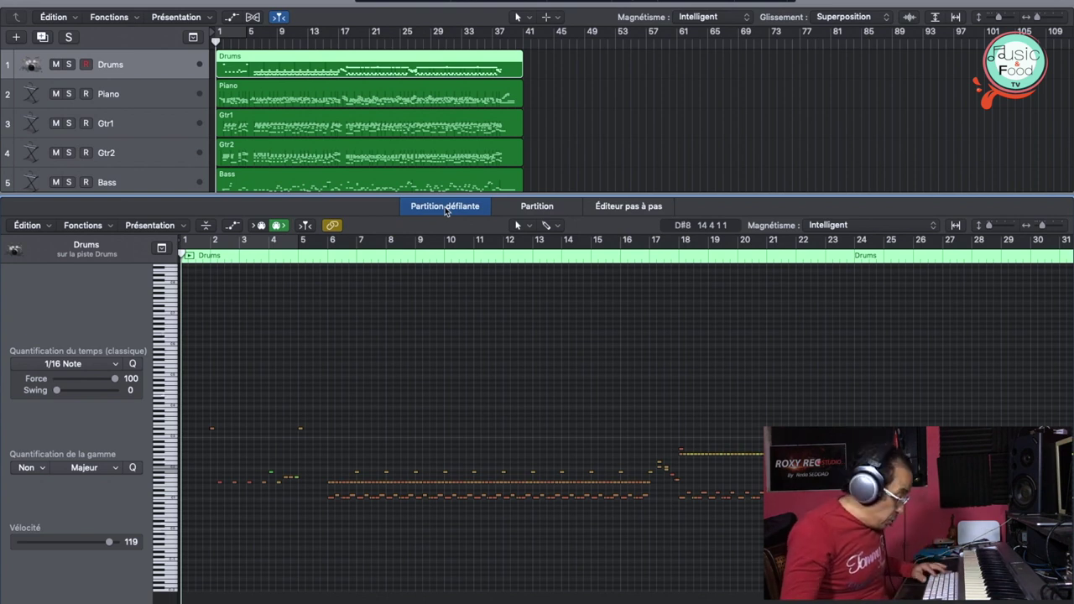
key(x)
key(x)
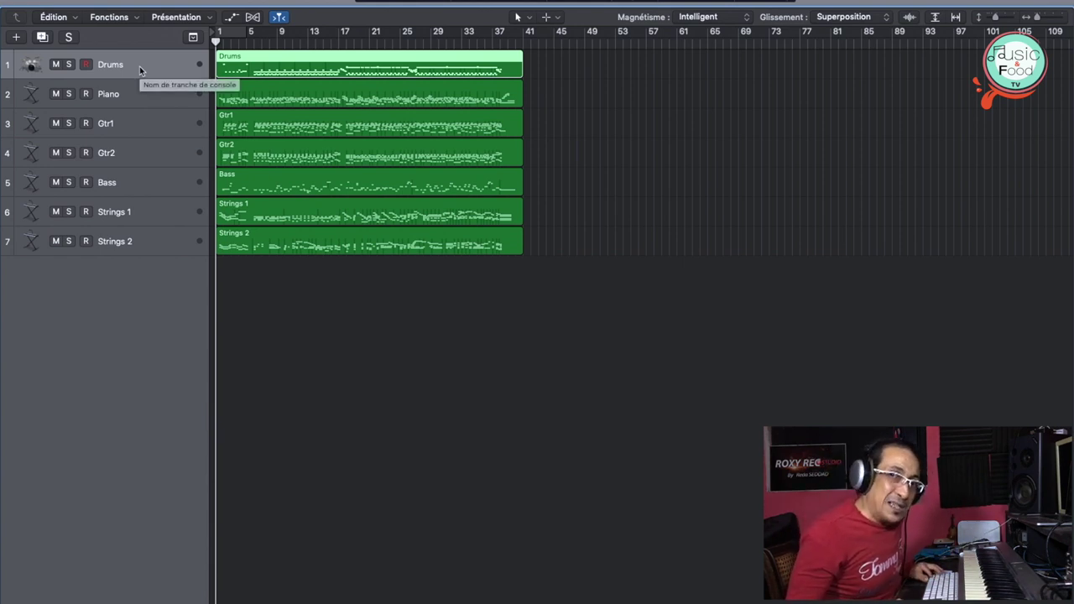
Step: Duplicate the Drums track with its region several times and rename the first one as Kick
drag(139, 66, 167, 261)
click(109, 65)
double_click(106, 64)
text(Kick)
key(Return)
Step: Rename the next three Drums copies as Snare, HH and Toms
double_click(154, 102)
text(Snare)
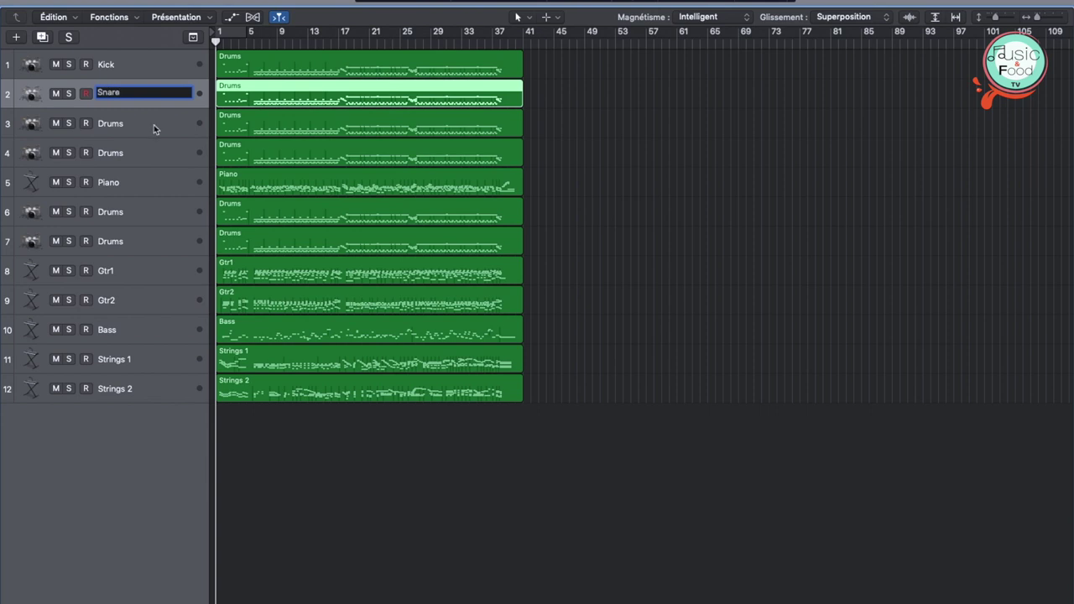
double_click(153, 125)
text(HH)
double_click(151, 148)
text(Toma)
key(Return)
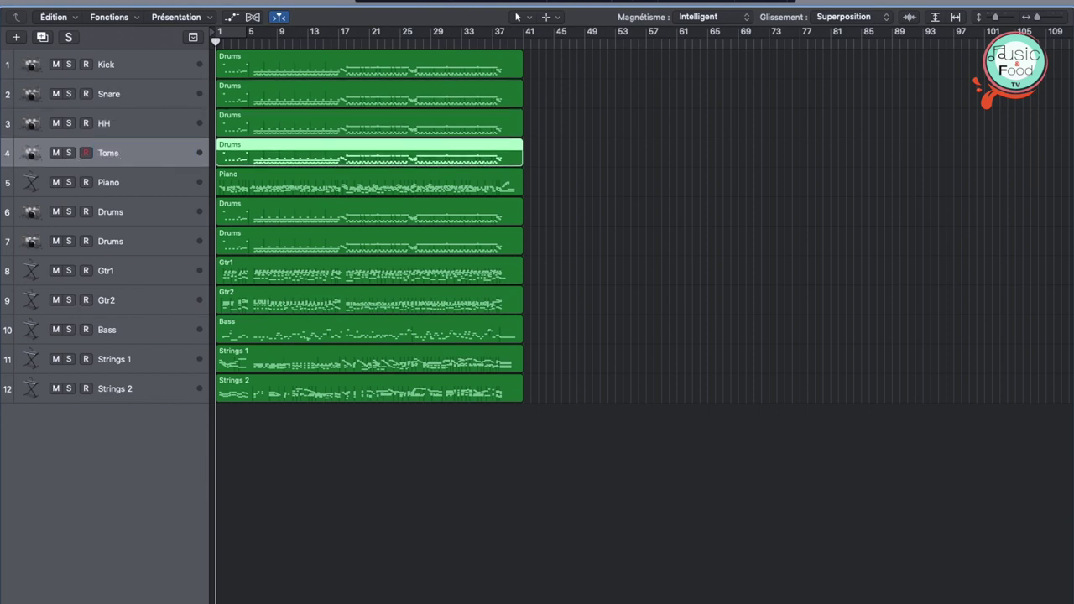
Step: Rename the two remaining Drums copies as Crash and Symbals, placing them directly after Toms
key(super+d)
double_click(117, 182)
text(Crash)
key(Return)
key(super+d)
double_click(109, 212)
text(Cymbale)
key(Return)
Step: Delete every note except the kick notes from the Kick track's region
click(146, 70)
key(p)
drag(603, 399, 195, 494)
key(Down)
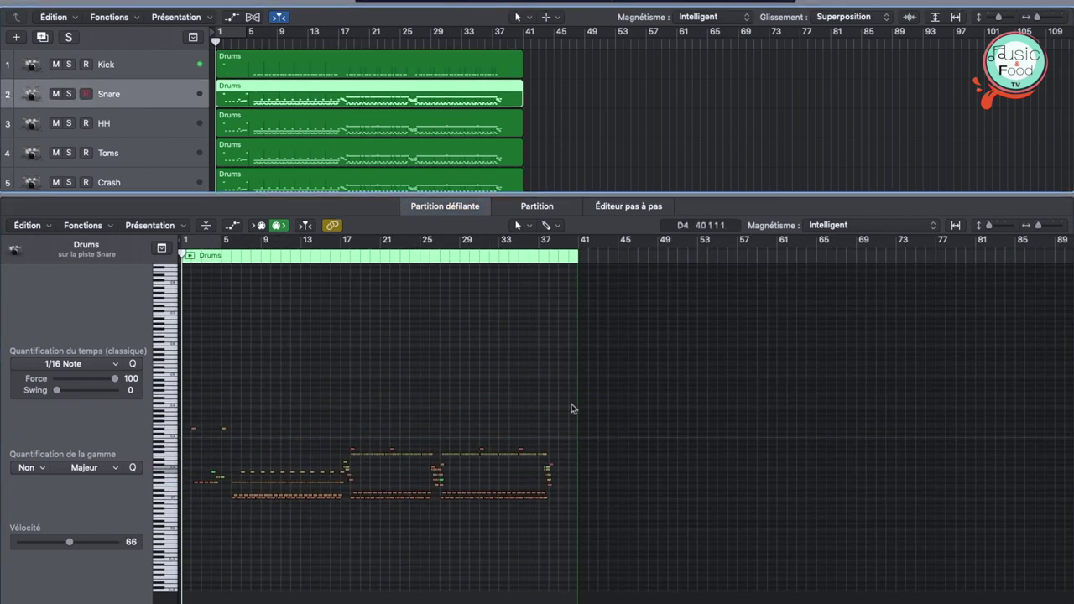
Step: Keep only the snare notes in the Snare region and isolate the rim notes on a separate Rim track
drag(629, 394, 161, 500)
key(Down)
key(Down)
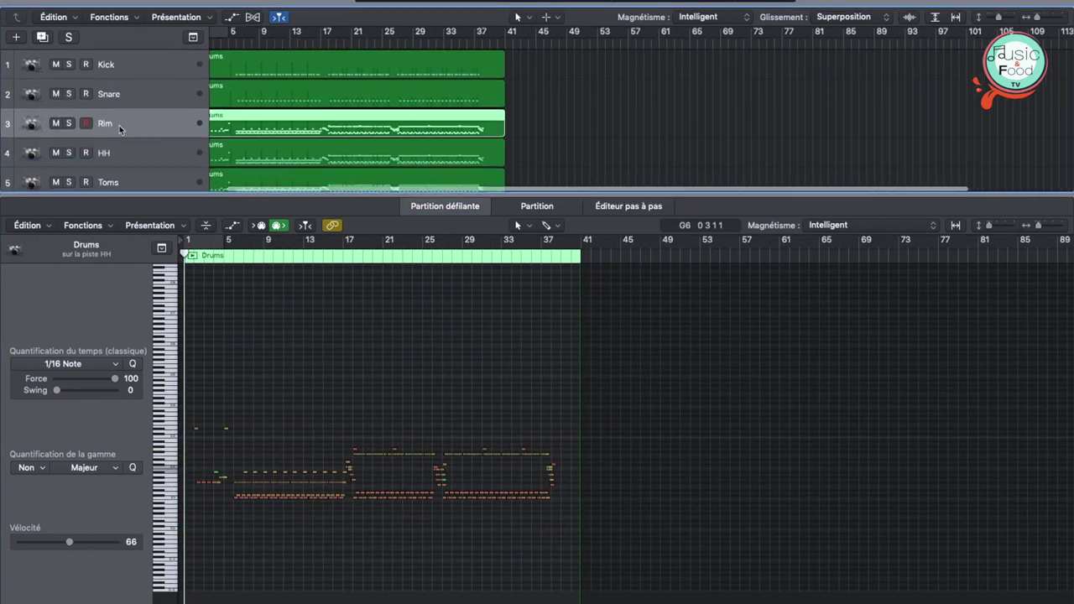
drag(678, 360, 134, 467)
Step: Remove all notes other than the hi-hat notes from the HH track's region
click(139, 160)
drag(686, 367, 140, 469)
drag(643, 556, 176, 487)
click(170, 534)
click(215, 527)
Step: Delete the kick, snare, hi-hat and cymbal notes from the Toms region, keeping only the tom fills
key(Down)
drag(631, 317, 158, 498)
key(Delete)
drag(637, 598, 209, 552)
key(Delete)
key(Delete)
click(168, 545)
key(Delete)
click(168, 518)
key(Delete)
click(170, 505)
key(Delete)
key(Up)
key(Up)
key(Down)
key(Down)
drag(422, 426, 456, 483)
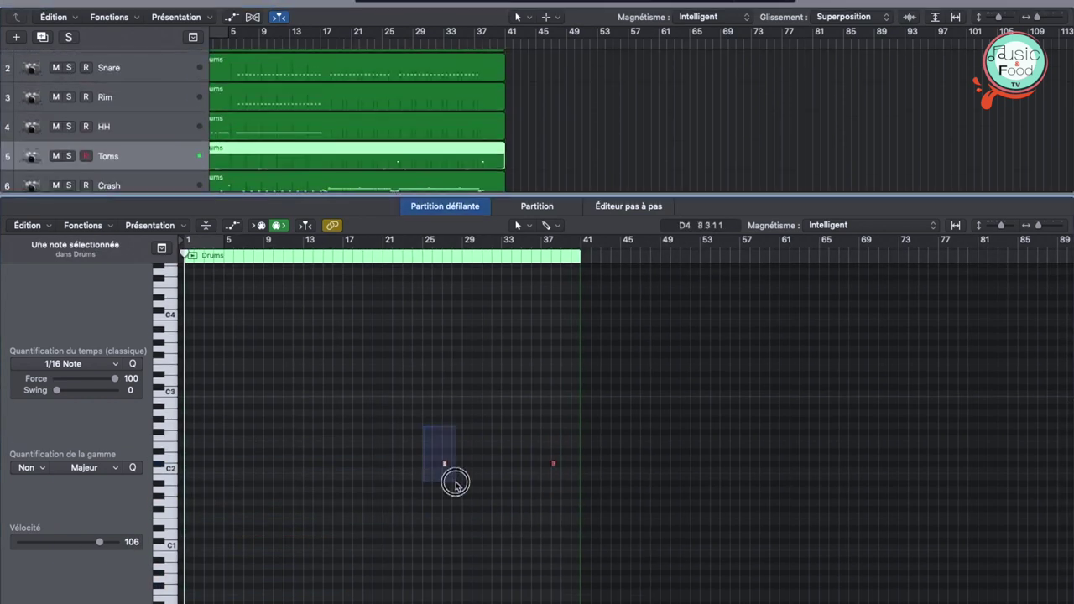
Step: Reduce the Crash and Symbals regions to their own crash and cymbal notes
key(Down)
key(Up)
key(Up)
key(Up)
key(Down)
key(Down)
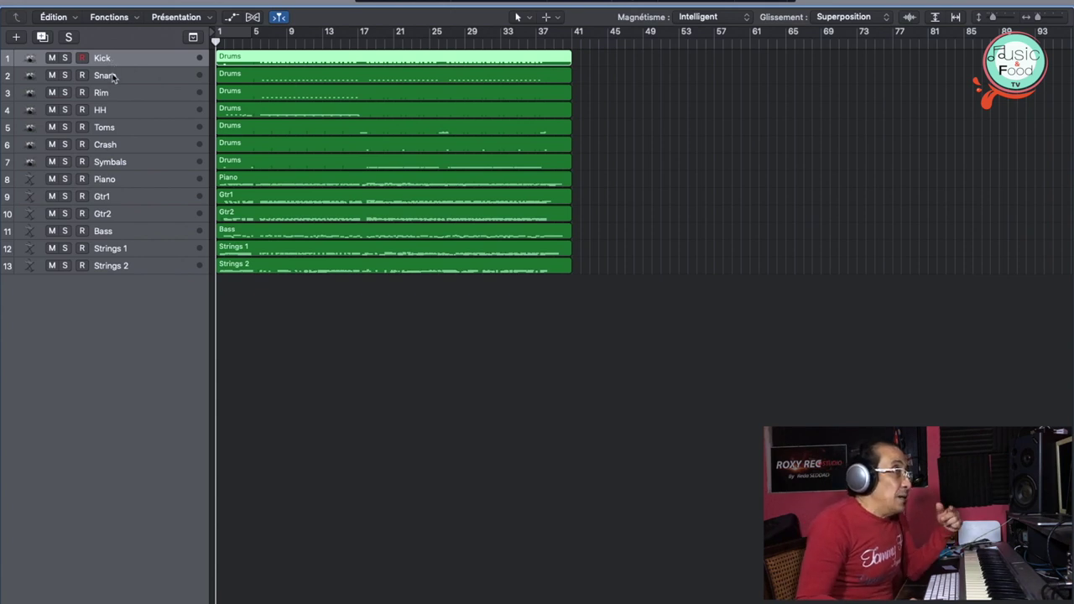
Step: Review the separated drum tracks from Kick to Symbals and their regions
click(115, 76)
click(125, 96)
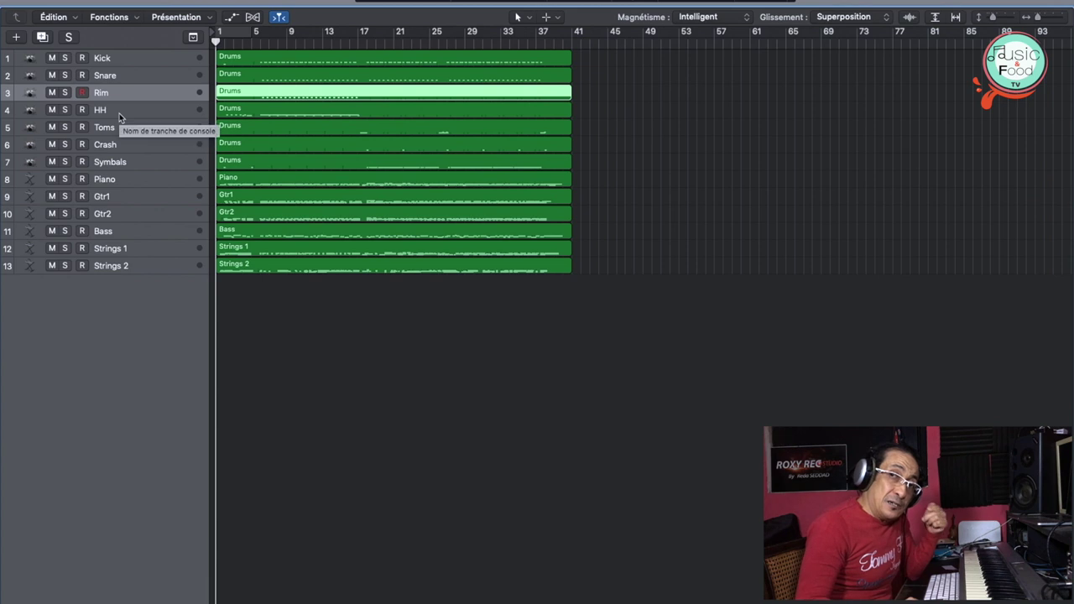
click(123, 128)
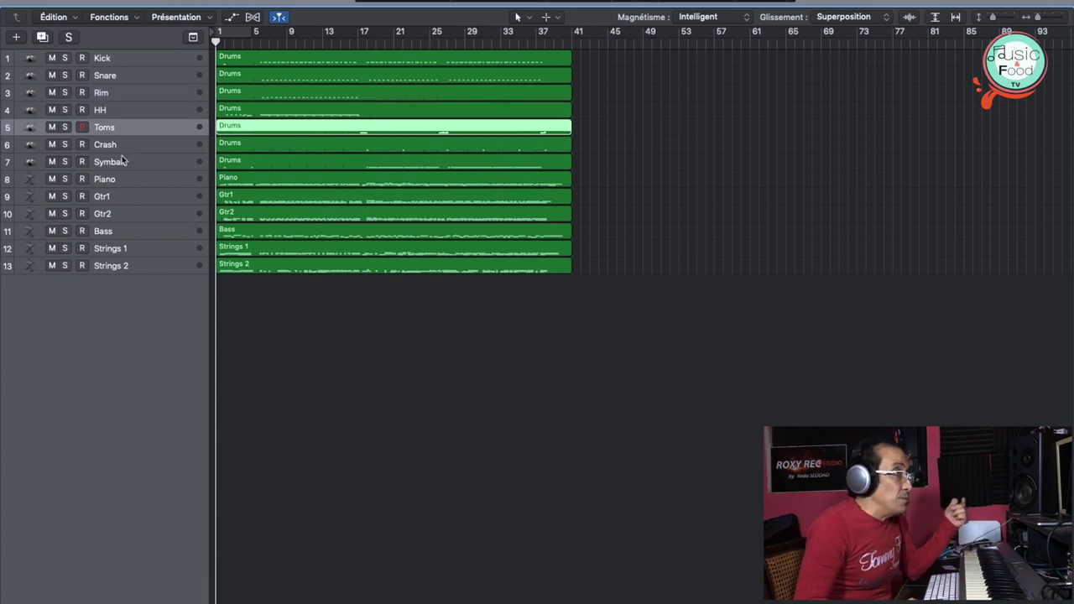
click(124, 167)
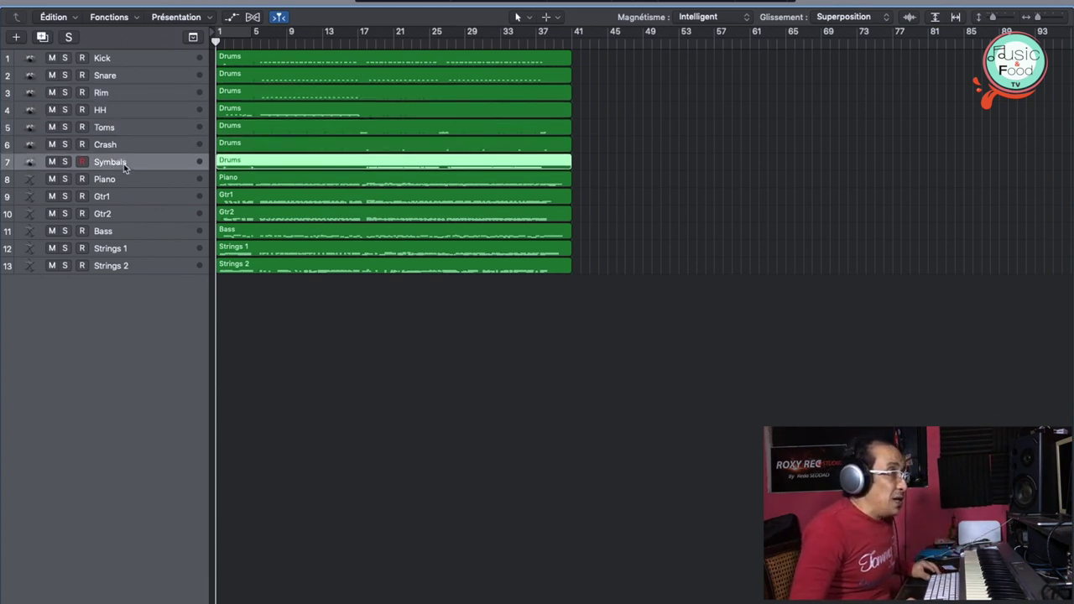
shift+click(109, 62)
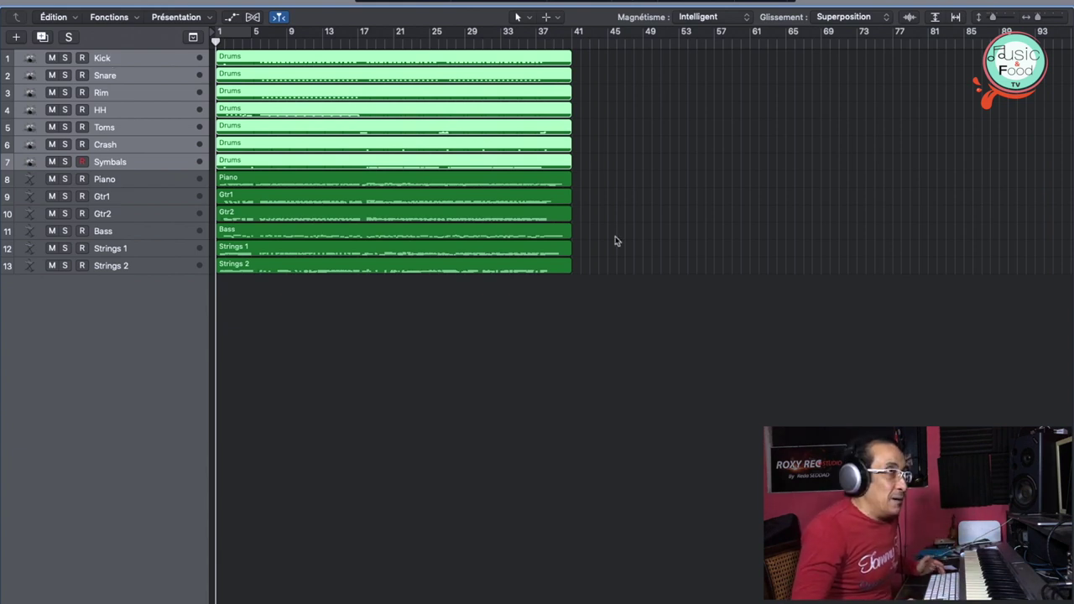
click(631, 321)
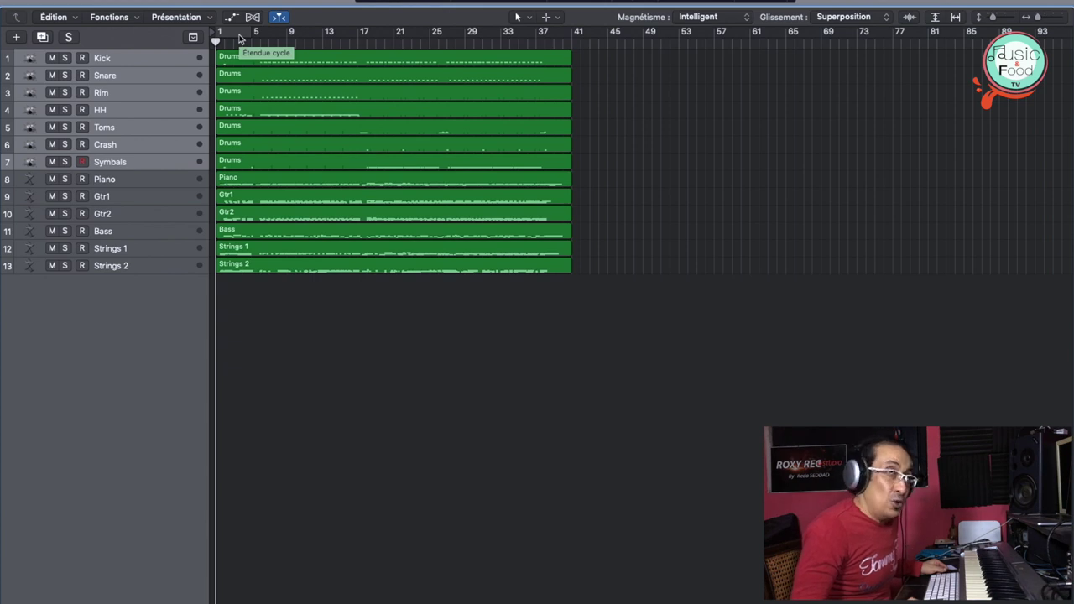
Step: Set the cycle range from bar 1 to bar 41 so it covers all regions
click(242, 37)
drag(250, 33, 574, 51)
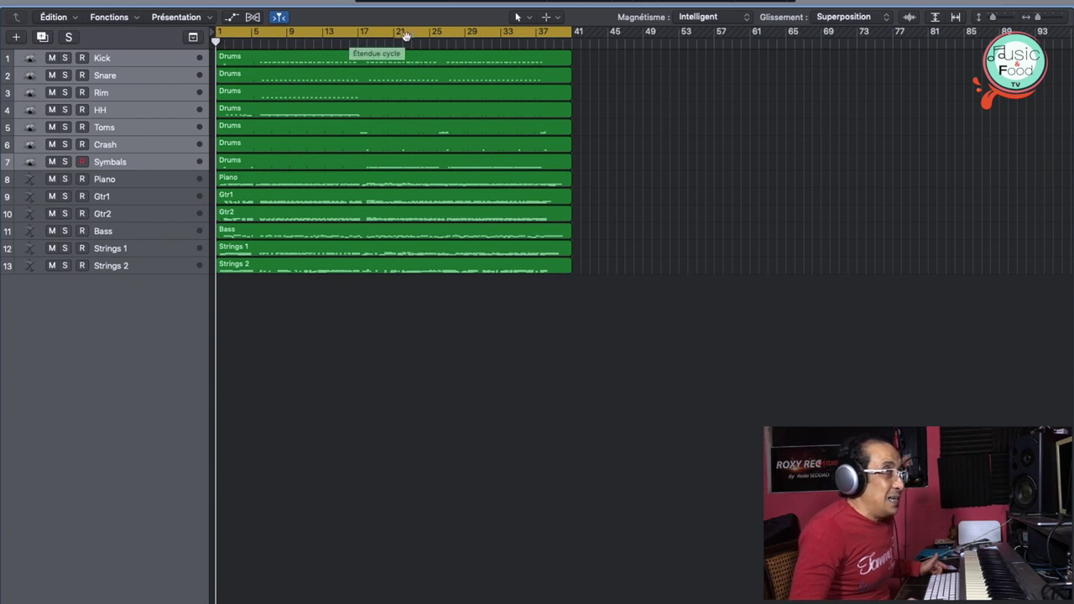
key(super+Right)
key(super+Right)
key(super+Right)
key(super+Right)
key(super+Right)
key(super+Right)
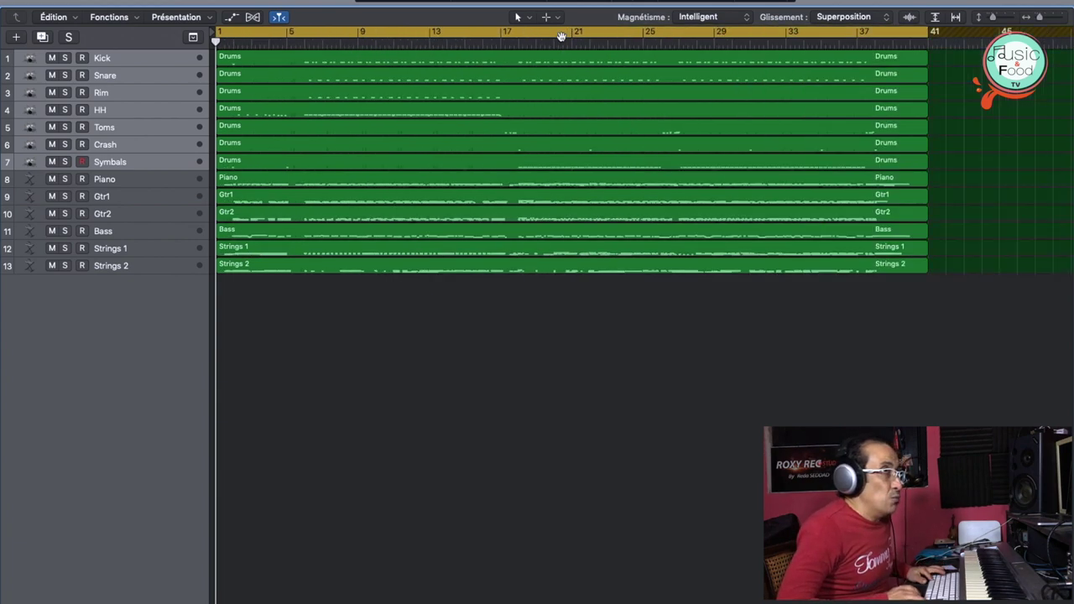
scroll(560, 36, right, 8)
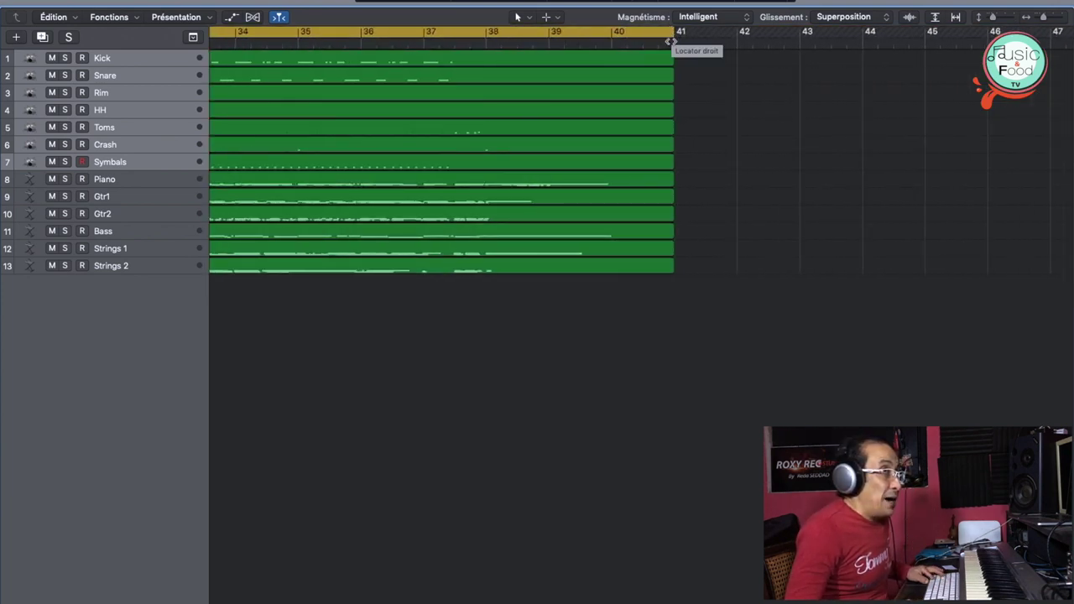
Step: Check that the cycle range ends exactly with the regions at bar 41, and return the playhead to the project start
click(672, 40)
key(super+Right)
key(super+Right)
key(super+Right)
key(super+Right)
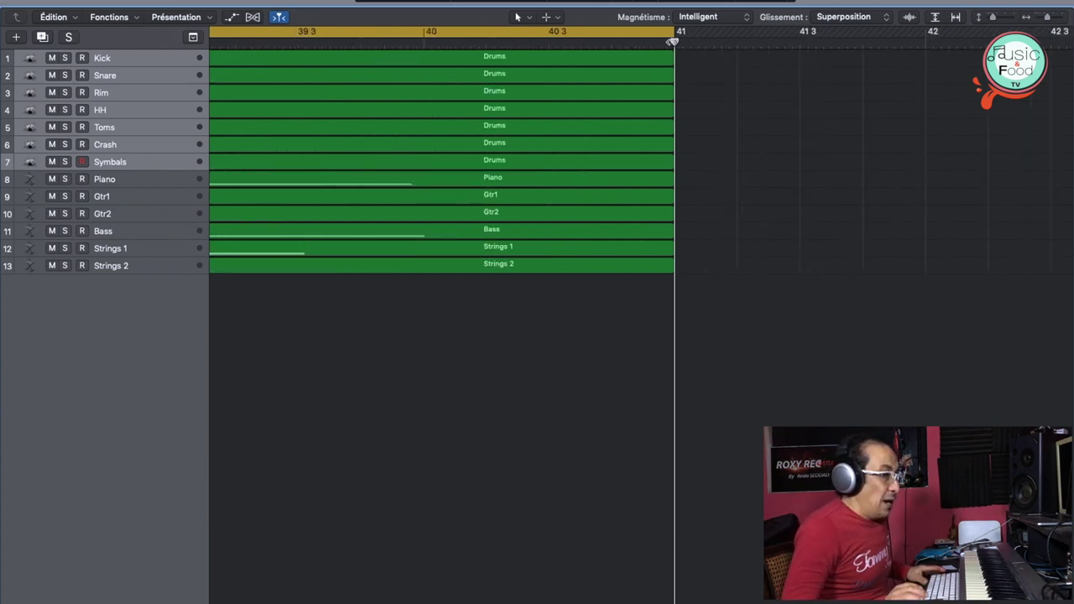
key(super+Left)
key(super+Left)
key(super+Left)
key(super+Left)
key(super+Left)
key(super+Left)
key(super+Left)
key(super+Left)
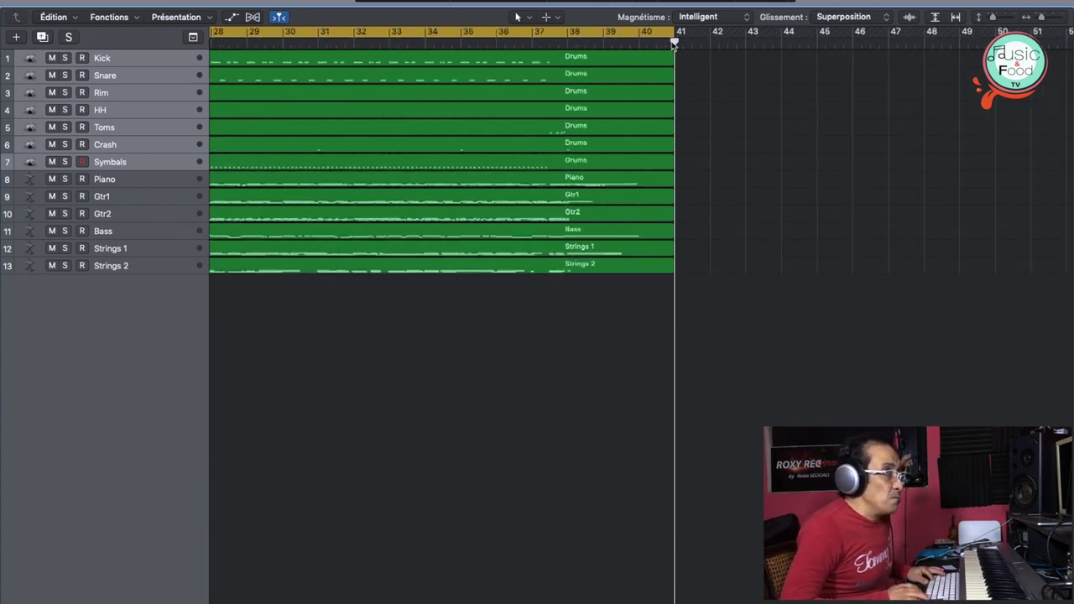
key(super+Left)
key(super+Left)
key(Return)
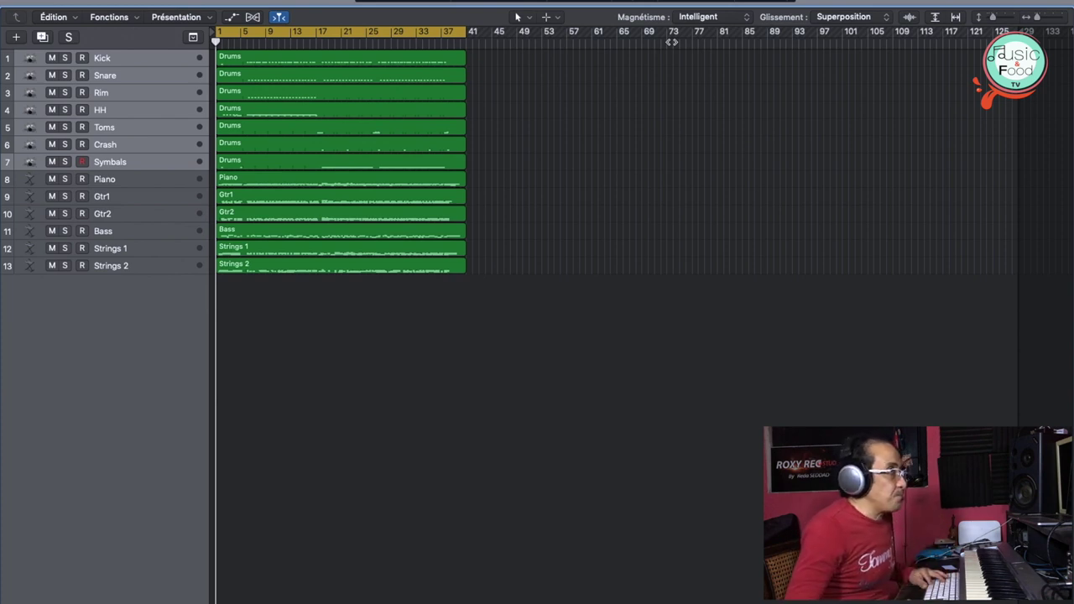
Step: Select all 13 tracks from Kick to Strings 2 and open the export of those tracks as audio files
click(147, 60)
shift+click(168, 267)
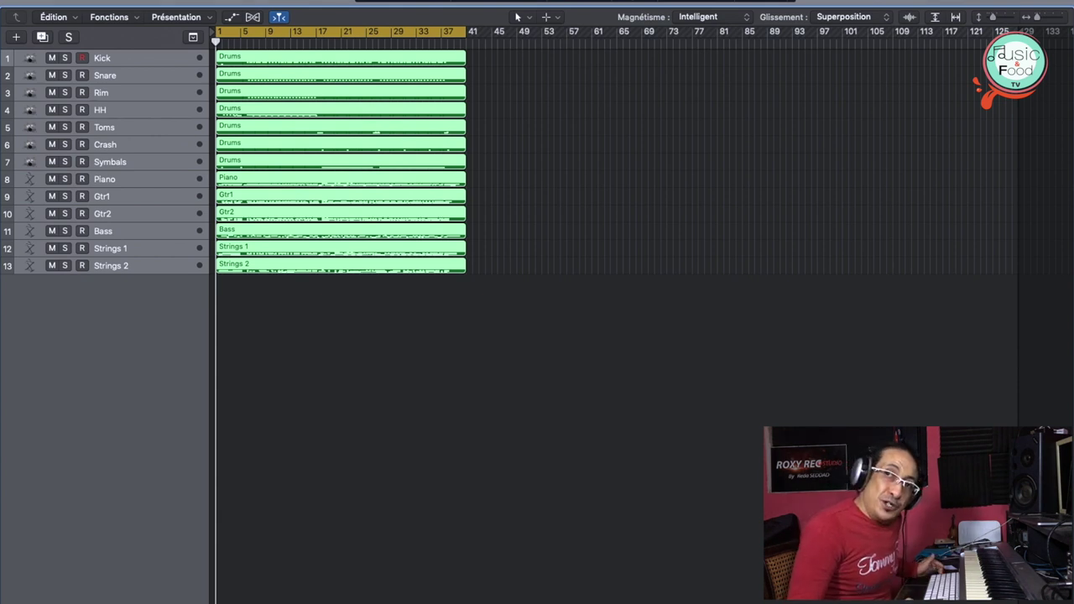
click(105, 0)
mouse_move(138, 247)
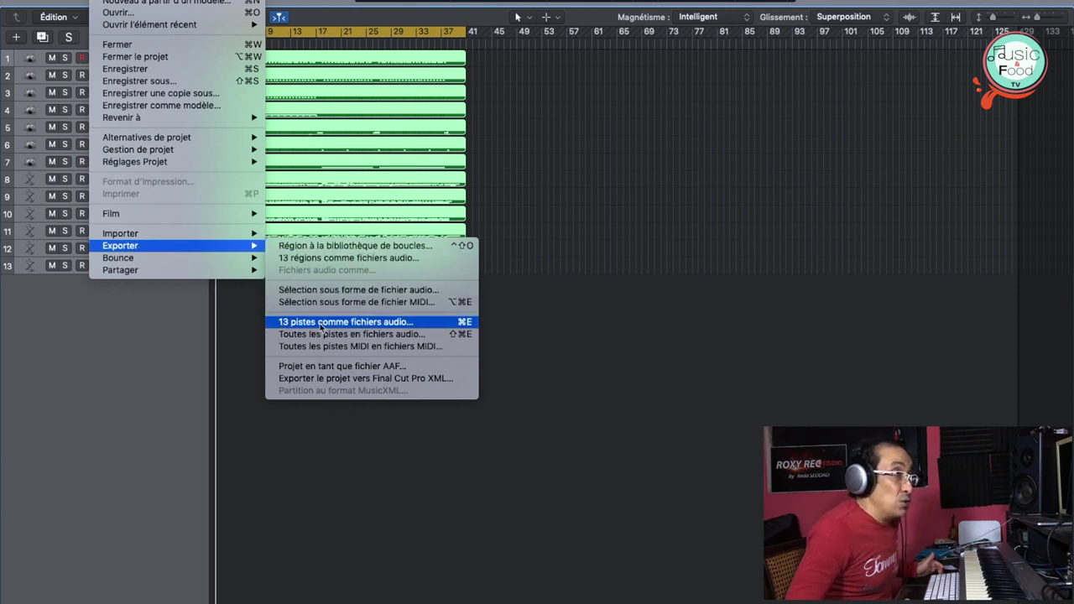
click(375, 325)
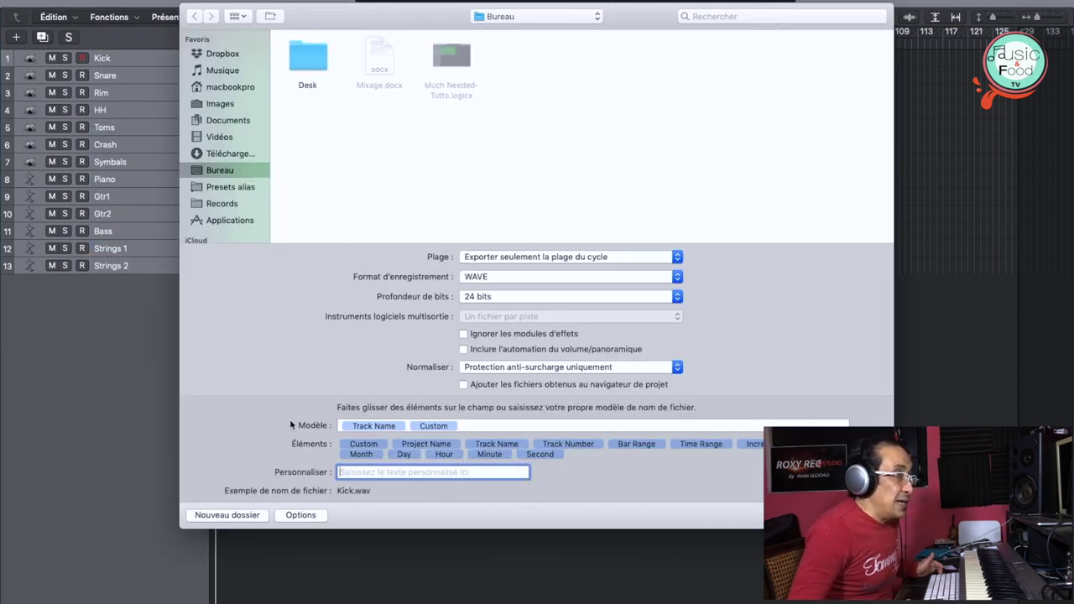
Step: Create a new folder named Bounce on the desktop (Bureau) for the exported files
click(245, 514)
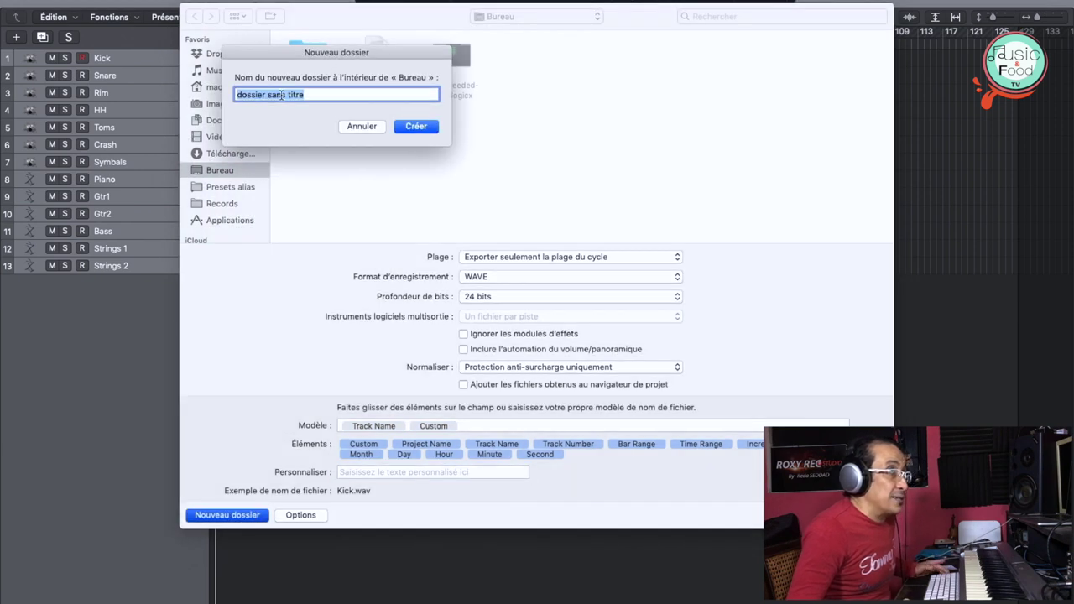
text(Bounce)
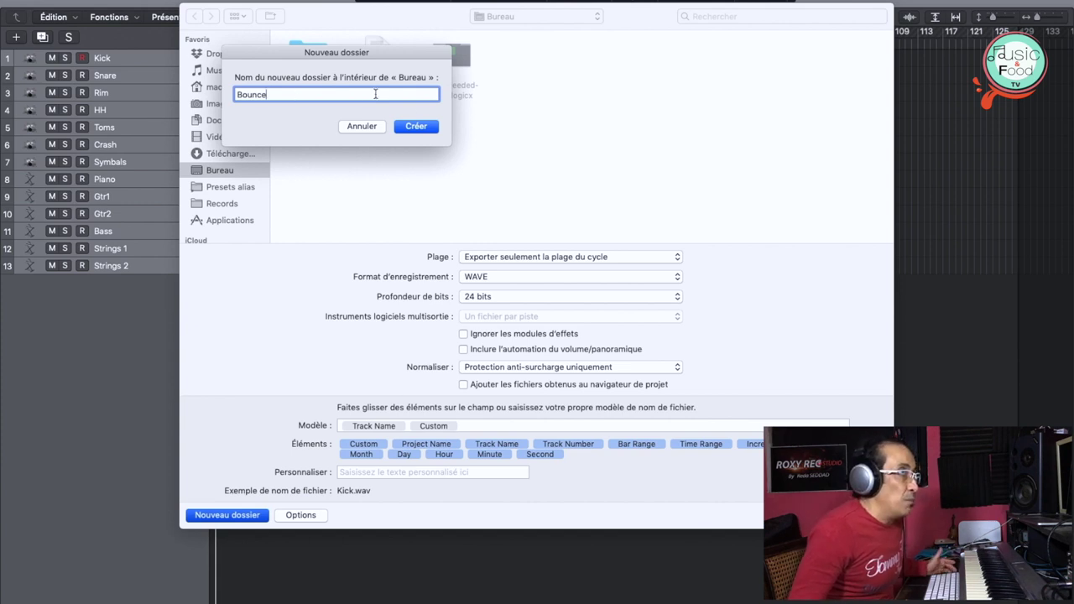
click(415, 127)
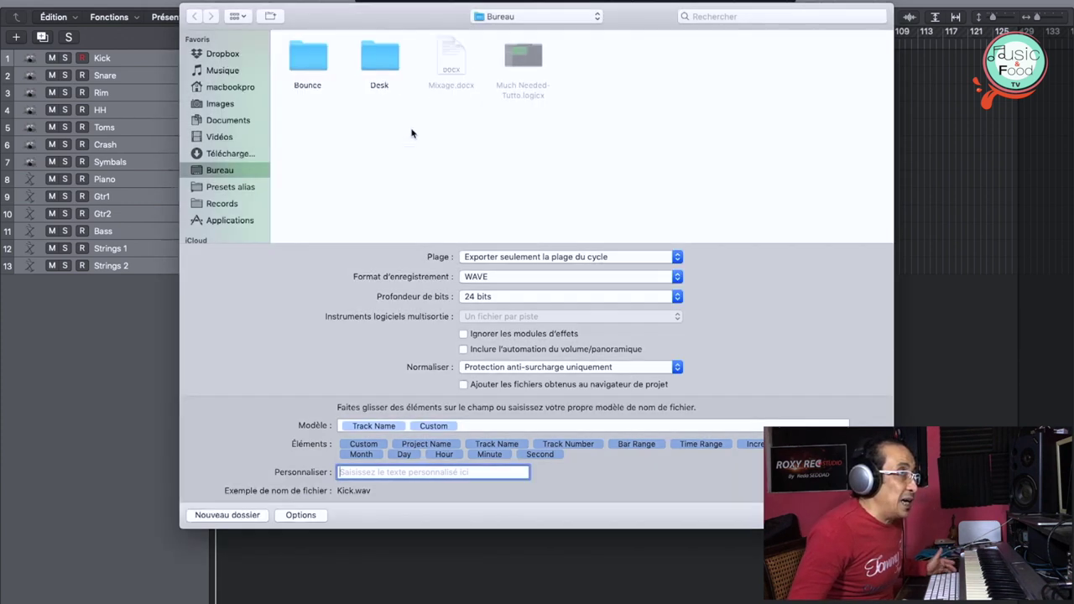
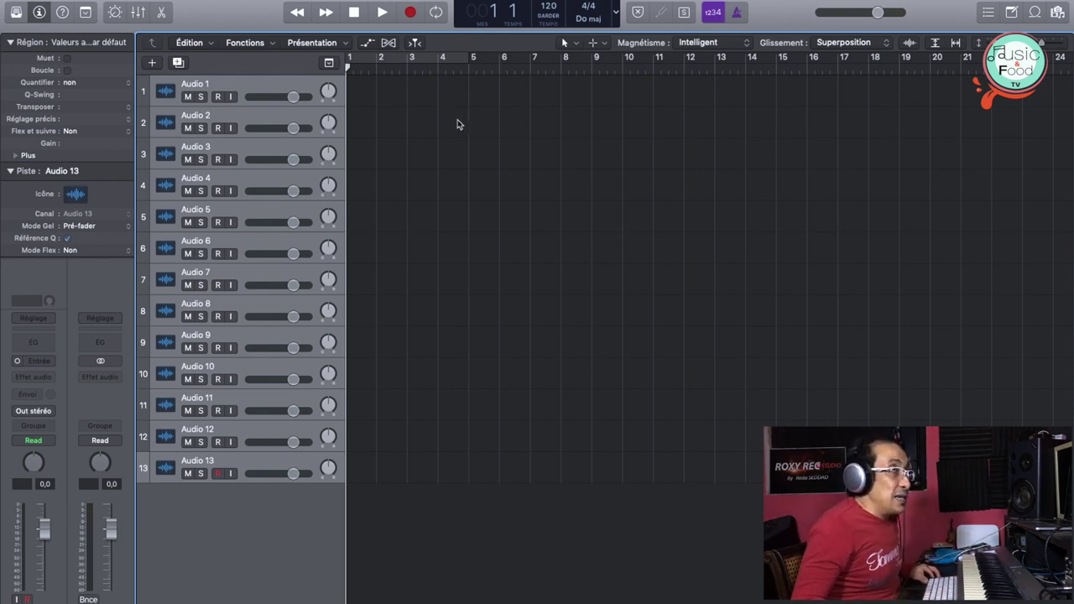
Step: Switch the control bar display to the custom (Personnaliser) layout and open the project tempo for editing
click(616, 13)
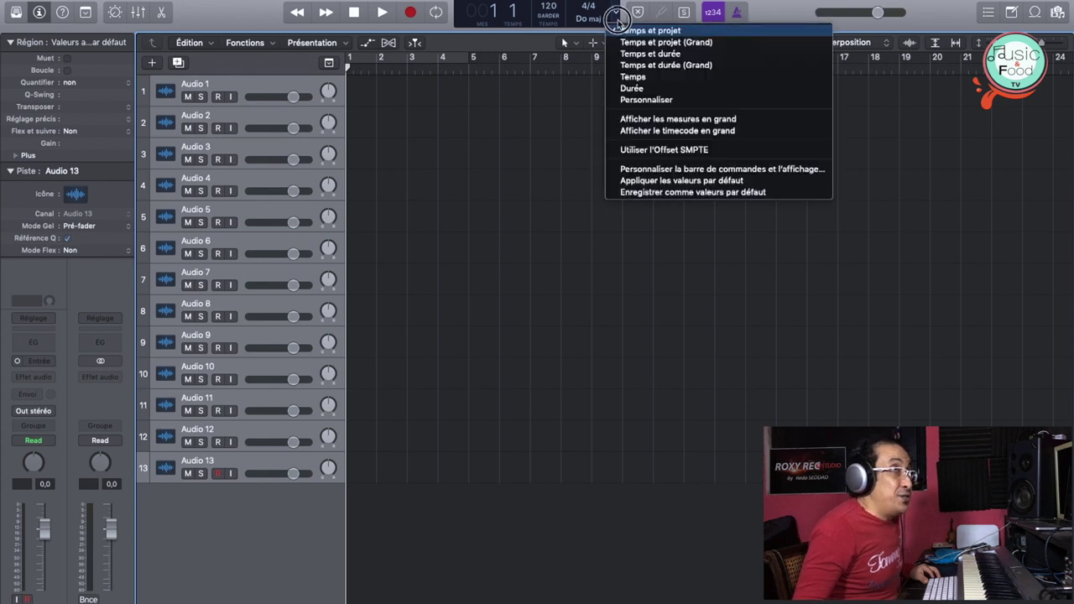
click(592, 85)
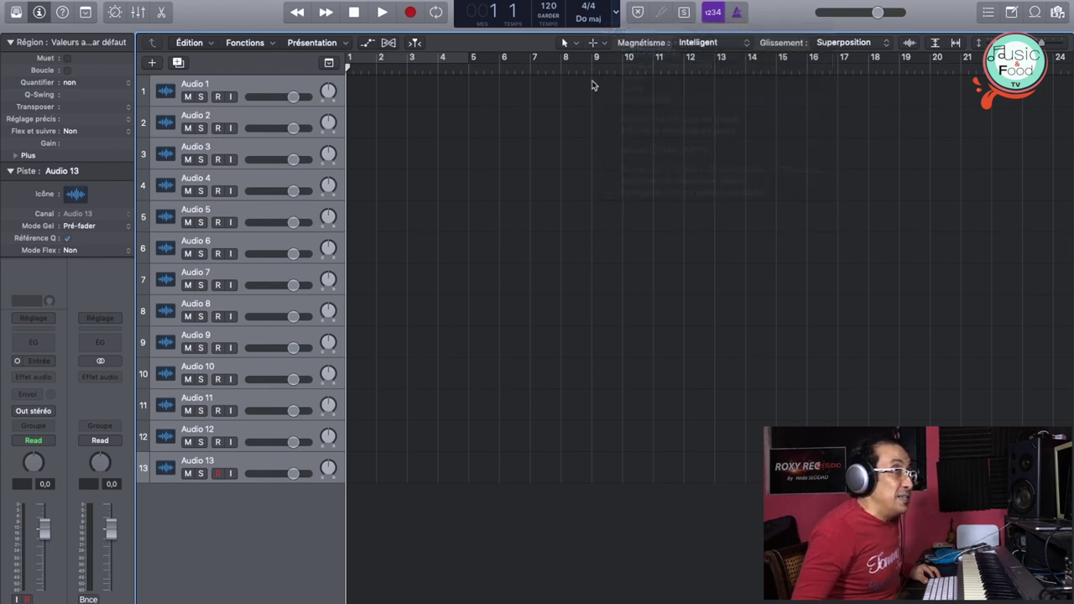
double_click(564, 6)
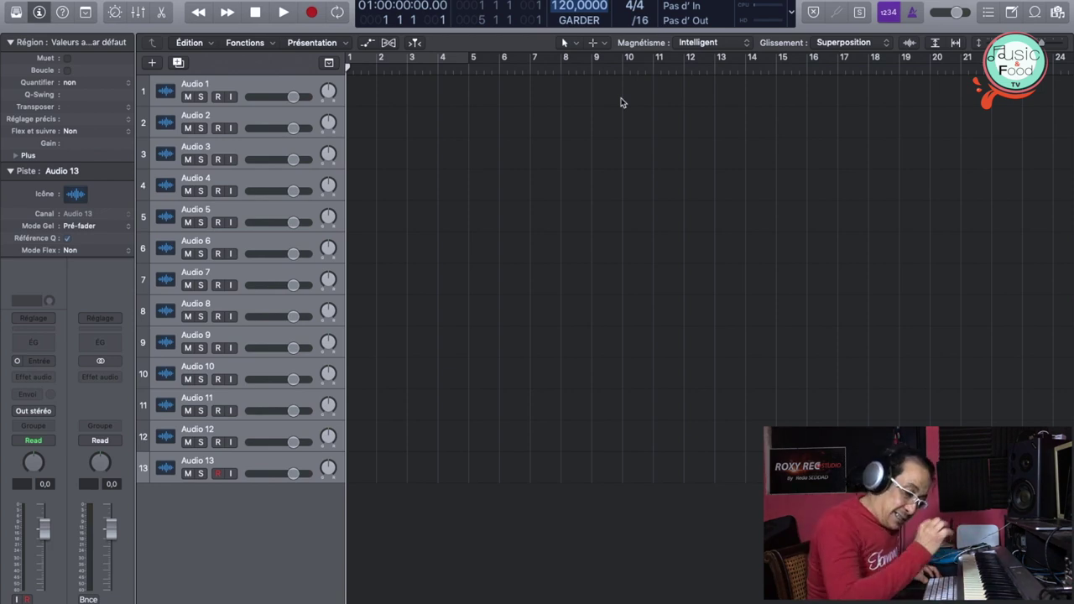
text(60)
key(Return)
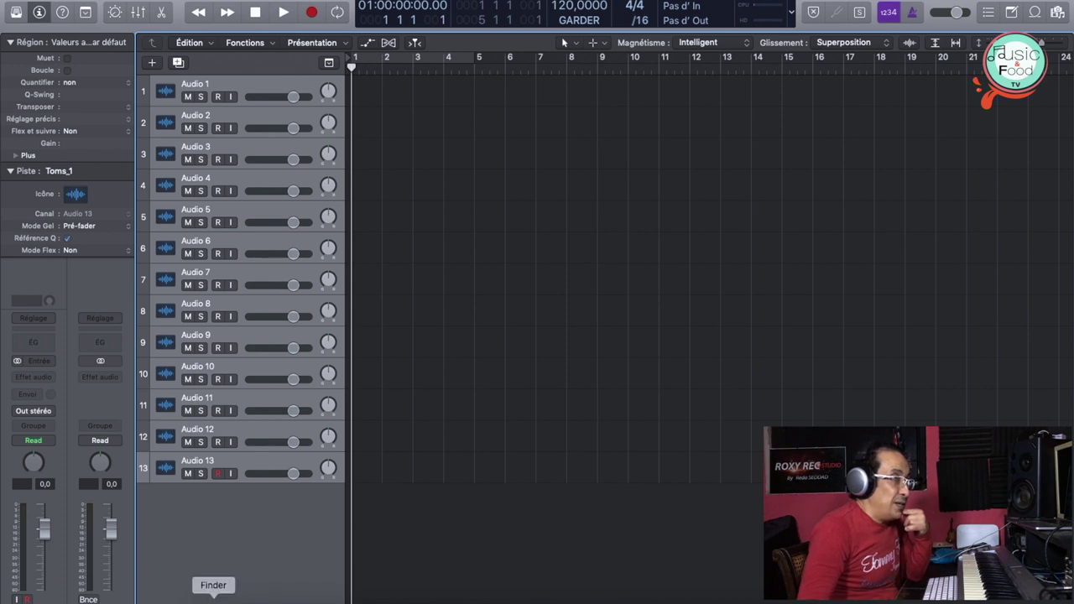
Step: Switch to Finder, open the Bounce folder on the desktop (Bureau), and review the exported WAV files
click(213, 597)
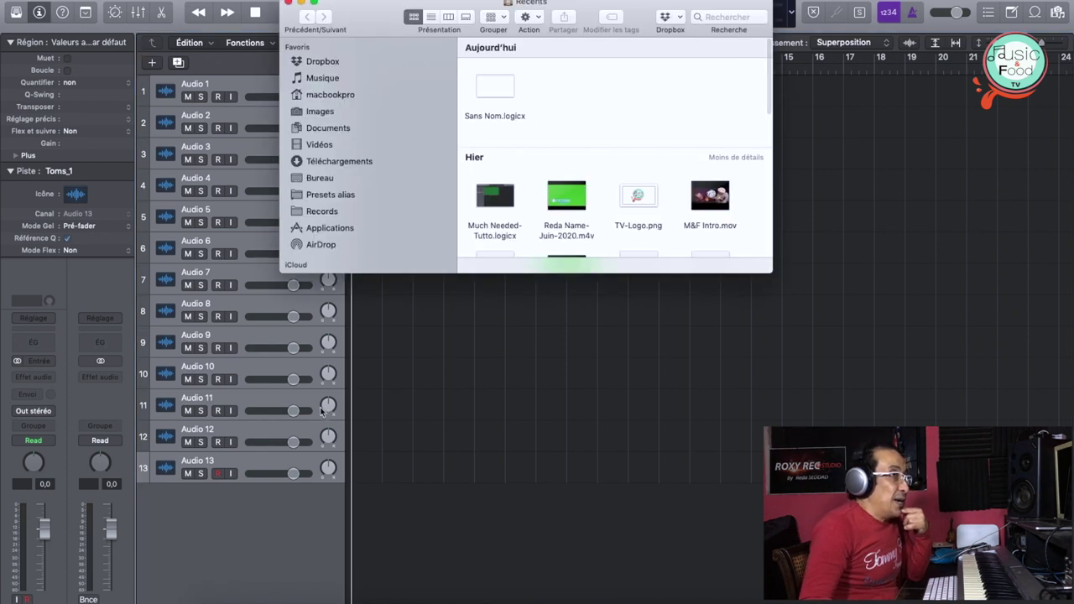
click(333, 176)
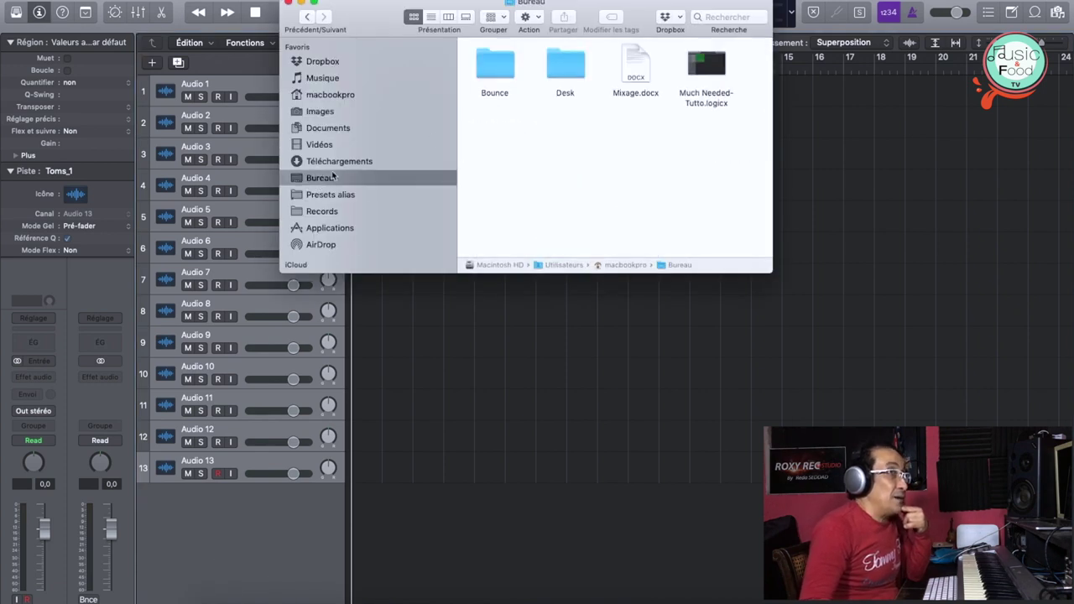
double_click(495, 73)
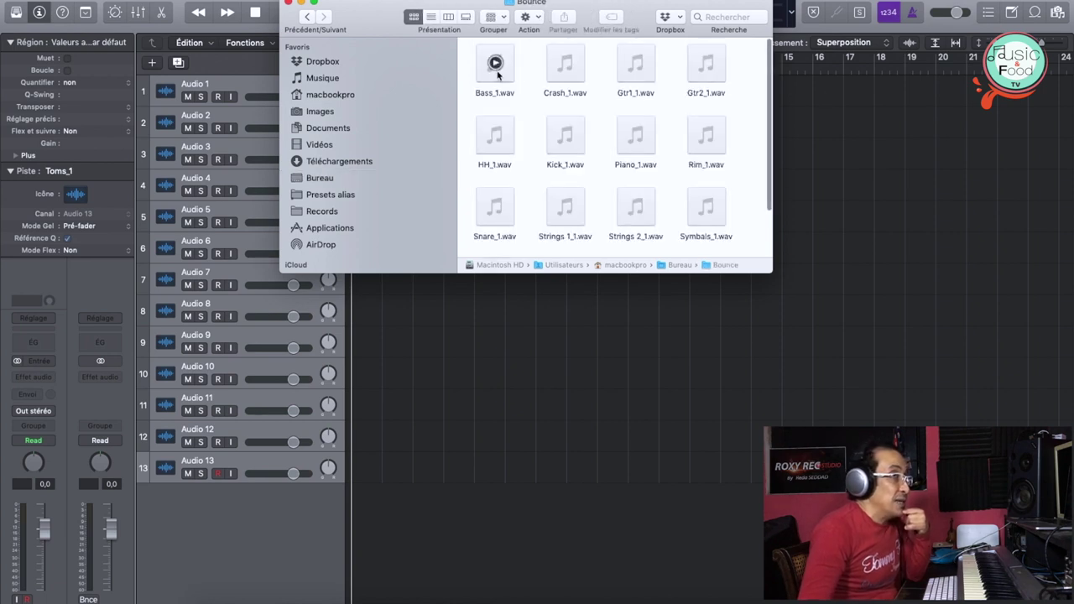
scroll(742, 108, down, 5)
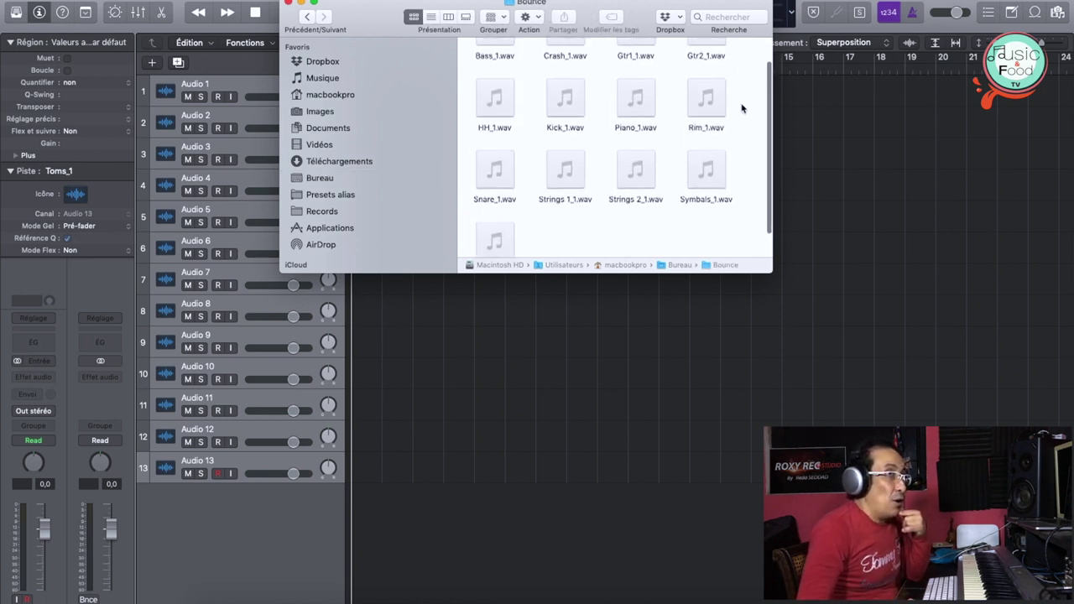
scroll(742, 108, up, 5)
click(720, 97)
click(715, 97)
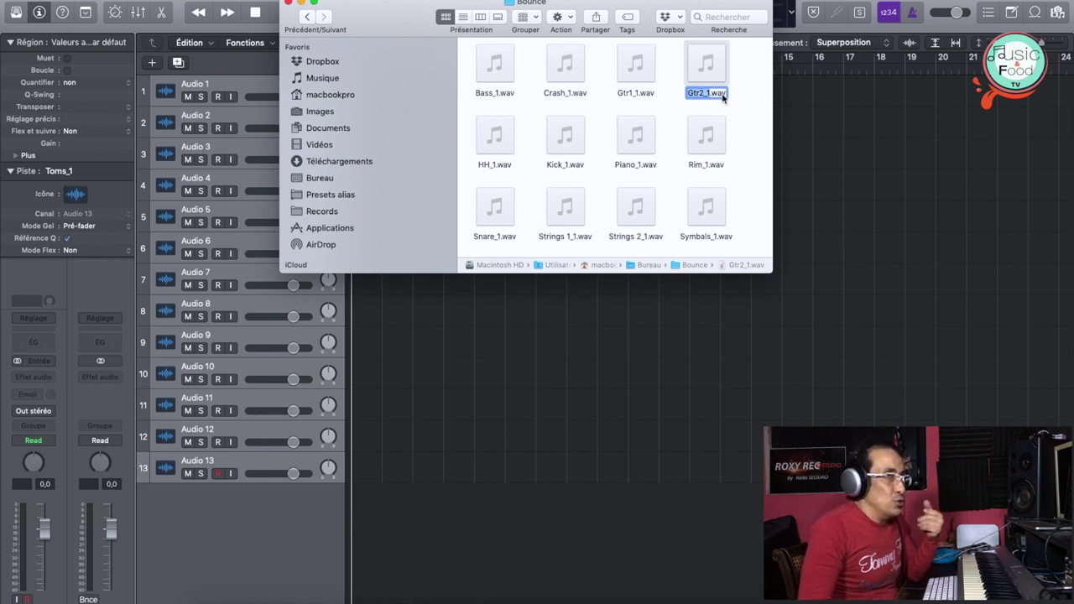
click(733, 128)
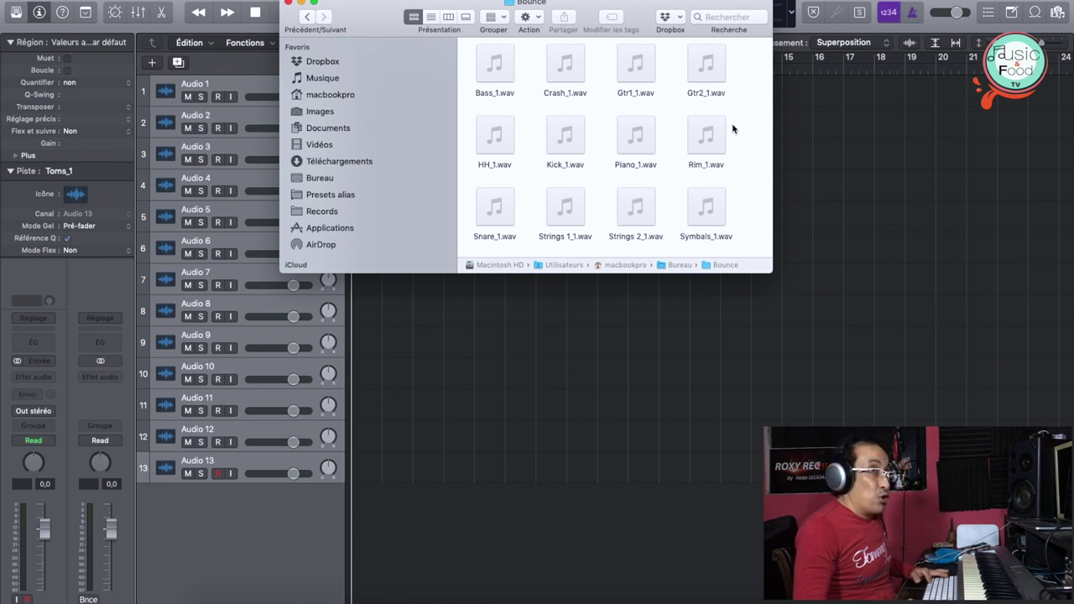
Step: Import all exported WAV files from the Bounce folder at bar 1, using the existing tracks (Utiliser les pistes existantes)
key(super+a)
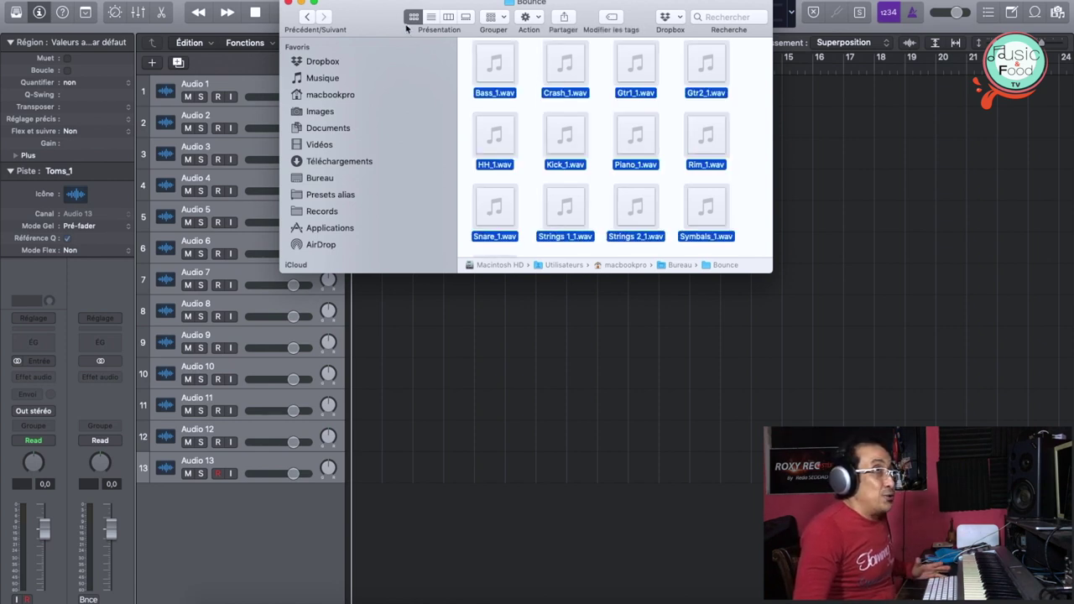
drag(406, 29, 593, 34)
drag(686, 72, 353, 93)
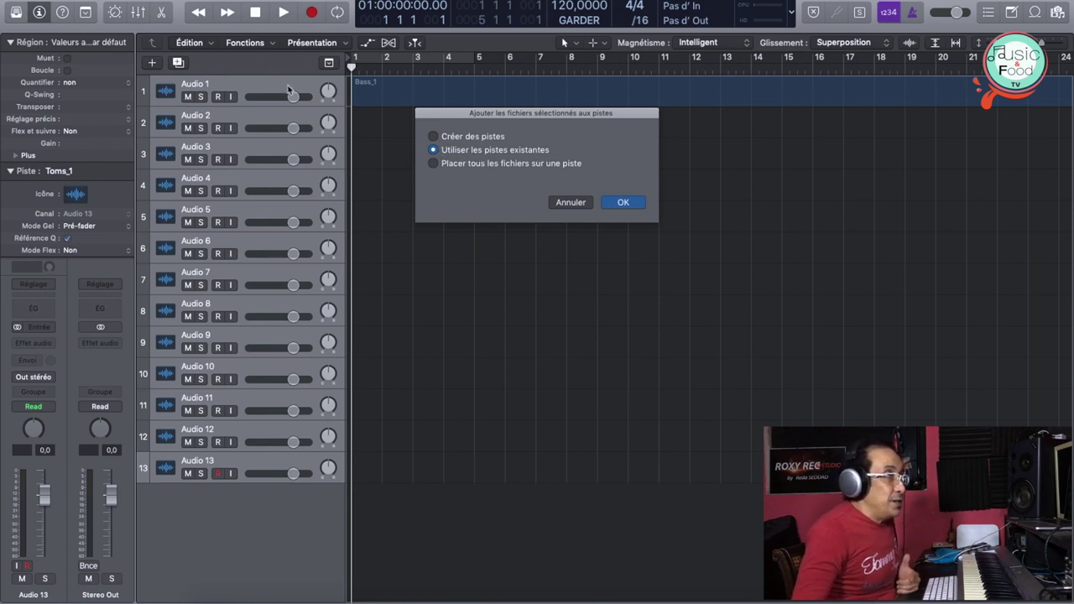
click(624, 203)
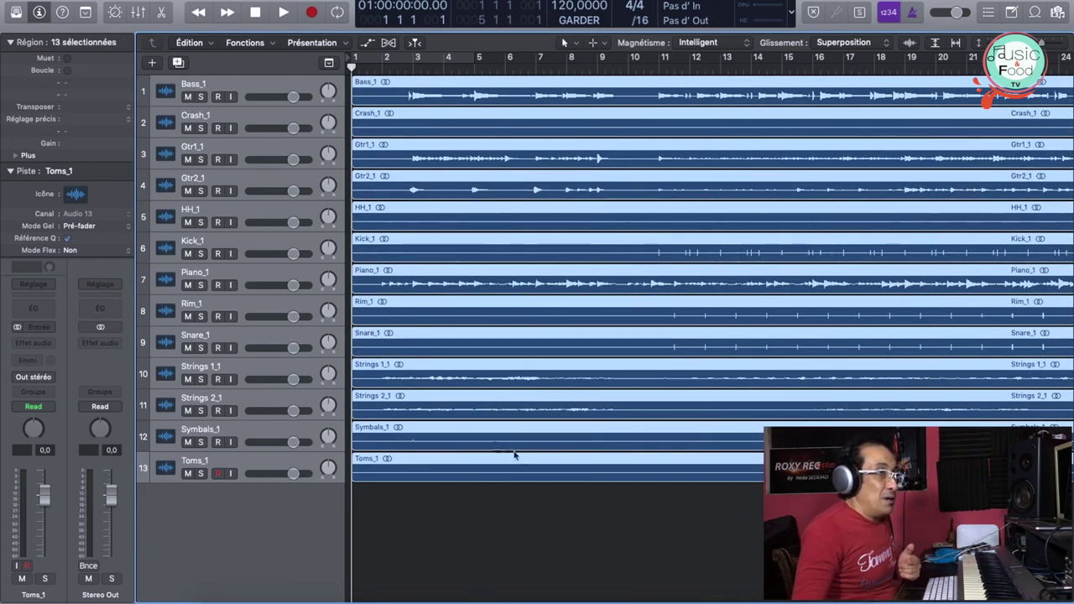
click(532, 510)
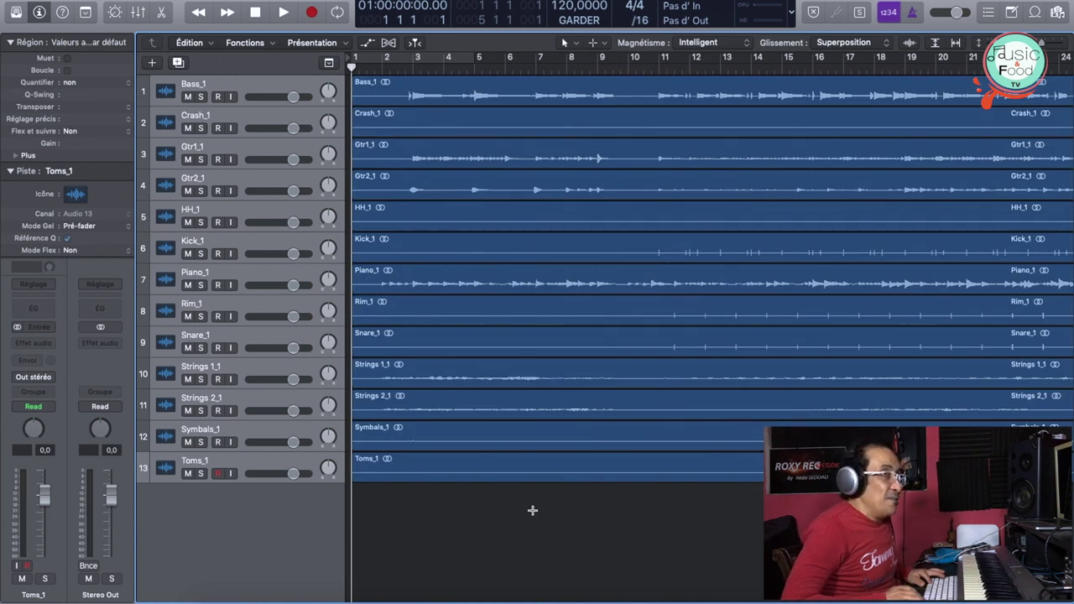
Step: Save the project in the Logic folder under the name Much Needed-Mixage
key(super+Left)
key(super+Left)
key(super+Left)
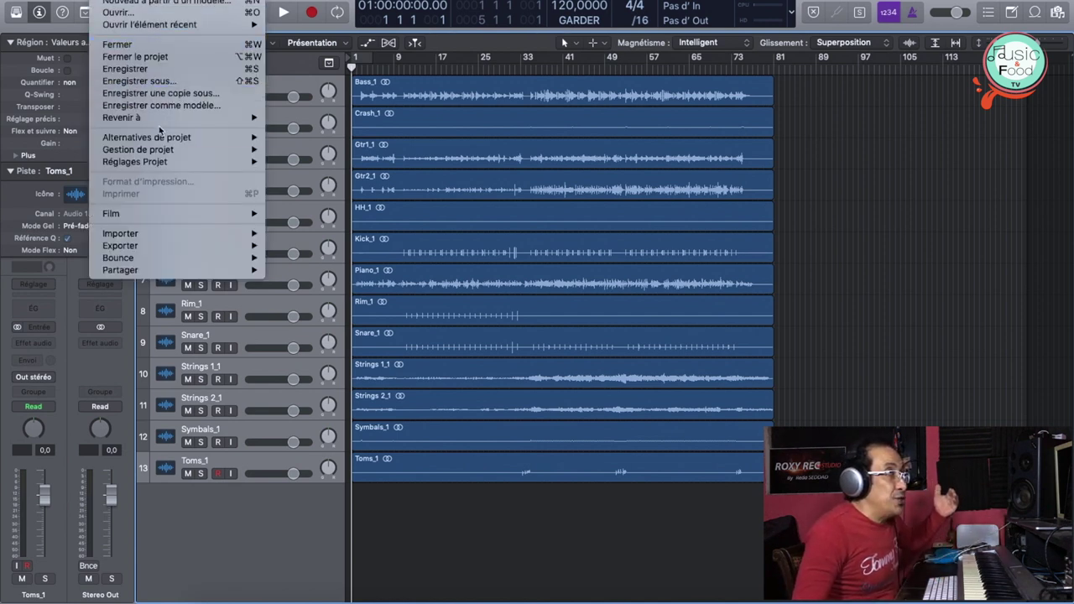
click(143, 80)
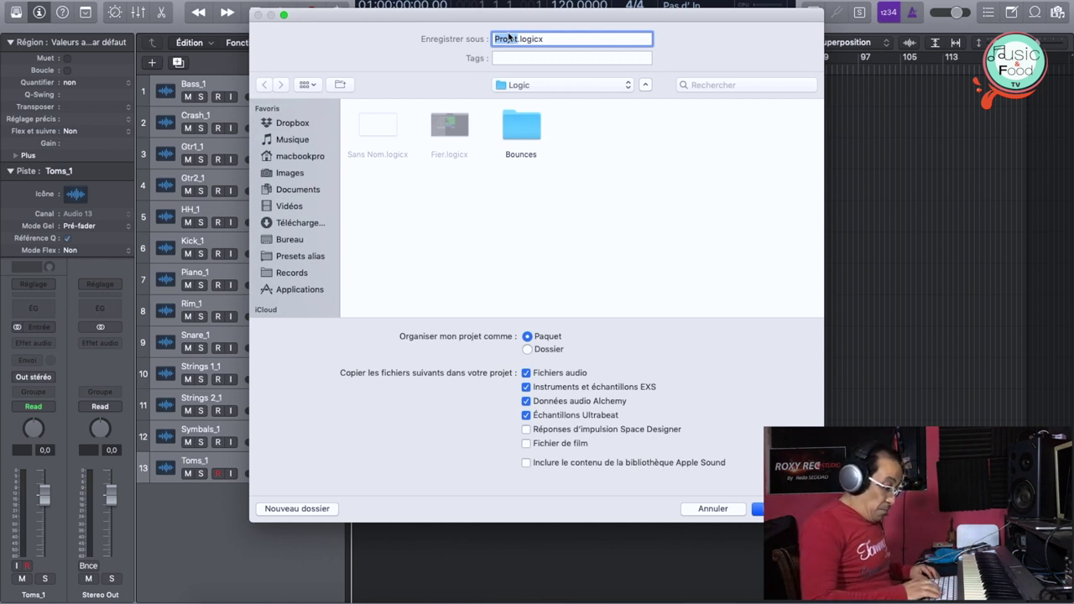
text(Much N)
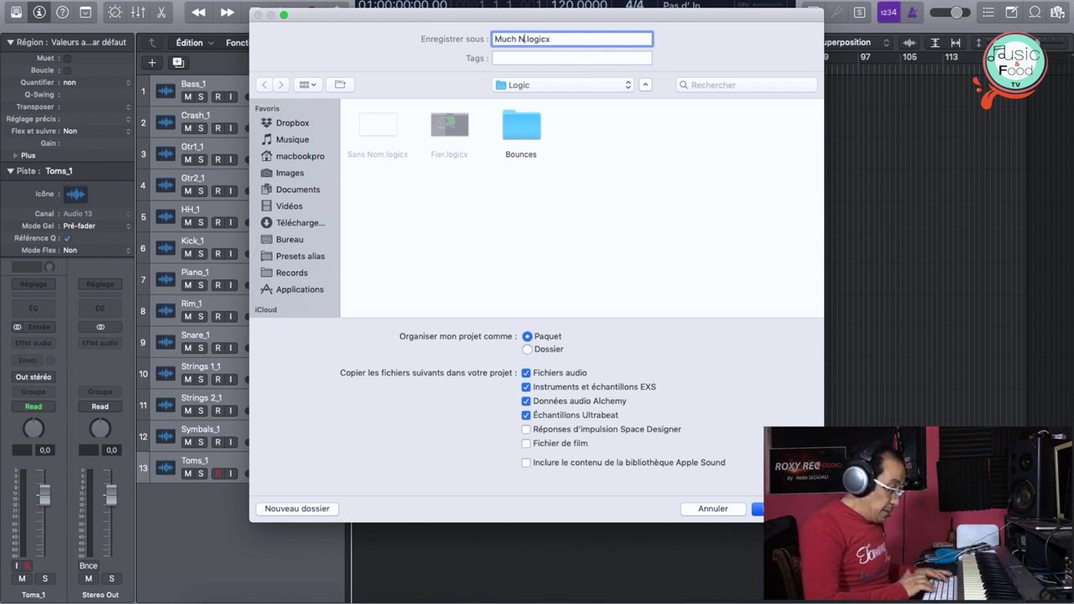
text(eeded-Mixage)
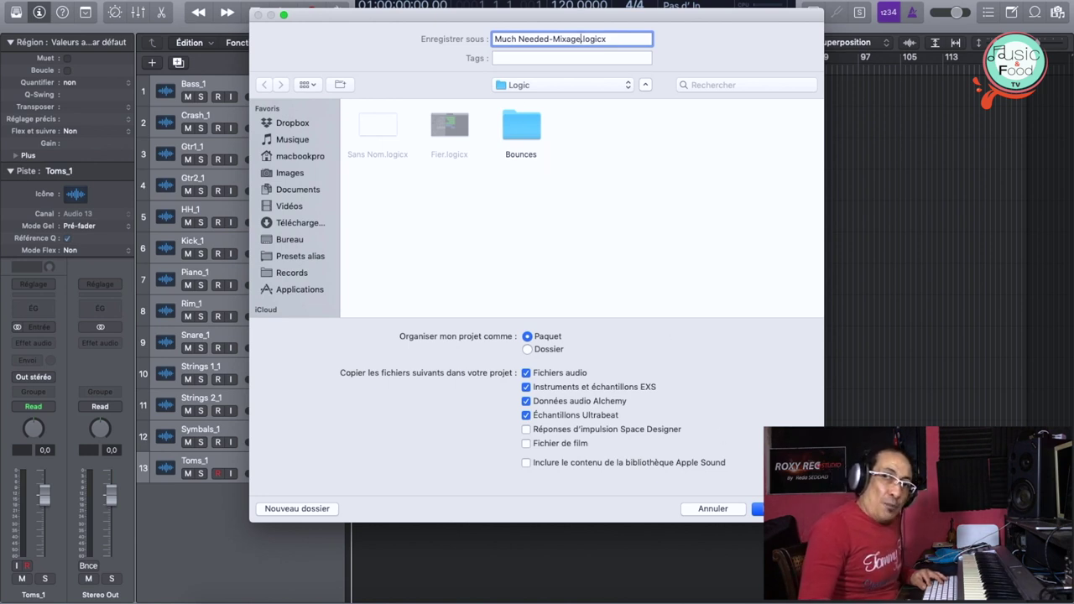
key(Return)
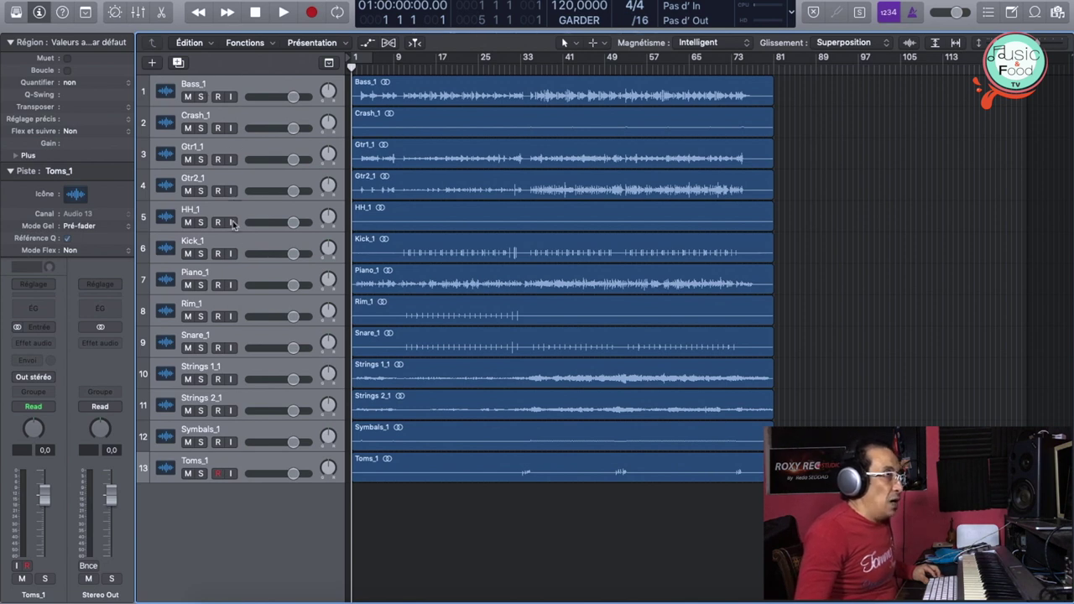
Step: Reorder the drum tracks at the head of the track list as Kick, Snare, Rim, HH, Toms, Crash and Symbals
drag(238, 243, 240, 87)
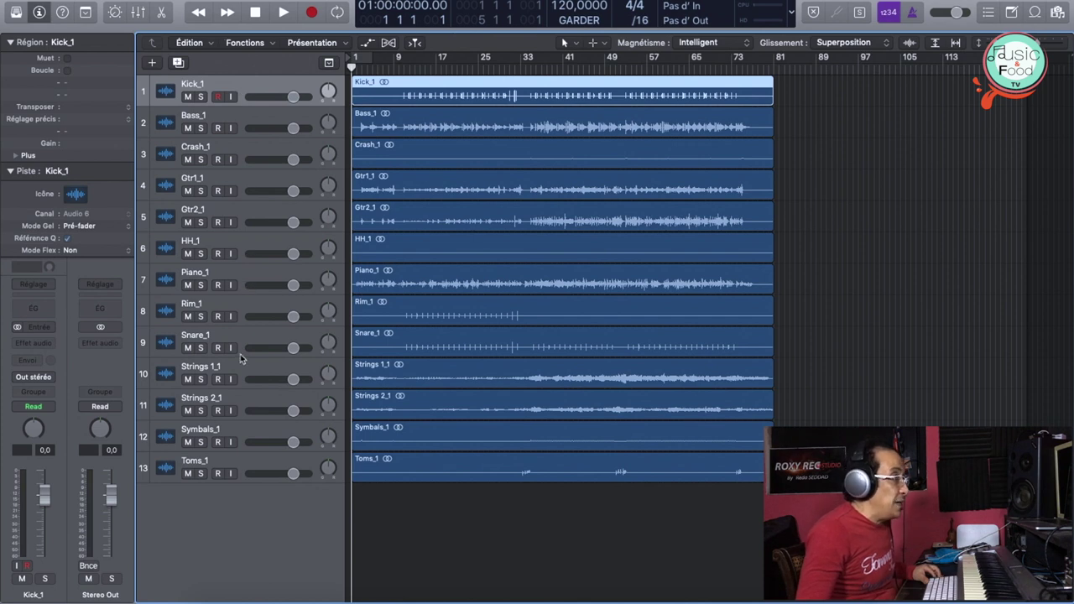
drag(233, 338, 227, 118)
drag(238, 338, 241, 126)
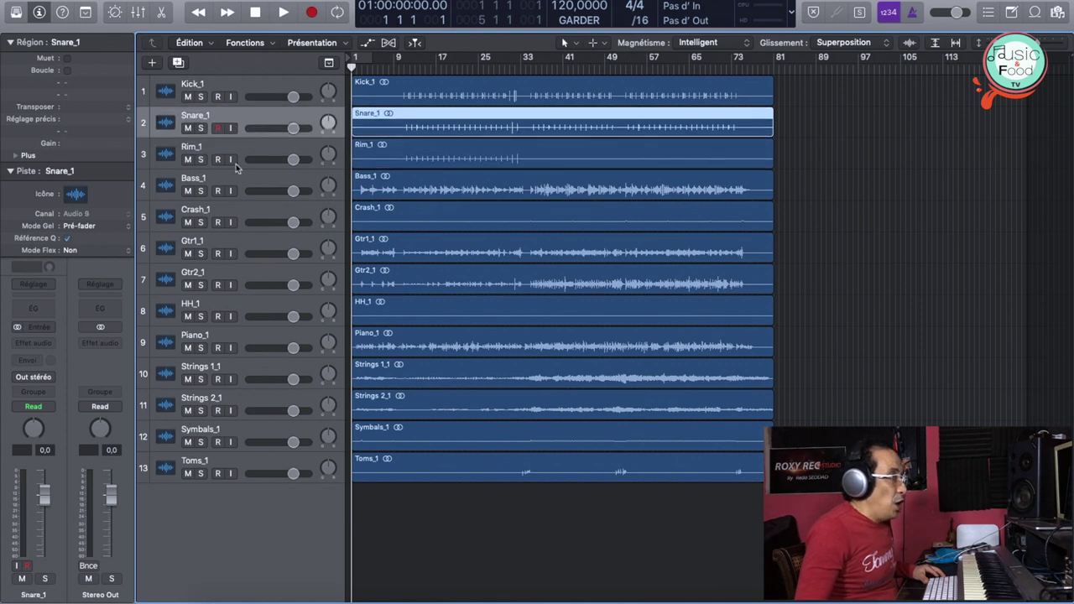
drag(225, 309, 232, 187)
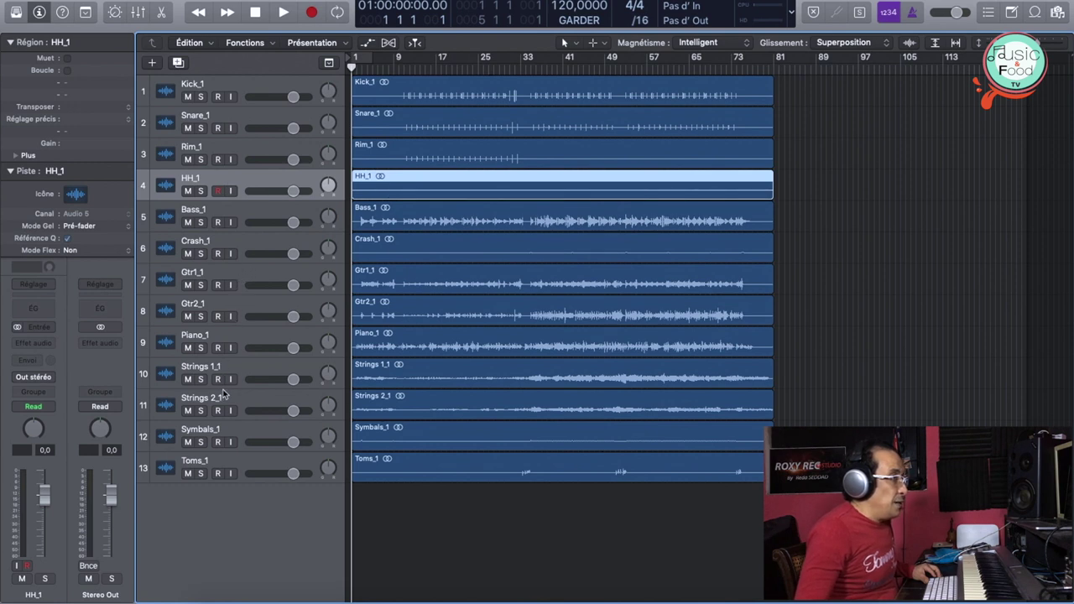
drag(233, 461, 239, 217)
drag(237, 276, 243, 256)
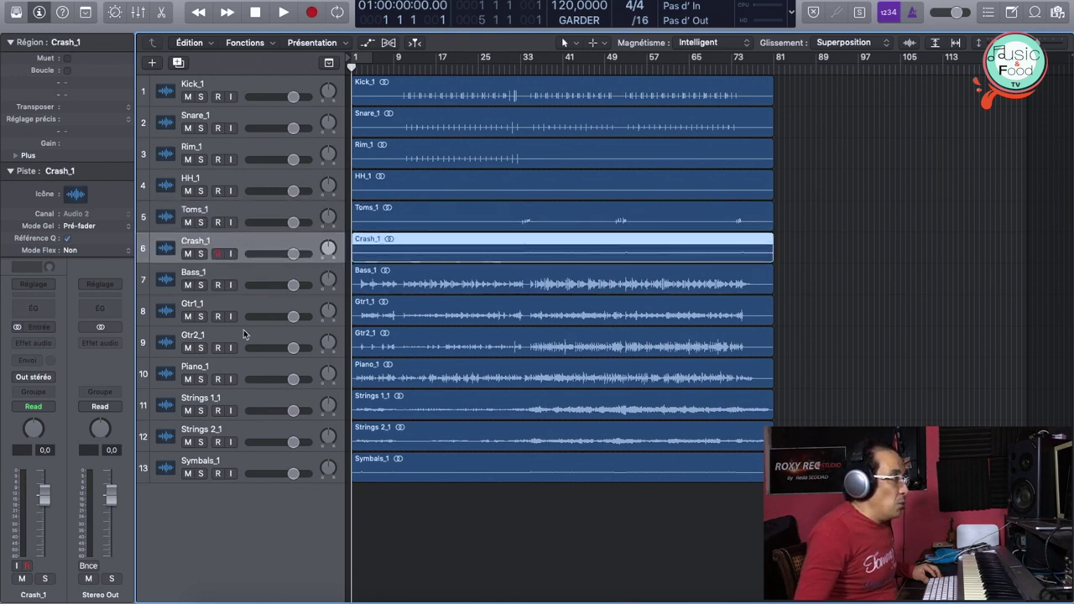
drag(247, 464, 235, 274)
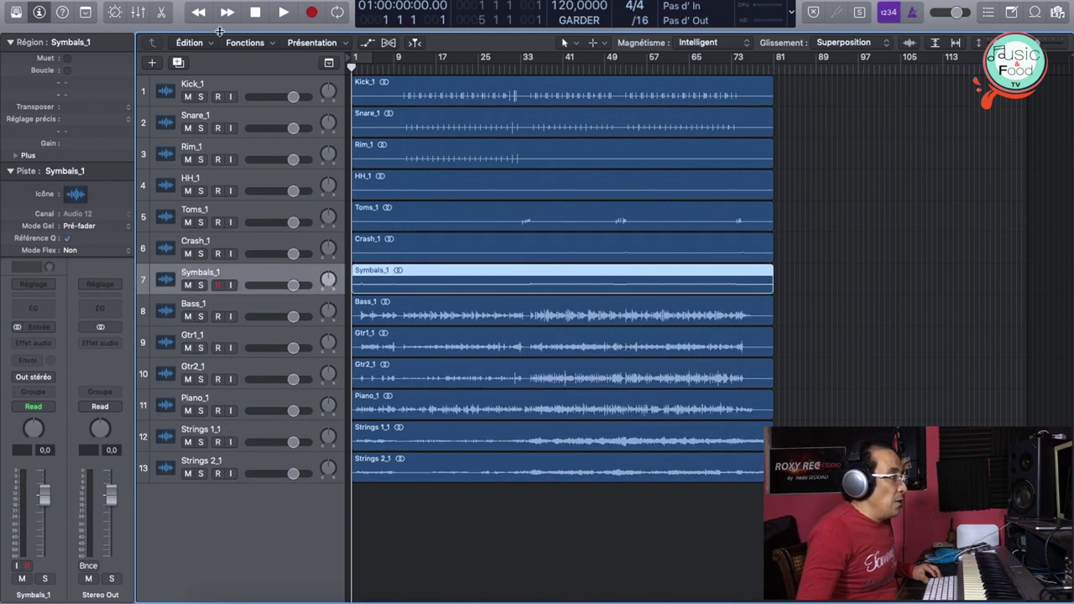
Step: Assign the orange drum kit icon to the seven drum tracks from Kick_1 to Symbals_1
click(250, 93)
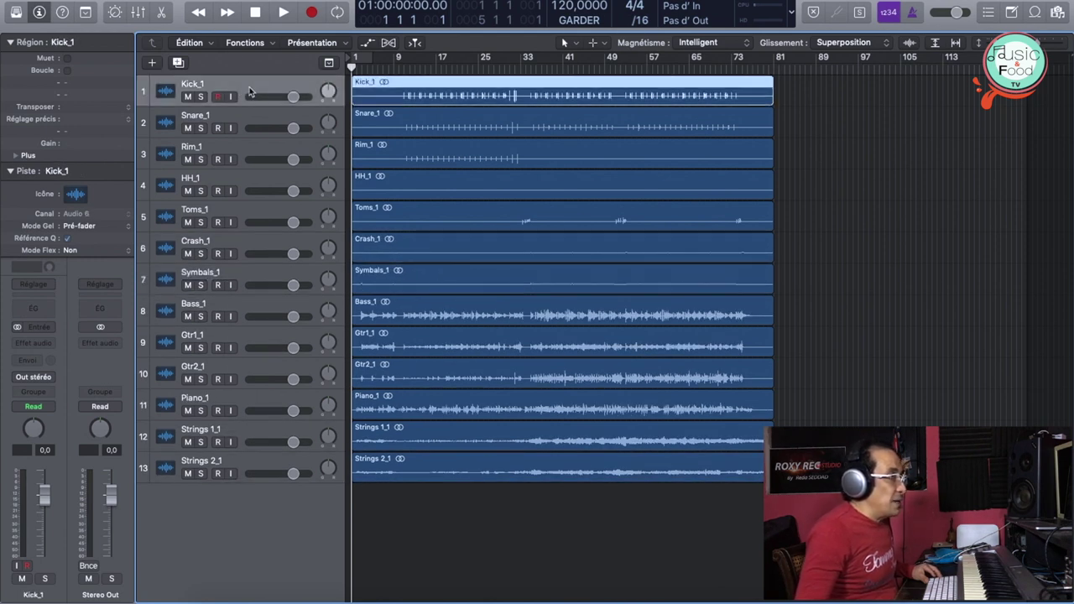
shift+click(244, 272)
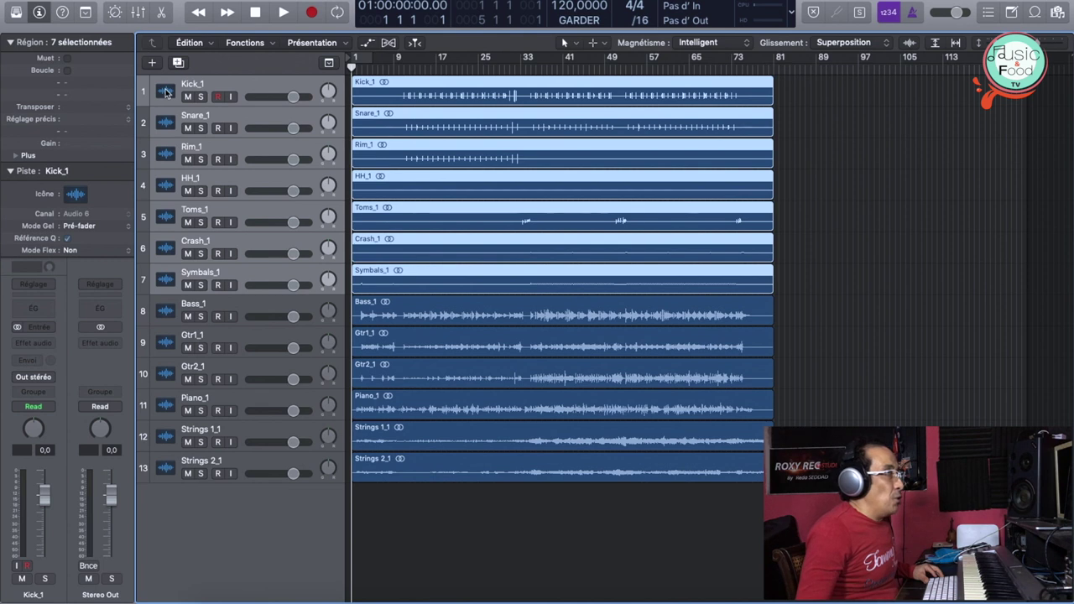
click(165, 91)
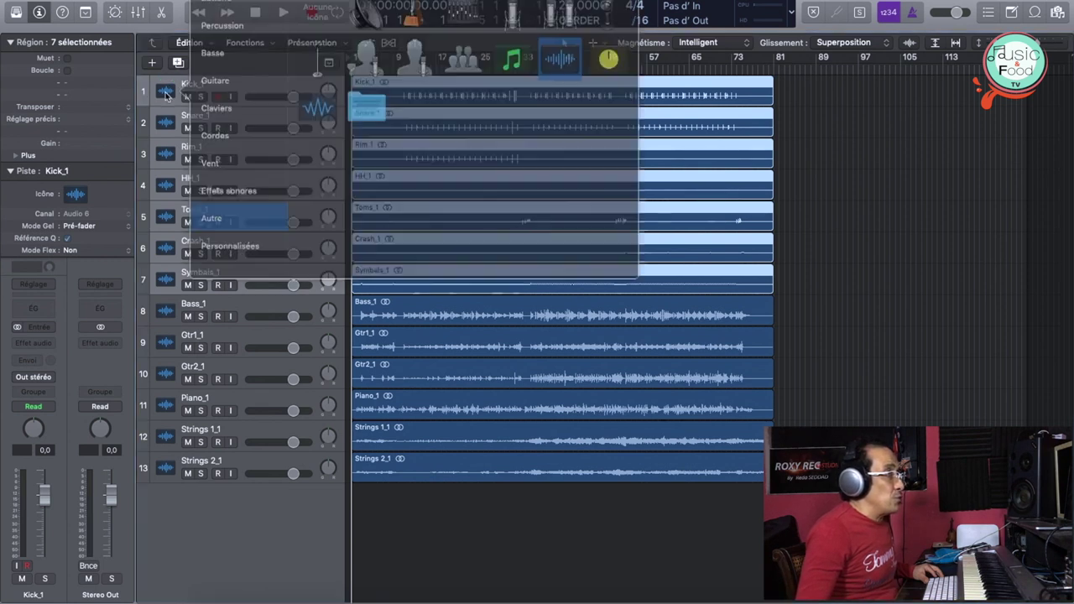
click(214, 4)
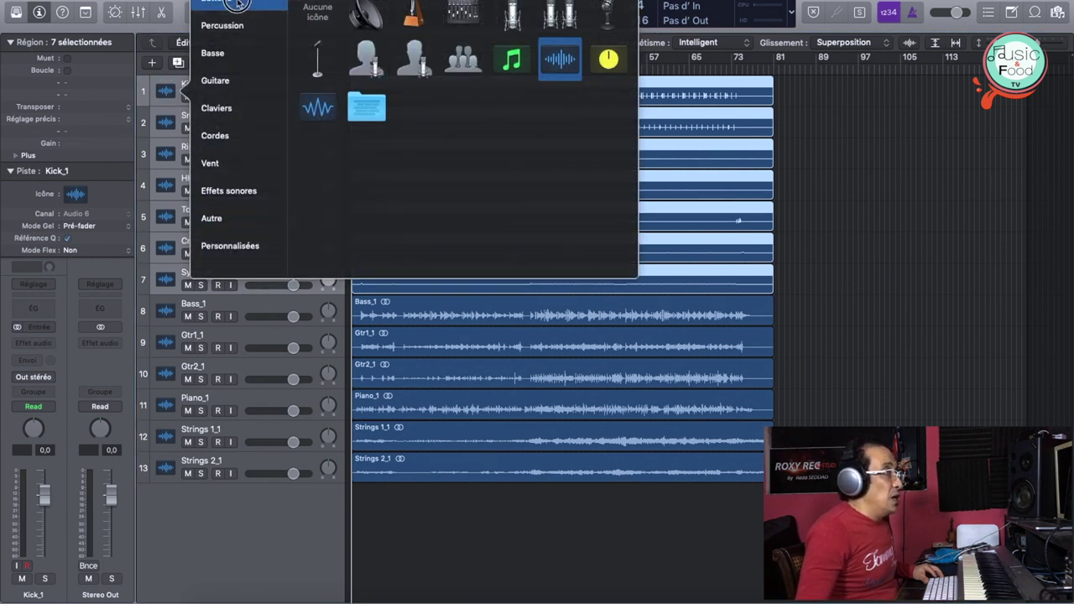
click(318, 12)
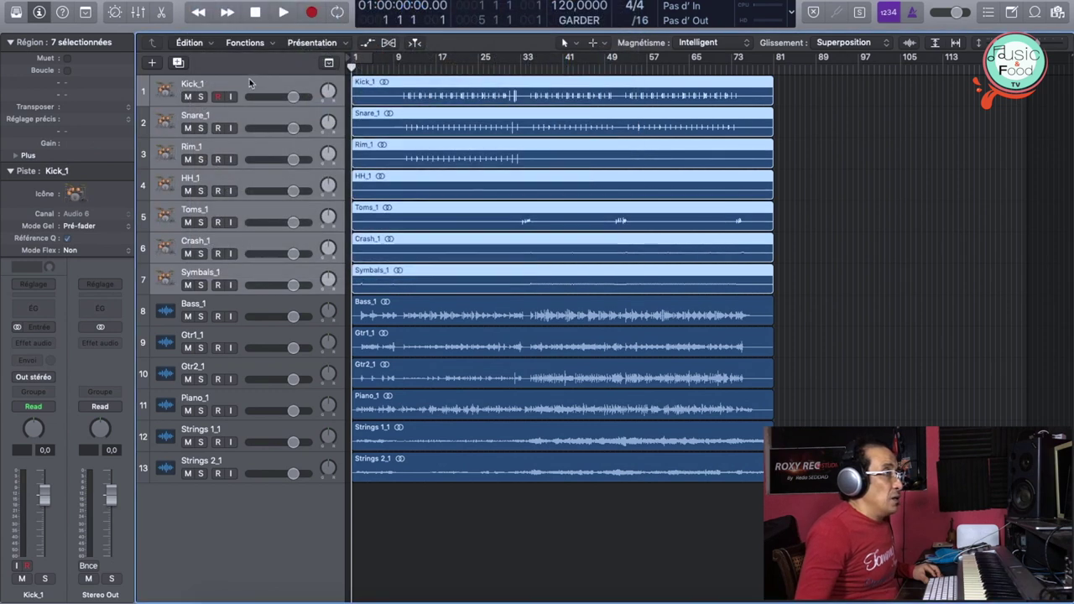
Step: Give the Kick_1 track a bass drum icon and the Snare_1 track the white snare drum icon
click(180, 89)
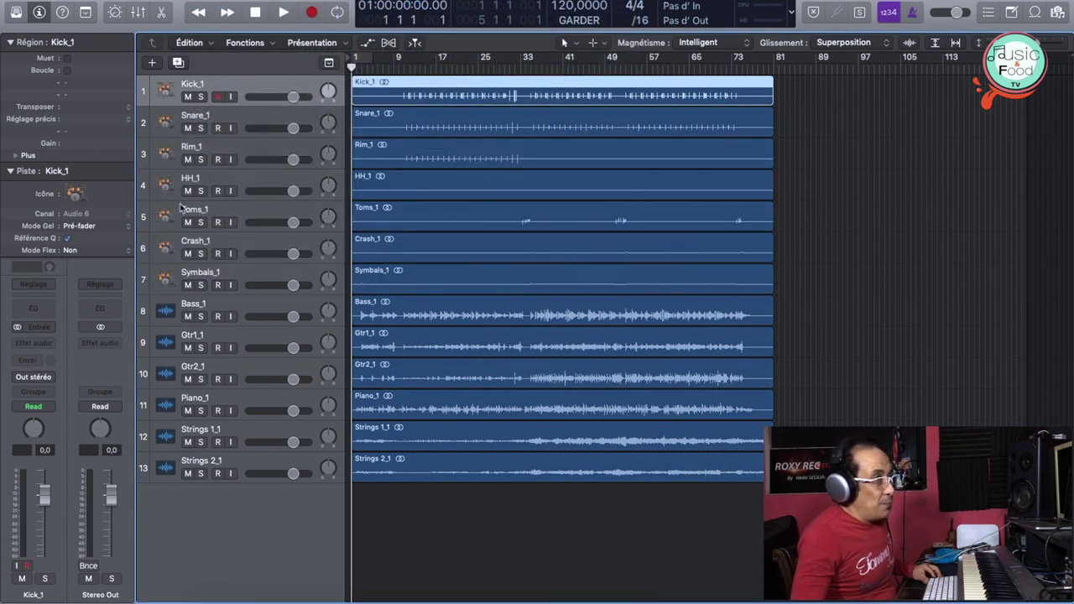
click(166, 90)
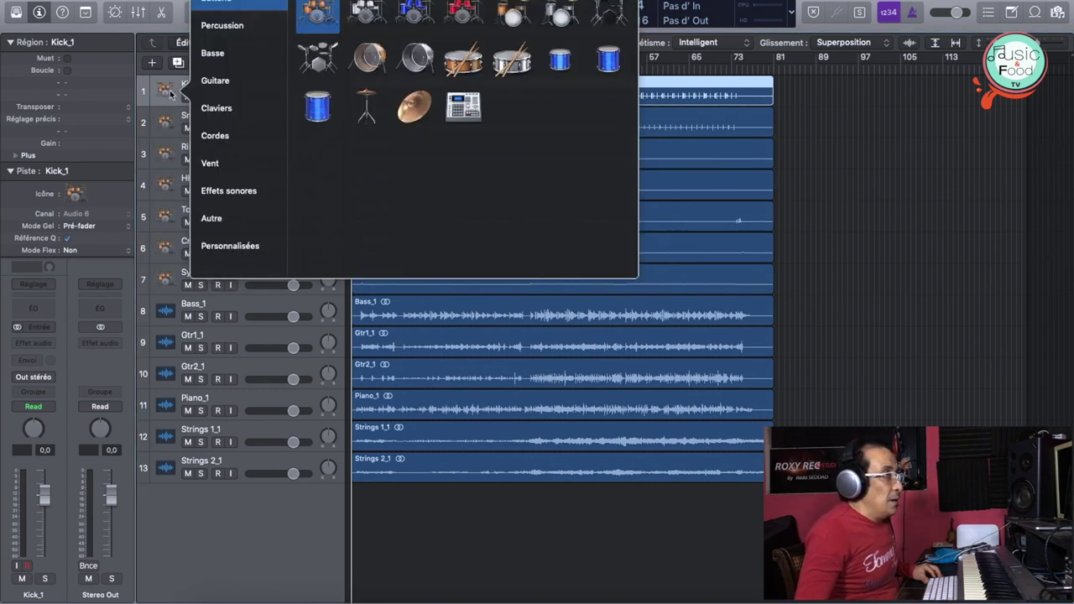
click(375, 59)
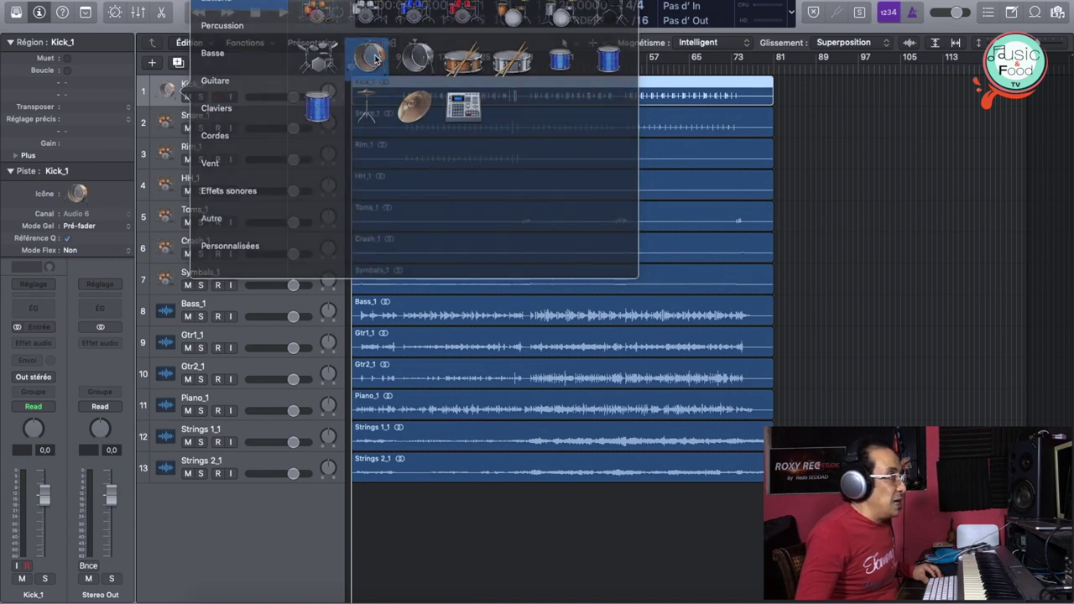
click(167, 122)
click(168, 123)
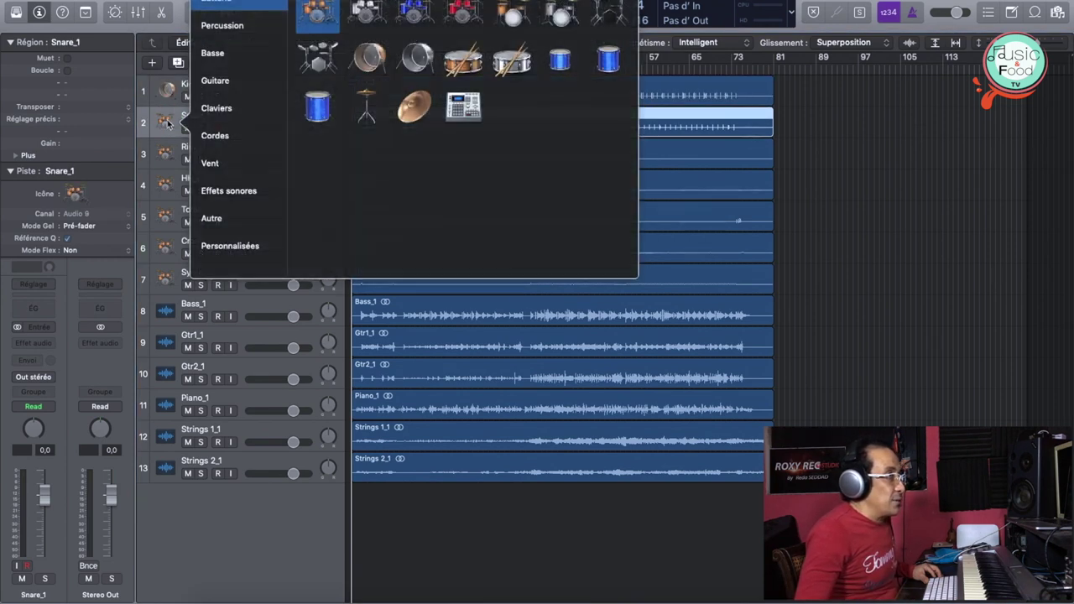
click(507, 63)
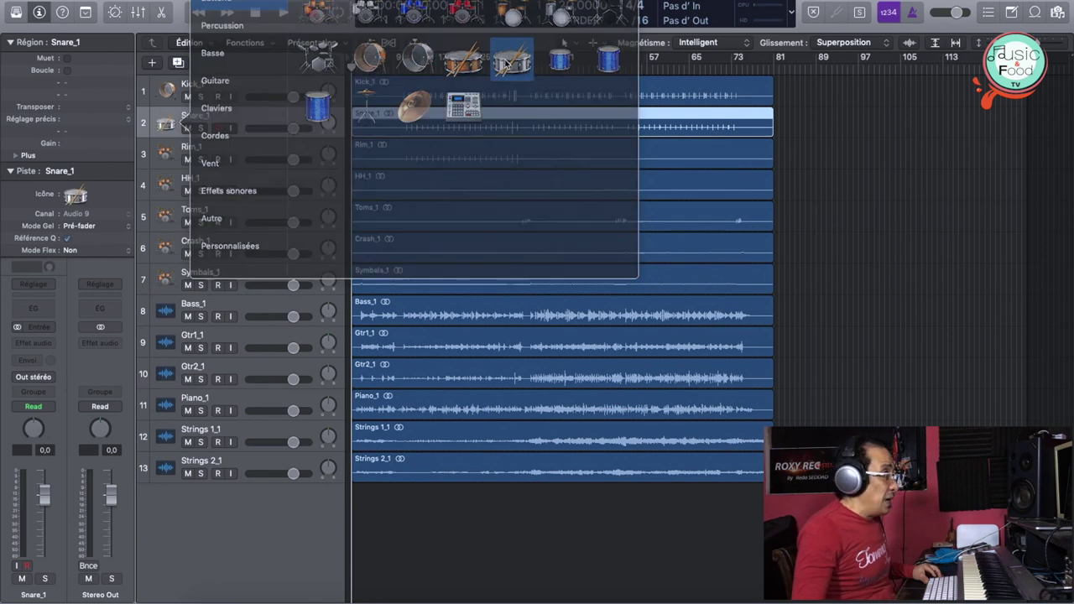
Step: Give the Rim_1 track the white snare drum icon and the HH_1 track the cymbal-on-stand icon
click(203, 148)
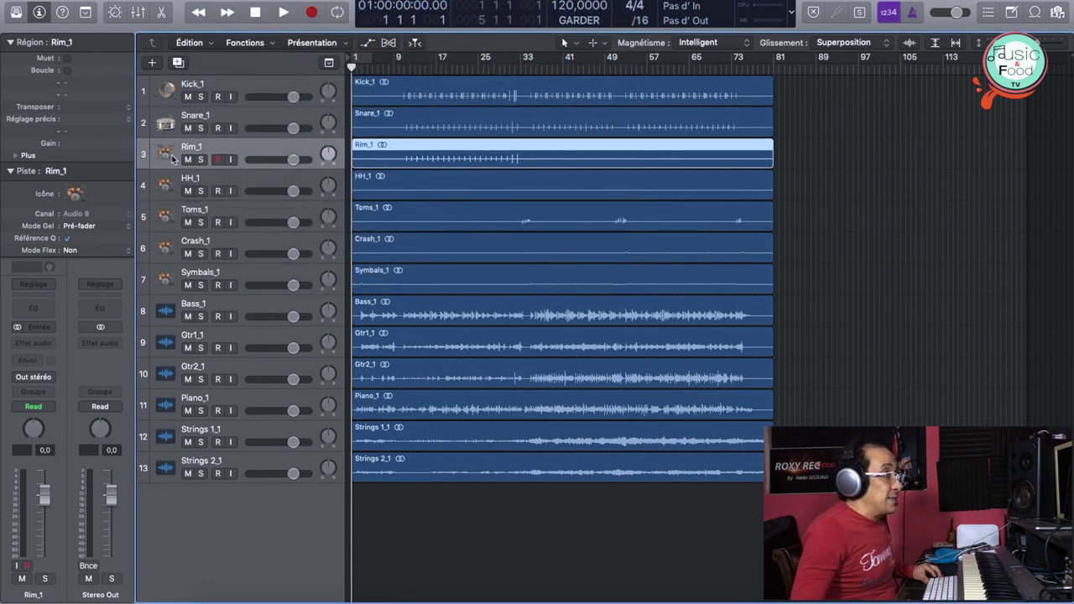
click(172, 156)
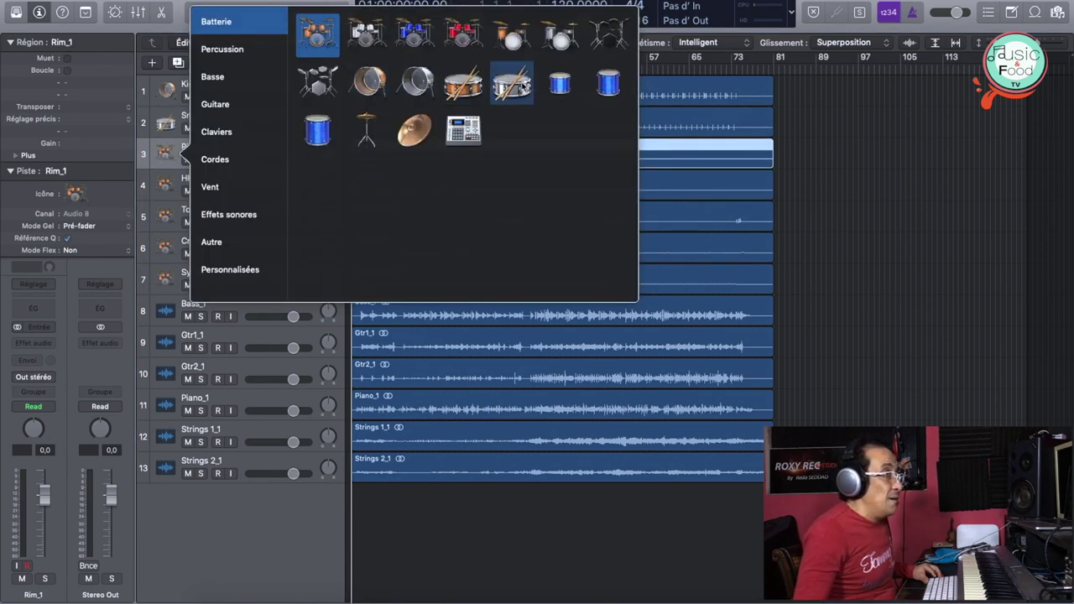
click(511, 84)
click(245, 186)
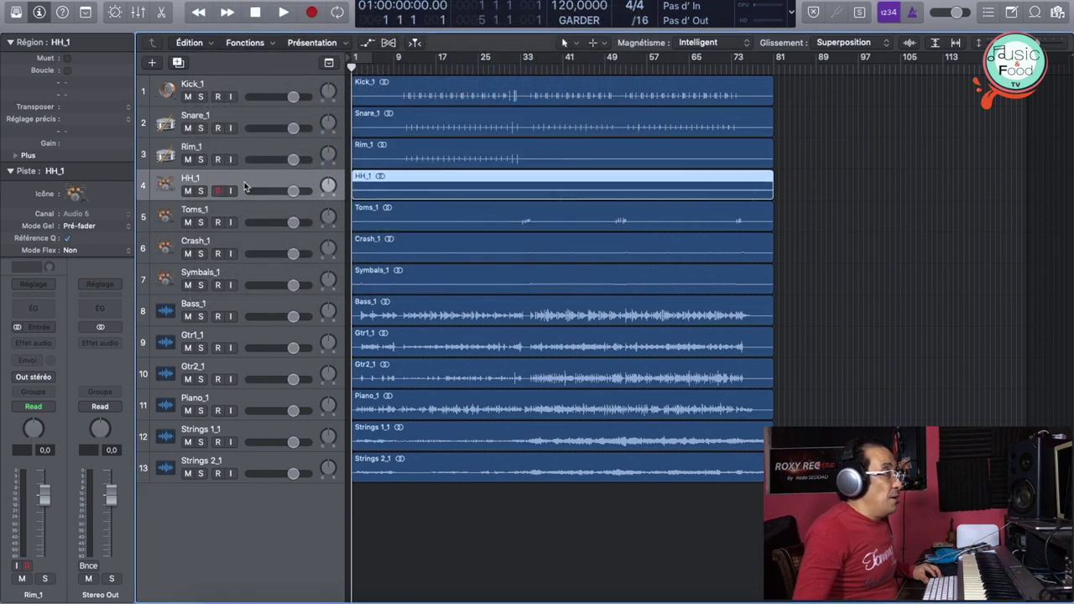
click(172, 185)
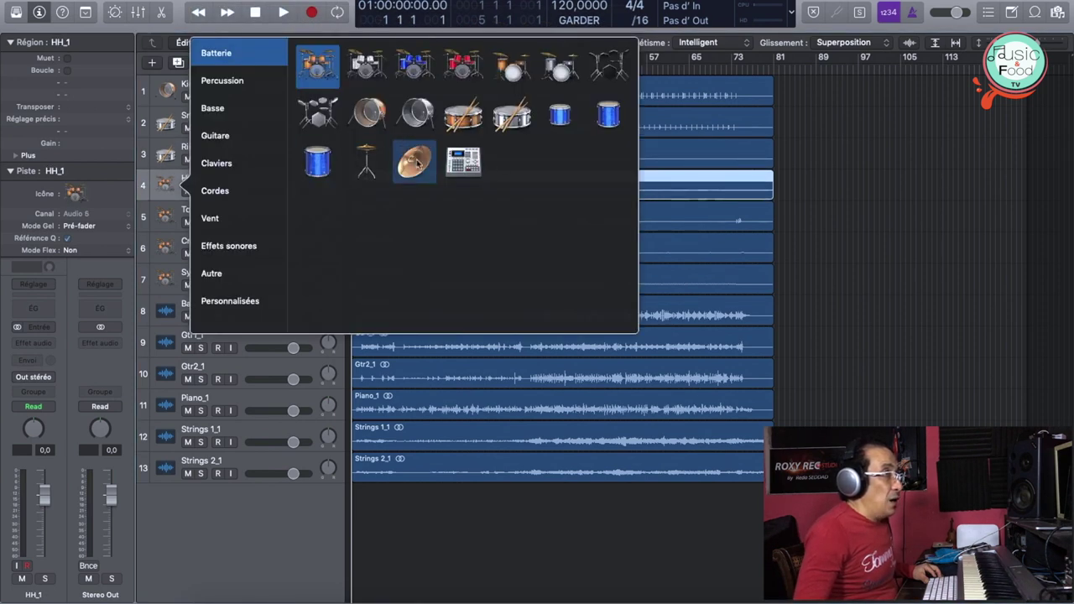
click(366, 161)
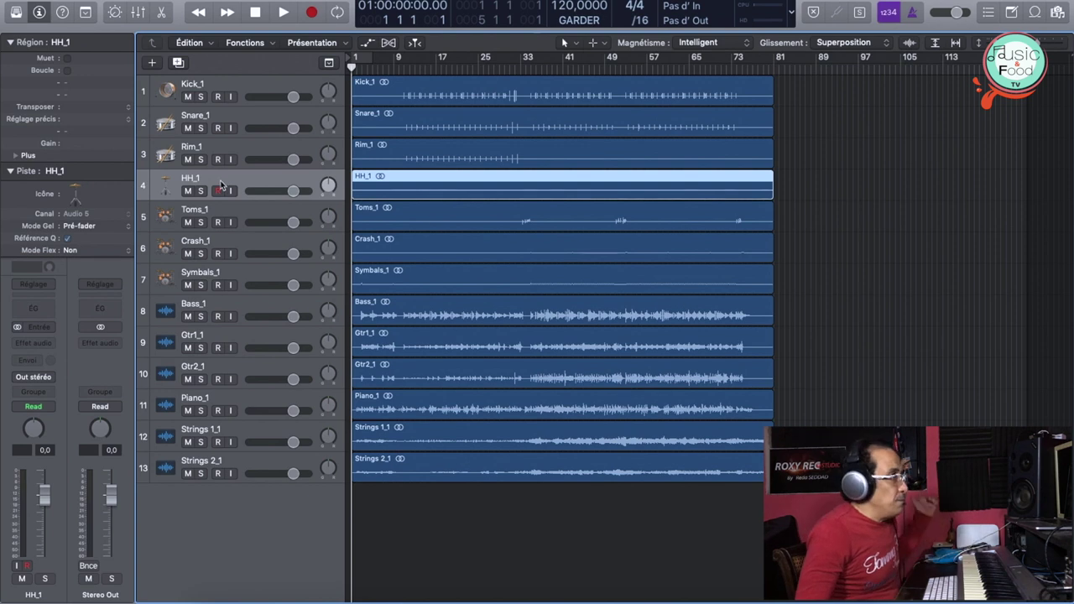
click(217, 190)
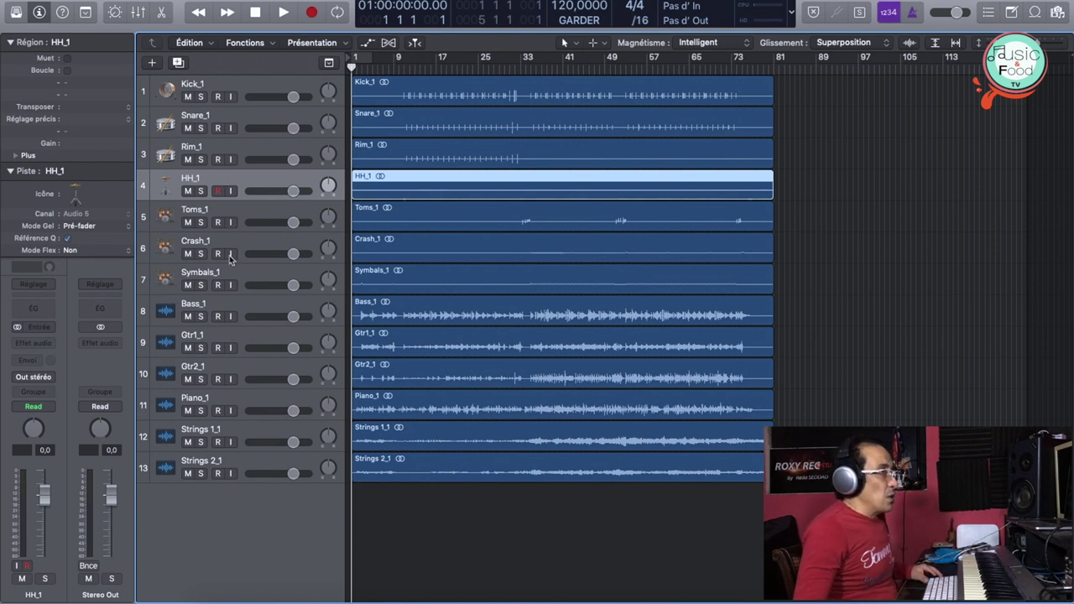
Step: Assign a red colour to the Kick_1 track
click(286, 84)
click(205, 0)
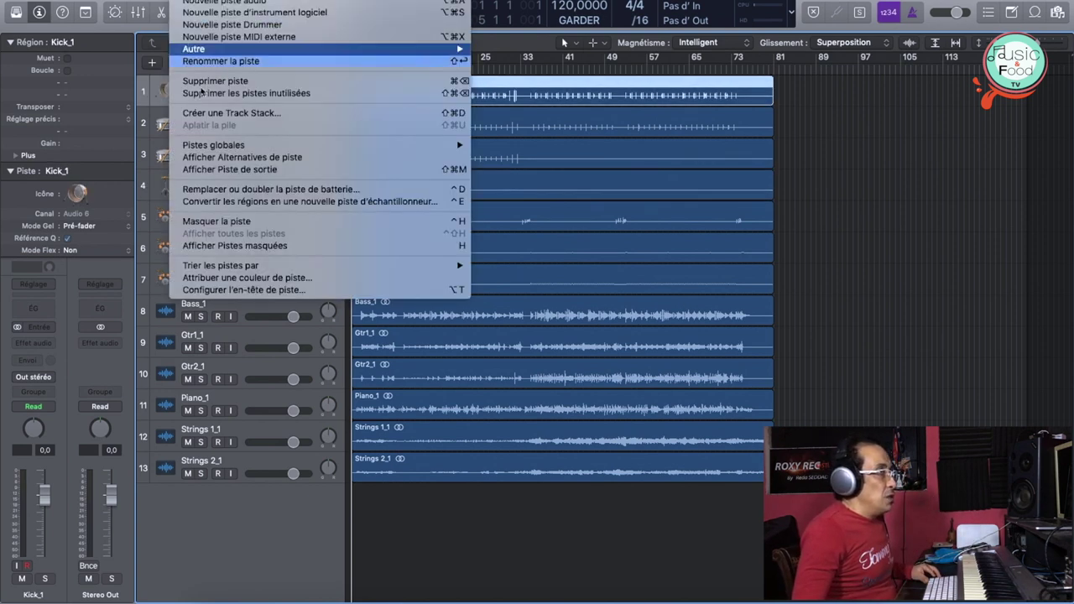
click(228, 280)
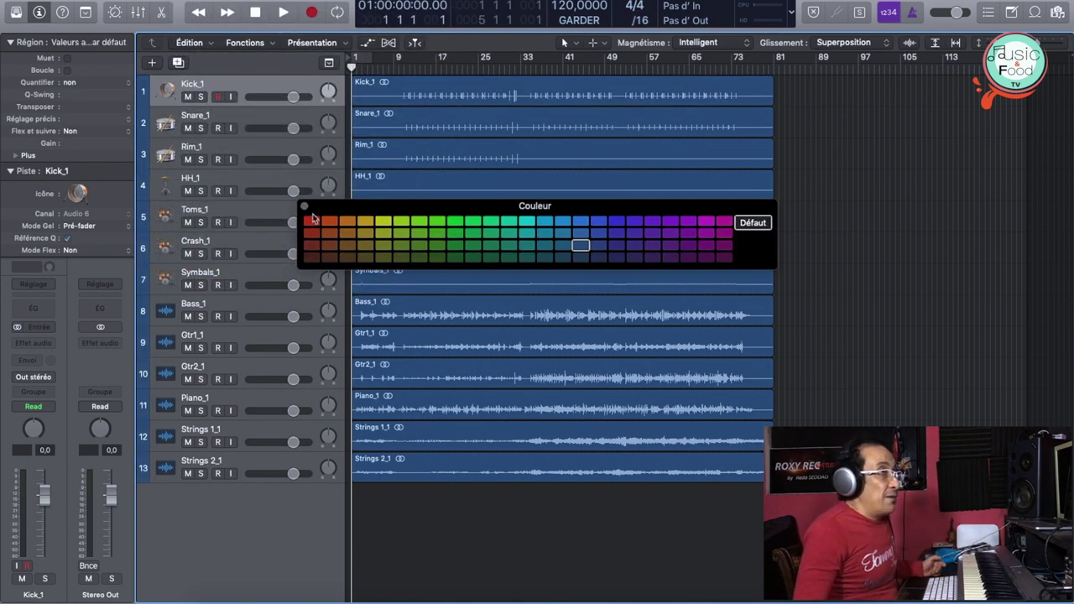
click(282, 101)
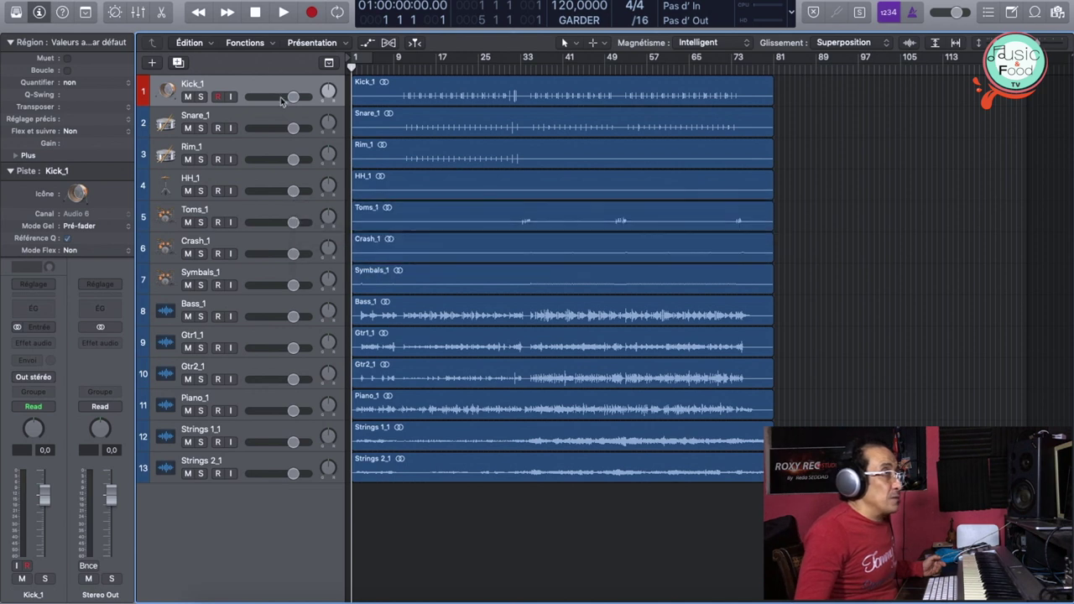
Step: Undo the recent track colour, icon and reordering changes
click(277, 87)
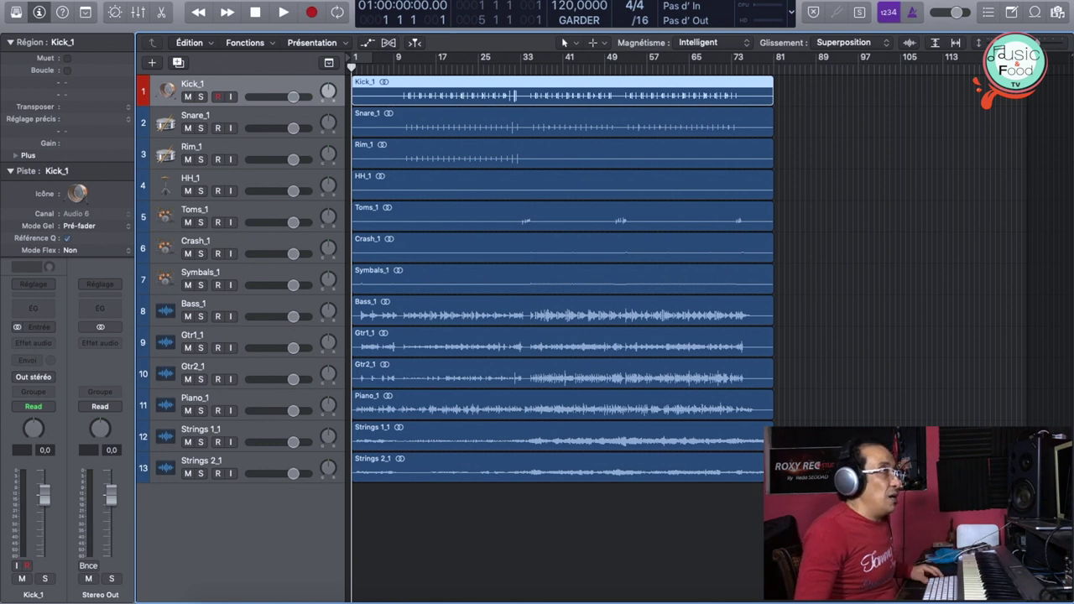
key(super+z)
click(240, 77)
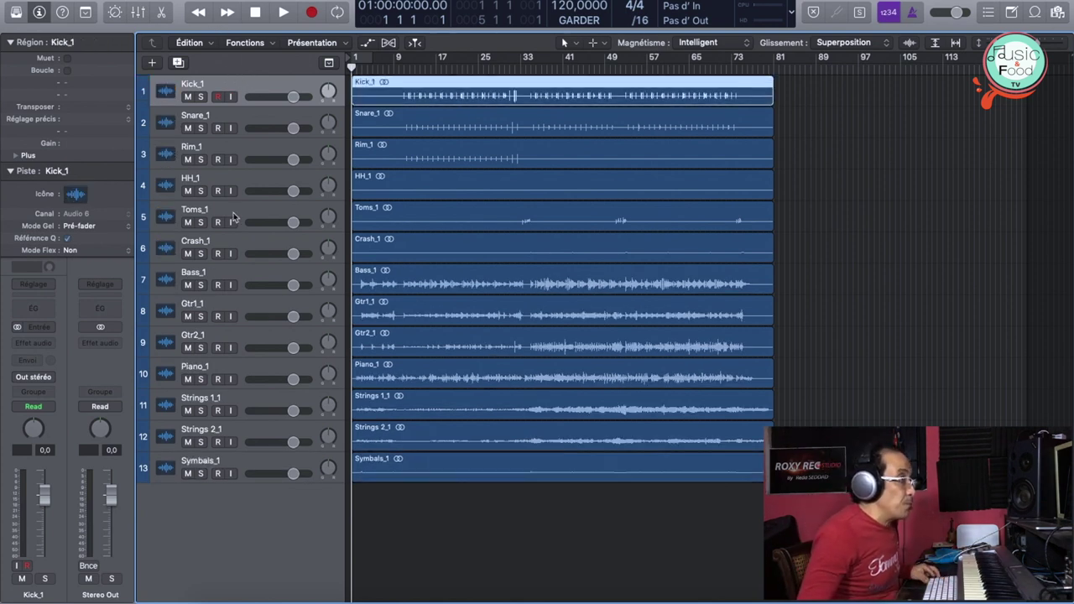
Step: Set the cycle range from bar 1 to bar 82 and turn cycle mode off
click(366, 56)
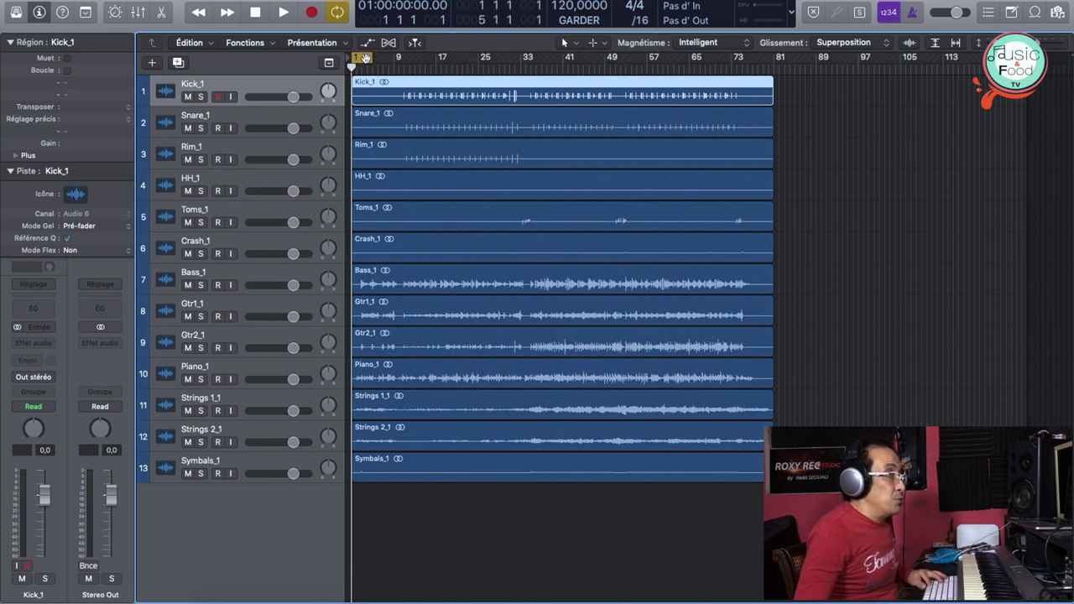
drag(370, 58, 779, 54)
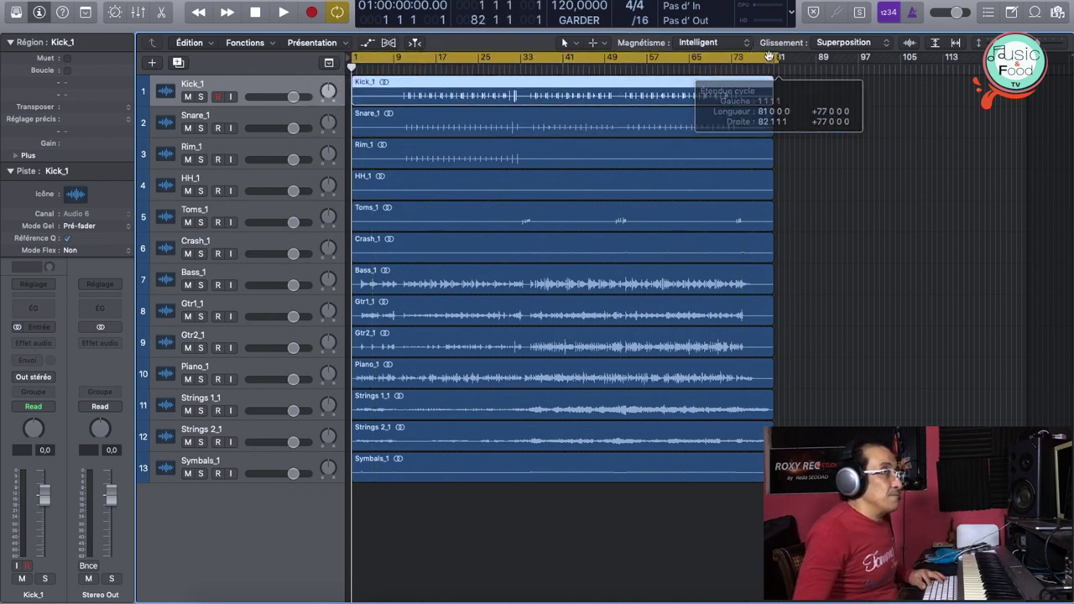
key(c)
click(842, 156)
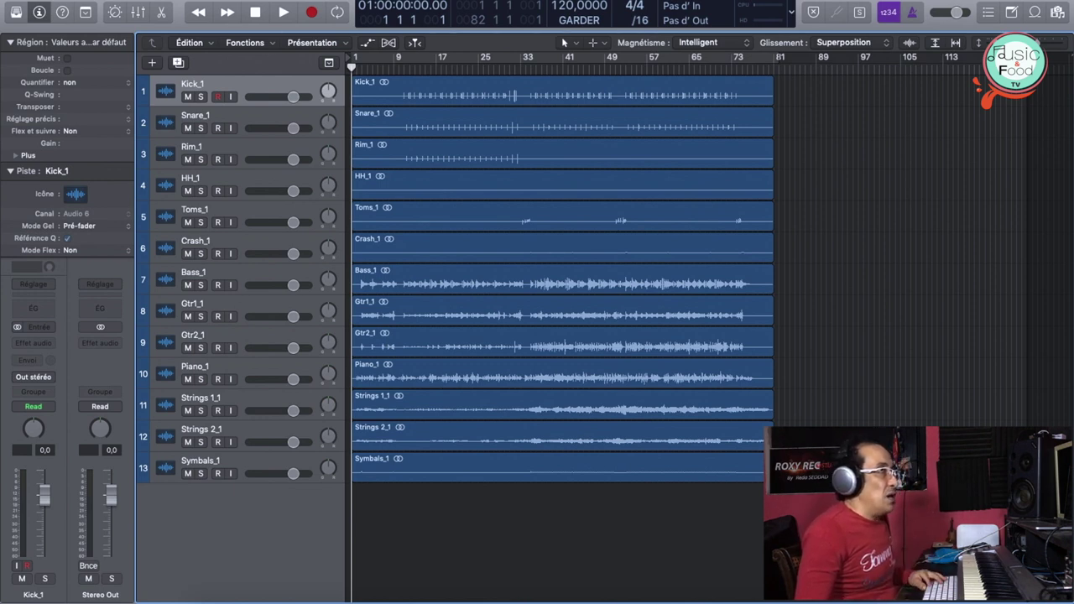
Step: Open the mixer in its own window and enlarge it to show all channel strips
click(470, 0)
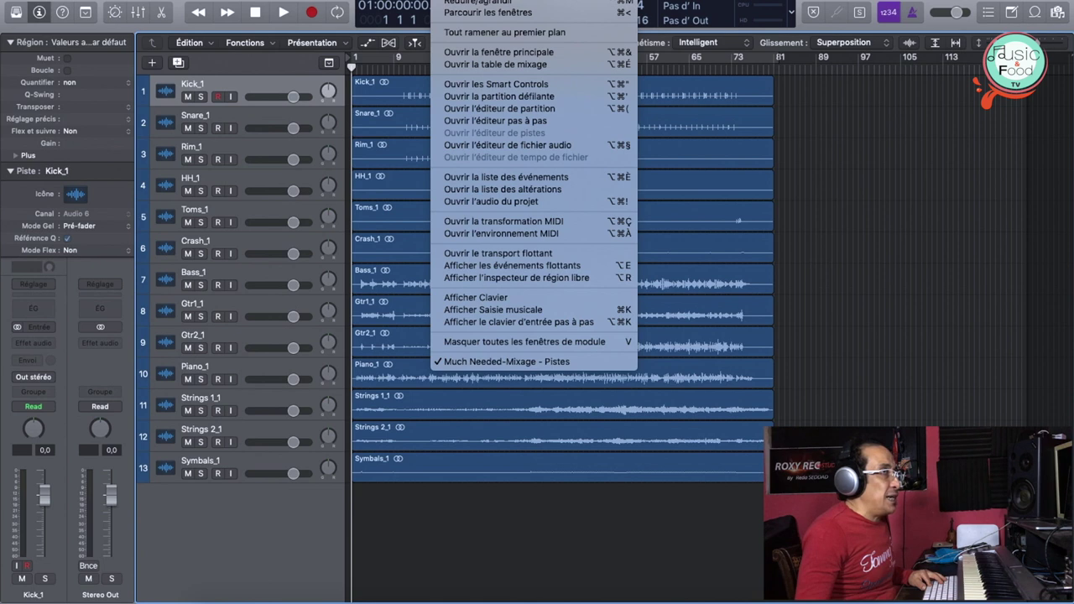
click(500, 65)
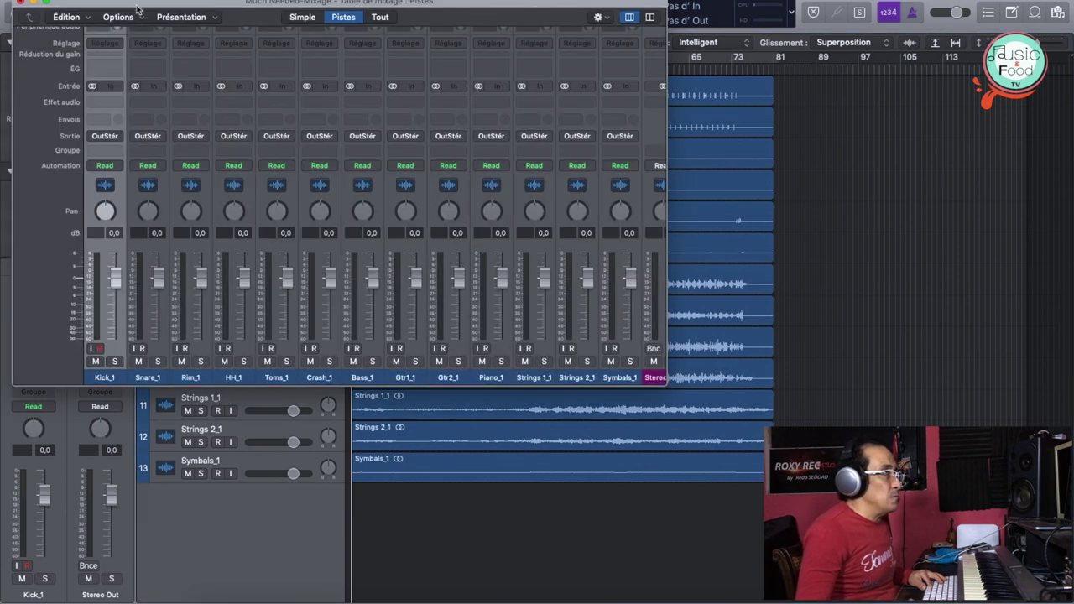
click(45, 4)
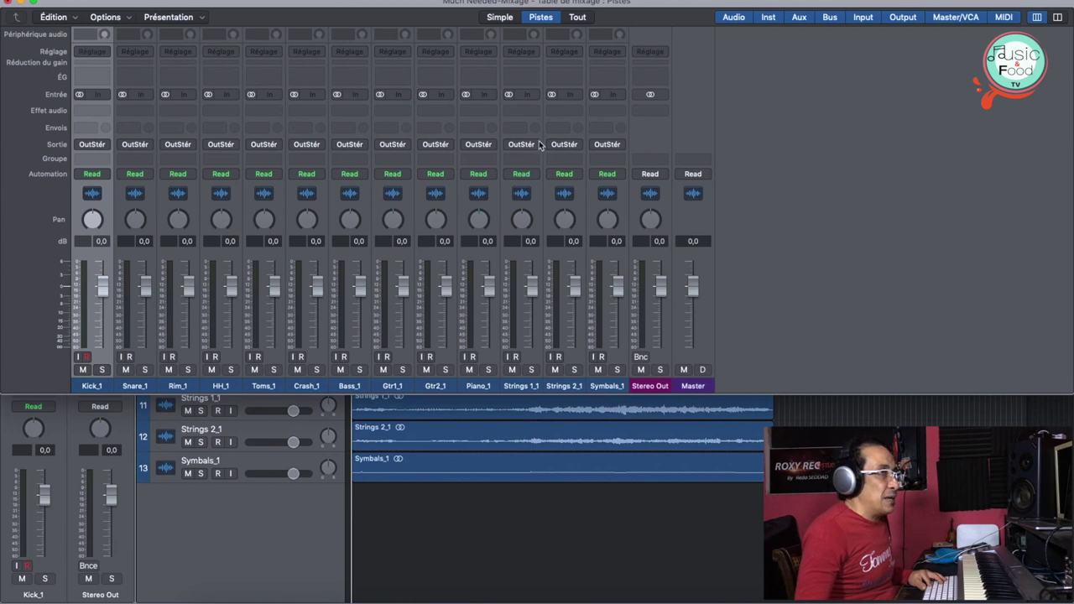
scroll(541, 145, down, 1)
scroll(543, 145, up, 1)
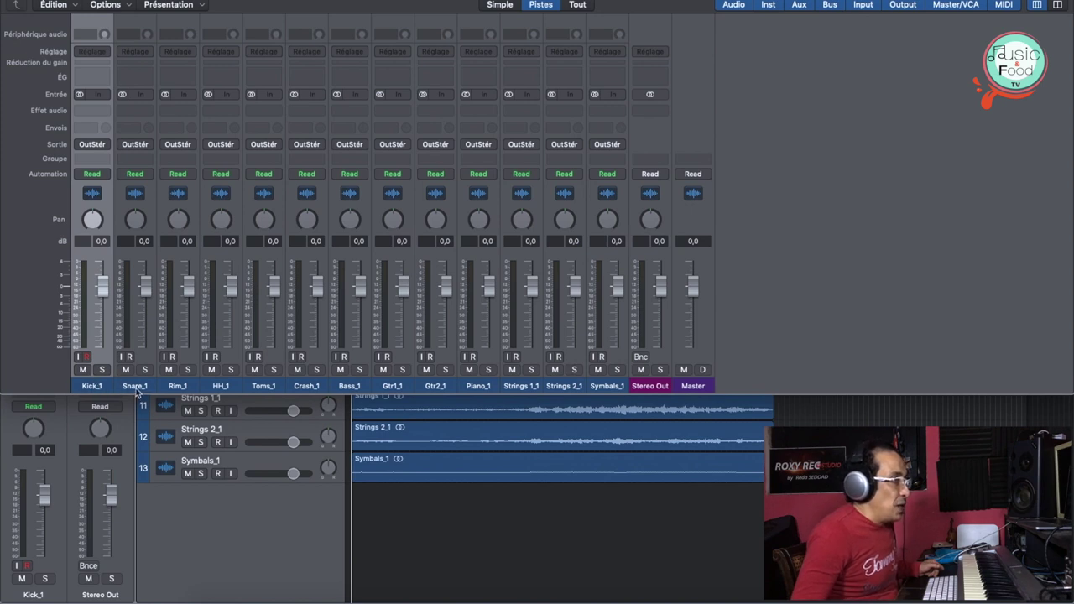
Step: Select the channel strips from Kick_1 to Symbals_1, pull their faders fully down, and raise them together to -13 dB
click(135, 386)
click(172, 386)
click(90, 386)
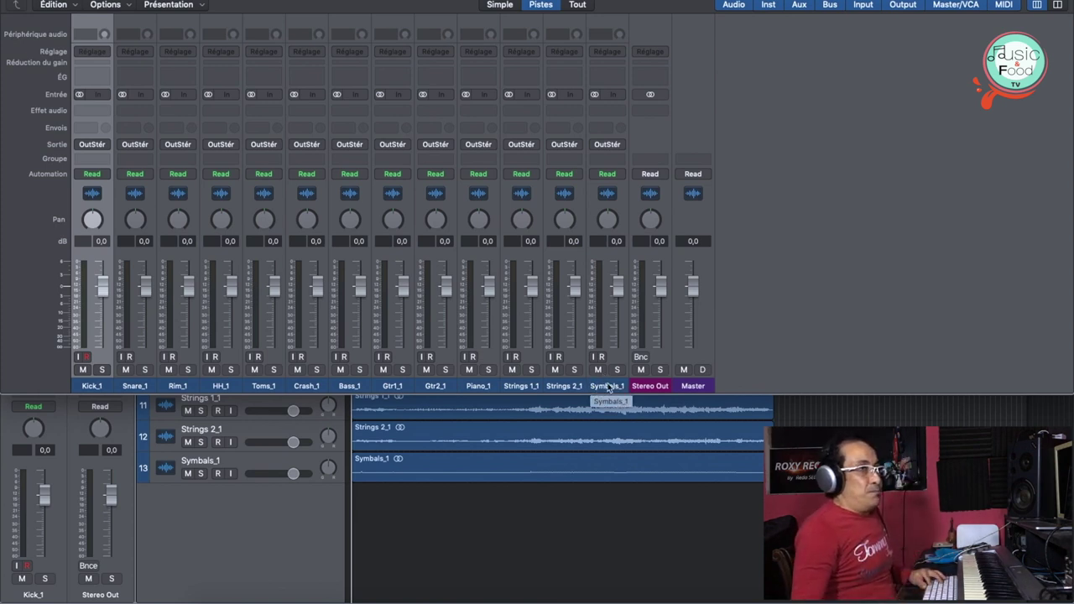
drag(587, 386, 89, 386)
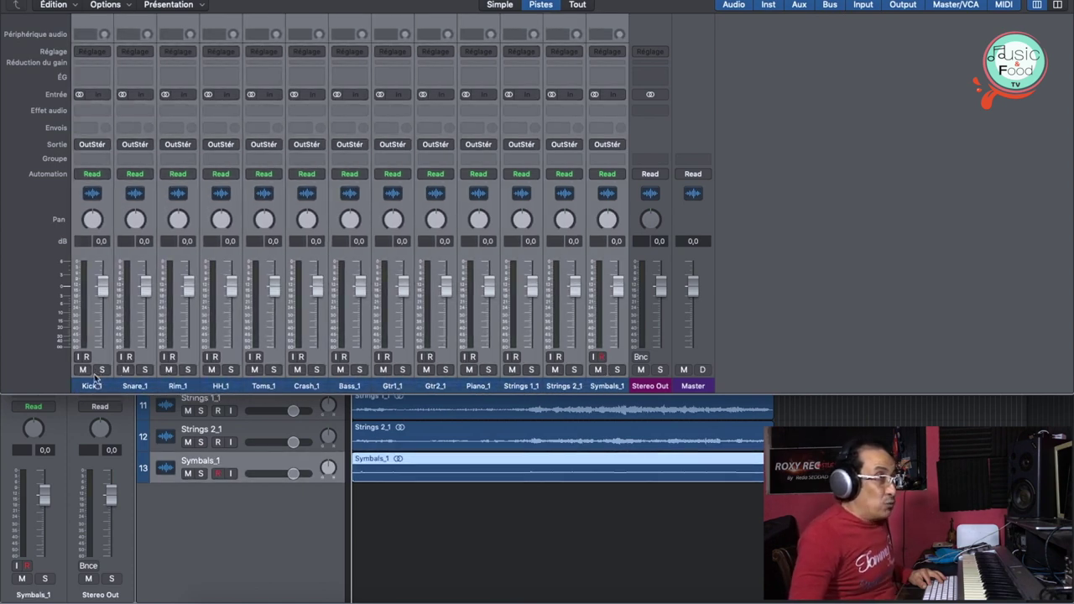
drag(94, 296, 97, 351)
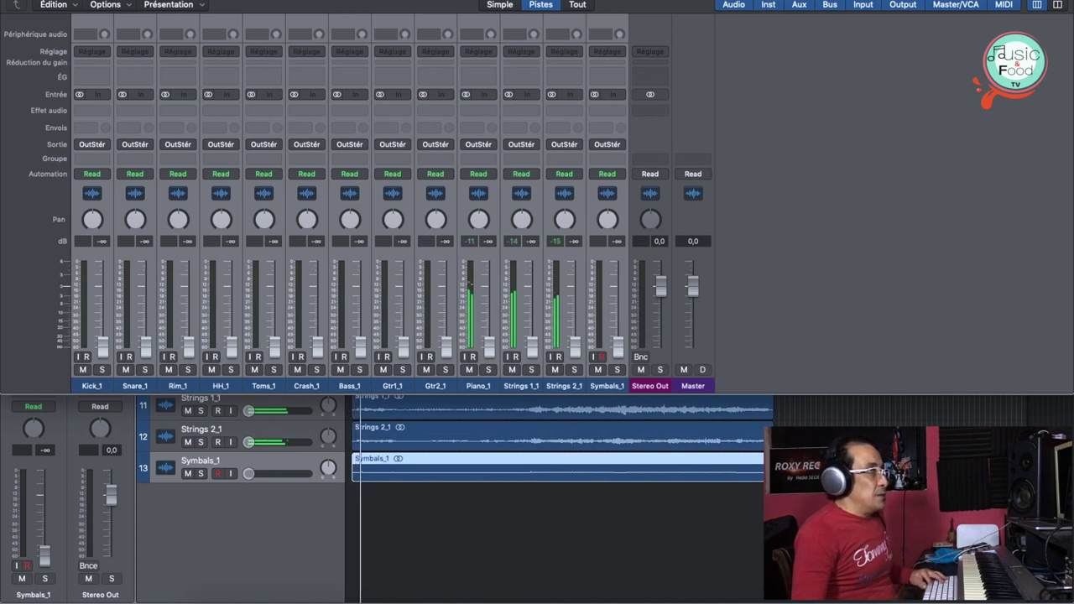
drag(288, 7, 307, 45)
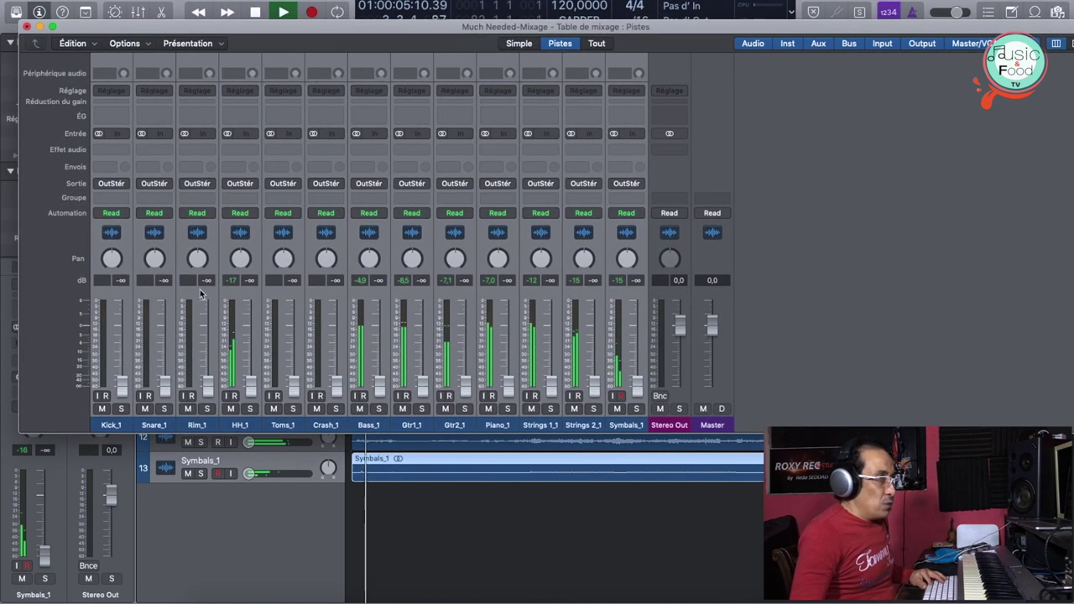
drag(377, 389, 381, 336)
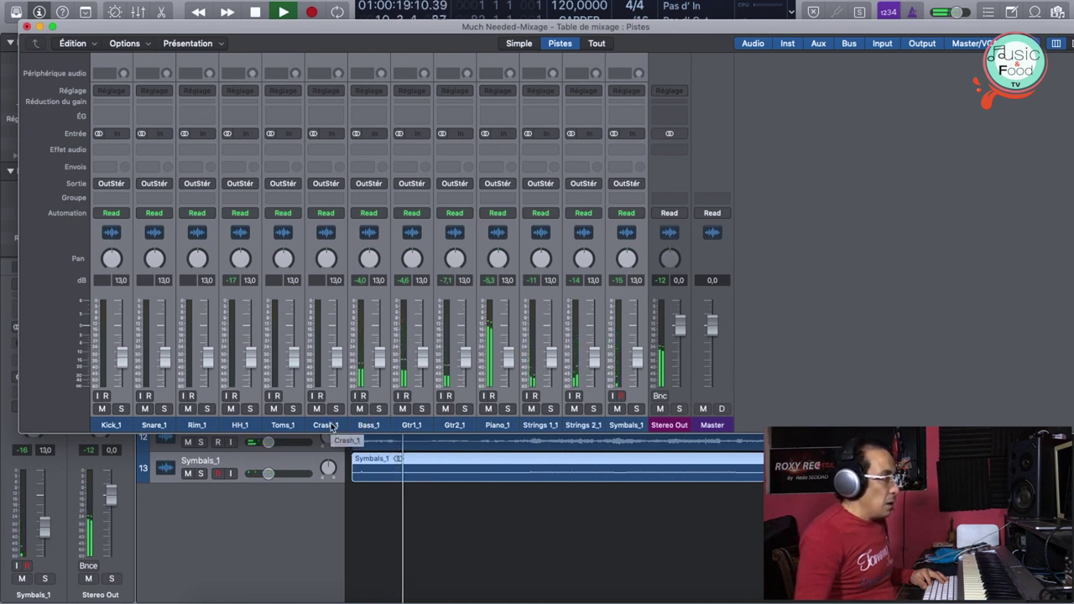
Step: Select only the Kick_1 channel strip and raise its volume fader to -5.5 dB while checking it in playback
click(116, 425)
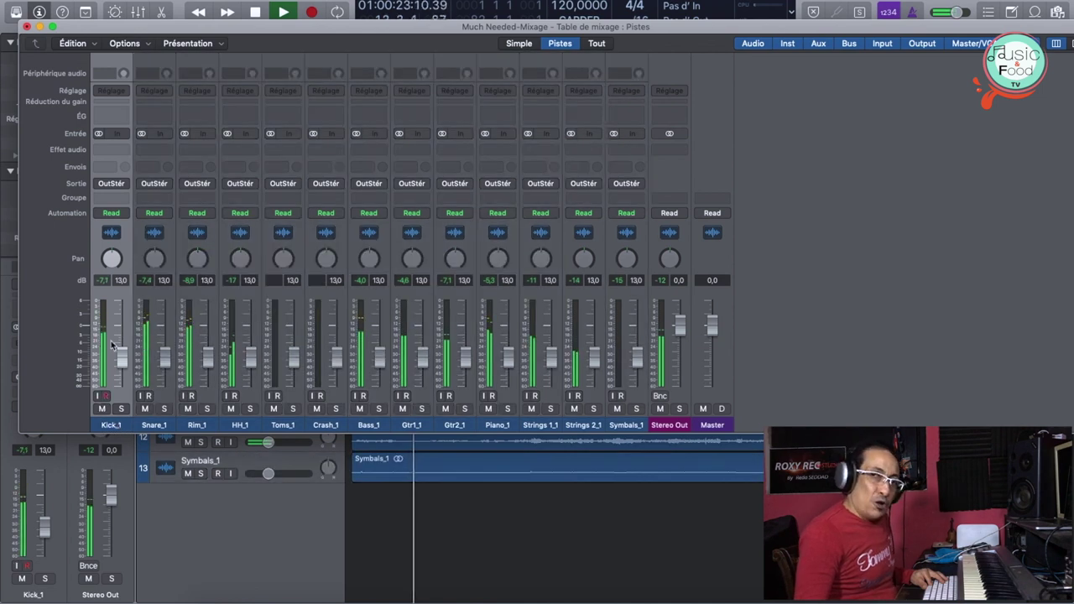
key(space)
drag(121, 362, 120, 348)
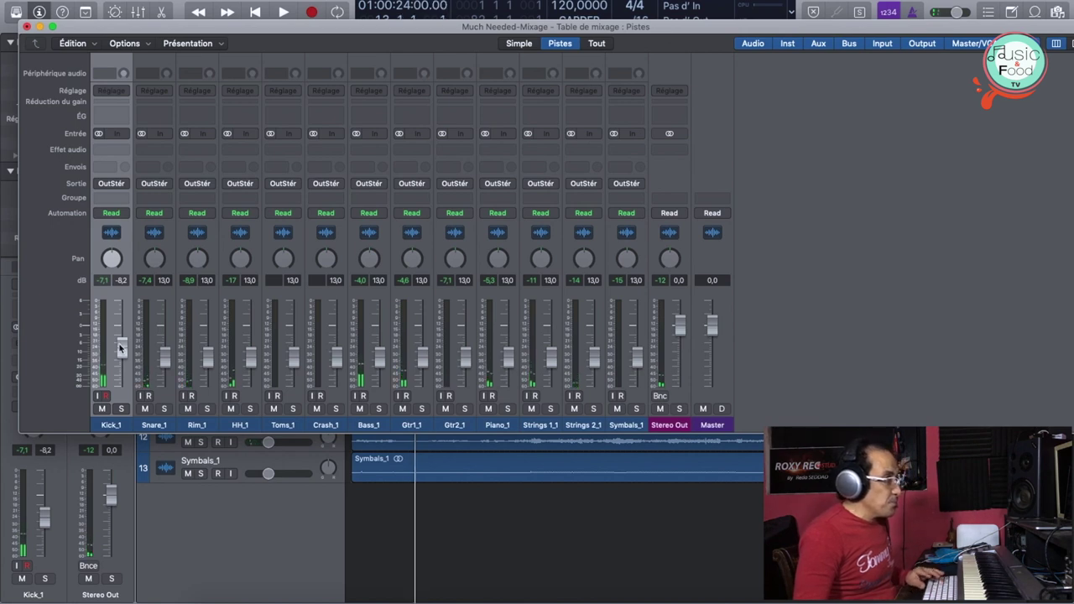
key(space)
drag(120, 348, 122, 339)
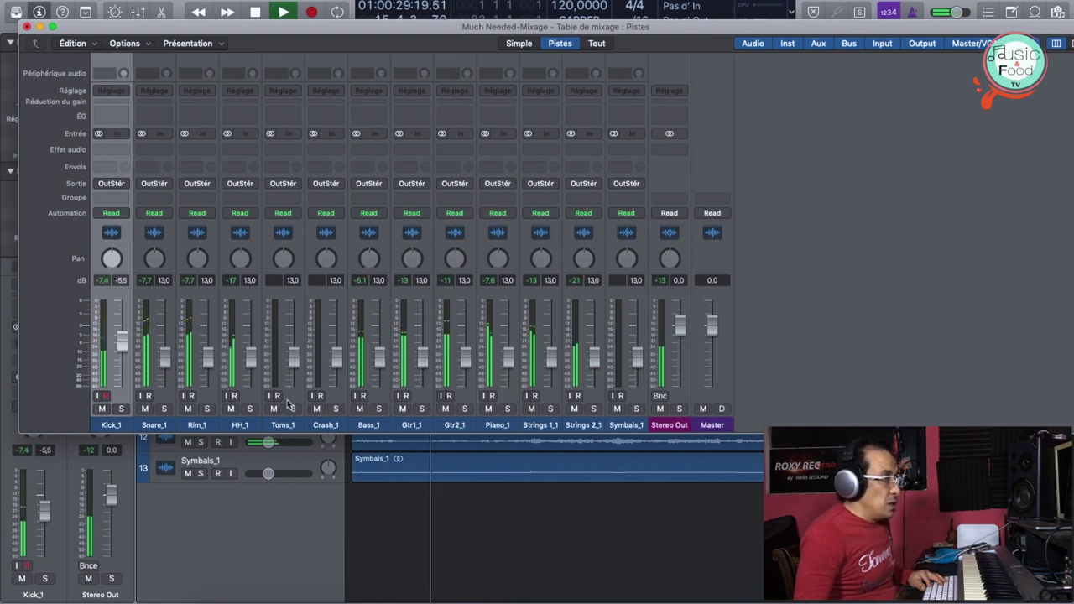
Step: Raise the HH_1 volume fader to -7.4 dB and resume playback
key(space)
drag(251, 367, 244, 351)
key(space)
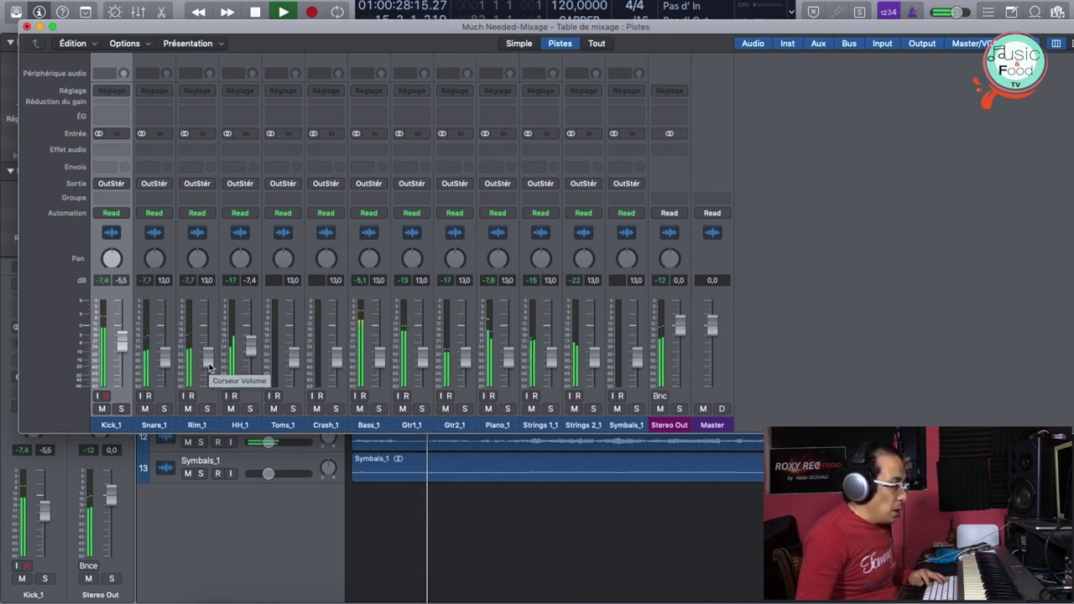
Step: Play the song from bar 33 and set the Snare_1 volume fader to -7.6 dB
key(space)
key(period)
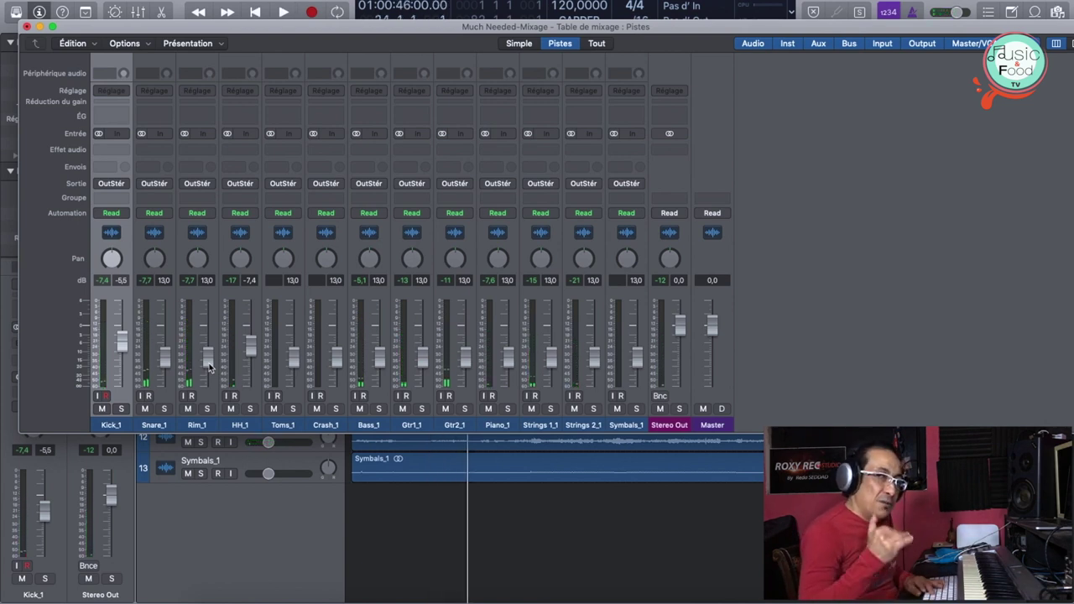
key(period)
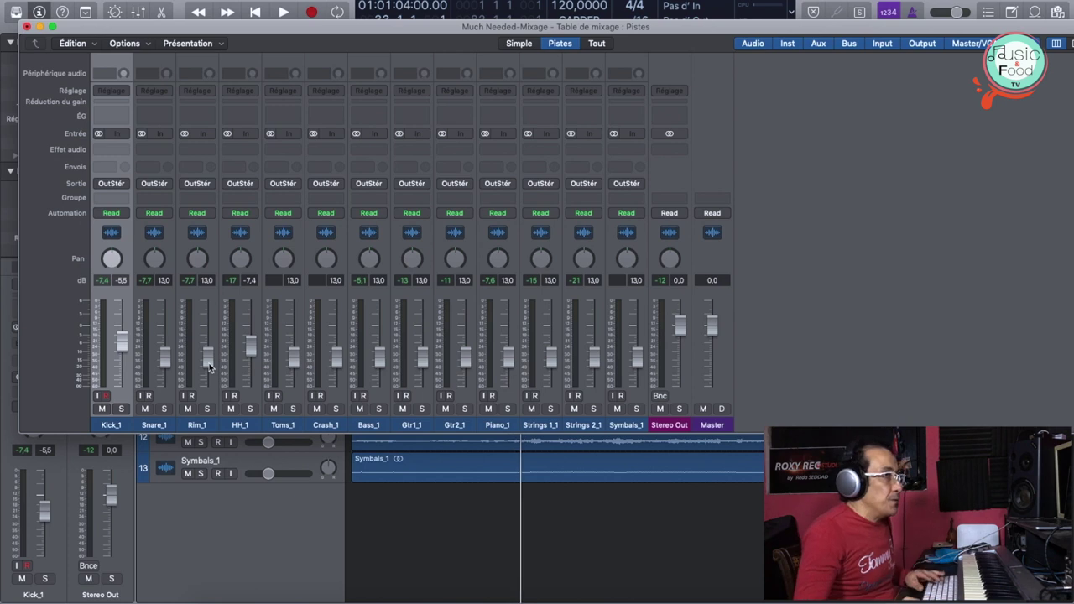
key(space)
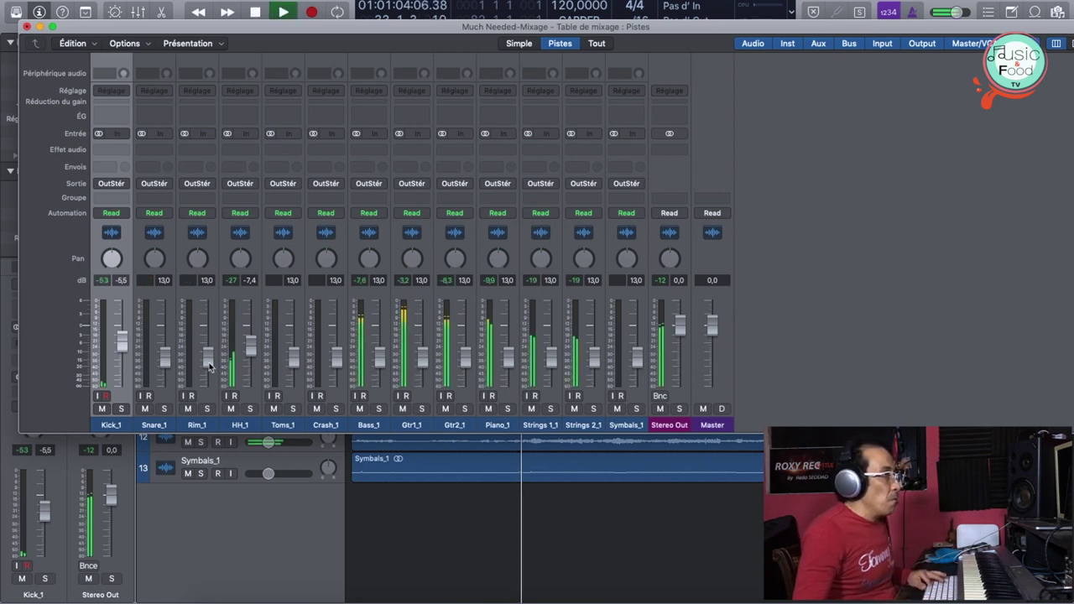
key(space)
click(164, 352)
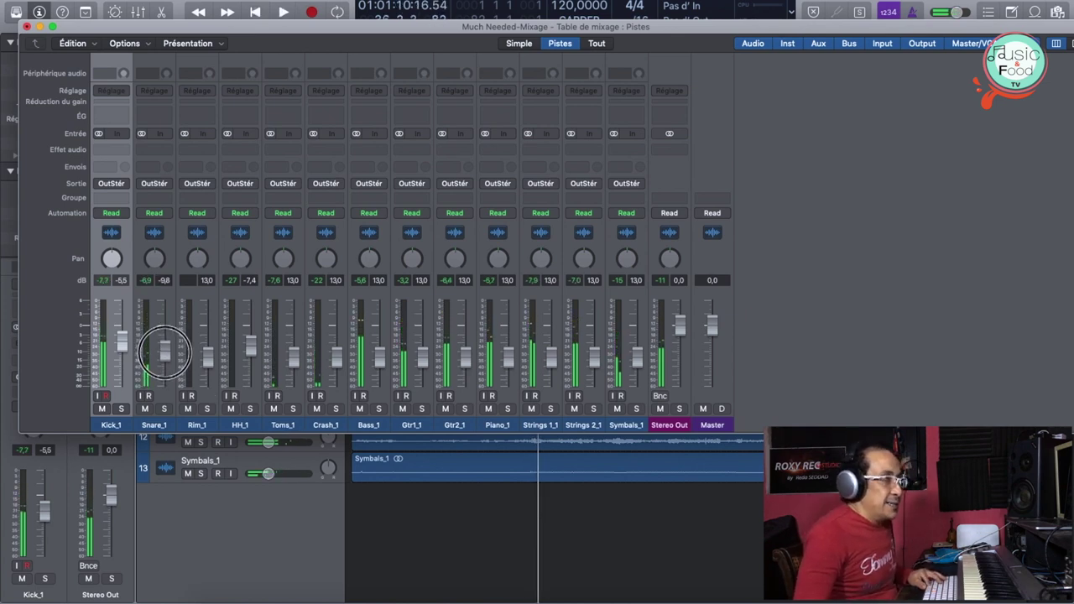
key(space)
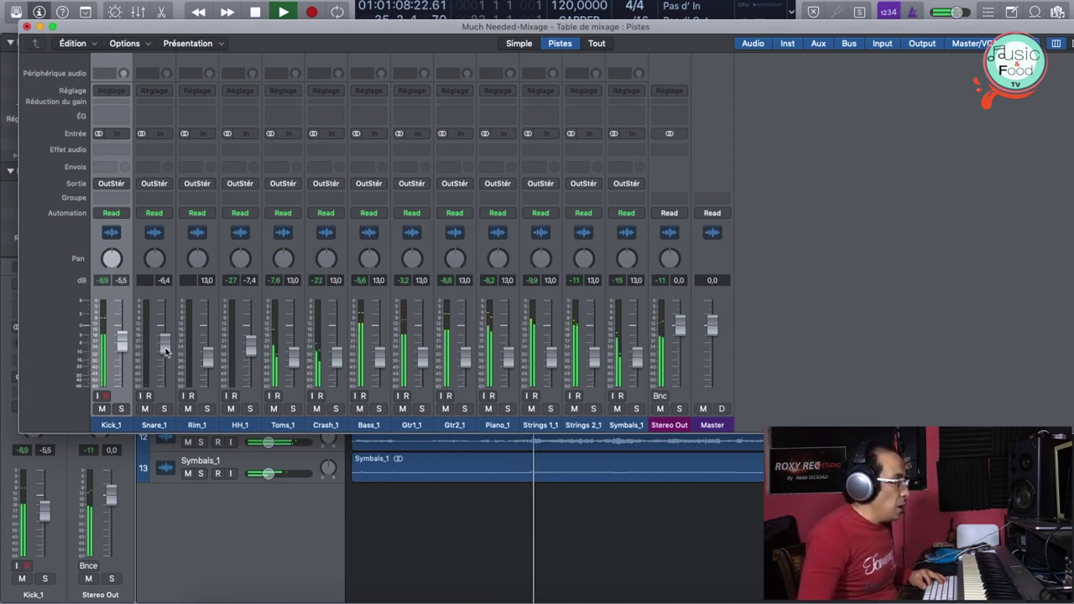
drag(165, 351, 168, 356)
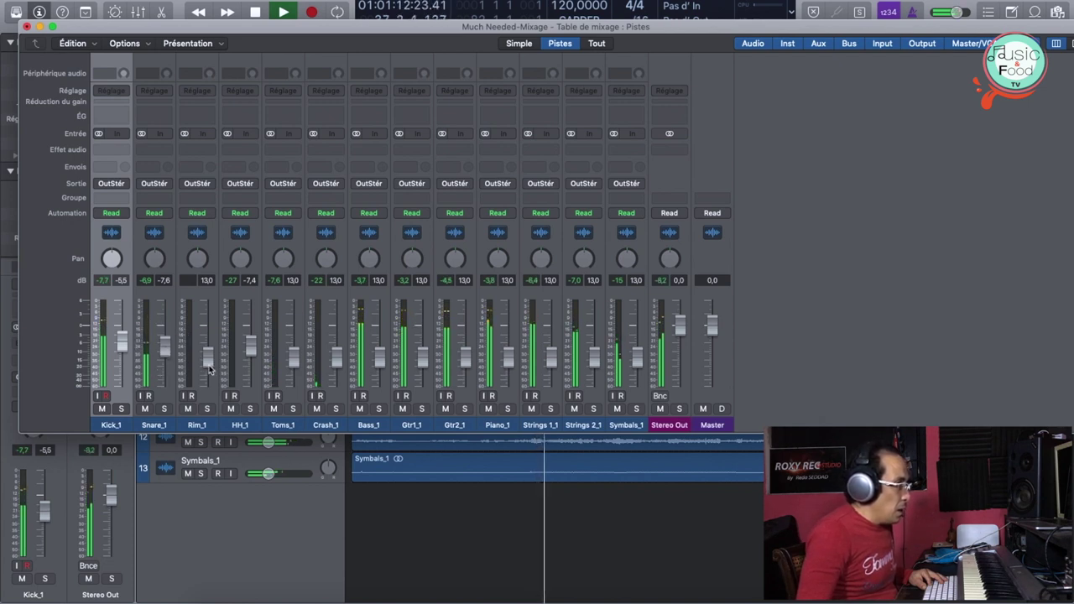
Step: Restart playback, select only the Toms_1 channel strip and raise its volume fader to -8.2 dB
key(space)
key(space)
drag(281, 423, 332, 429)
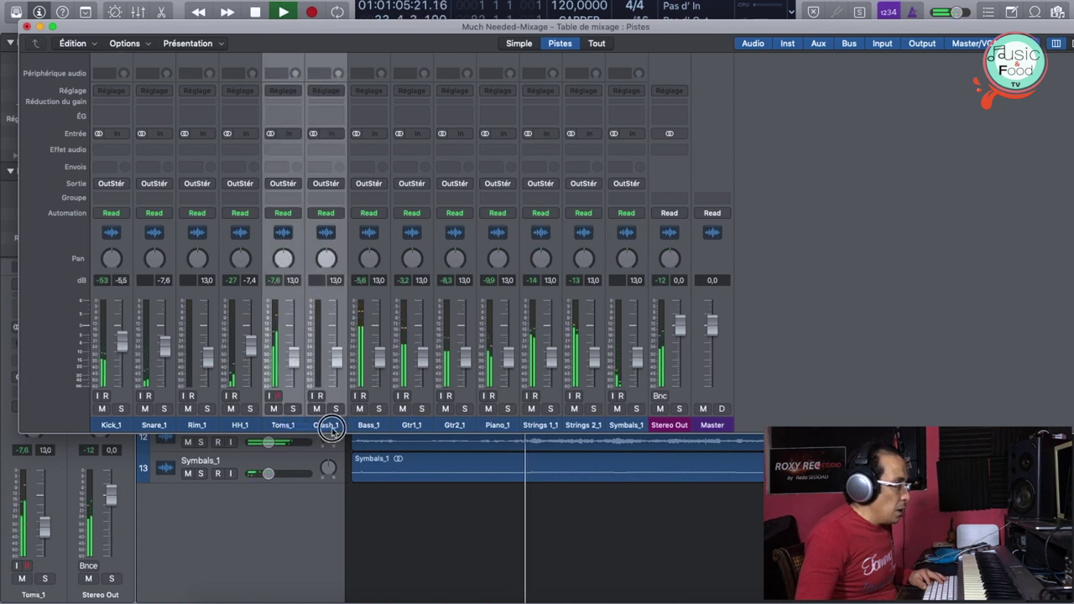
click(289, 416)
drag(294, 361, 293, 346)
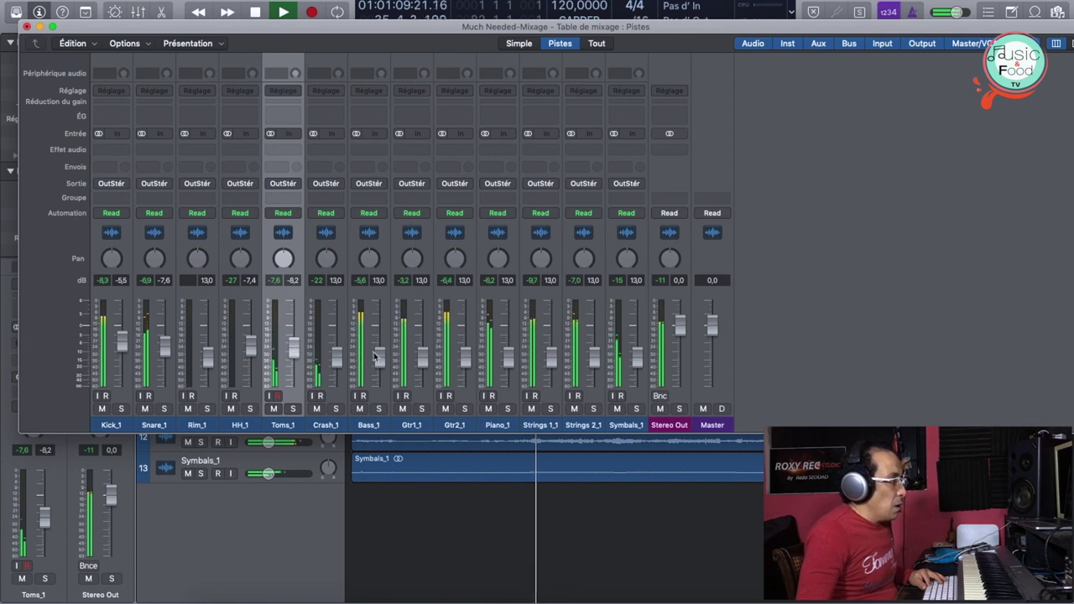
Step: During playback, set the Bass_1 volume fader to -8.4 dB and the Piano_1 fader to -10.2 dB, and stop the song
drag(380, 363, 379, 347)
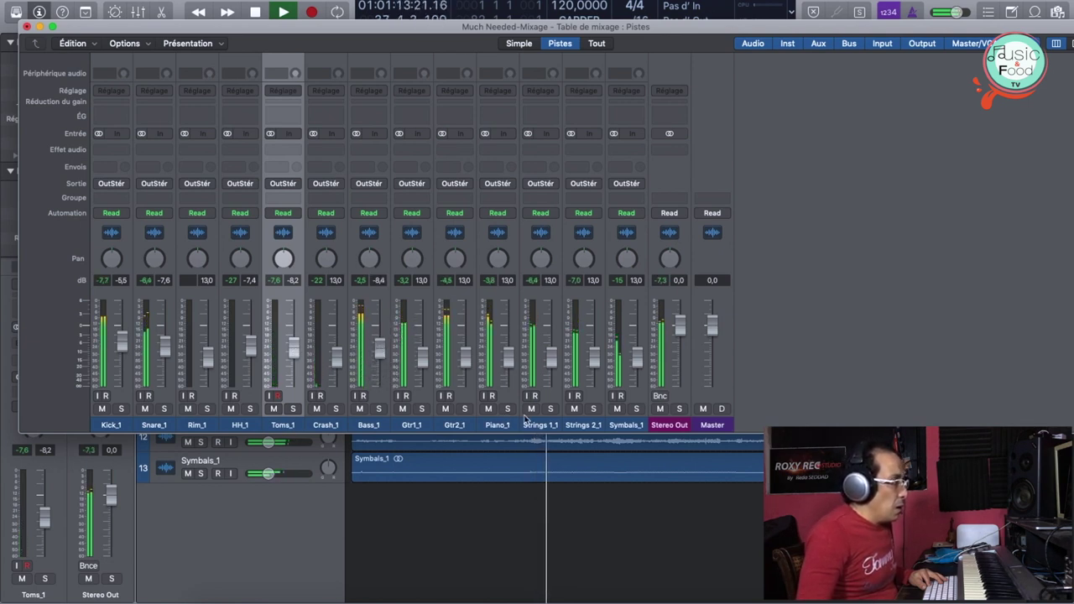
click(508, 359)
drag(507, 359, 504, 344)
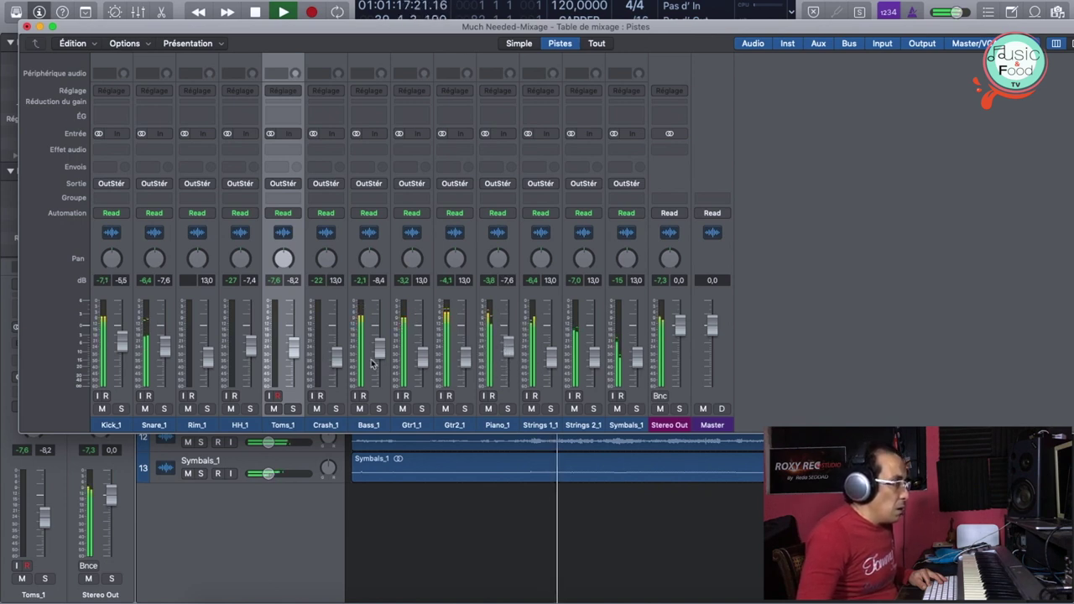
drag(509, 355, 511, 364)
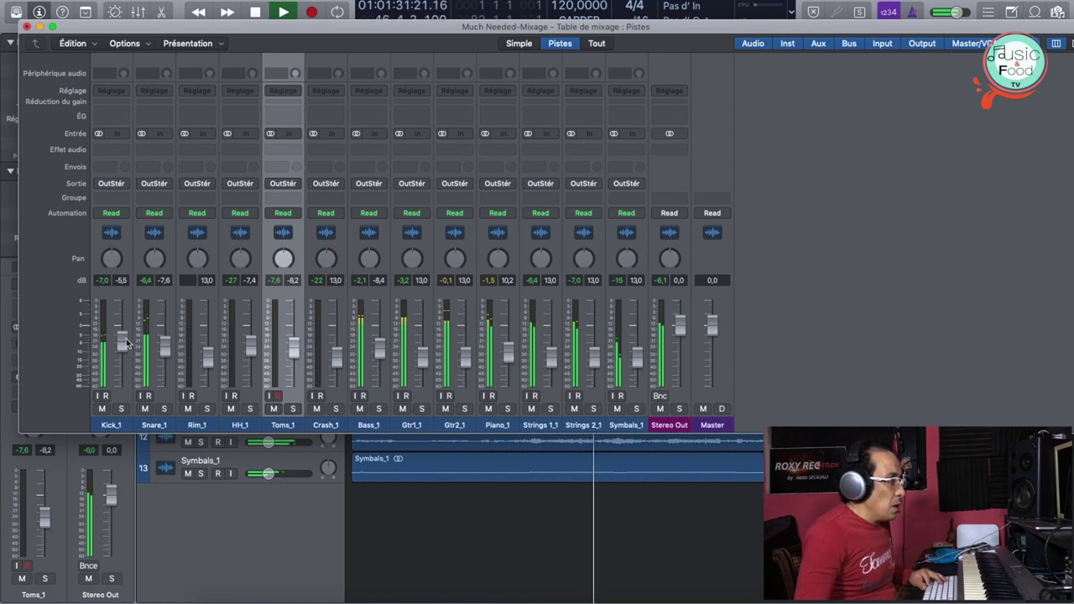
key(space)
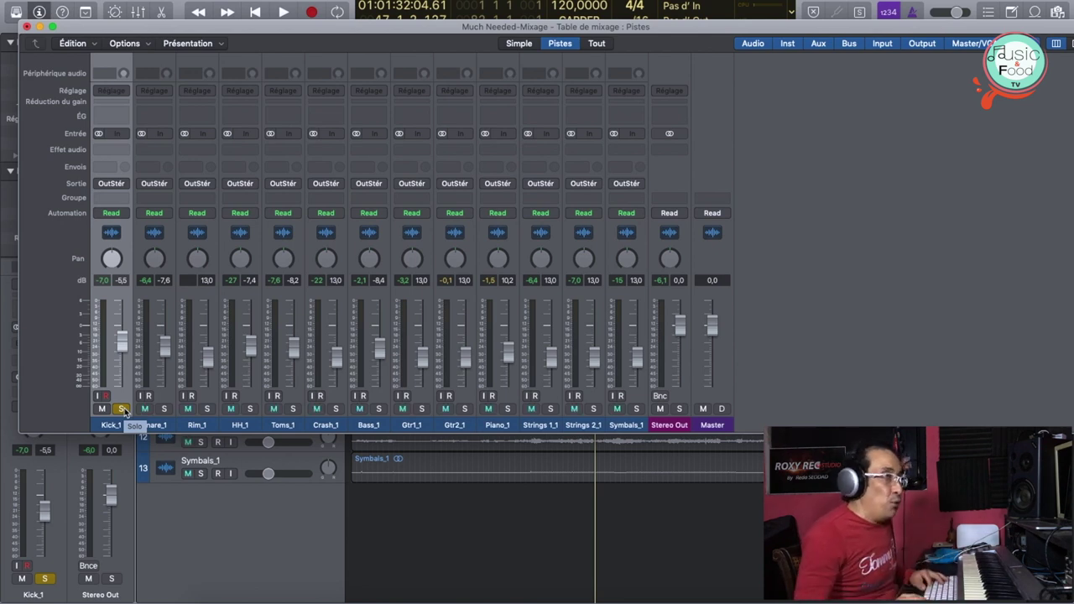
Step: Move the mixer aside, place the playhead at about bar 27, hide the mixer and play the soloed Kick_1 track
key(space)
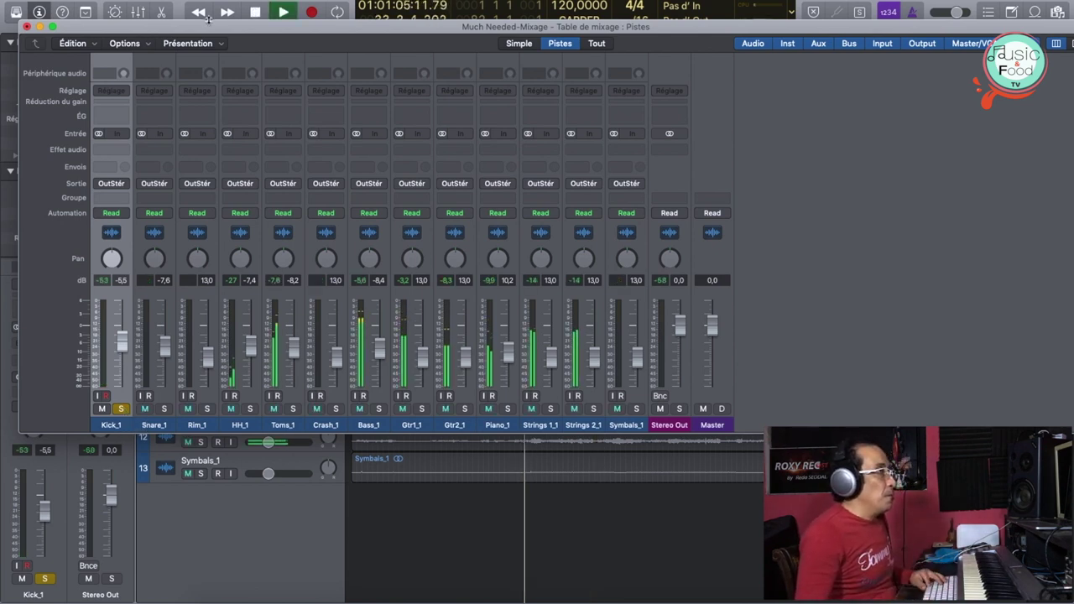
key(space)
drag(211, 26, 254, 275)
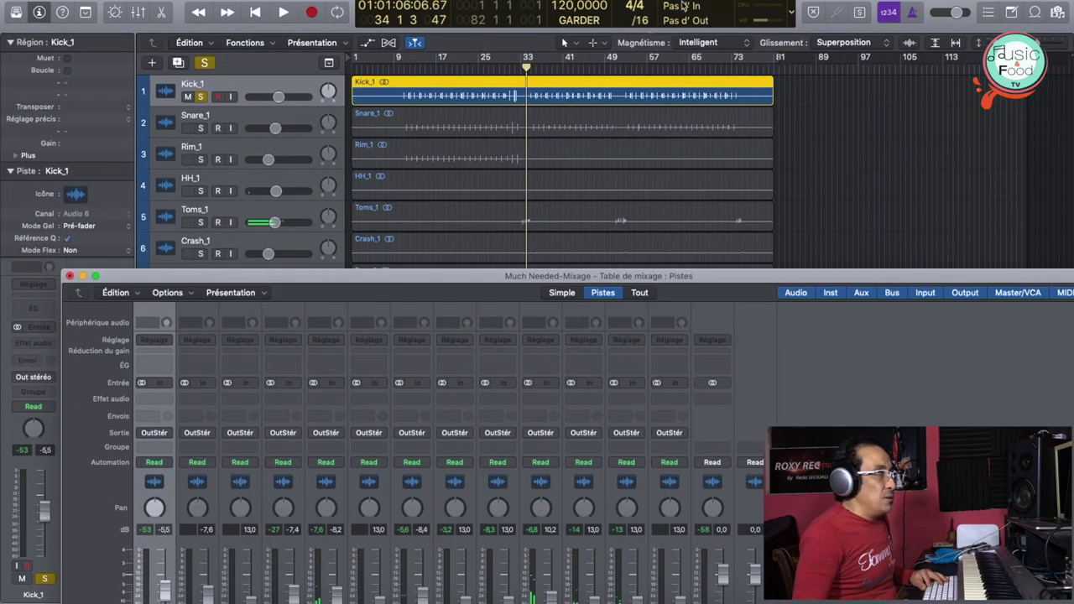
click(490, 72)
key(x)
key(space)
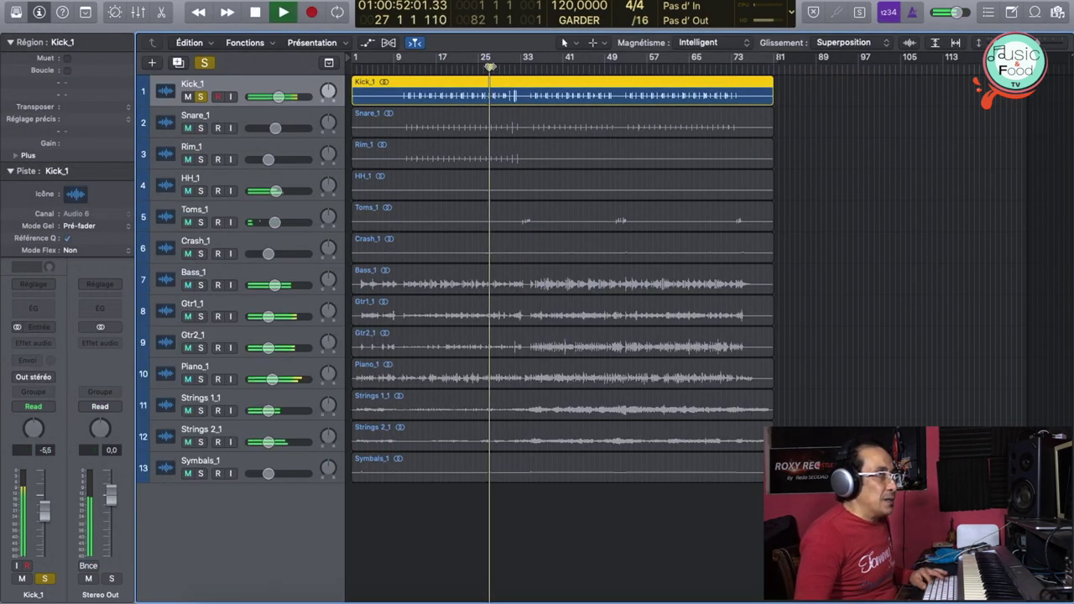
Step: Create a cycle range from bar 27 to bar 31 and listen to the kick looping within it
key(space)
drag(494, 59, 513, 61)
key(space)
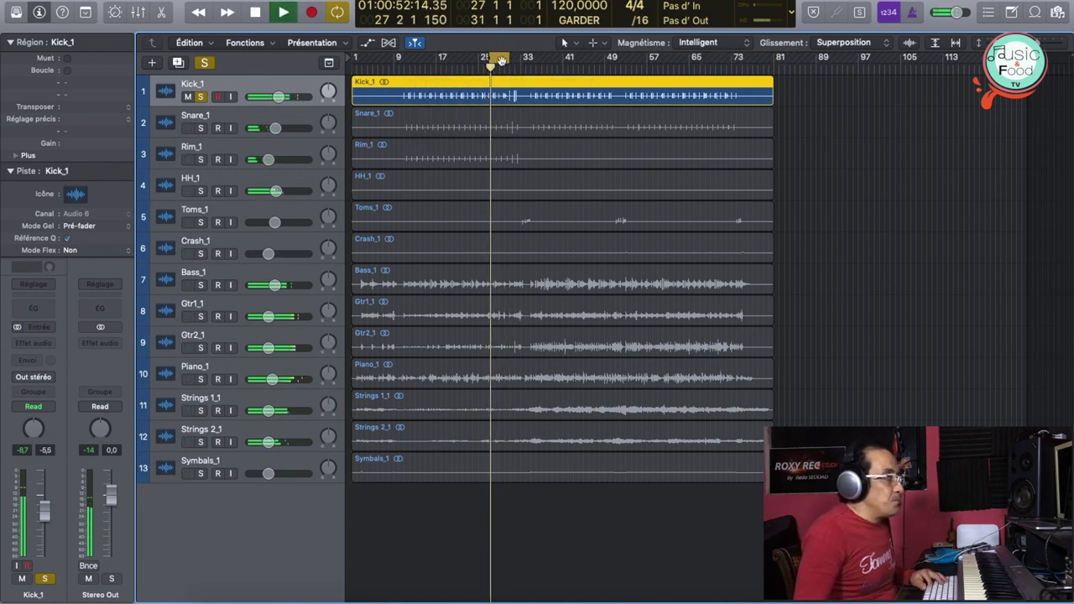
key(space)
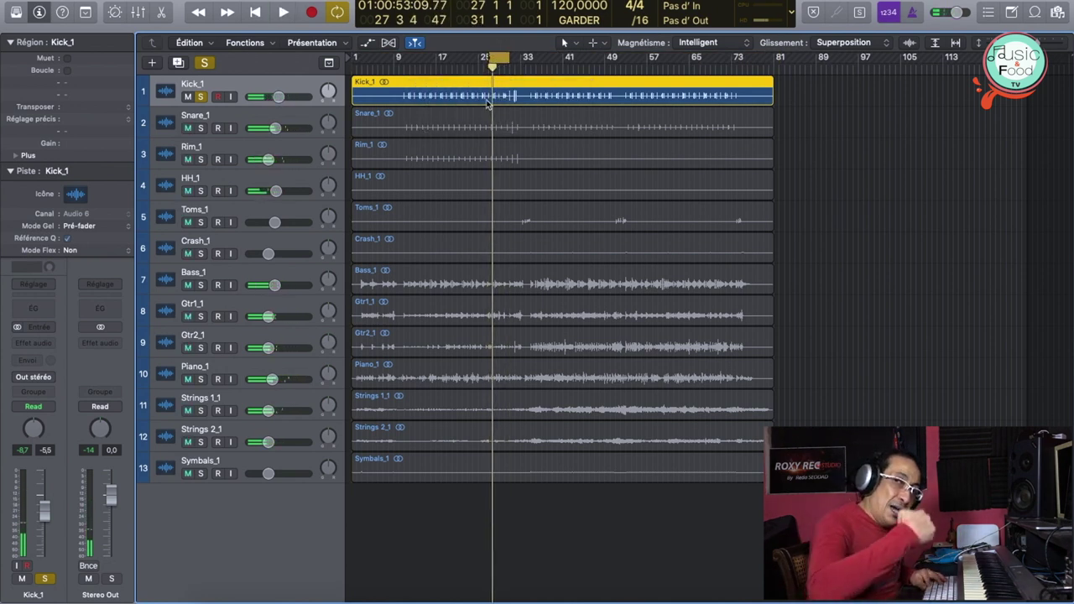
key(space)
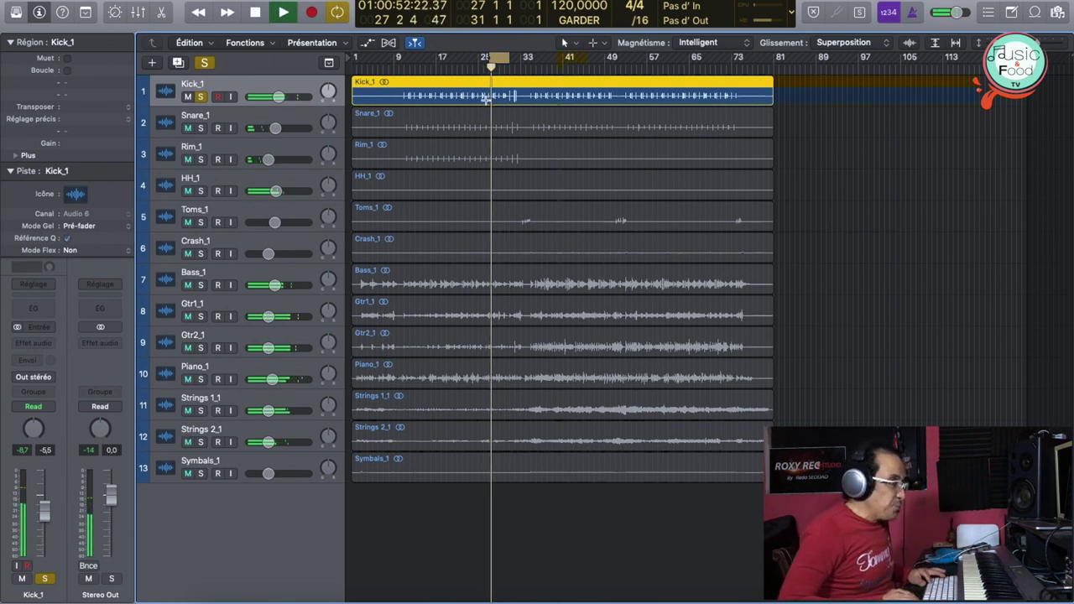
key(super+Right)
key(super+Right)
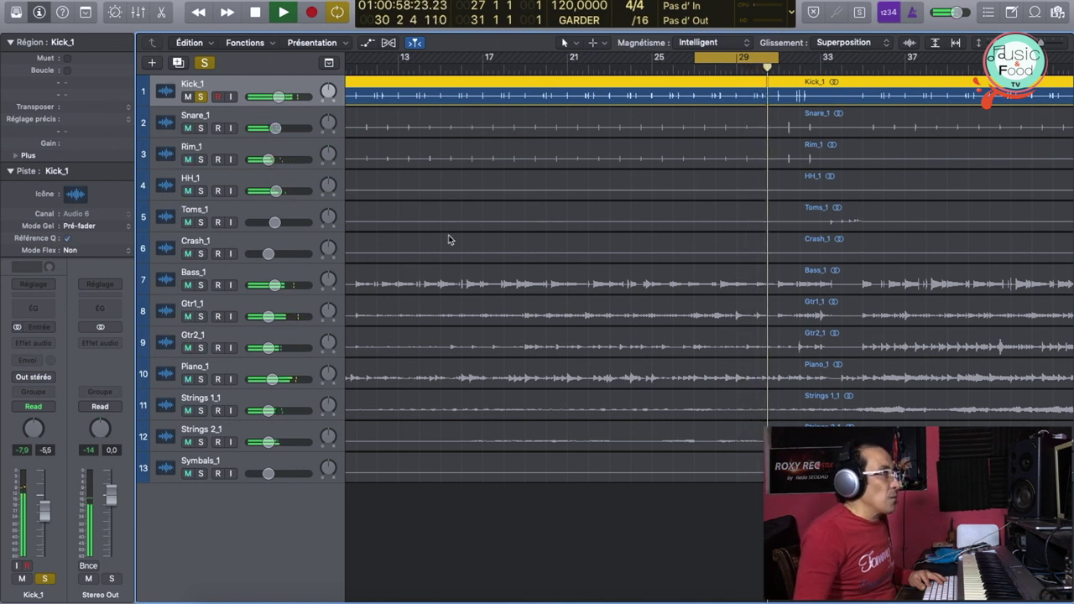
key(space)
Step: Reopen the mixer in its own window and position it so all channel strips and faders are visible
click(457, 1)
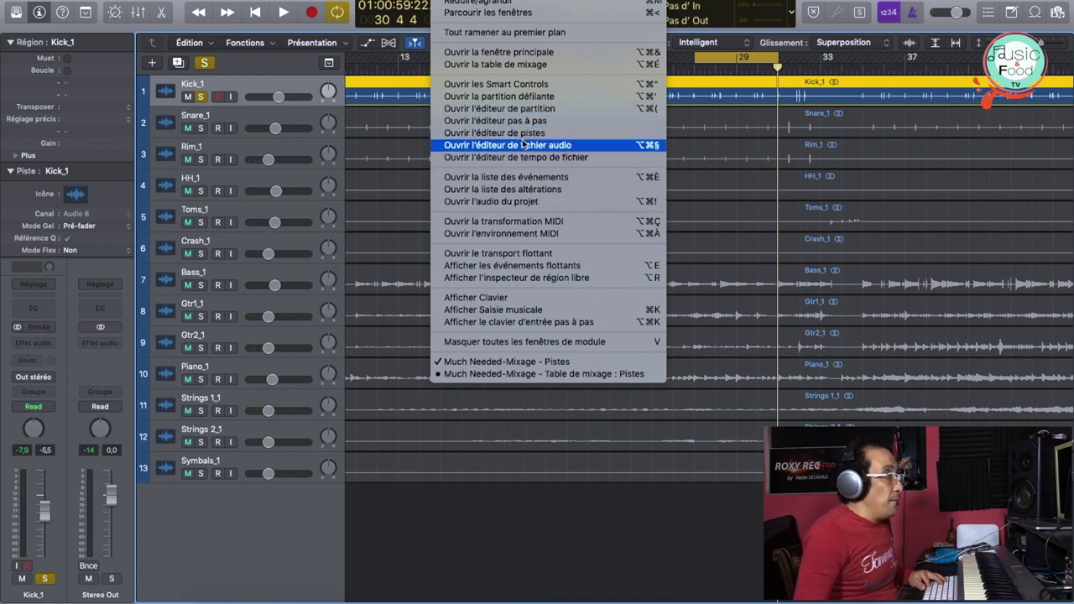
click(514, 65)
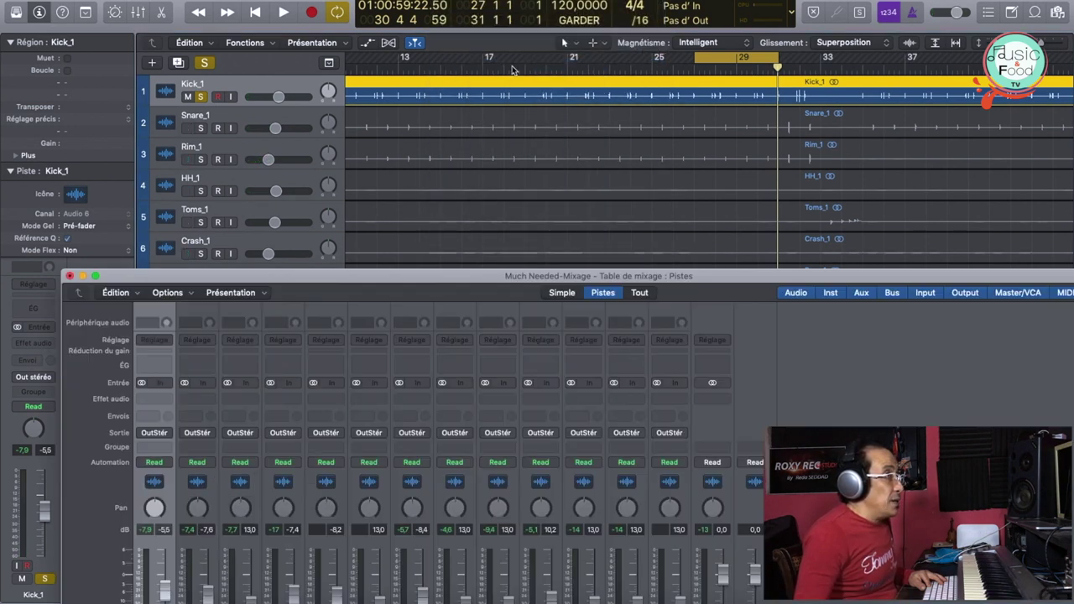
drag(210, 284, 132, 54)
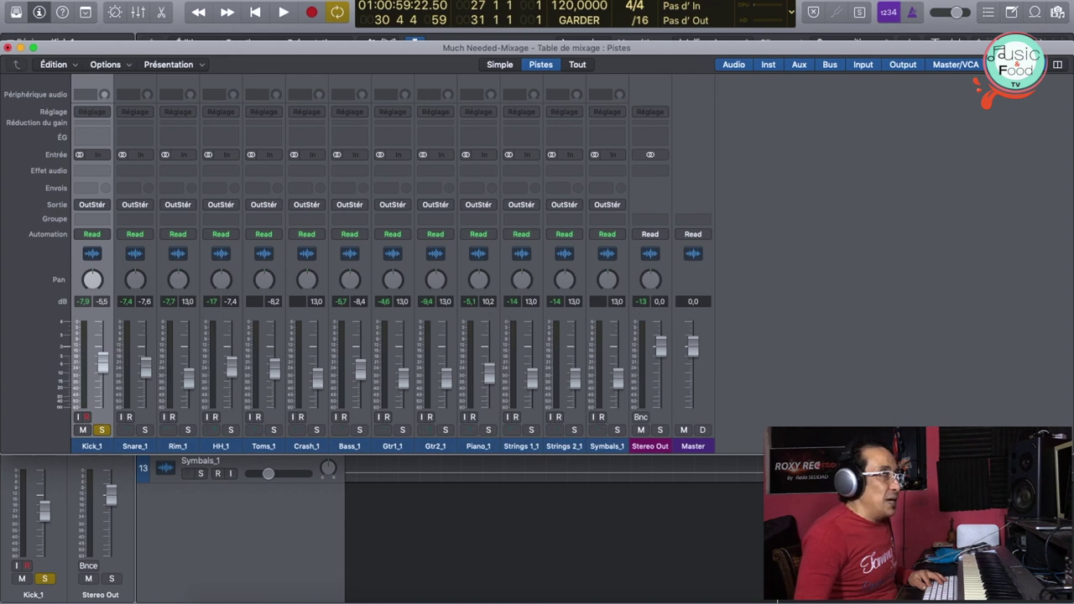
click(570, 39)
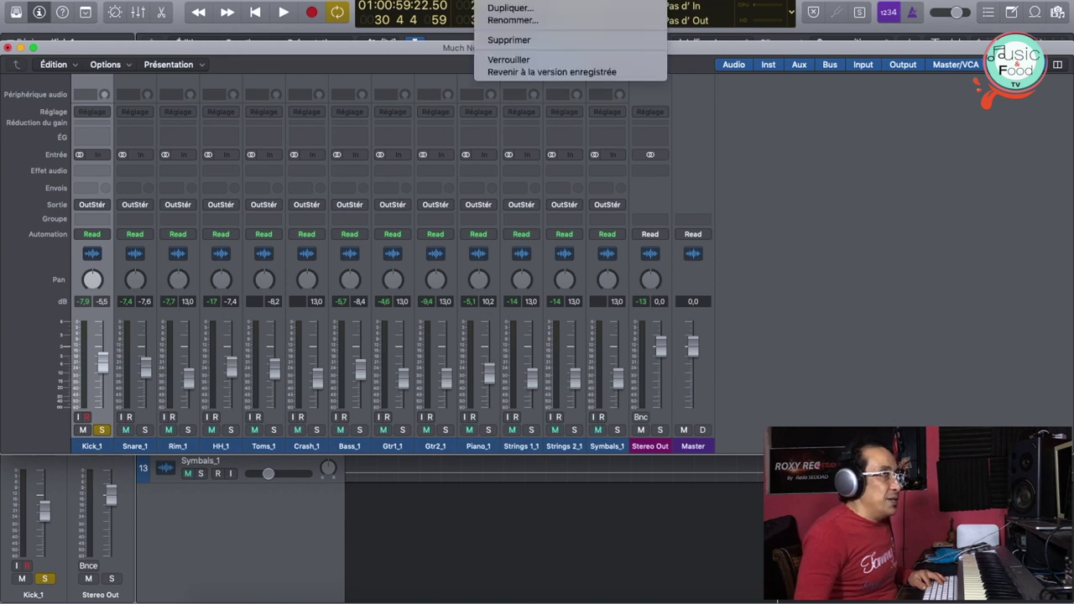
click(524, 65)
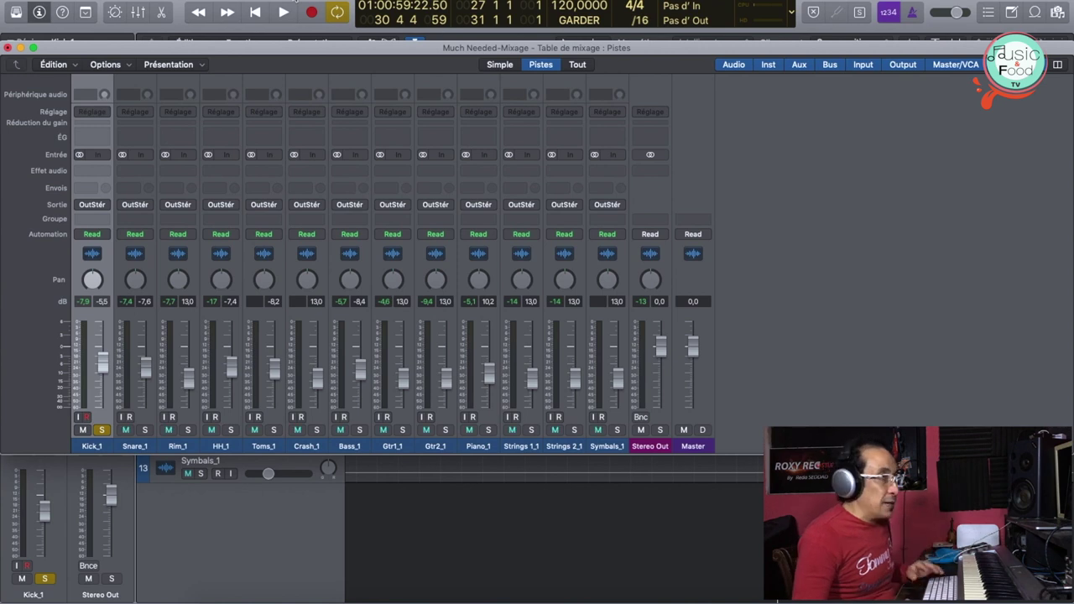
Step: Add a Channel EQ to Kick_1 and enable its low-cut filter at 49 Hz with a Q of 0.67
click(83, 139)
drag(220, 15, 302, 4)
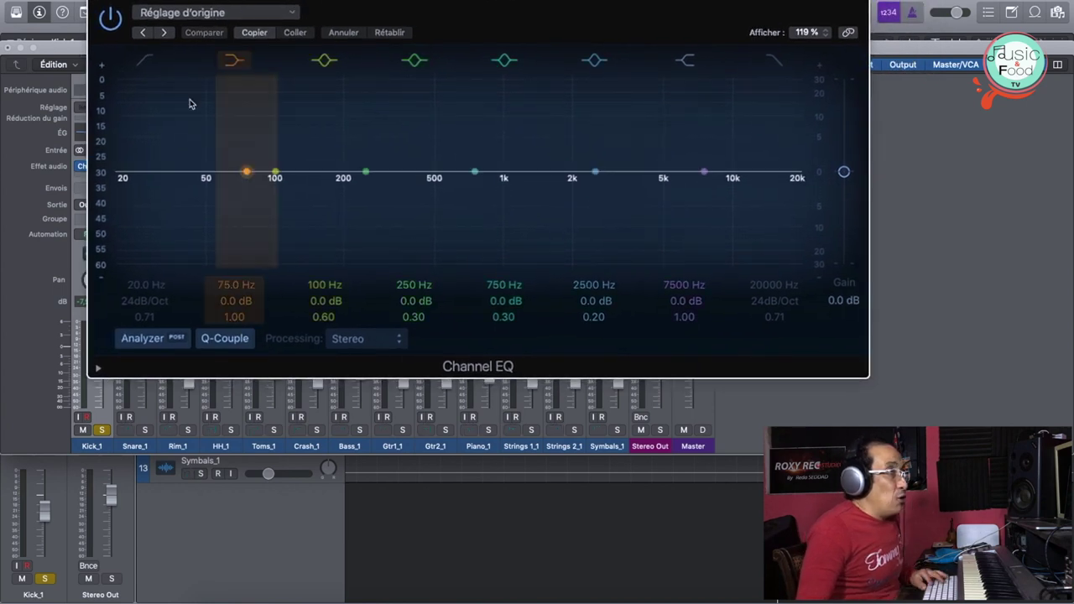
click(142, 70)
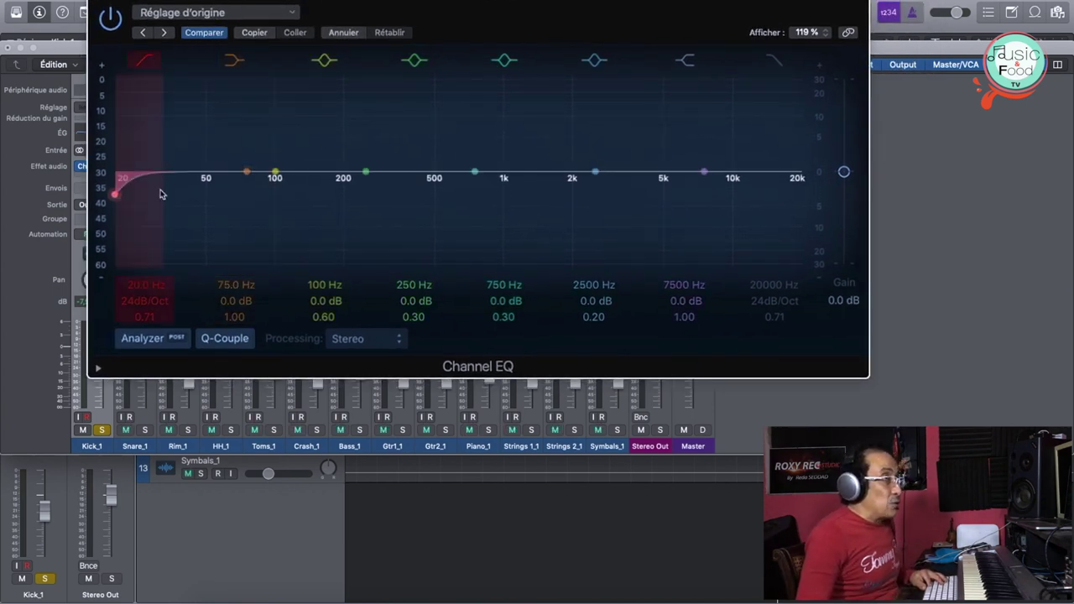
drag(128, 184, 174, 189)
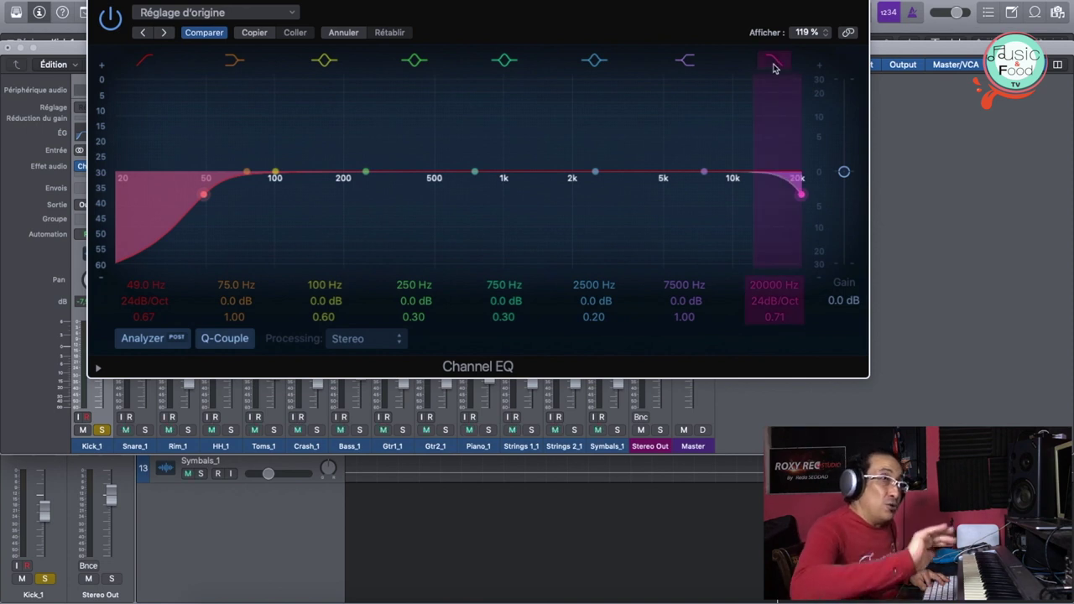
Step: Set the kick EQ's high-cut filter to 9900 Hz and give both cut filters a 48 dB/Oct slope
drag(802, 197, 734, 194)
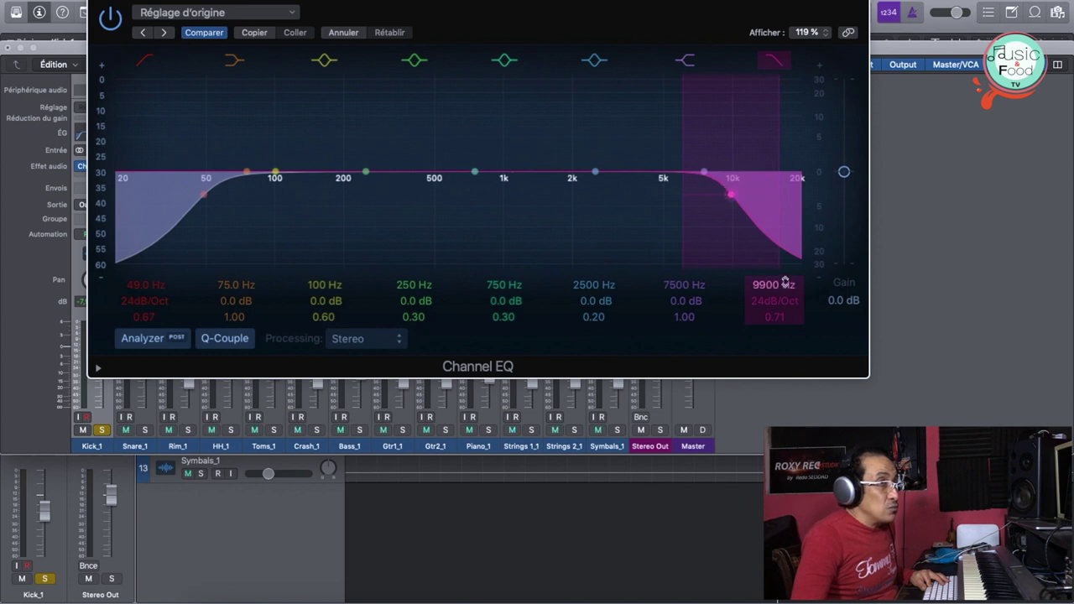
drag(778, 298, 777, 292)
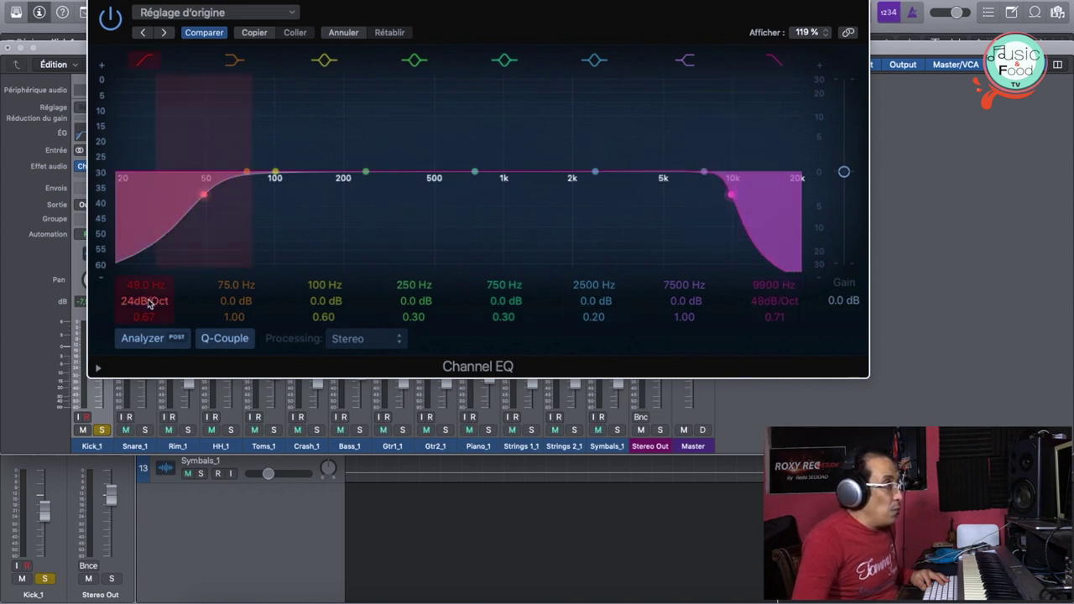
drag(148, 303, 148, 298)
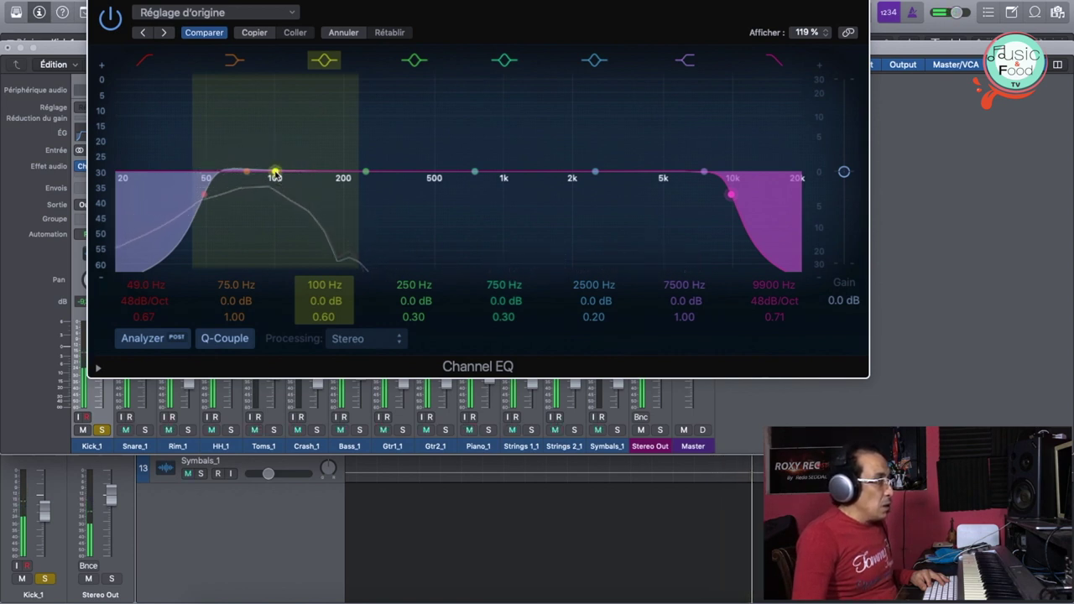
Step: Boost the kick EQ by 2.5 dB at 99 Hz with a Q of 3.80, check it in playback and close the EQ
drag(275, 172, 275, 159)
drag(320, 305, 323, 277)
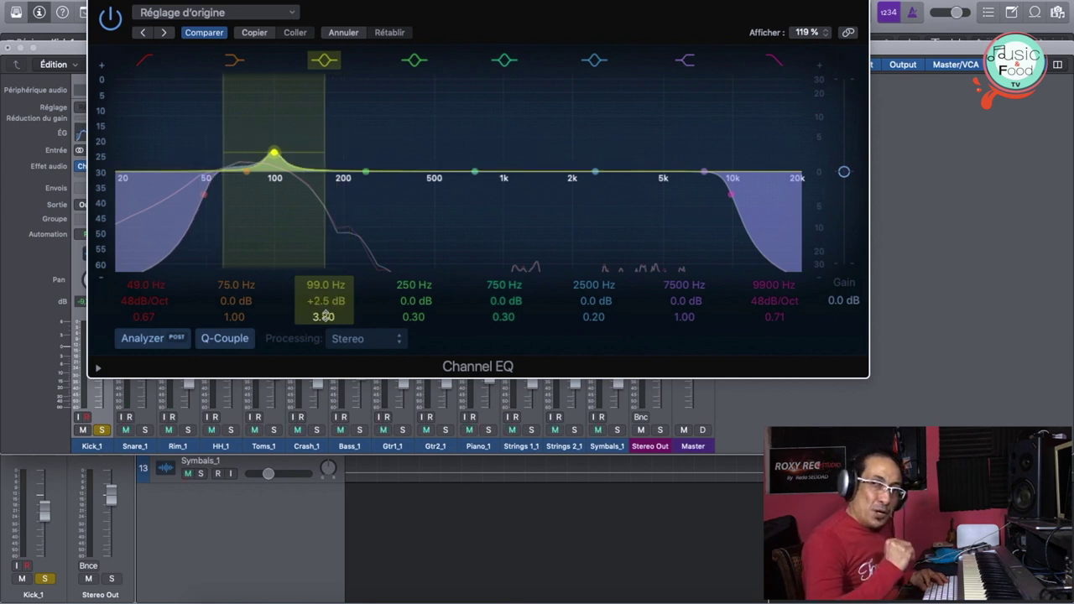
key(space)
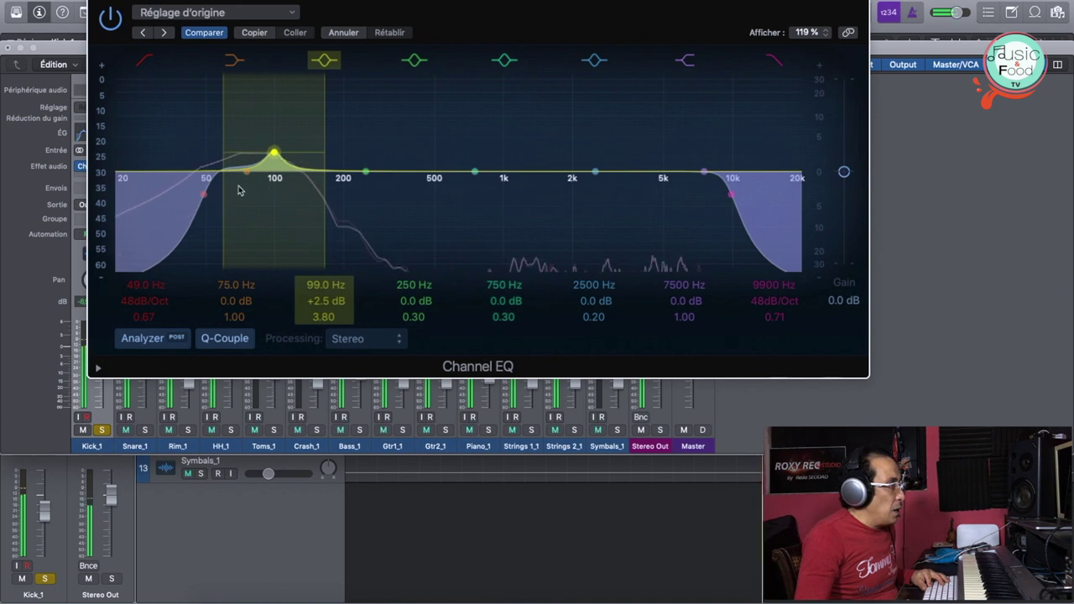
click(98, 2)
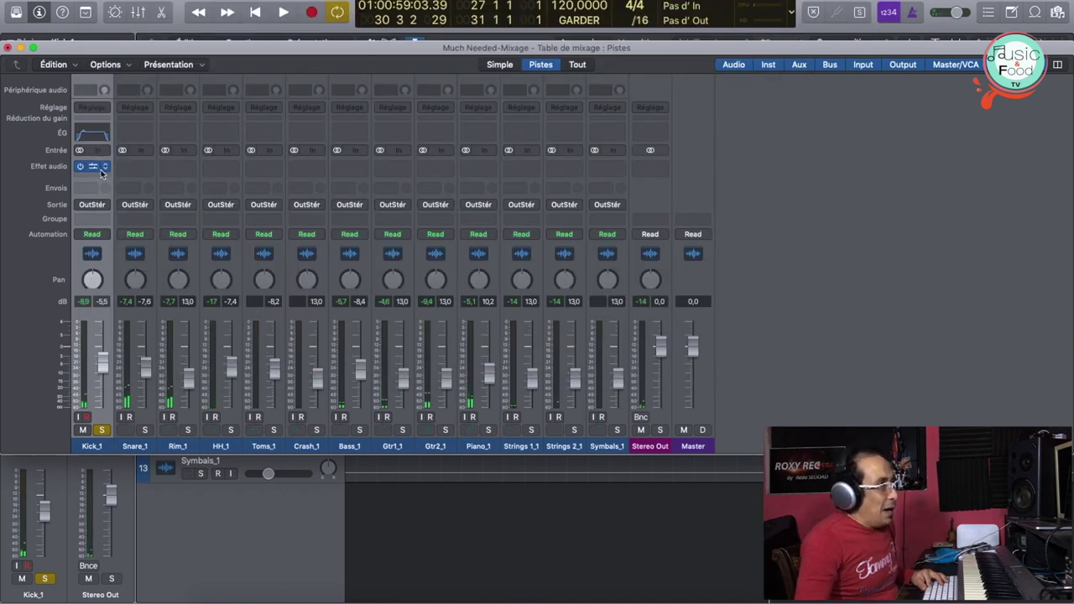
Step: Reopen the Kick_1 Channel EQ, change its high-cut filter to 8300 Hz with a Q of 0.41, and close it
click(92, 136)
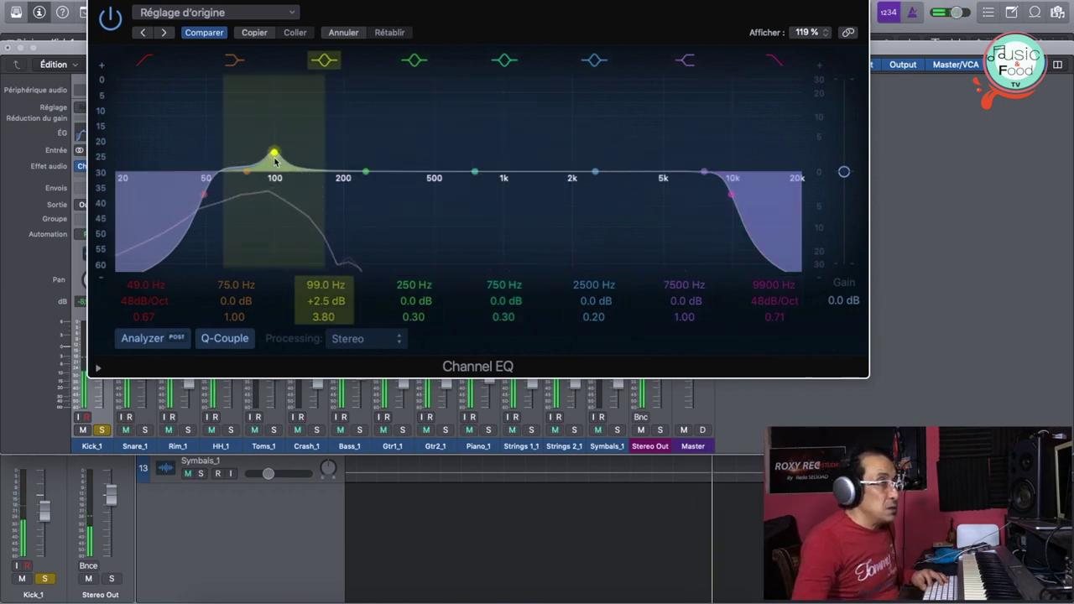
click(732, 194)
drag(731, 194, 712, 208)
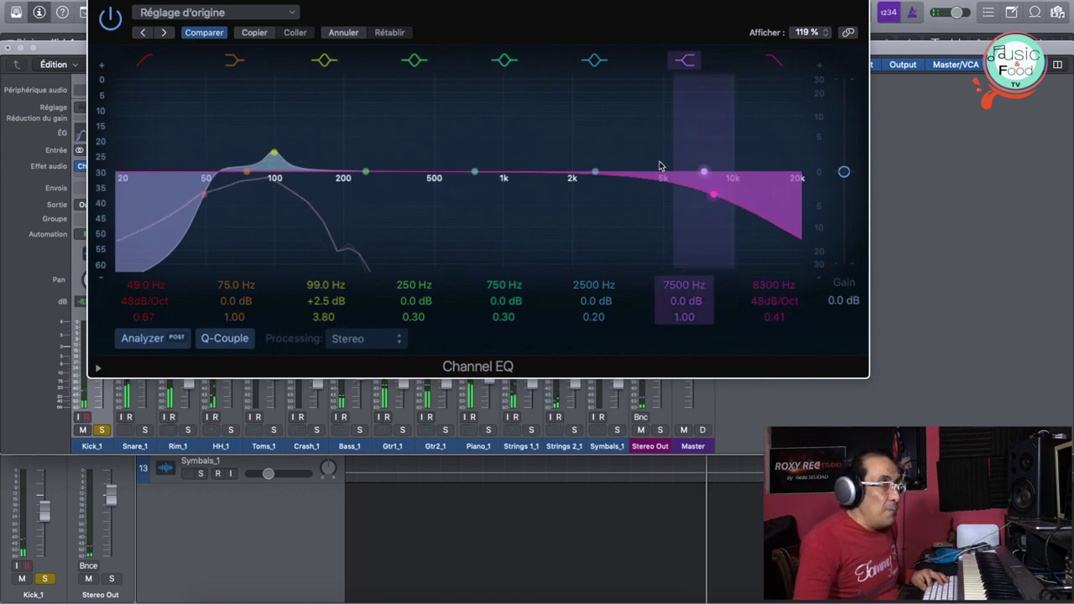
click(98, 7)
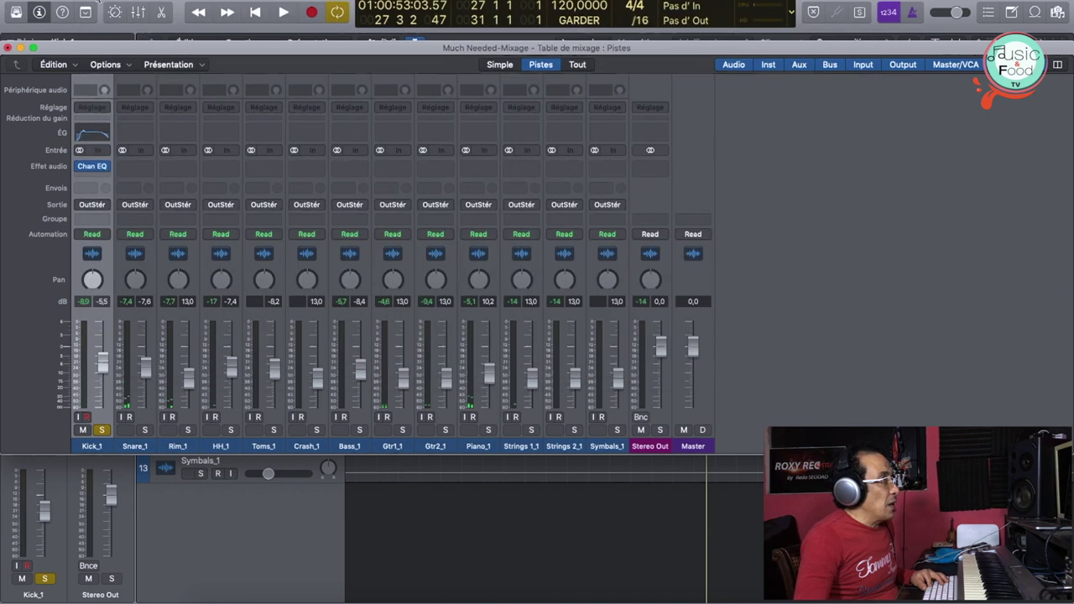
Step: Insert a stereo Compressor after the Channel EQ on Kick_1 and move its window fully into view
click(93, 179)
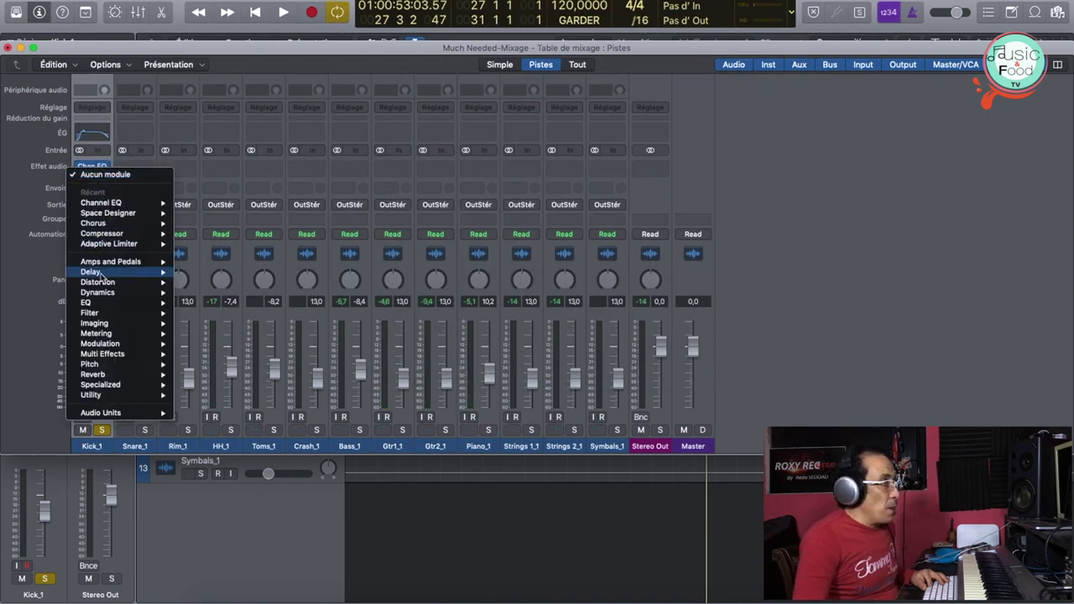
mouse_move(99, 301)
mouse_move(216, 309)
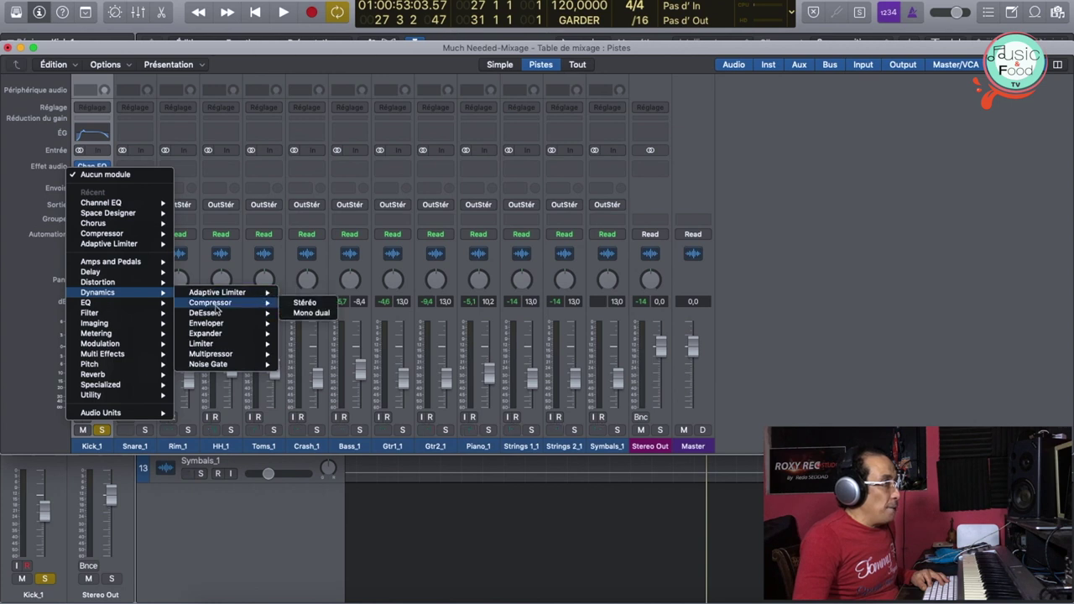
click(319, 304)
drag(275, 14, 438, 44)
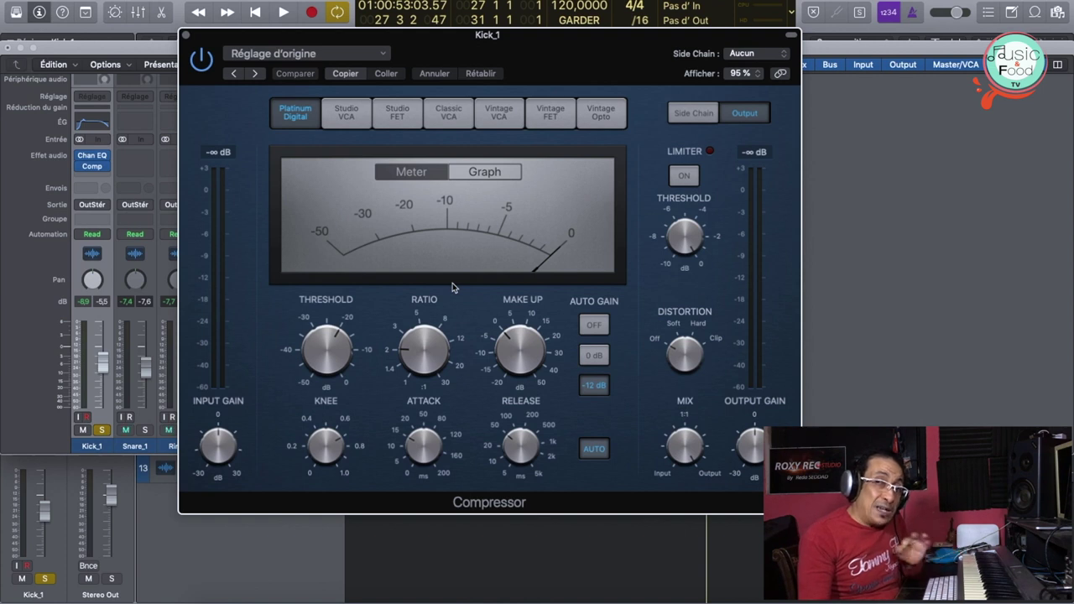
Step: Load the Slammed Kick drum preset into the Kick_1 compressor and listen to it in playback
click(420, 350)
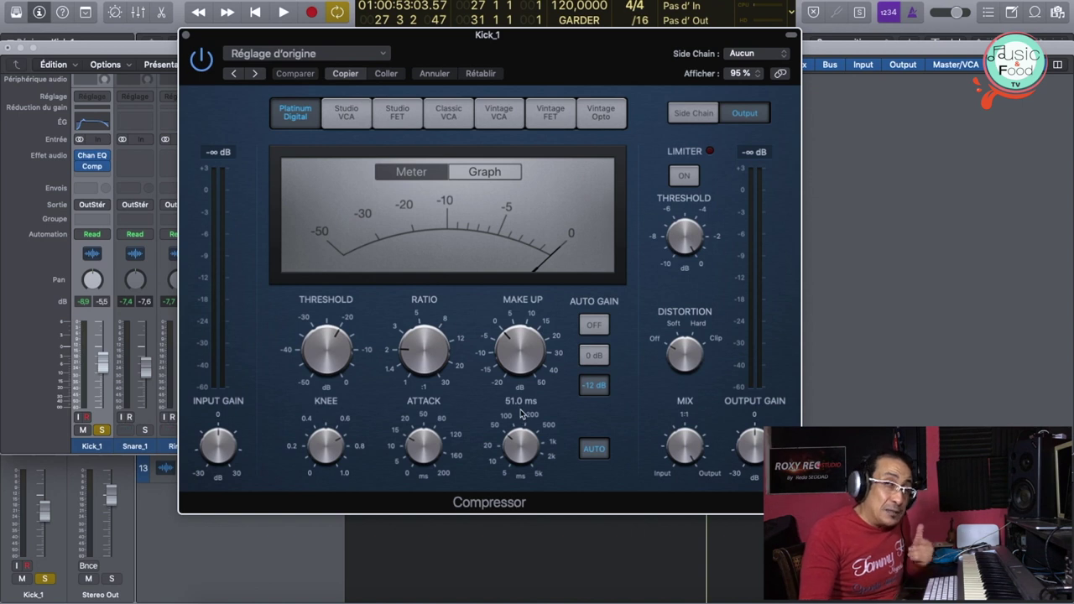
drag(516, 42, 518, 44)
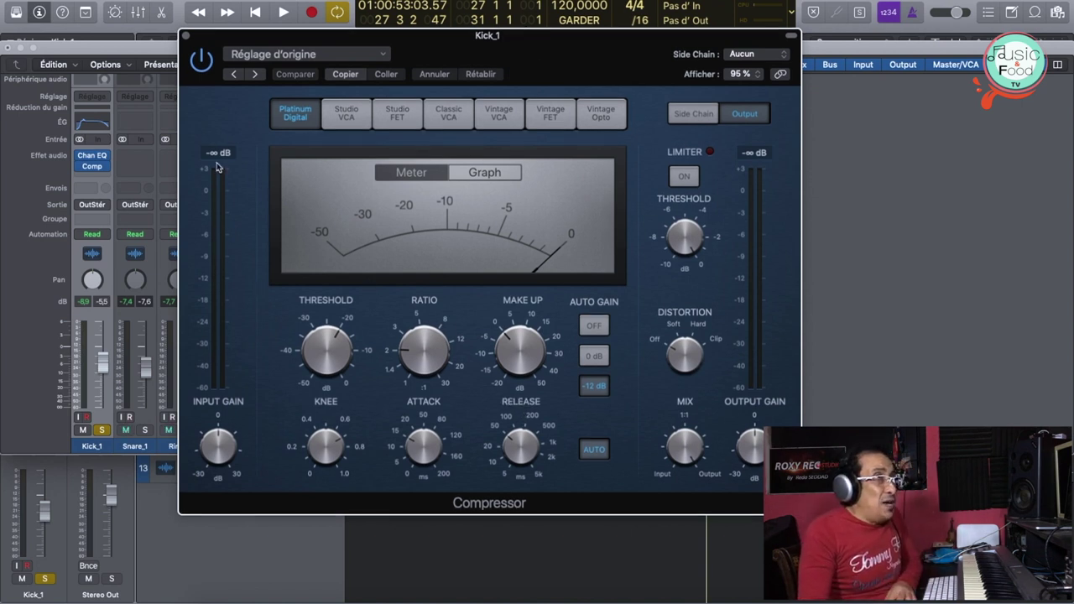
click(386, 58)
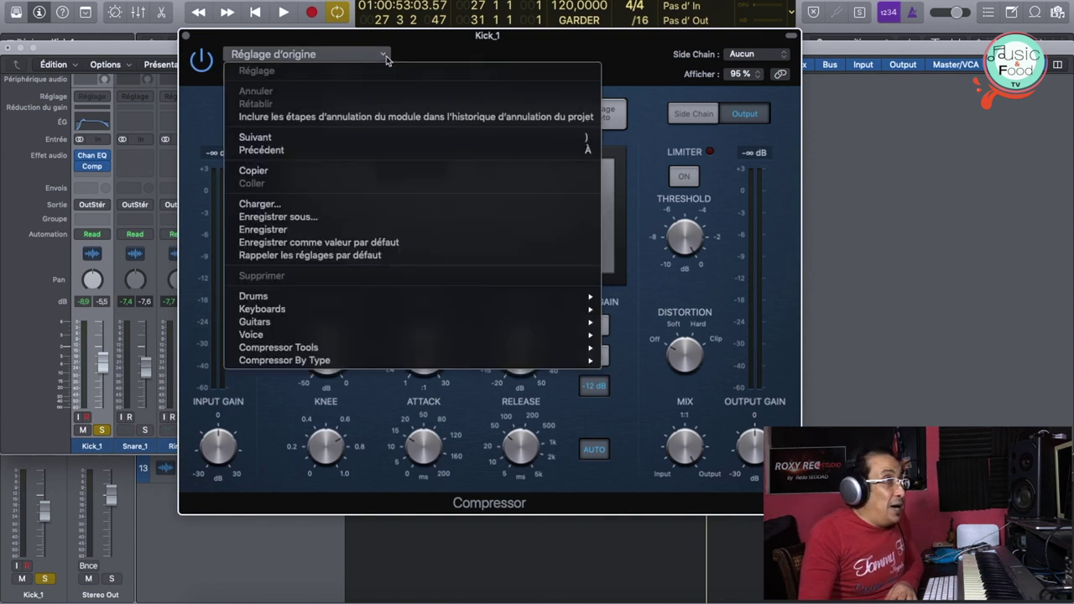
mouse_move(367, 300)
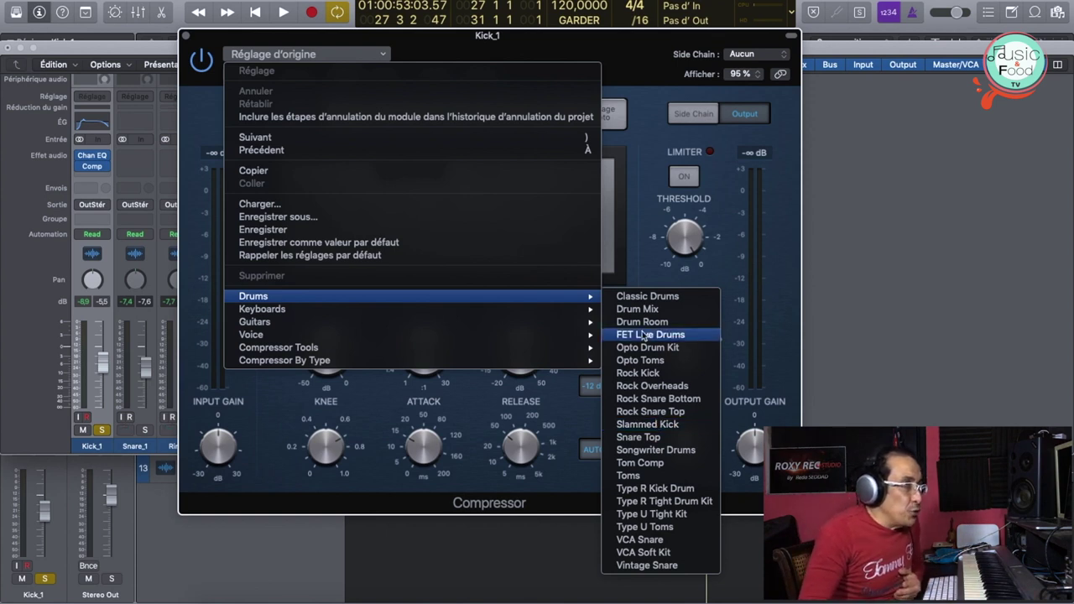
click(653, 424)
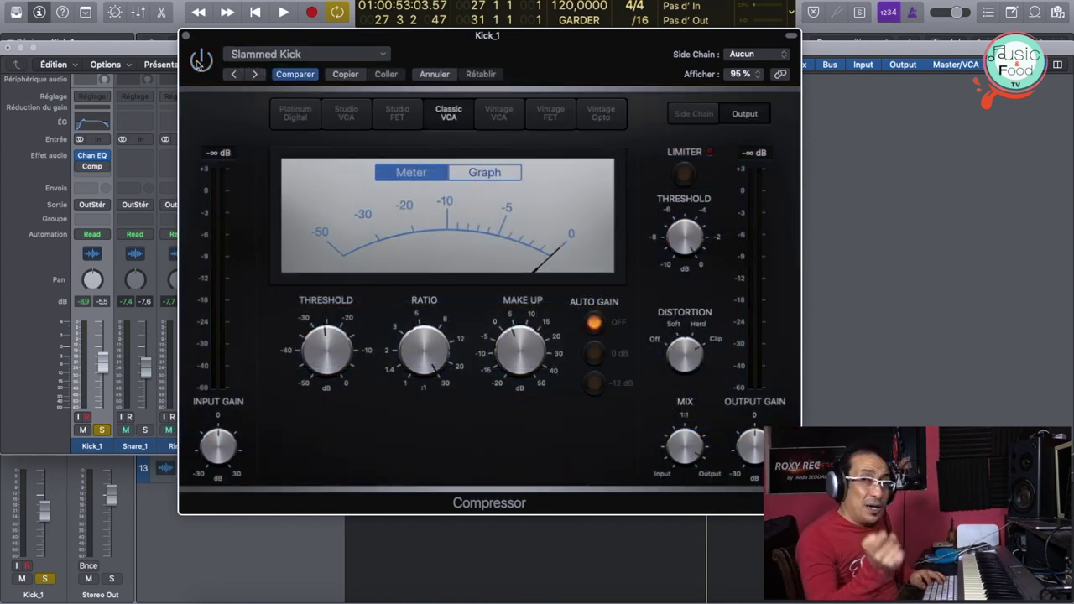
key(space)
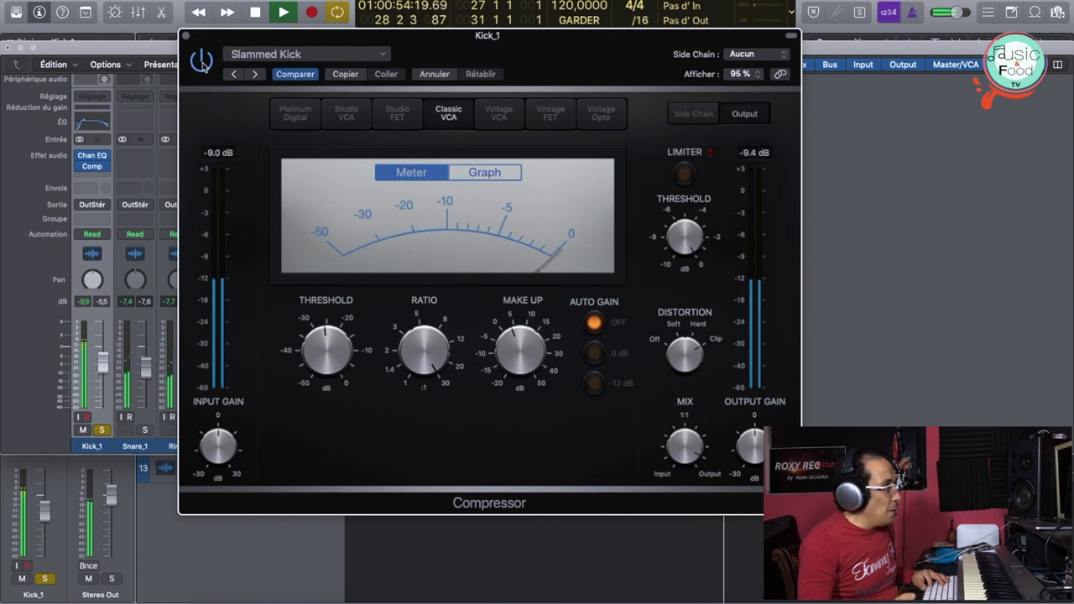
key(space)
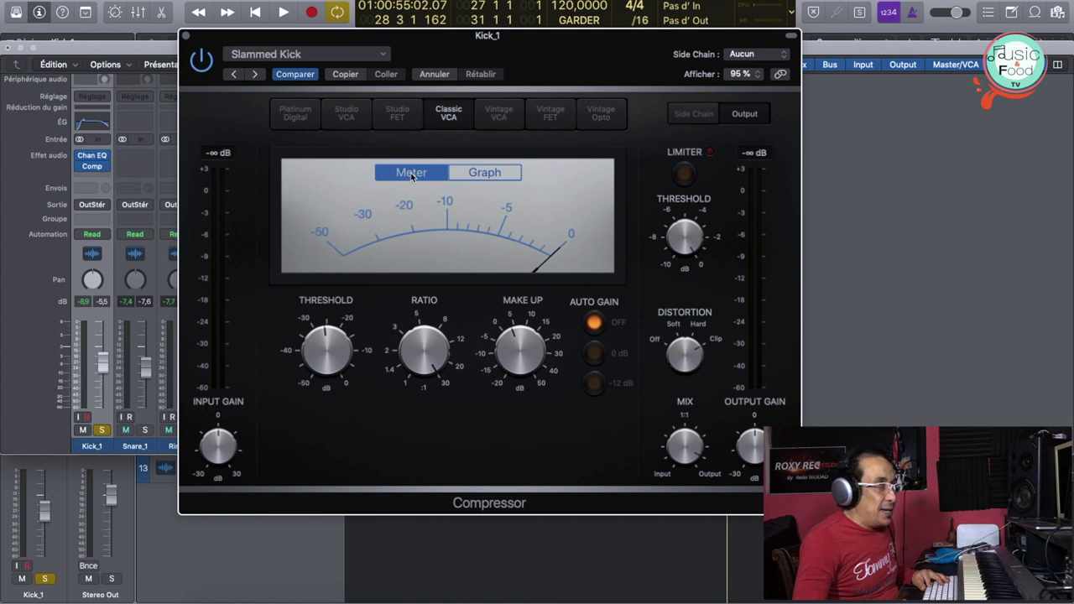
Step: Switch the compressor display to Graph and lower the ratio to 2.4:1 during playback
click(474, 172)
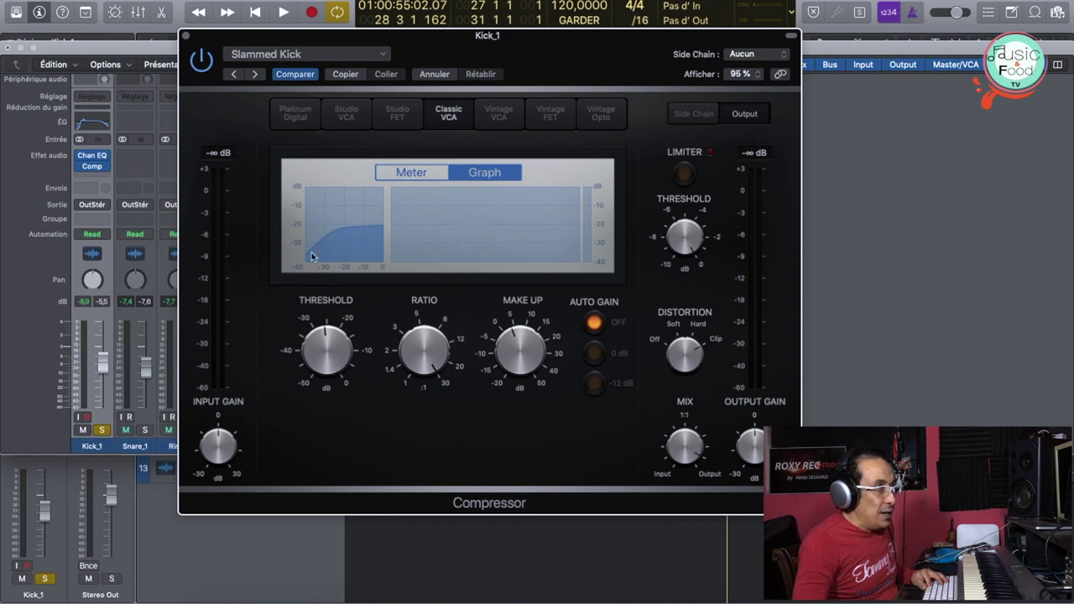
key(space)
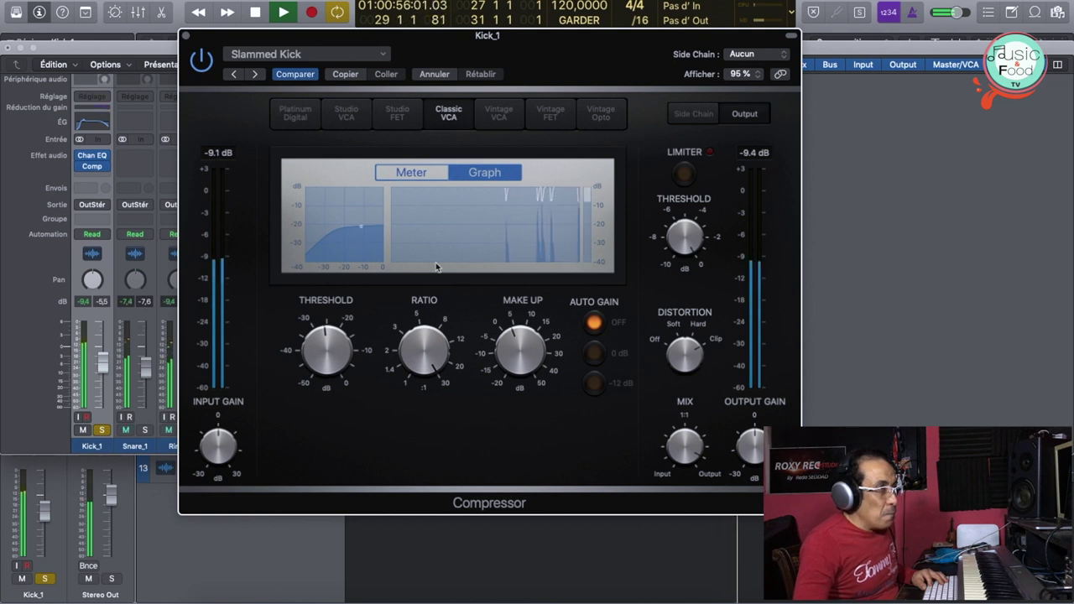
mouse_move(372, 360)
drag(408, 343, 406, 475)
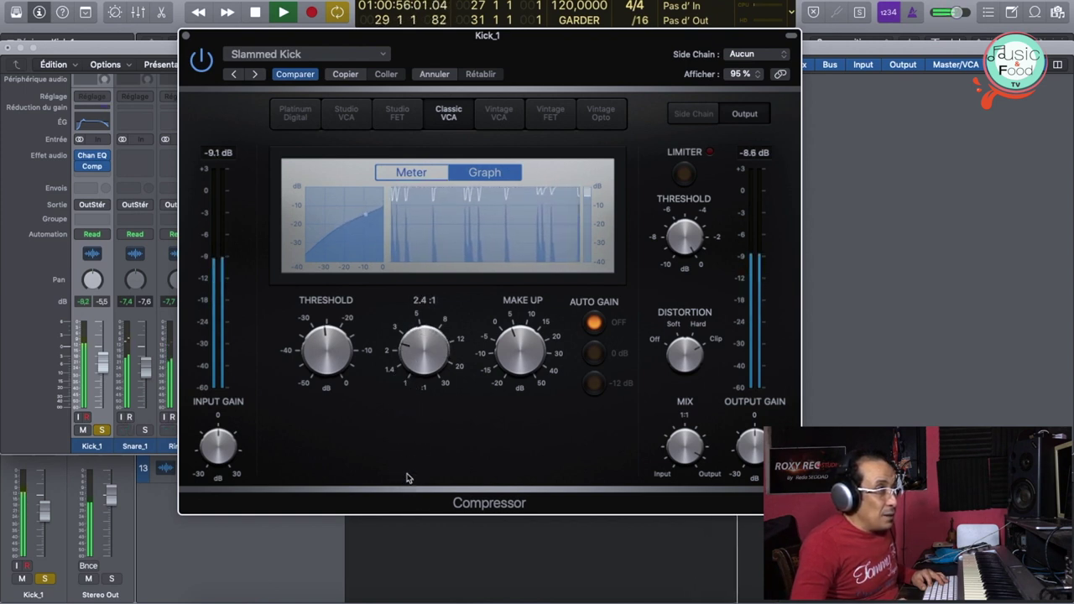
Step: Sweep the compressor's threshold and settle it at -20 dB, raise the ratio and set the make-up gain to 4 dB
drag(326, 347, 315, 425)
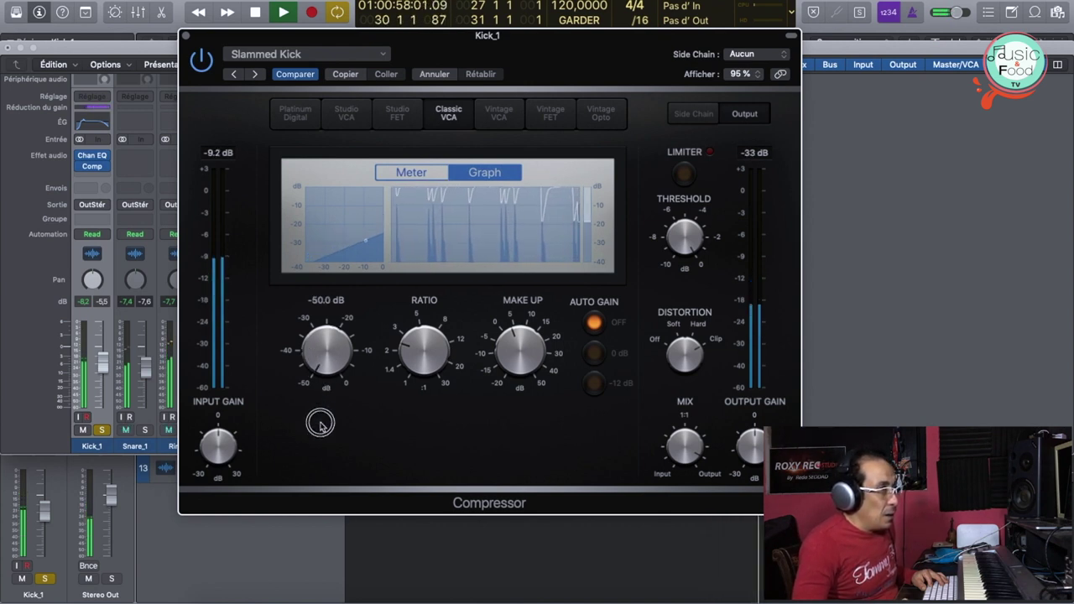
drag(320, 424, 320, 327)
mouse_move(412, 342)
mouse_down()
mouse_move(425, 311)
mouse_move(422, 240)
mouse_move(424, 396)
mouse_move(409, 307)
mouse_move(410, 337)
mouse_up()
mouse_move(302, 346)
mouse_down()
mouse_move(311, 324)
mouse_move(315, 371)
mouse_move(316, 333)
mouse_up()
drag(515, 351, 515, 350)
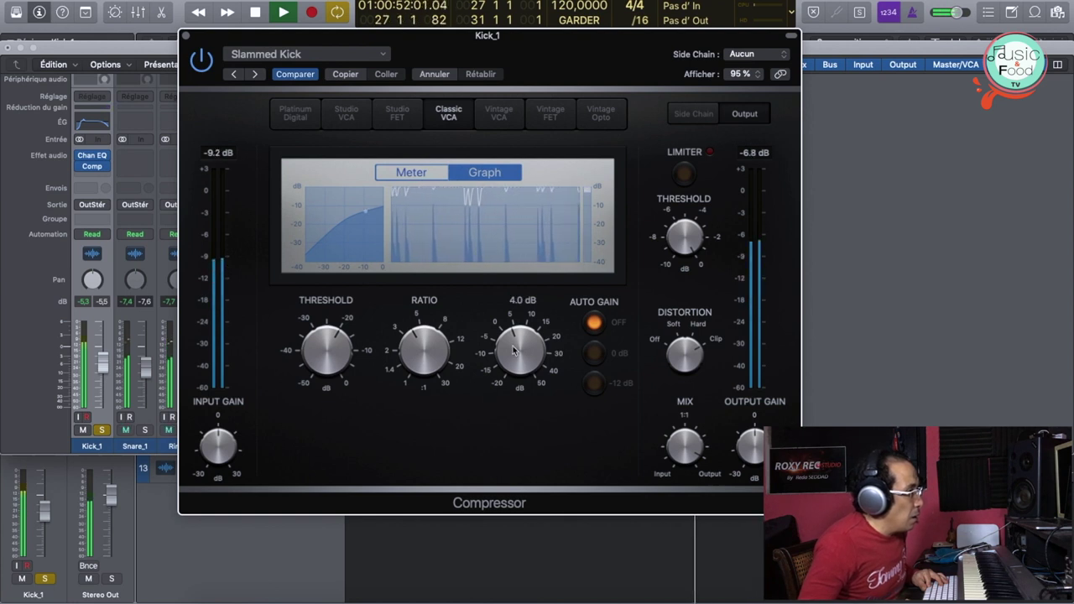
key(space)
Step: Move the compressor window clear of the mixer's channel strips and play the kick while watching its level meter
drag(532, 67, 720, 63)
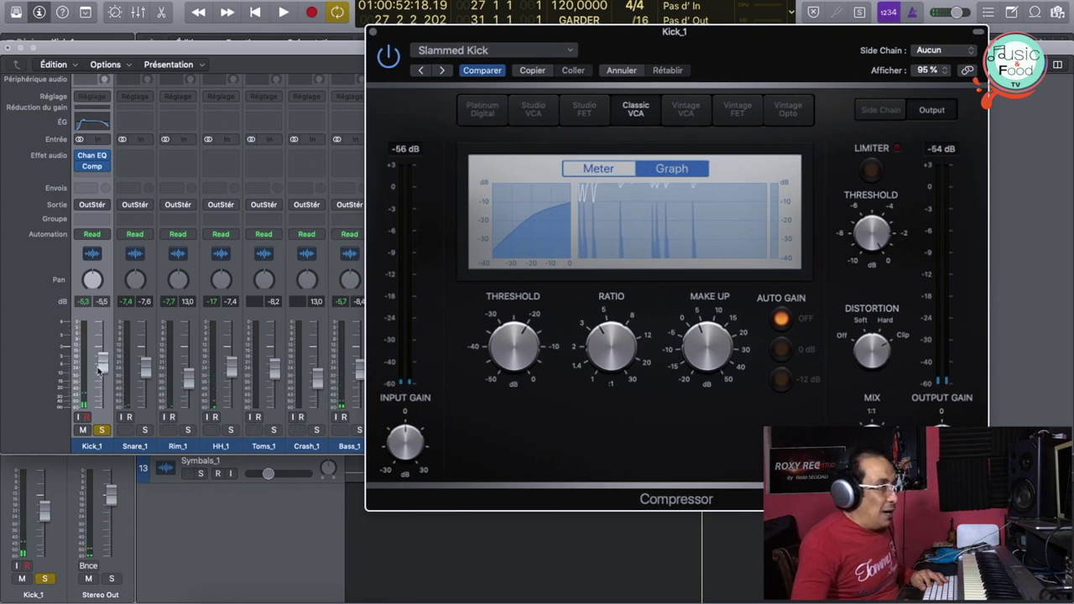
click(94, 361)
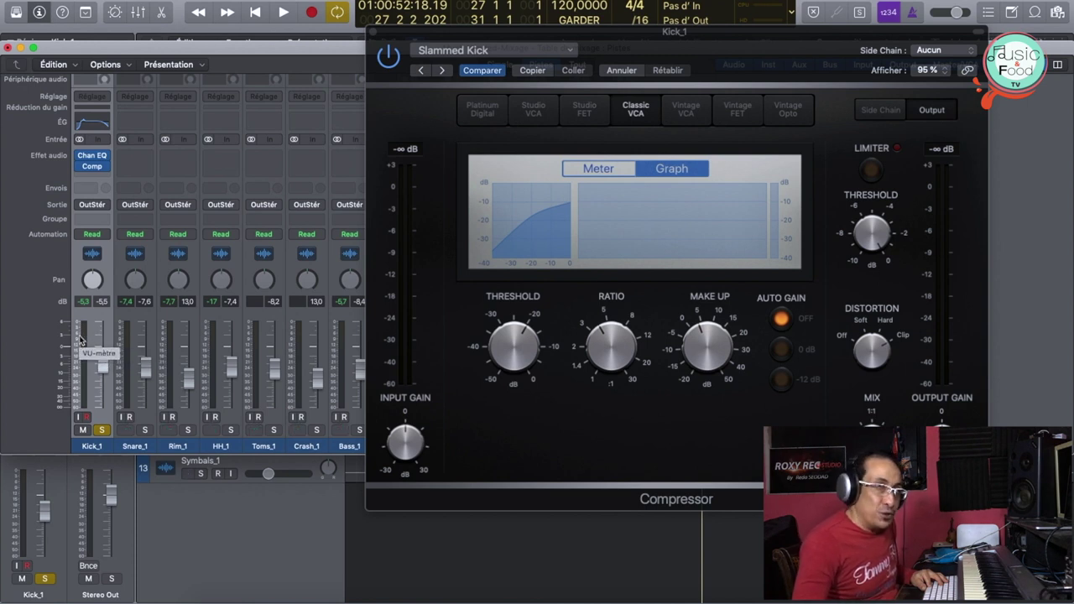
key(space)
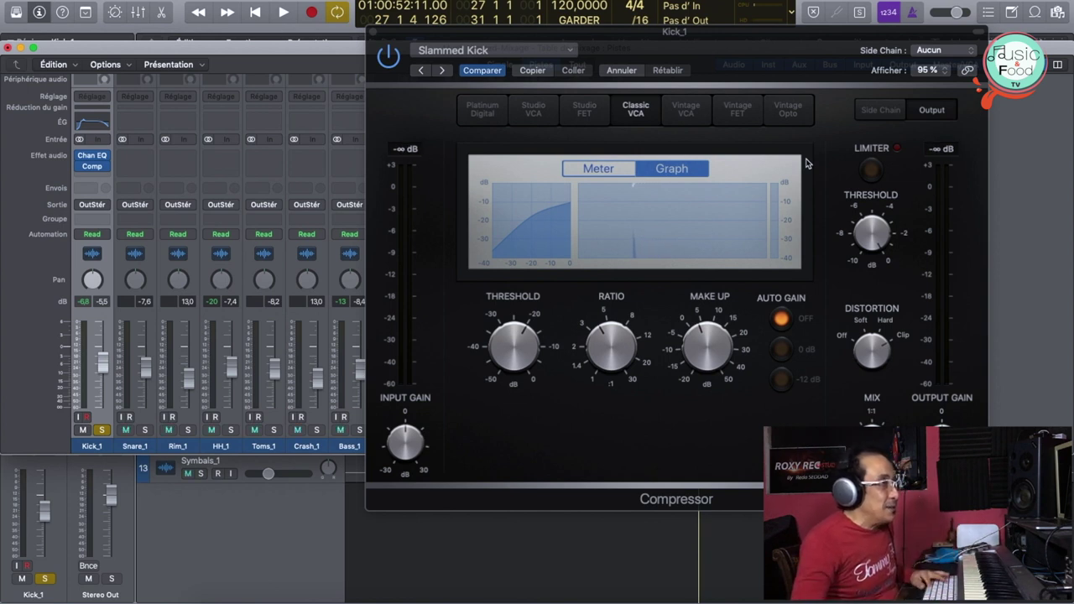
key(space)
Step: Set the compressor's threshold to -28 dB with a lower ratio, check it in playback and close its window
mouse_move(503, 330)
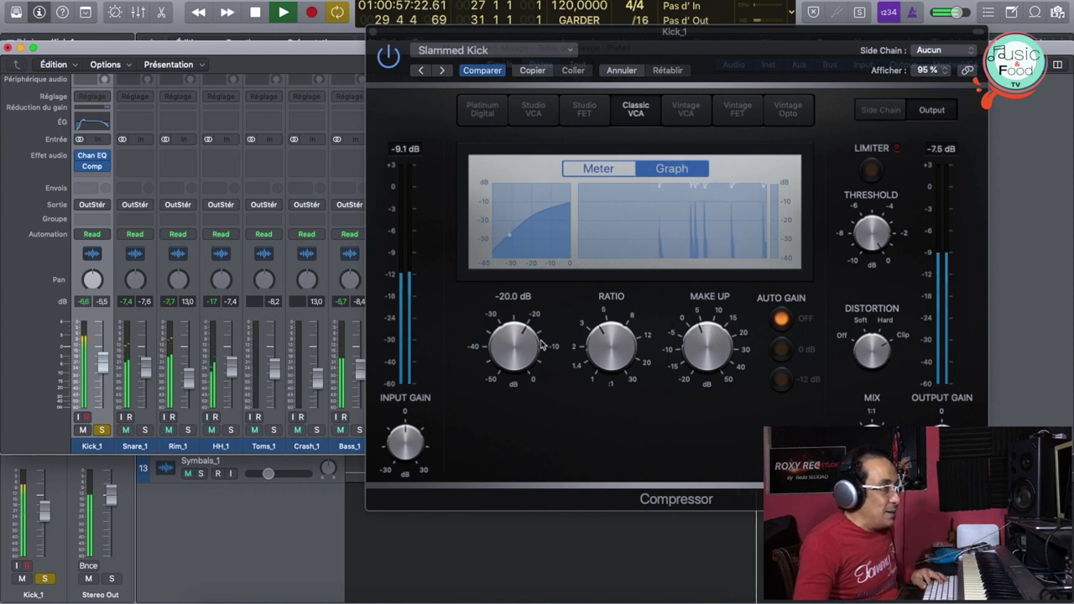
drag(520, 338, 520, 363)
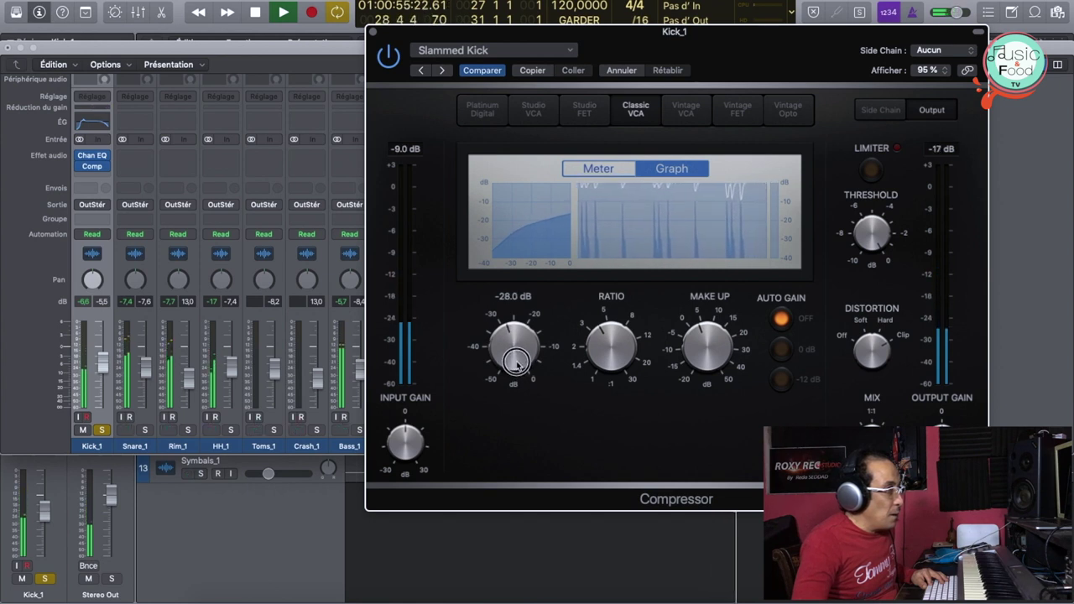
mouse_move(602, 365)
mouse_move(602, 365)
mouse_down()
mouse_move(602, 338)
mouse_move(600, 379)
mouse_up()
drag(698, 345, 696, 344)
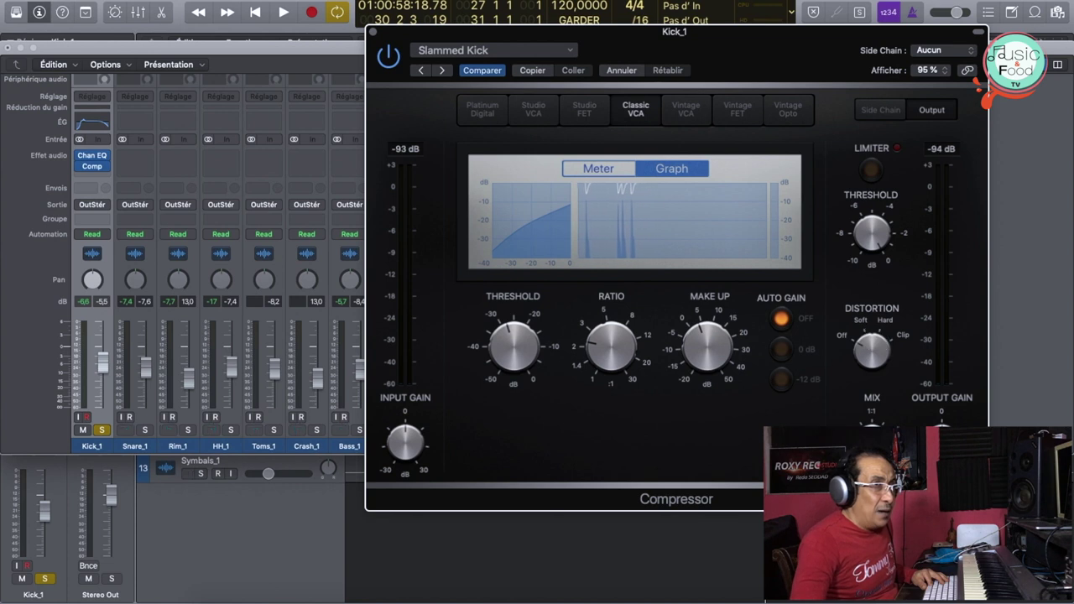
key(space)
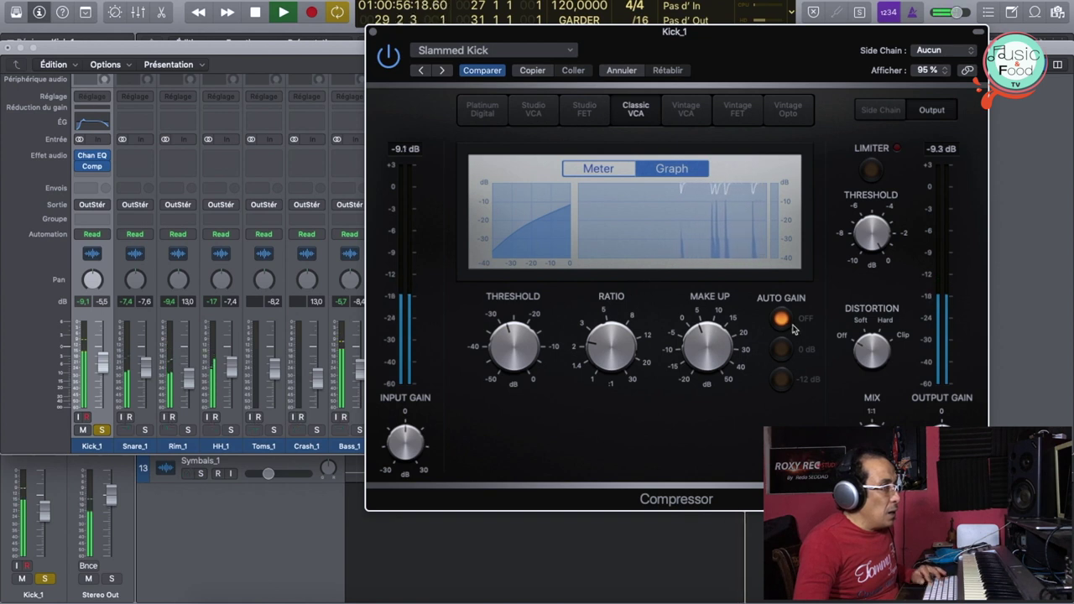
key(space)
click(372, 35)
Step: Compare the kick during playback with its Channel EQ and Compressor bypassed and enabled, leaving both enabled
click(81, 157)
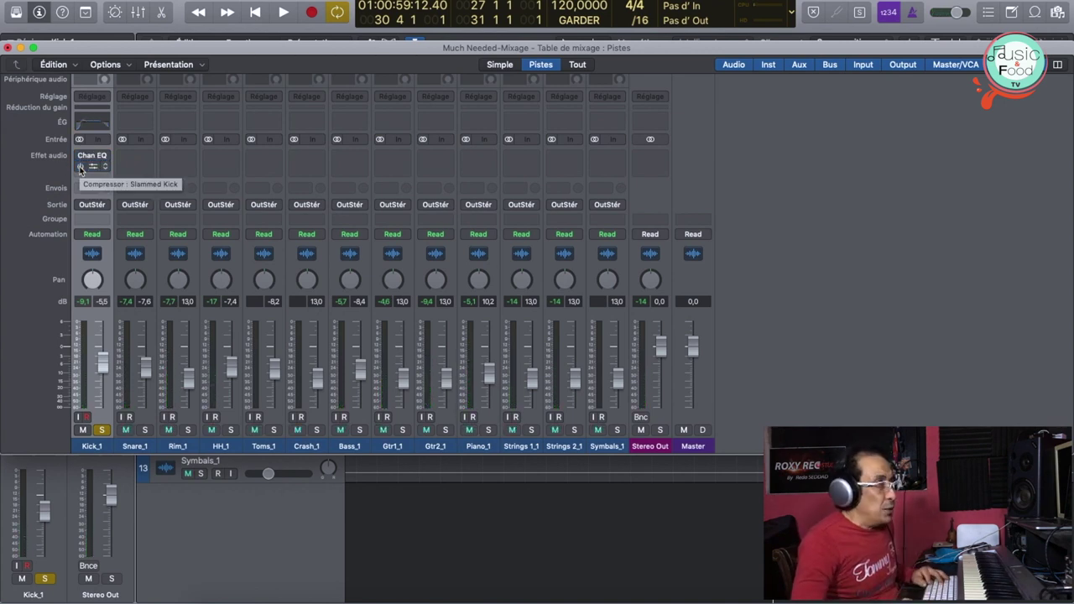
key(space)
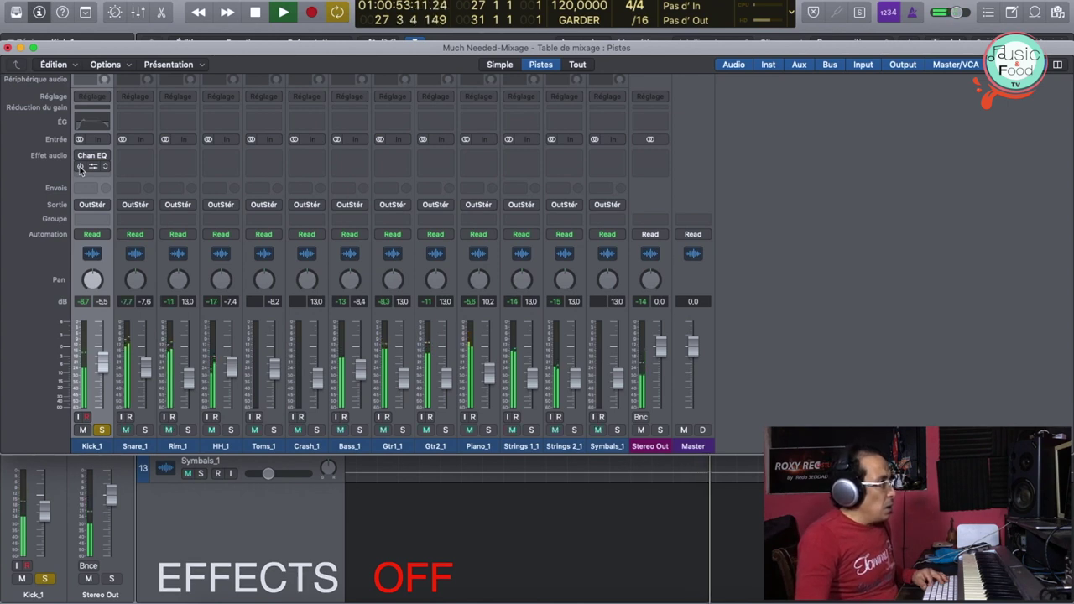
click(80, 166)
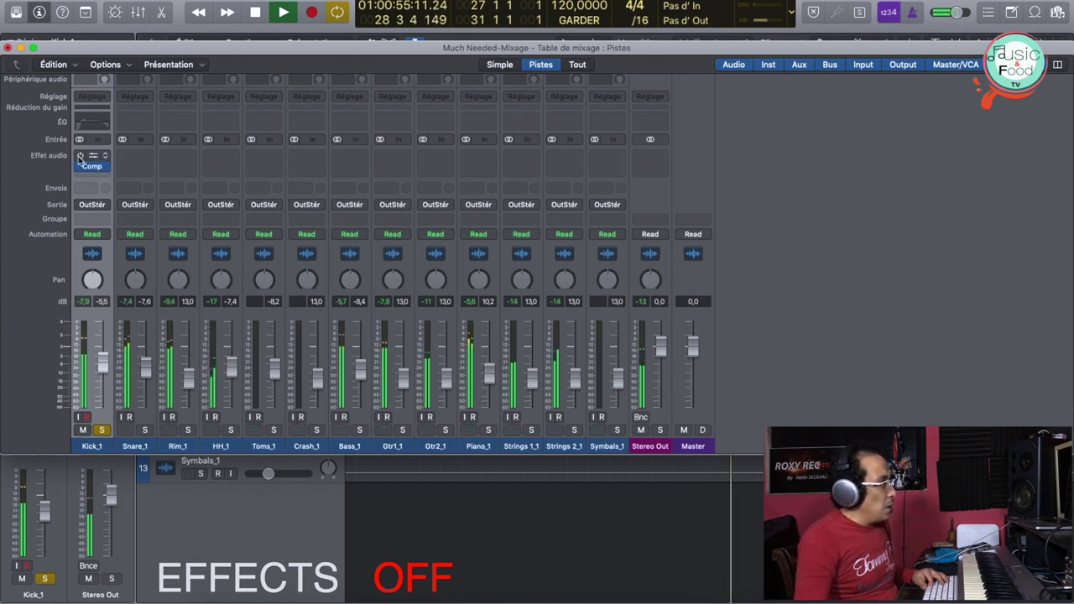
click(80, 156)
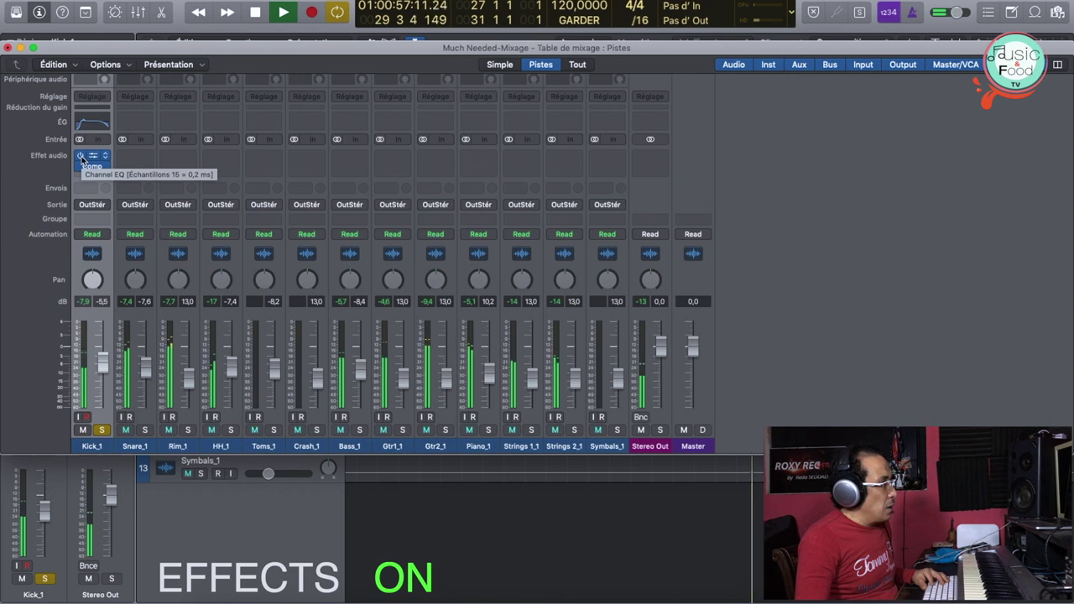
click(80, 157)
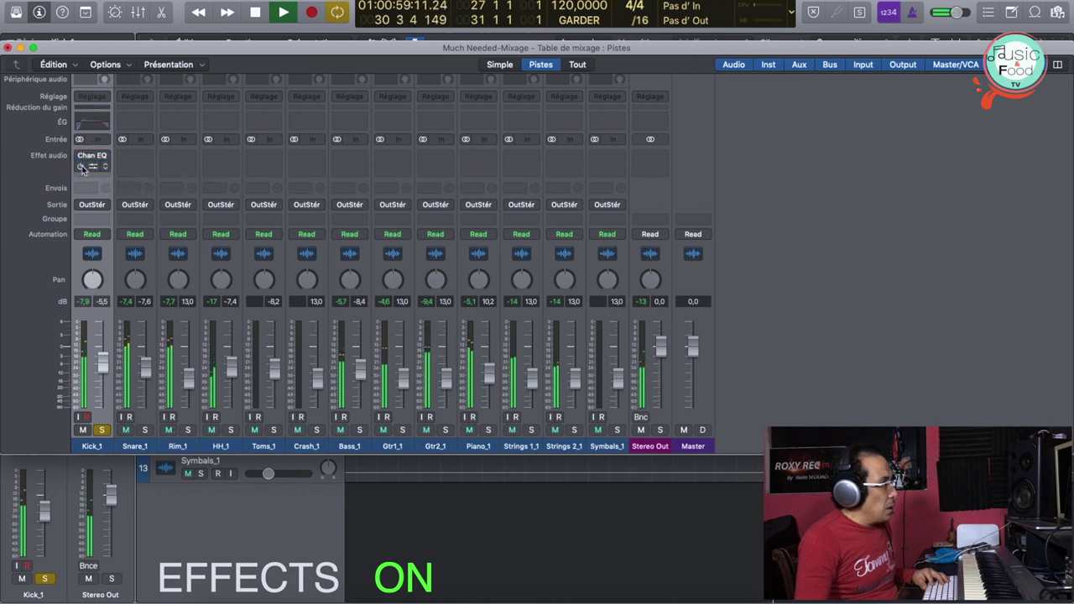
click(81, 167)
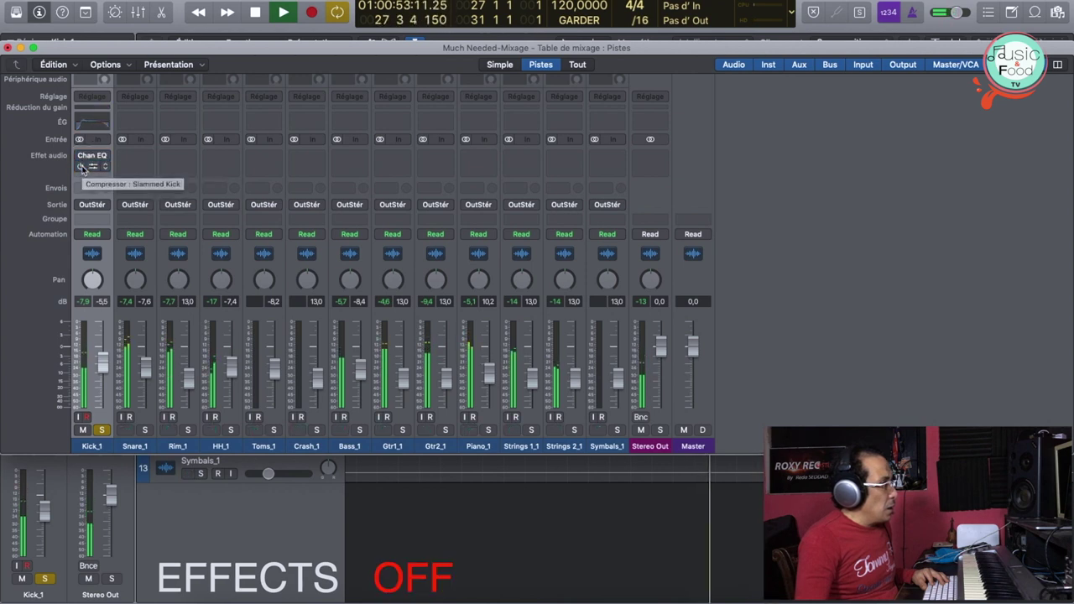
click(82, 167)
click(81, 157)
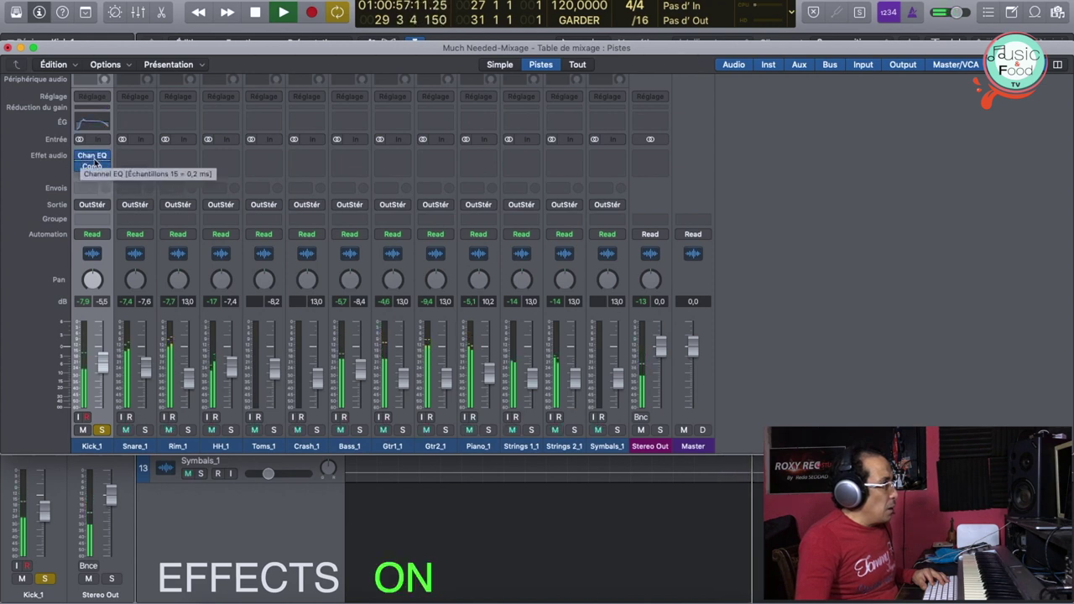
key(space)
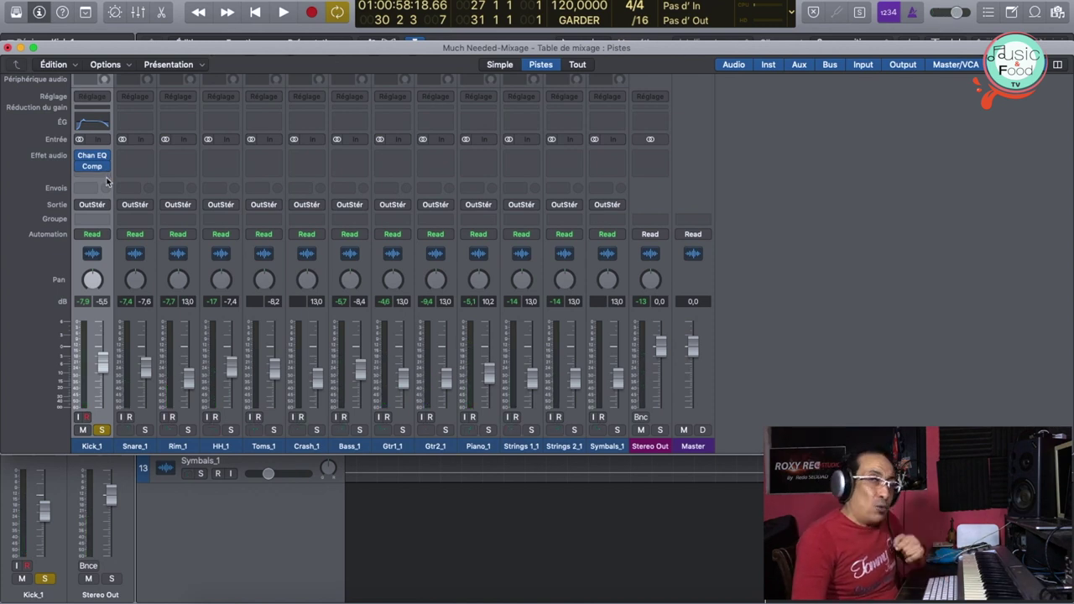
Step: Insert a second stereo Channel EQ after the Compressor on Kick_1
click(96, 183)
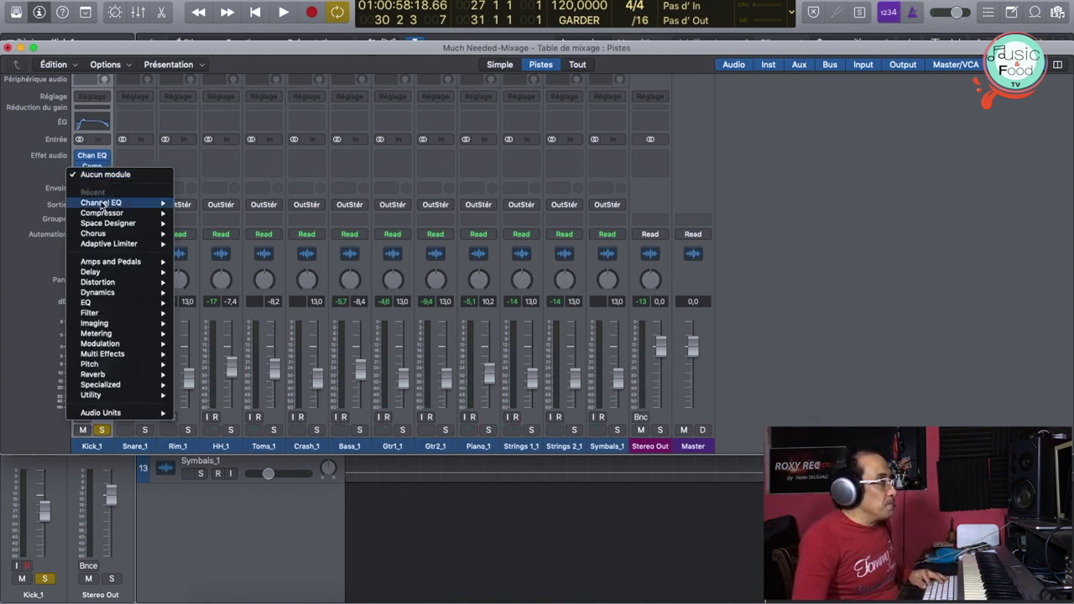
mouse_move(106, 205)
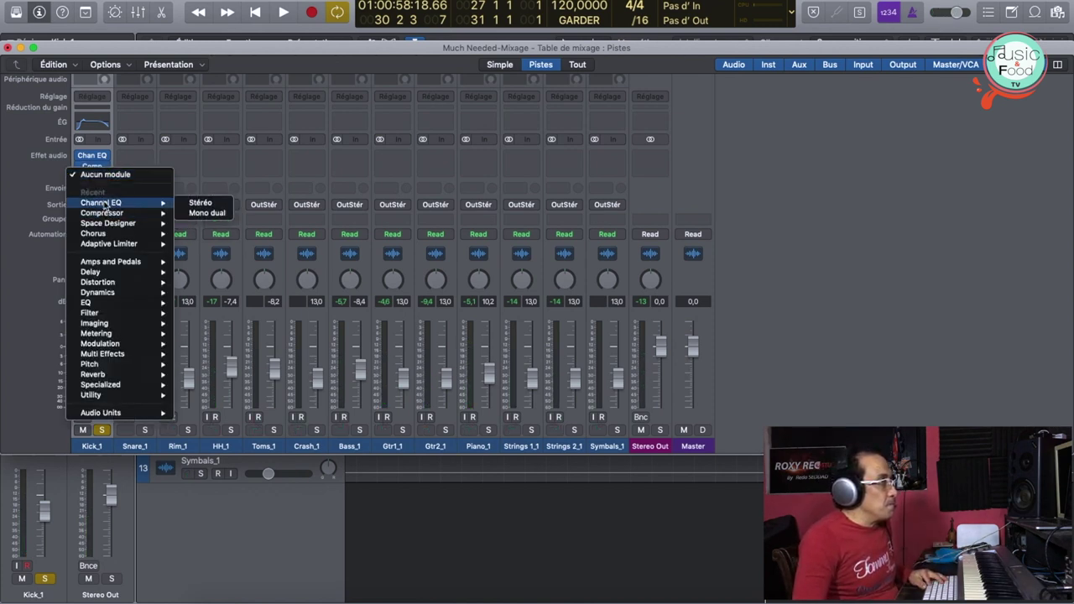
click(211, 205)
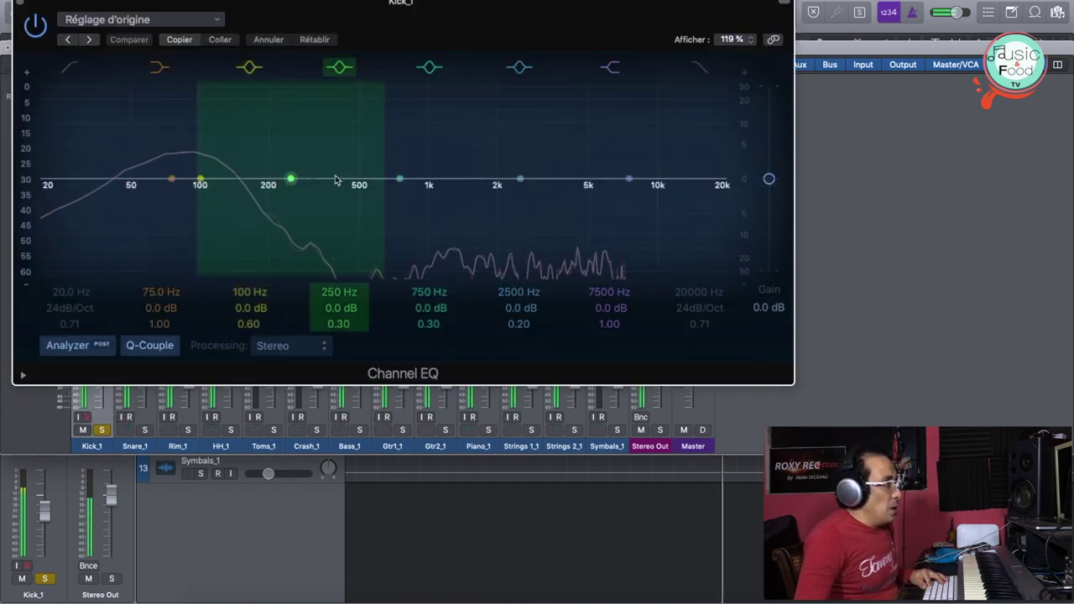
Step: In the new EQ, boost 4 dB at 405 Hz (Q 2.90), cut 2 dB at 2000 Hz (Q 2.00), and bypass it for comparison
drag(400, 179, 336, 163)
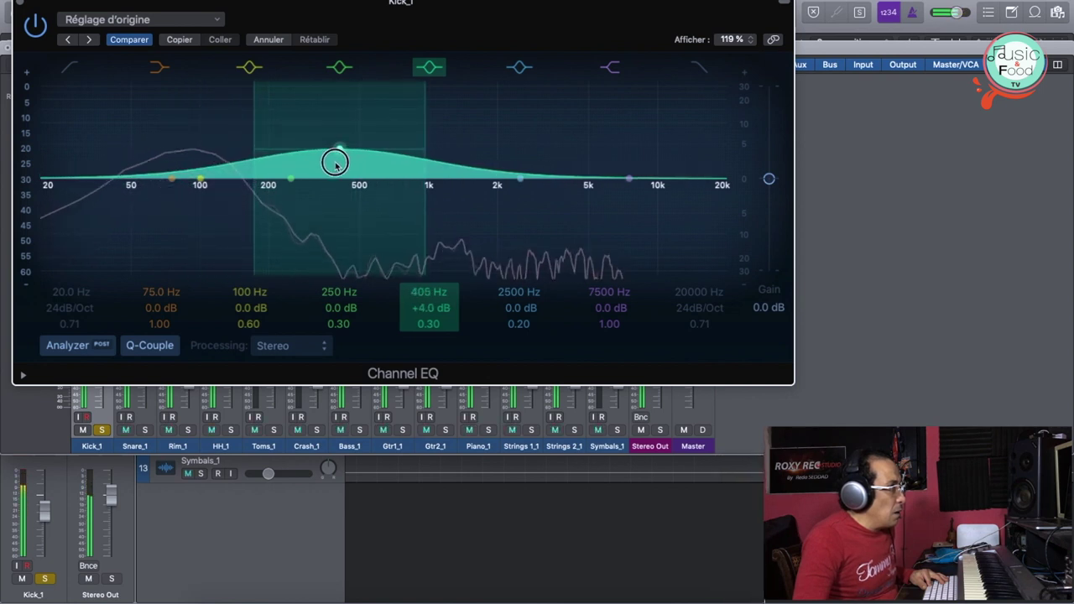
drag(427, 323, 426, 299)
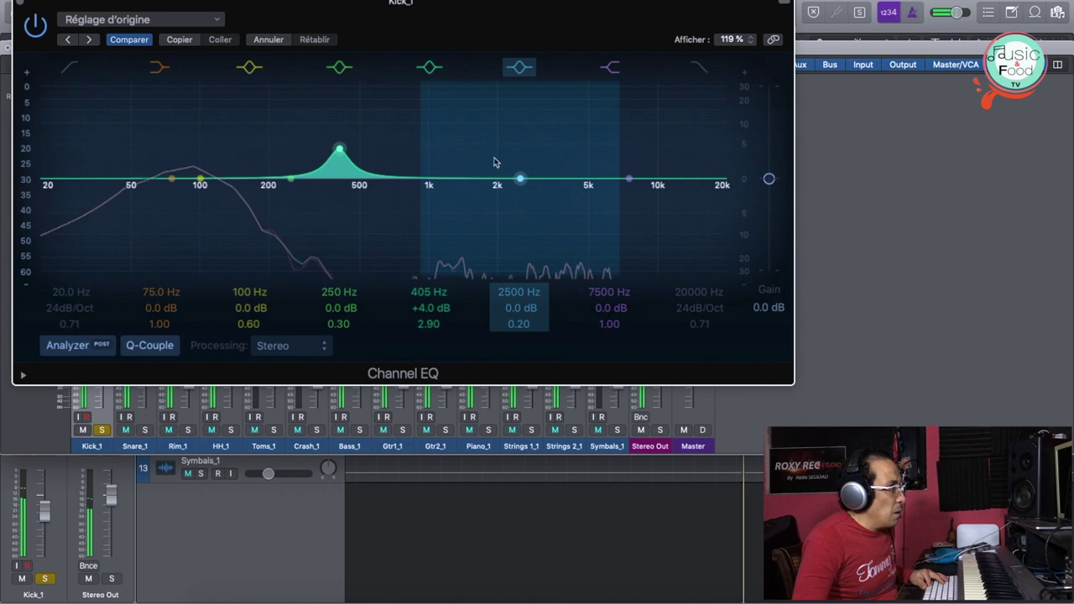
drag(520, 179, 497, 184)
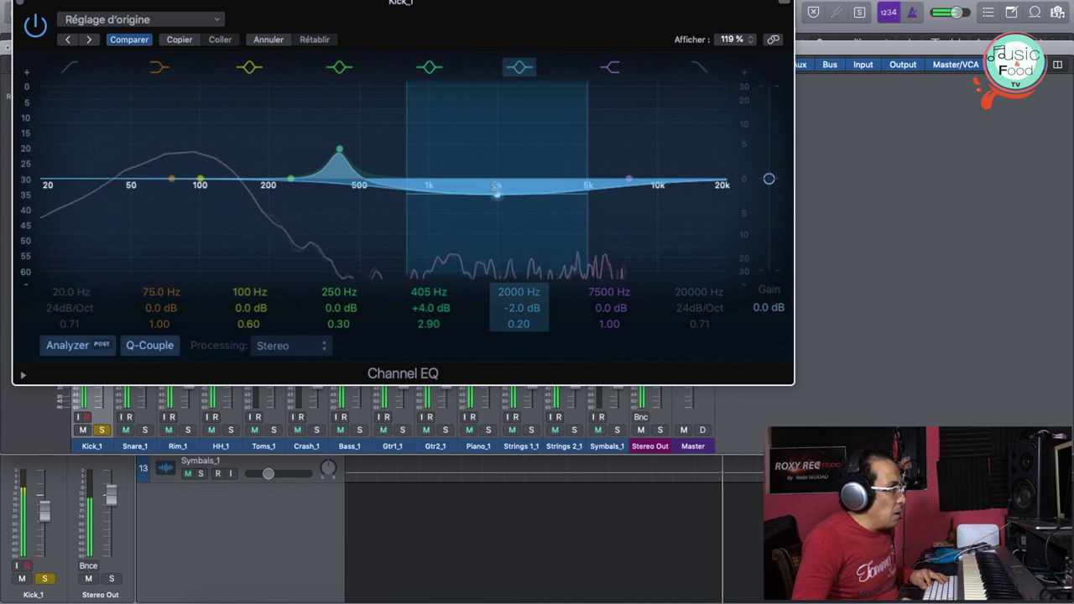
drag(518, 324, 518, 261)
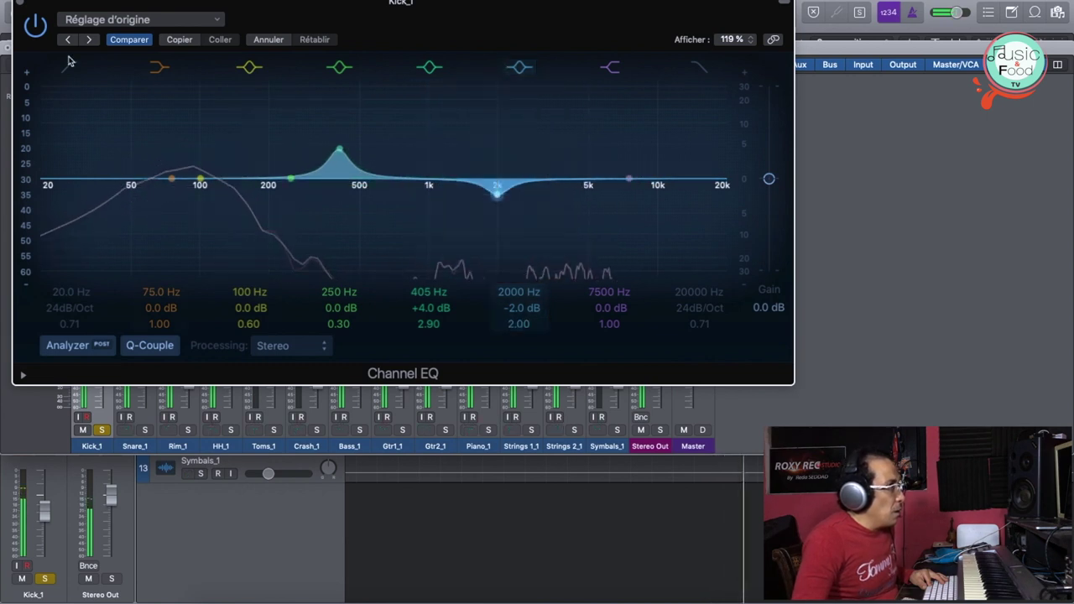
click(35, 26)
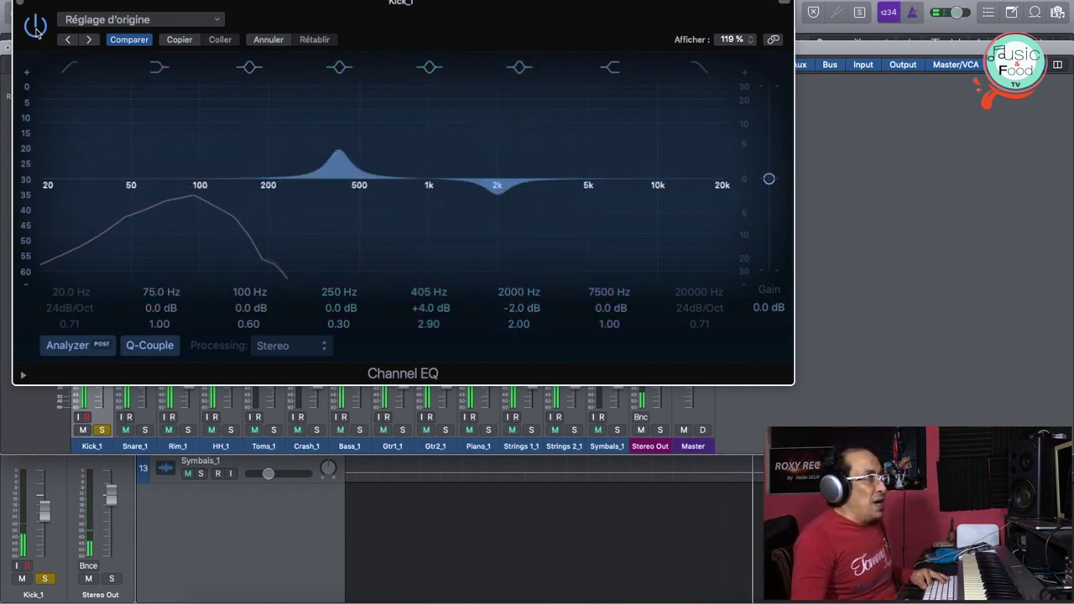
Step: Compare the kick in playback with its second Channel EQ bypassed and enabled, leave it enabled, and close the EQ and mixer windows
click(35, 26)
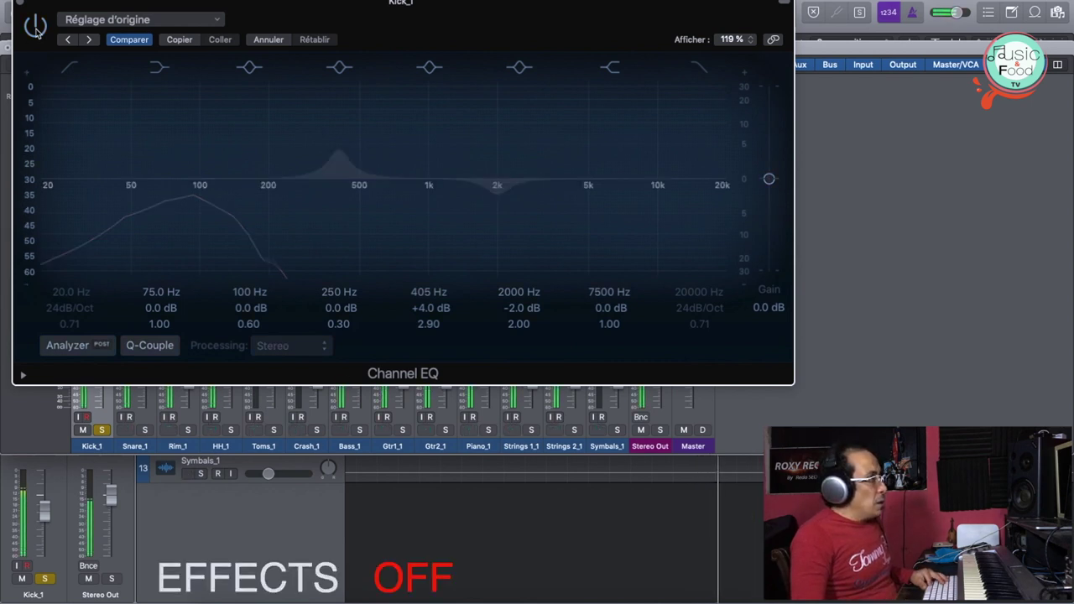
click(36, 26)
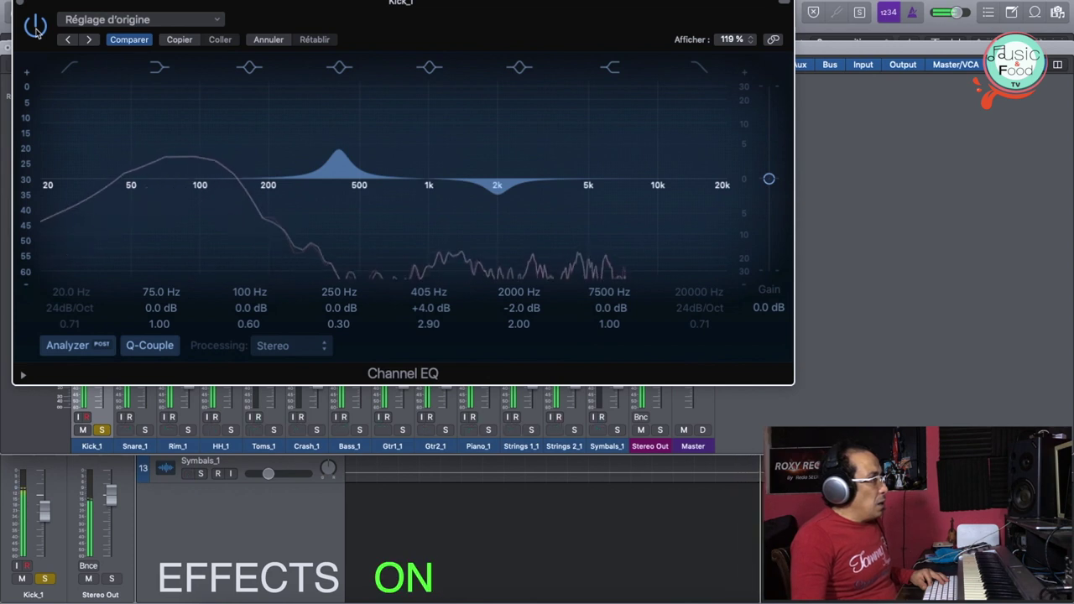
key(super+w)
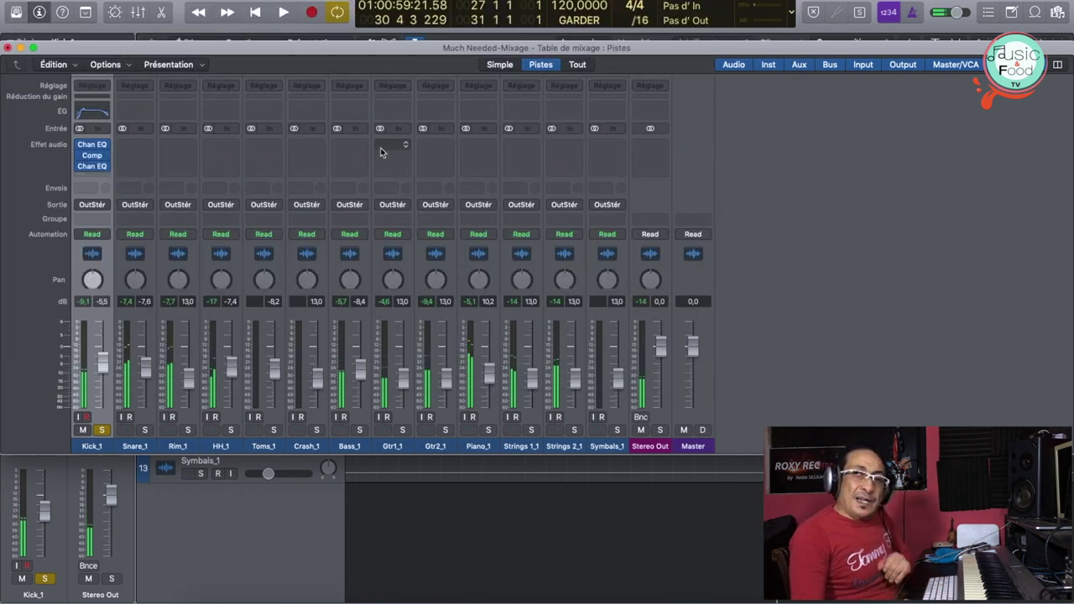
key(super+w)
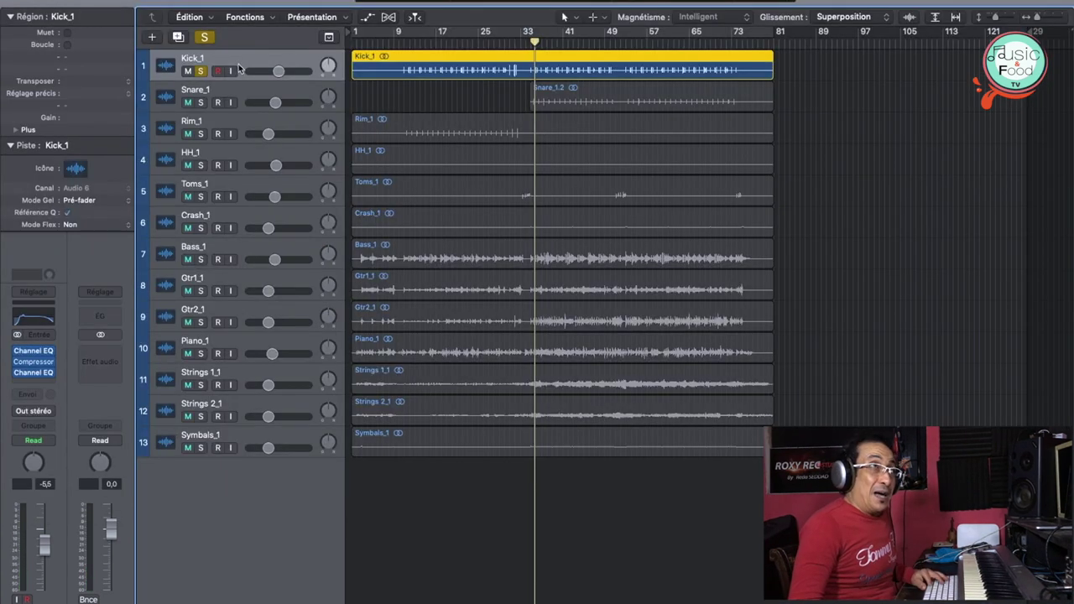
Step: Solo the Snare_1 track with Kick_1 muted, and play from the start of the snare region
click(201, 102)
click(187, 70)
click(260, 97)
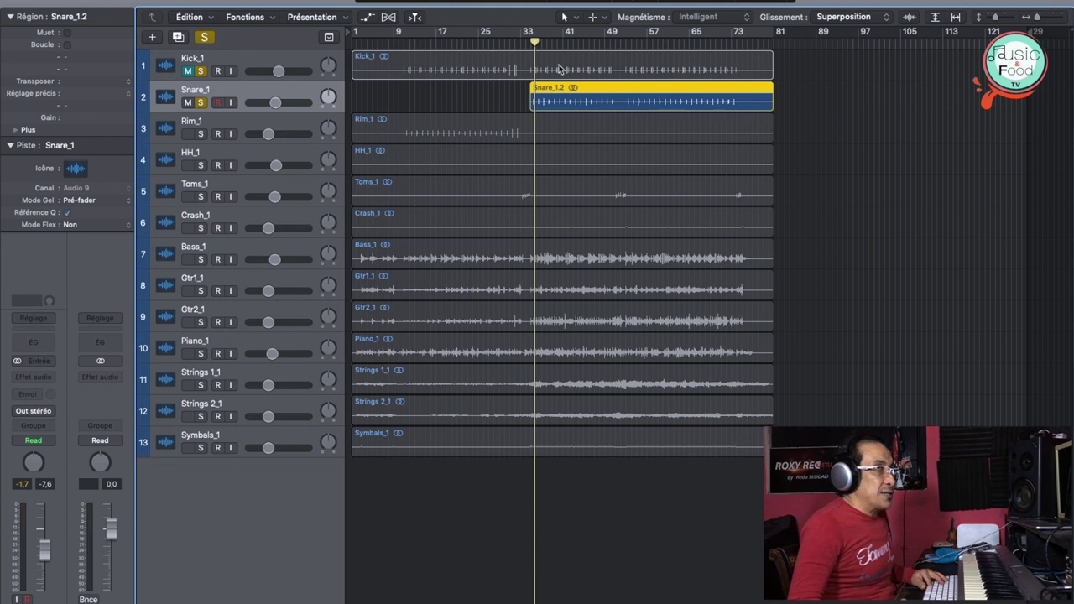
drag(533, 46, 531, 45)
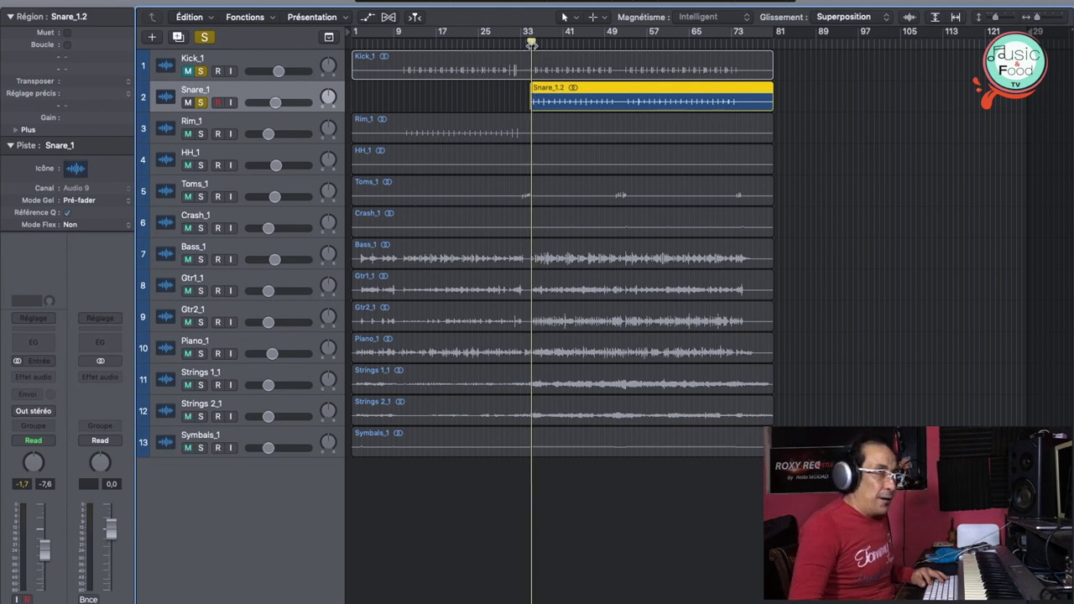
key(space)
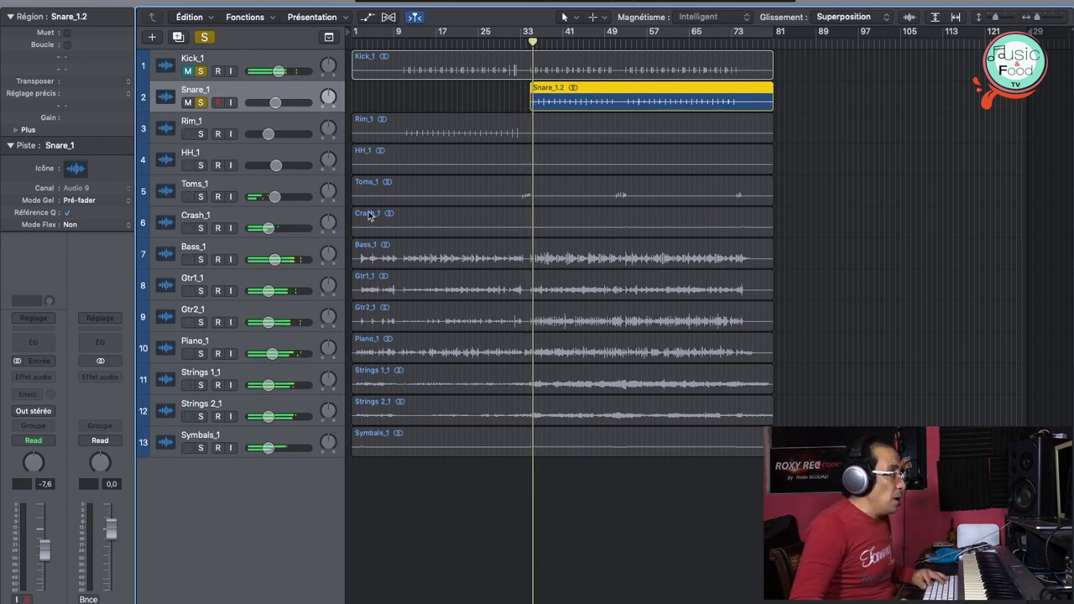
Step: Add a Channel EQ to Snare_1 with a low cut at 49 Hz and a high cut at 9700 Hz, 48 dB/Oct
click(36, 344)
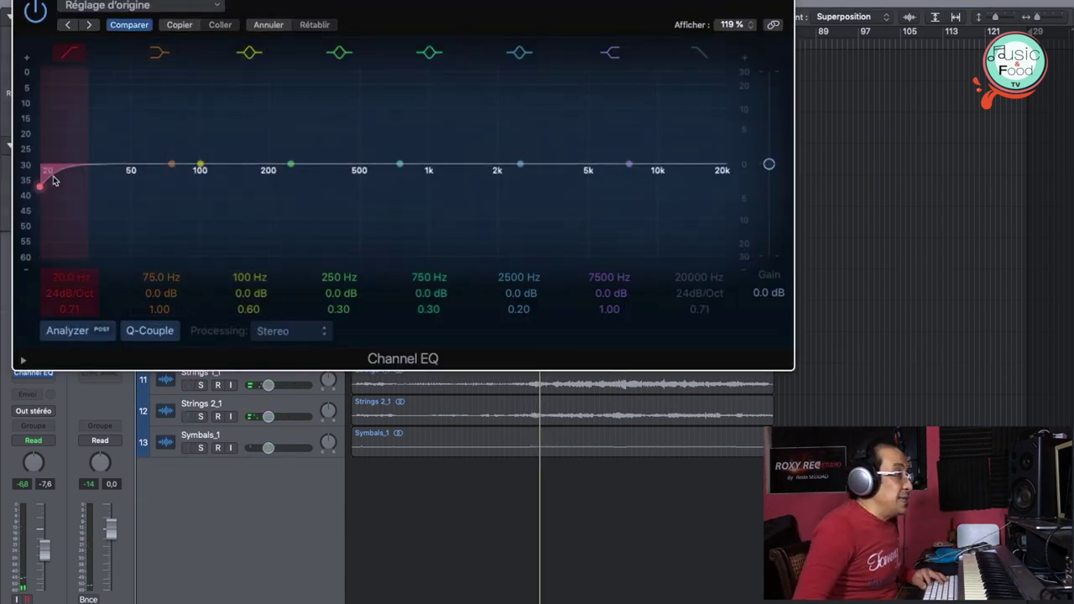
drag(53, 178, 145, 172)
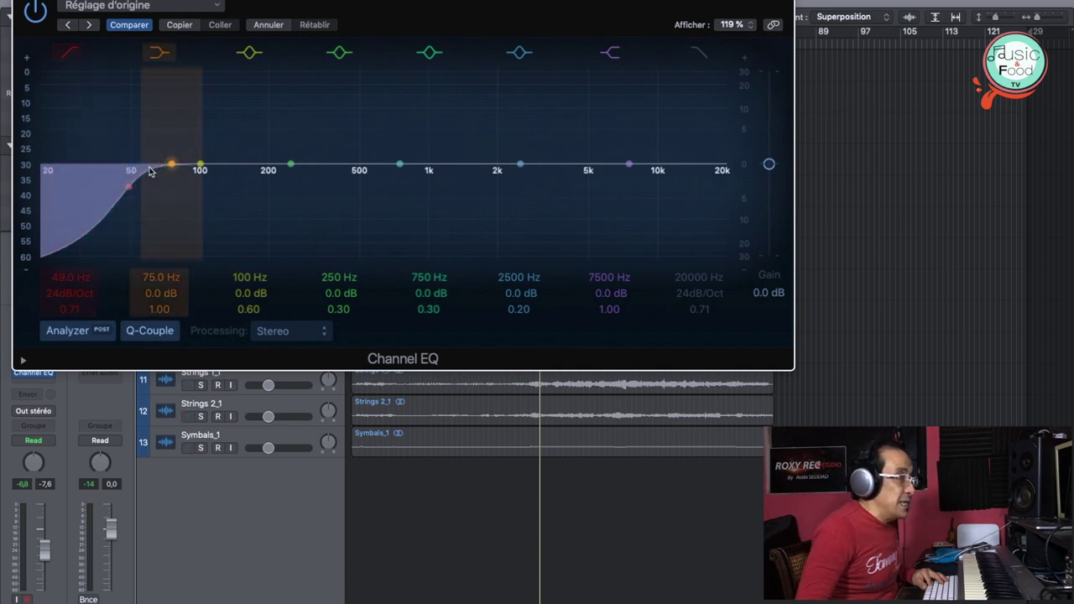
click(702, 56)
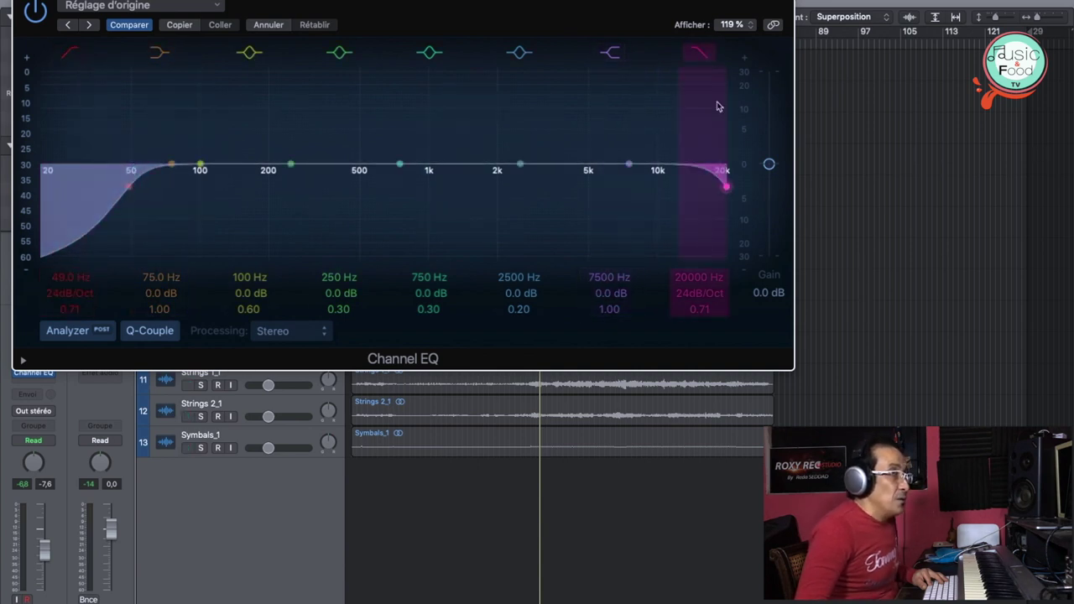
drag(722, 186, 642, 186)
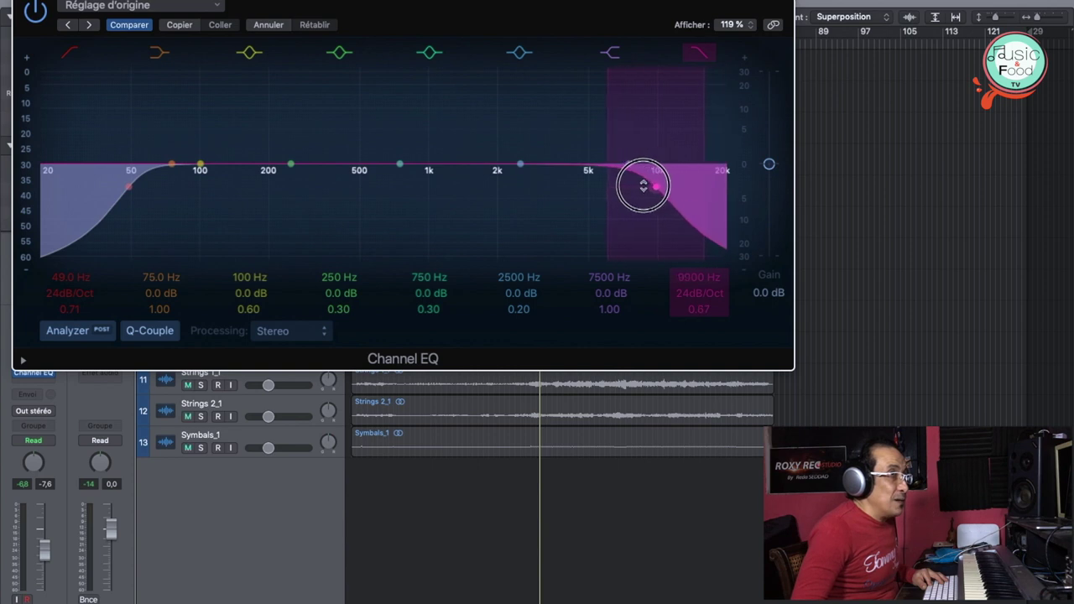
drag(696, 287, 696, 273)
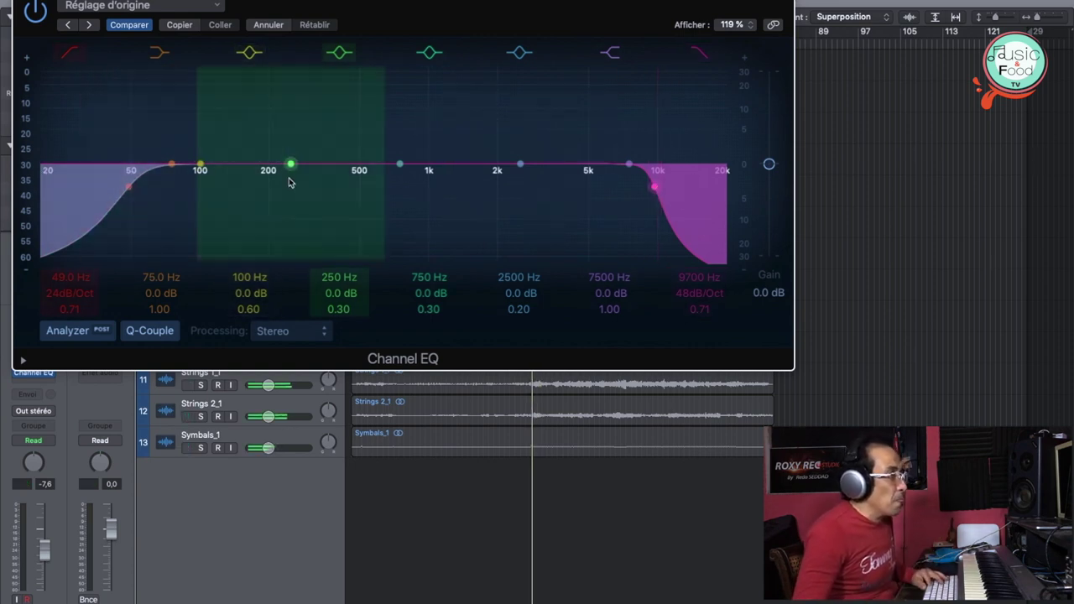
Step: In the snare's Channel EQ, boost 2 dB at 198 Hz with a Q of 2.90 during playback
key(space)
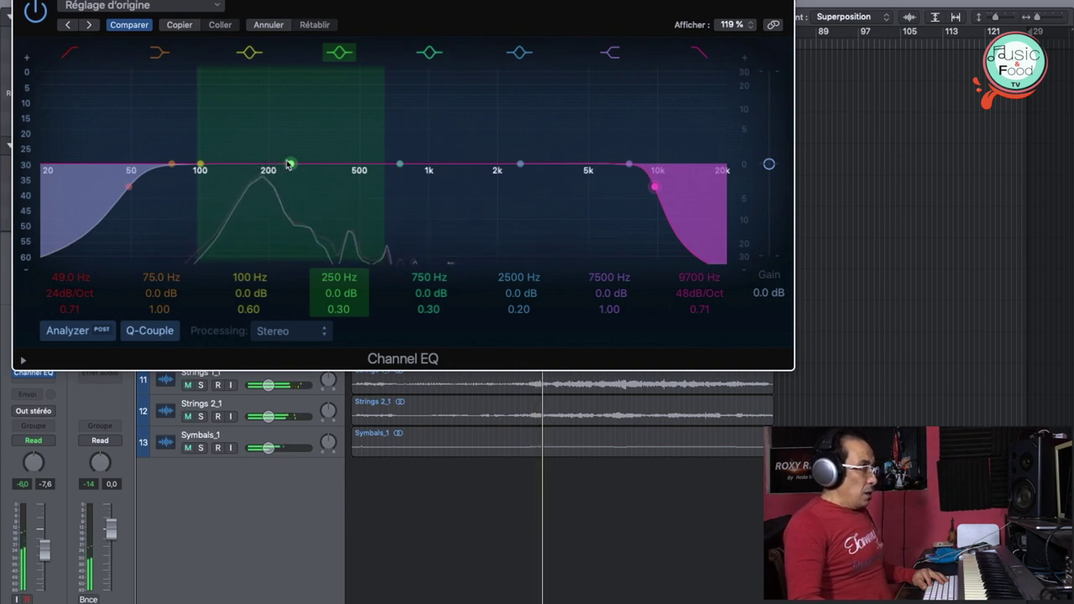
drag(288, 164, 268, 154)
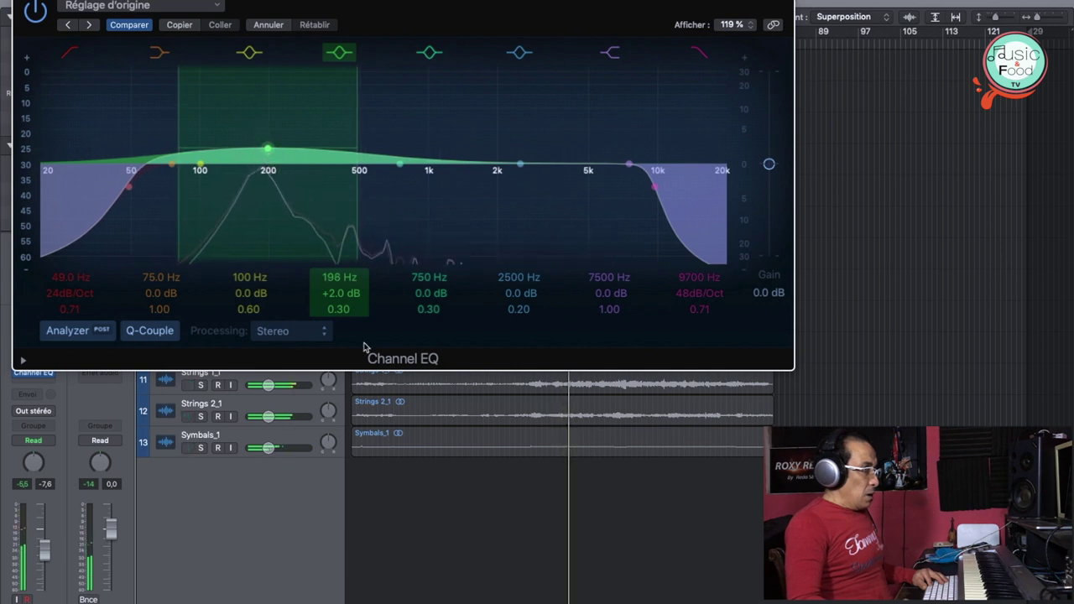
drag(338, 309, 338, 268)
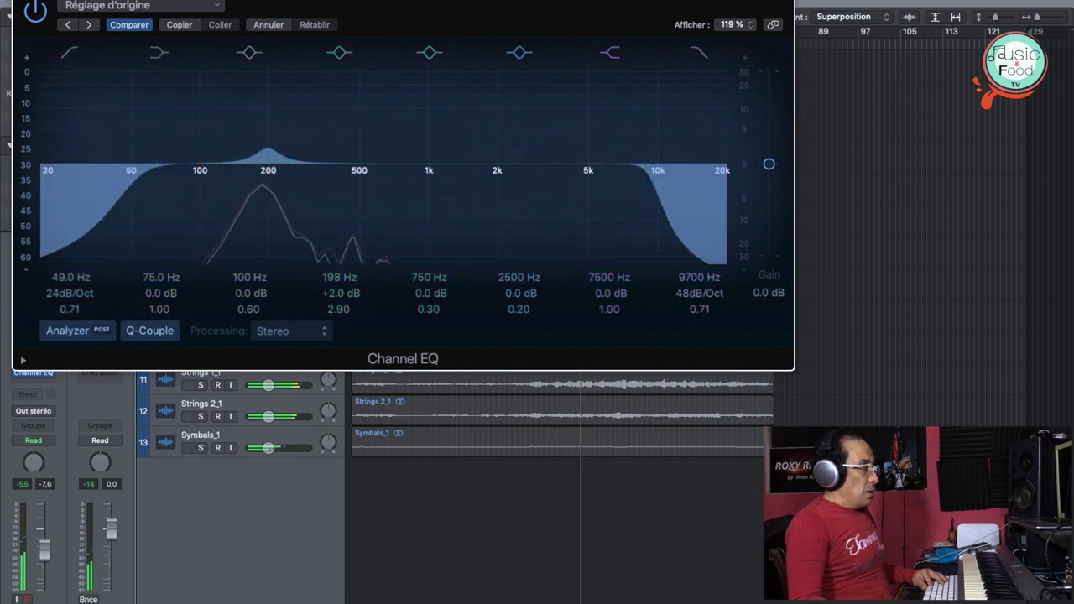
Step: Compare the snare with its Channel EQ bypassed and enabled, leave it enabled, and close the EQ window
click(35, 11)
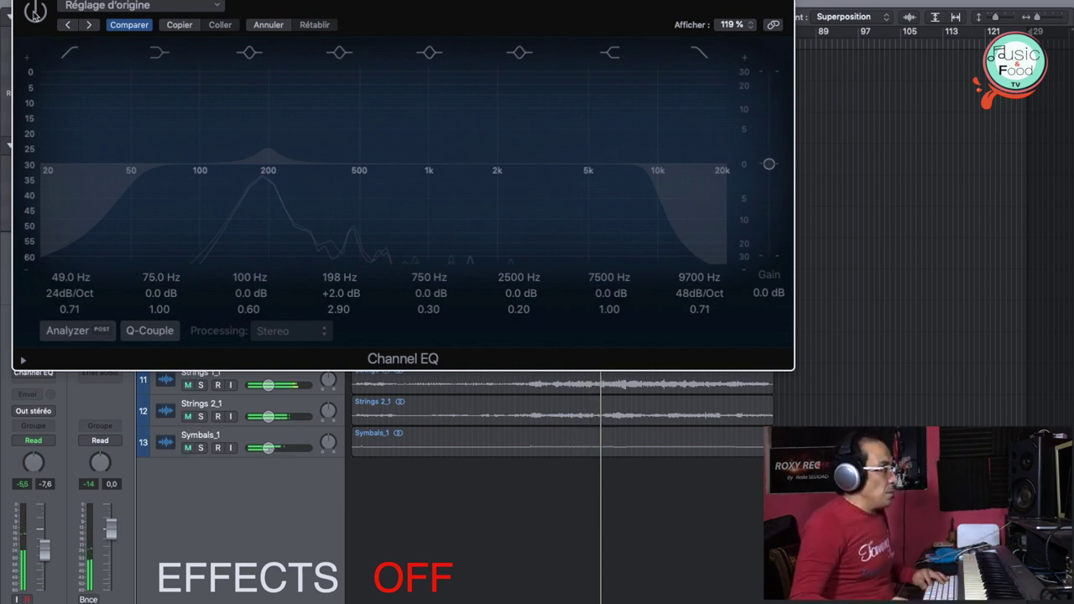
click(33, 12)
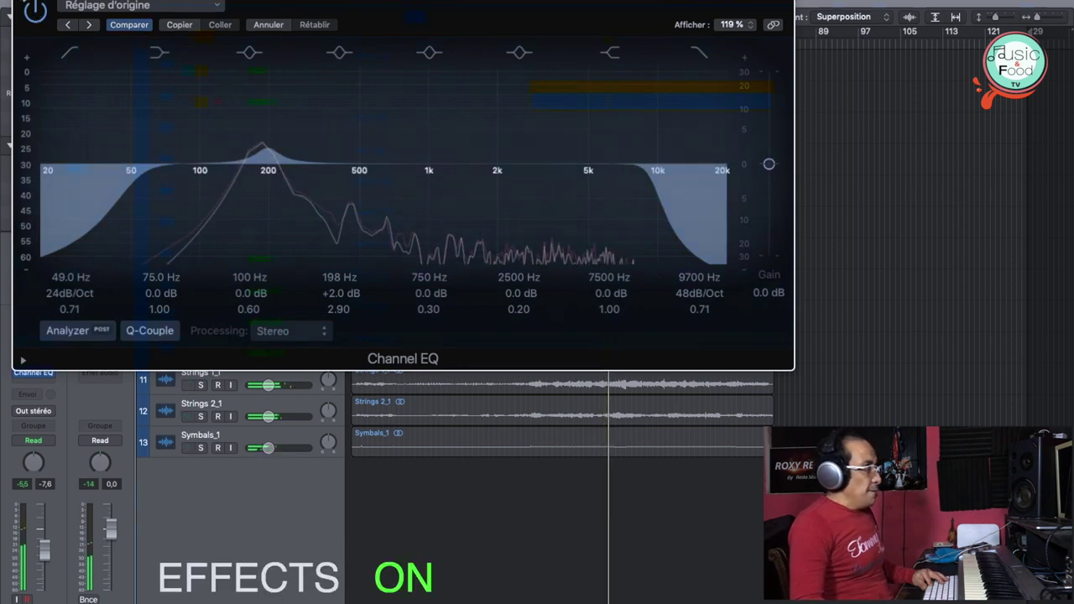
key(super+w)
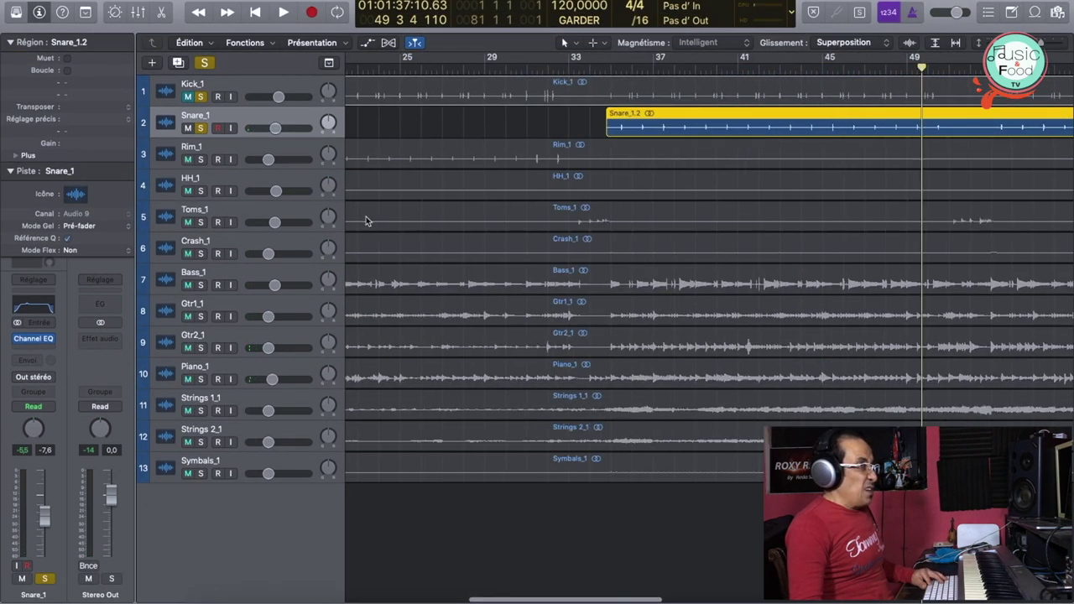
Step: Insert a stereo Compressor after the EQ on Snare_1 and load the Rock Snare Bottom drum preset
key(x)
click(150, 179)
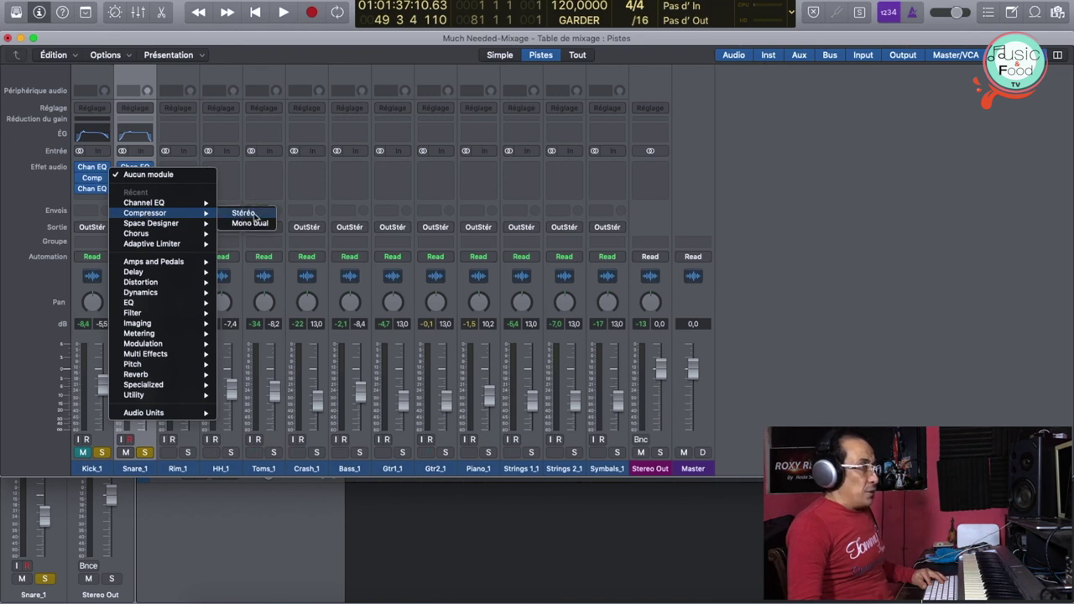
click(244, 214)
click(218, 19)
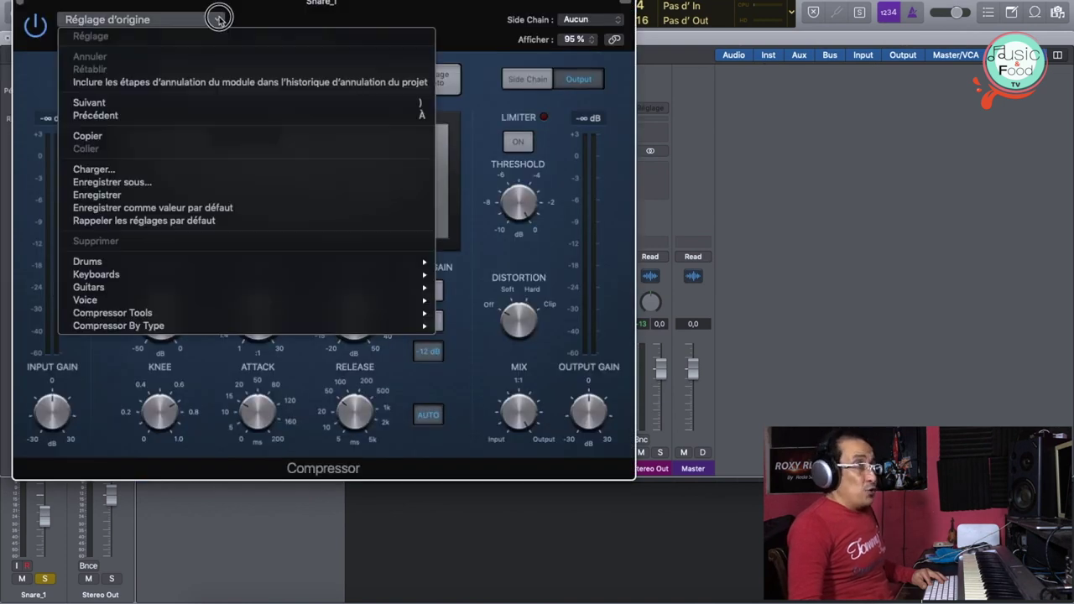
mouse_move(211, 263)
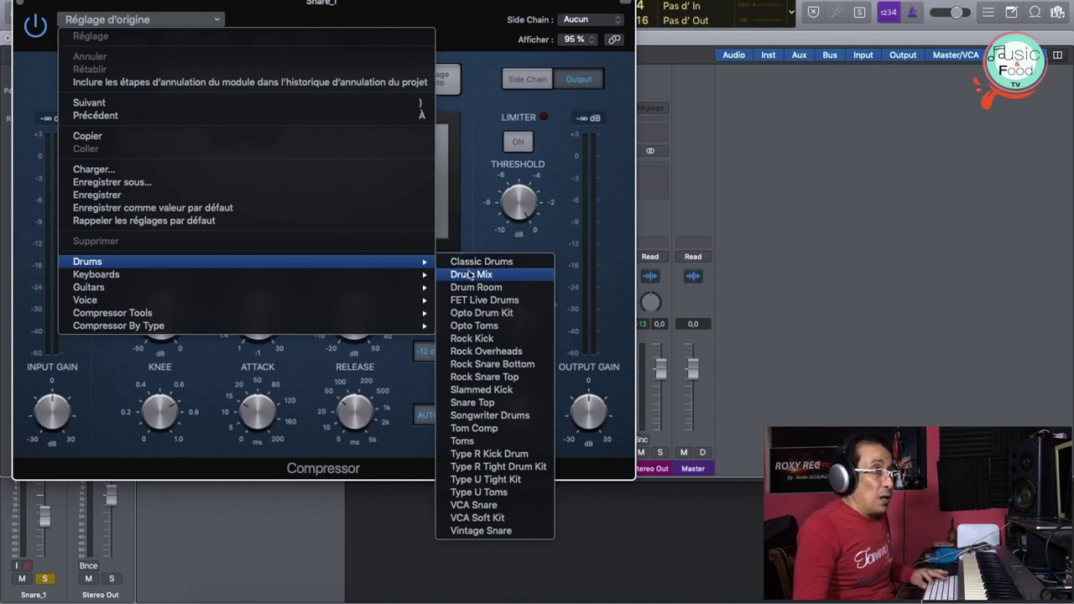
click(493, 364)
Step: Compare the snare in playback with its Compressor bypassed and enabled, leaving it enabled
key(space)
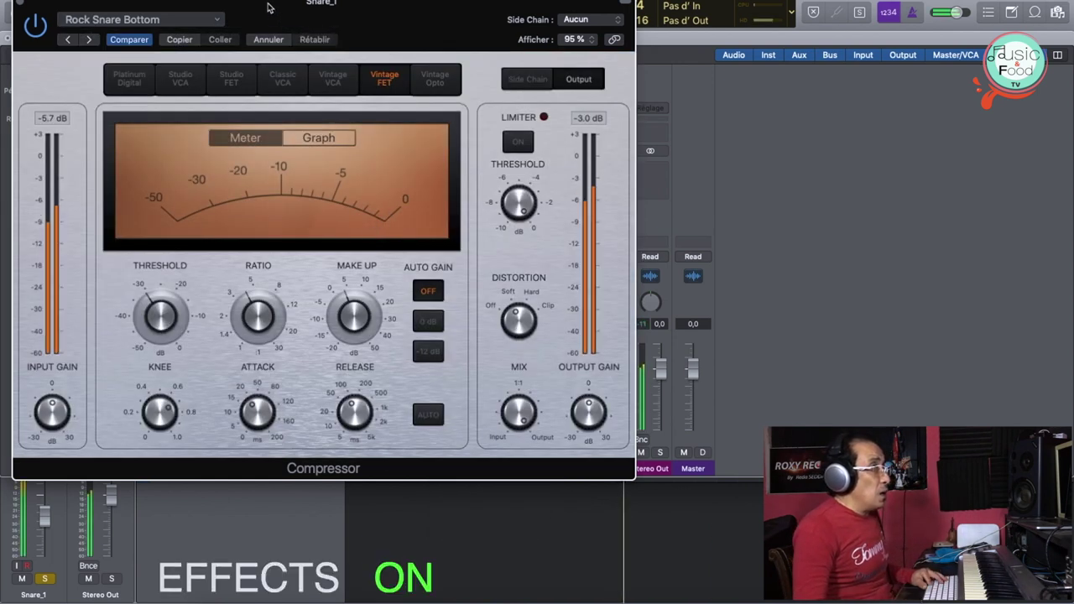
drag(268, 8, 355, 11)
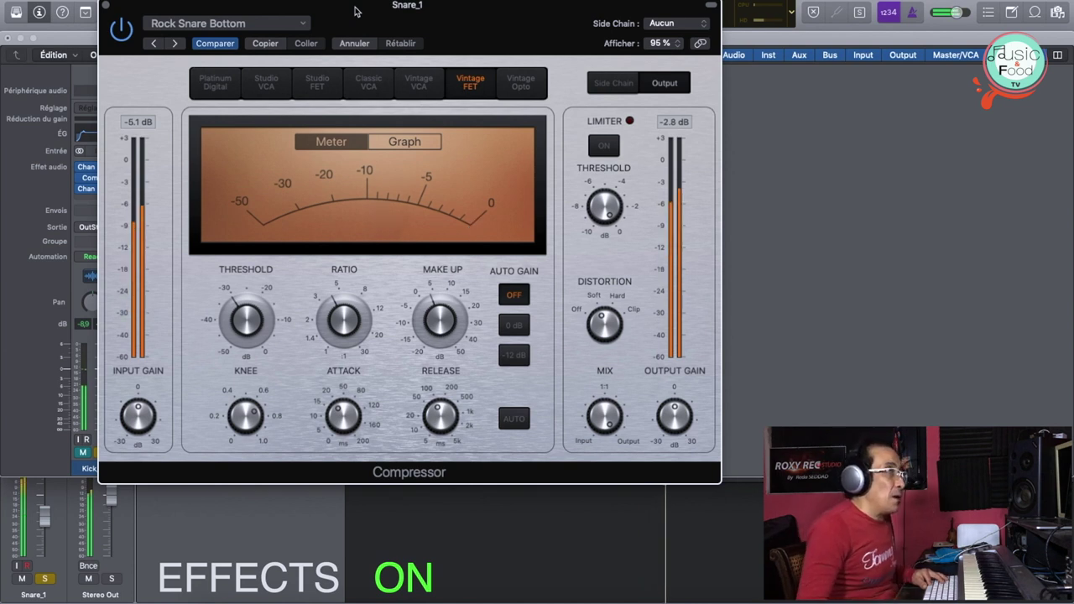
click(122, 29)
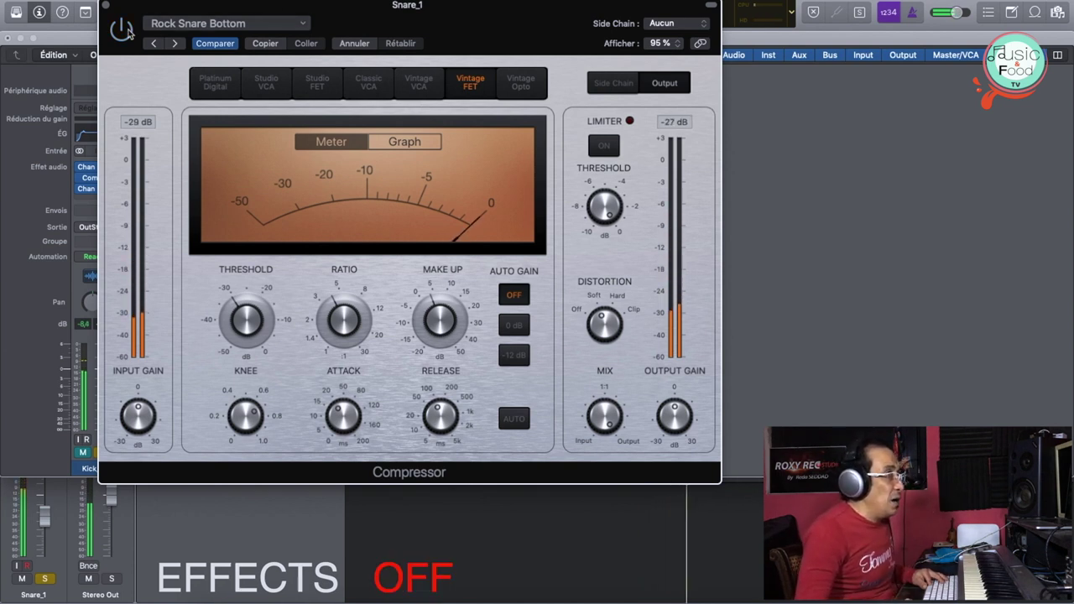
click(122, 28)
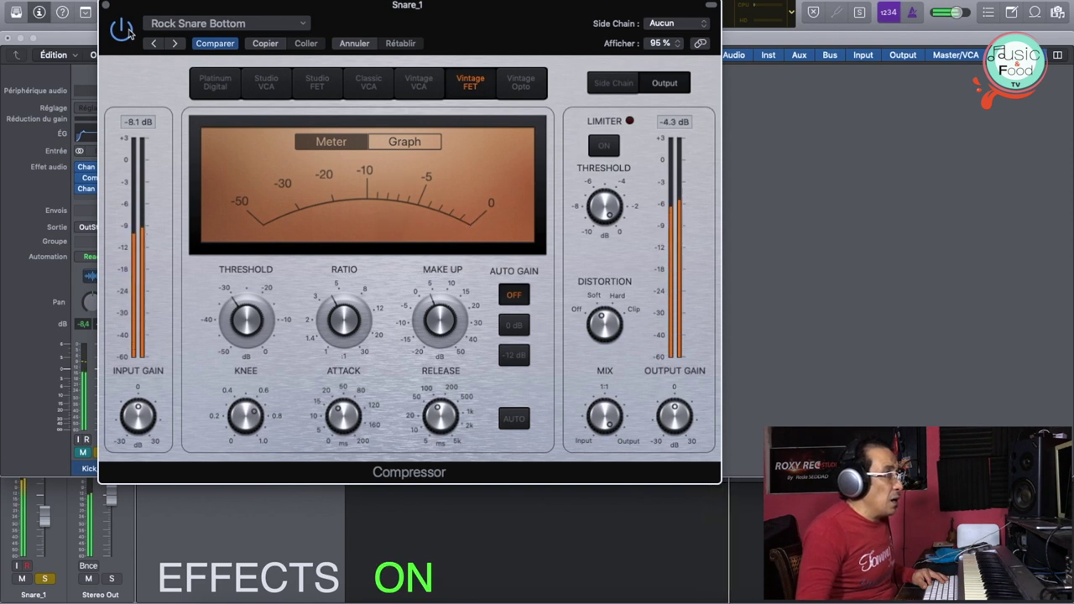
key(space)
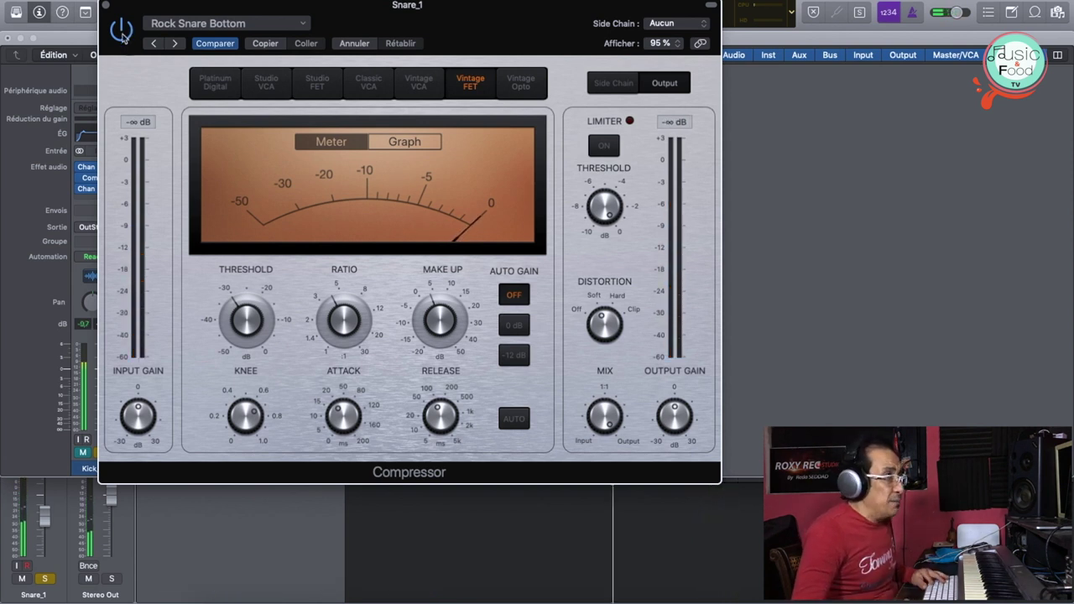
Step: Set the snare compressor's threshold to -23 dB and its ratio to 3.6:1 during playback
key(space)
mouse_move(261, 333)
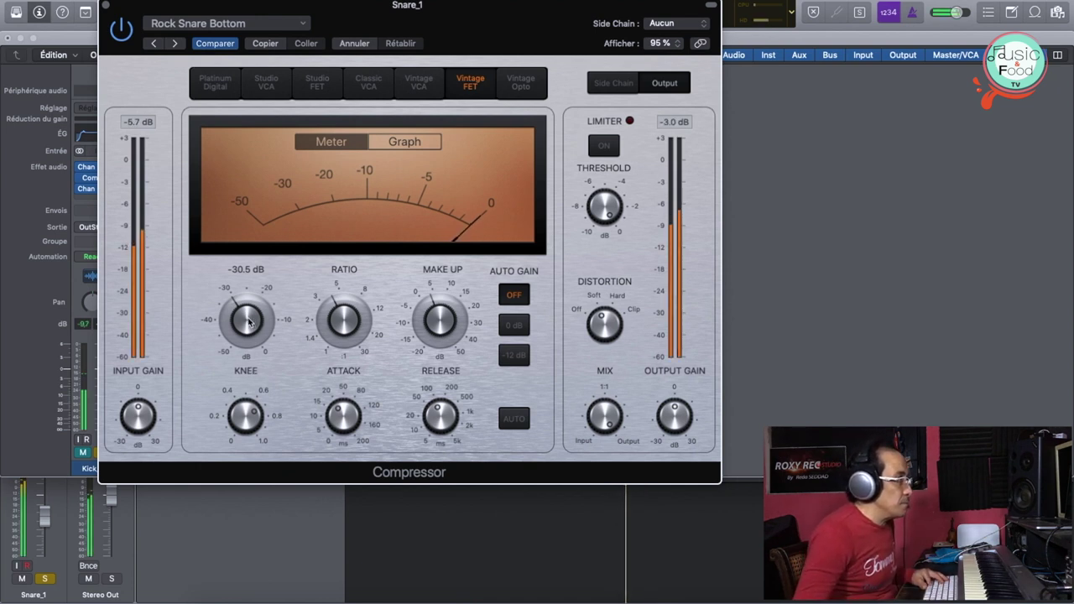
drag(248, 313, 247, 262)
drag(248, 263, 247, 287)
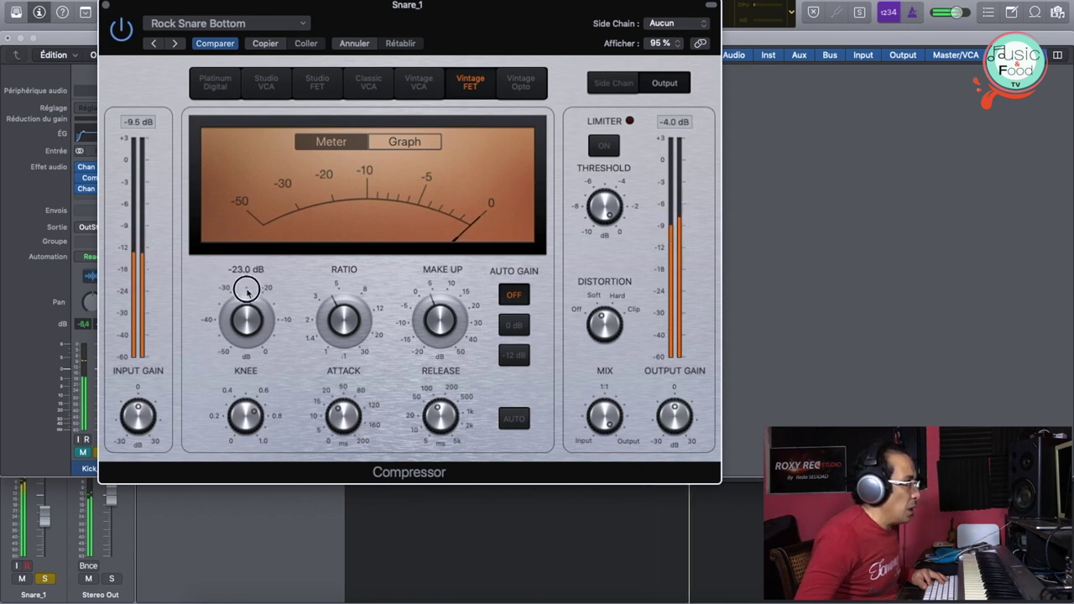
mouse_move(349, 320)
mouse_down()
mouse_move(341, 334)
mouse_move(348, 288)
mouse_move(338, 343)
mouse_move(338, 324)
mouse_up()
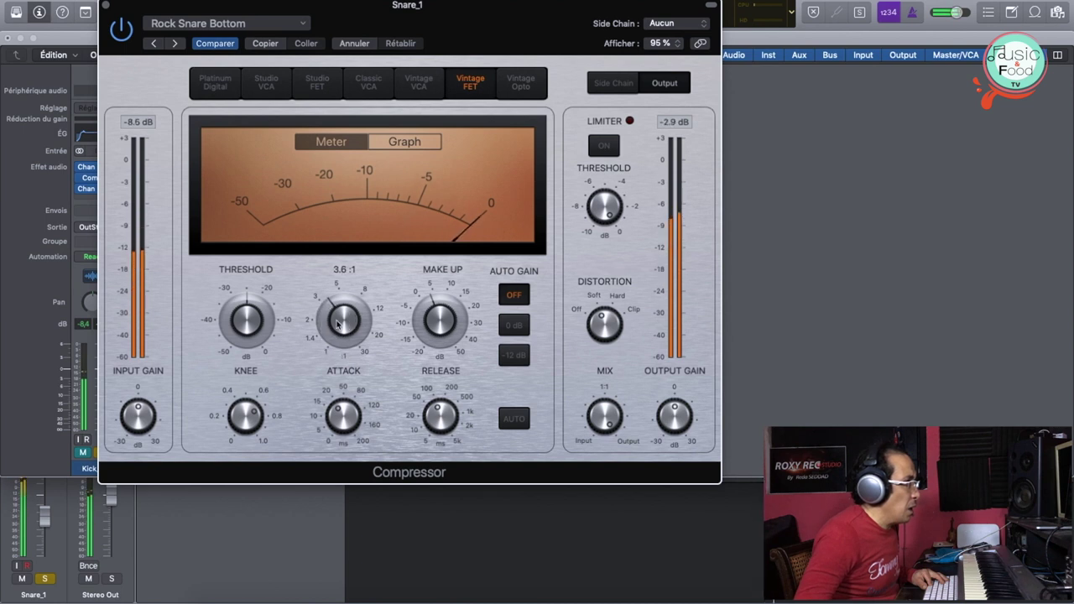
Step: Shorten the snare compressor's attack and turn its distortion down toward Off
click(336, 396)
drag(334, 378, 335, 420)
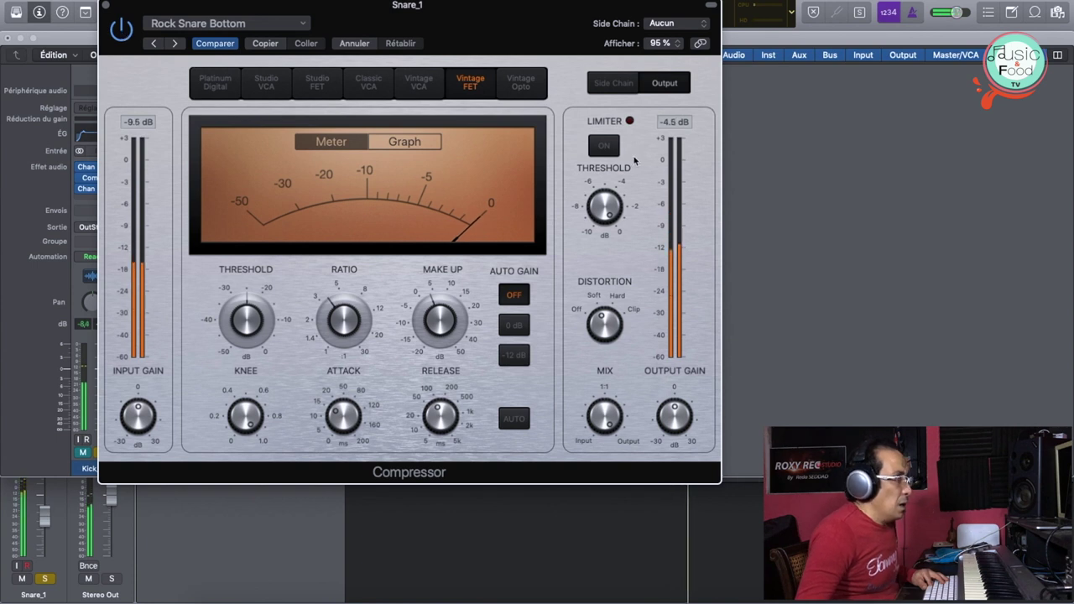
drag(608, 315, 599, 351)
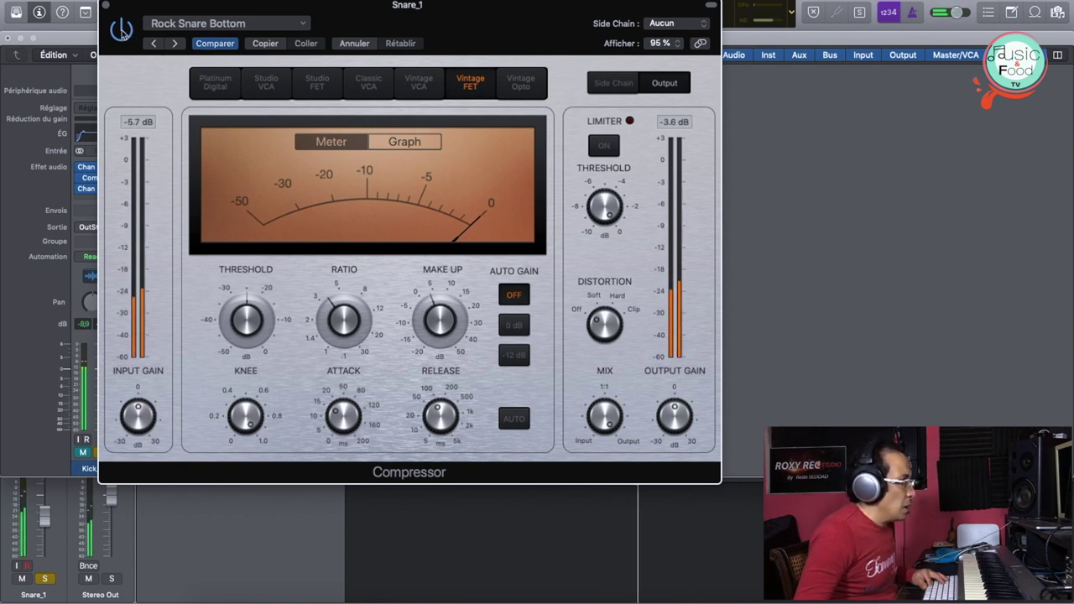
Step: Raise the snare compressor's threshold slightly, close its window and stop playback
mouse_move(263, 315)
drag(248, 322, 244, 317)
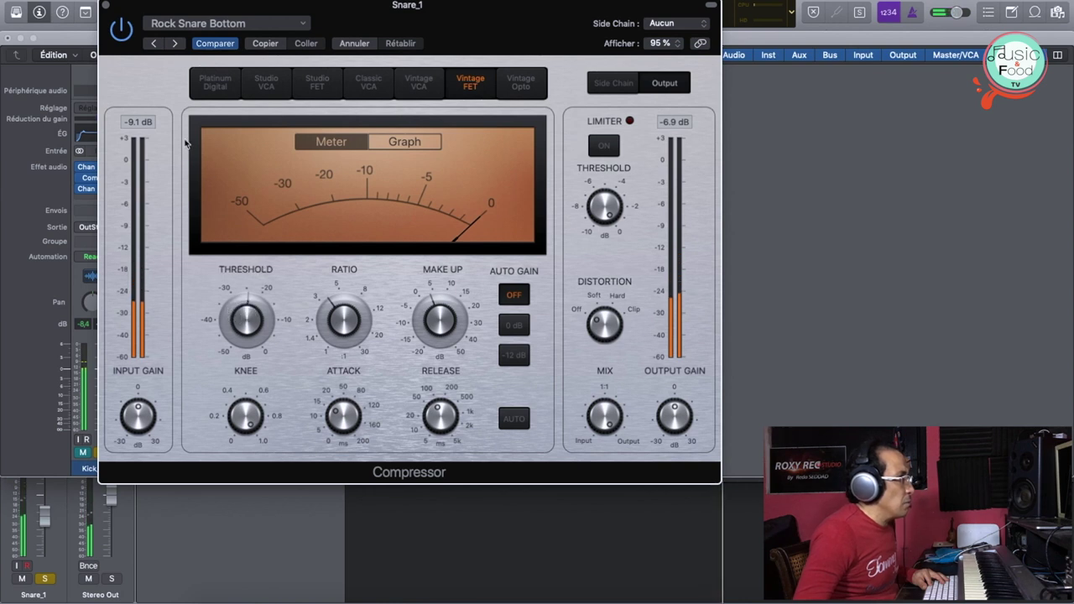
click(106, 5)
key(space)
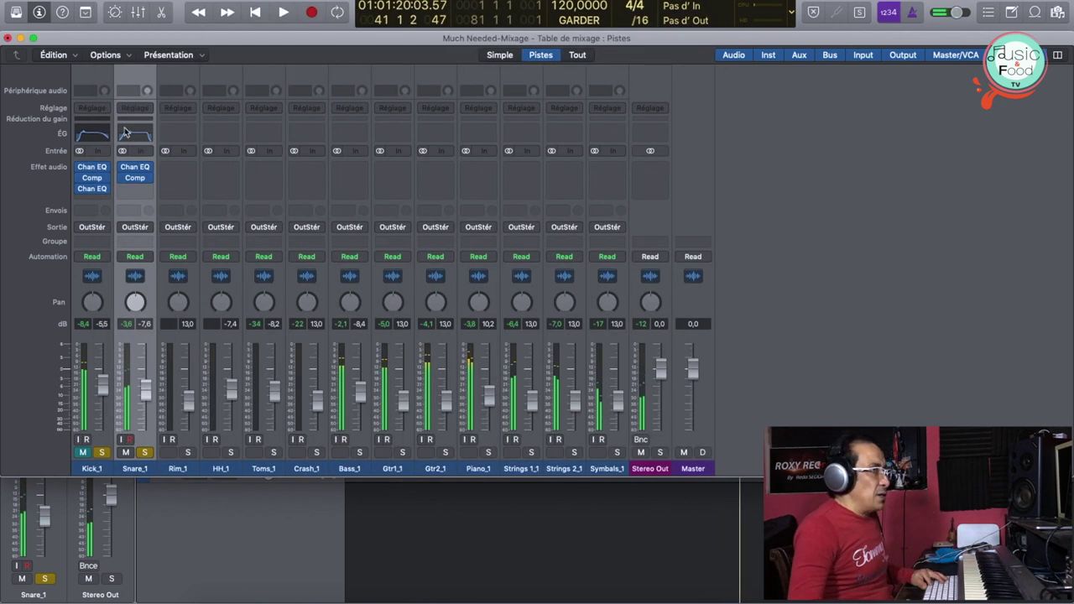
Step: Insert a stereo Channel EQ after the snare's compressor and load the Natural Snare drum preset
click(148, 191)
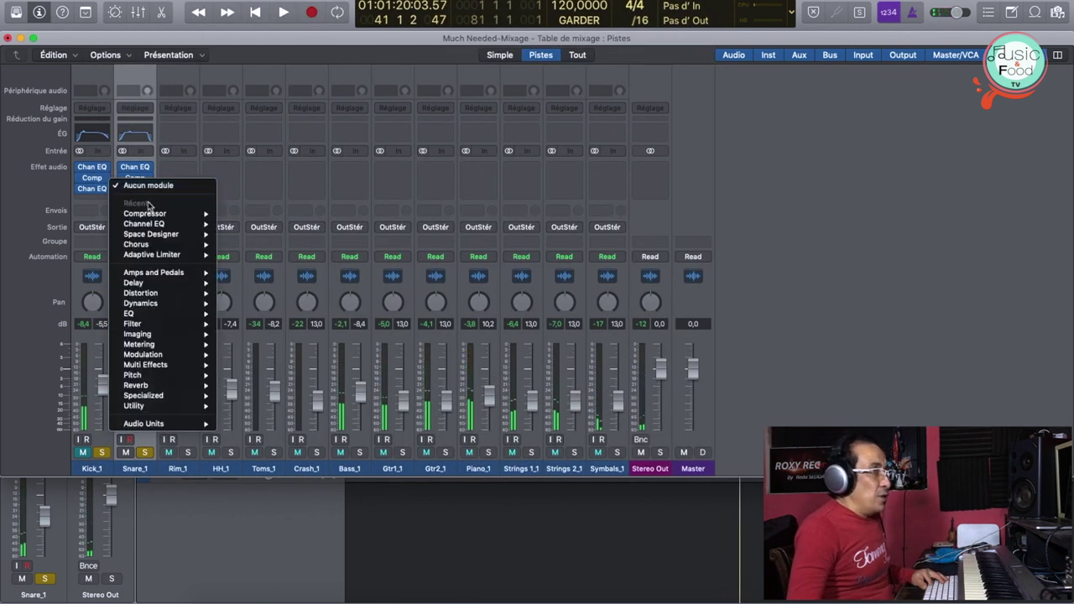
mouse_move(159, 224)
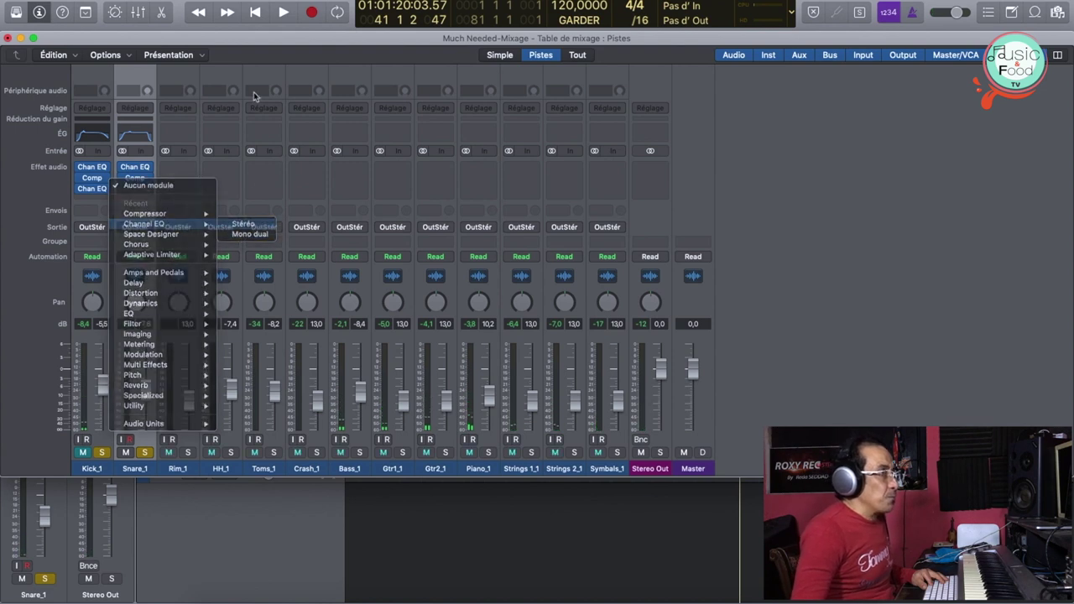
click(244, 225)
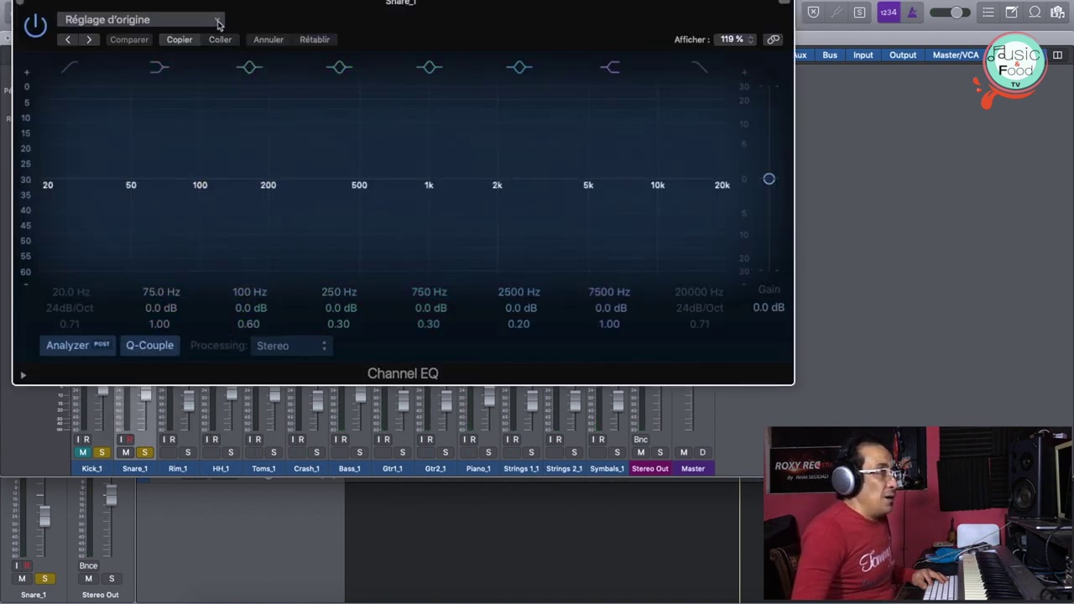
click(216, 20)
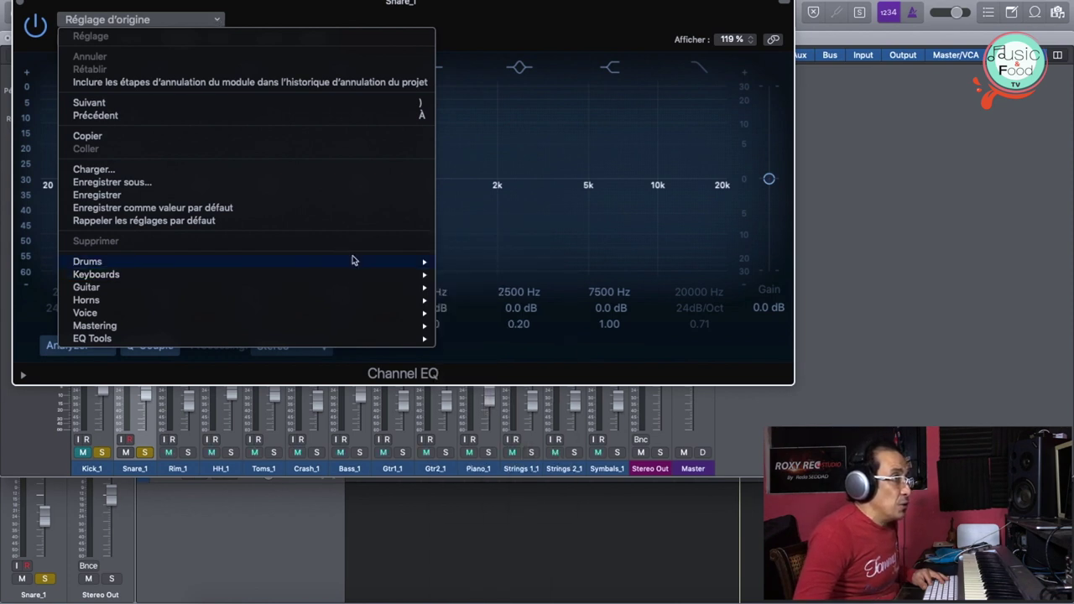
mouse_move(353, 261)
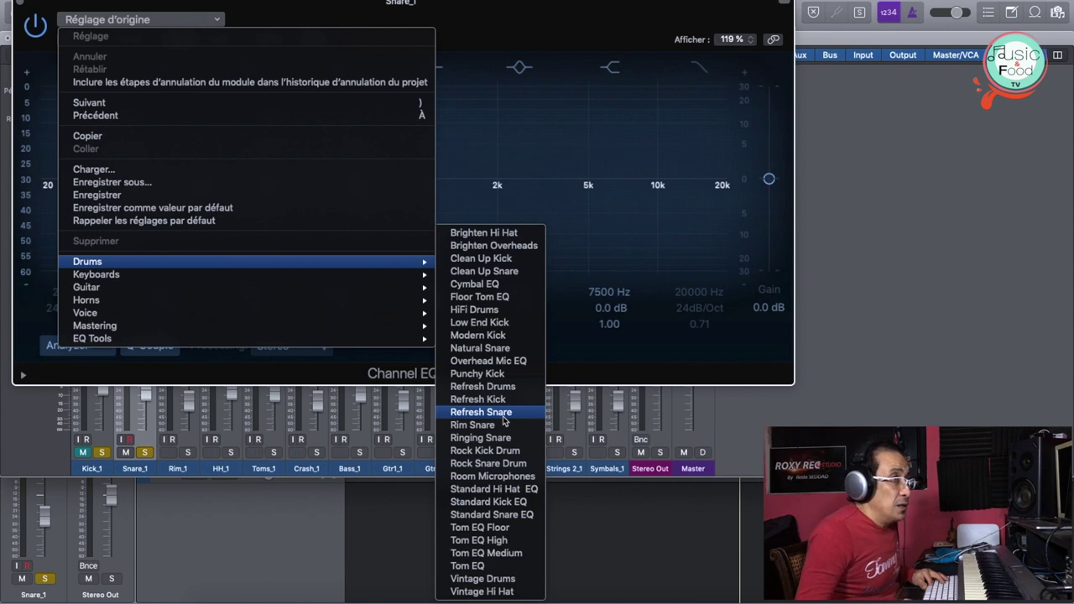
click(498, 351)
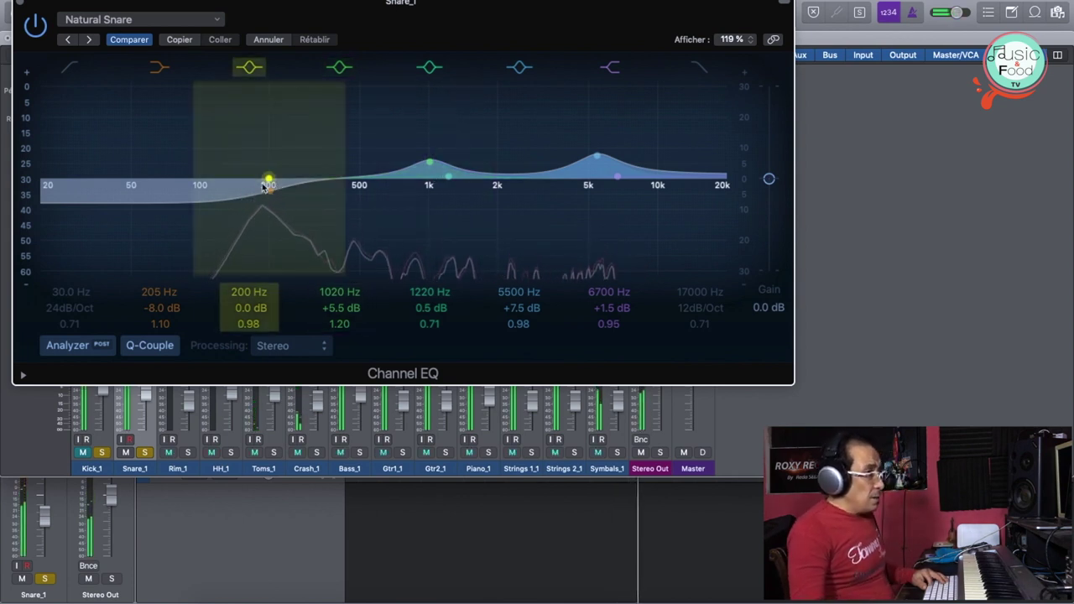
Step: Compare the snare with its new Channel EQ bypassed and enabled, and switch the EQ to the Clean Up Snare preset
click(35, 26)
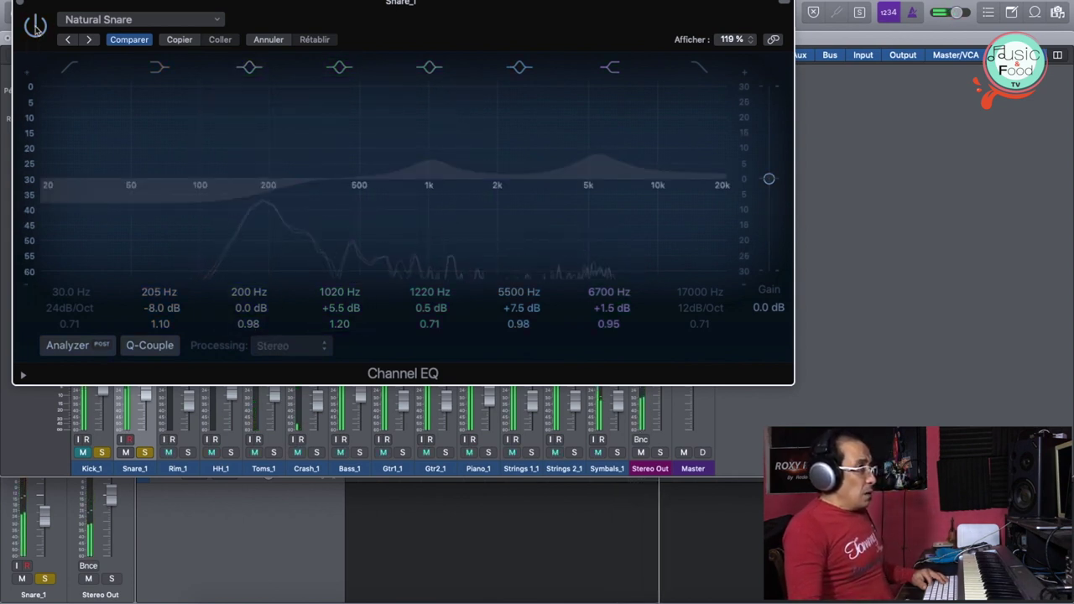
click(36, 26)
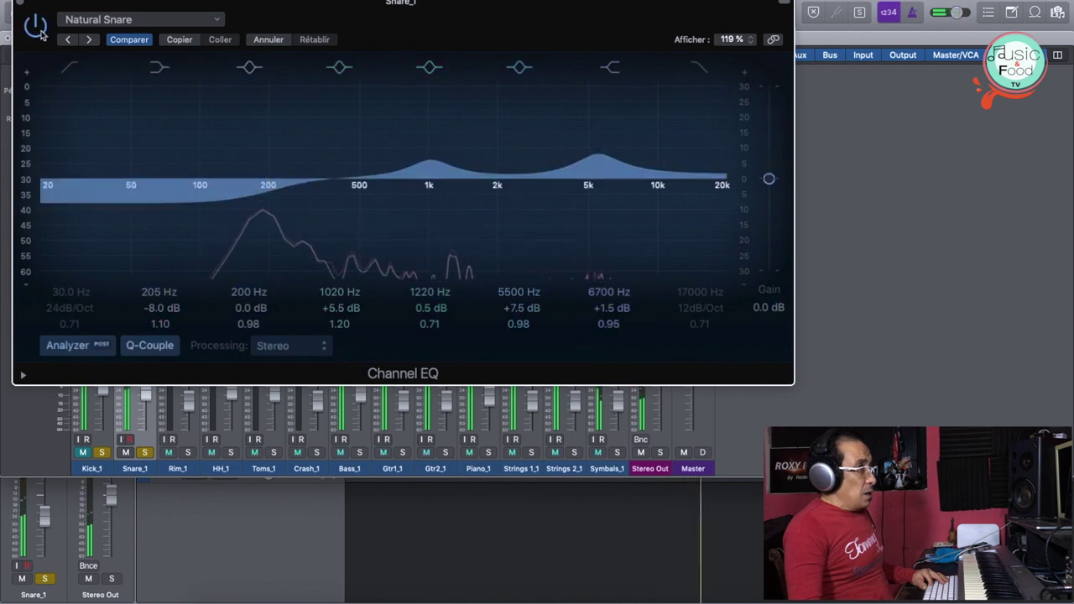
click(108, 19)
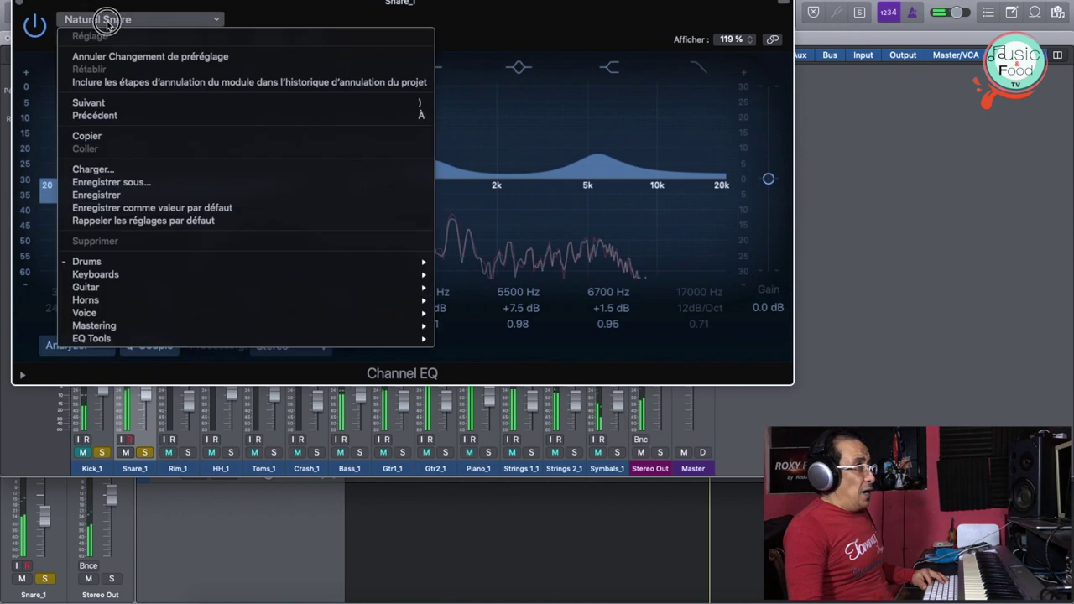
mouse_move(252, 262)
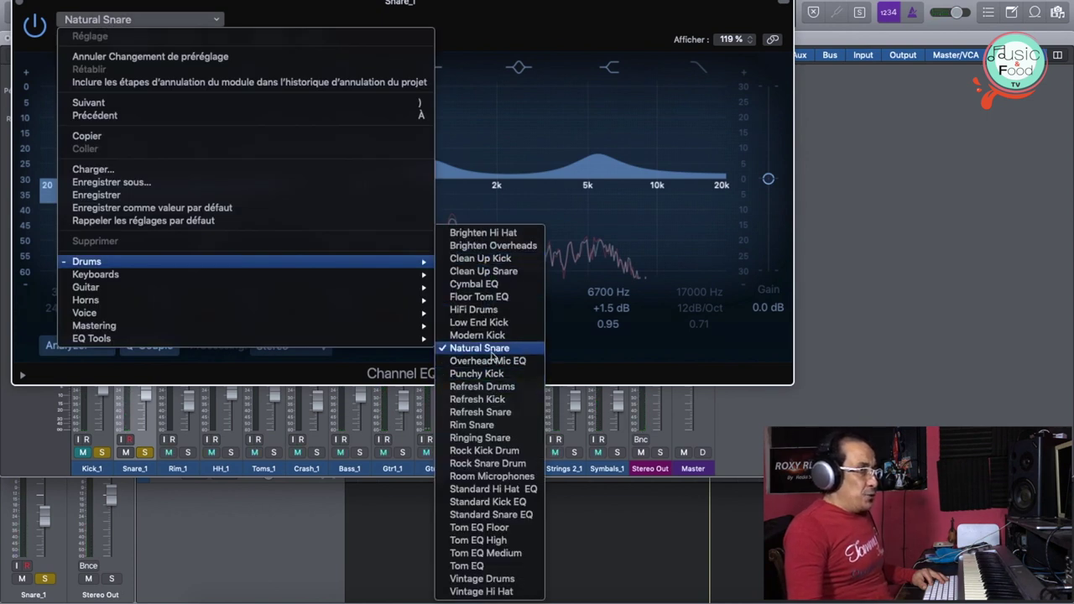
click(485, 271)
key(space)
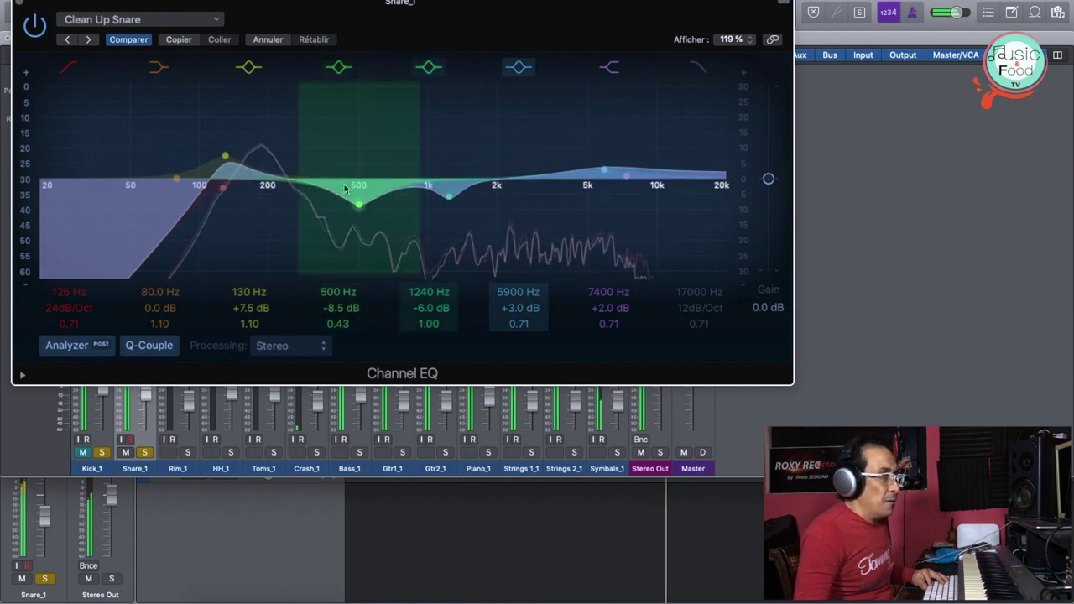
Step: Set the snare EQ's low-mid cut to -5.0 dB at 510 Hz and its 1240 Hz band to +1.0 dB, and close it
mouse_move(361, 208)
mouse_down()
mouse_move(361, 178)
mouse_move(361, 191)
mouse_up()
drag(450, 196, 448, 170)
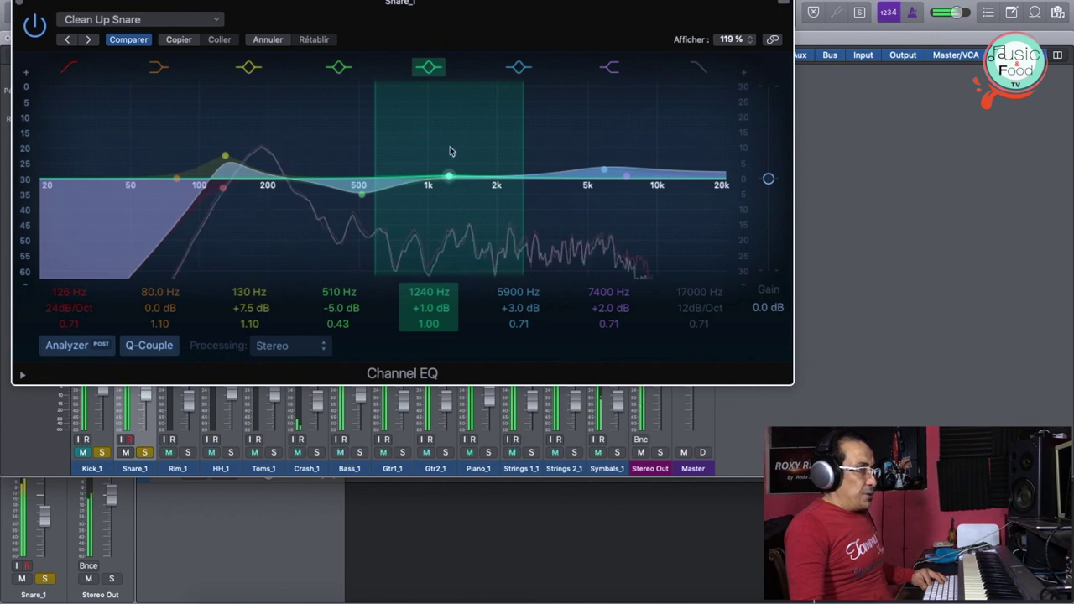
click(369, 195)
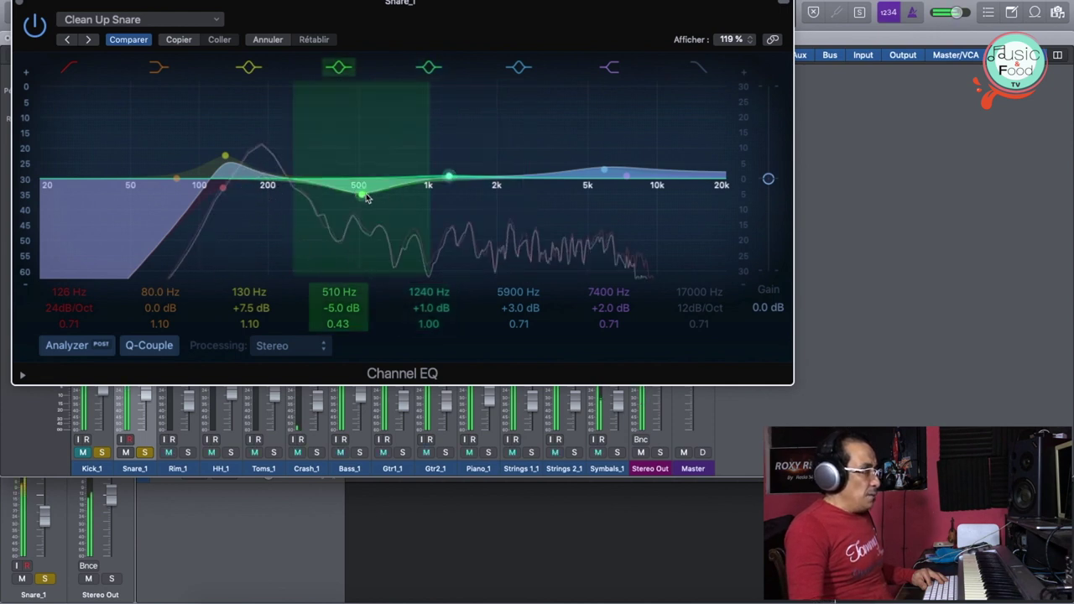
click(21, 6)
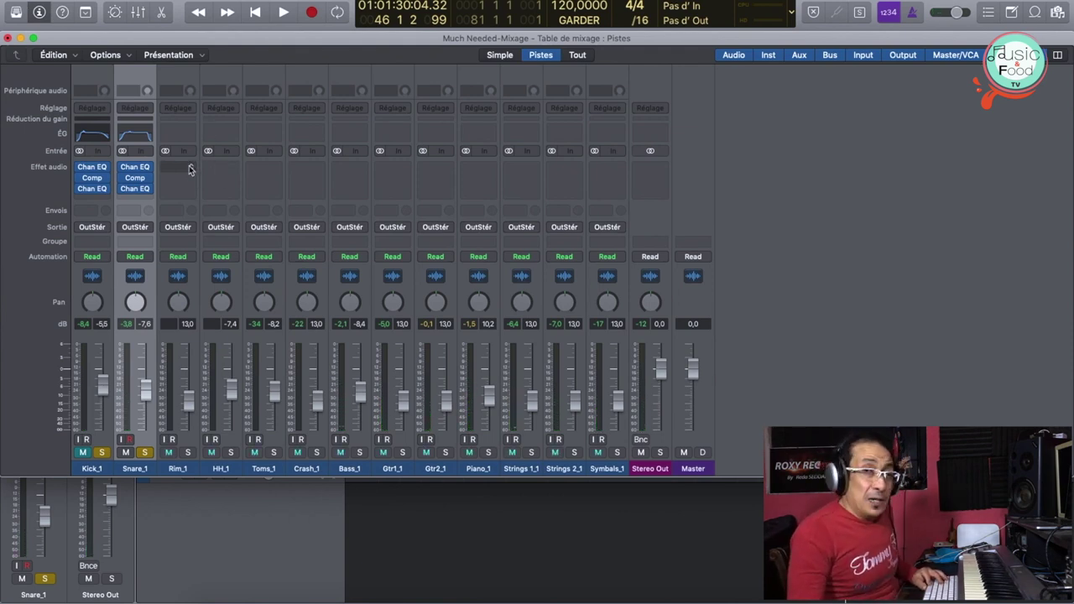
Step: Select the Rim_1 channel in the mixer and copy the snare's EQ, compressor and second EQ chain onto it
click(176, 470)
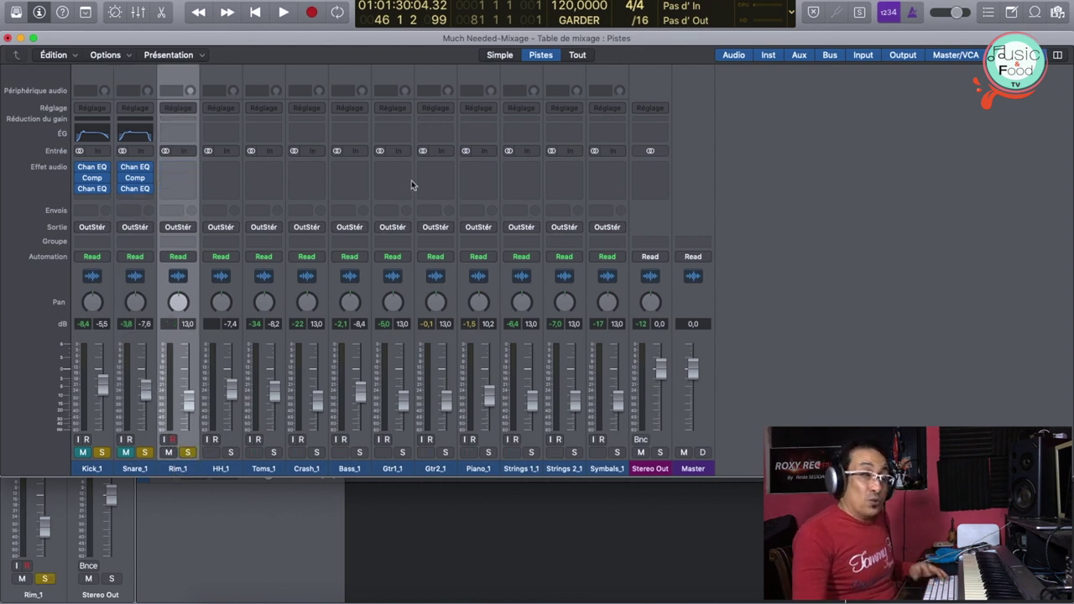
key(super+w)
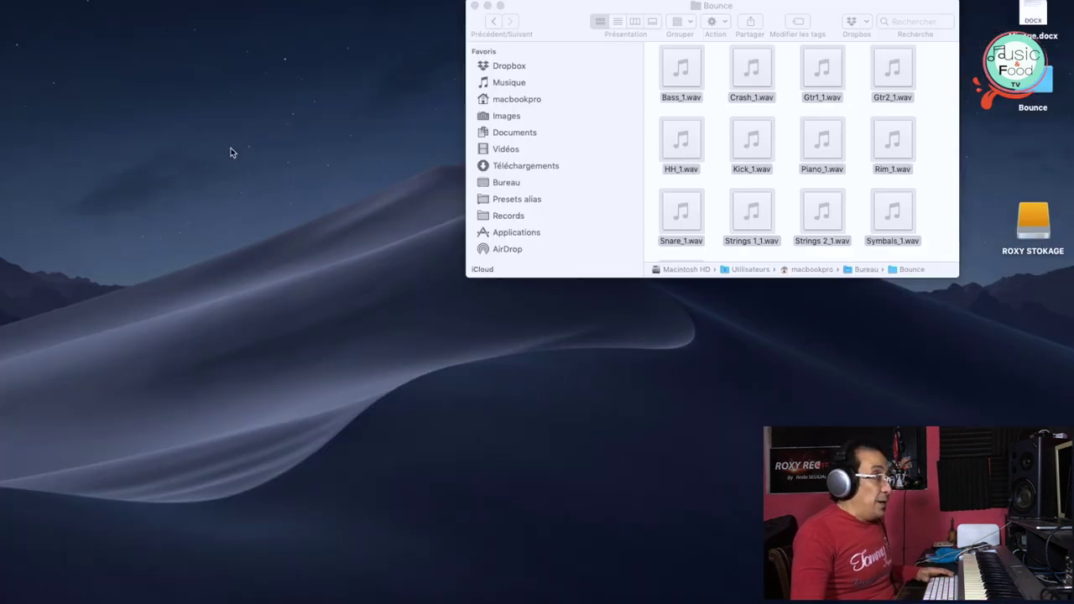
key(super+2)
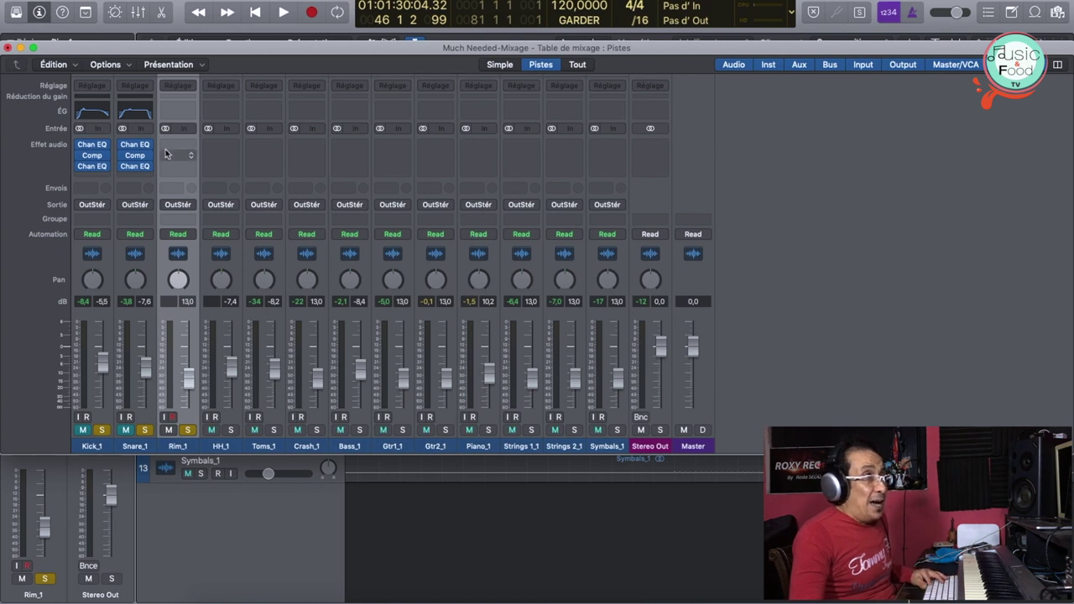
scroll(174, 167, up, 2)
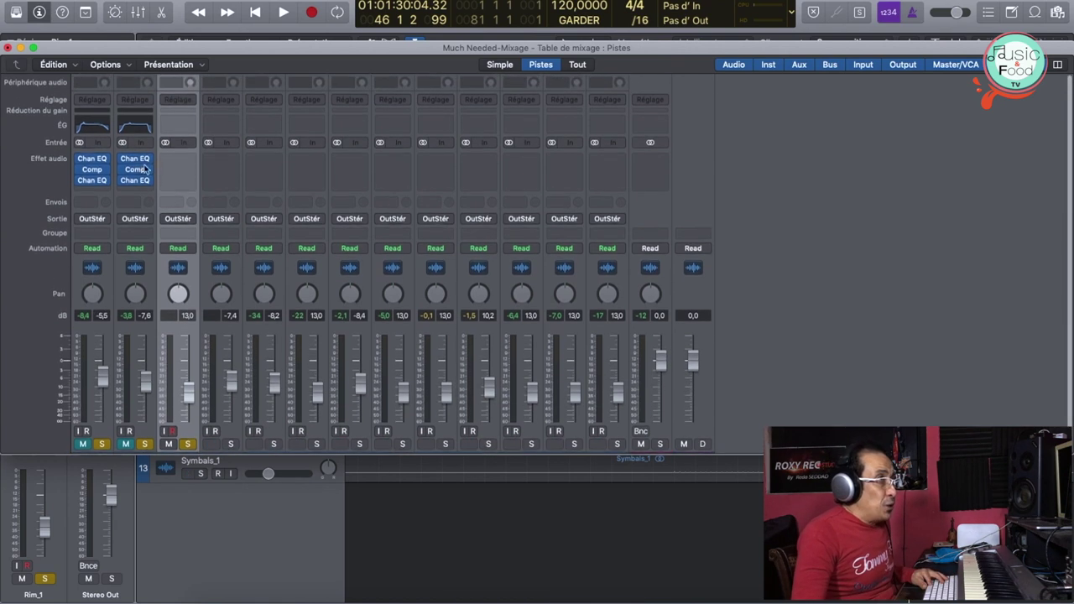
drag(137, 162, 177, 184)
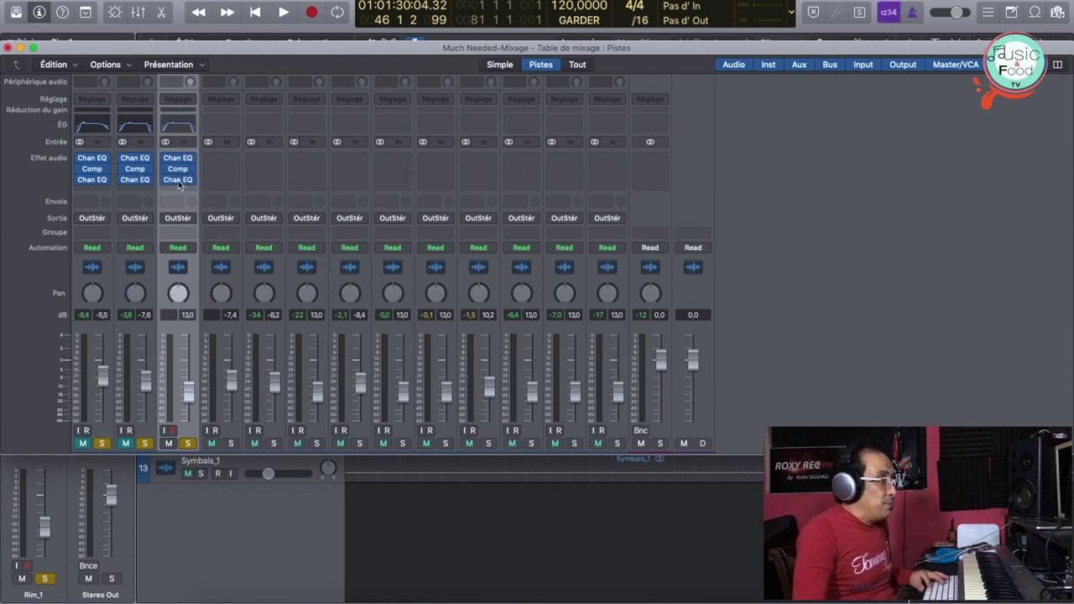
Step: Start playback from bar 29, where the rim part is, and bring the mixer back into view
key(space)
drag(144, 43, 249, 373)
click(546, 65)
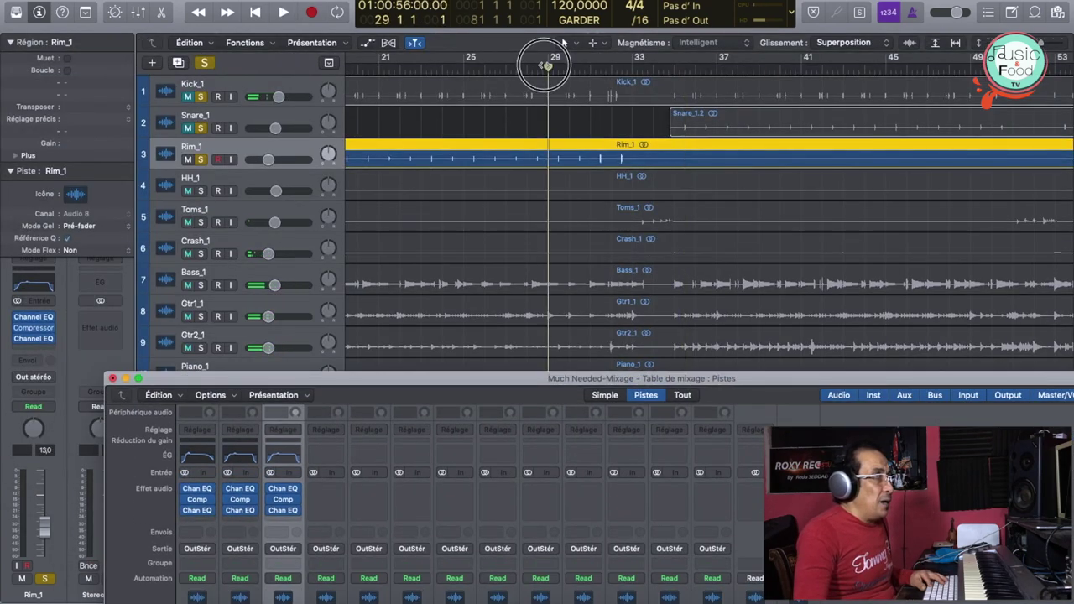
key(space)
key(x)
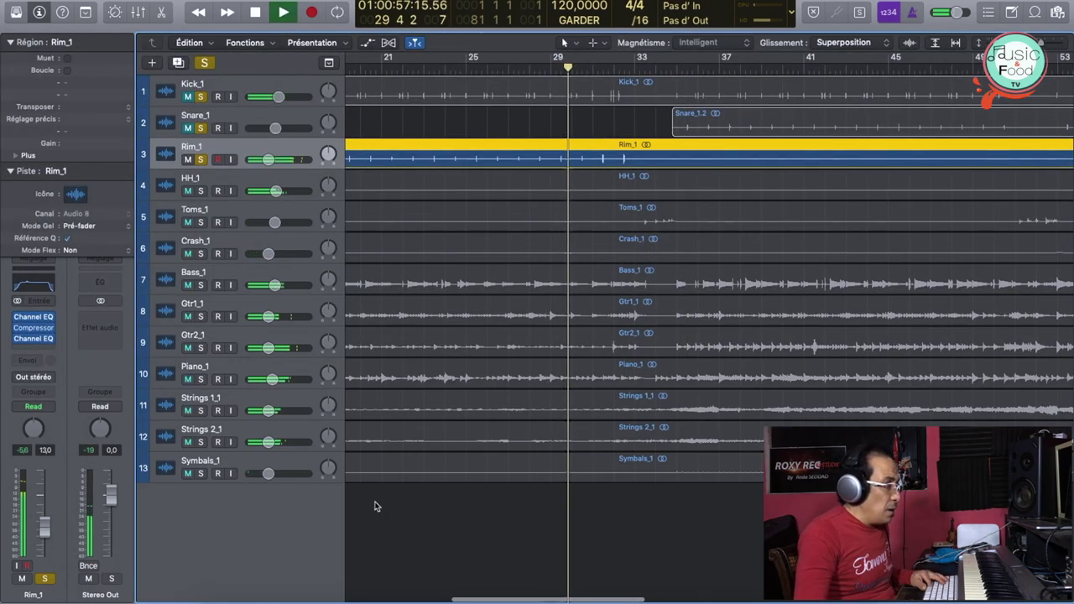
key(x)
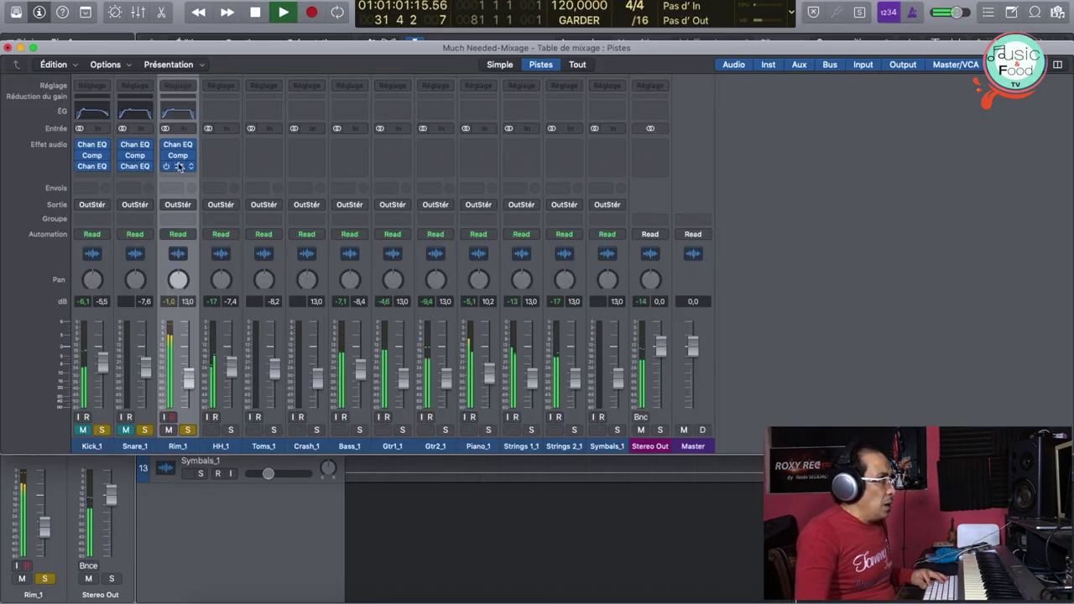
Step: Compare Rim_1 in playback with its last Channel EQ bypassed and enabled, leaving it bypassed, and close its window
click(189, 115)
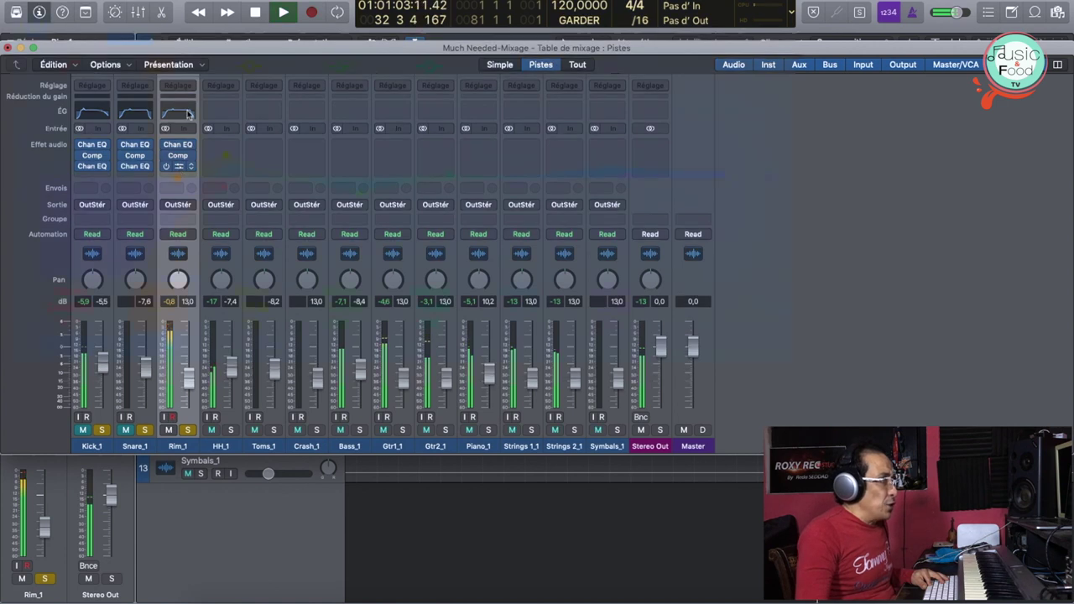
click(35, 28)
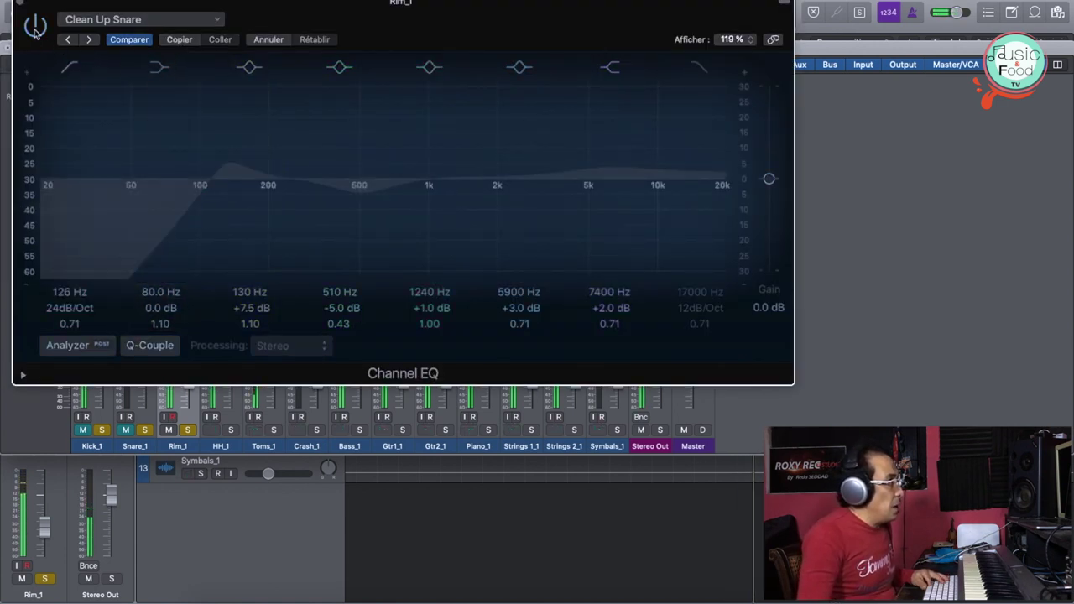
click(35, 28)
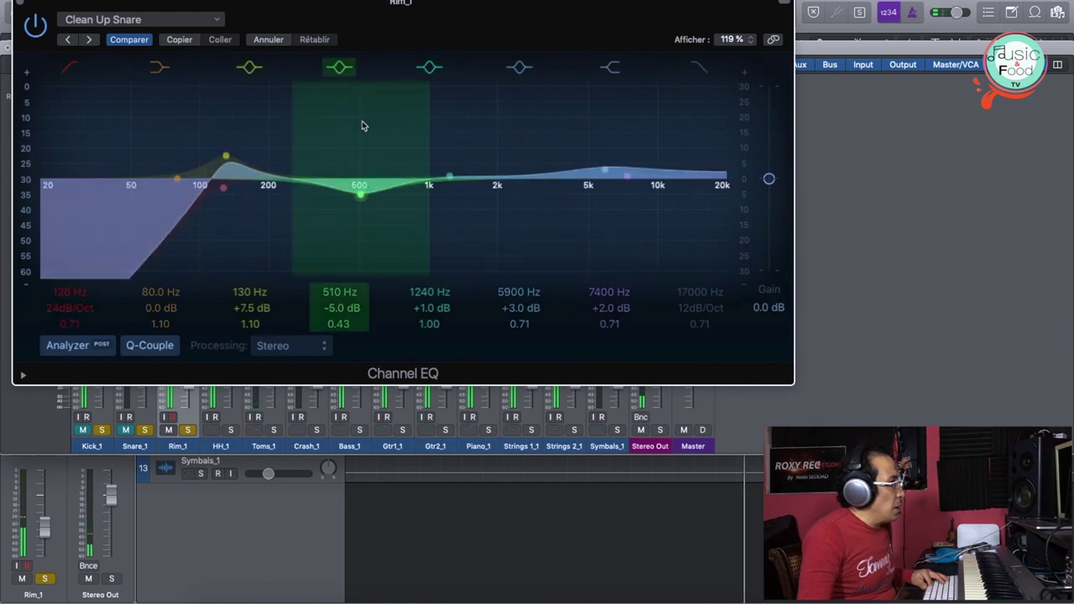
click(30, 26)
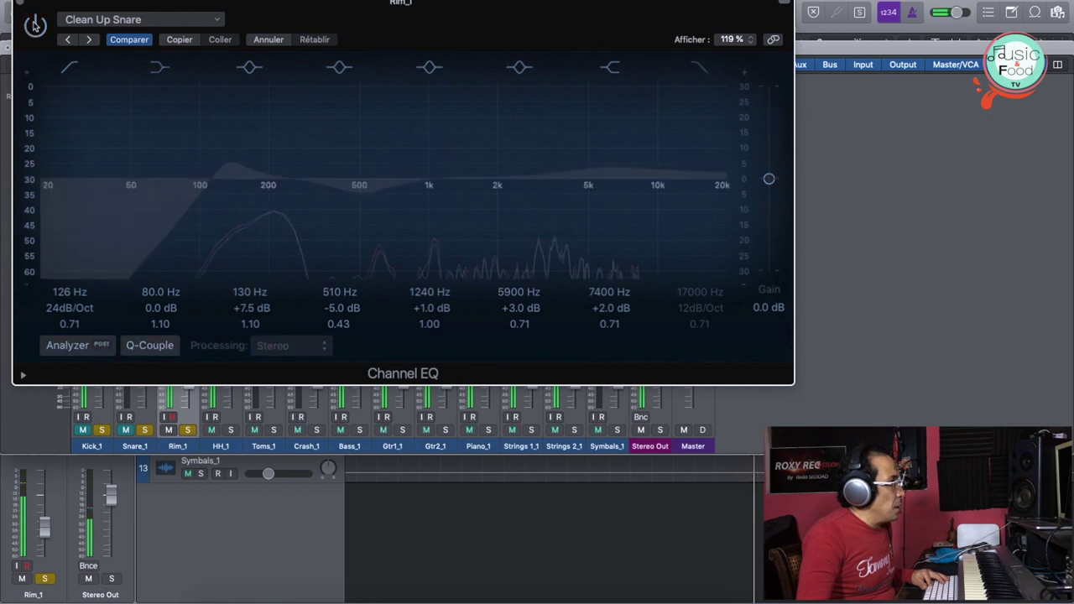
click(18, 4)
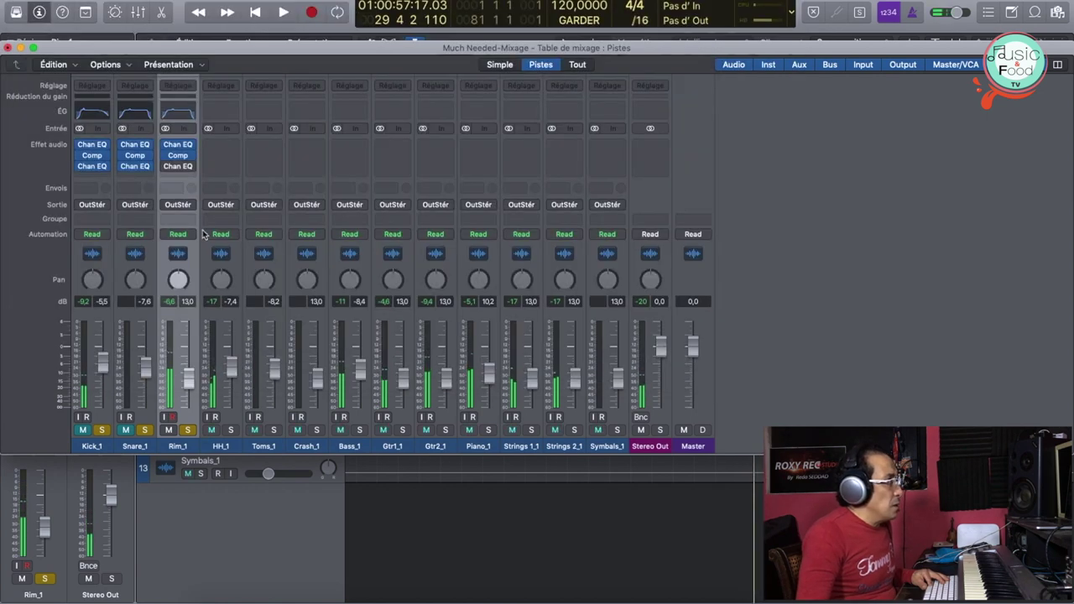
Step: Load the Rim Snare preset in Rim_1's last Channel EQ, enable the EQ during playback and close its window
click(177, 144)
click(140, 19)
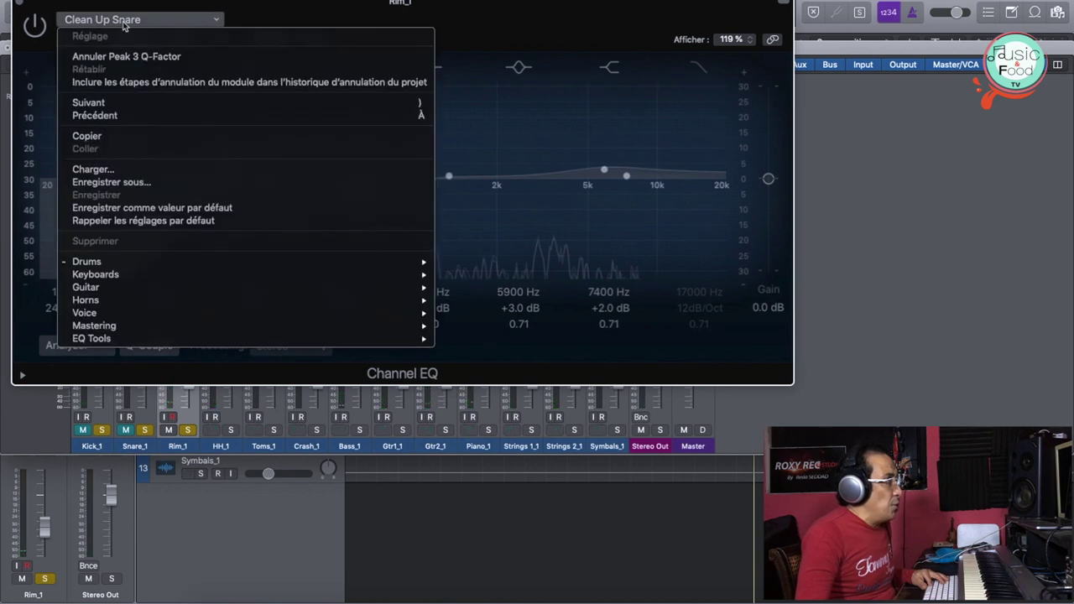
mouse_move(395, 262)
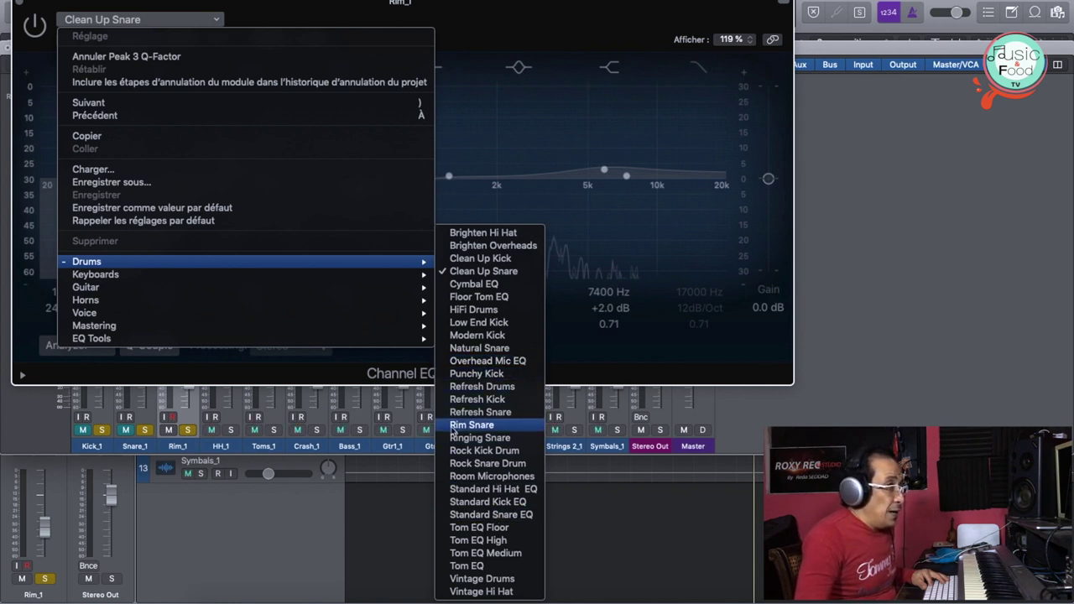
click(497, 426)
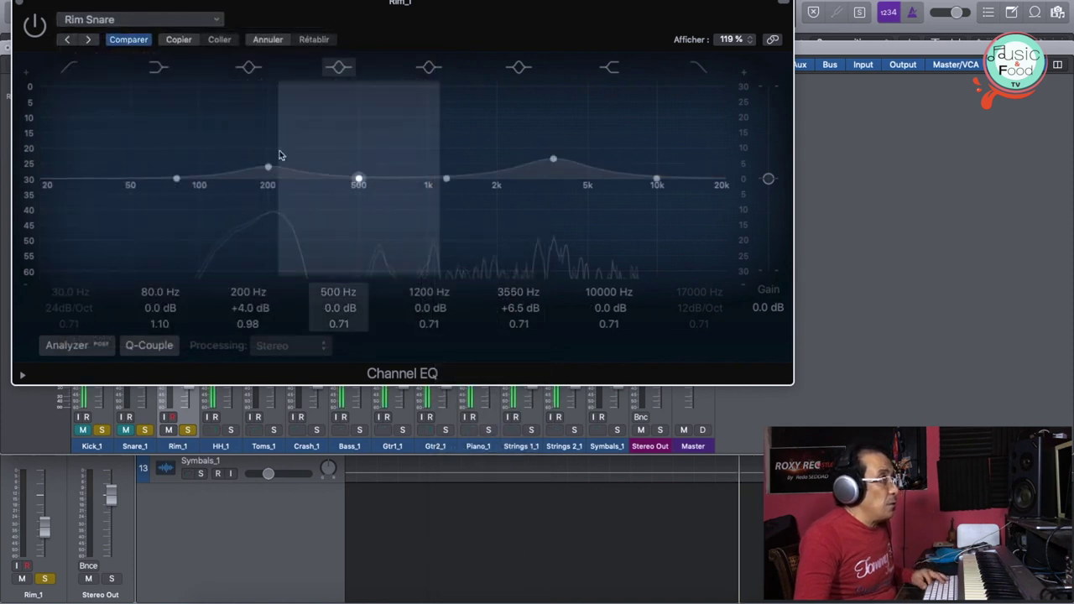
click(43, 29)
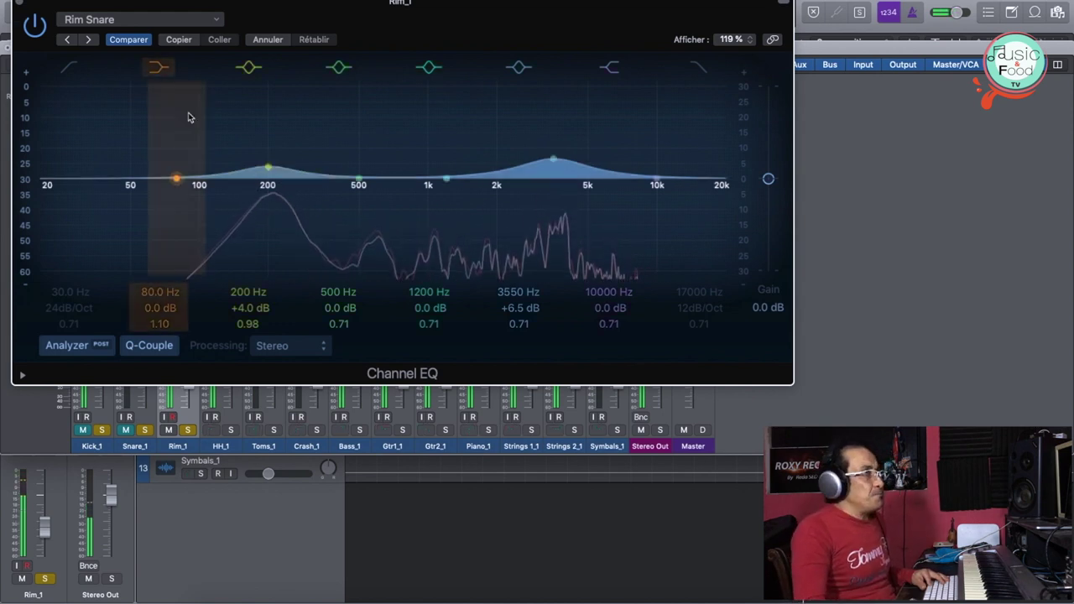
click(21, 7)
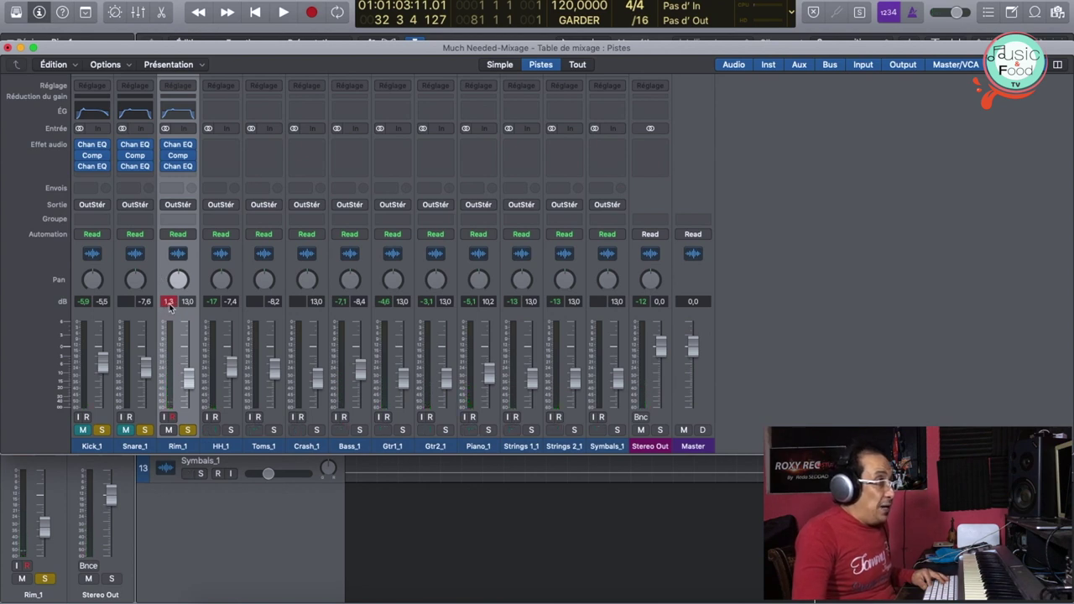
Step: Open Rim_1's Compressor beside the channel strips during playback and lower its threshold to -30.5 dB
key(space)
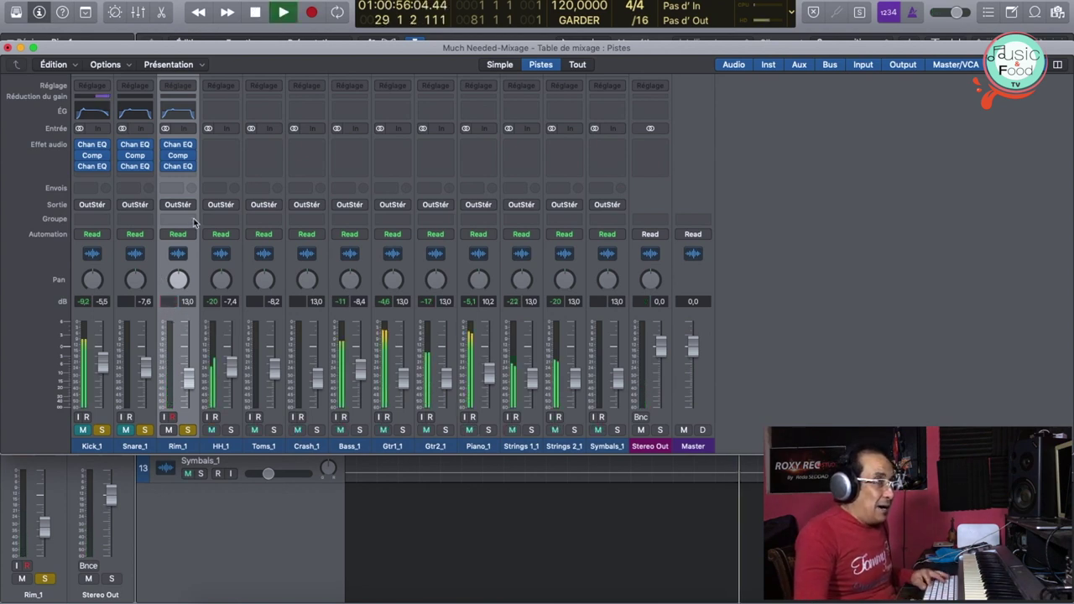
mouse_move(182, 158)
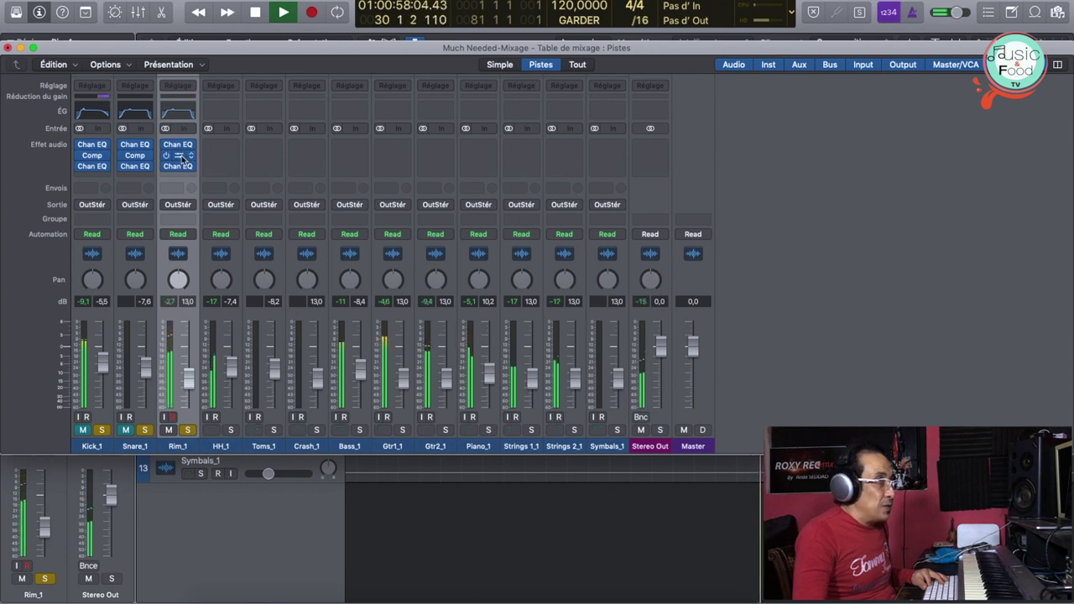
click(178, 157)
drag(301, 5, 696, 2)
mouse_move(589, 327)
drag(548, 310, 548, 323)
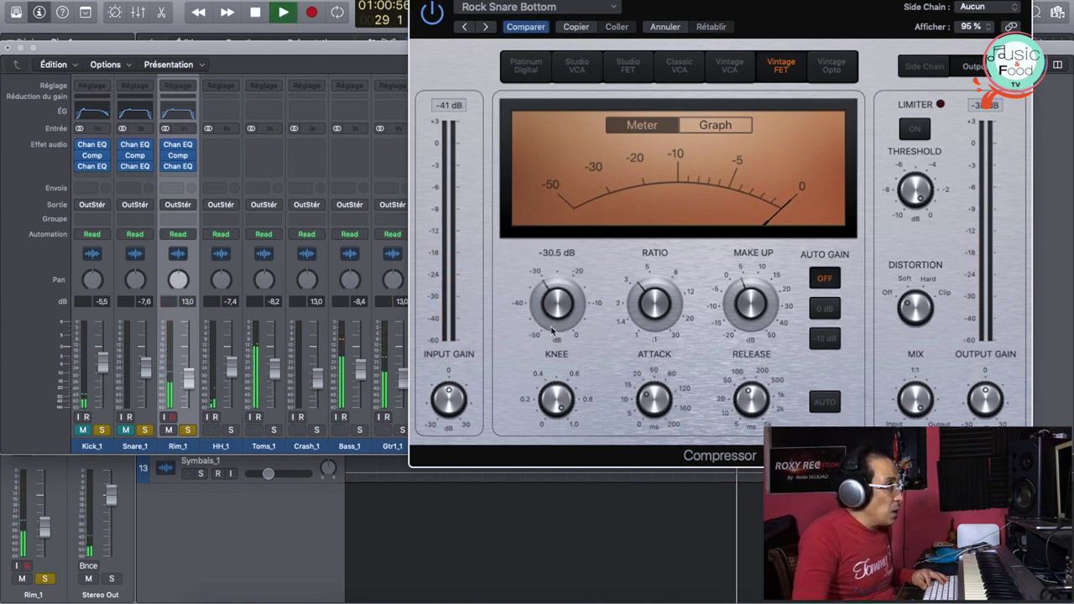
Step: Try a 2.8:1 ratio and a readjusted threshold in Rim_1's Compressor, check its attack, and stop playback
drag(656, 304, 662, 274)
drag(659, 310, 656, 325)
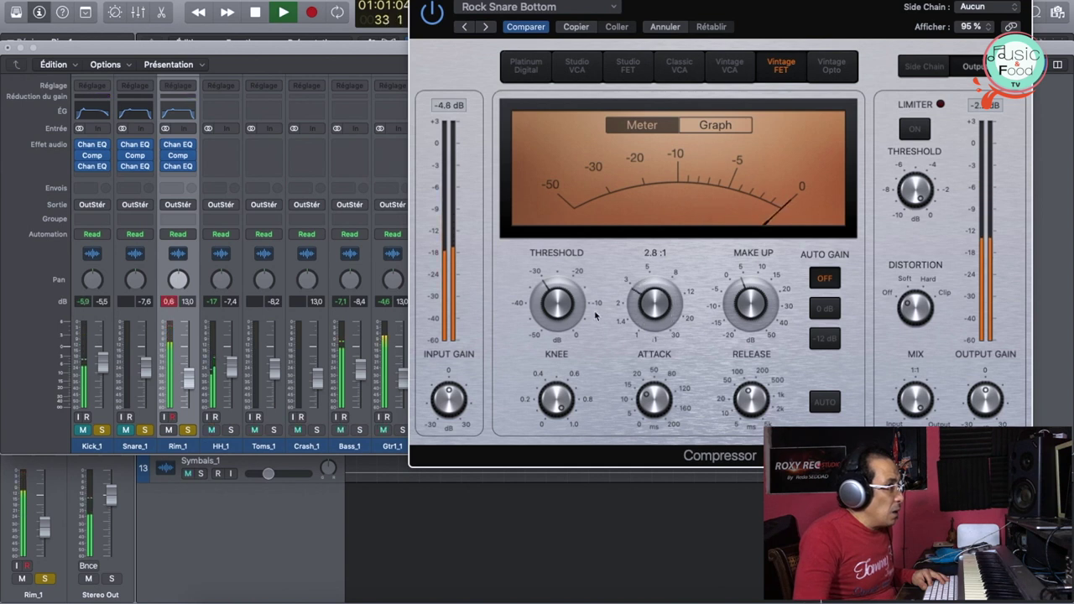
drag(566, 320, 552, 307)
click(654, 403)
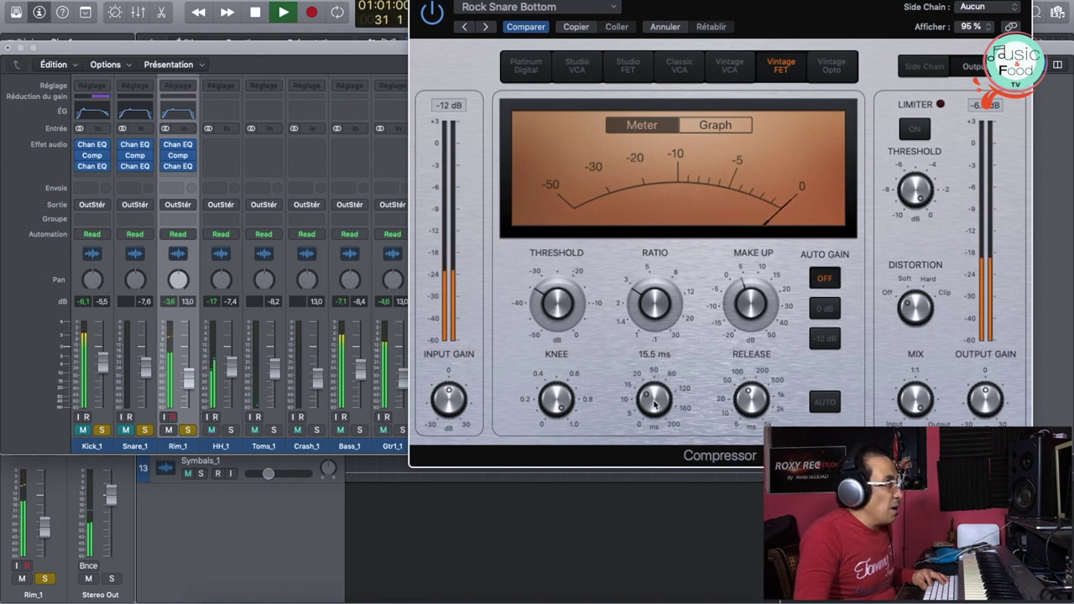
key(space)
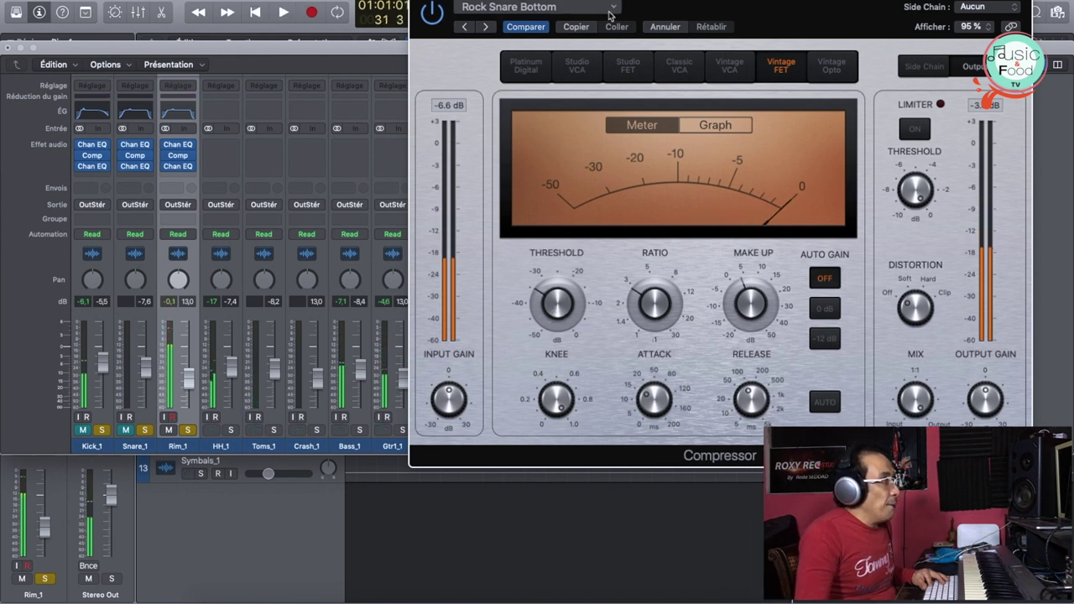
Step: Load the Drum Mix drum preset in Rim_1's Compressor and restart playback
click(613, 7)
mouse_move(529, 256)
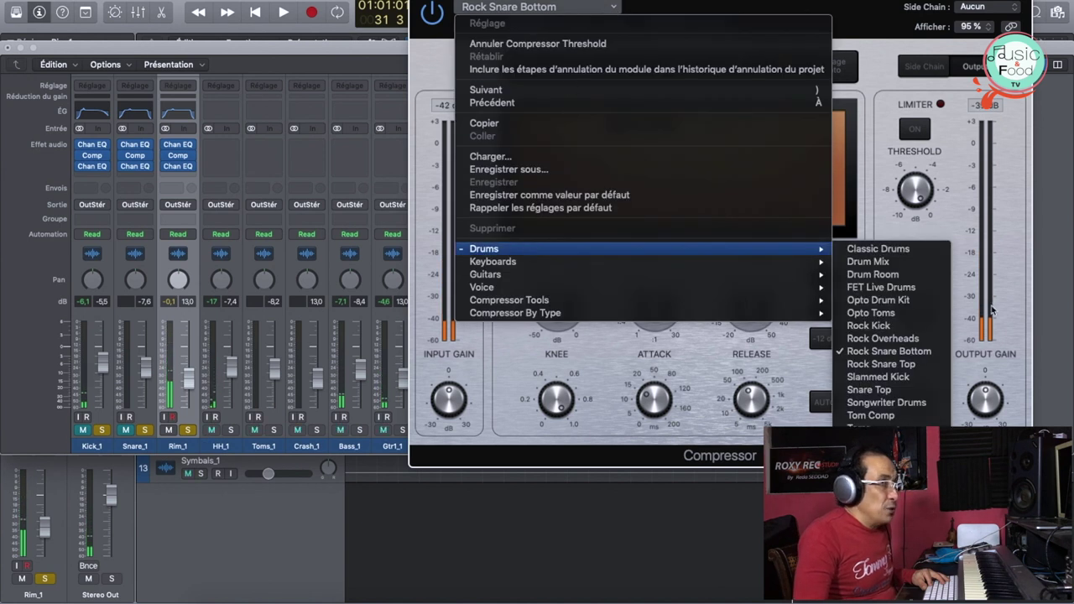
click(893, 263)
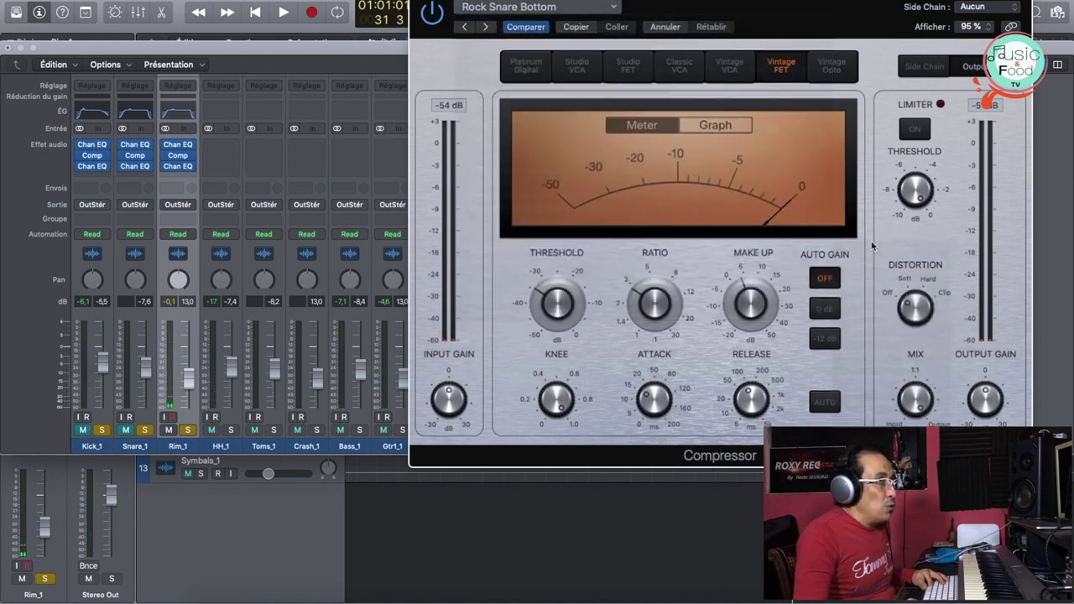
key(space)
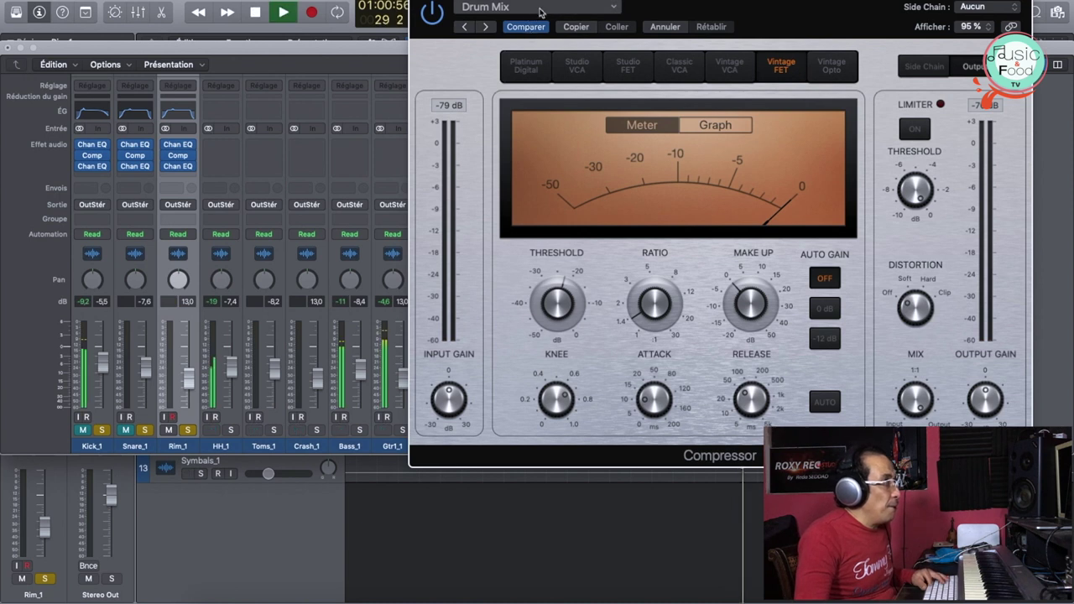
Step: Set the threshold of Rim_1's Compressor to about -25 dB during playback, then stop and close its window
mouse_move(567, 303)
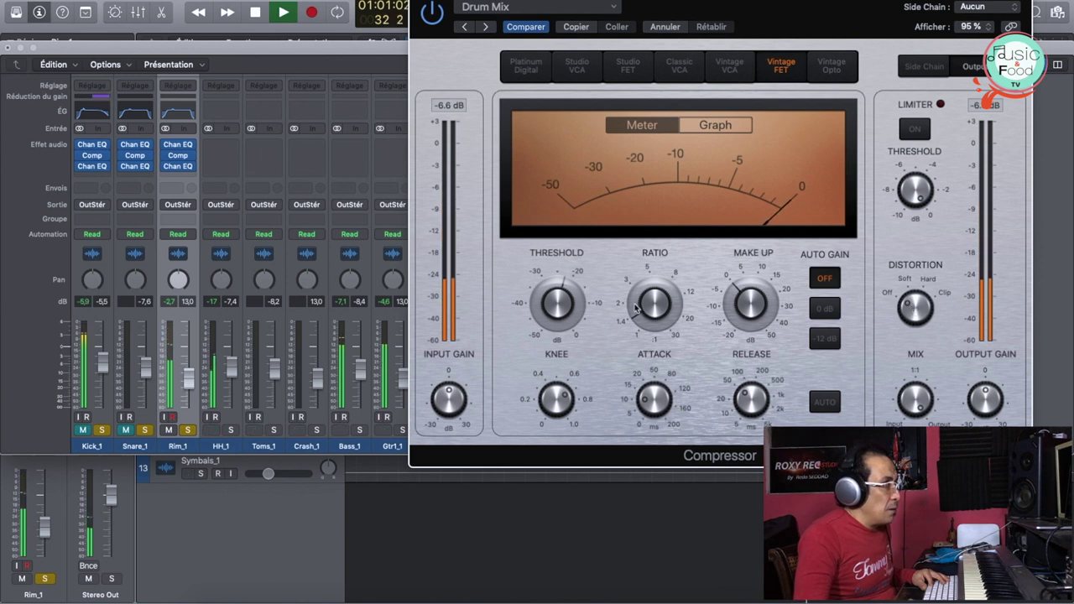
drag(563, 301, 565, 316)
key(space)
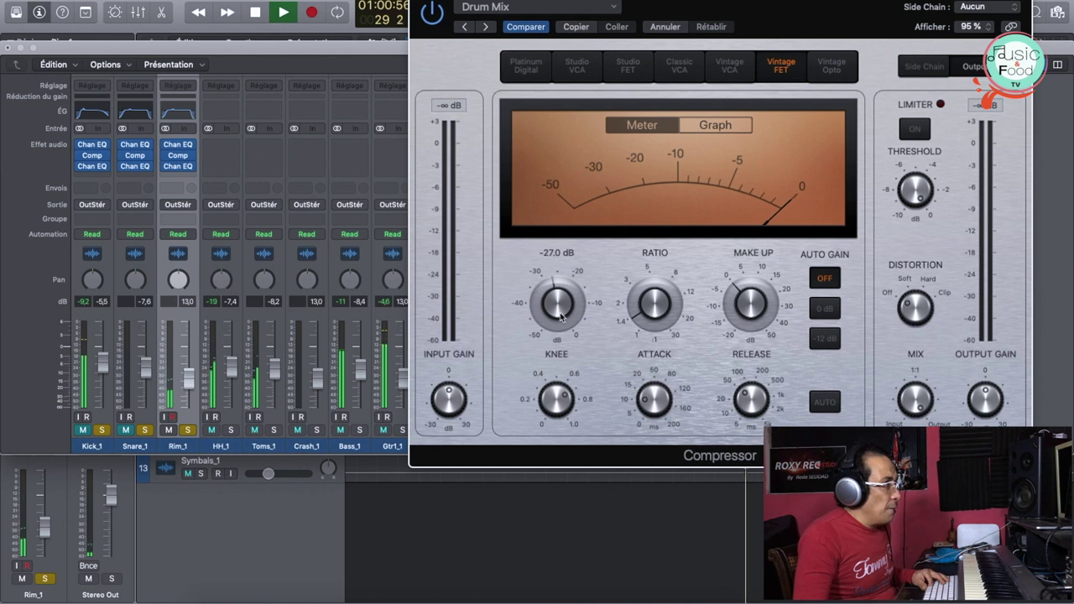
drag(562, 316, 560, 308)
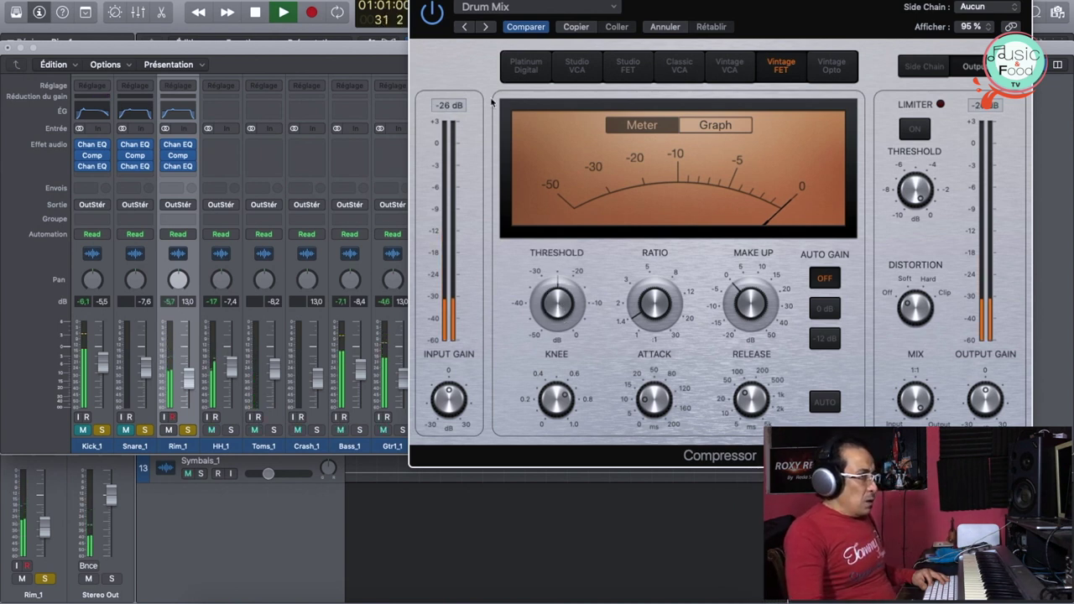
key(space)
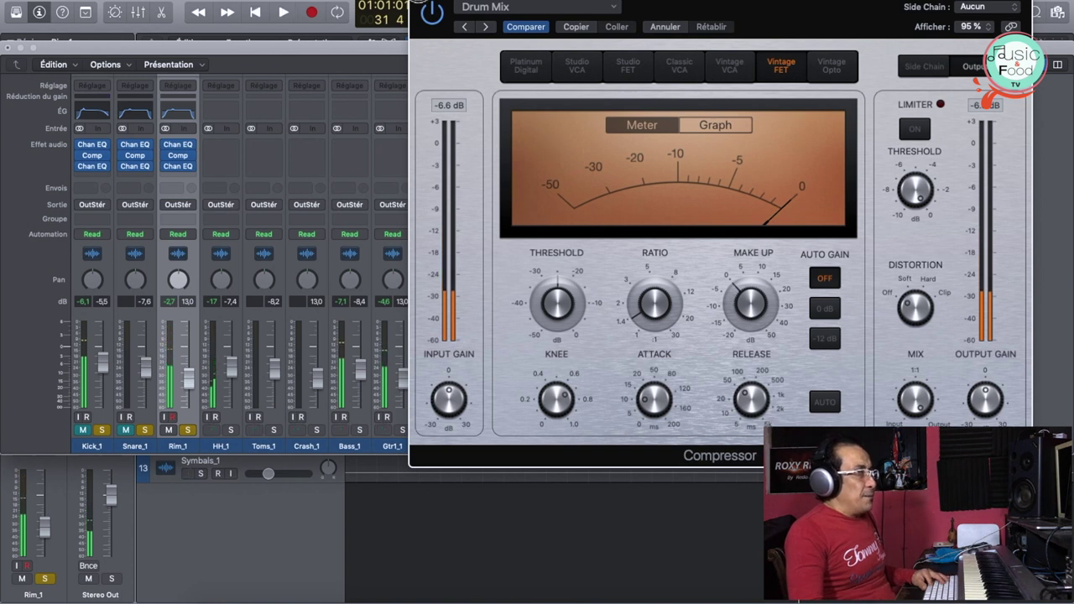
key(super+w)
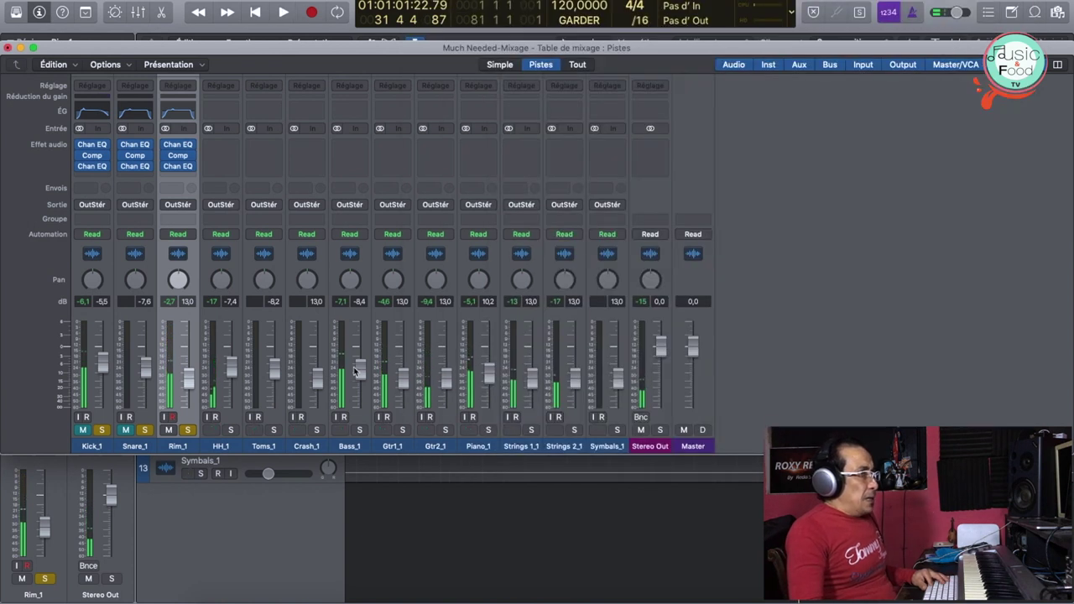
Step: Select the HH_1 channel, start playback and add a Channel EQ to it
click(221, 446)
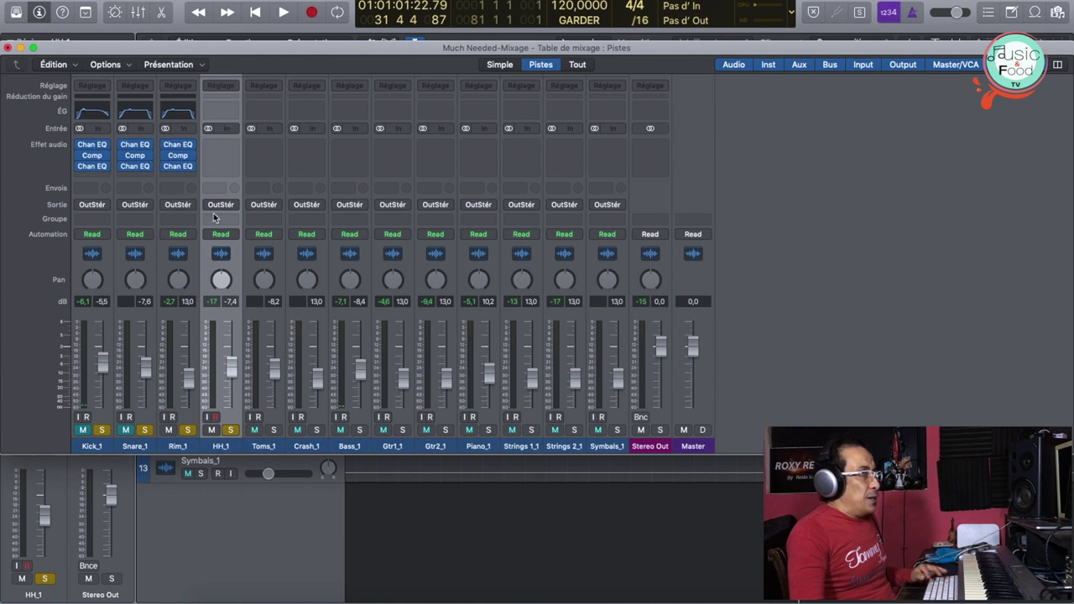
key(space)
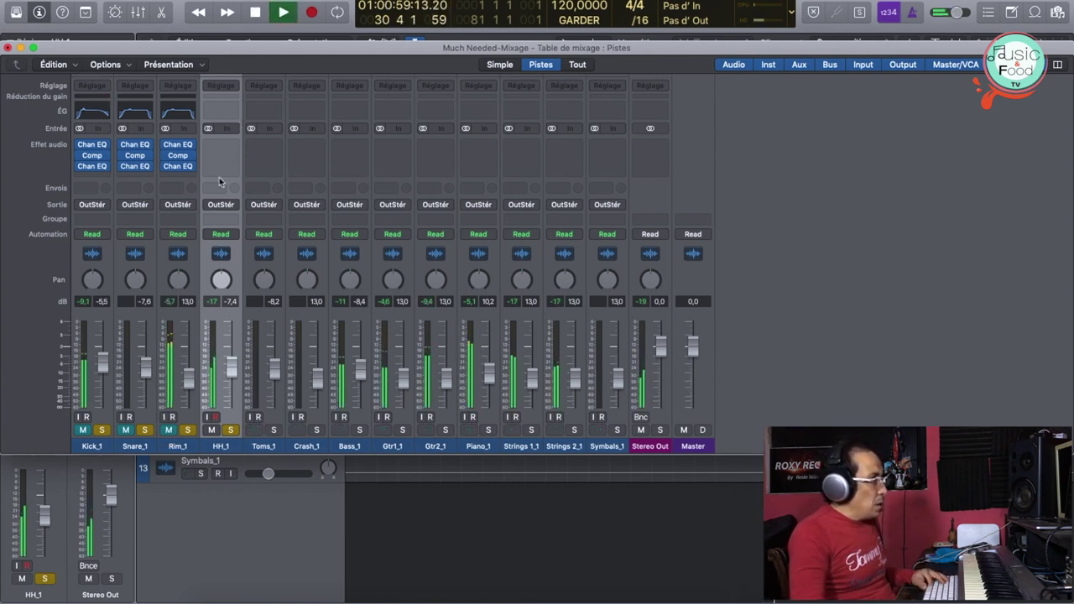
double_click(219, 112)
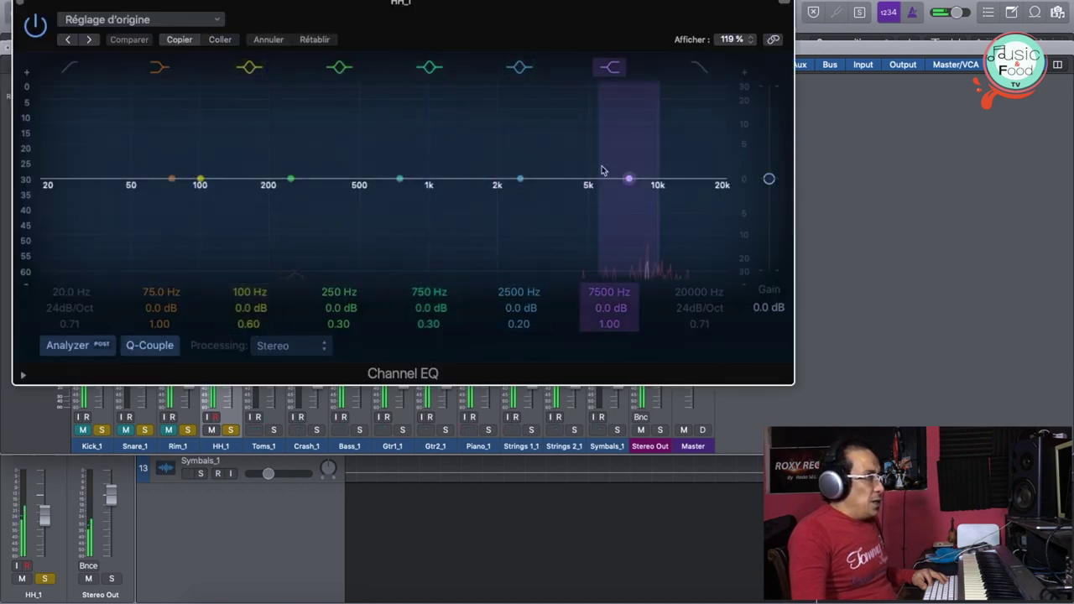
Step: Enable HH_1's low cut at 1200 Hz, raise its high shelf by 3.5 dB at 6900 Hz, and close the EQ
click(69, 74)
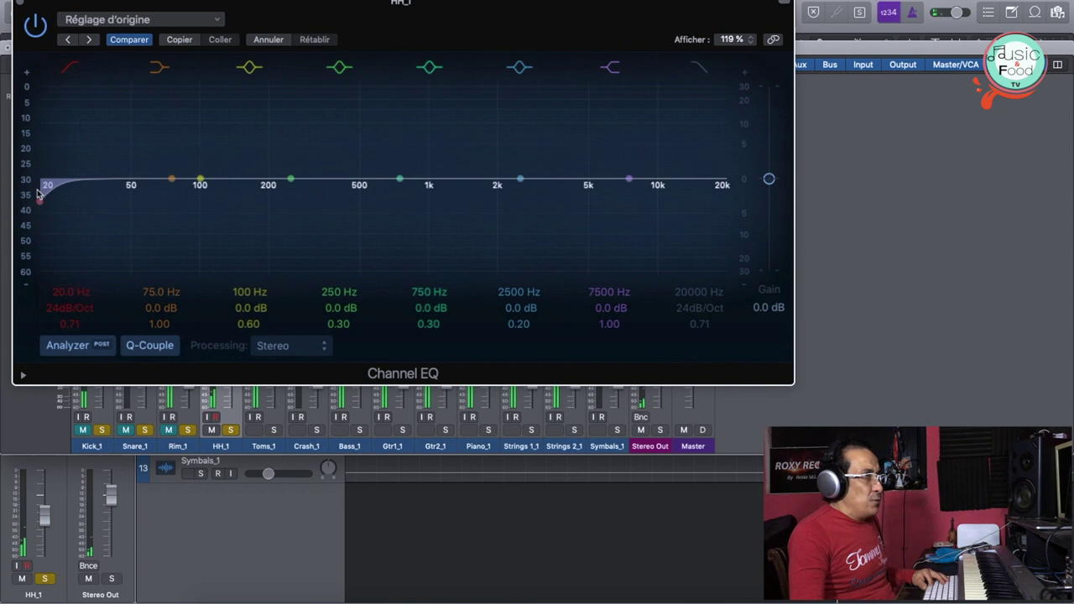
drag(47, 196, 498, 197)
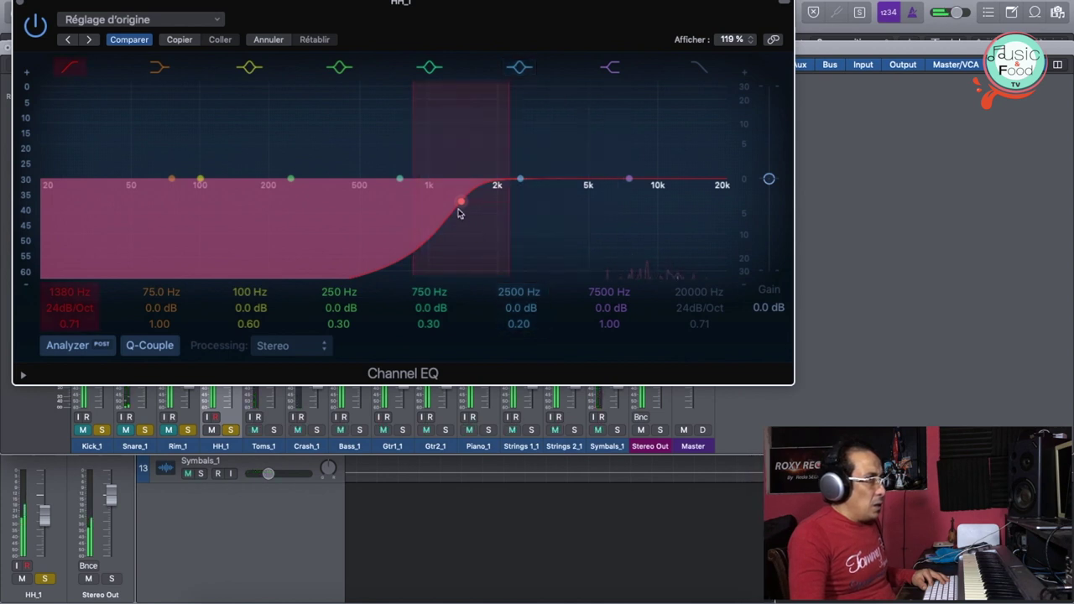
drag(461, 201, 430, 201)
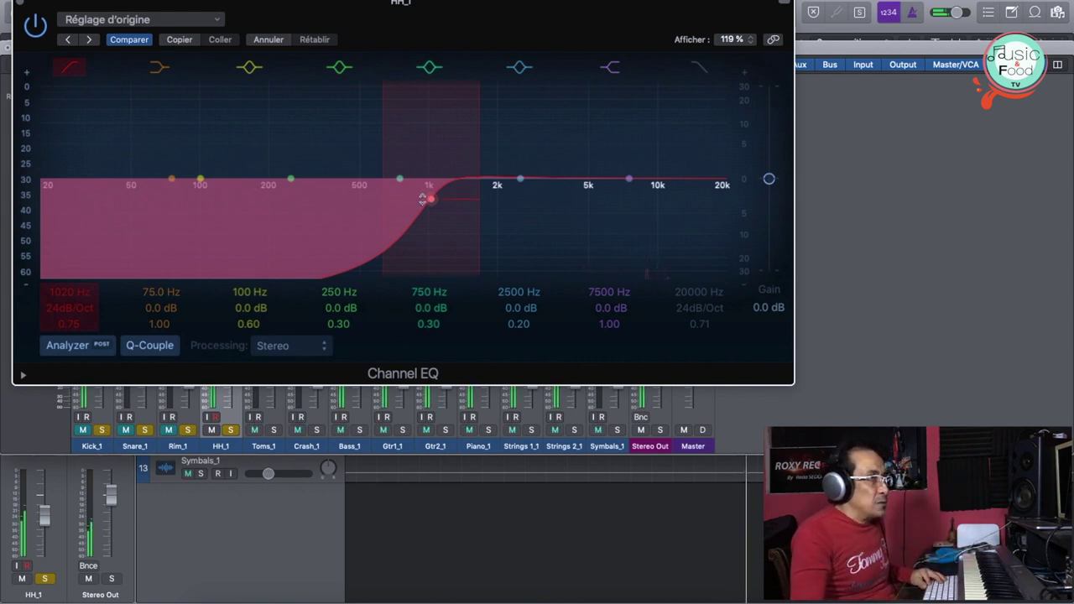
drag(432, 198, 448, 201)
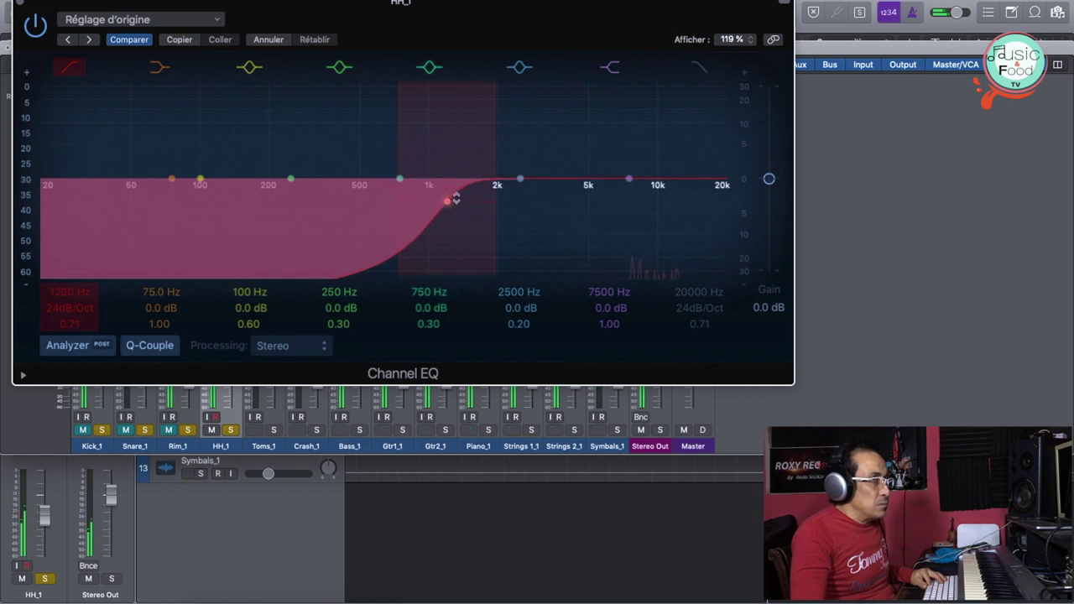
drag(624, 177, 617, 165)
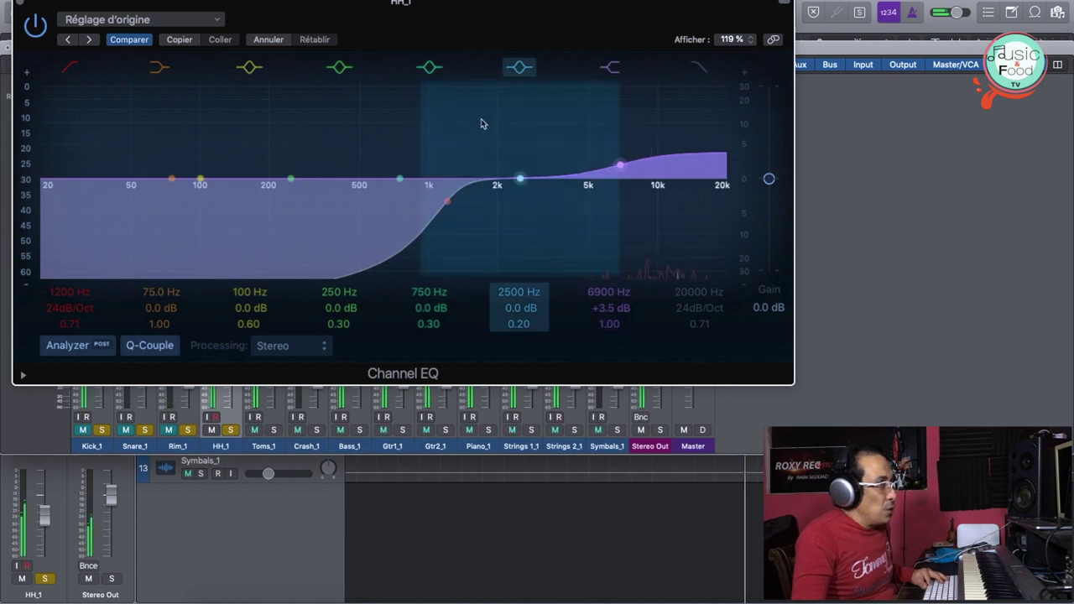
click(20, 5)
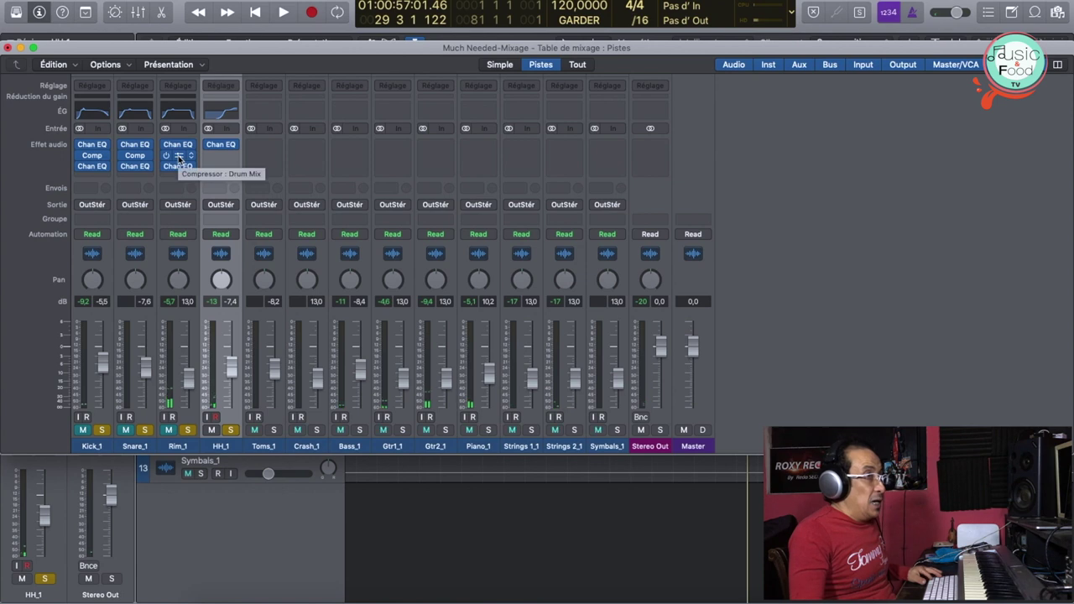
Step: Copy Rim_1's Compressor to HH_1, load the Rock Overheads preset in the copy and start playback
drag(178, 158, 222, 161)
click(221, 157)
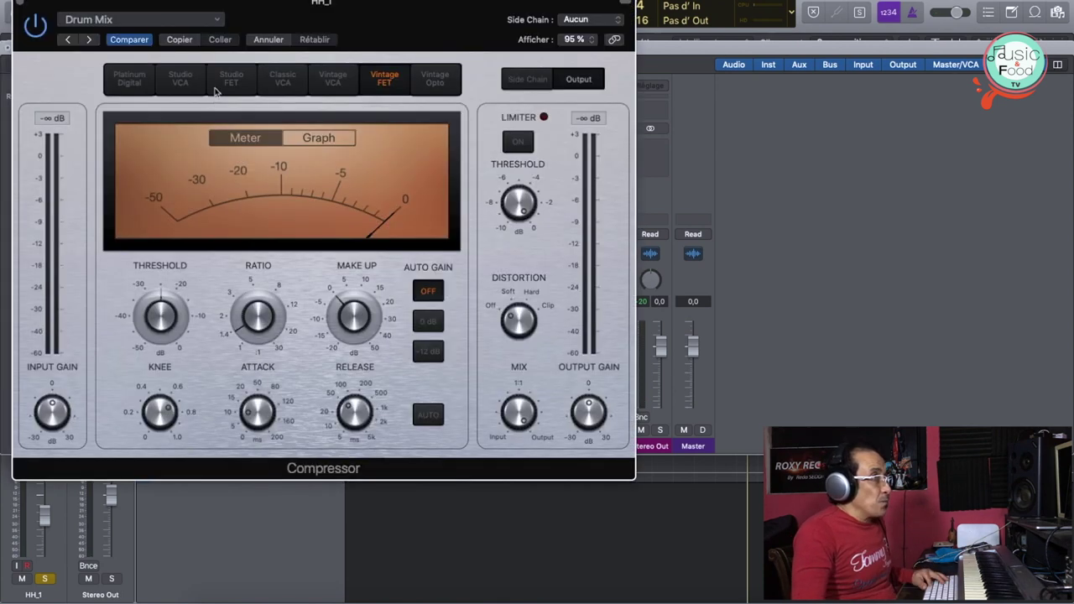
click(189, 19)
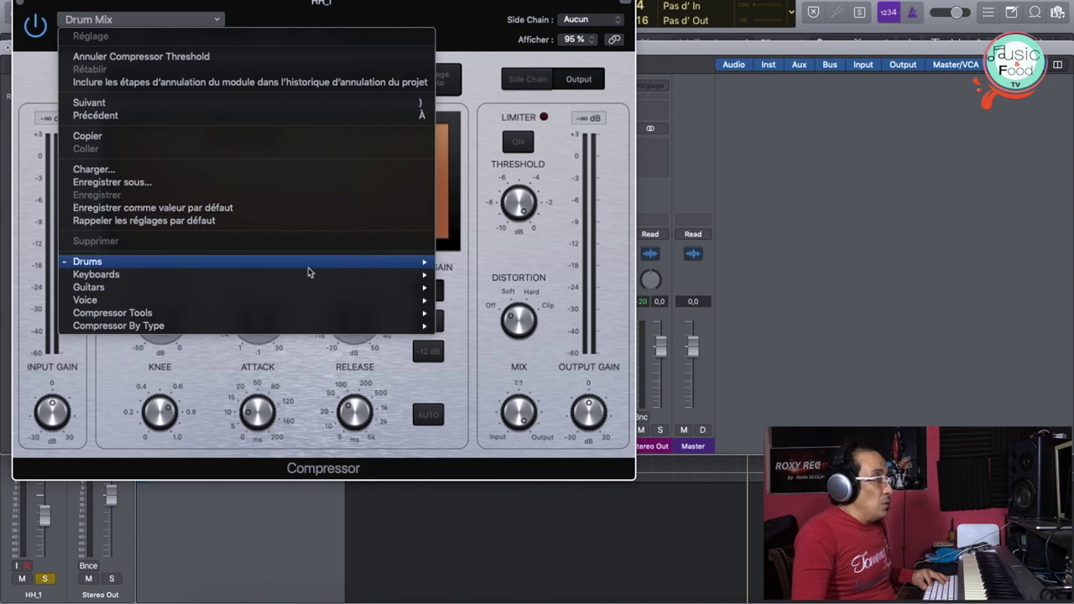
mouse_move(312, 268)
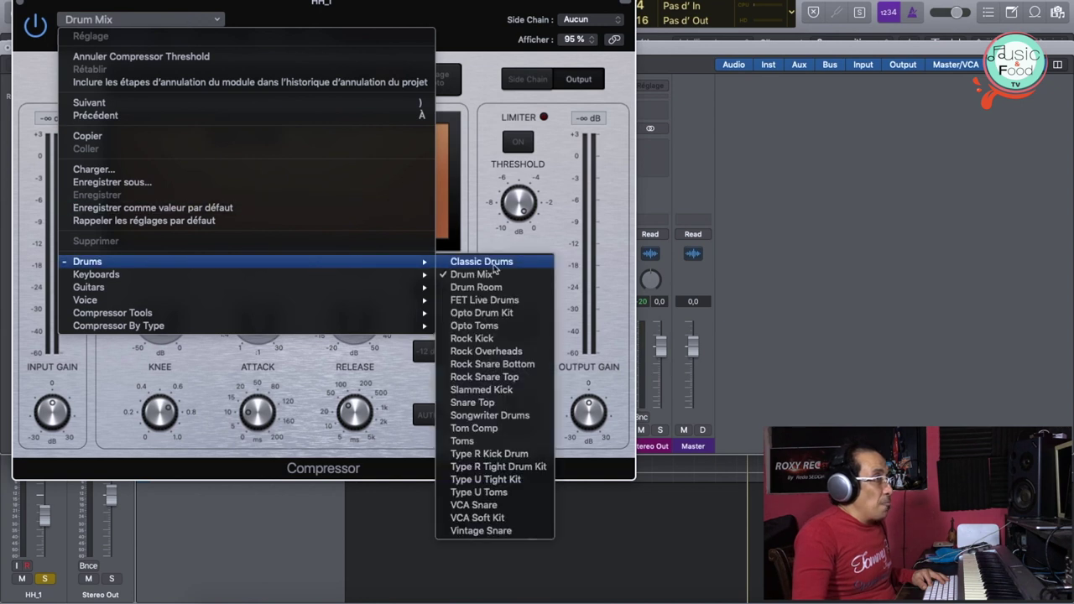
click(495, 351)
key(space)
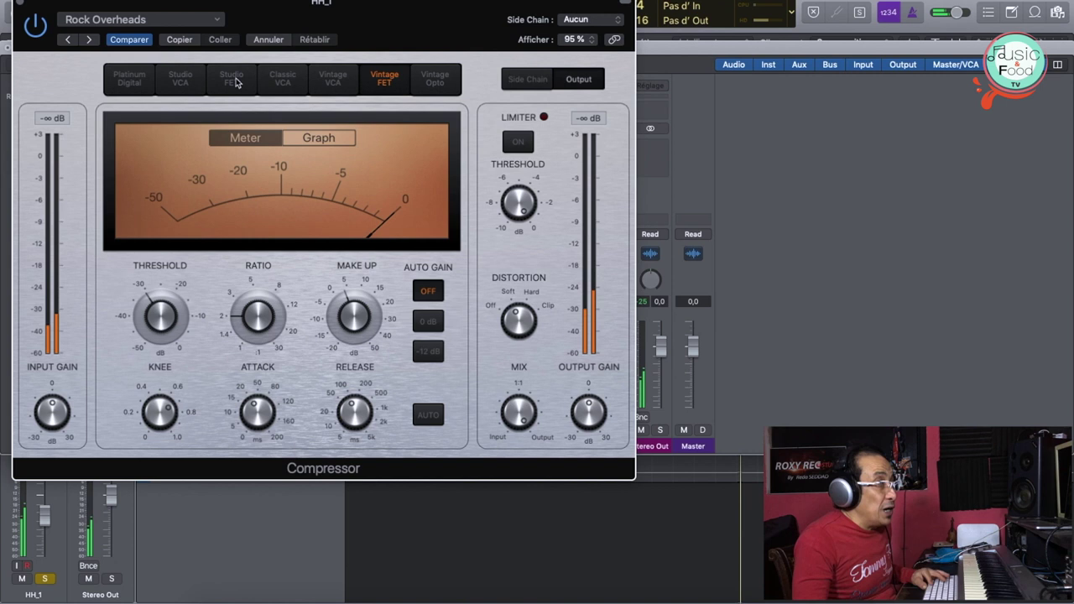
Step: Try a make-up gain of 0.5 dB and a different distortion amount in HH_1's Compressor beside the channel strips
drag(225, 7, 462, 16)
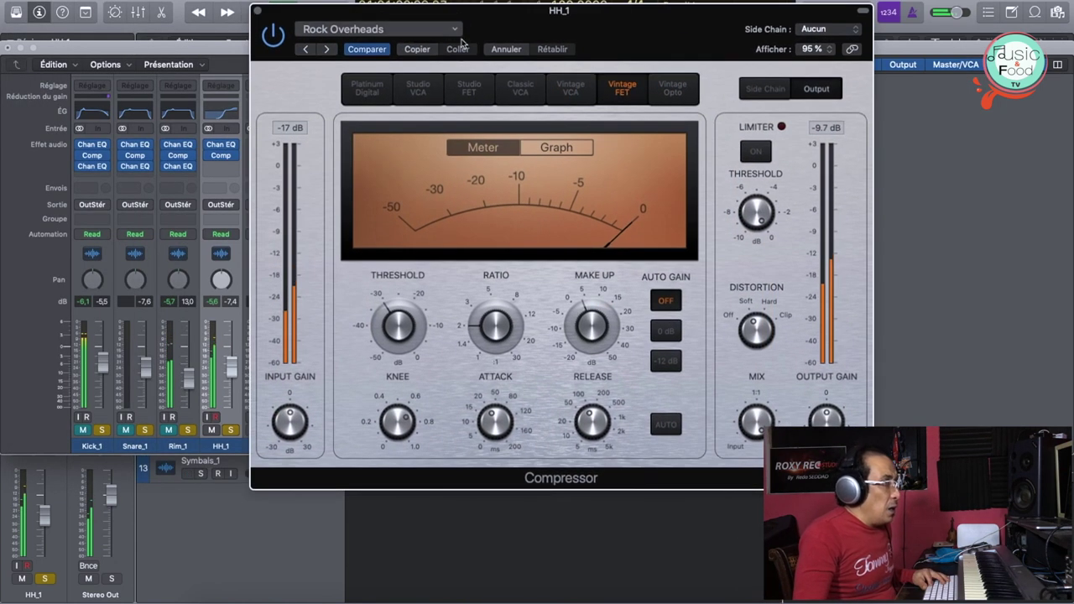
drag(594, 329, 592, 336)
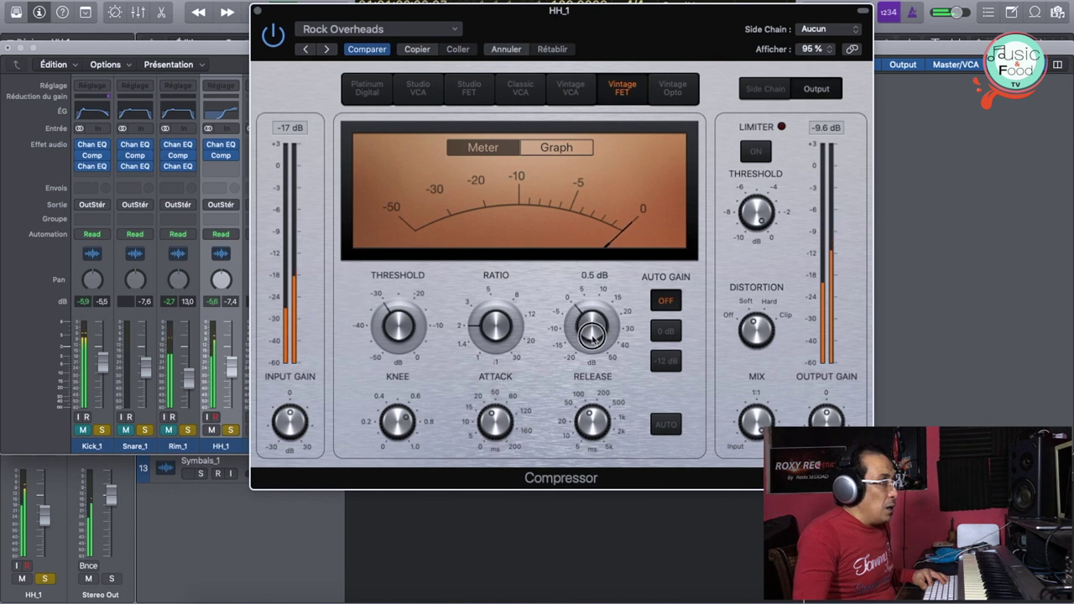
drag(754, 329, 742, 375)
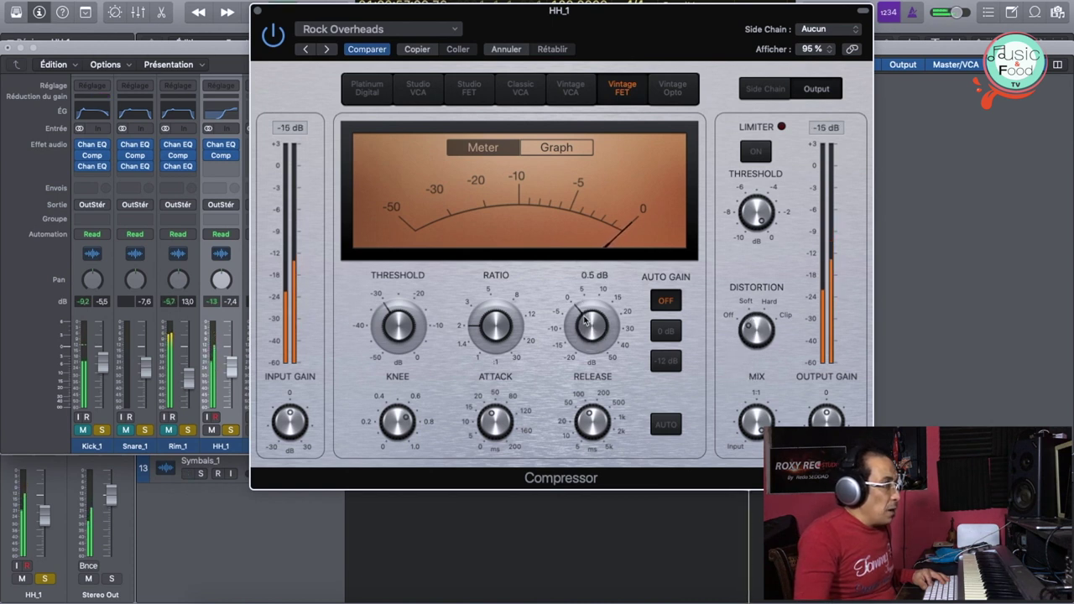
Step: Load the Classic Drums preset in HH_1's Compressor
click(418, 25)
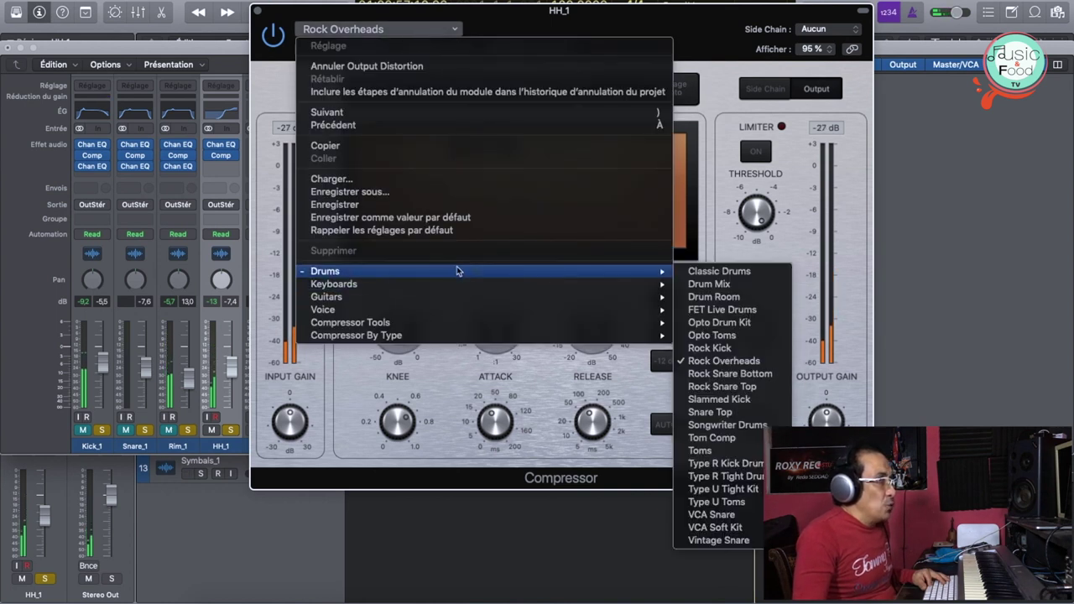
mouse_move(655, 273)
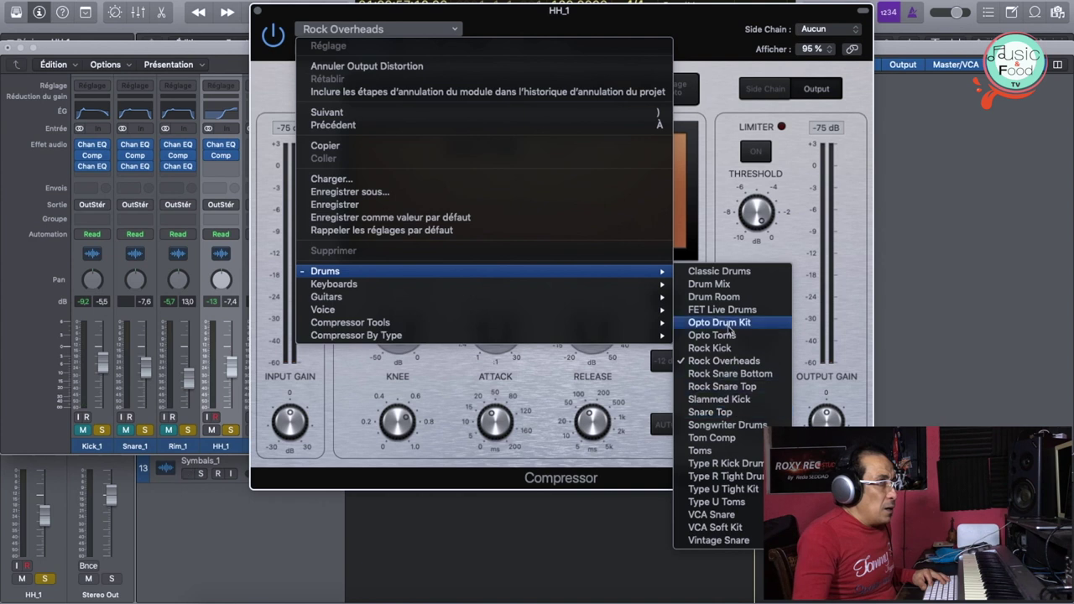
key(Escape)
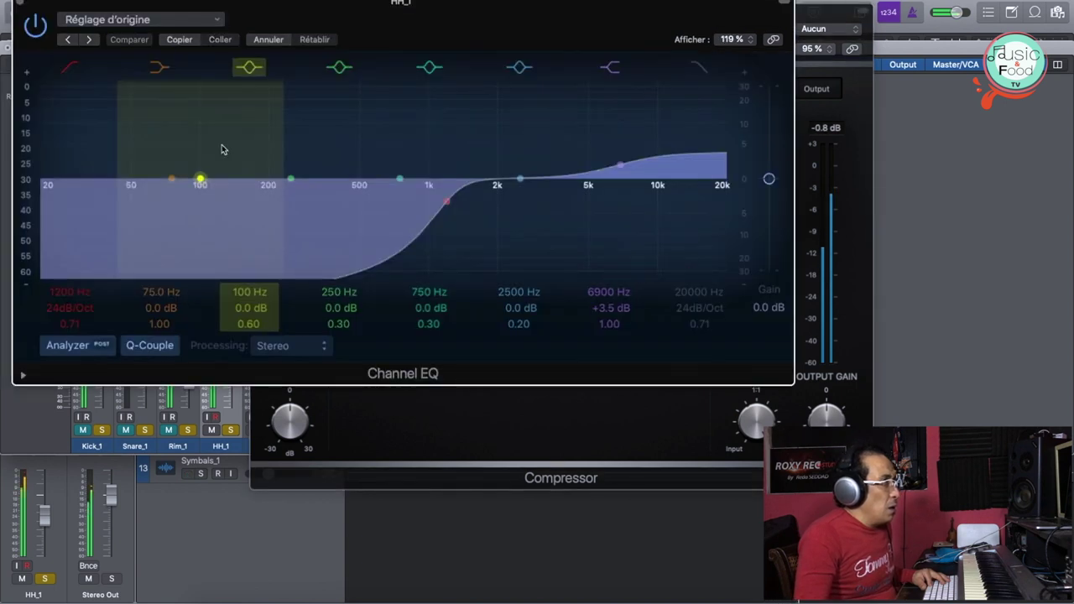
Step: Flatten the high shelf in HH_1's Channel EQ to 0.0 dB at 7200 Hz and close the EQ and Compressor windows
click(220, 144)
drag(644, 166, 627, 183)
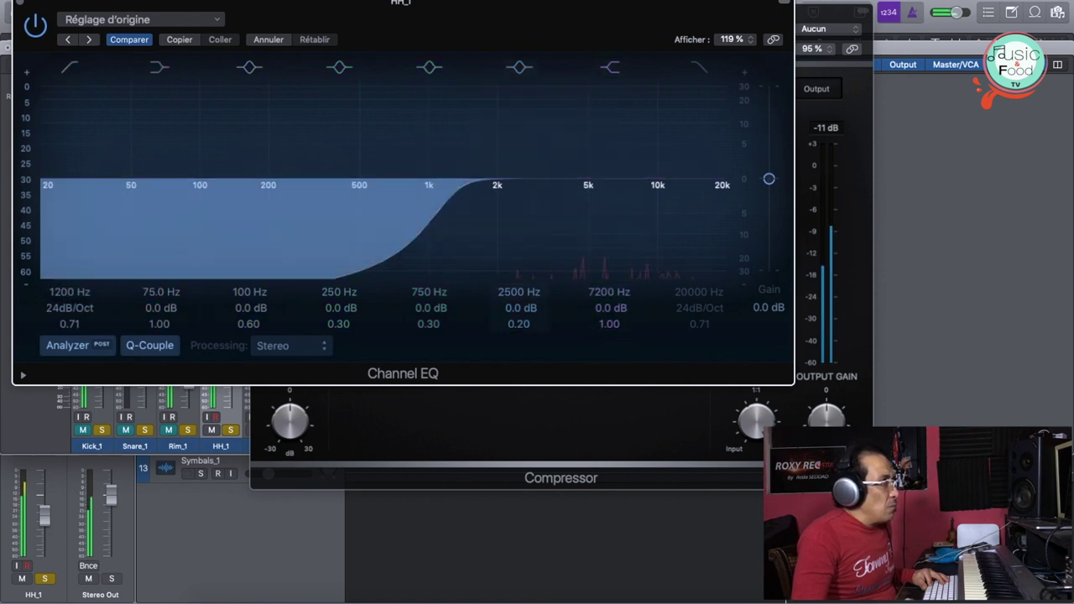
click(23, 2)
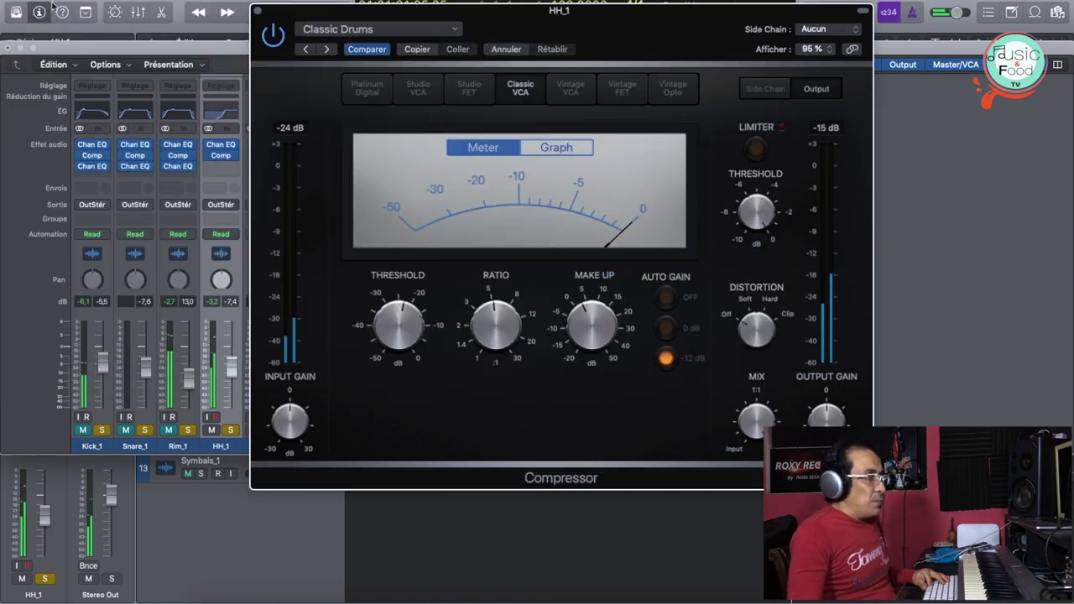
click(258, 11)
Step: Select and solo Toms_1, set the cycle range from bar 33 to bar 35 over the tom fill, and start playback
click(243, 439)
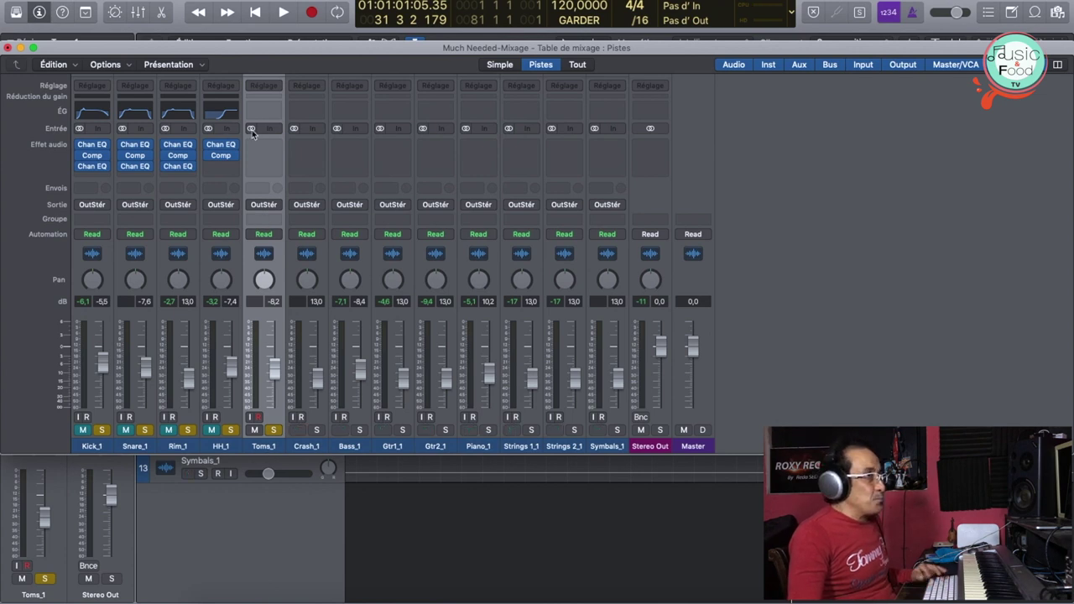
drag(311, 48, 319, 240)
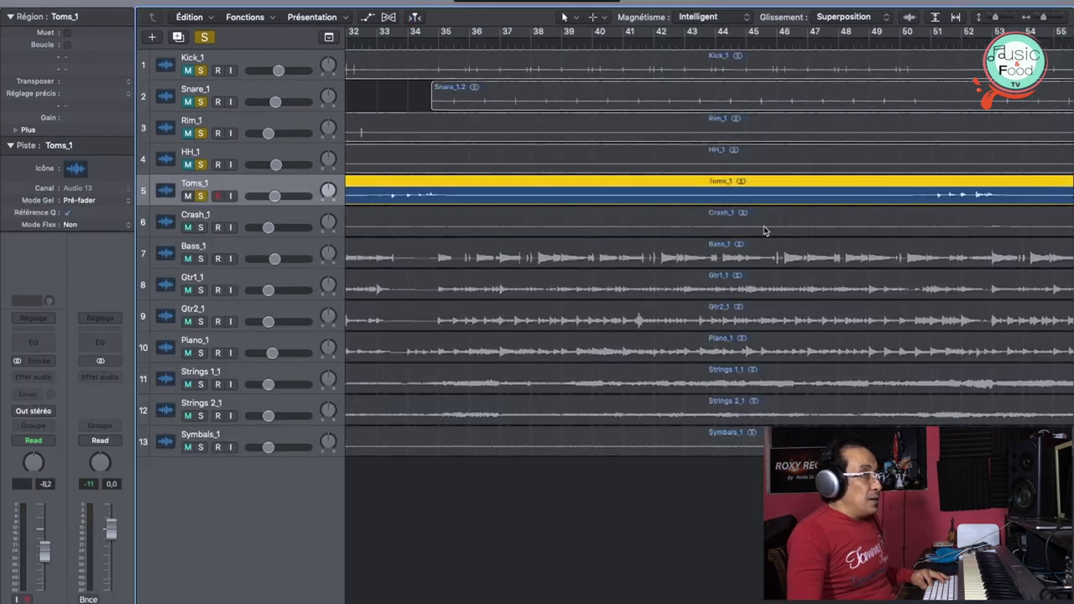
scroll(448, 91, left, 4)
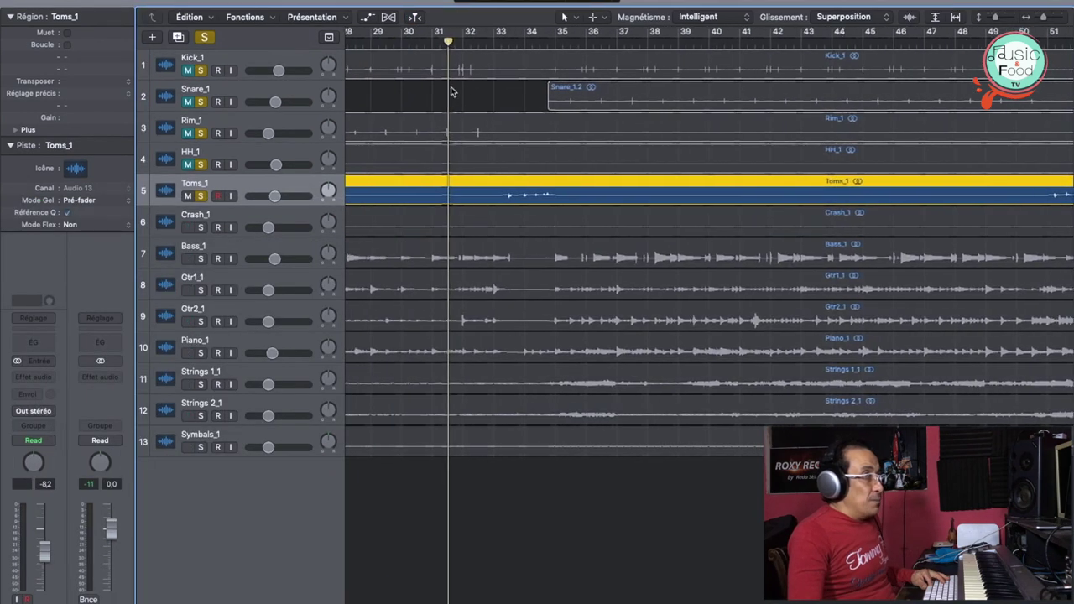
drag(509, 33, 570, 38)
key(space)
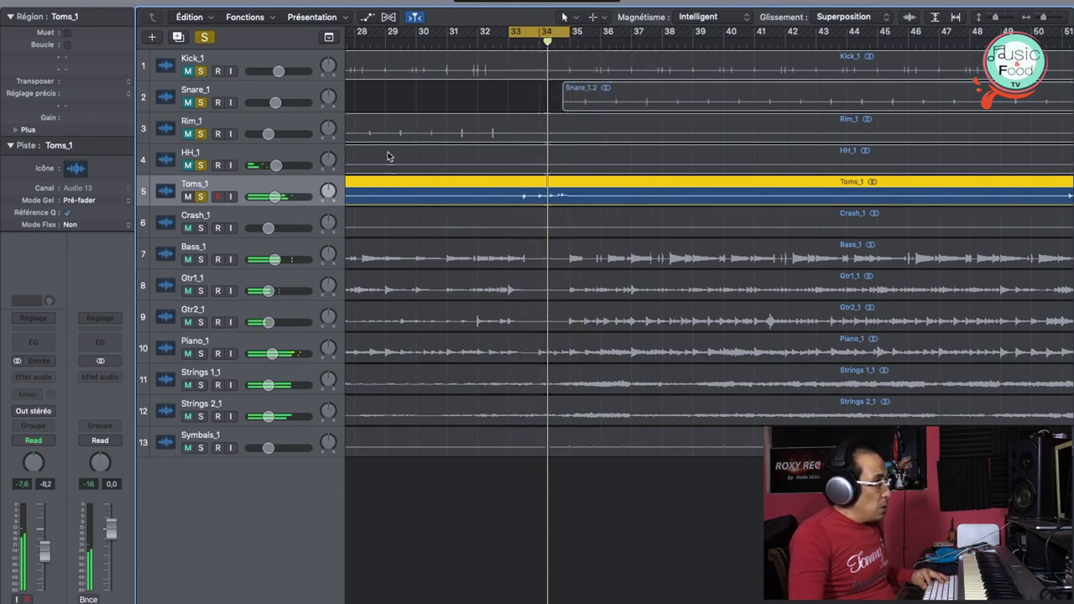
Step: Add a Channel EQ to Toms_1 and enable its low cut at 45 Hz
key(super+2)
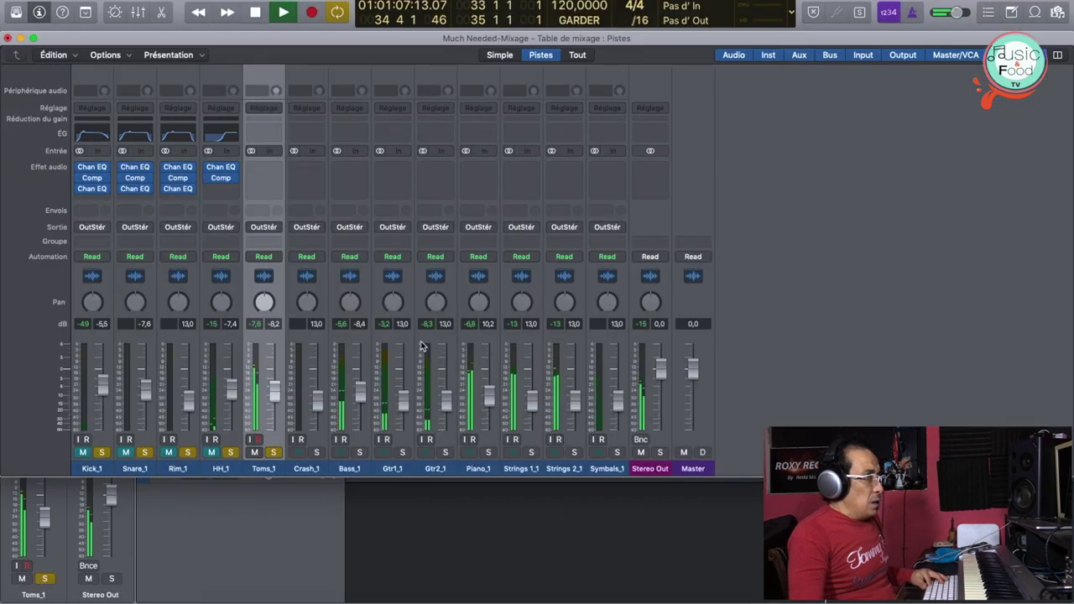
click(264, 132)
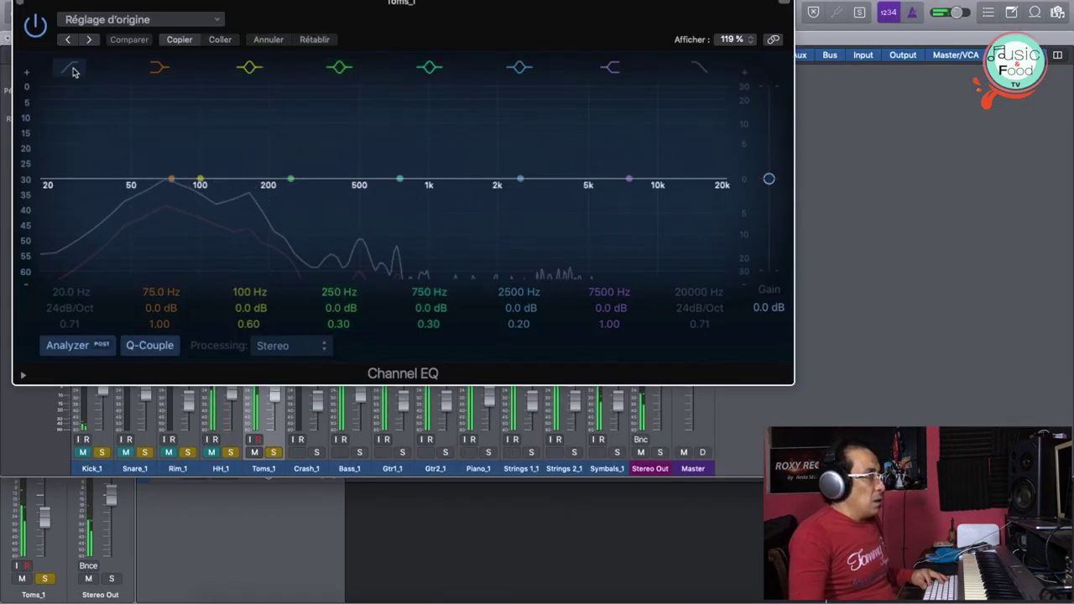
click(72, 68)
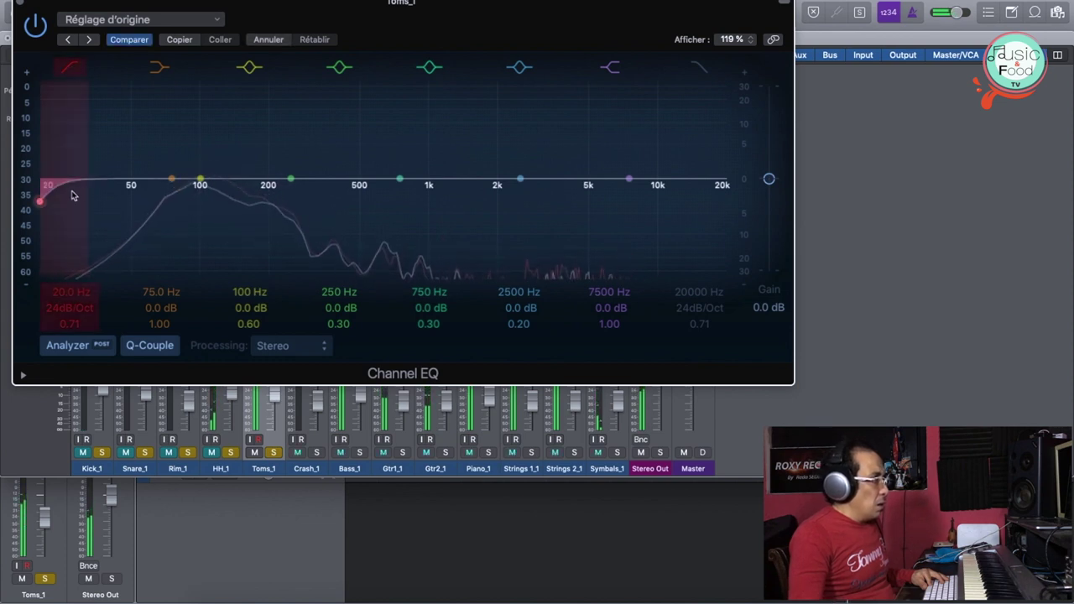
drag(63, 189, 155, 180)
Step: Enable the high cut at 5200 Hz in Toms_1's Channel EQ and close the EQ window
click(698, 67)
drag(718, 195, 597, 204)
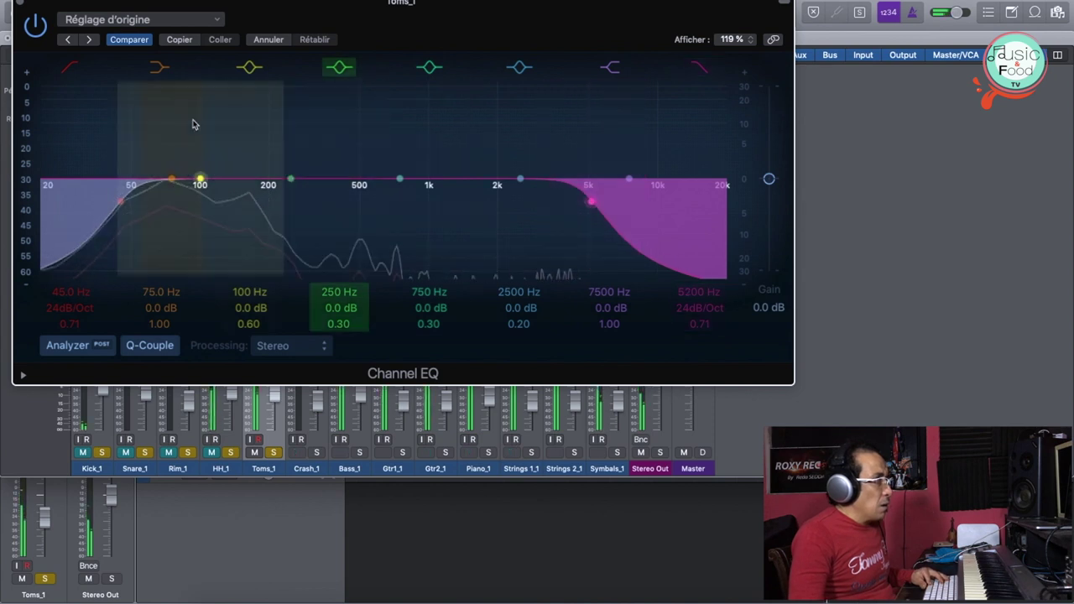
click(35, 27)
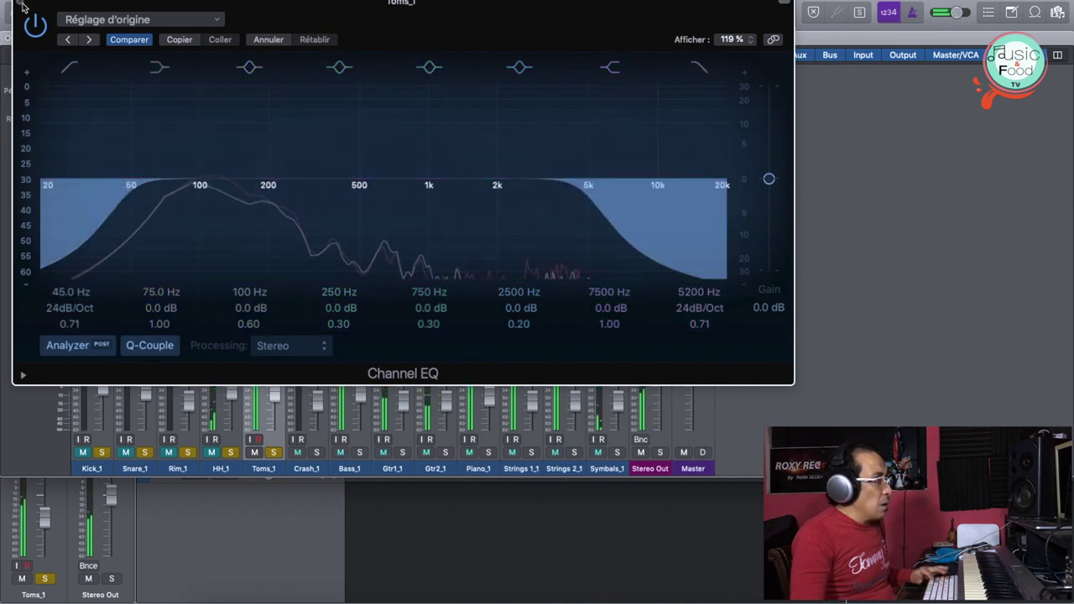
click(22, 4)
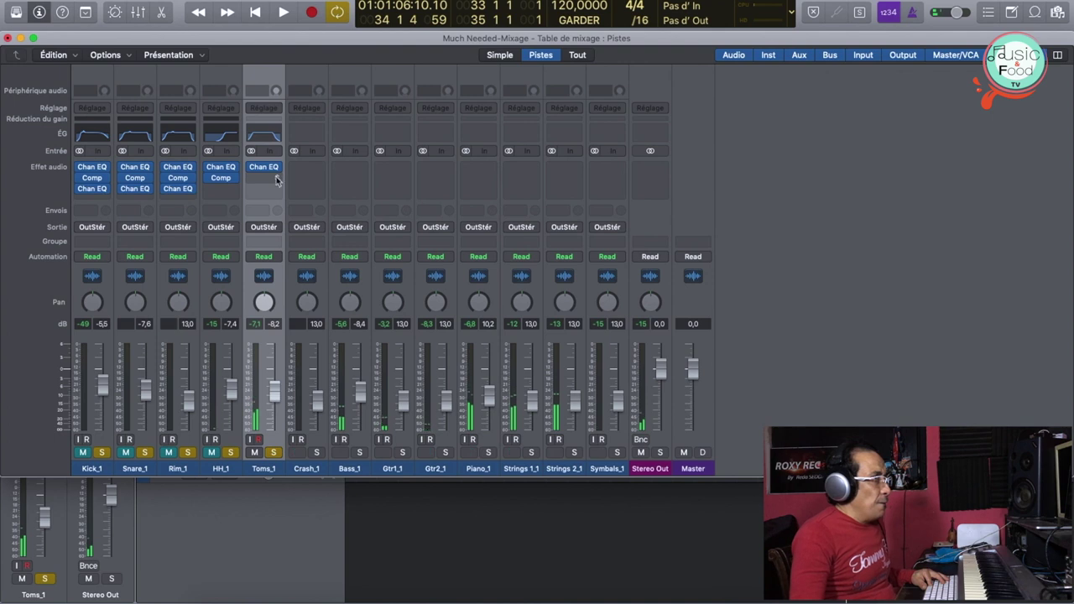
Step: Copy HH_1's Compressor to Toms_1 and open the copy beside the channel strips to audition it
drag(222, 179, 265, 184)
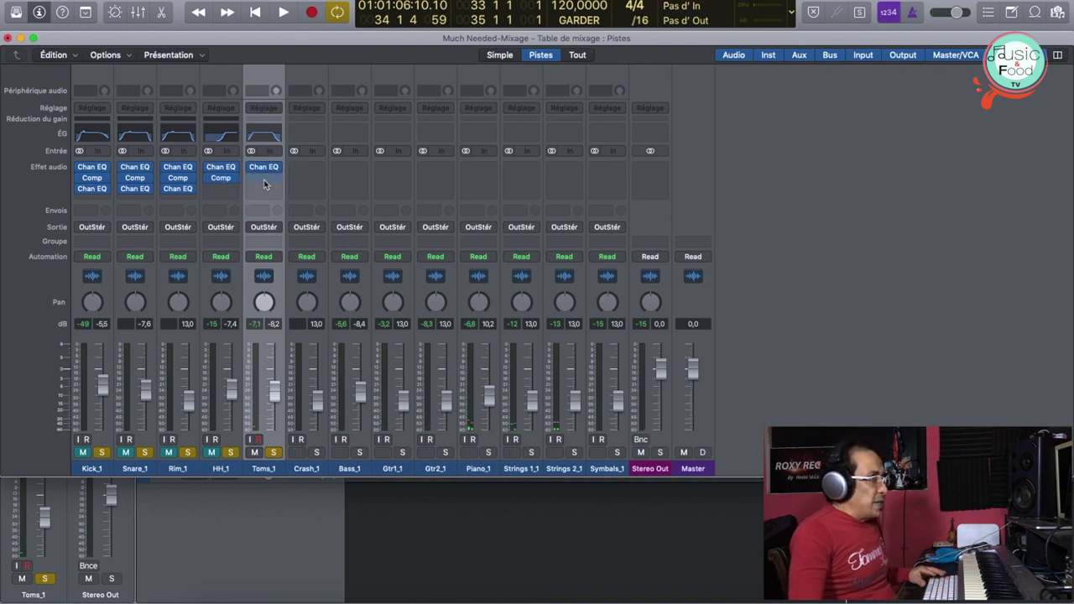
click(264, 182)
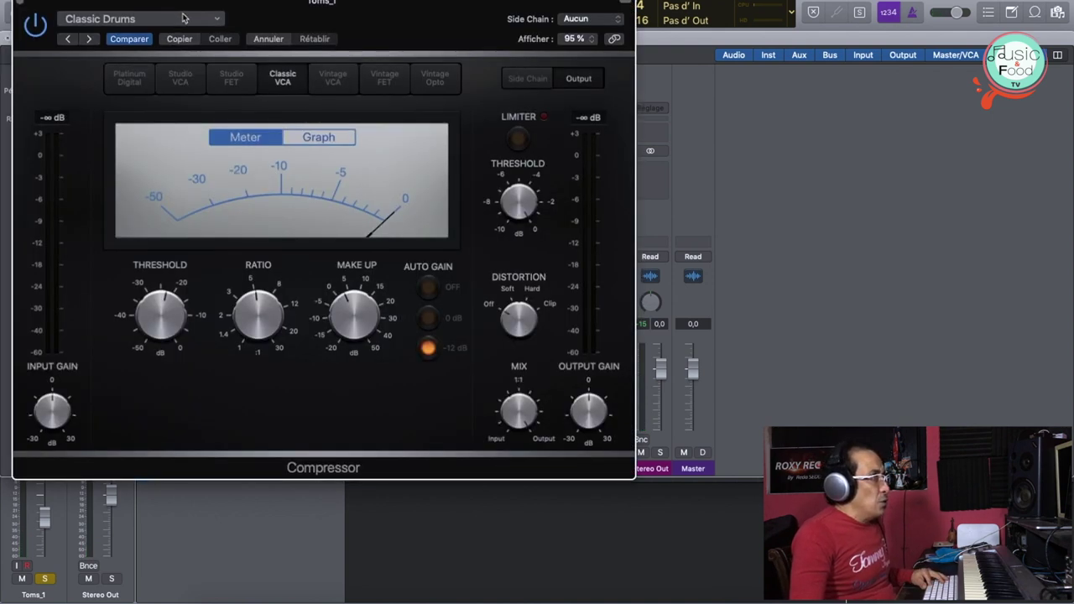
drag(361, 10, 643, 58)
mouse_move(625, 363)
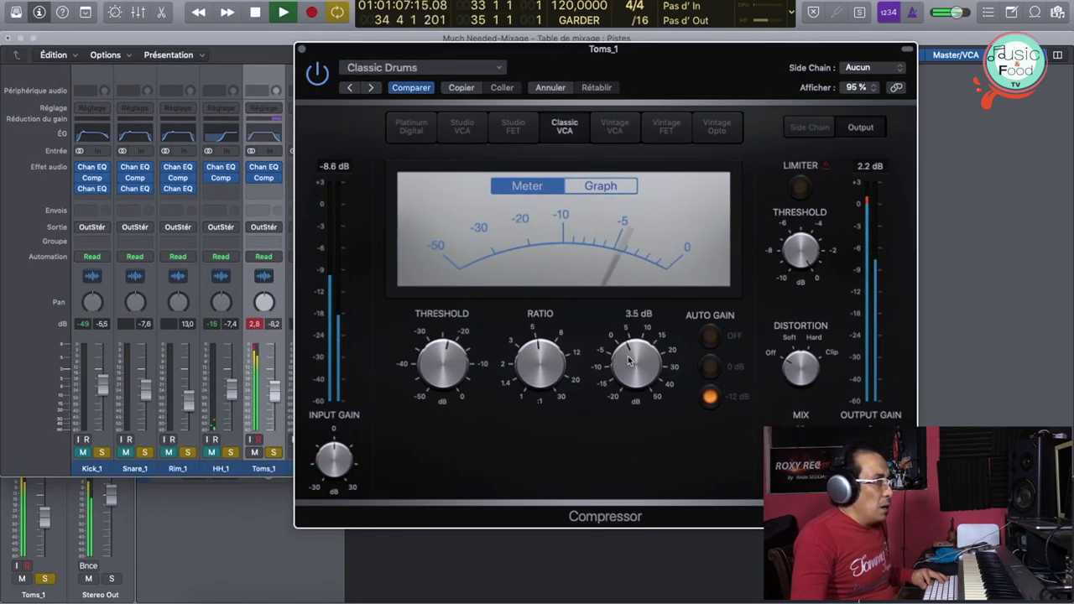
key(space)
Step: Try the Drum Mix preset in Toms_1's Compressor and audition it on the looped tom fill
click(420, 67)
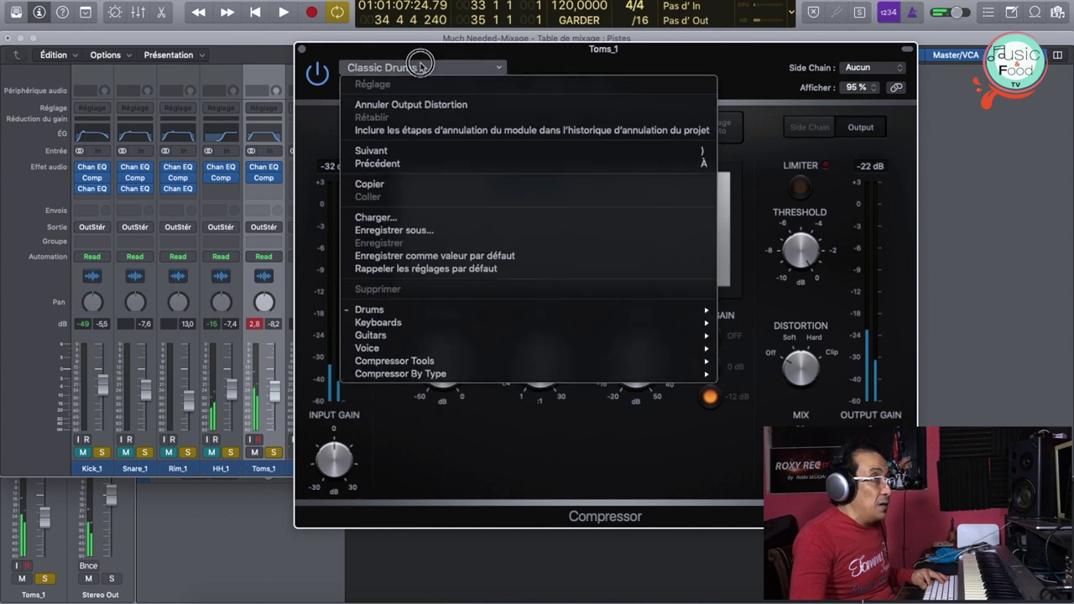
mouse_move(652, 309)
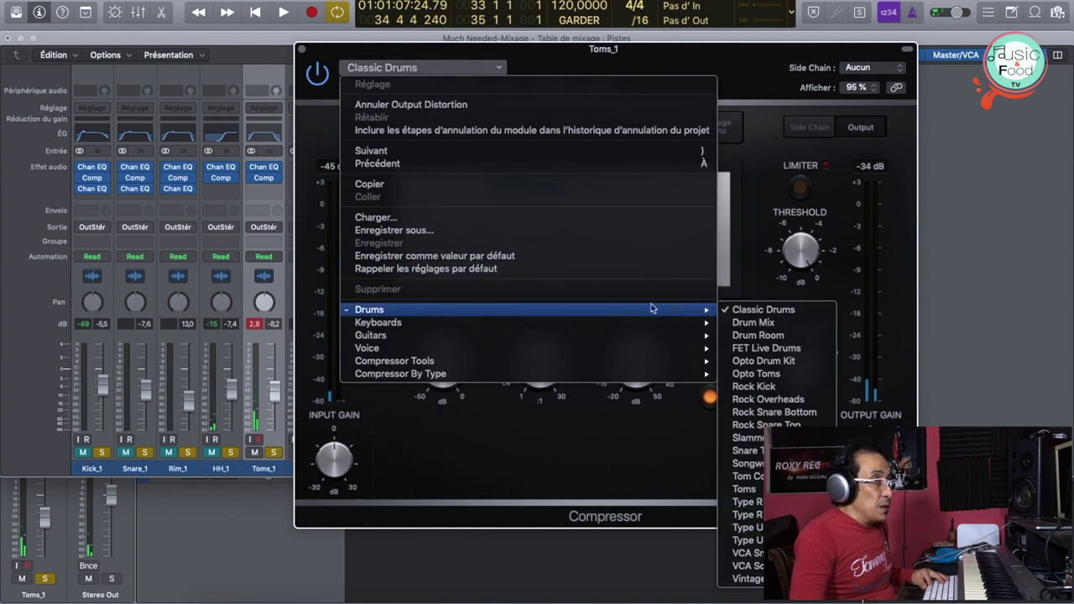
click(760, 323)
key(space)
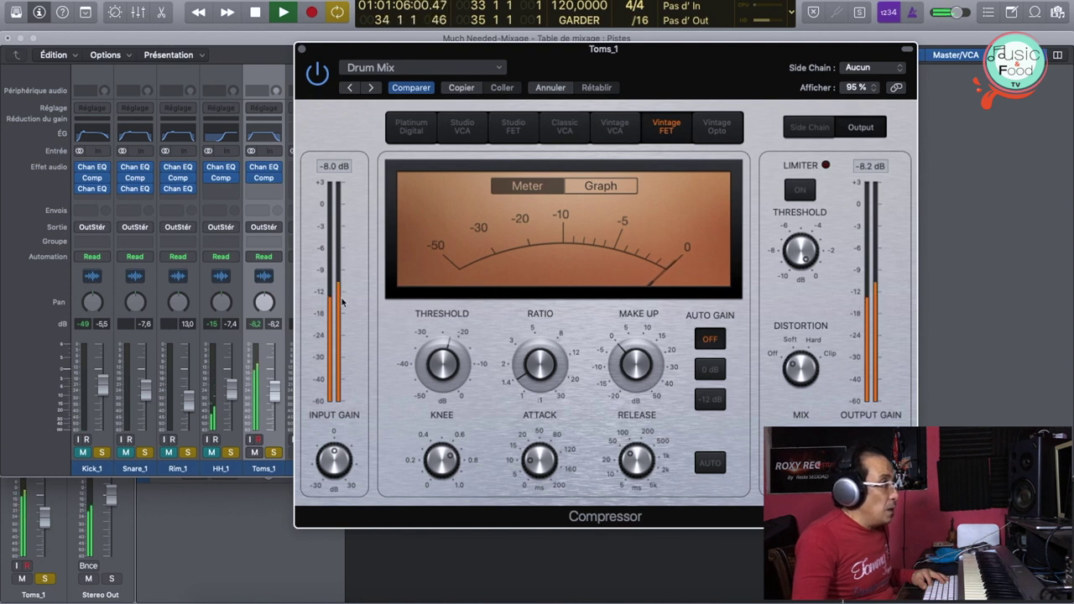
key(space)
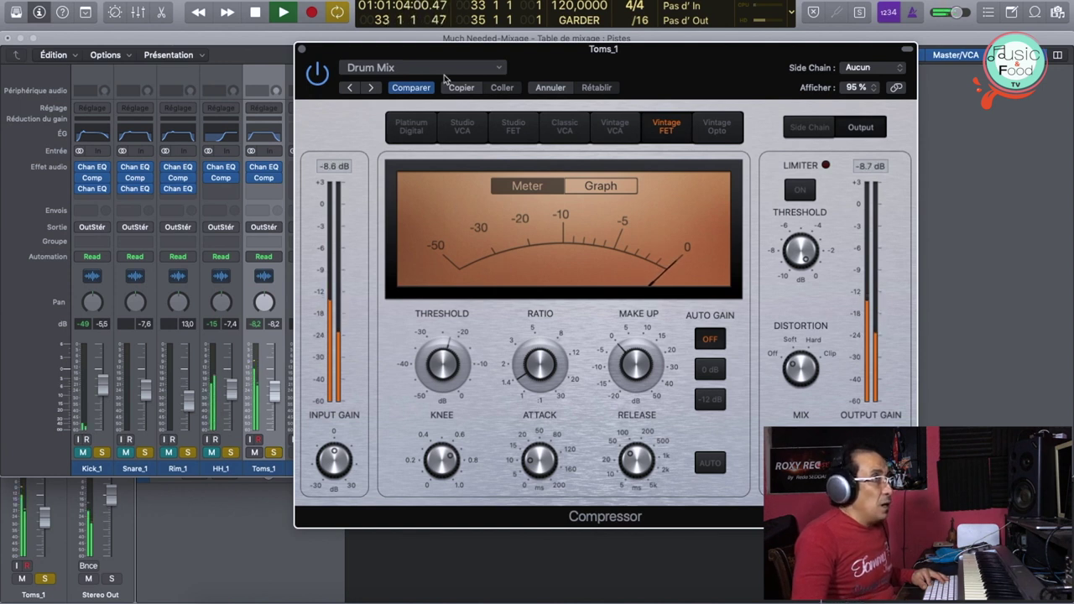
Step: Load the Toms preset from the Drums category in Toms_1's Compressor and start playback
click(419, 67)
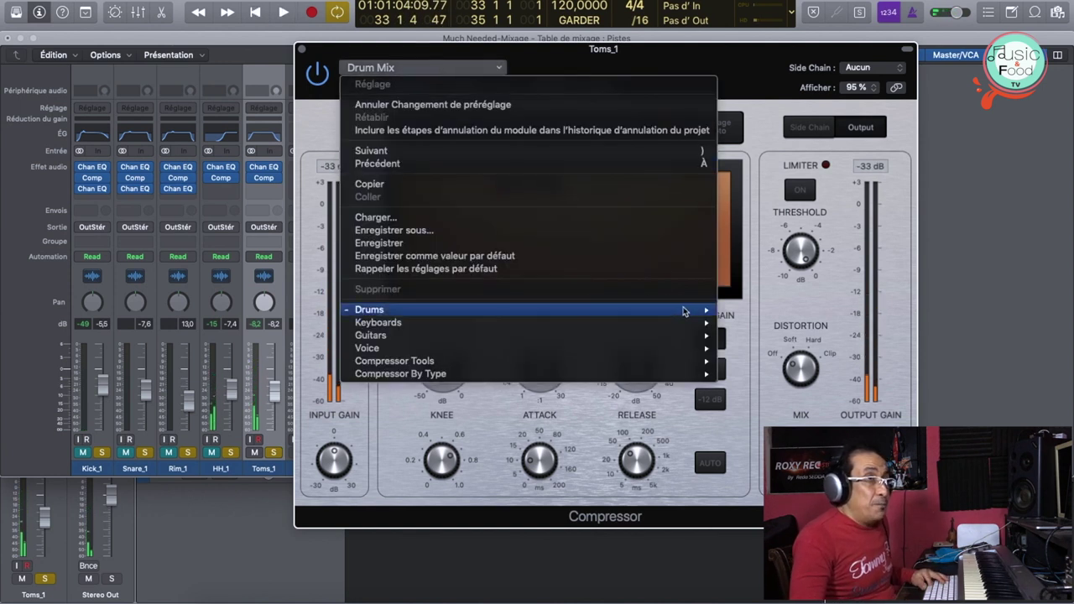
mouse_move(687, 311)
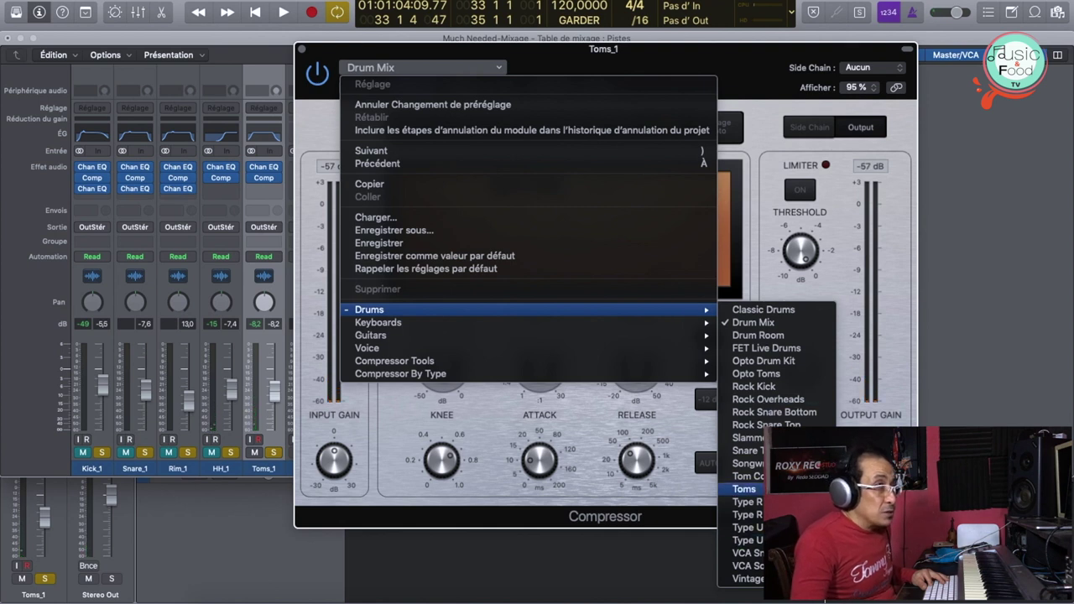
click(756, 488)
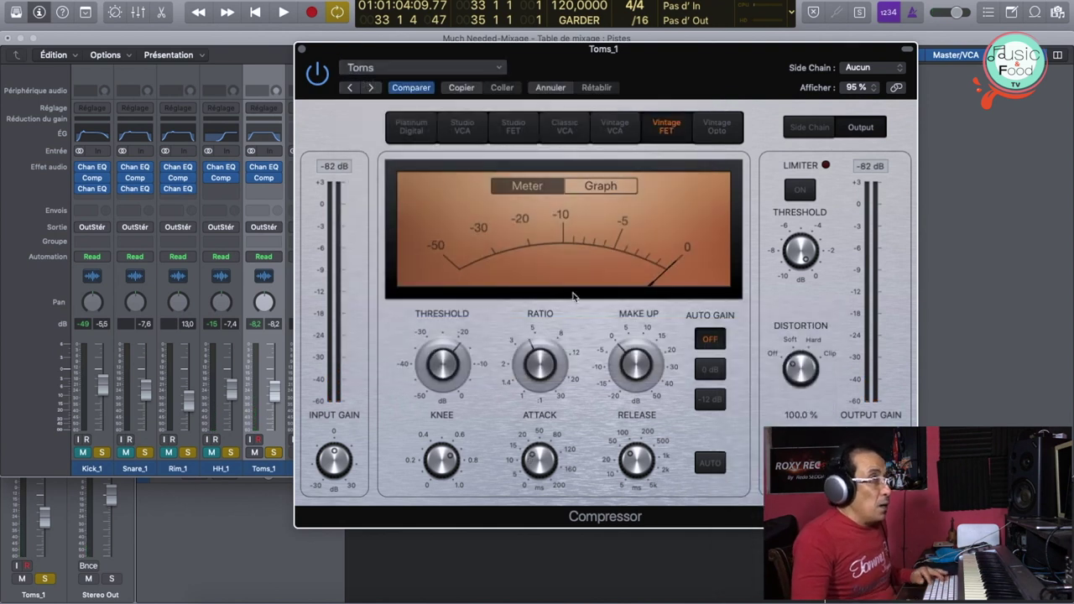
key(space)
Step: Set the threshold to -24.0 dB in Toms_1's Compressor, audition the result and close the Compressor window
mouse_move(684, 359)
click(538, 373)
mouse_move(447, 375)
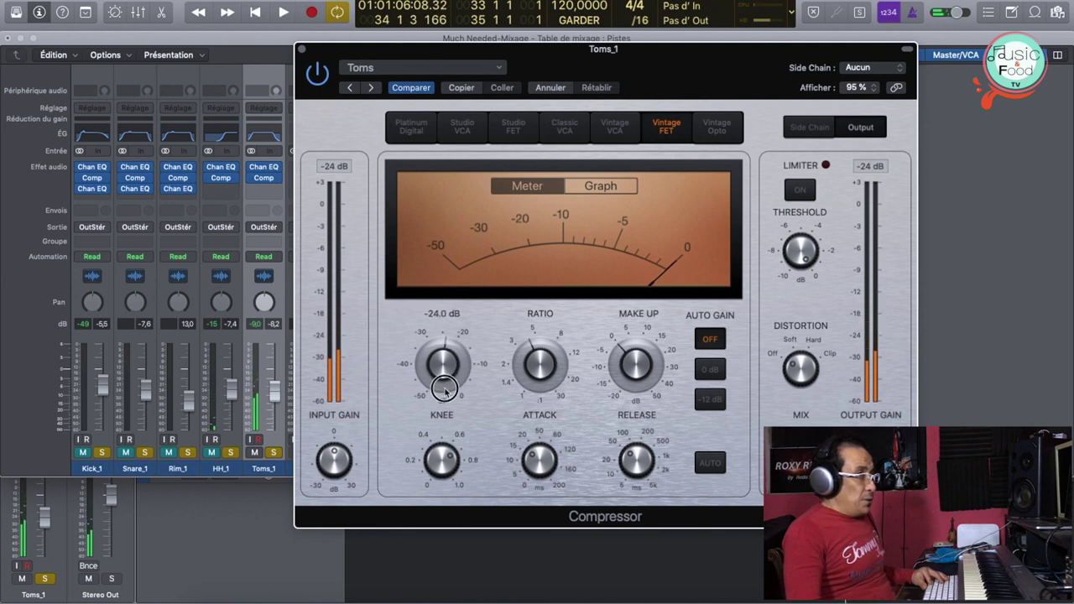
key(space)
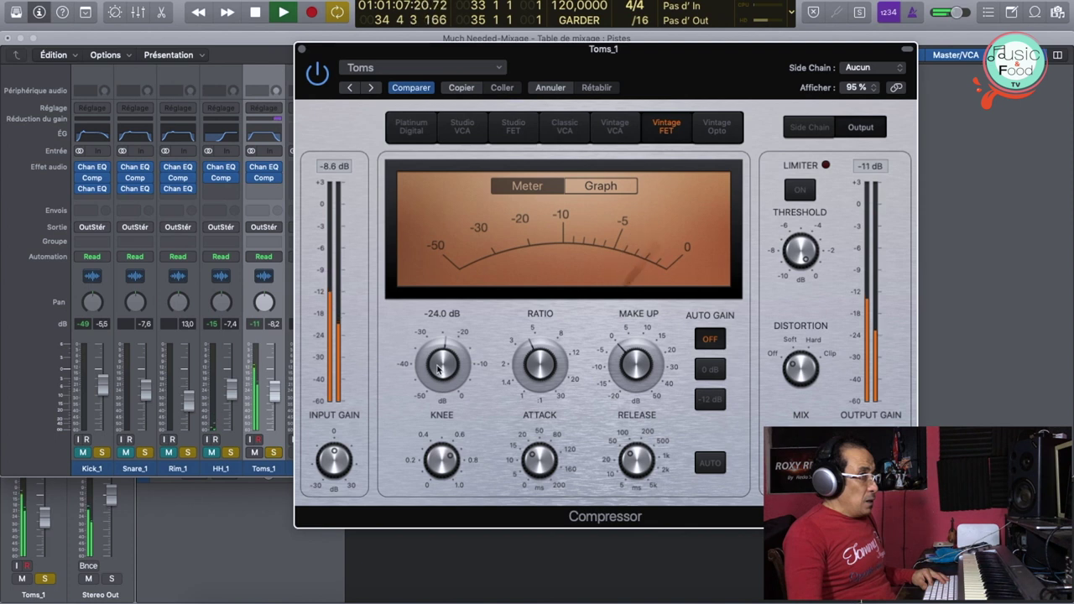
key(space)
click(302, 49)
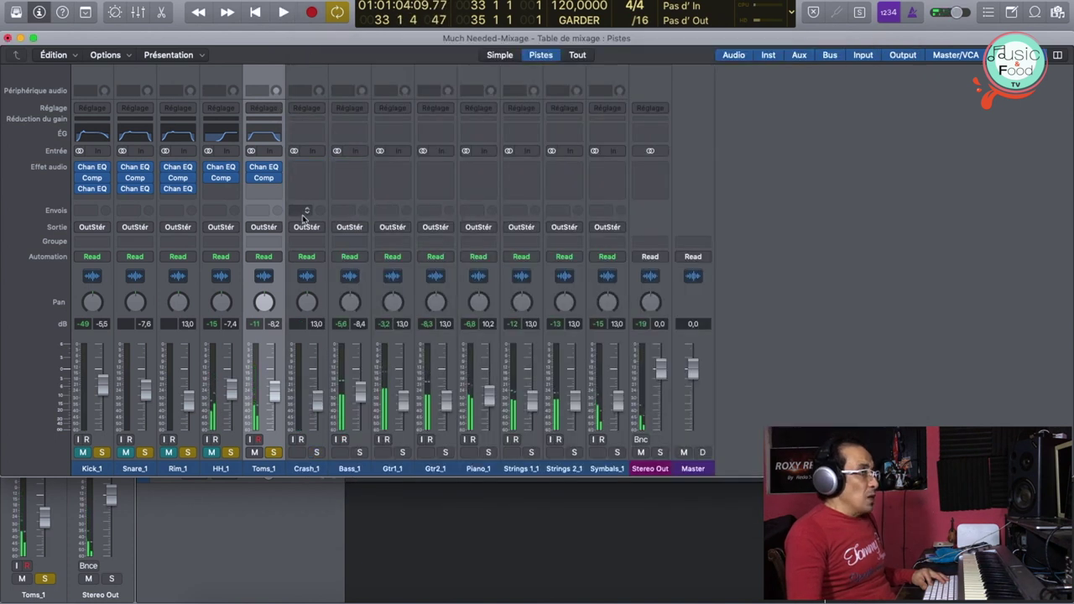
Step: Select and solo Crash_1, mute Toms_1, and locate the crash hits in the arrangement
click(306, 470)
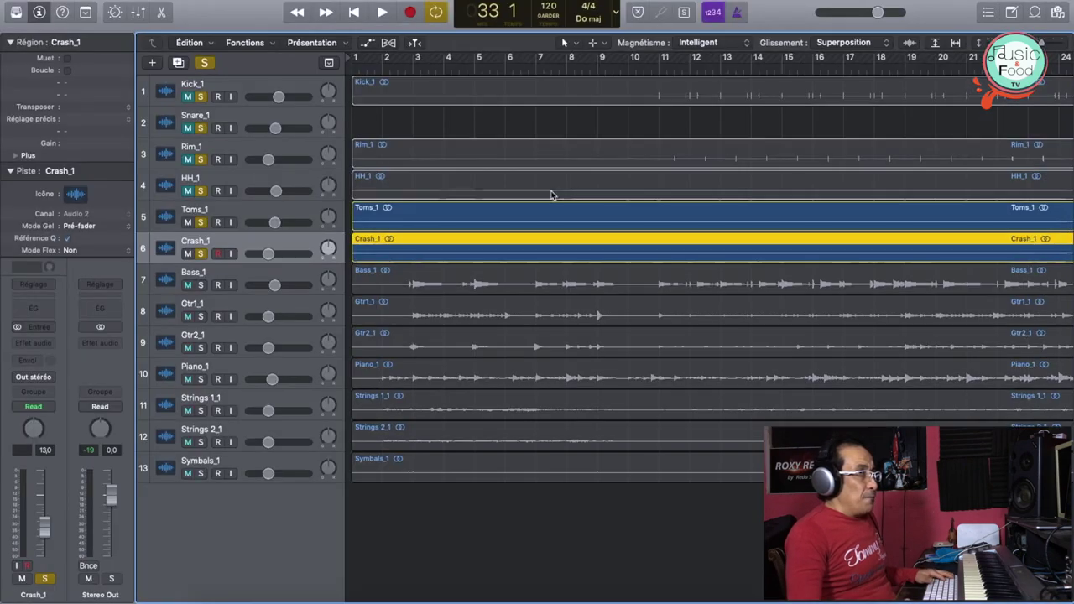
scroll(577, 194, right, 10)
scroll(577, 194, right, 3)
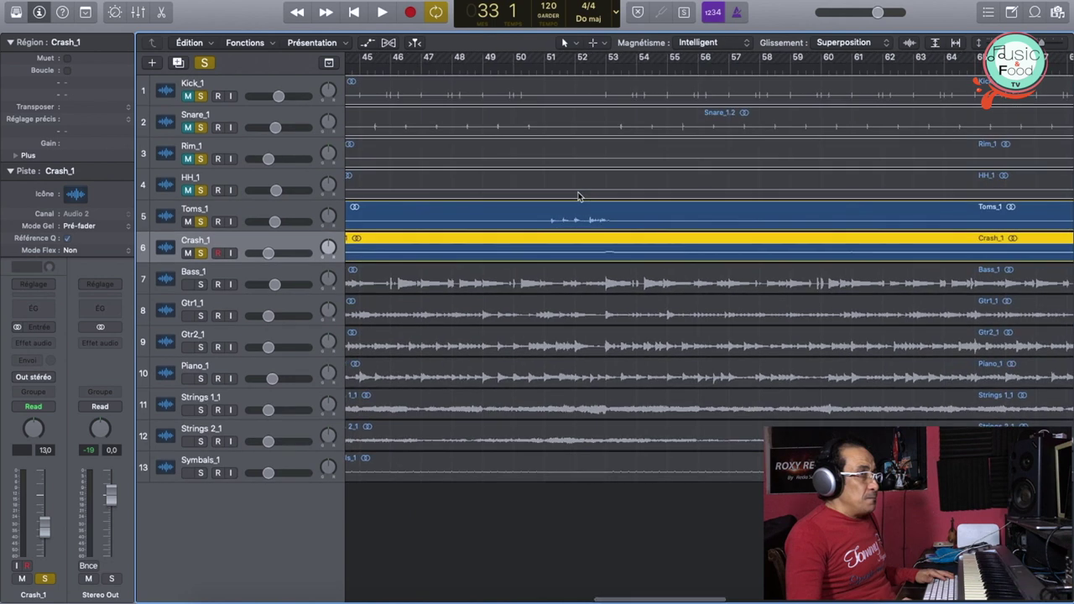
click(188, 222)
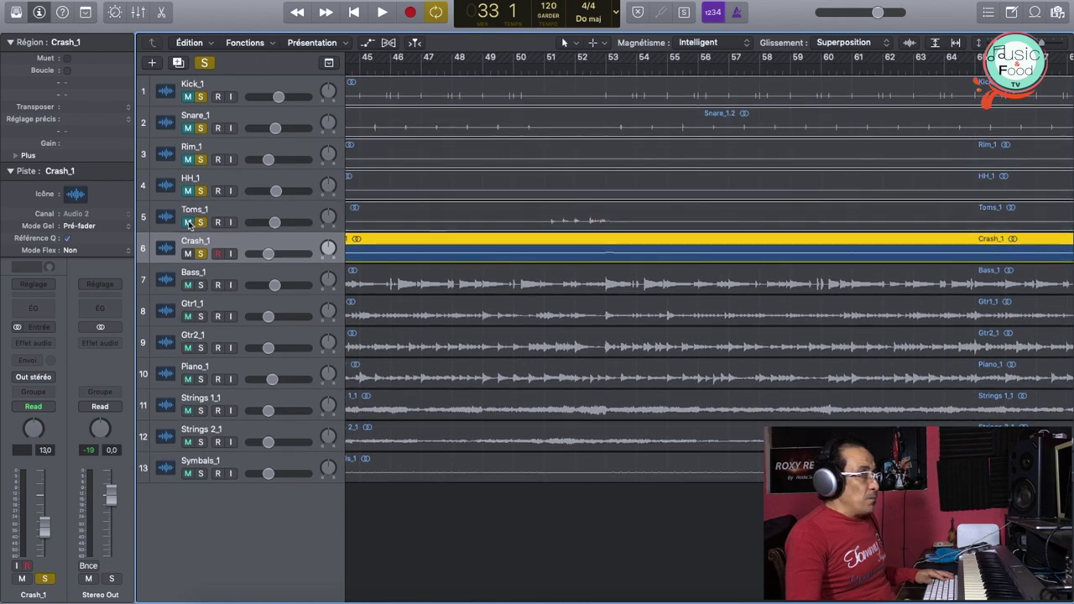
scroll(904, 202, right, 3)
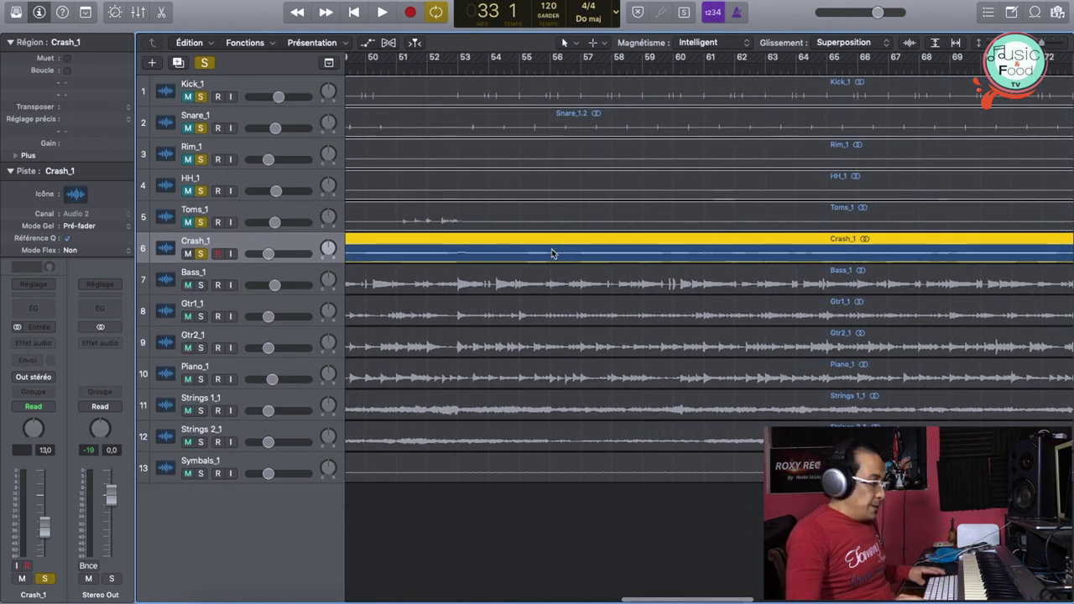
Step: Enlarge the track heights so the Crash_1 waveform can be read, and start playback
key(super+Down)
key(super+Down)
key(super+Down)
key(super+Down)
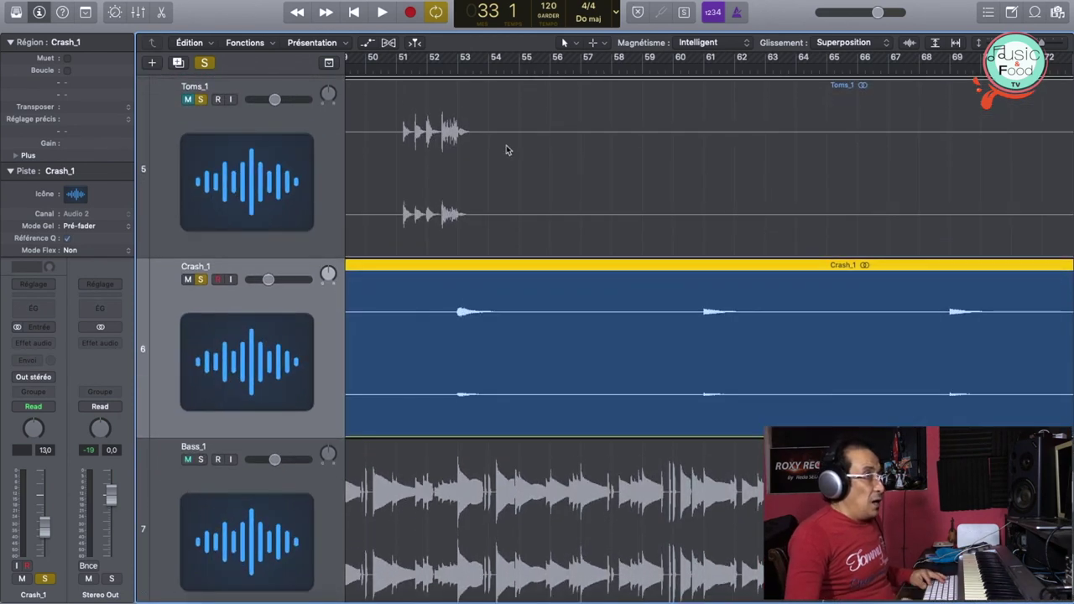
click(448, 58)
key(space)
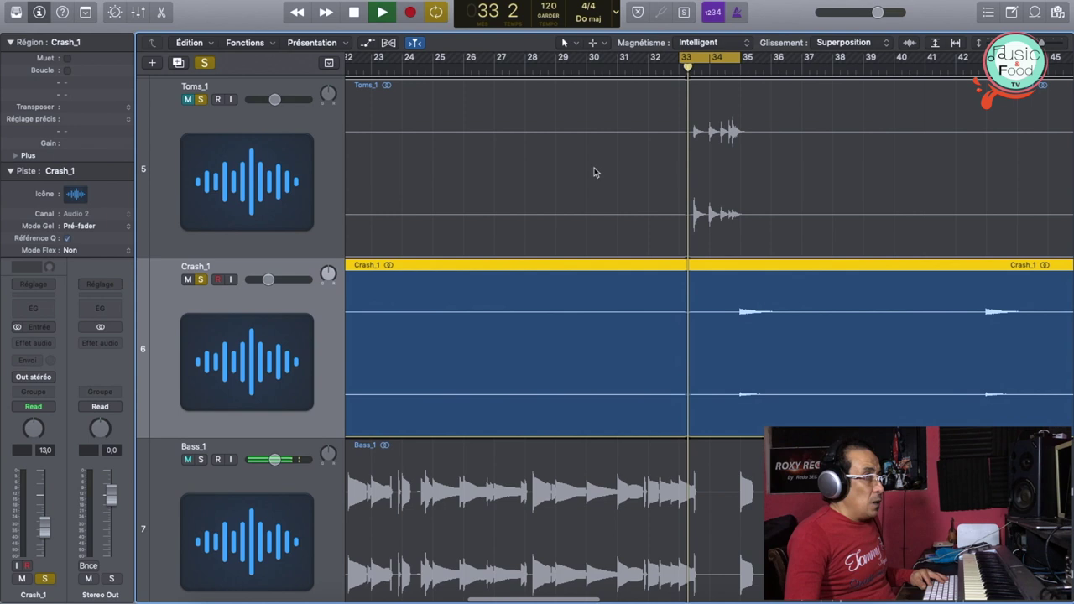
Step: Loop the crash hit from 34 4 1 to 36 1 1 and set Crash_1's volume to -6.4 dB while auditioning it
drag(711, 61, 771, 63)
key(space)
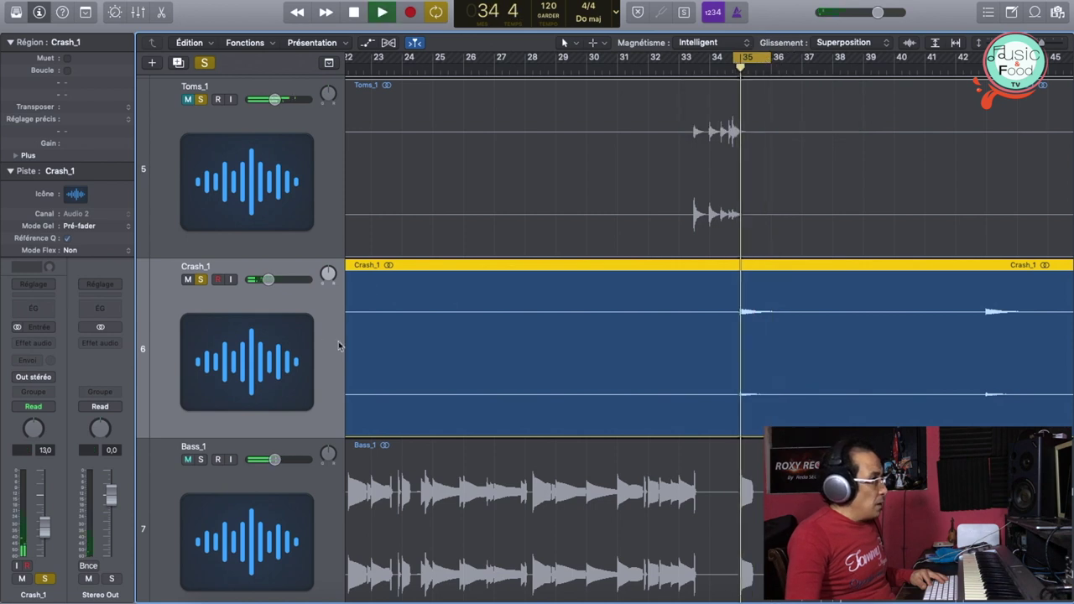
key(space)
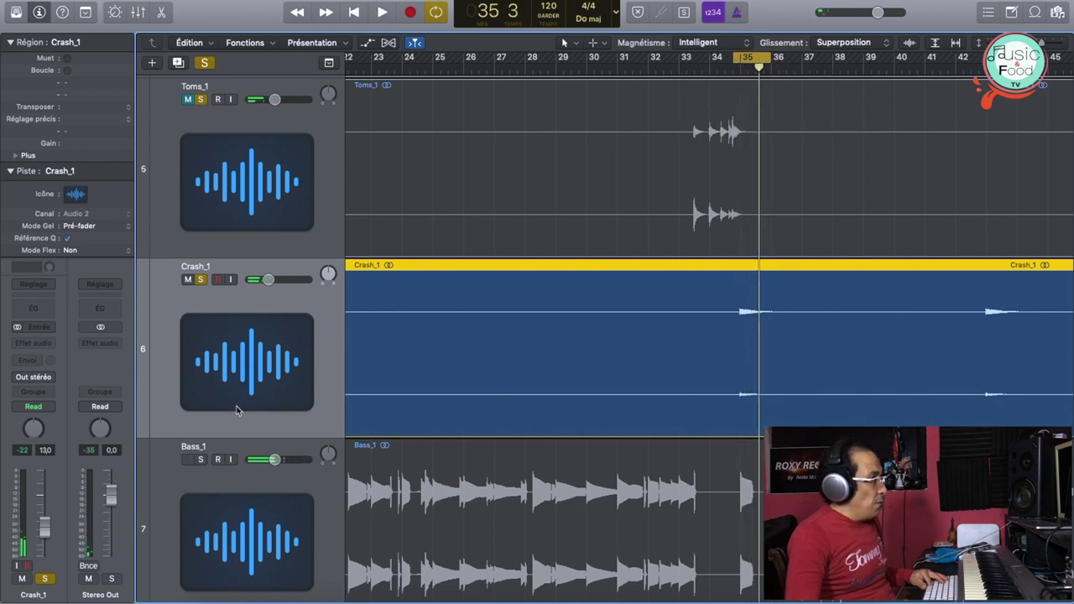
key(space)
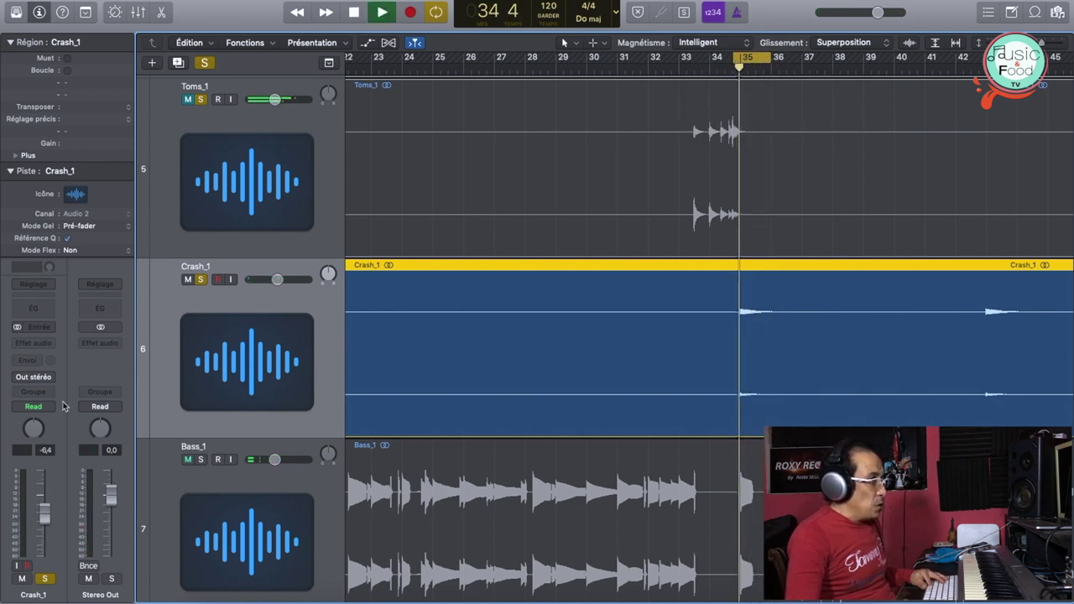
key(space)
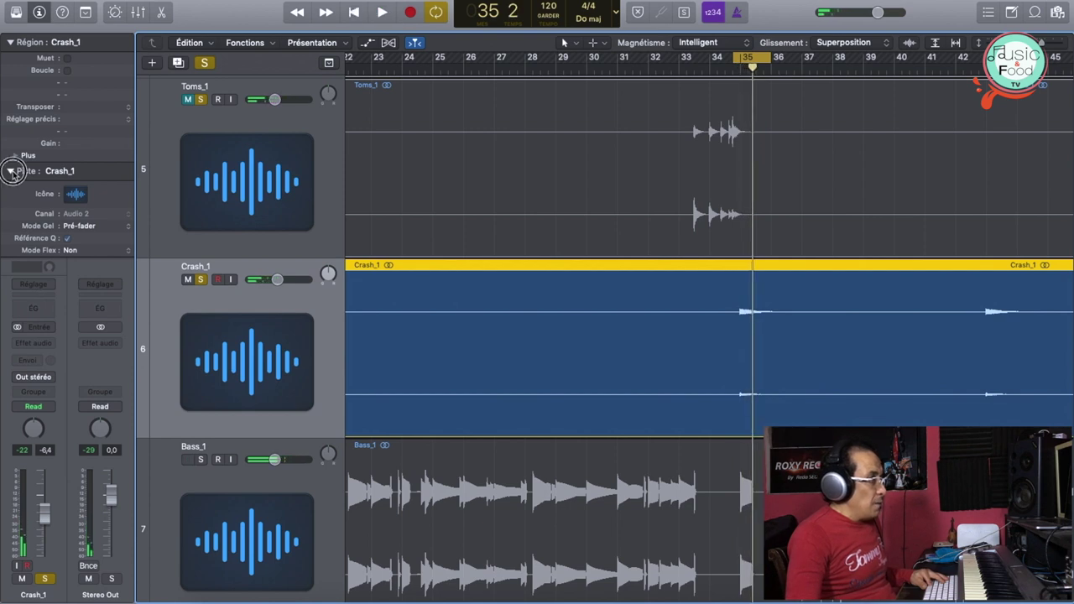
Step: Add a Channel EQ to Crash_1 with a high-shelf boost of +4.0 dB at 6800 Hz, and close it
click(10, 172)
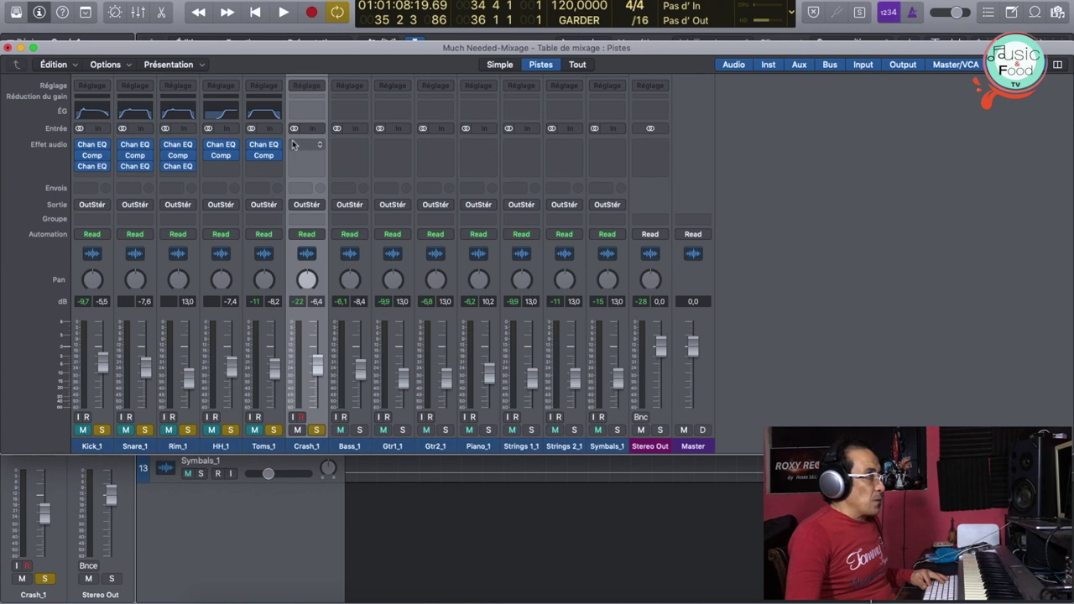
click(304, 111)
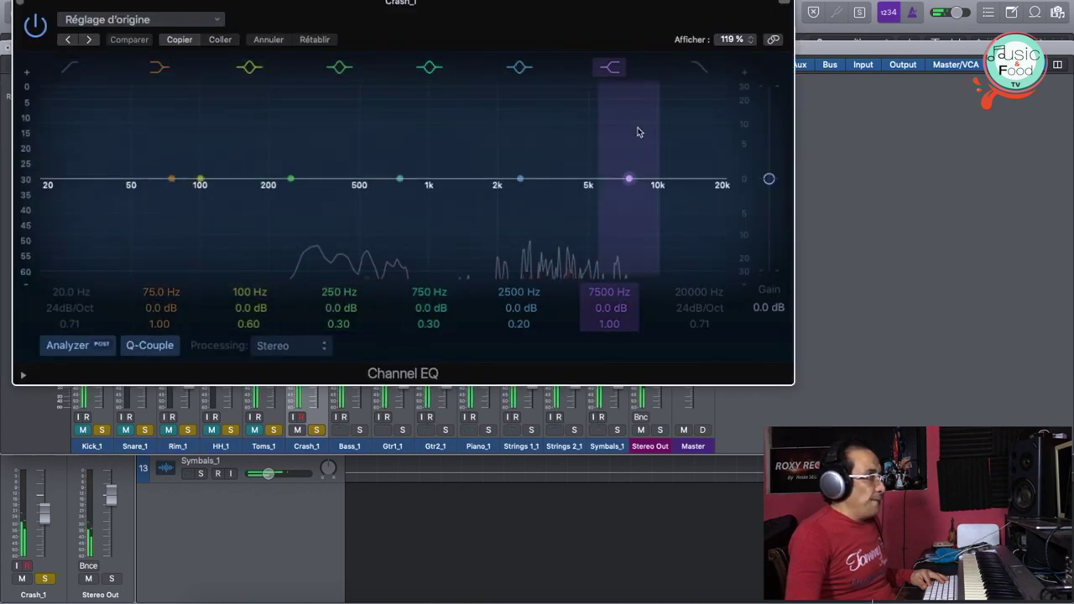
drag(615, 180, 607, 167)
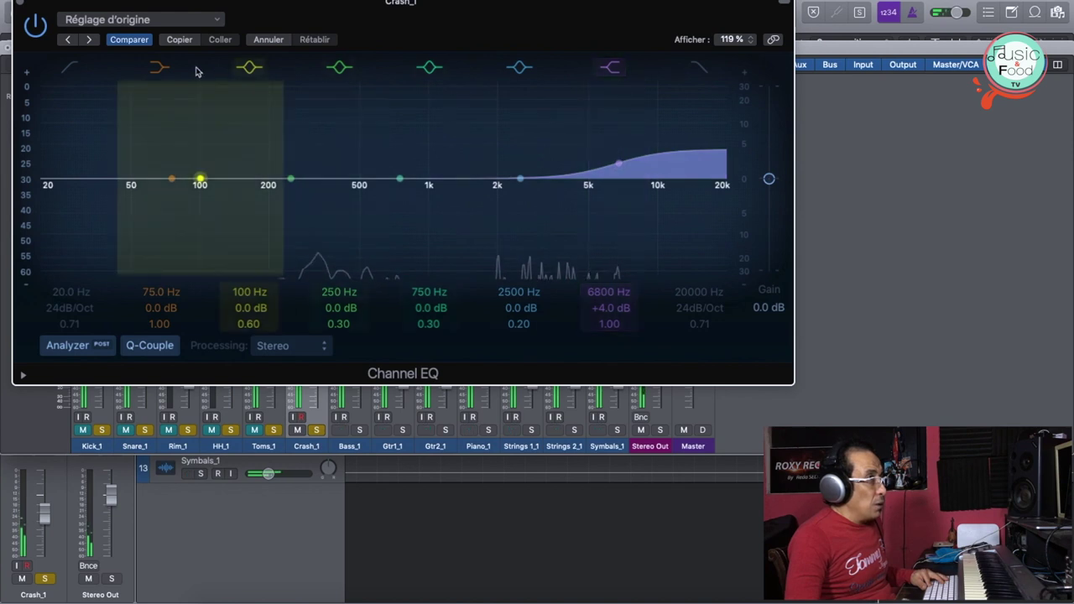
click(20, 4)
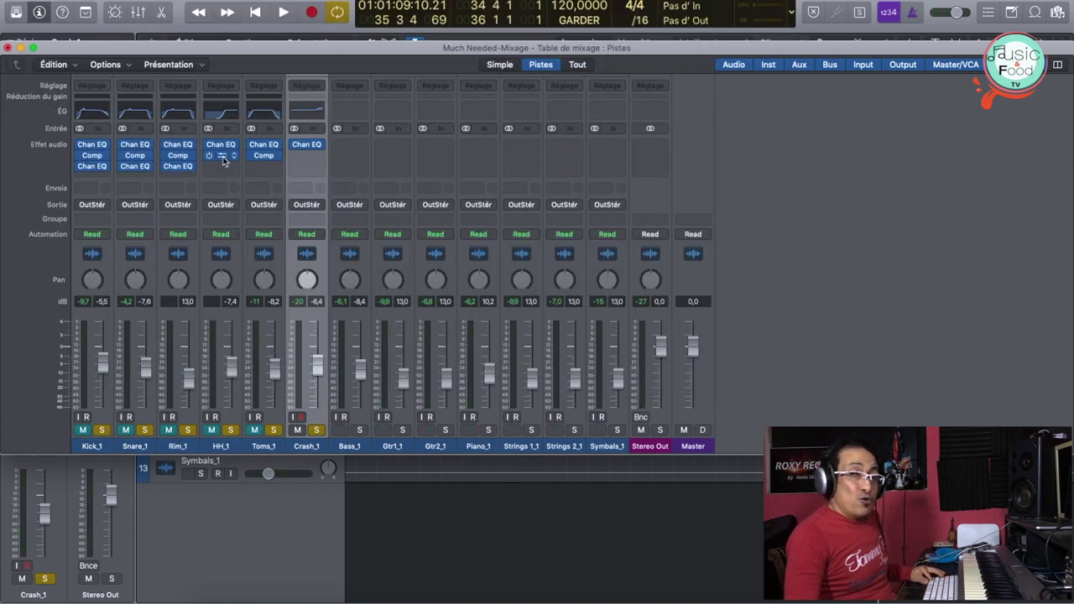
Step: Copy HH_1's Compressor to Crash_1, check its threshold during playback, and close the plug-in window
drag(223, 157, 315, 162)
click(309, 157)
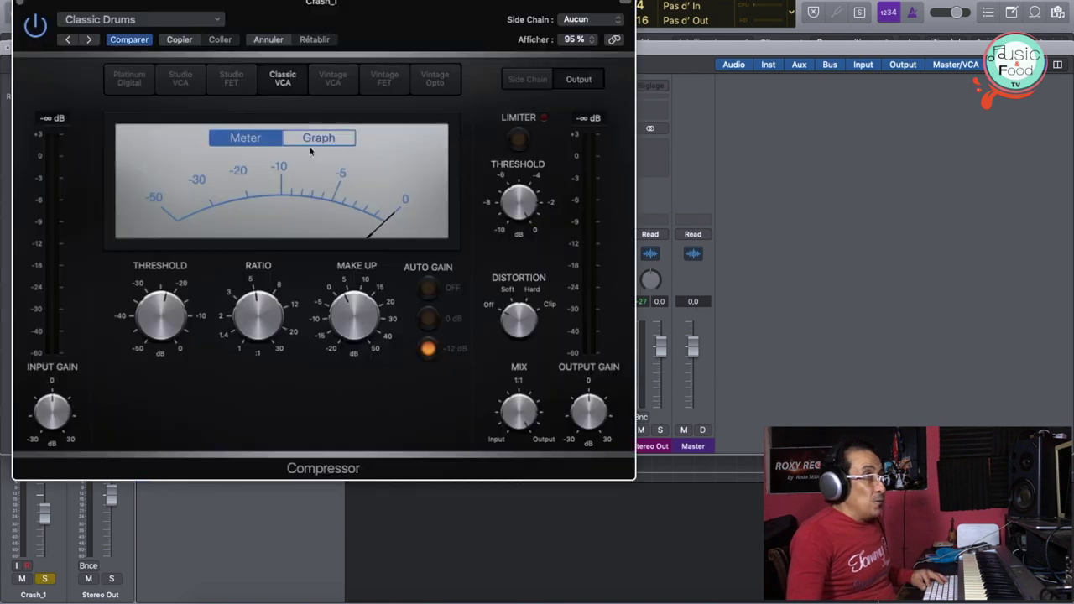
mouse_move(174, 325)
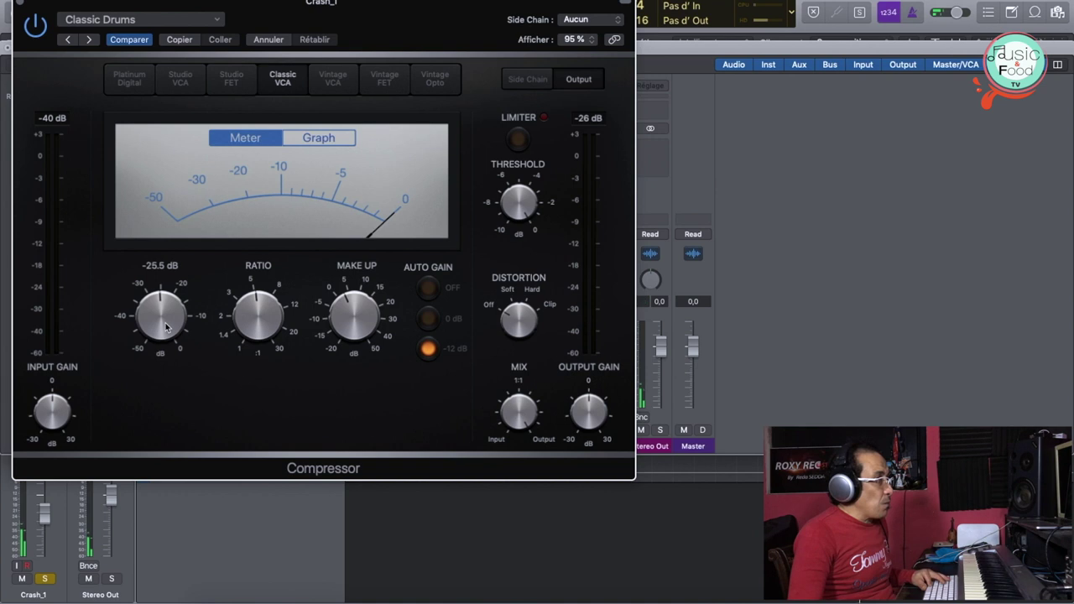
click(20, 4)
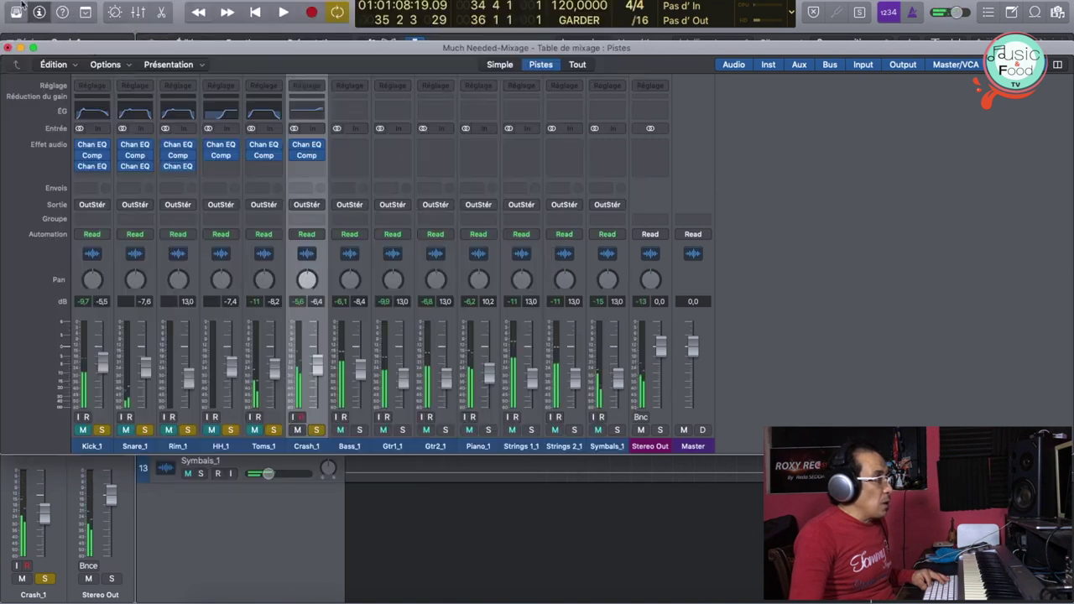
key(space)
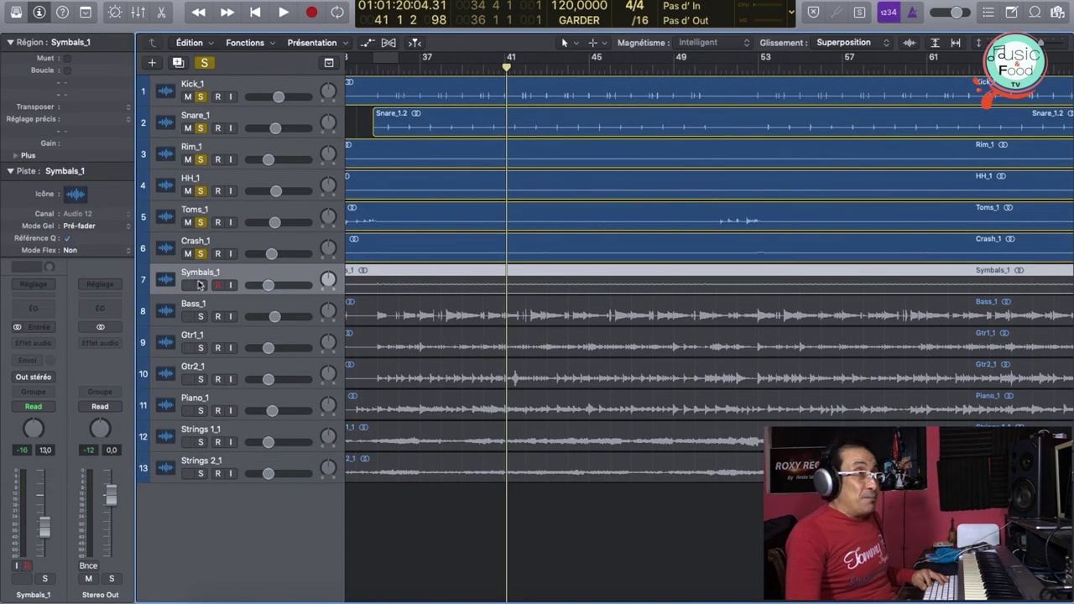
Step: Solo Symbals_1, copy Crash_1's Channel EQ and Compressor to it, and audition it with the drums in the arrangement
click(201, 285)
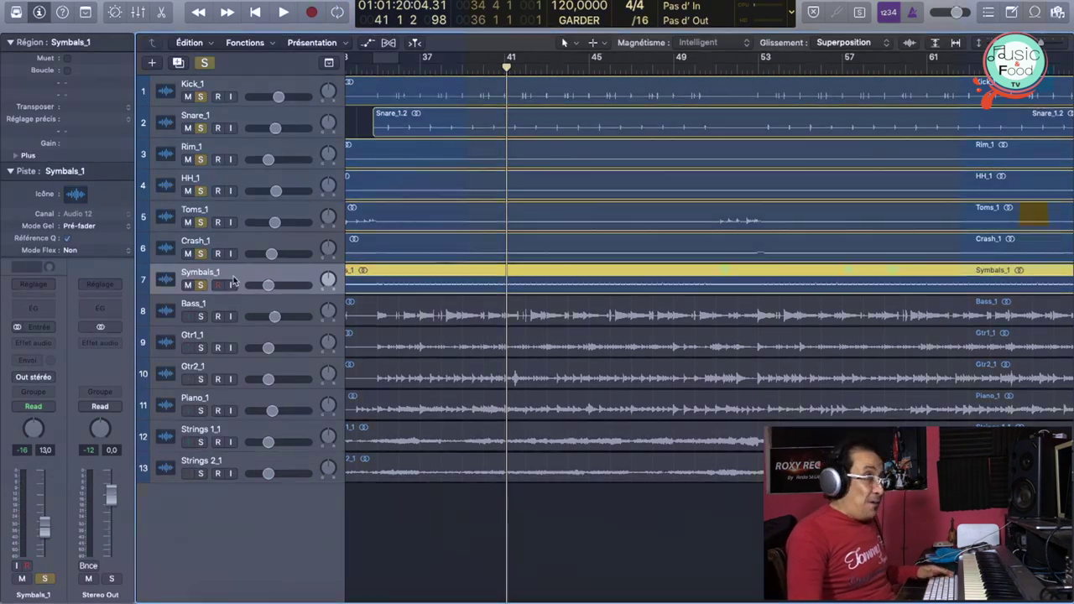
key(super+2)
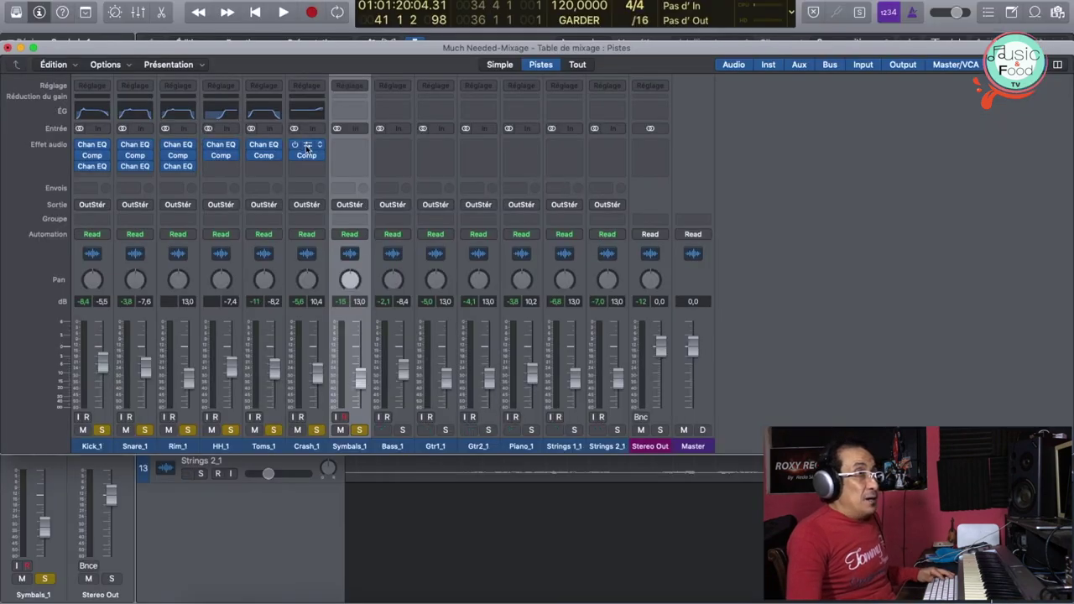
drag(308, 148, 351, 157)
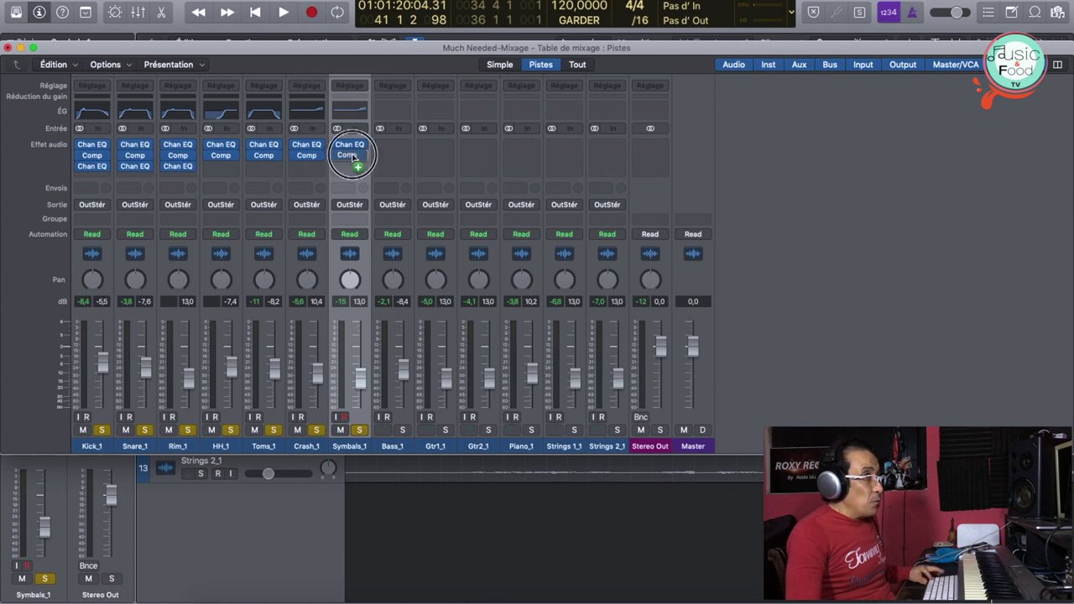
key(space)
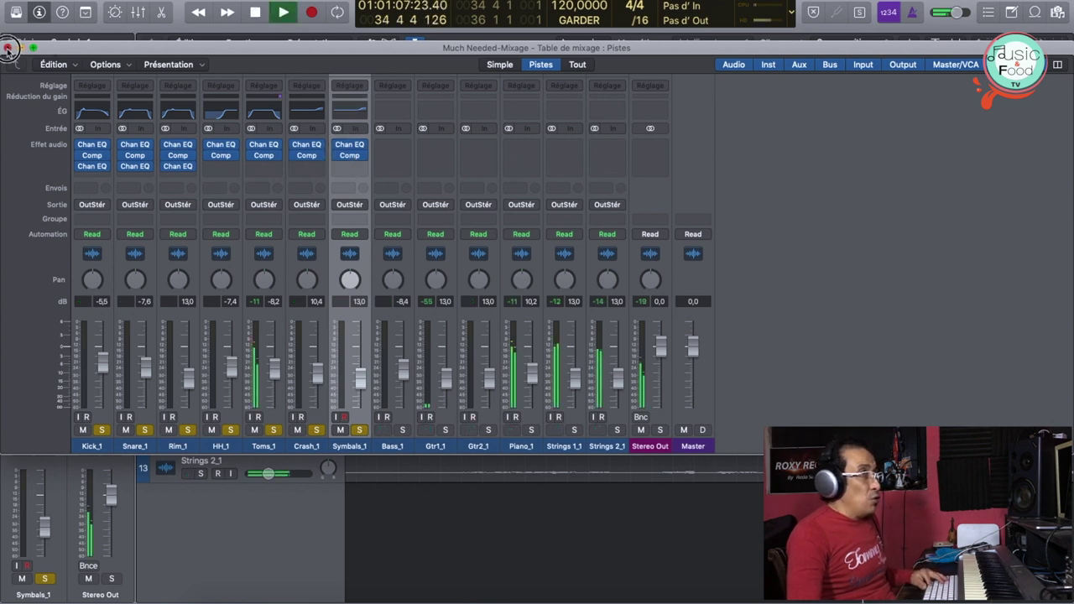
click(6, 47)
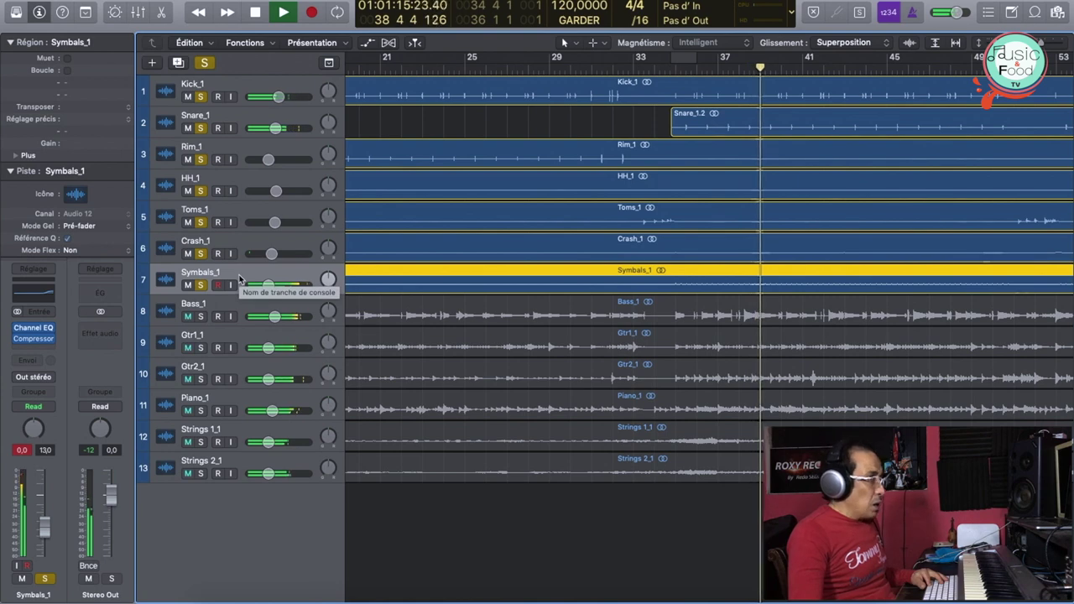
scroll(693, 263, right, 5)
scroll(690, 263, left, 7)
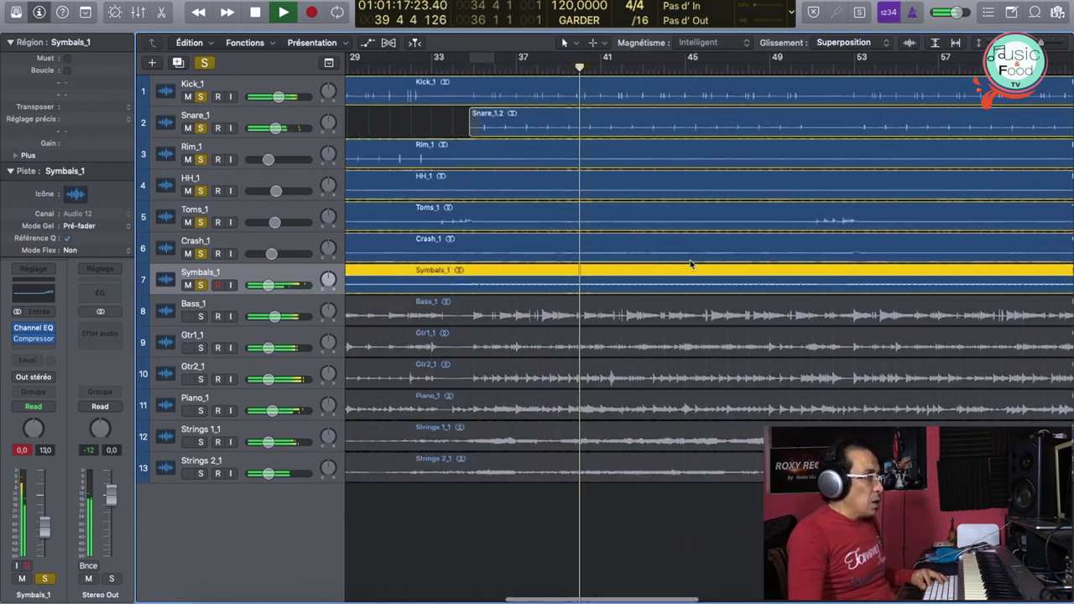
Step: Set the threshold to -24.0 dB in Symbals_1's Compressor, uncover its channel strip and reset the strip's peak level reading
key(super+2)
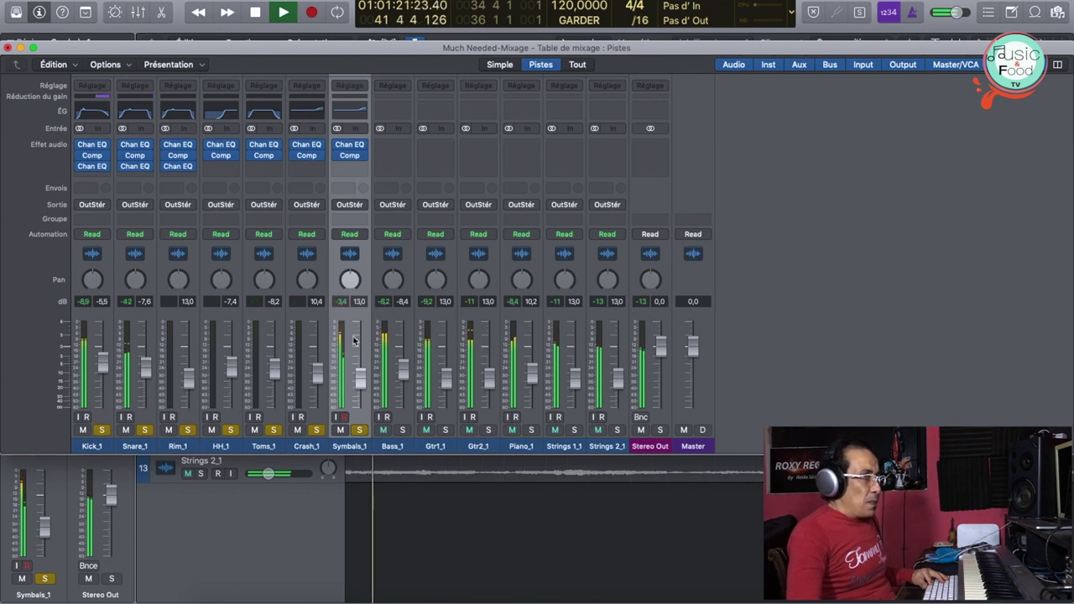
click(350, 156)
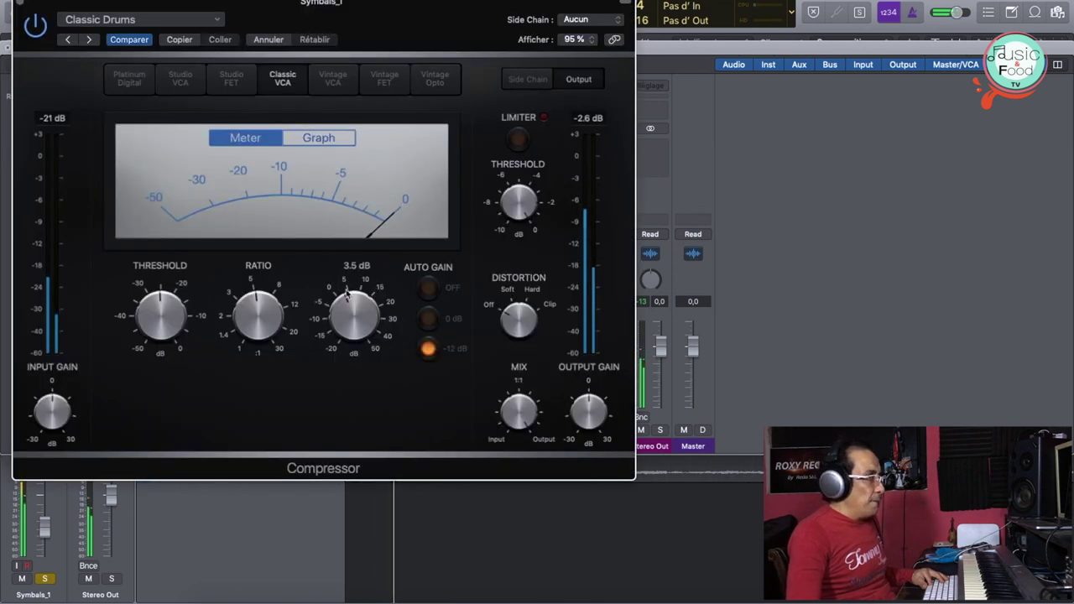
mouse_move(176, 311)
mouse_down()
mouse_move(165, 328)
mouse_move(161, 302)
mouse_up()
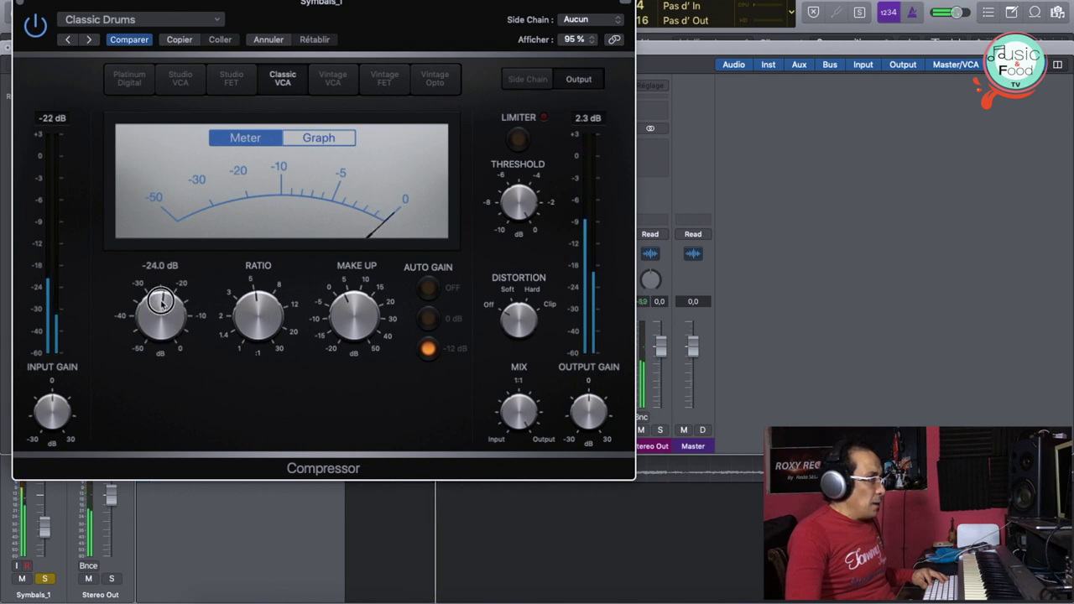
drag(262, 305, 283, 304)
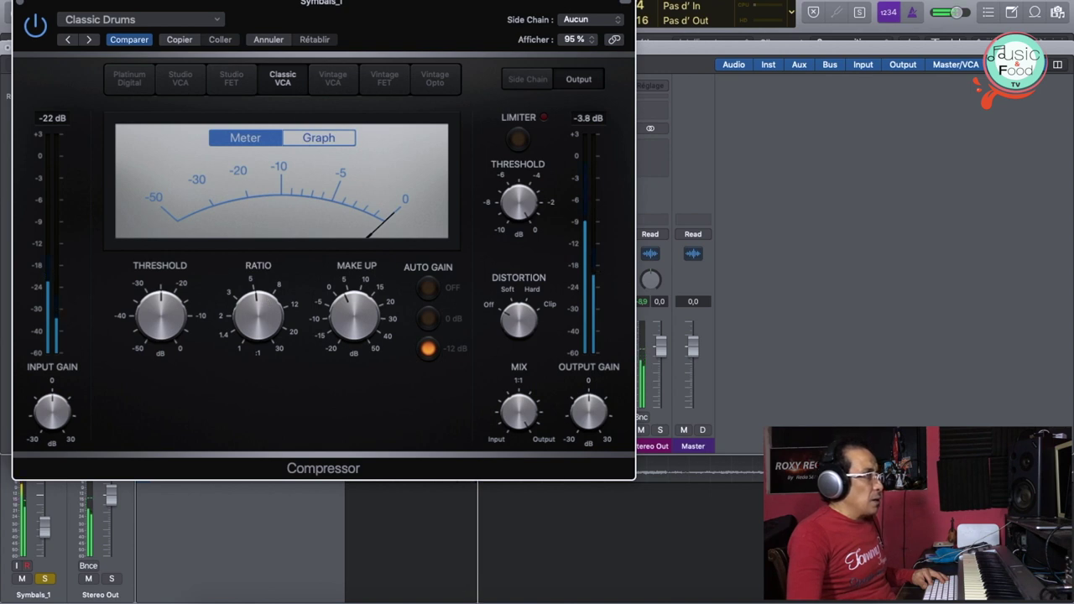
drag(162, 15, 526, 25)
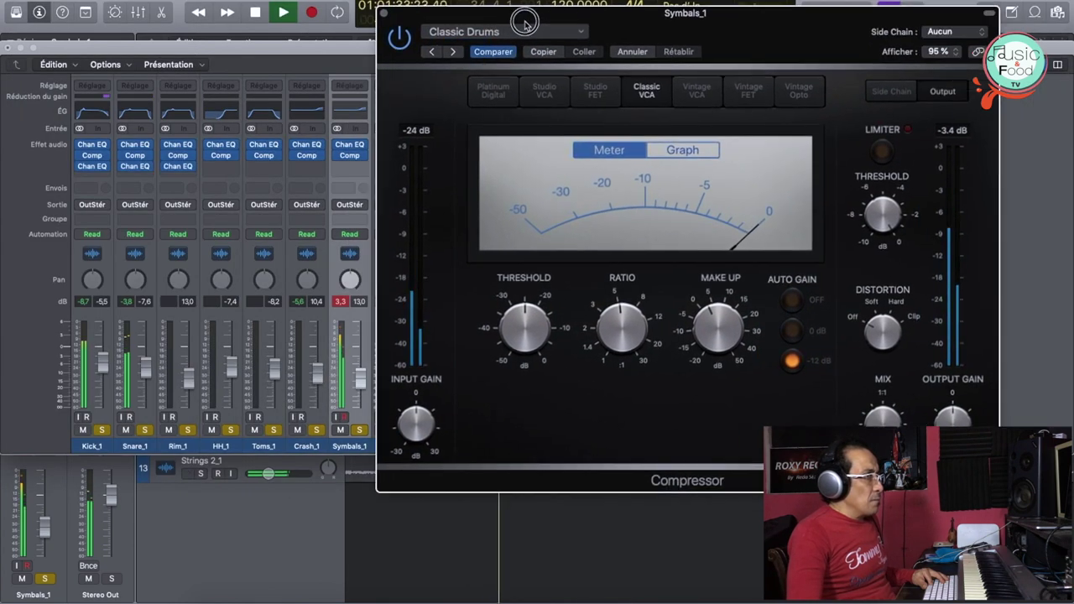
click(340, 301)
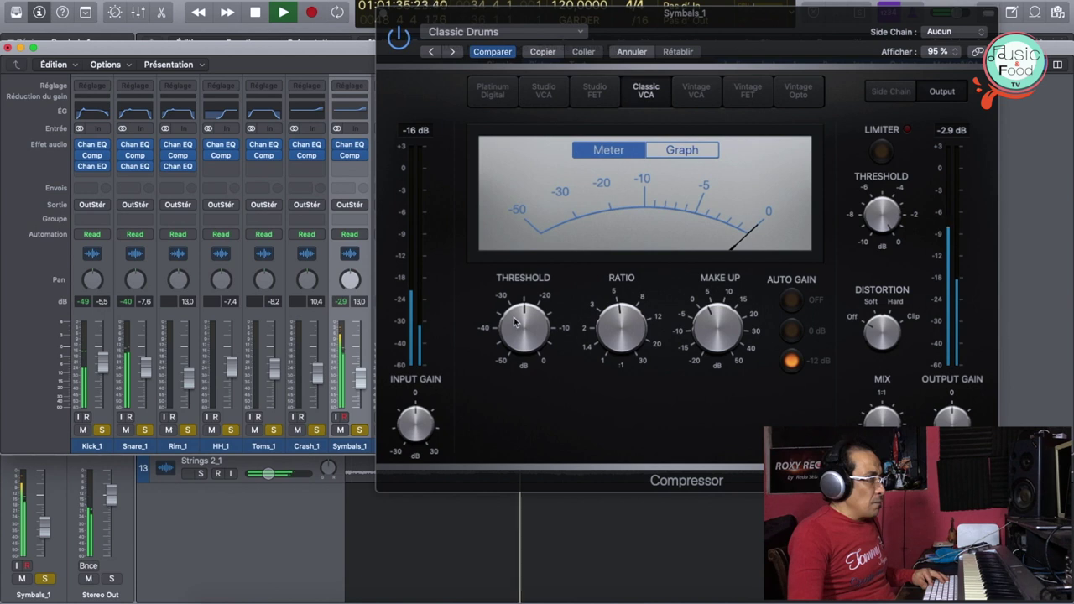
Step: Set the Symbals_1 compressor's ratio to 2.9:1, then stop playback with the plug-in and mixer windows closed
drag(621, 336, 609, 358)
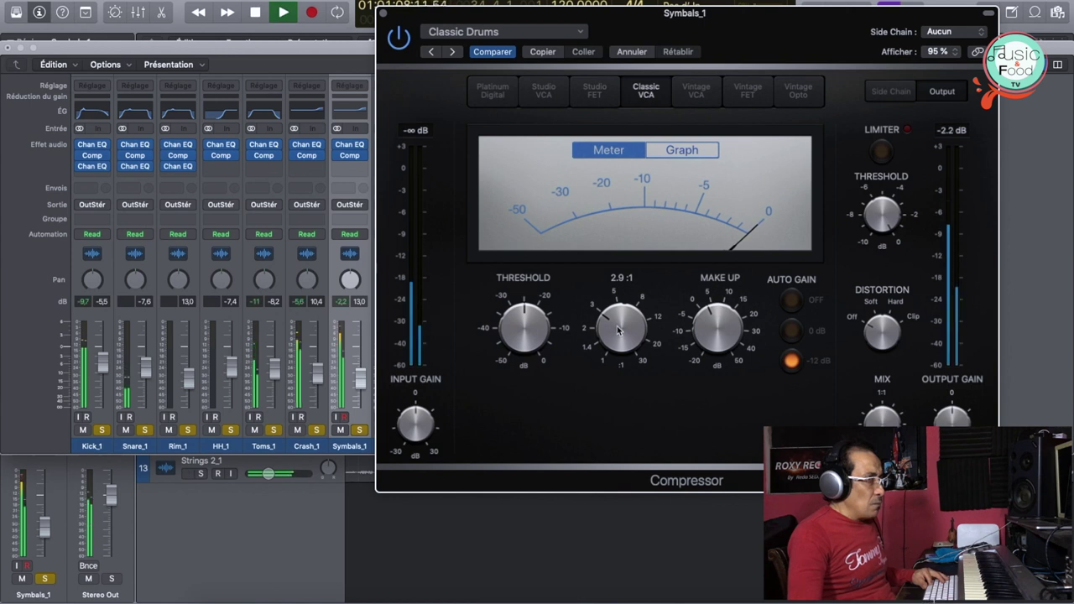
click(385, 15)
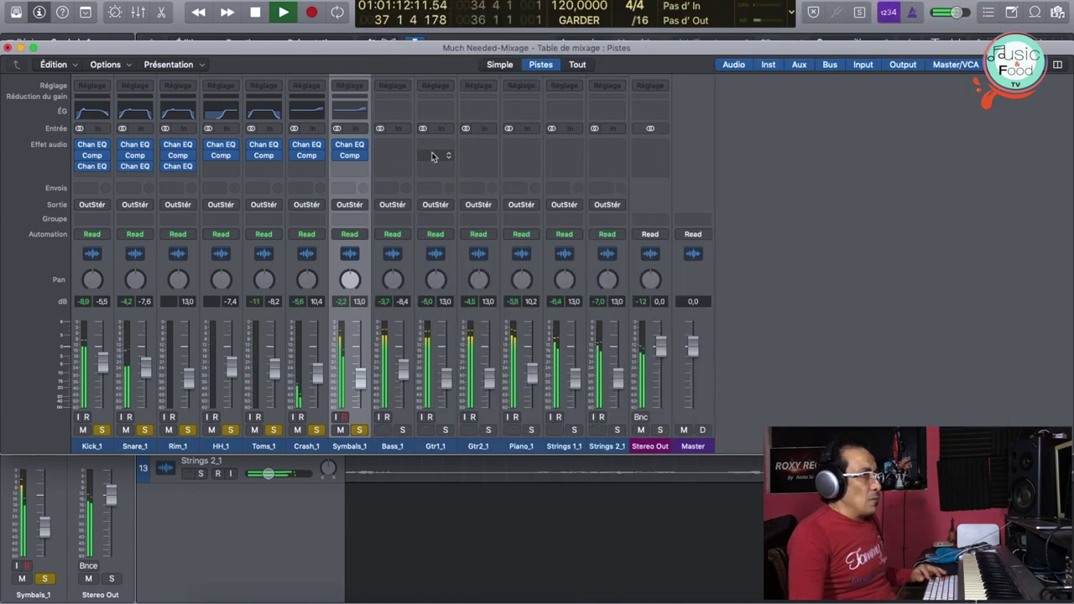
key(space)
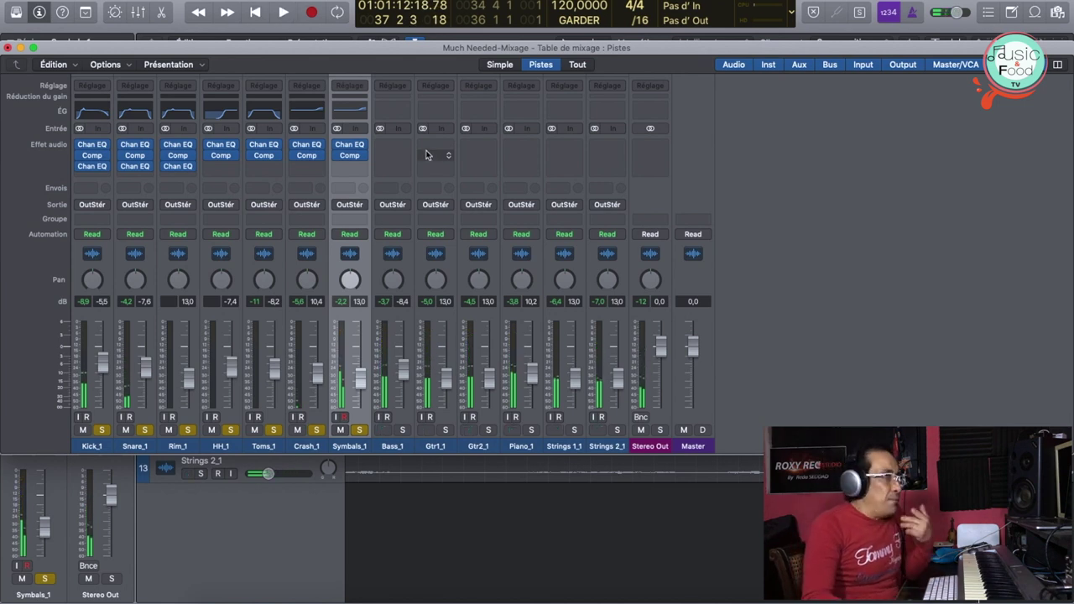
click(7, 48)
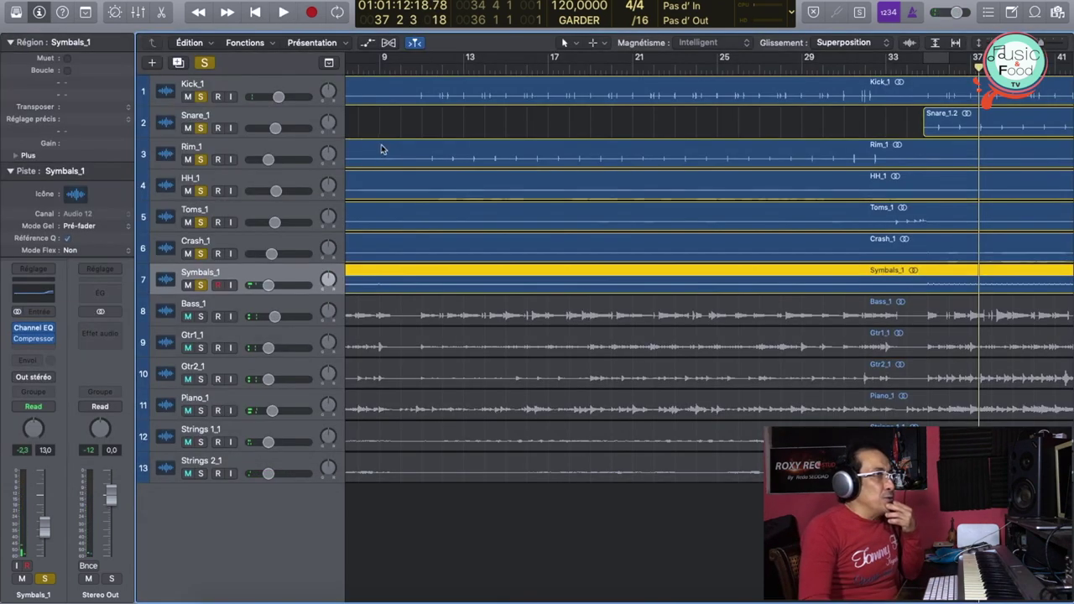
Step: Solo the Bass_1 track together with the soloed kick and start playback
click(241, 306)
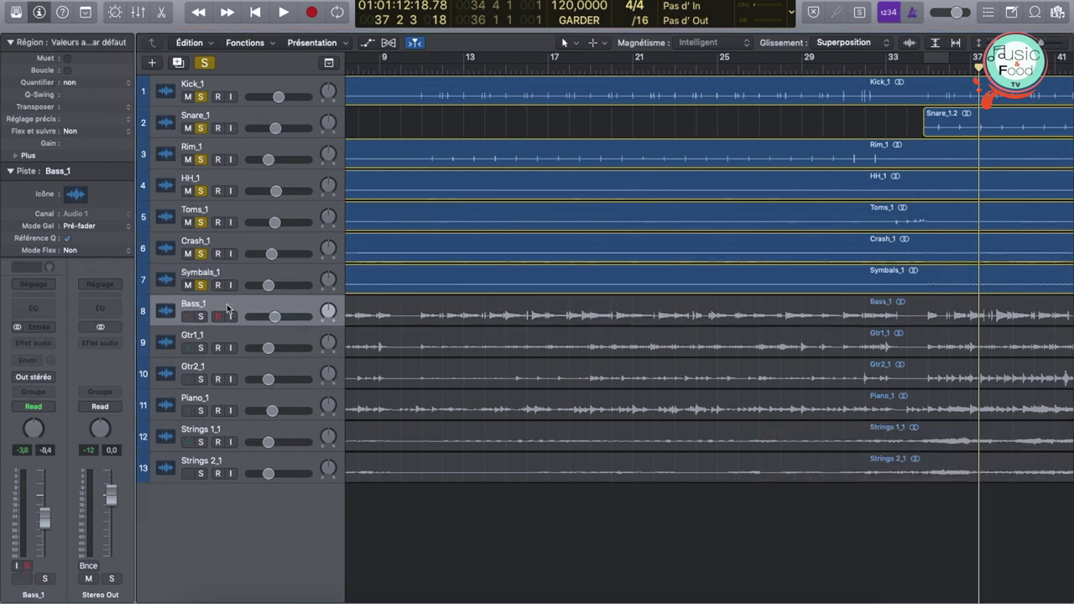
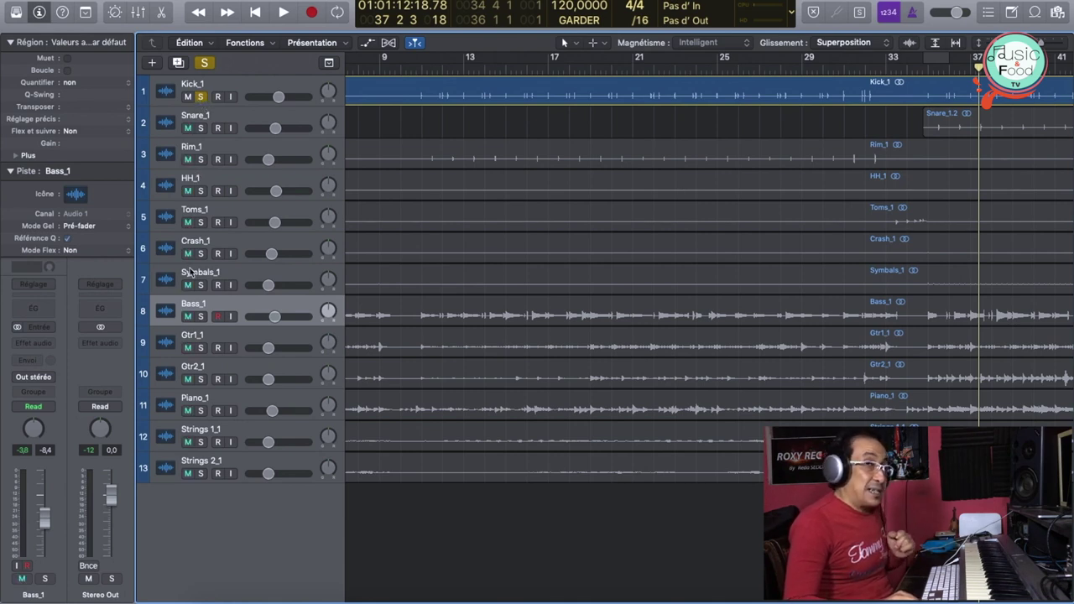
click(201, 316)
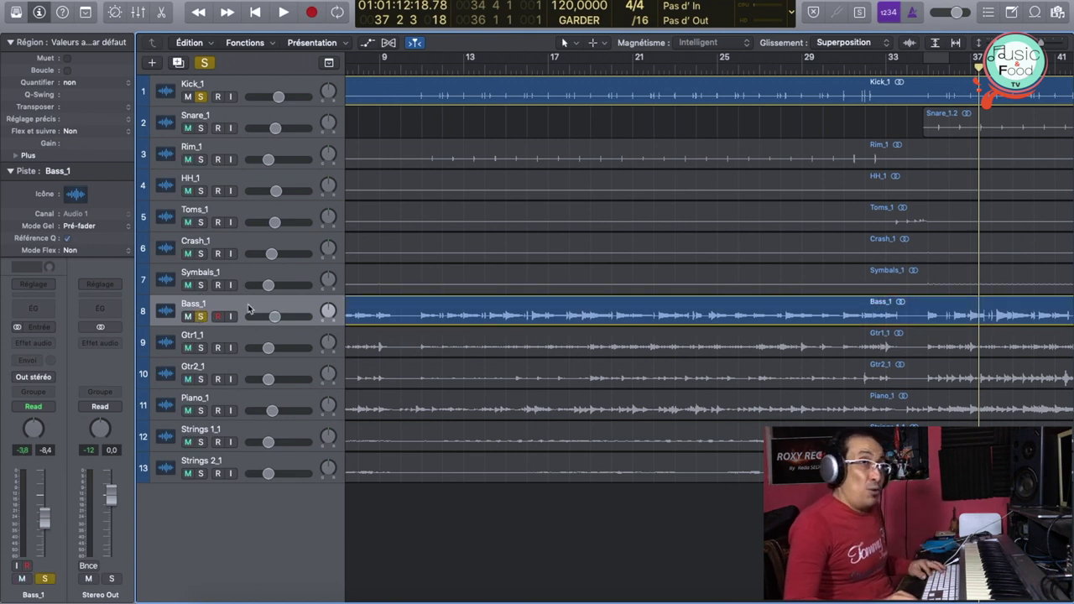
key(space)
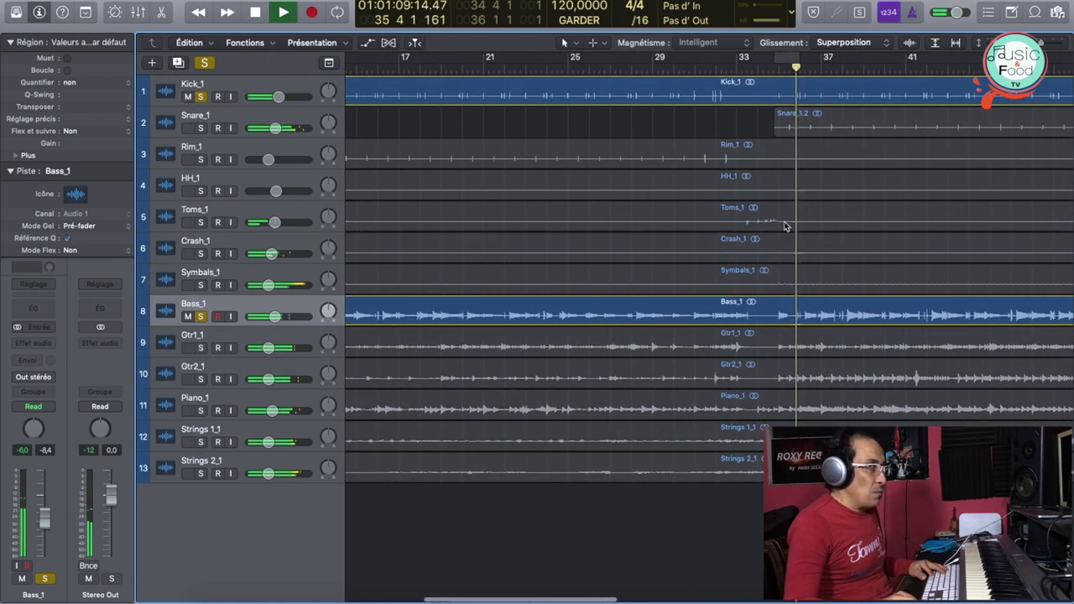
Step: Enable a playback cycle from bar 35 to bar 37, beat 4, and listen to the loop
click(785, 60)
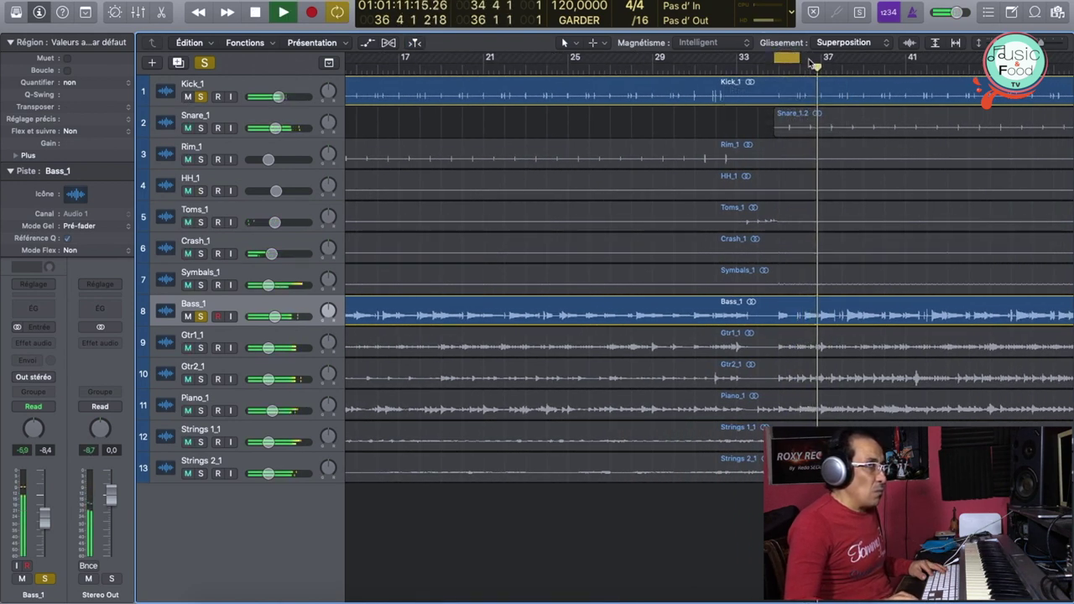
mouse_move(800, 59)
mouse_down()
mouse_move(827, 59)
mouse_move(803, 62)
mouse_up()
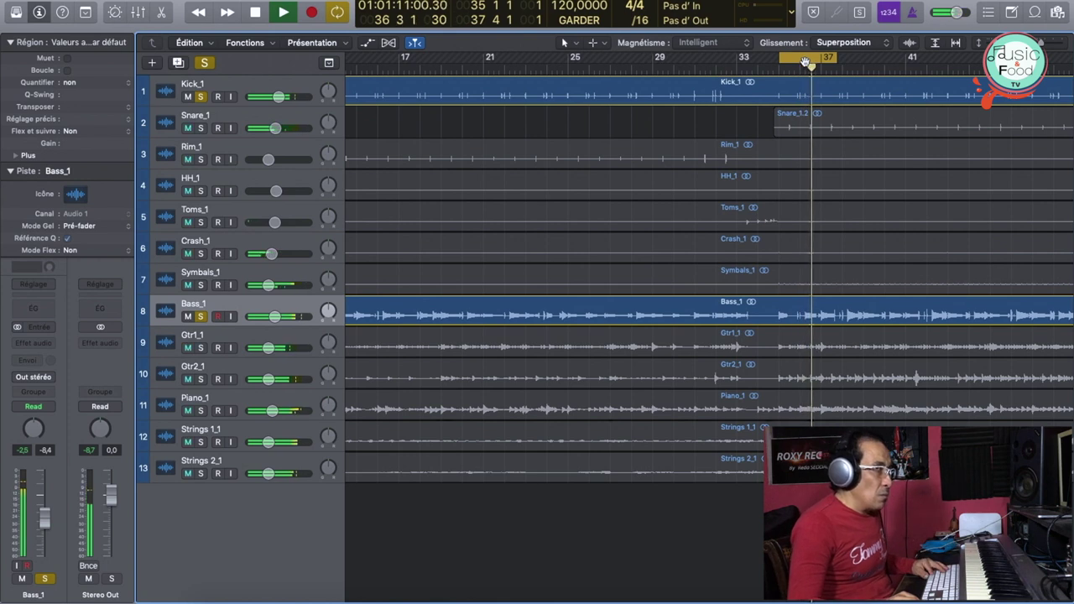
key(space)
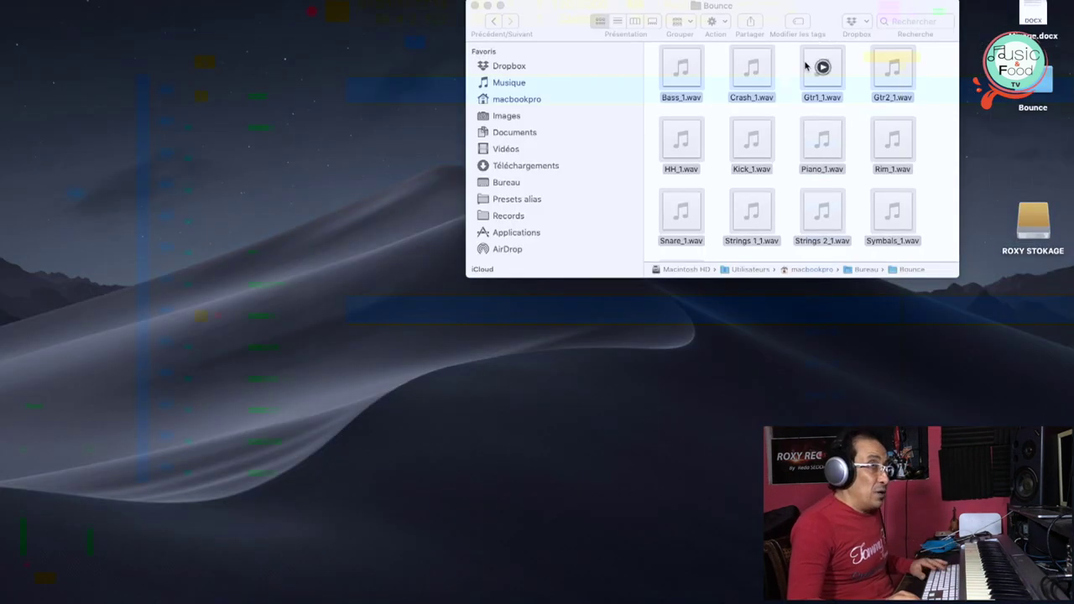
Step: Add a Channel EQ to Bass_1 in the mixer with a low cut at 50 Hz and a high cut at 2000 Hz
key(super+2)
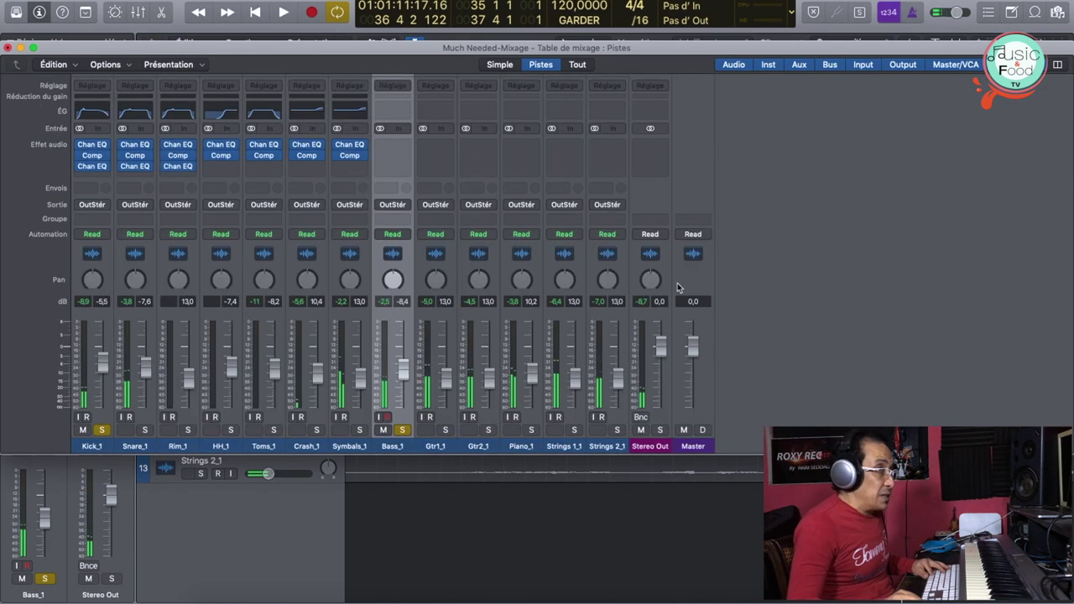
click(391, 110)
click(73, 70)
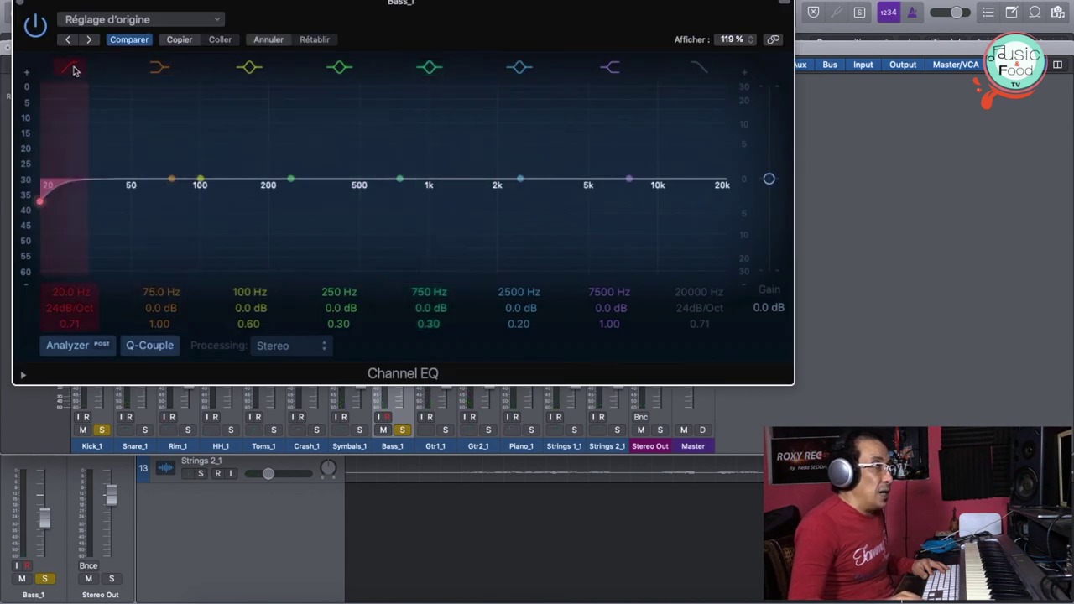
mouse_move(59, 192)
mouse_down()
mouse_move(159, 188)
mouse_move(59, 202)
mouse_up()
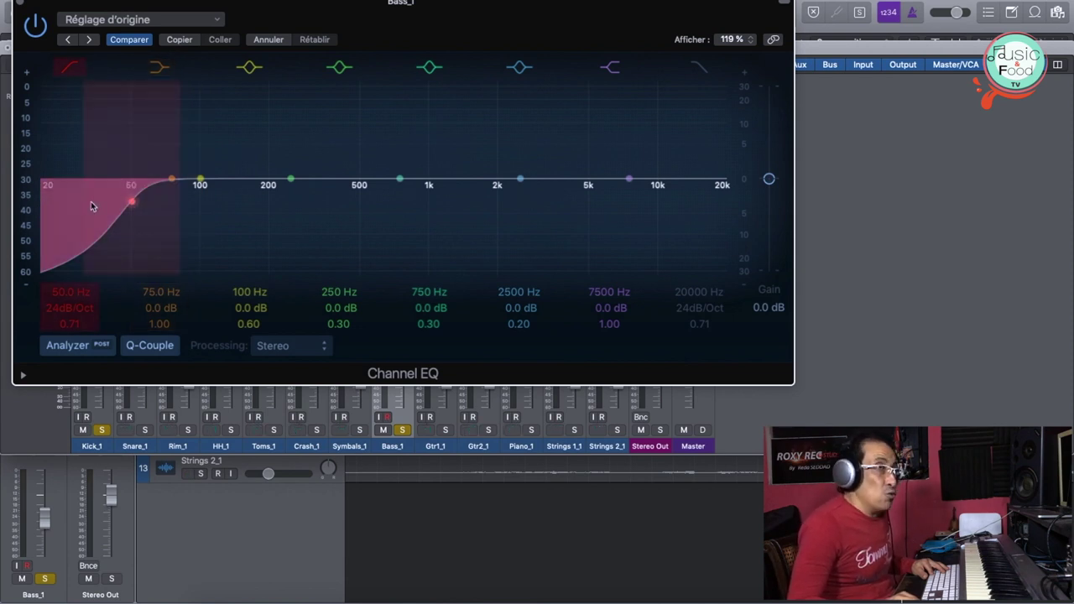
click(701, 68)
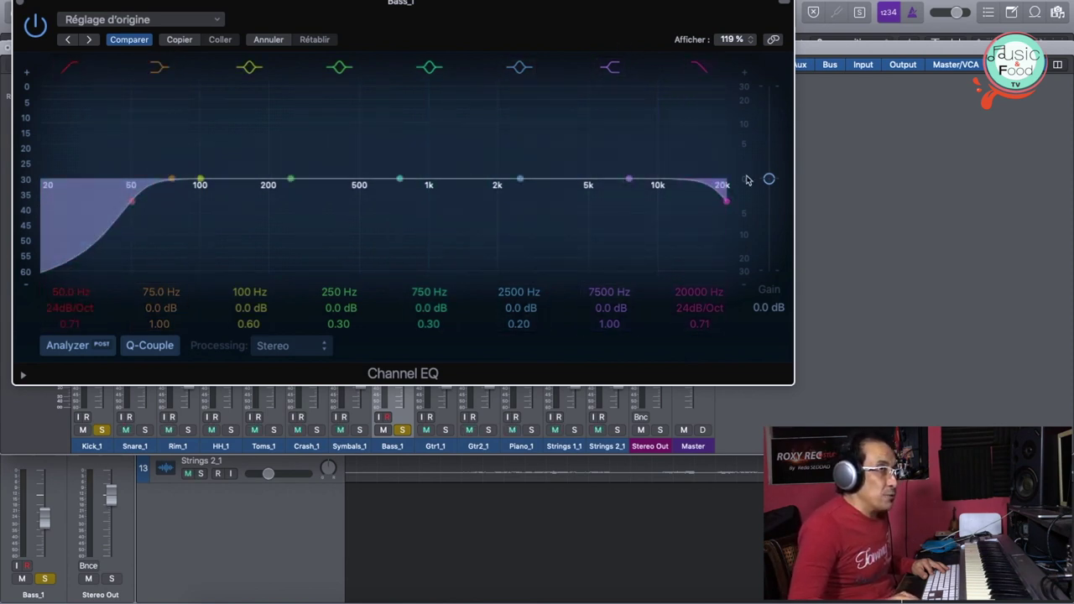
drag(725, 200, 473, 196)
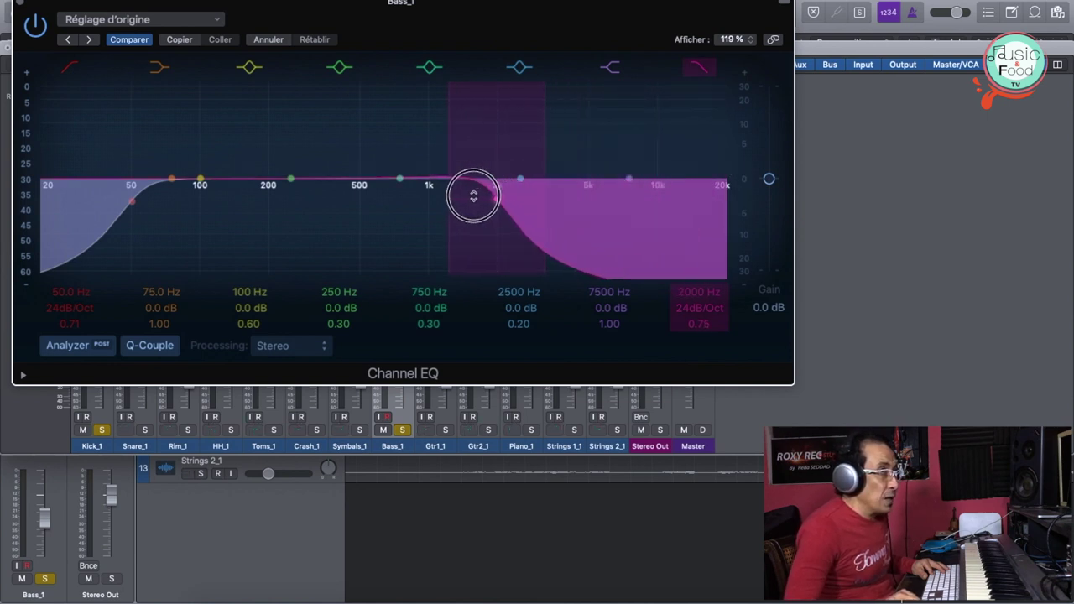
Step: Cut the bass by 3.0 dB at 102 Hz with a Q of 3.10 during playback, and close the equalizer
key(space)
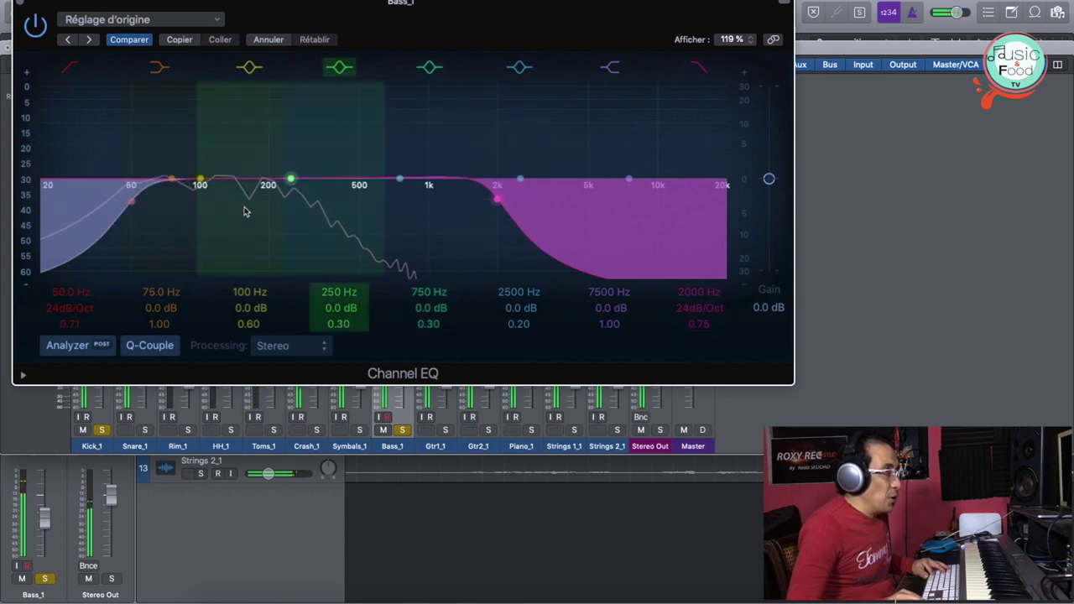
drag(200, 181, 201, 168)
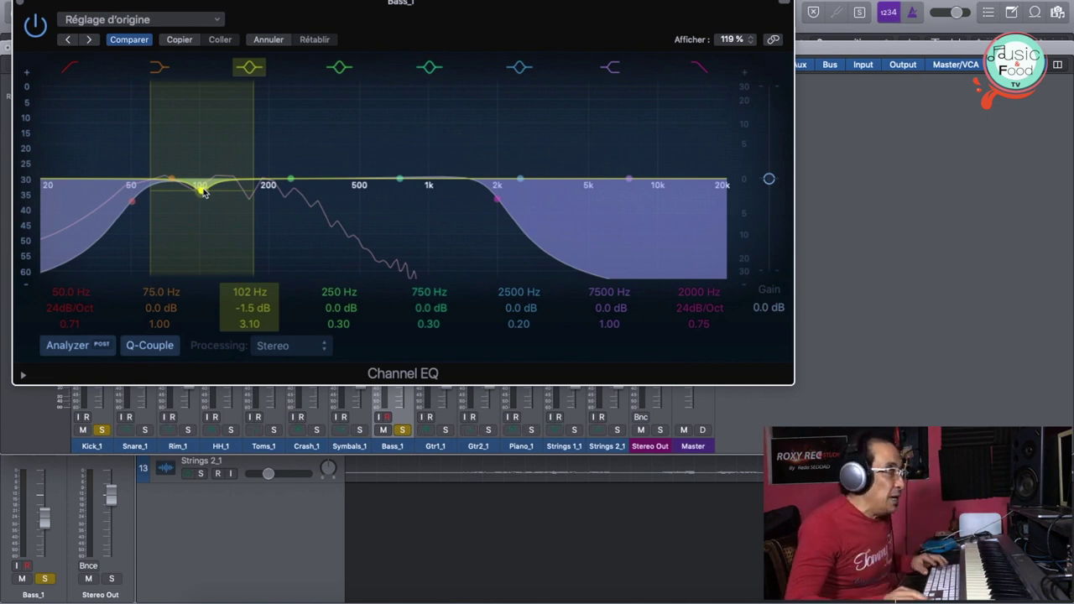
drag(203, 190, 203, 195)
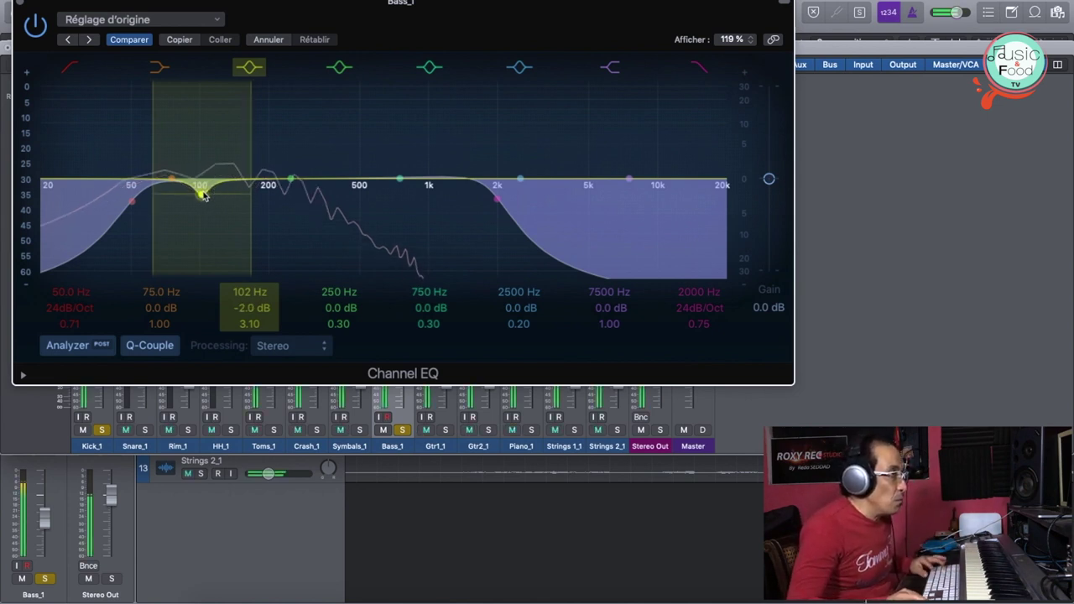
drag(202, 195, 200, 200)
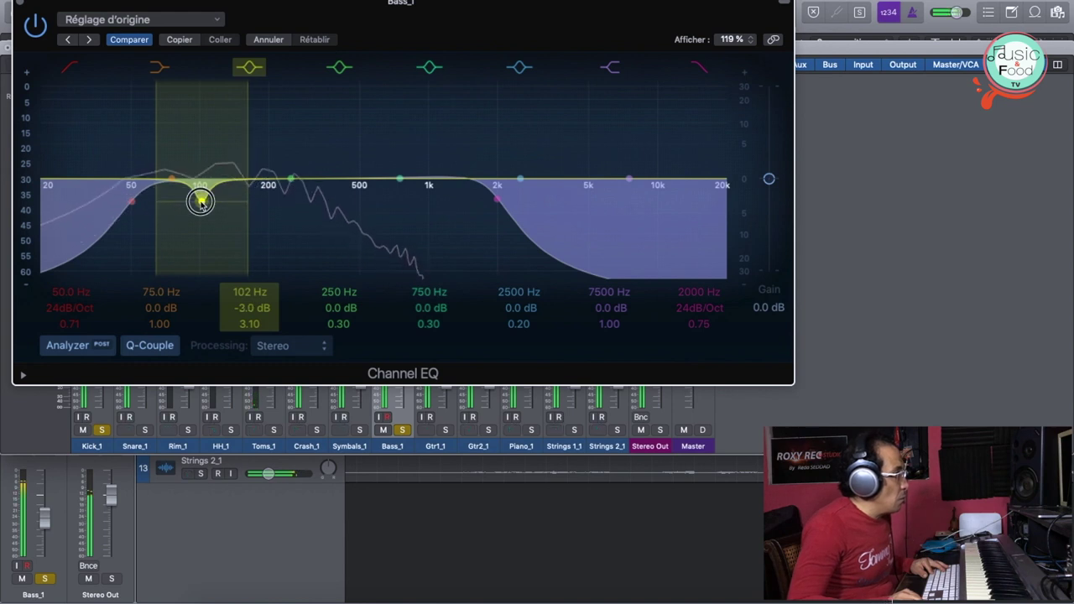
click(36, 25)
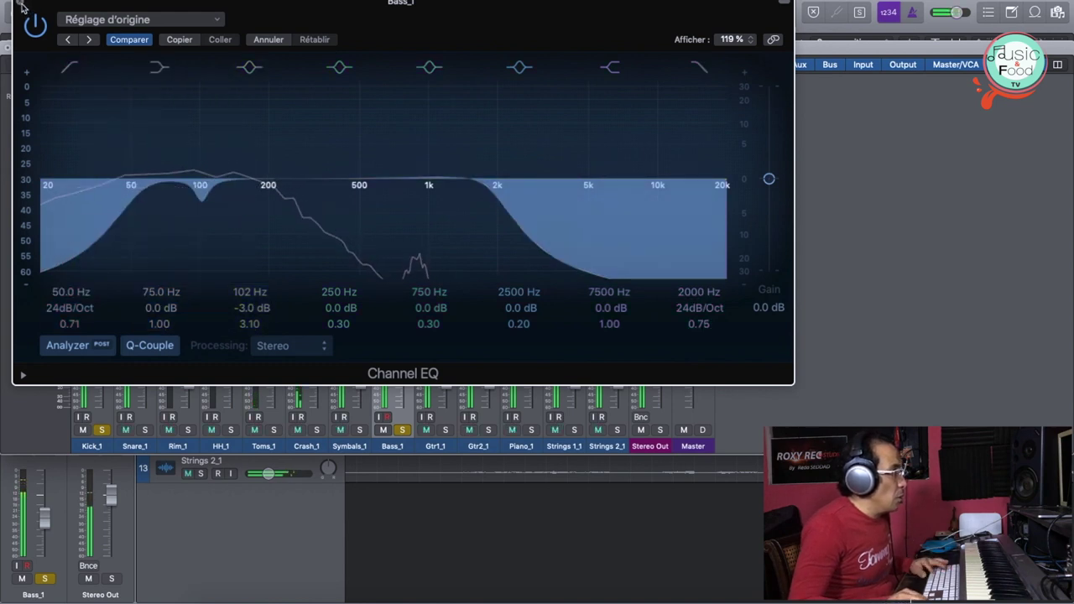
click(18, 4)
Step: Insert a stereo Compressor on Bass_1 and load the E Bass preset from the Guitars category
click(407, 156)
mouse_move(407, 192)
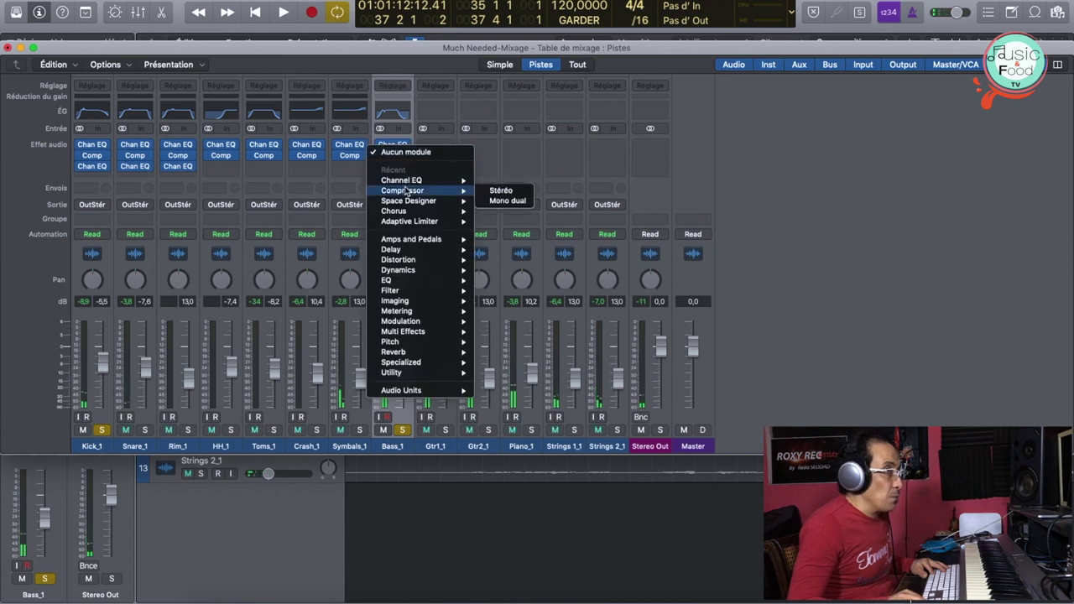
click(494, 191)
drag(228, 10, 363, 19)
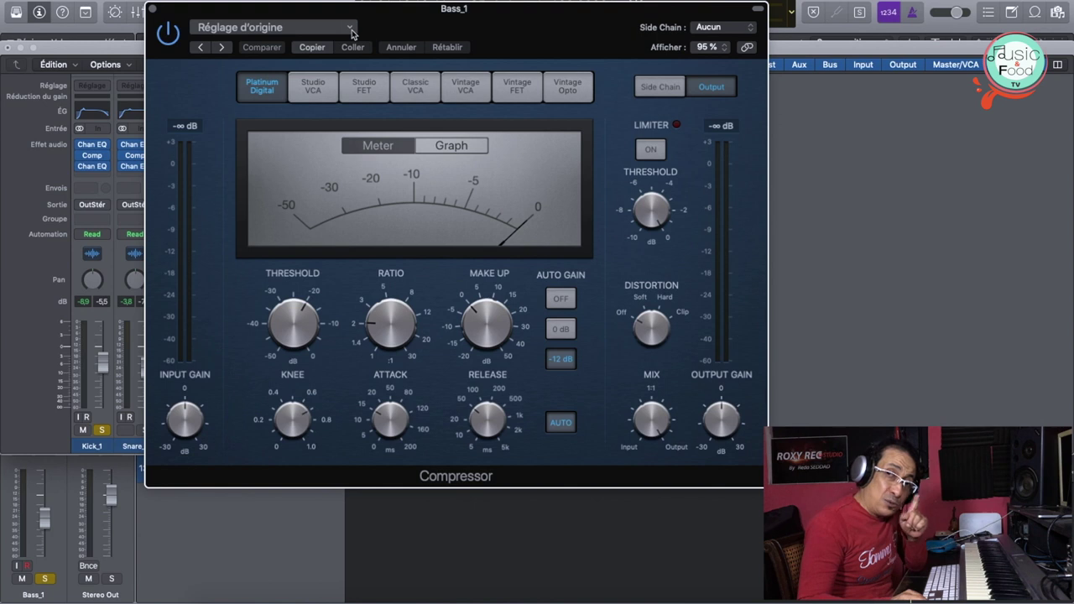
click(351, 30)
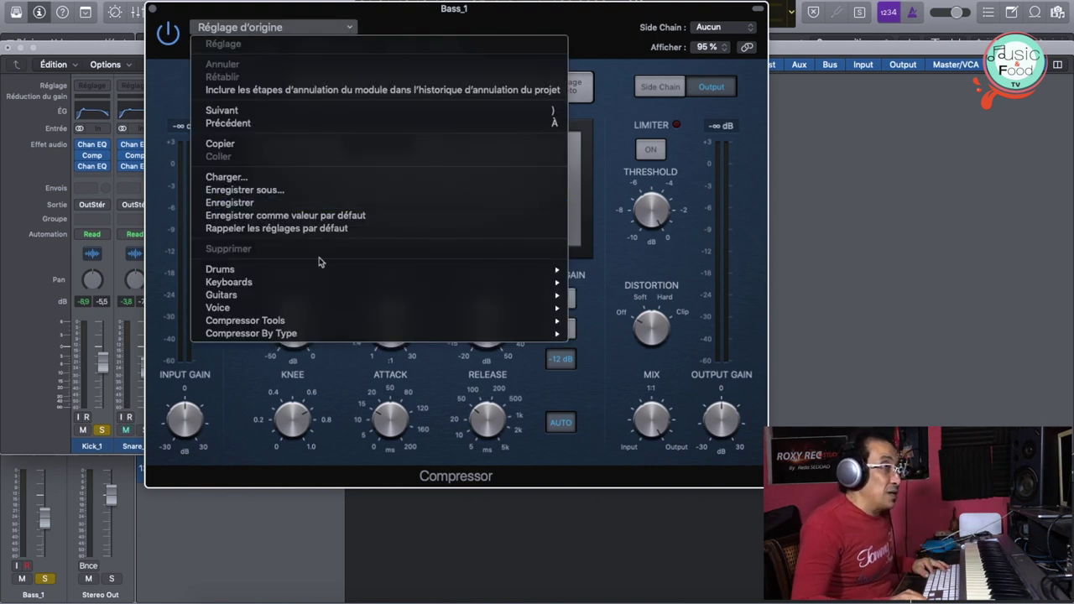
mouse_move(378, 294)
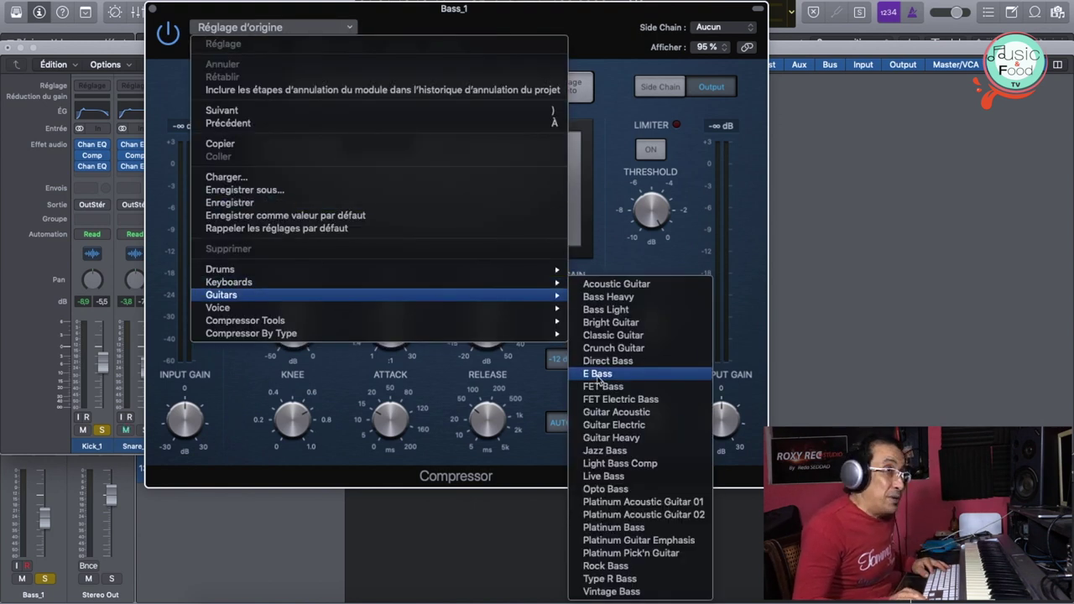
click(598, 374)
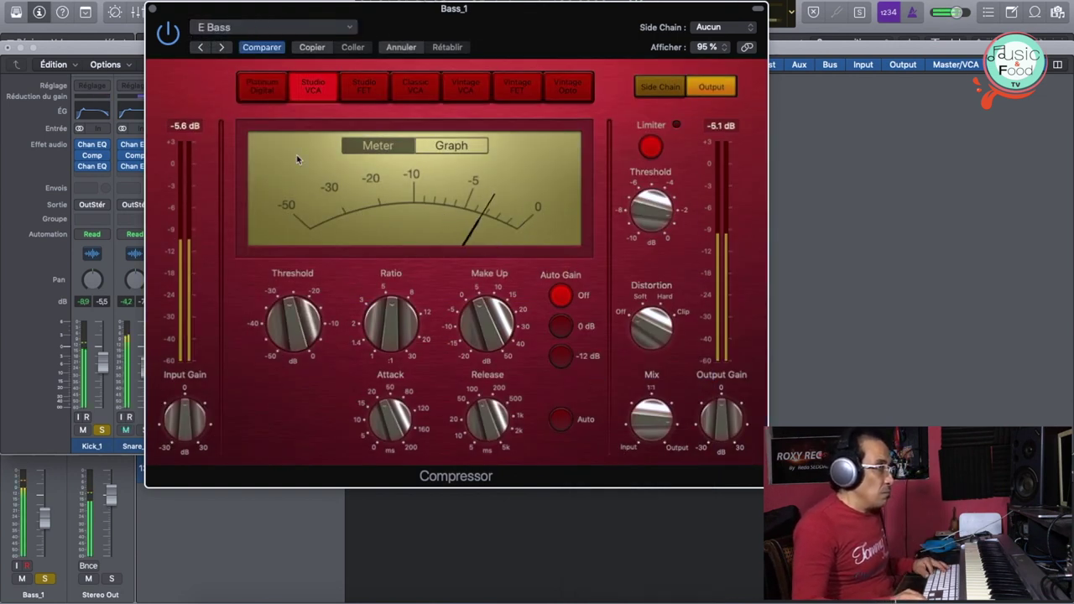
Step: Switch the bass compressor to the Platinum Digital model and set its threshold to -37.0 dB
click(254, 90)
mouse_move(397, 326)
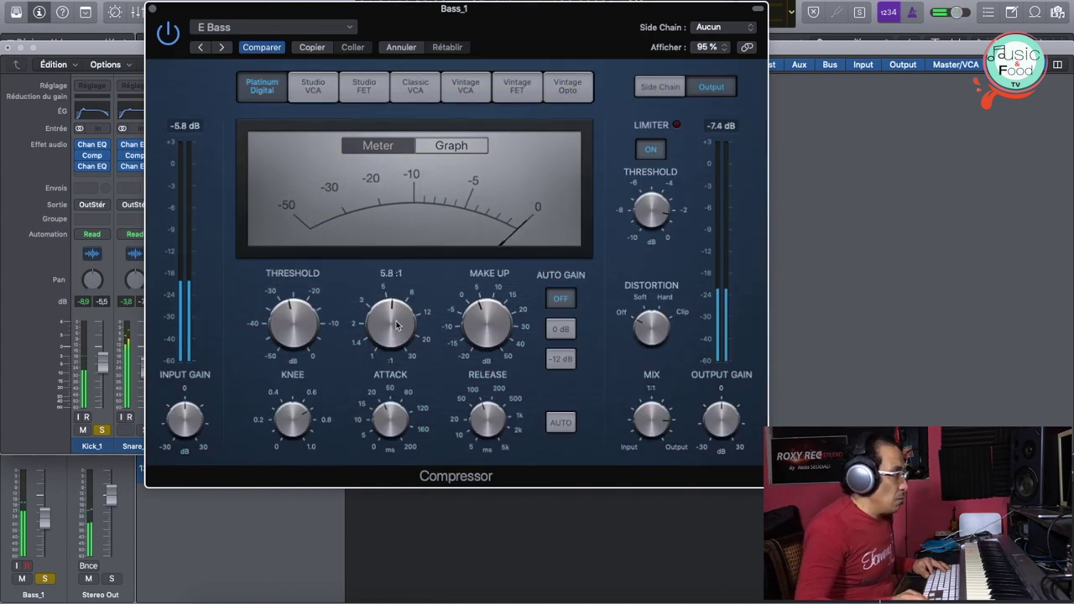
drag(317, 310, 293, 347)
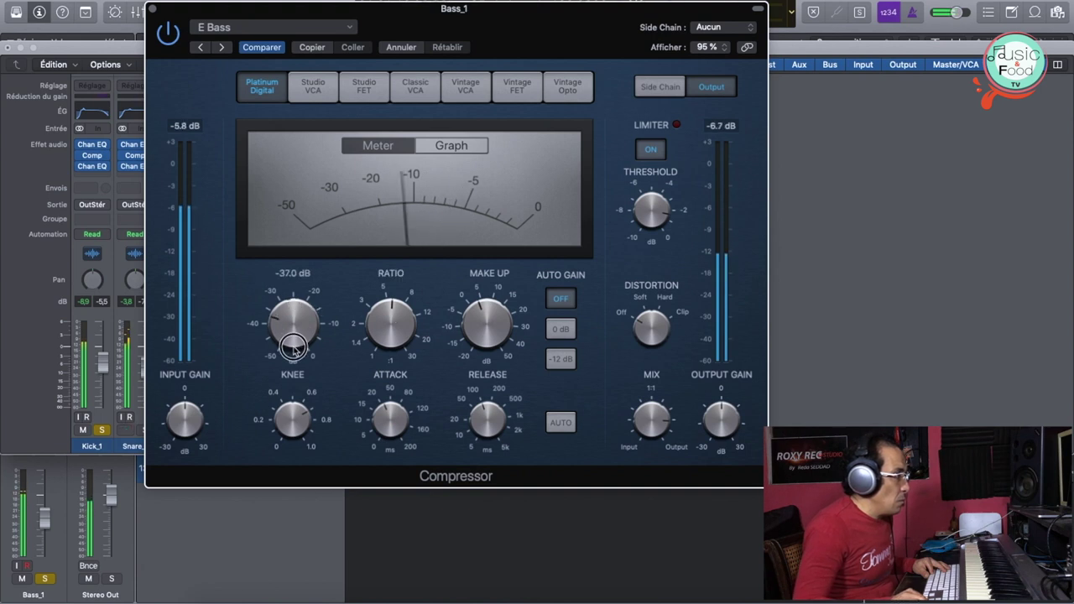
Step: Move the compressor clear of the Bass_1 channel strip, lower its ratio and set the threshold to -25.5 dB
drag(369, 15, 492, 120)
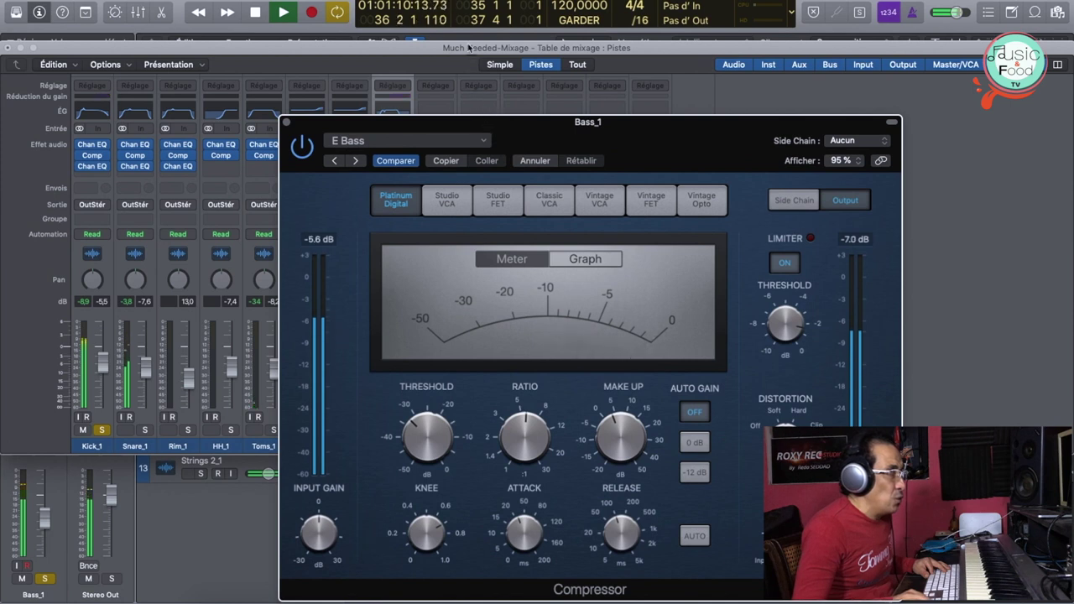
click(470, 48)
drag(471, 117, 657, 115)
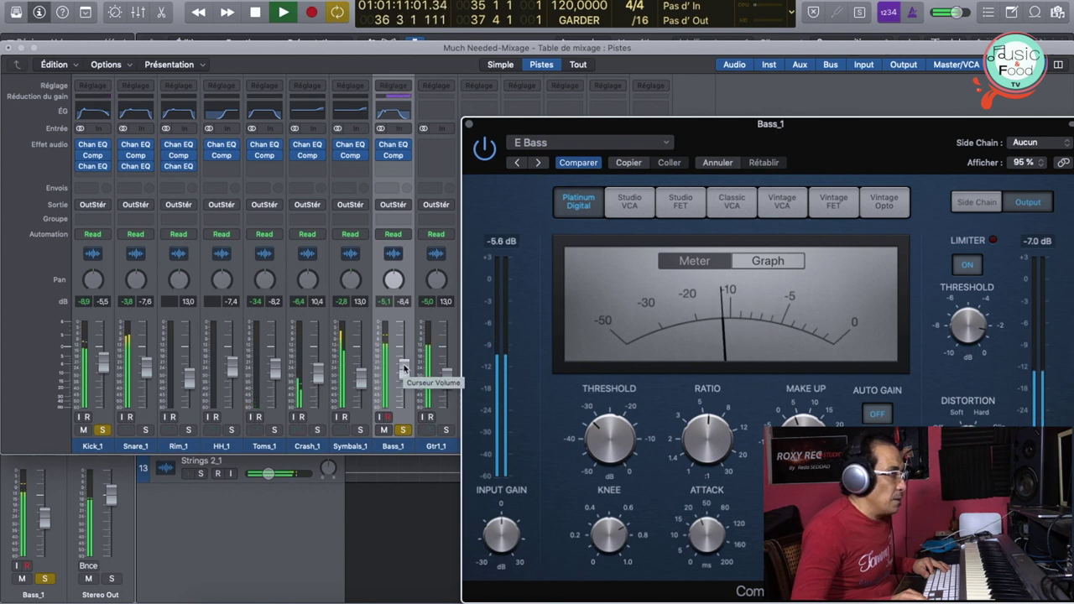
mouse_move(671, 466)
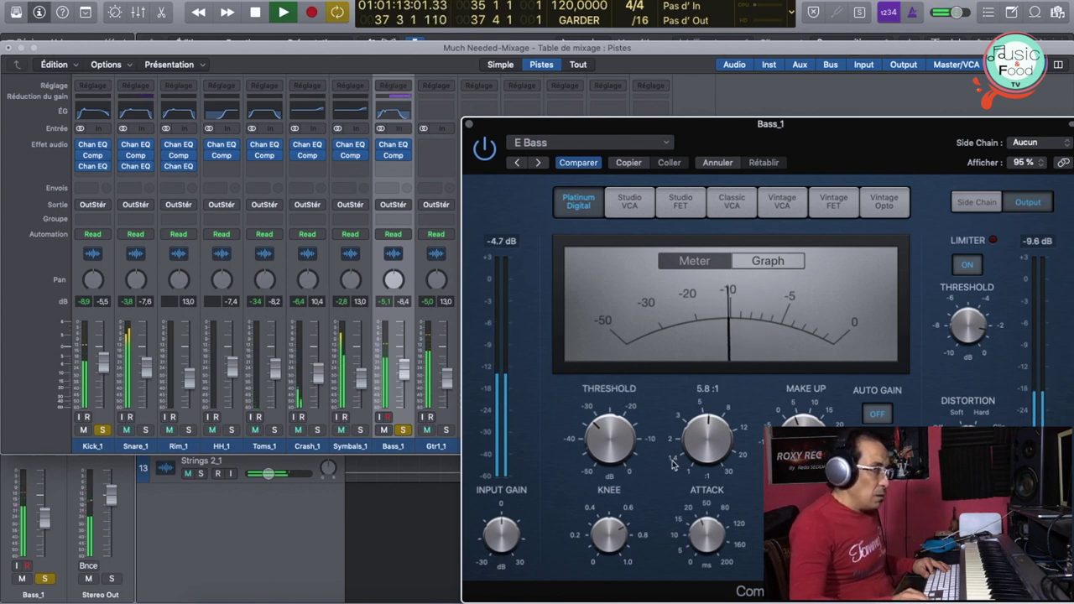
mouse_move(707, 437)
mouse_down()
mouse_move(707, 458)
mouse_move(708, 426)
mouse_up()
drag(602, 438, 596, 413)
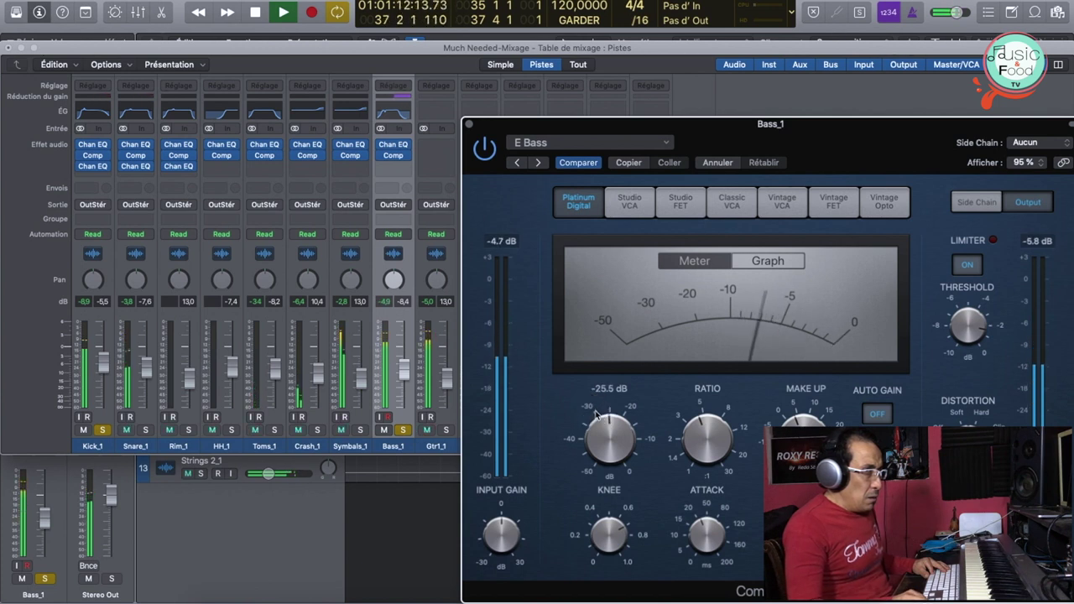
Step: Move the bass compressor window clear of its side-chain list and set its side chain to Kick_1 (Audio 6)
drag(744, 126, 432, 69)
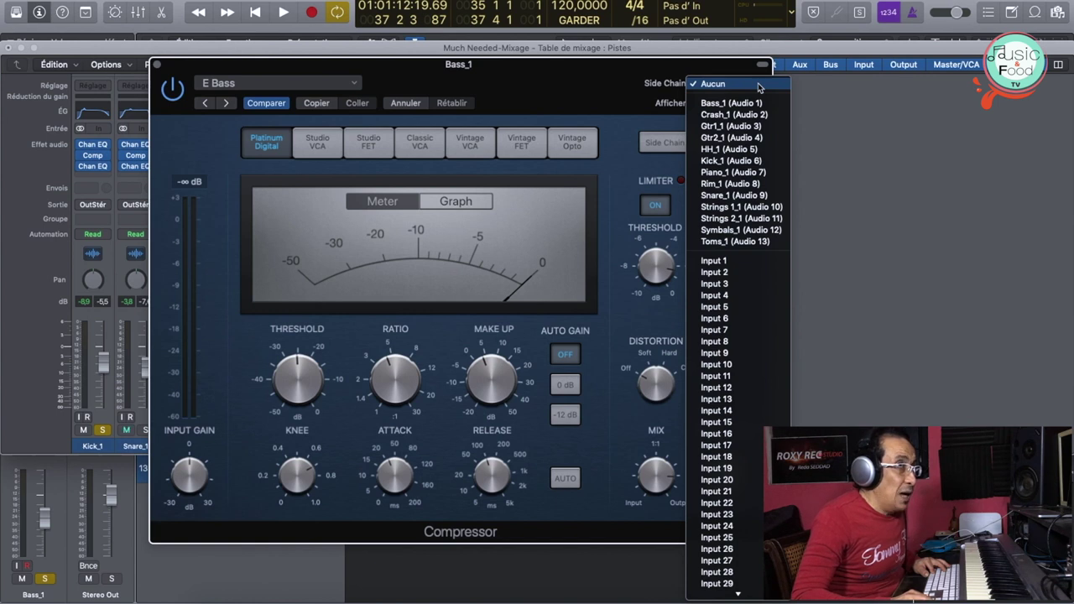
click(651, 89)
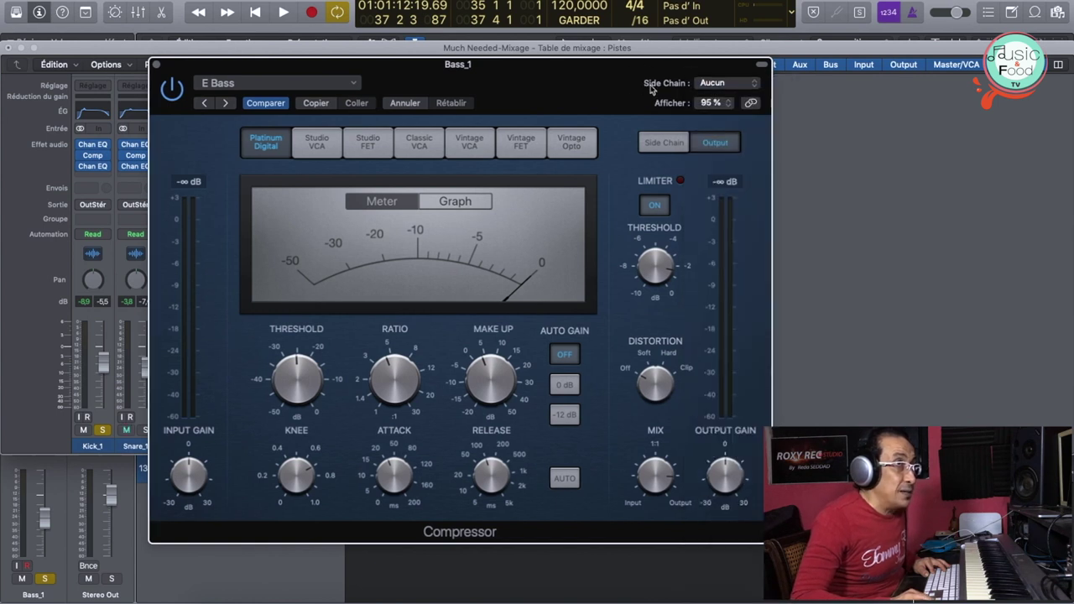
click(752, 87)
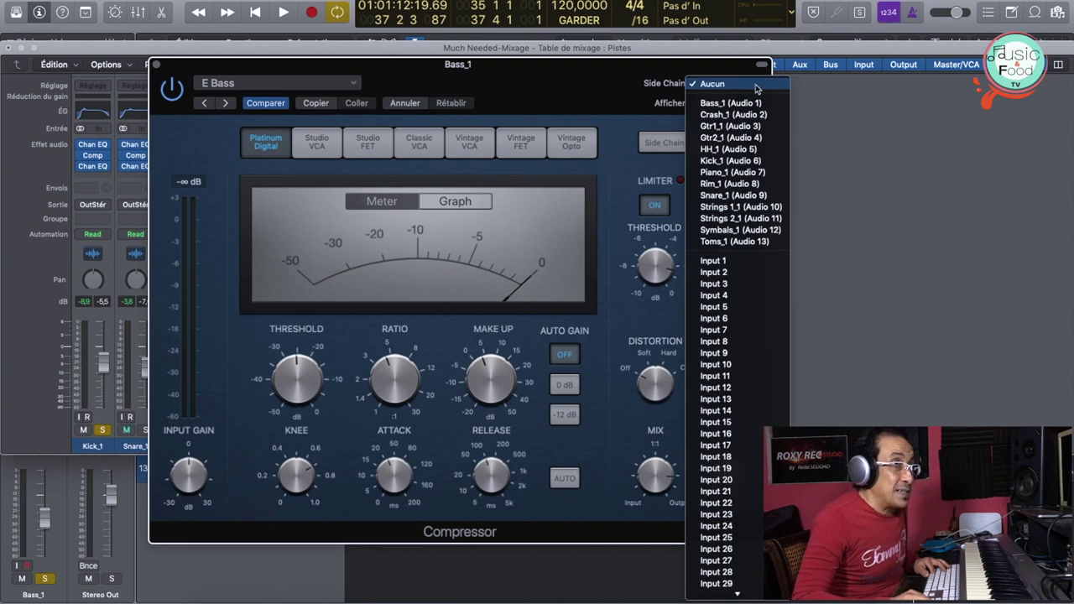
click(711, 161)
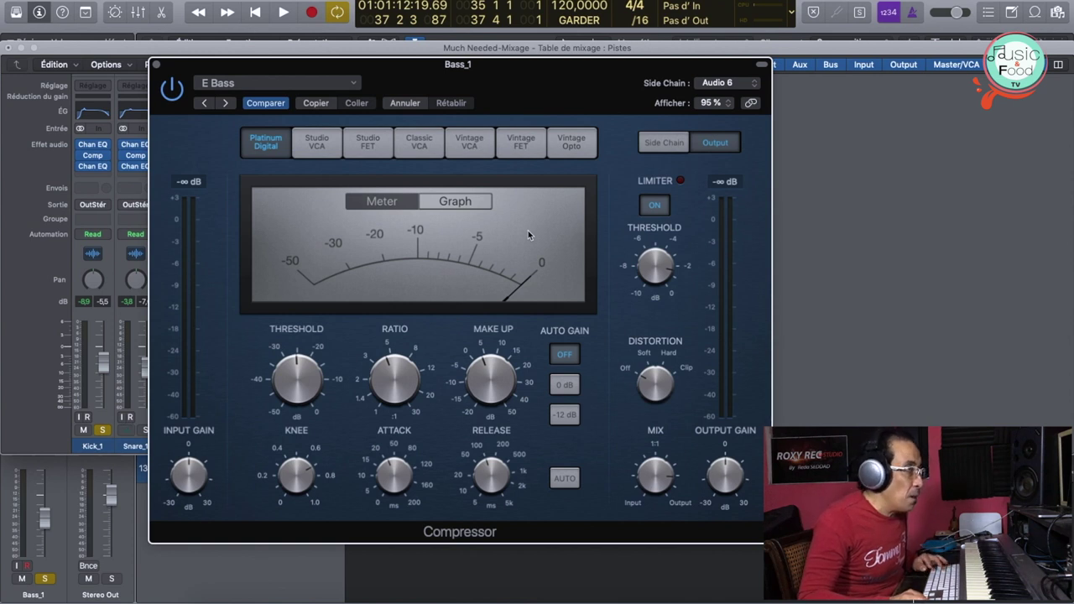
Step: Audition the bass with the kick-triggered compression, starting and stopping playback
key(space)
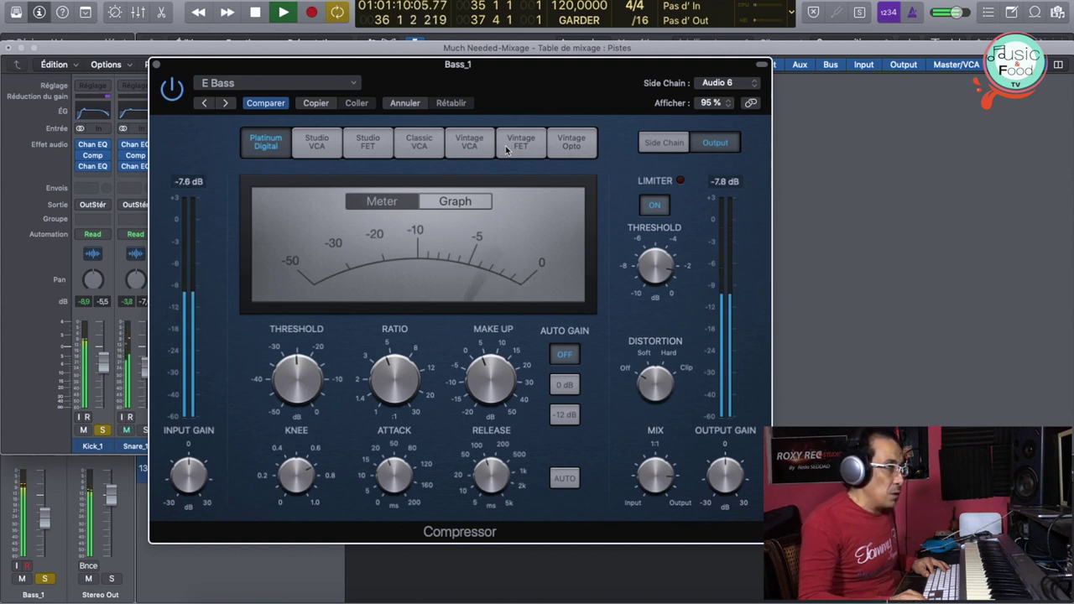
key(space)
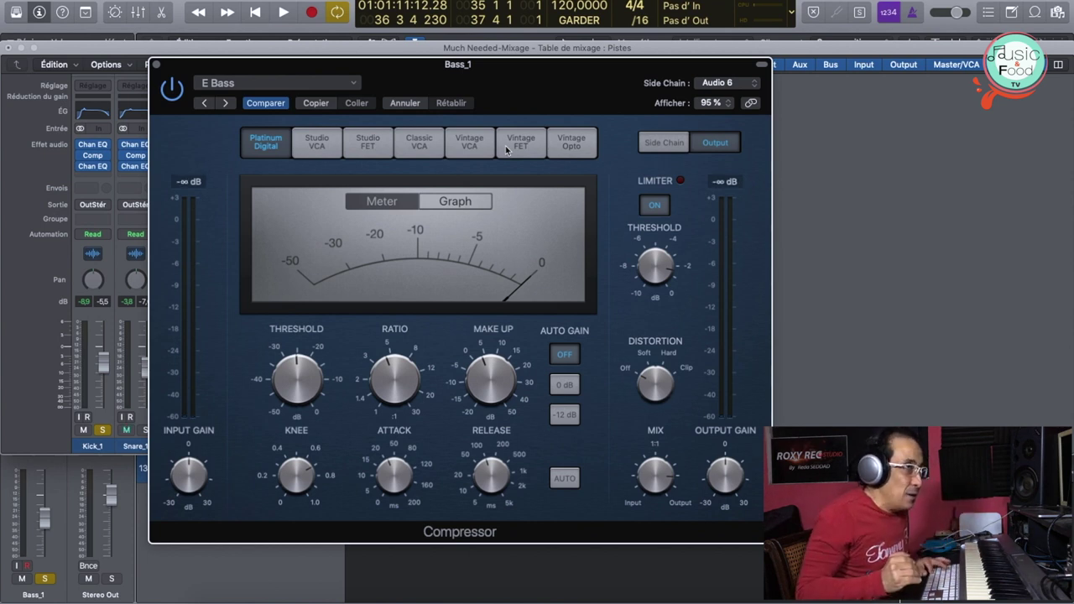
key(space)
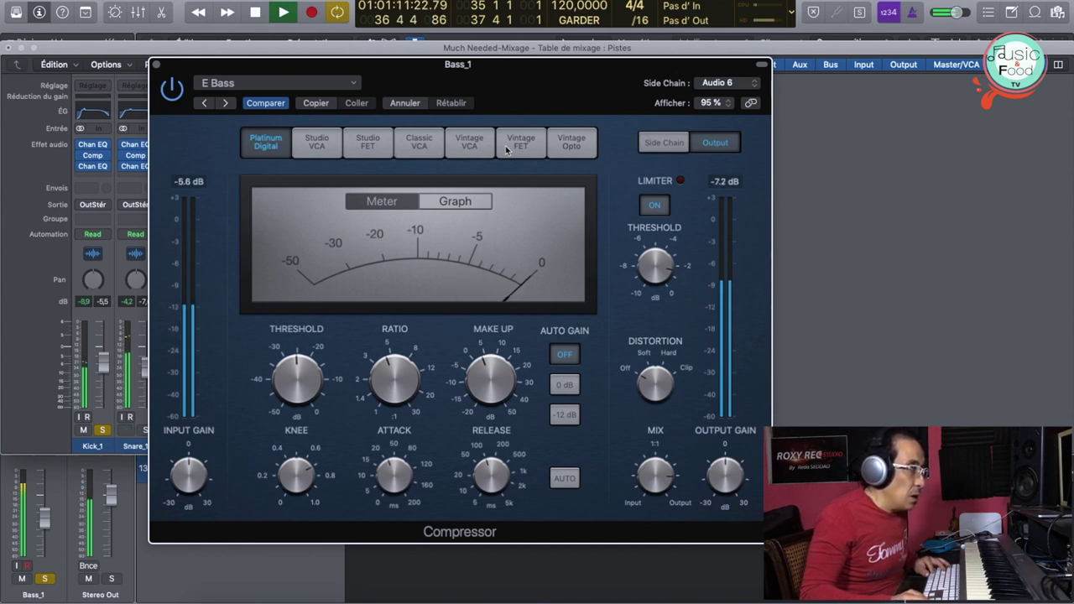
key(space)
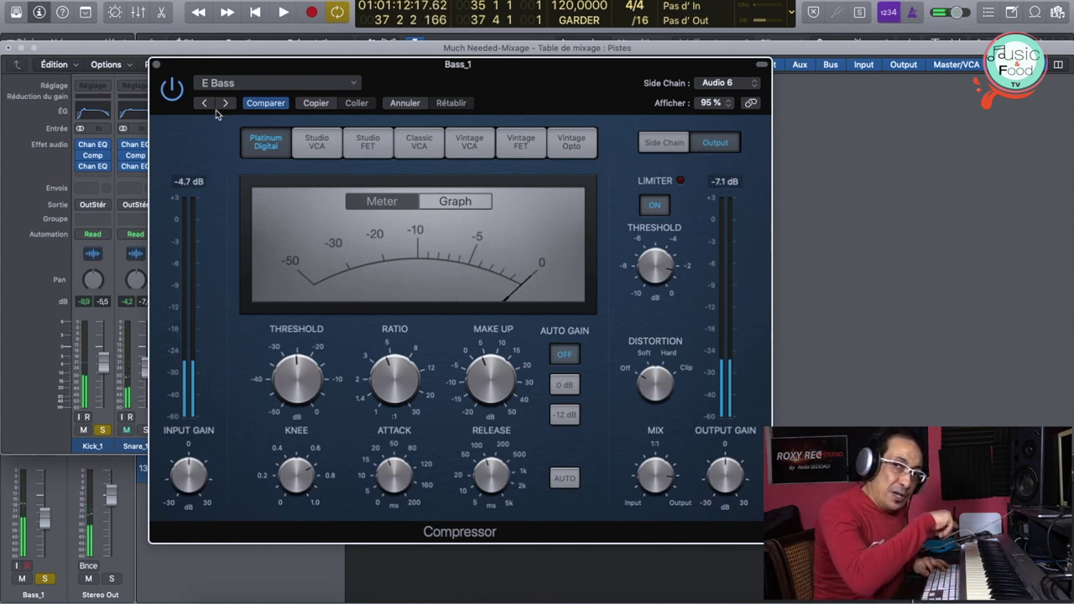
Step: Compare the bass with its compressor bypassed and active during playback, and close the compressor
key(space)
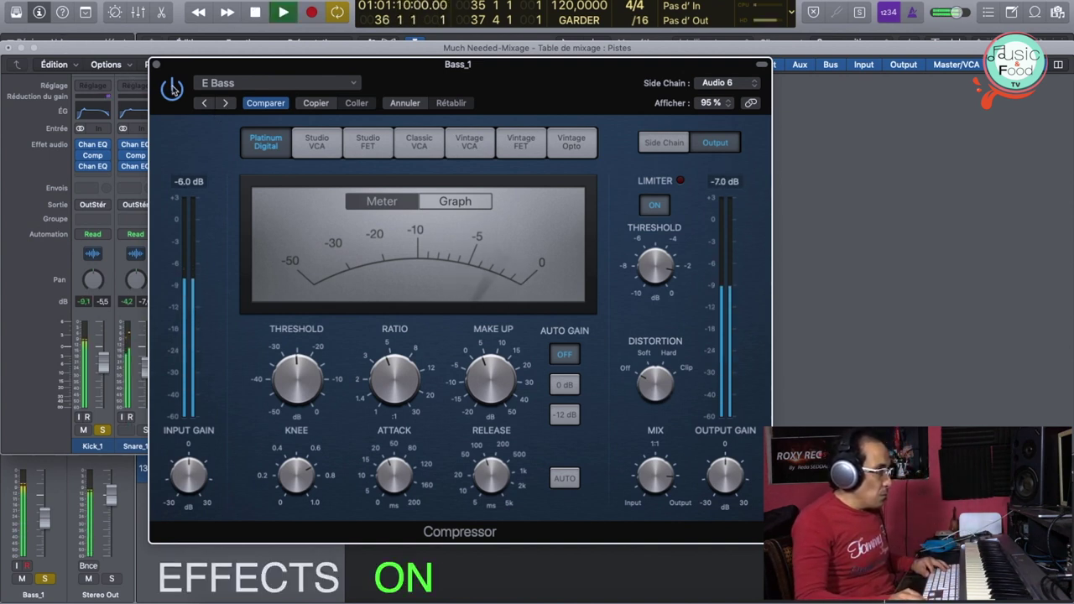
click(172, 89)
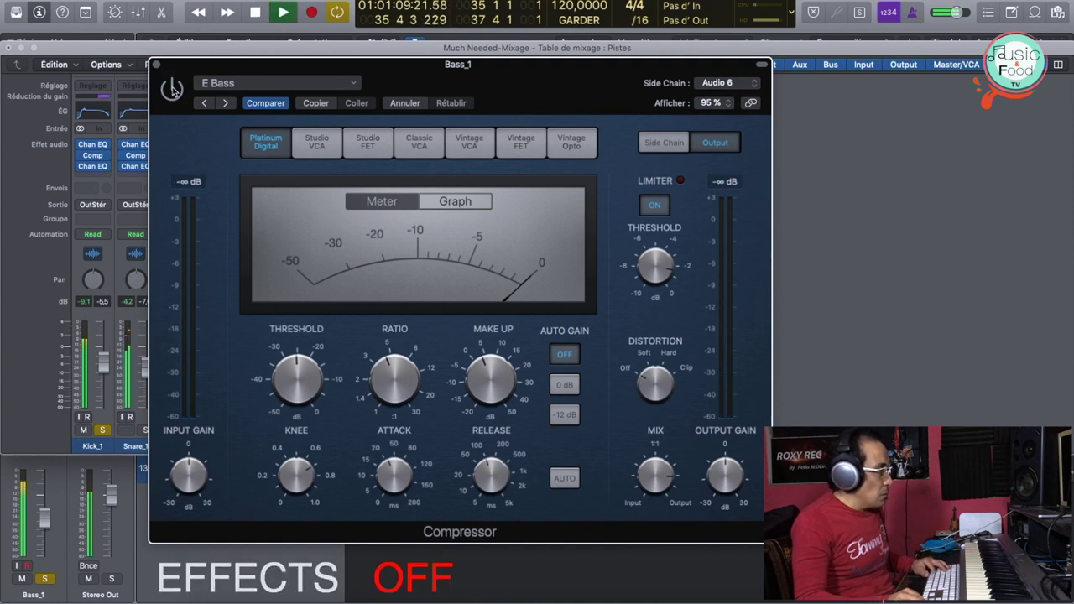
key(space)
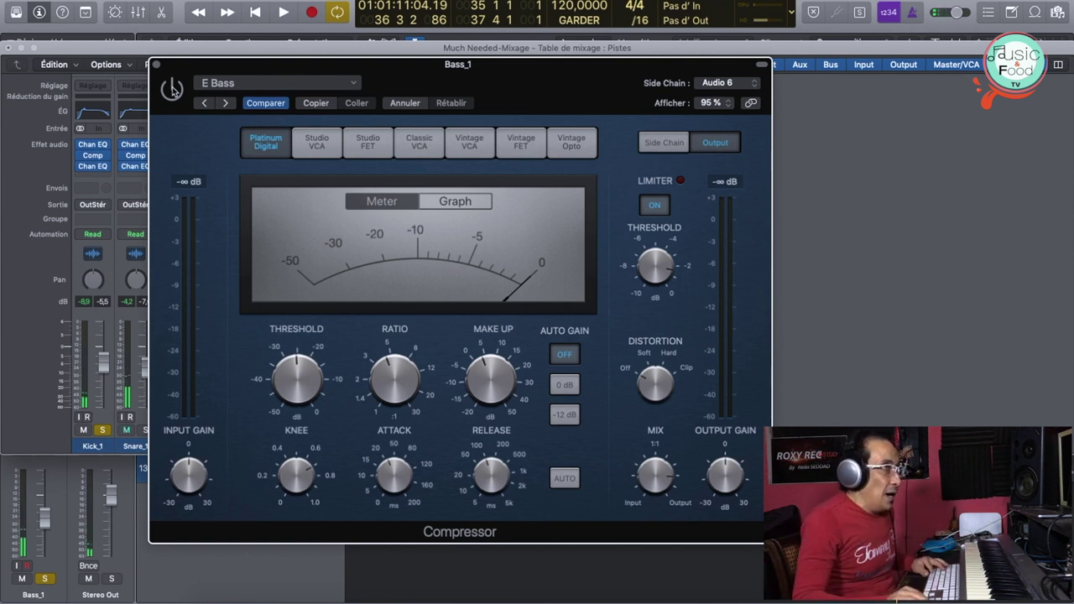
click(172, 90)
key(space)
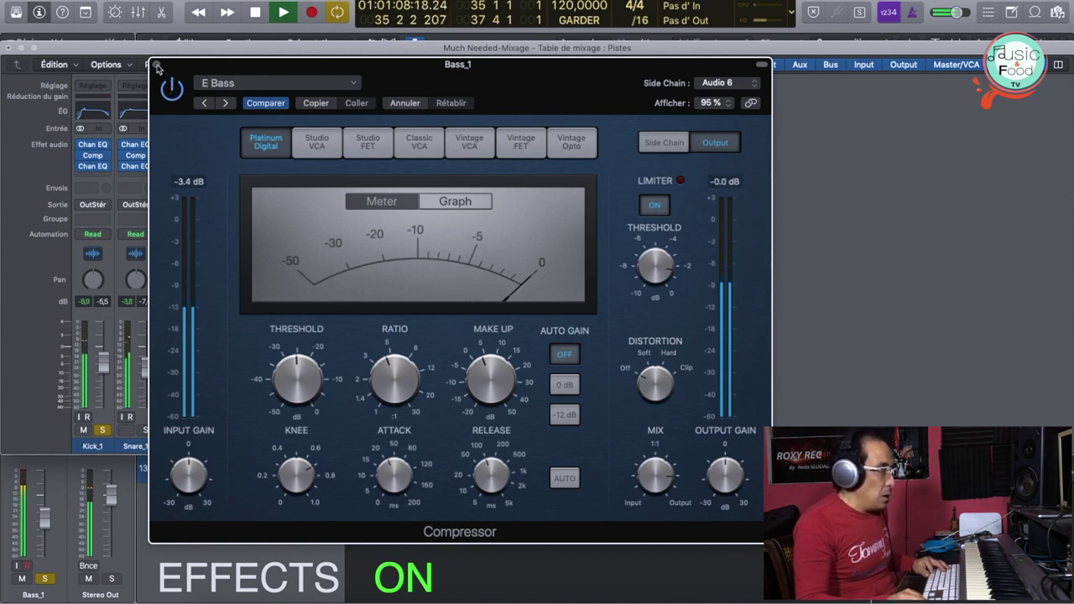
key(space)
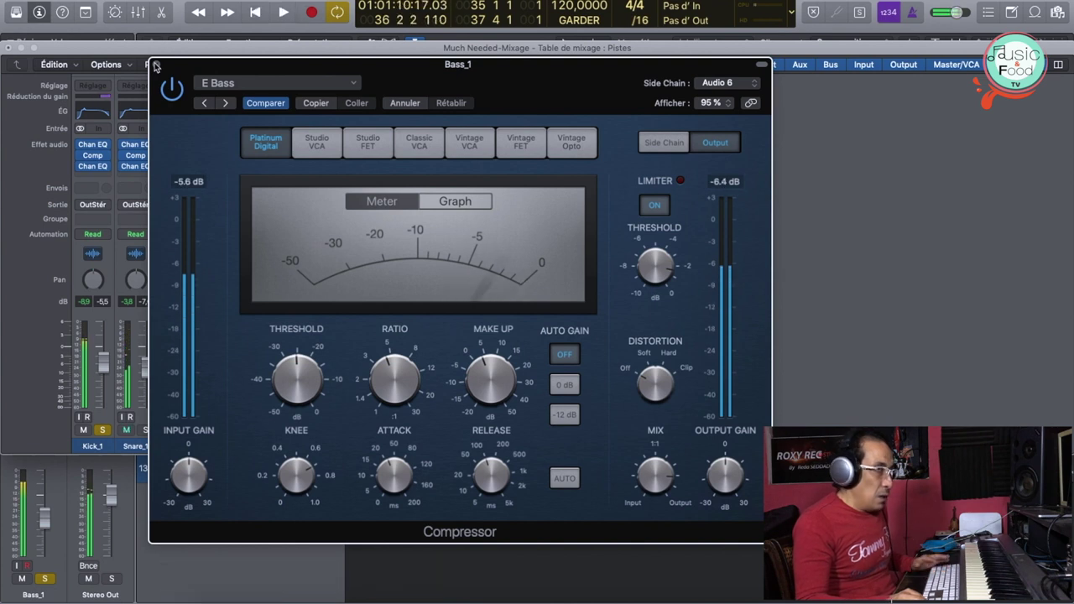
click(155, 65)
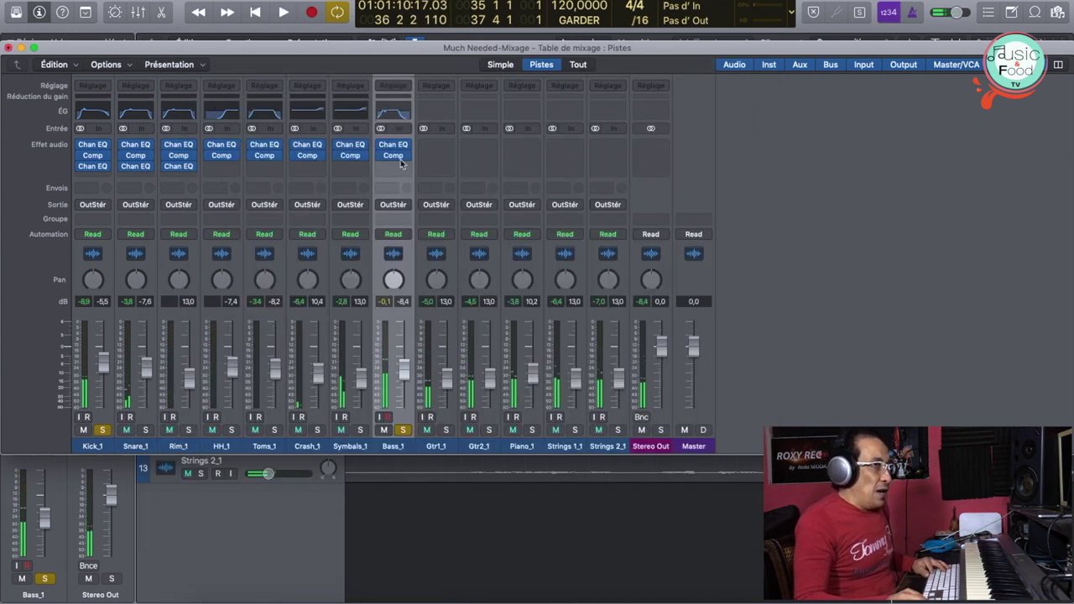
Step: Solo Gtr1_1 with Bass_1 muted, set the cycle range from bar 3 to bar 6, and play the loop
click(437, 447)
click(446, 429)
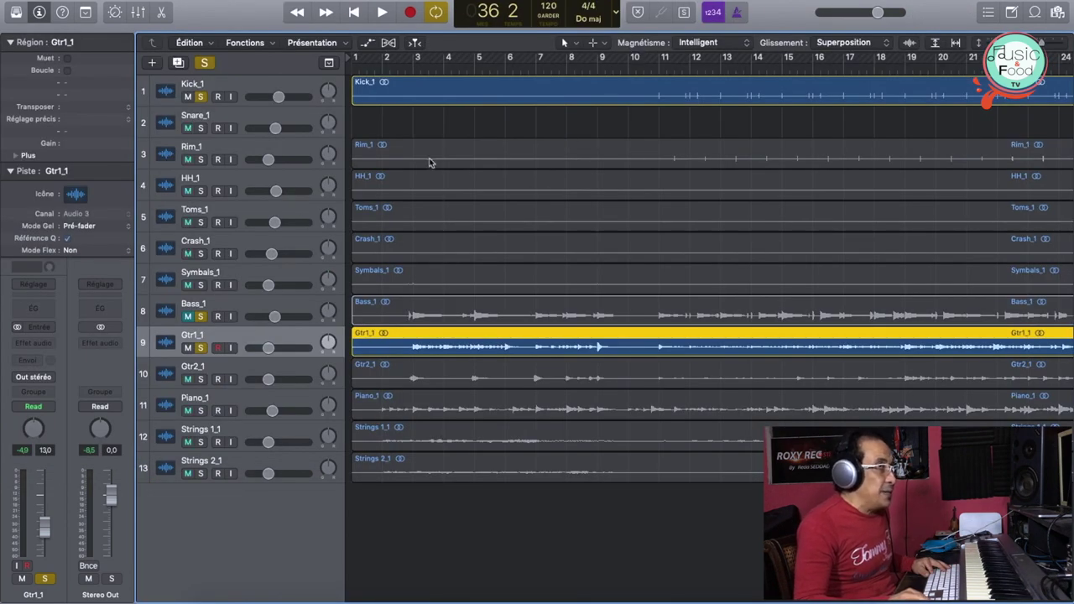
drag(418, 62, 500, 66)
key(space)
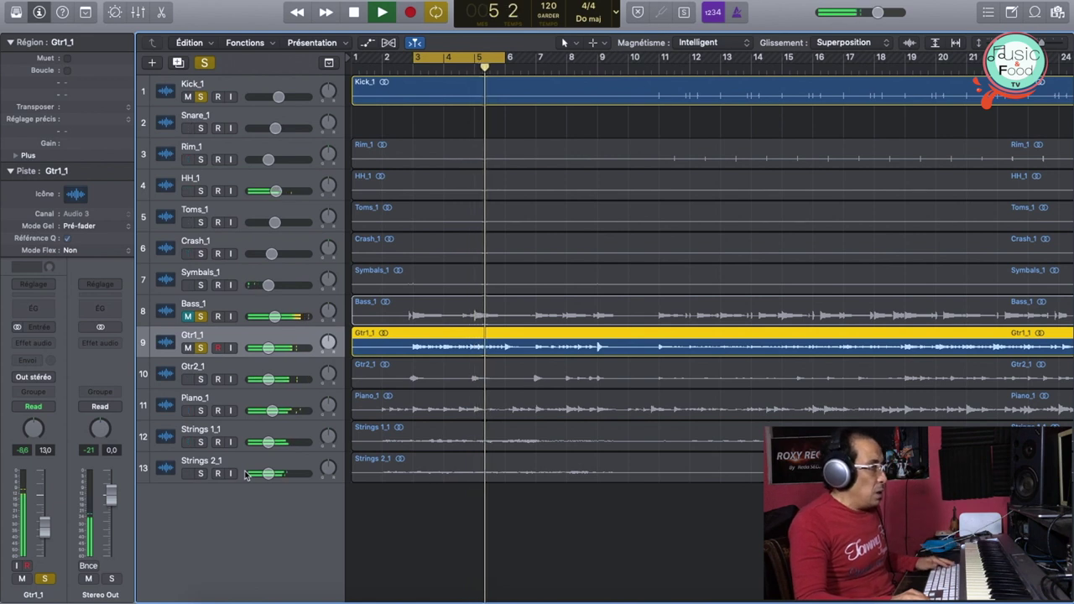
key(space)
Step: Add a Channel EQ to Gtr1_1 in the mixer and enable its low cut at 102 Hz
key(super+2)
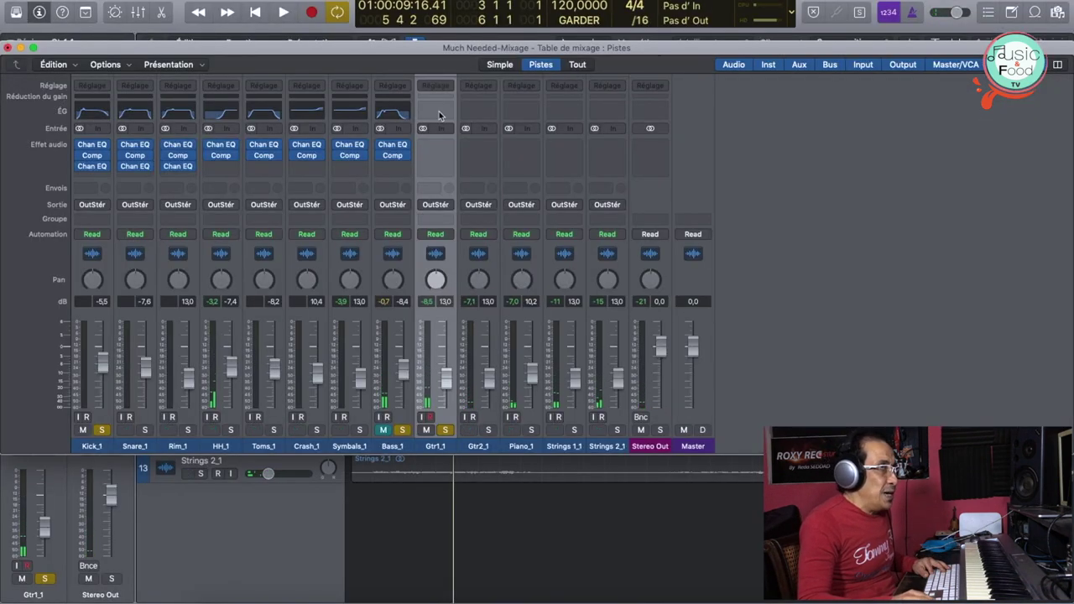
click(438, 115)
click(71, 68)
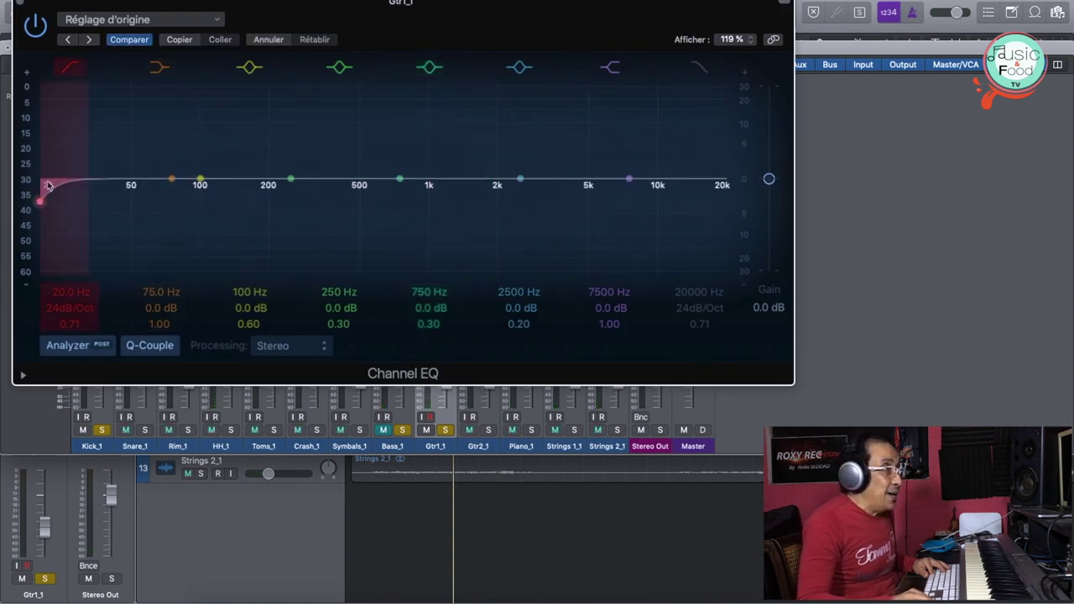
drag(52, 186, 227, 197)
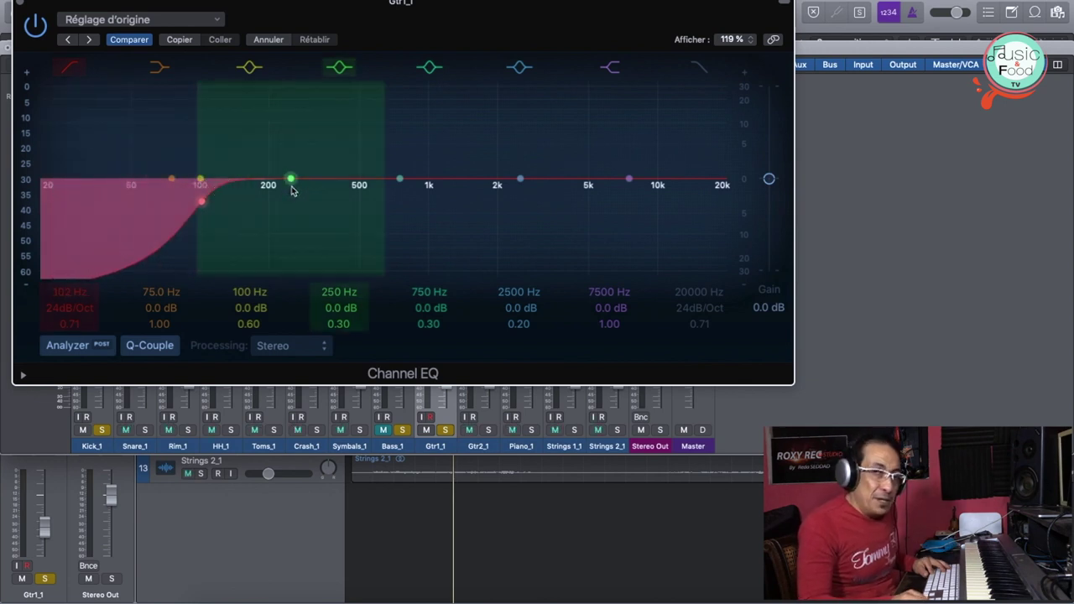
Step: Adjust the guitar's low cut during playback to 96 Hz with a 48 dB/Oct slope and a Q of 0.60
key(space)
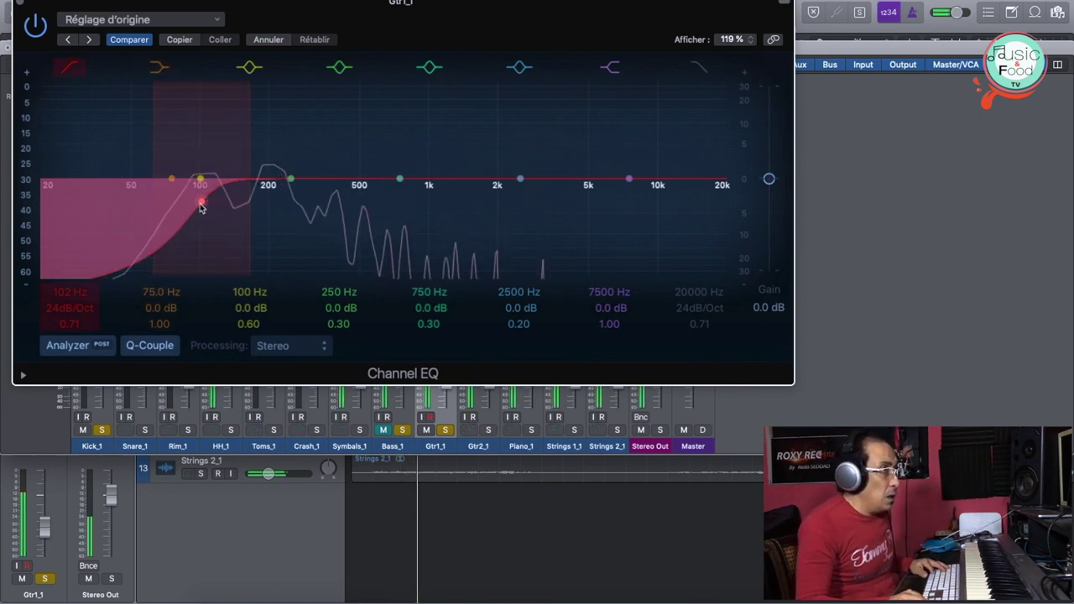
drag(199, 206, 275, 208)
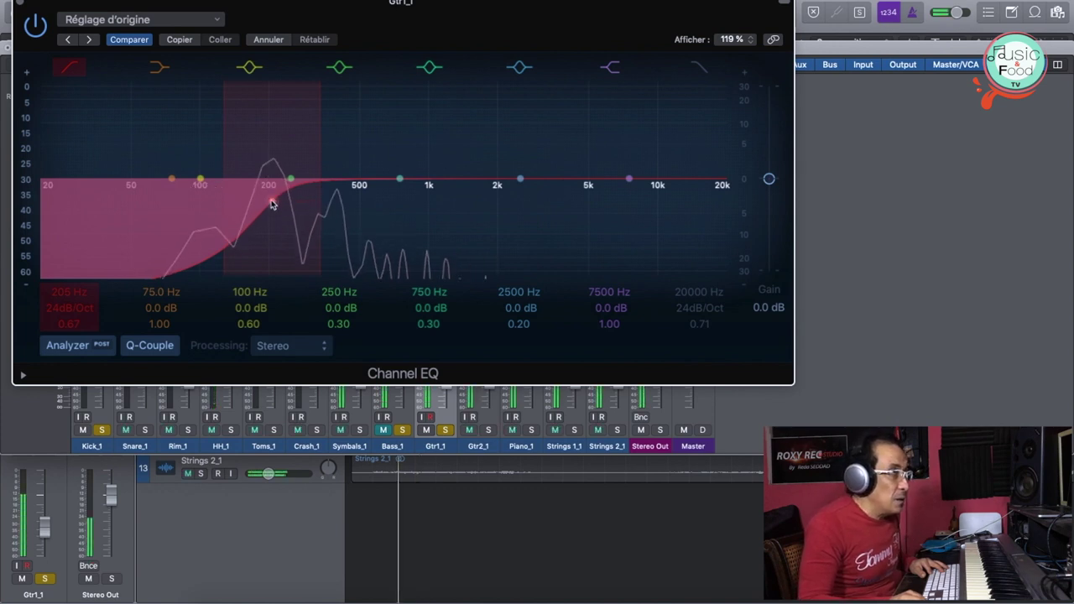
drag(271, 204, 191, 204)
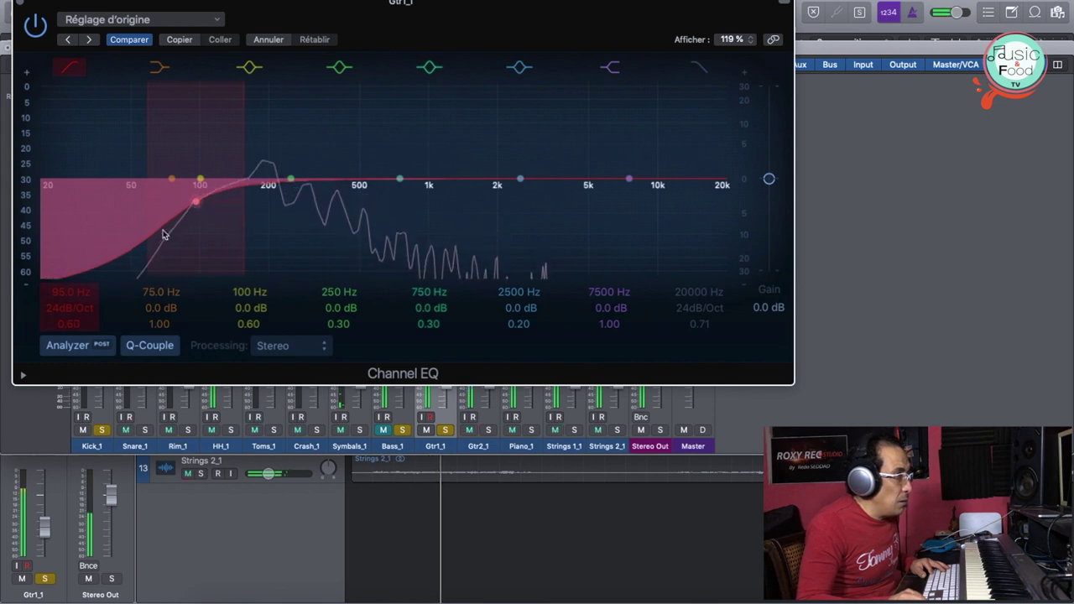
drag(65, 309, 66, 306)
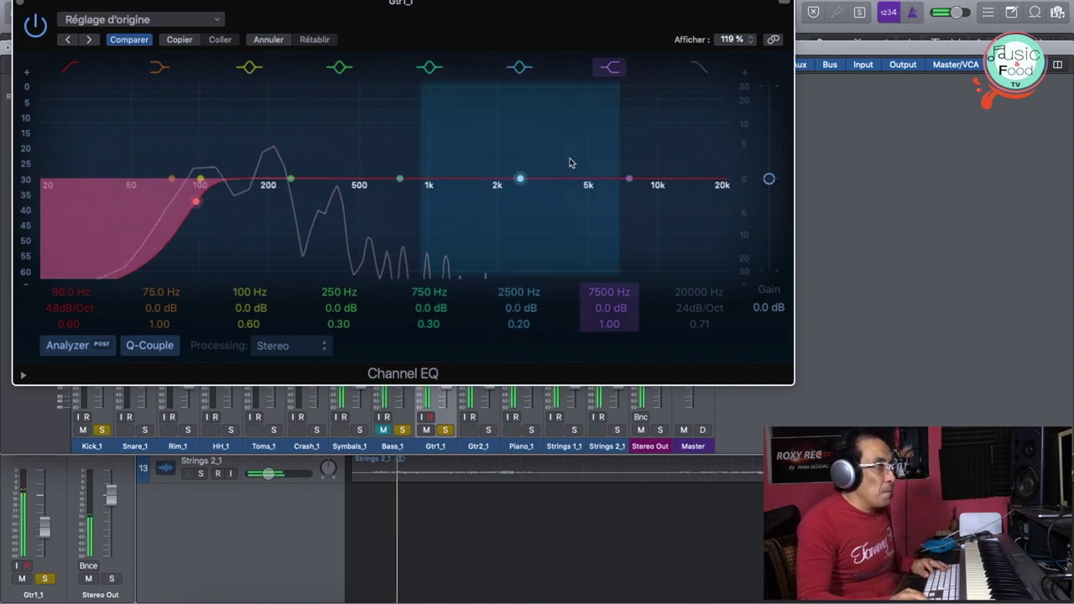
Step: Enable the guitar's high cut at 5000 Hz with a Q of 0.67, and boost 1960 Hz by 3.0 dB
click(699, 69)
drag(728, 211, 576, 205)
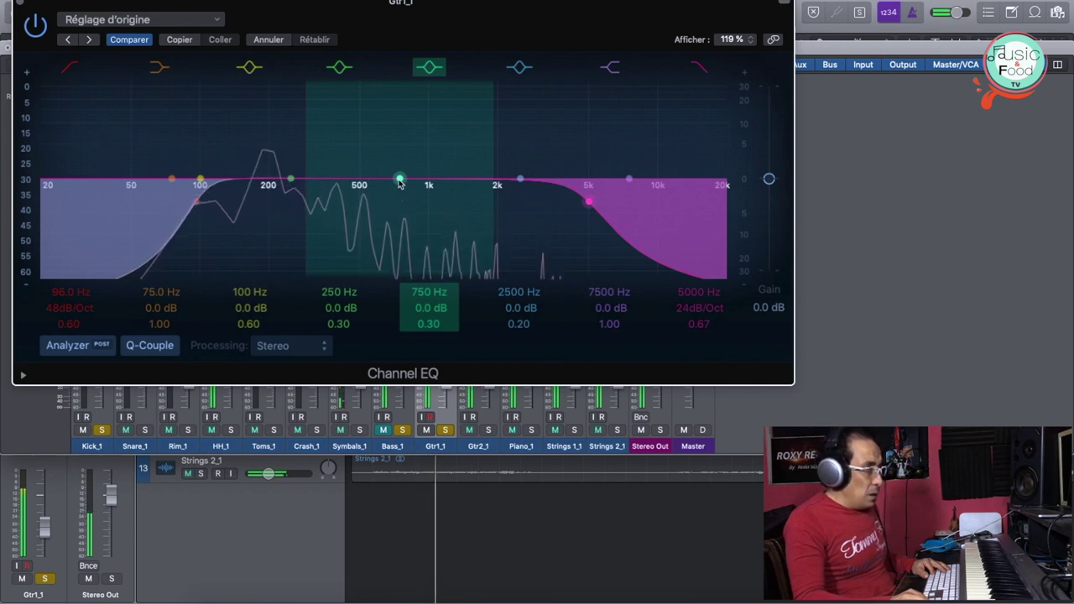
drag(397, 179, 500, 169)
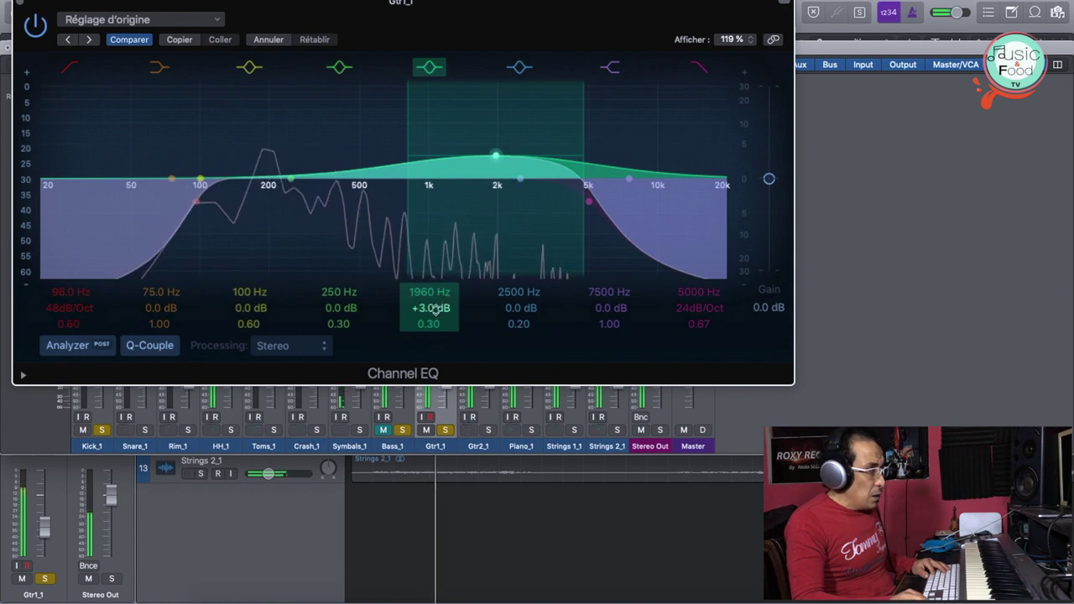
Step: Compare the guitar with its equalizer bypassed and active, and close the equalizer
click(36, 26)
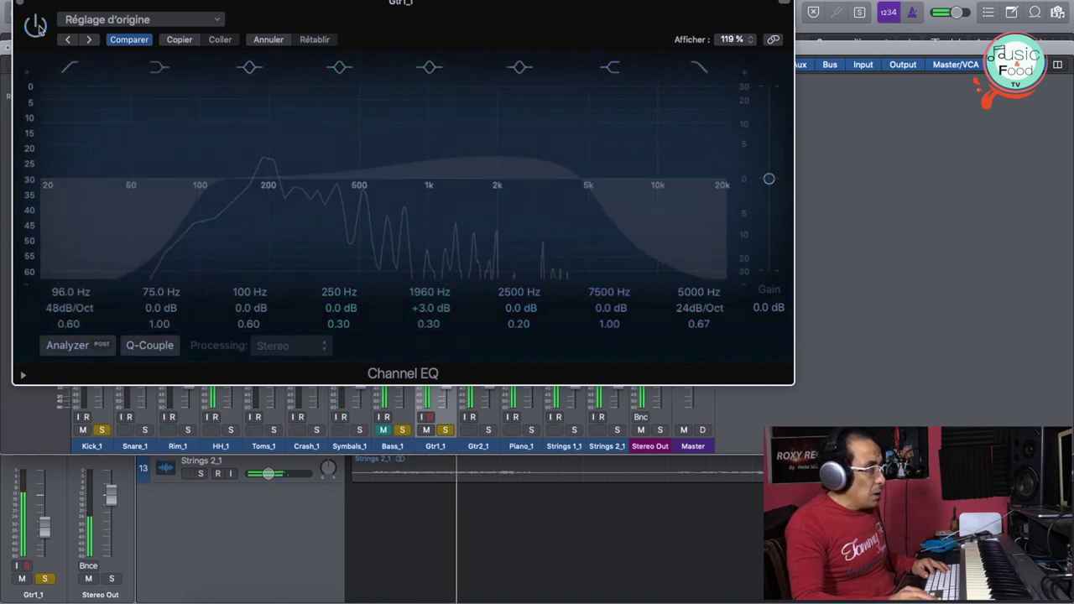
click(36, 26)
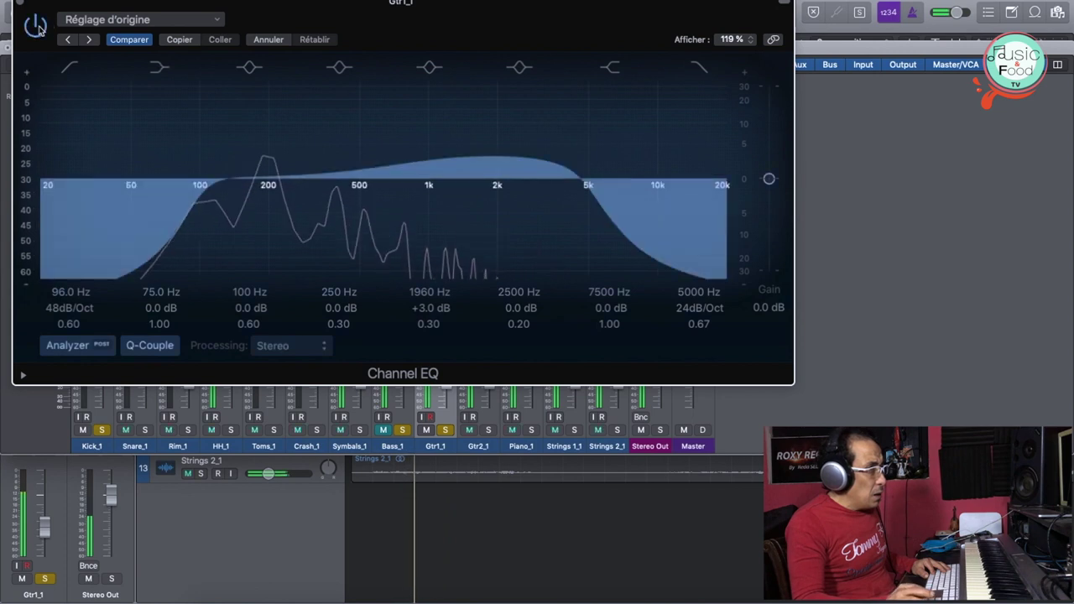
click(36, 26)
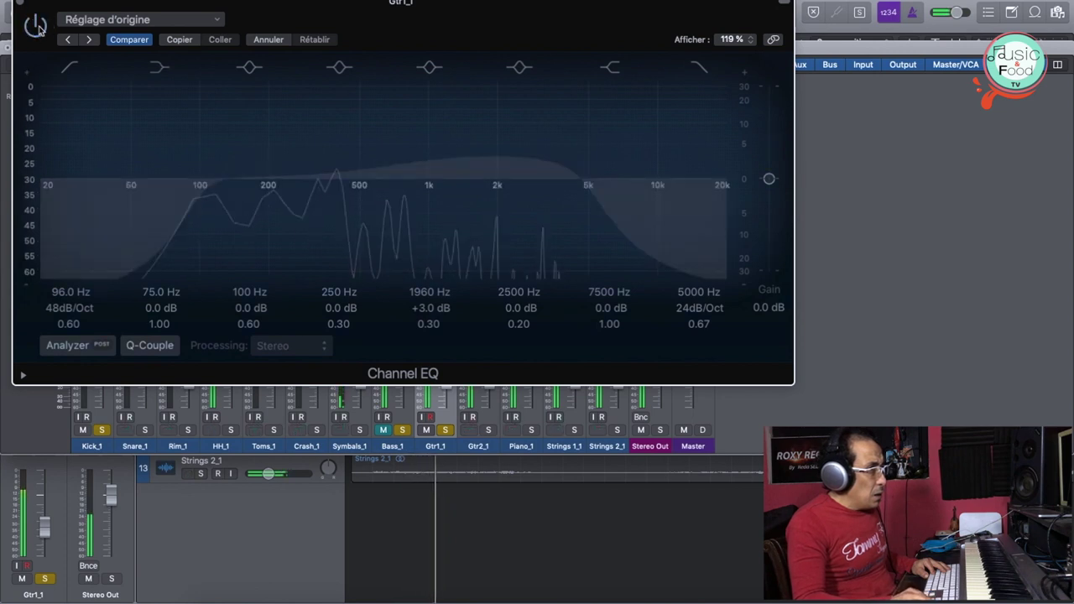
click(36, 26)
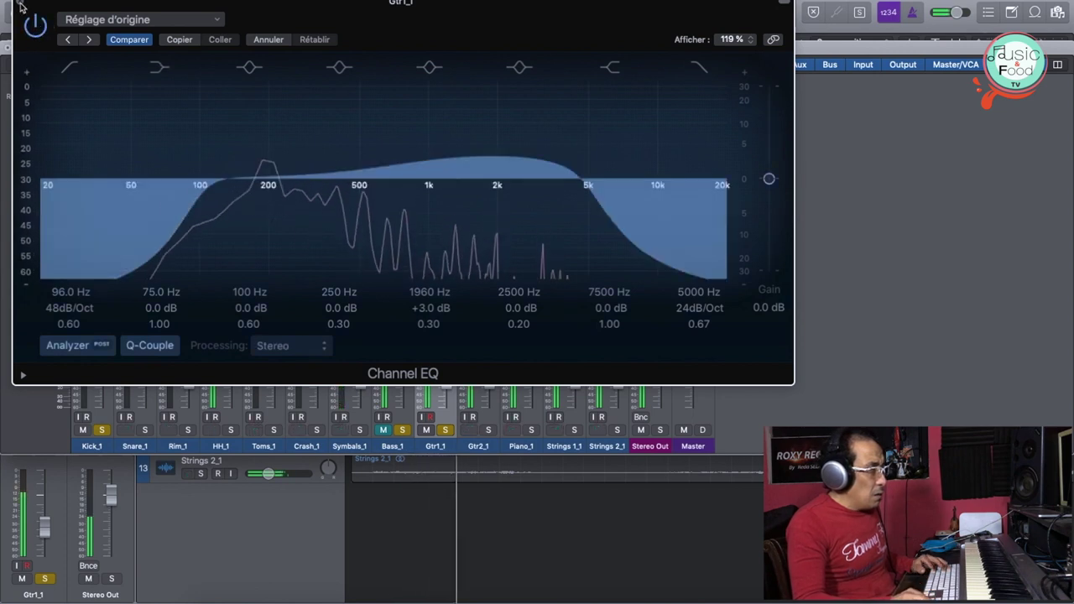
key(super+w)
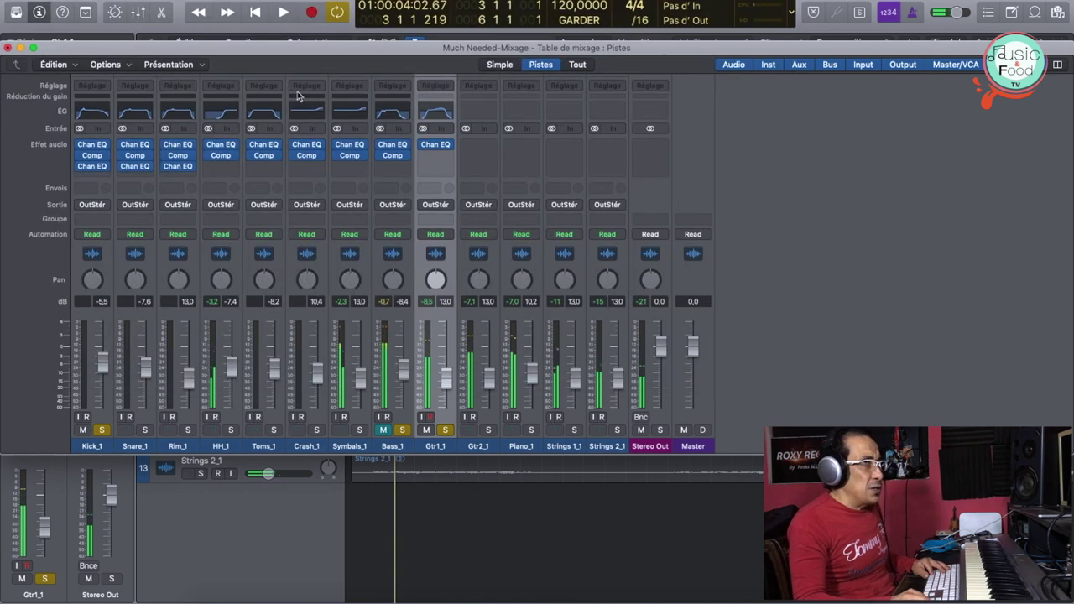
Step: Insert a stereo Compressor on Gtr1_1 and load the Classic Guitar preset from the Guitars category
click(451, 157)
mouse_move(481, 192)
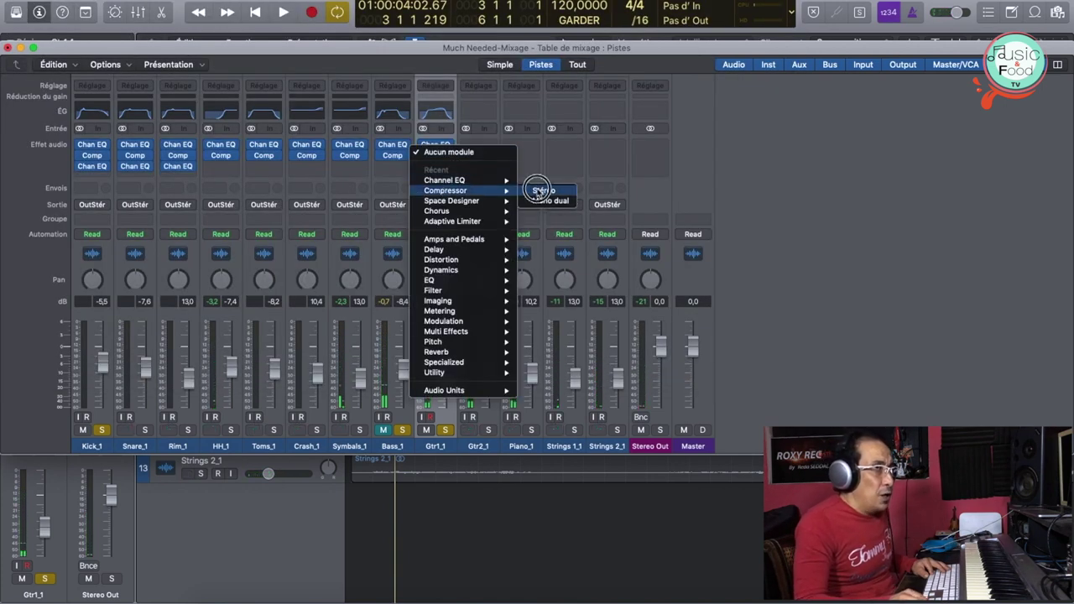
click(537, 192)
click(192, 19)
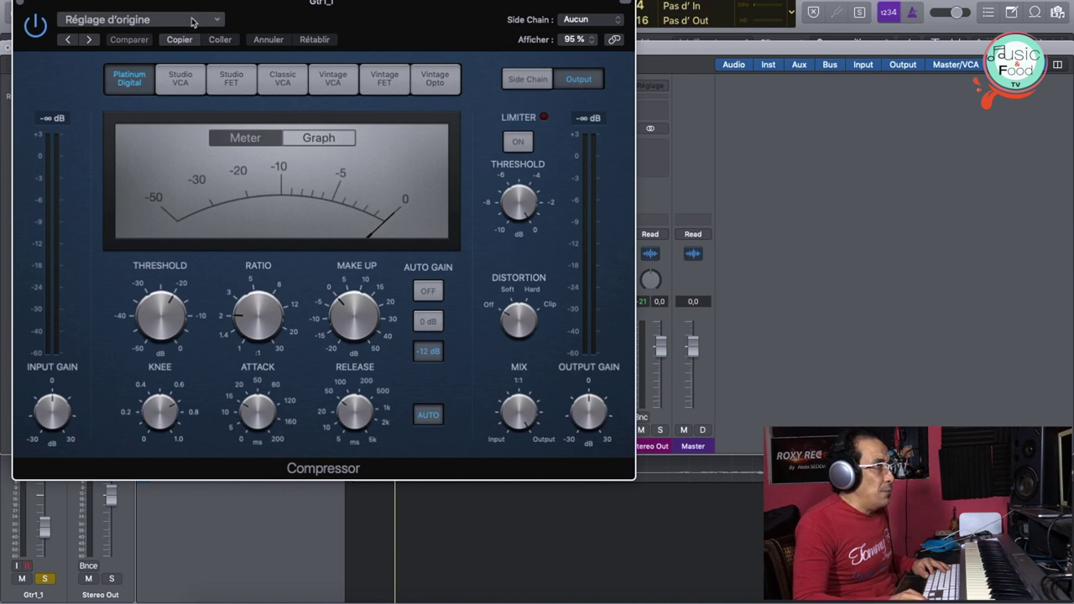
mouse_move(348, 287)
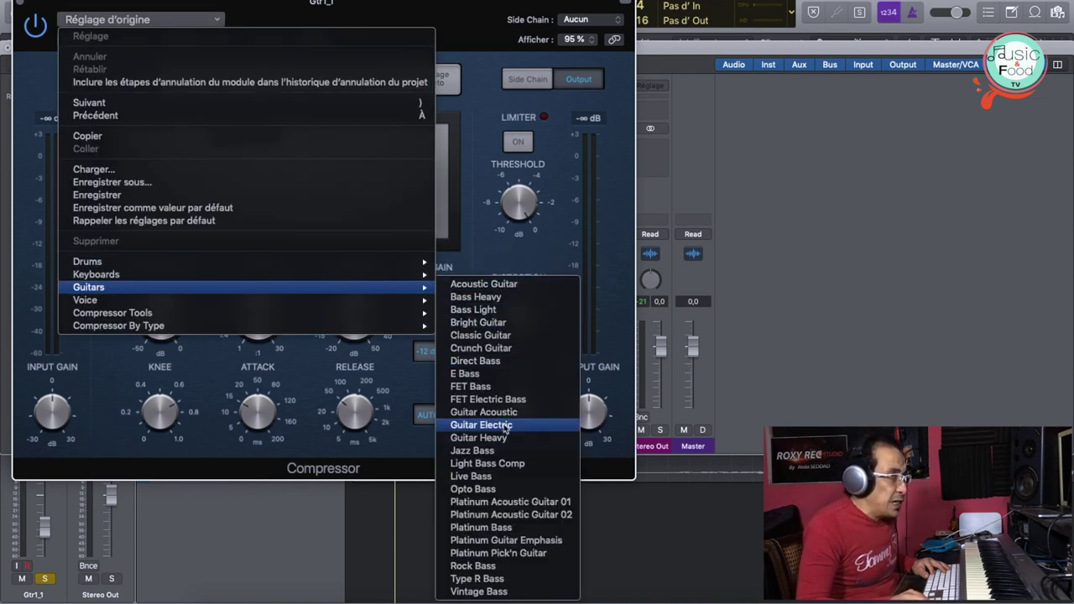
click(482, 335)
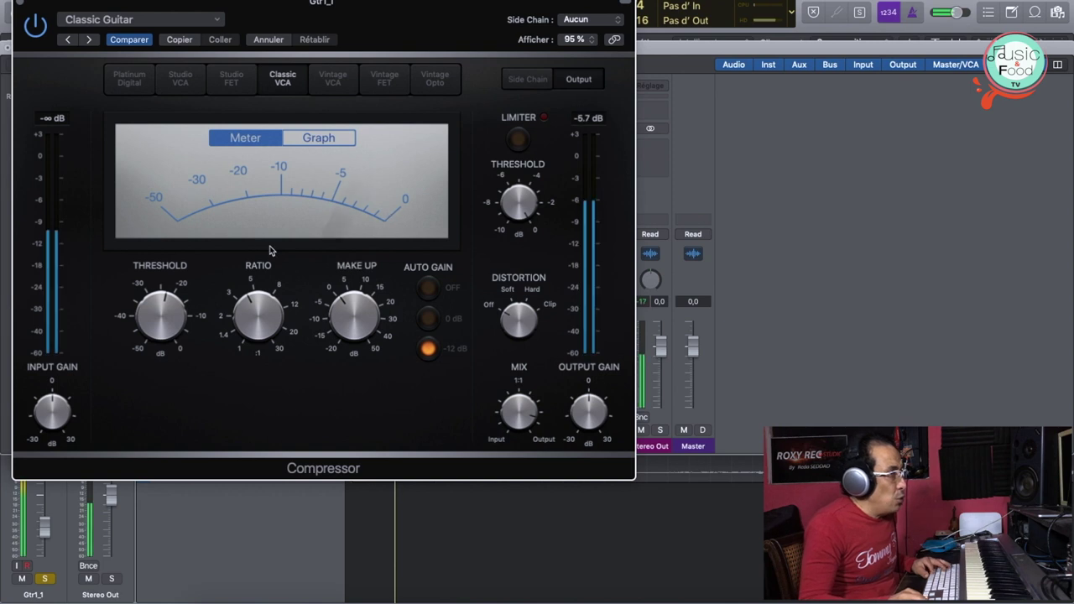
mouse_move(159, 315)
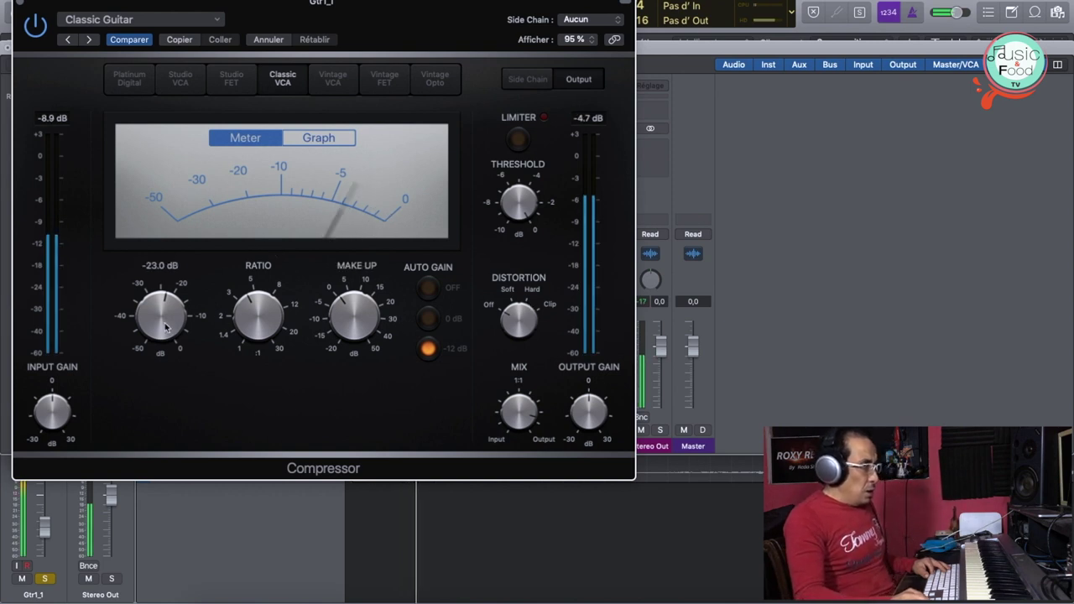
Step: Set the Gtr1_1 compressor's threshold to -17.0 dB, lower its ratio to about 3:1, and close the compressor
drag(160, 315, 157, 288)
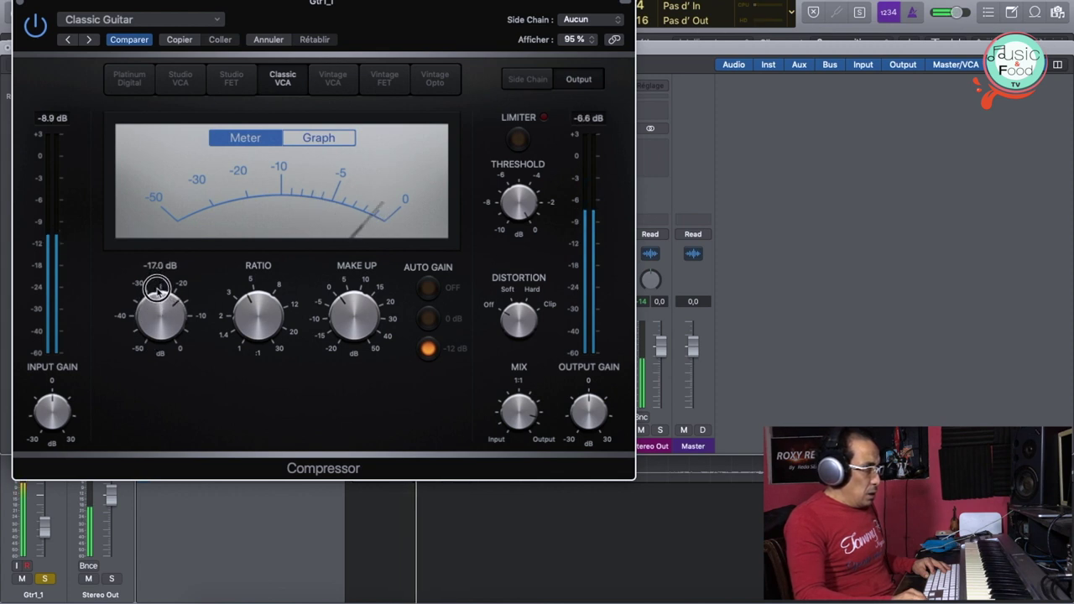
mouse_move(243, 292)
mouse_down()
mouse_move(246, 324)
mouse_move(240, 257)
mouse_move(244, 312)
mouse_up()
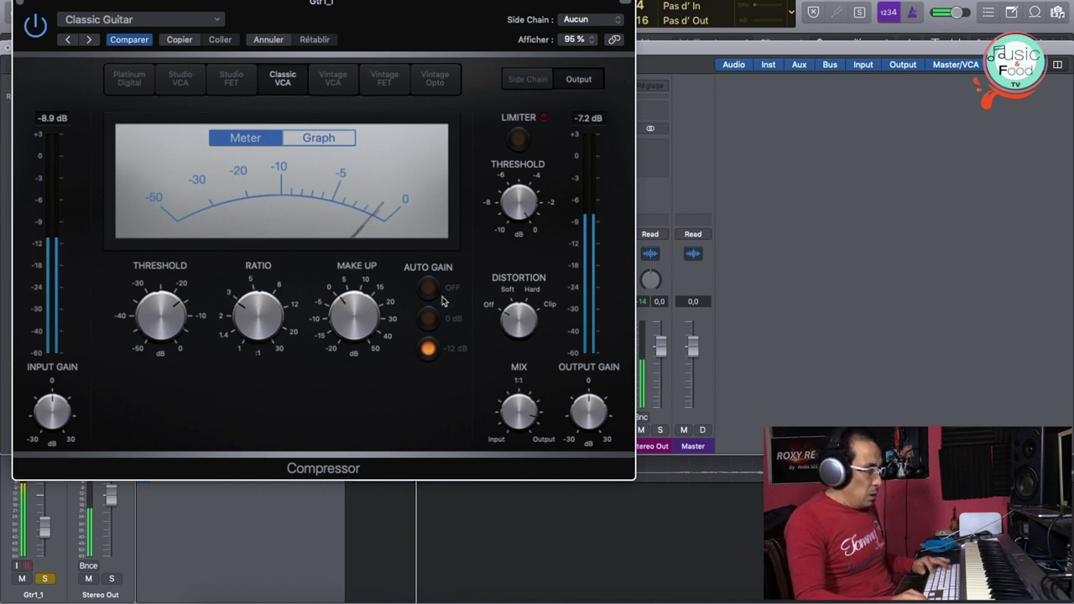
click(24, 7)
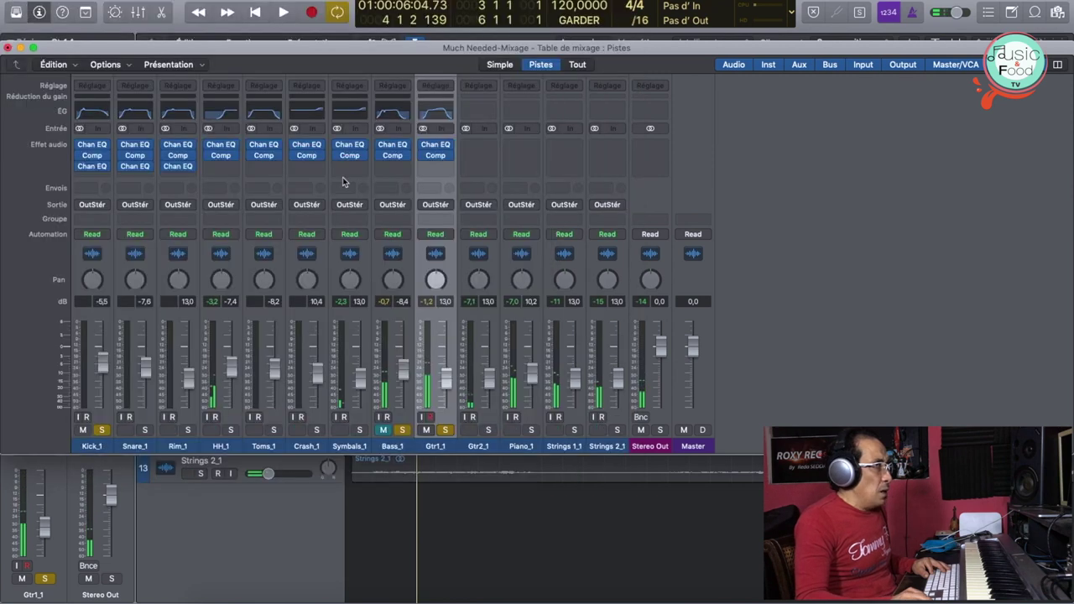
Step: Insert a stereo Chorus from the Modulation effects after the compressor on Gtr1_1, and move its window clear of the channel strips
click(450, 166)
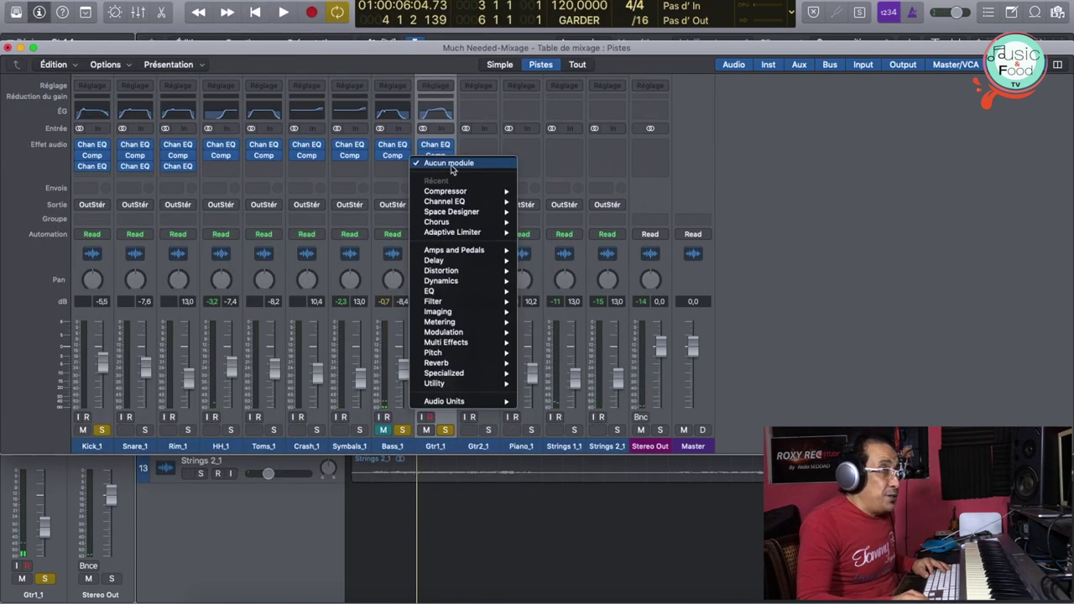
mouse_move(448, 313)
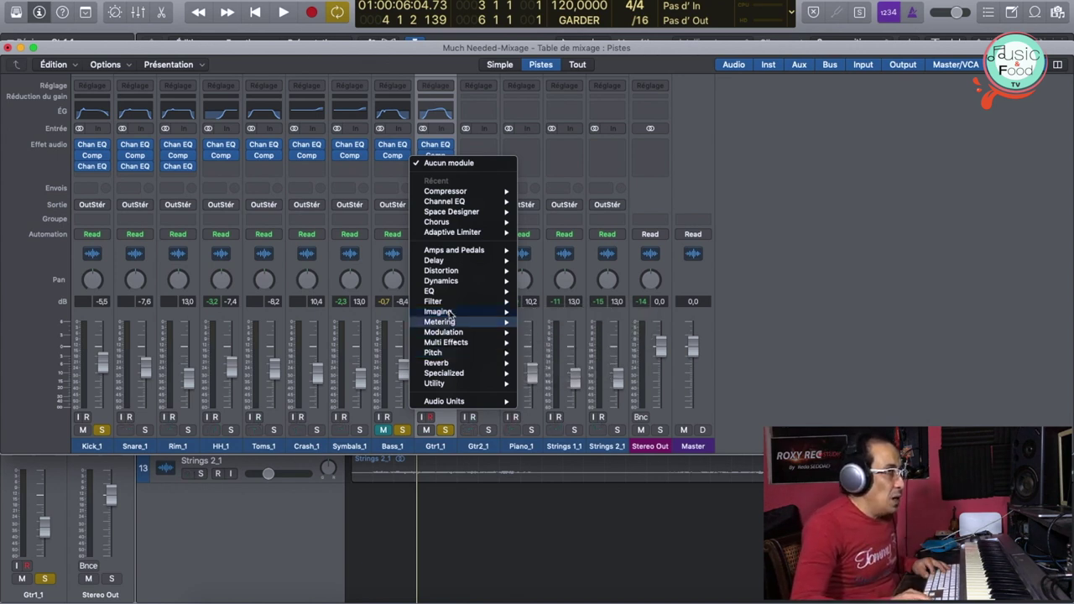
mouse_move(445, 333)
mouse_move(570, 335)
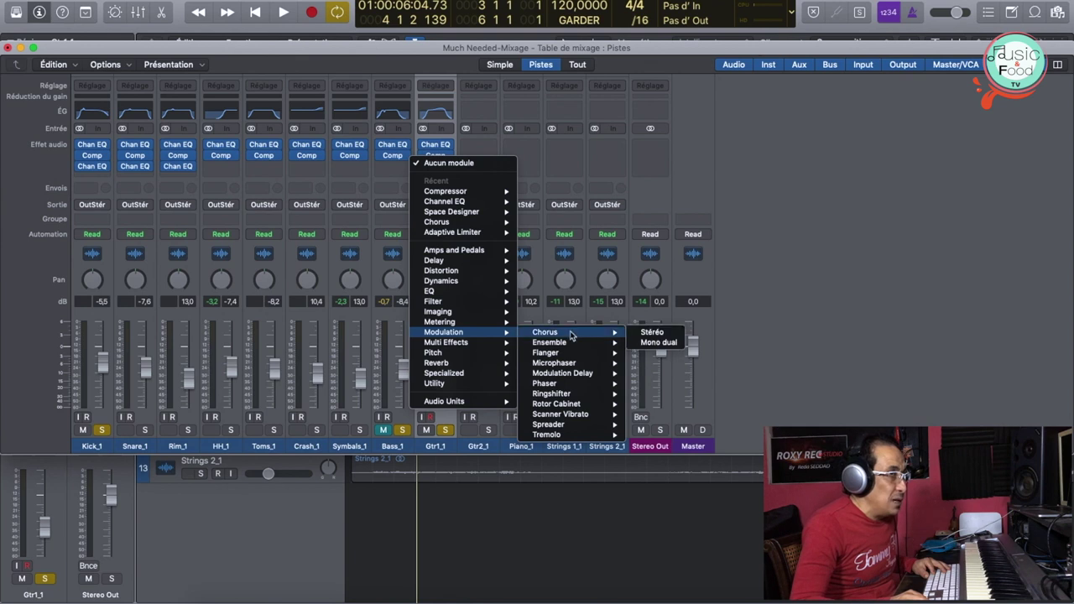
click(653, 333)
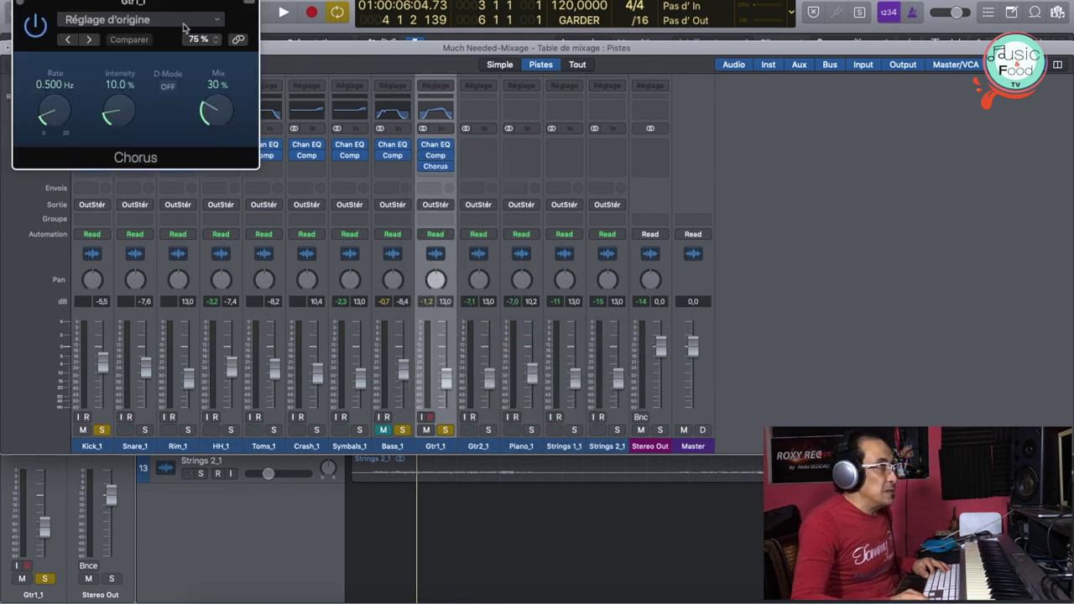
drag(184, 7, 532, 34)
Step: Raise the Chorus mix to 81% and audition the exaggerated effect on Gtr1_1 during playback
drag(566, 138, 560, 92)
key(space)
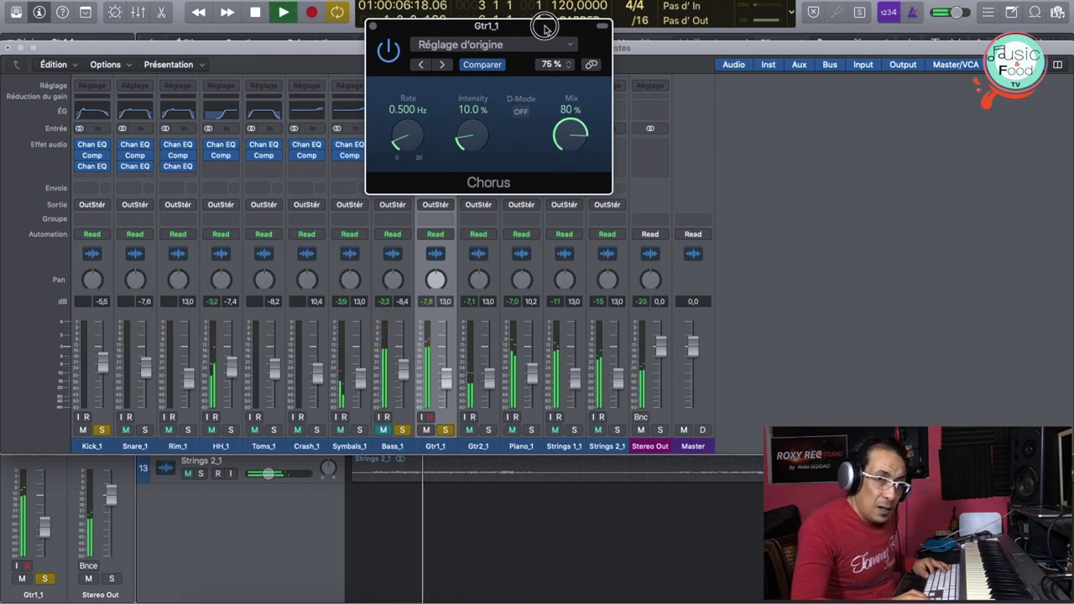
drag(578, 137, 583, 142)
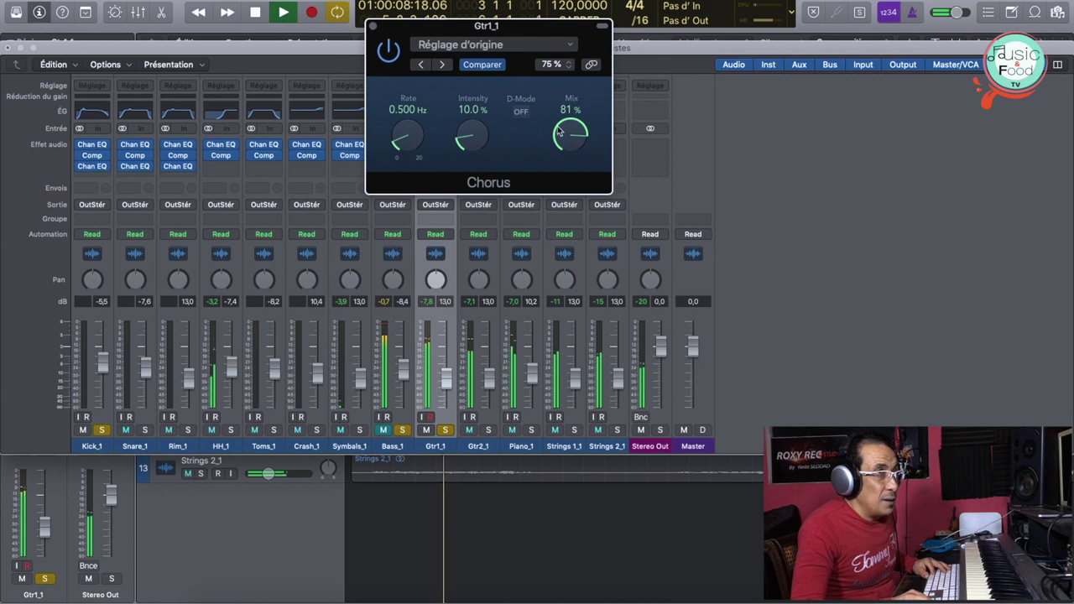
key(space)
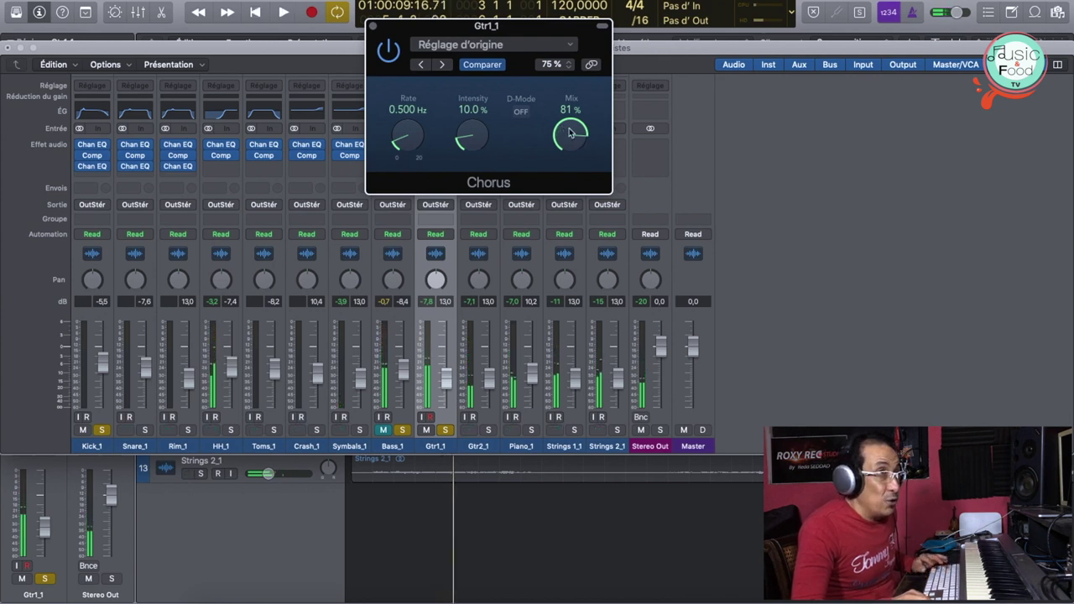
Step: Adjust the Chorus during playback to a 14% mix, 0.733 Hz rate and 12.0% intensity, and close it
key(space)
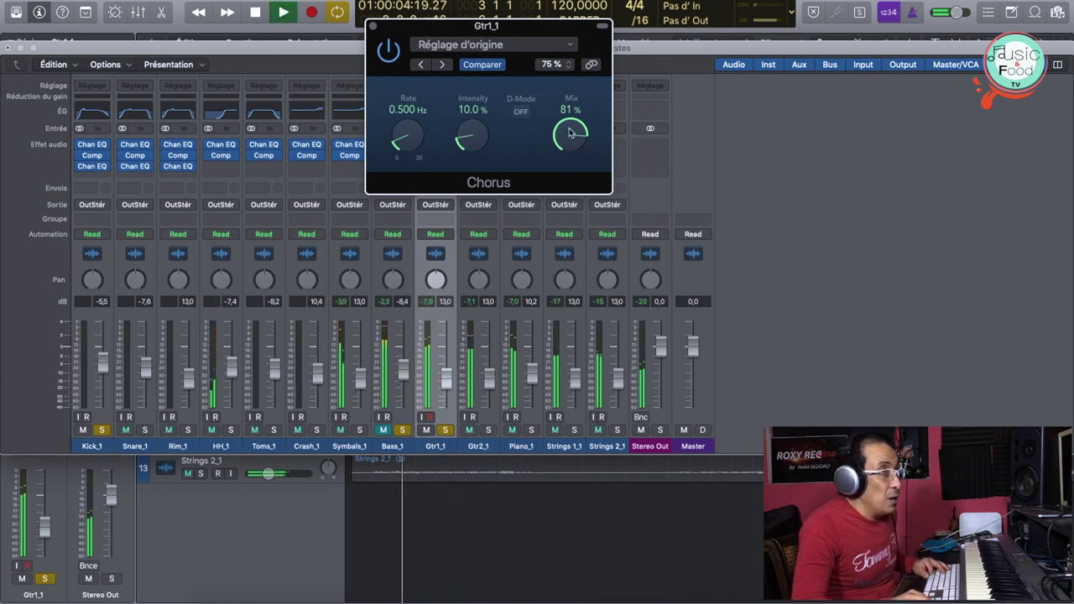
drag(570, 133, 566, 260)
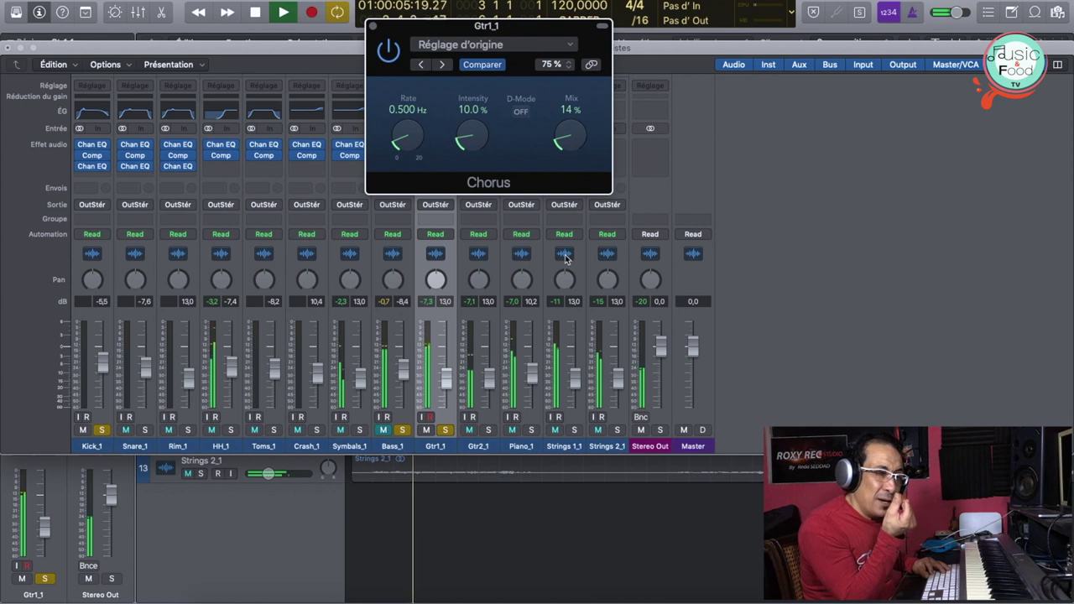
mouse_move(407, 137)
mouse_down()
mouse_move(392, 41)
mouse_move(401, 123)
mouse_up()
mouse_move(479, 141)
mouse_down()
mouse_move(471, 42)
mouse_move(463, 133)
mouse_up()
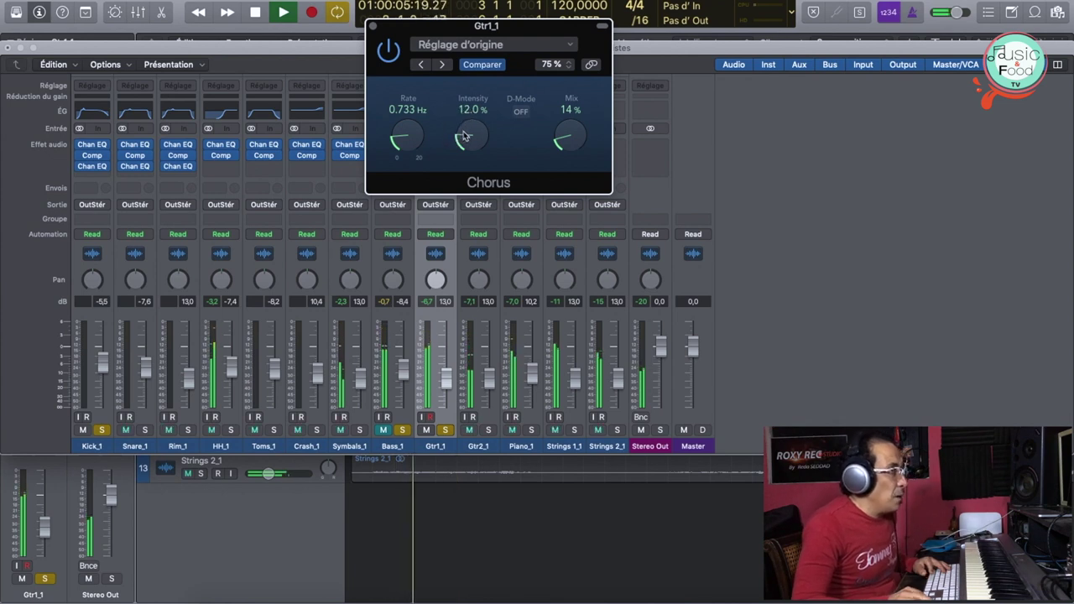
key(space)
click(374, 28)
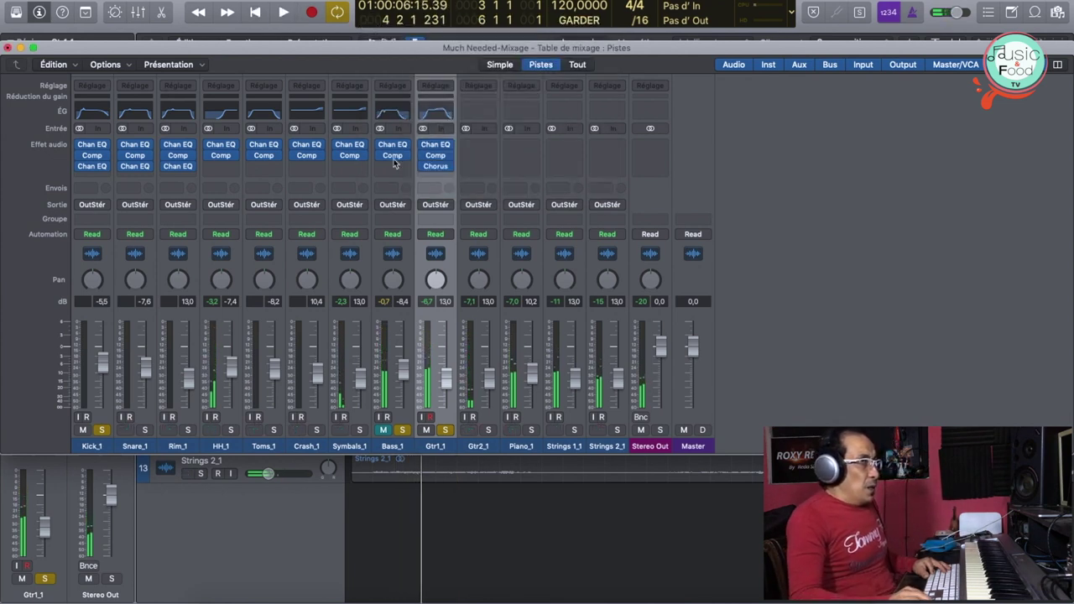
Step: Copy Gtr1_1's channel strip setting and paste it onto Gtr2_1
click(484, 446)
scroll(449, 201, up, 2)
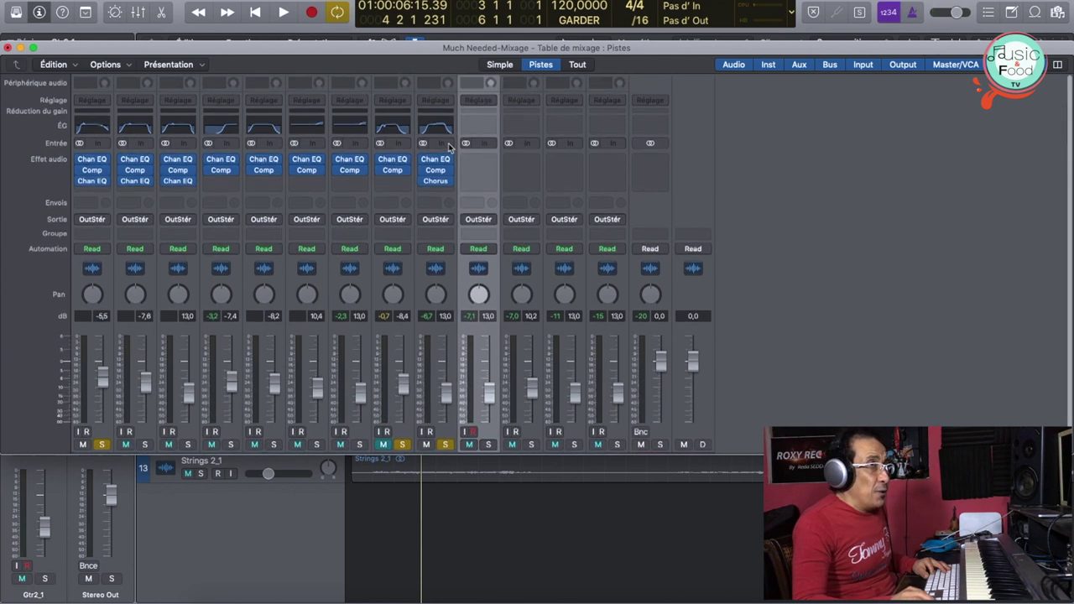
click(436, 101)
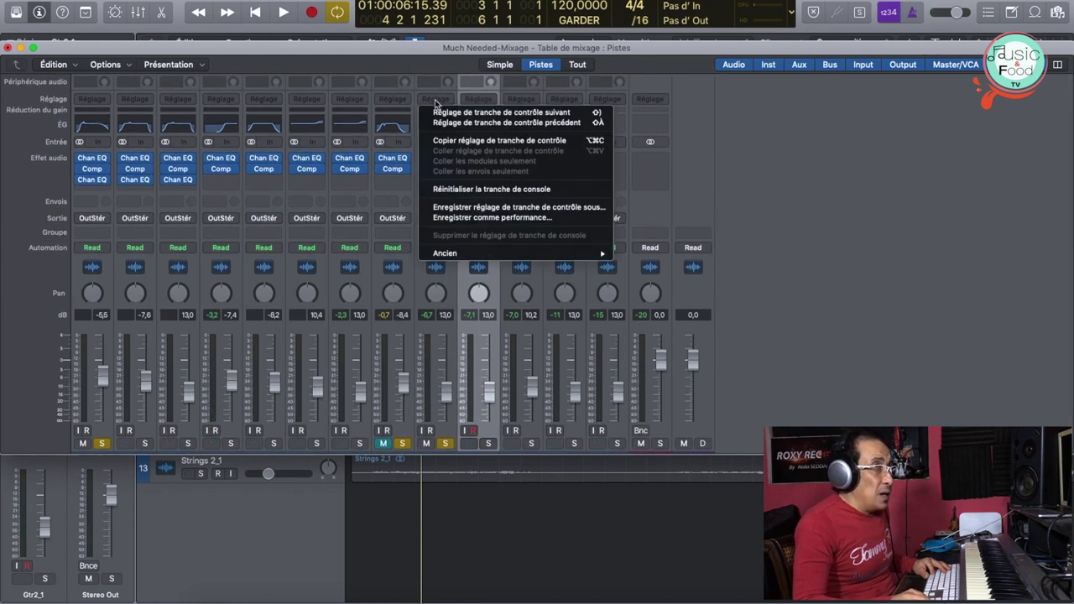
click(452, 143)
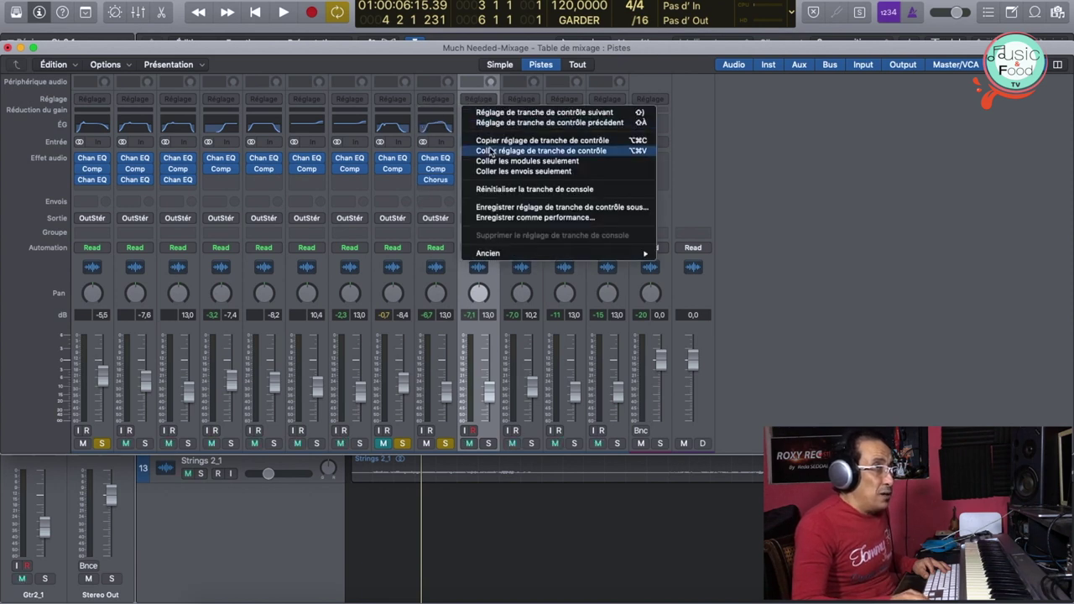
click(493, 152)
scroll(474, 292, down, 1)
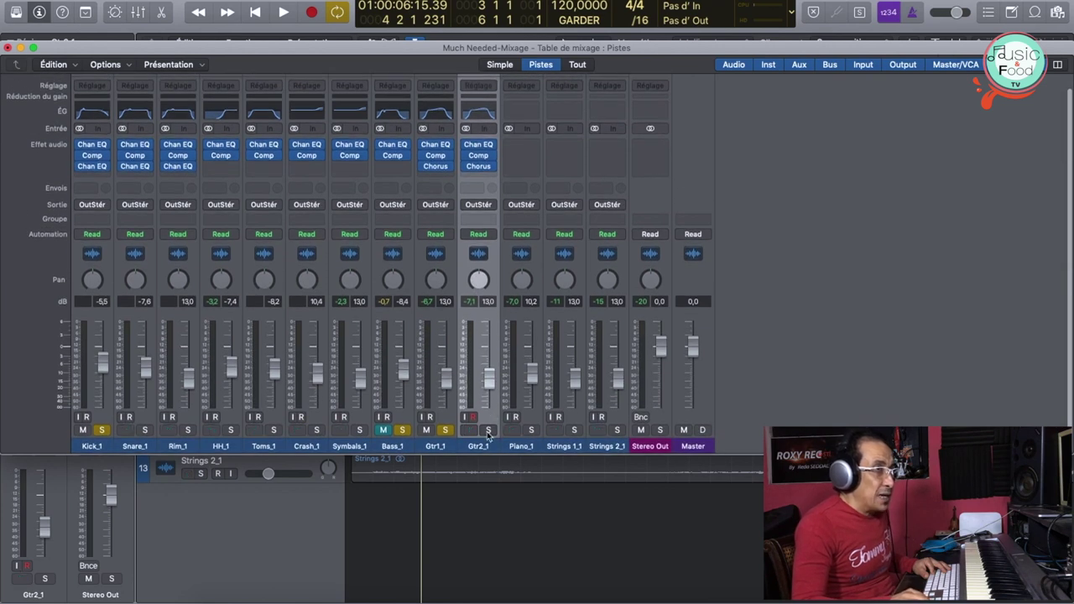
Step: Audition Gtr2_1 soloed together with Gtr1_1, and isolate Piano_1 by soloing it and muting both guitars
key(space)
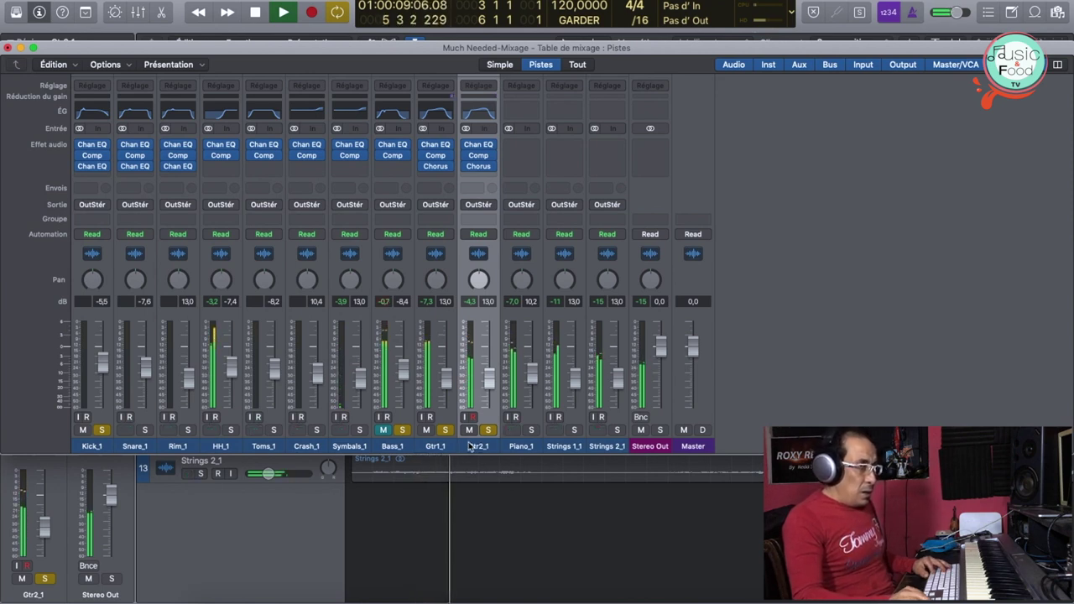
key(space)
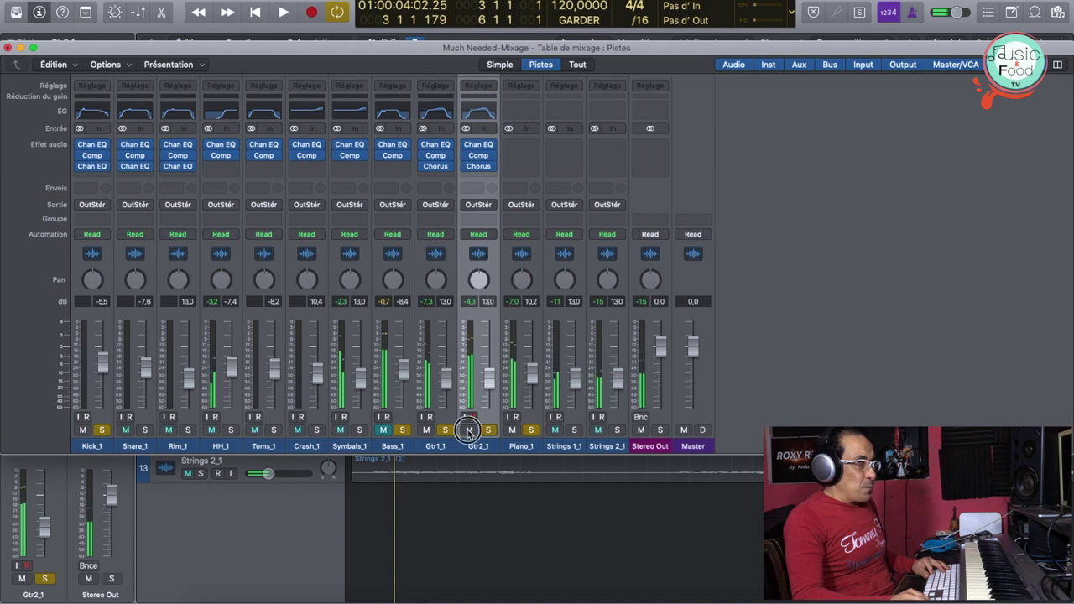
click(520, 448)
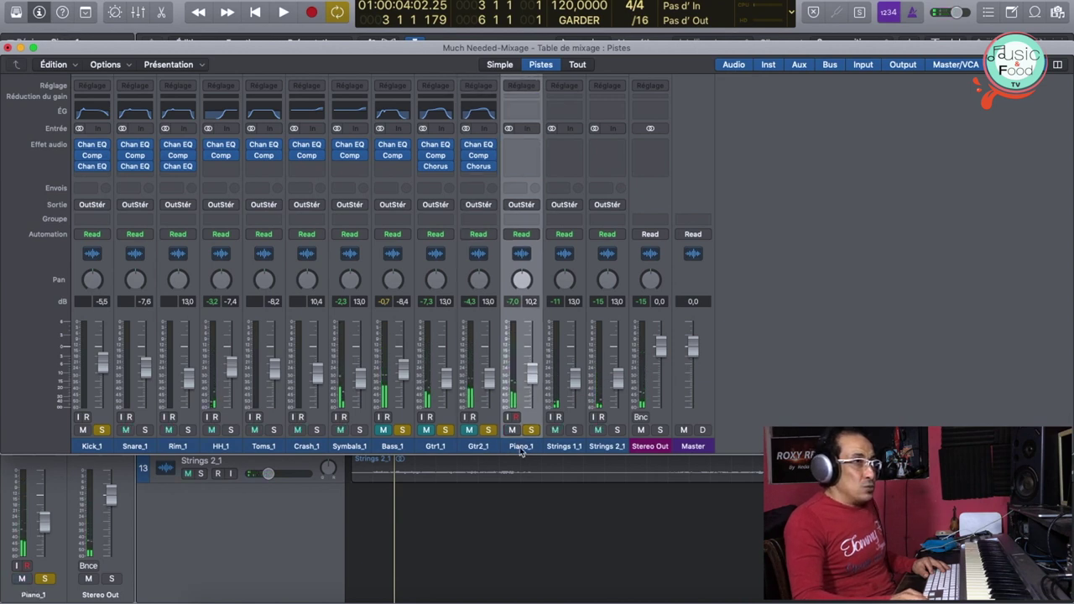
Step: Add a Channel EQ to Piano_1 with a low cut at 52 Hz and a high cut at 9900 Hz with a Q of 0.67
click(524, 111)
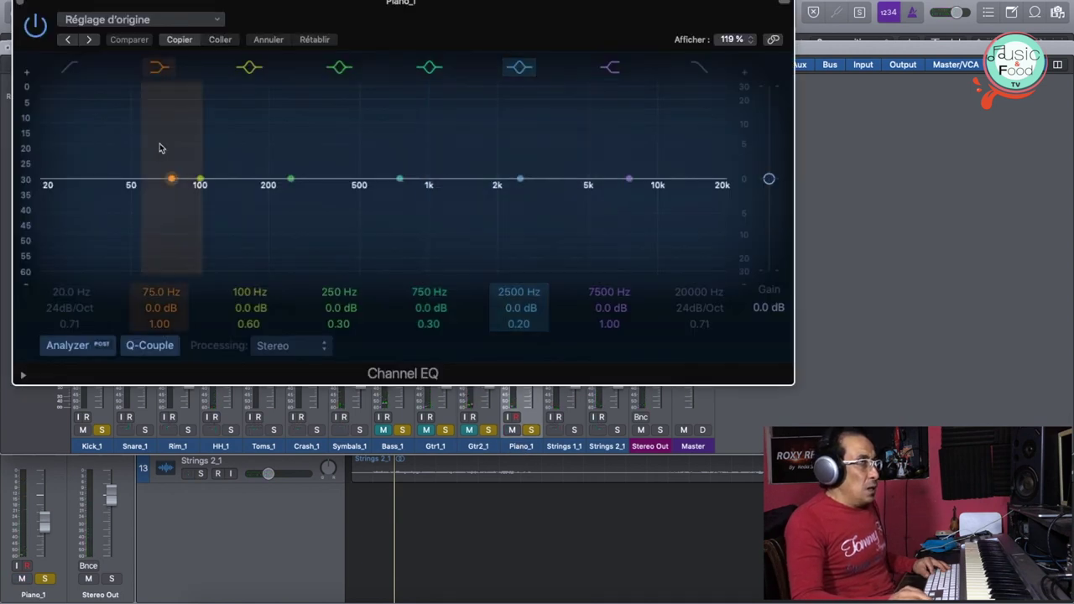
drag(69, 188, 171, 184)
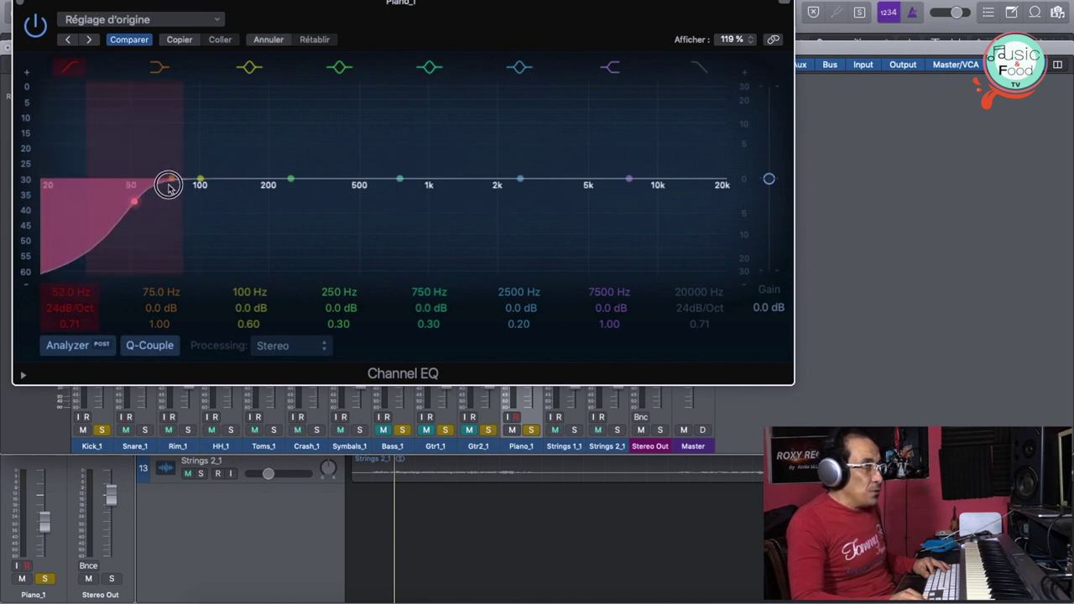
click(698, 67)
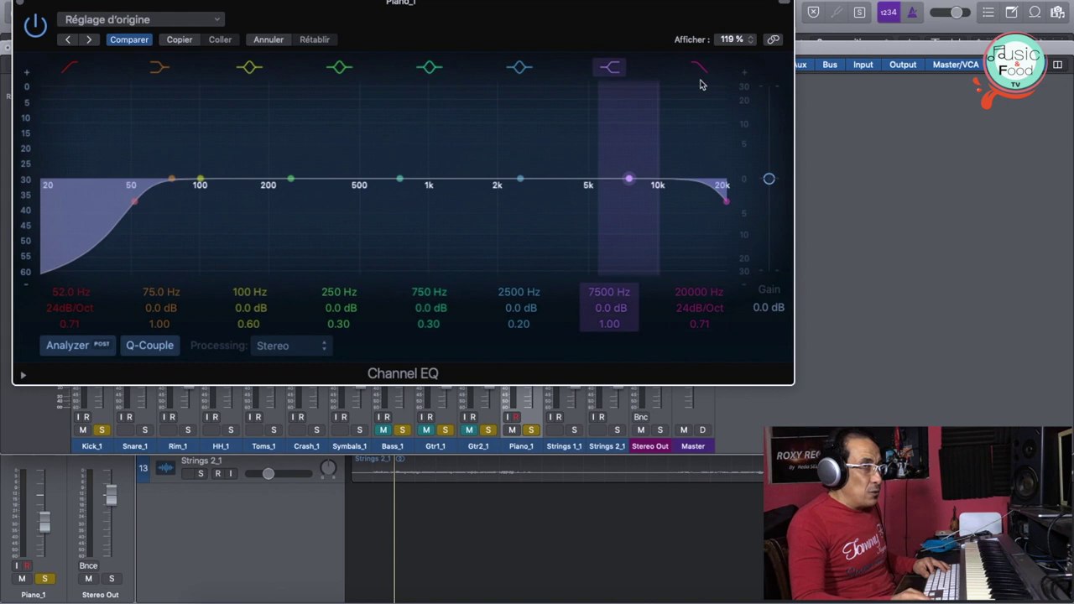
drag(725, 200, 651, 198)
Step: Boost the piano at 3100 Hz by 3.0 dB with a Q of 1.40 during playback
key(space)
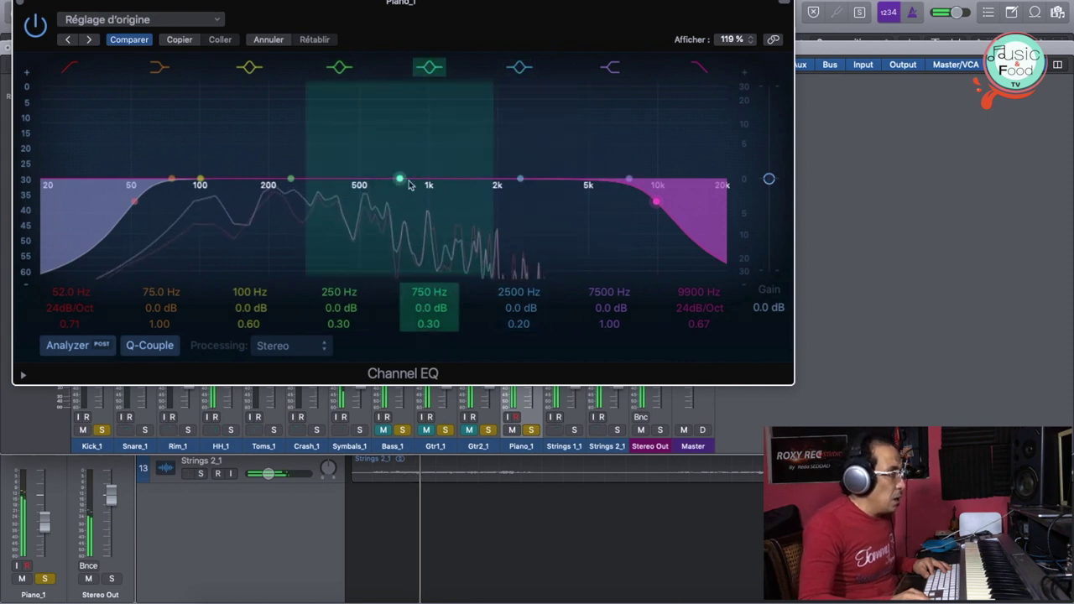
drag(520, 178, 542, 281)
drag(517, 324, 518, 289)
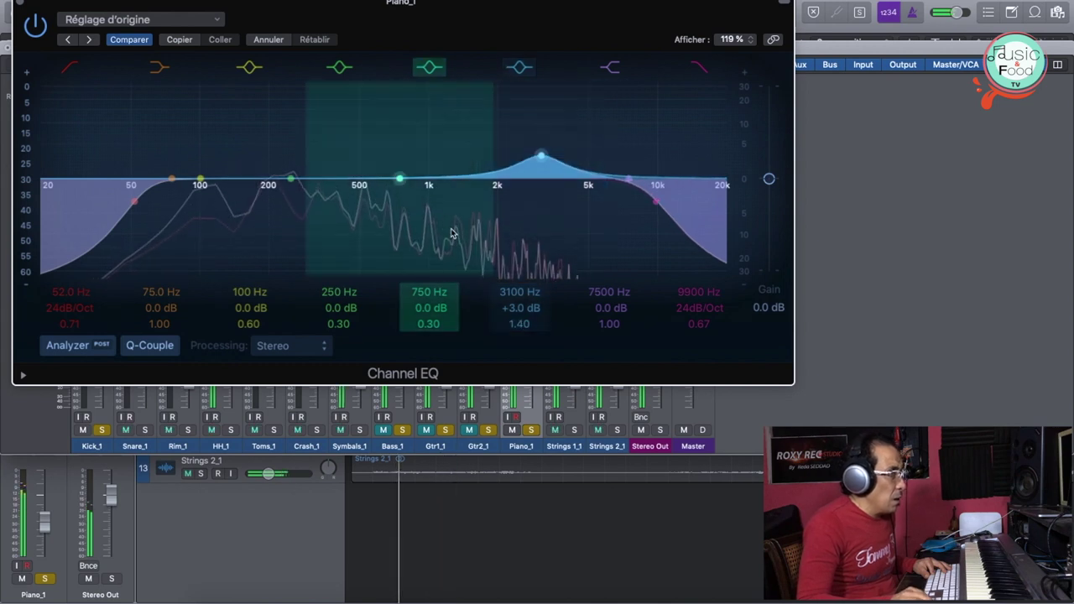
Step: Boost the piano at 980 Hz by 1.0 dB with a Q of 1.90 and at 315 Hz by 1.5 dB with a Q of 2.30
drag(397, 180, 427, 175)
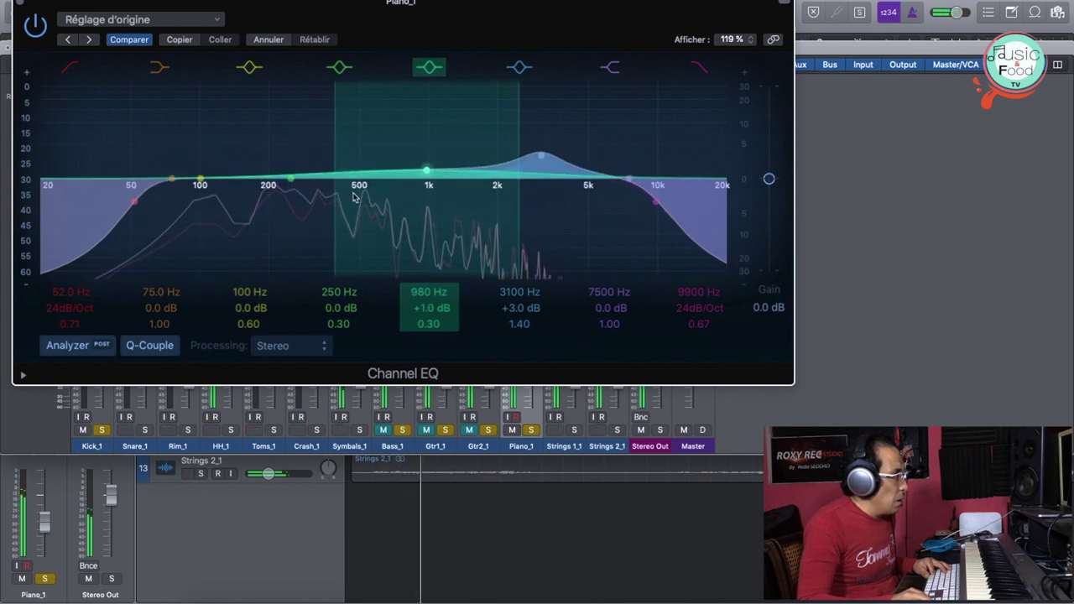
drag(336, 159, 365, 153)
drag(290, 177, 317, 174)
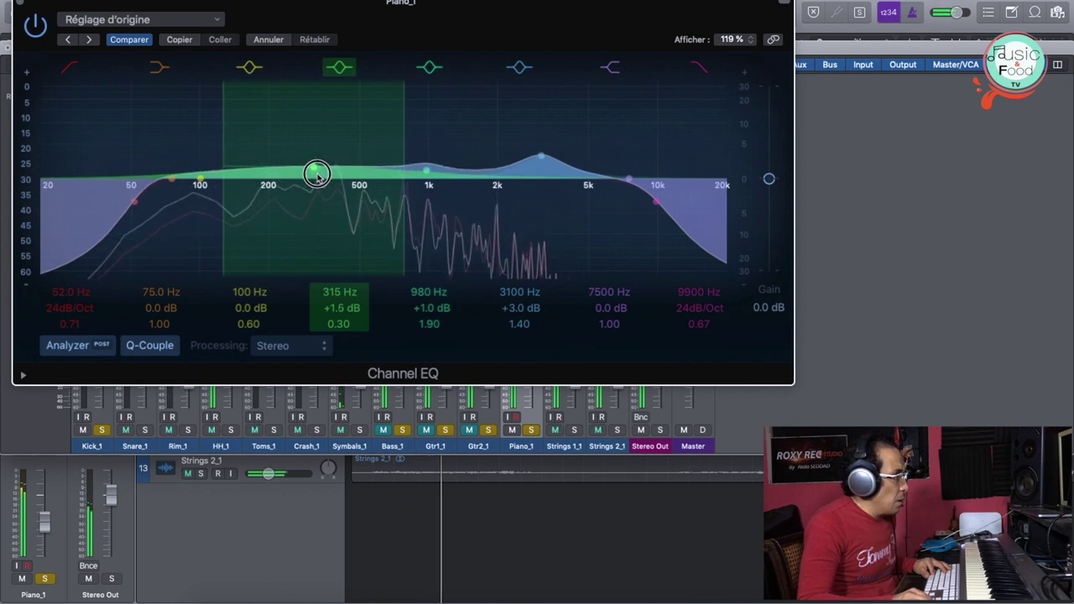
drag(223, 164, 255, 152)
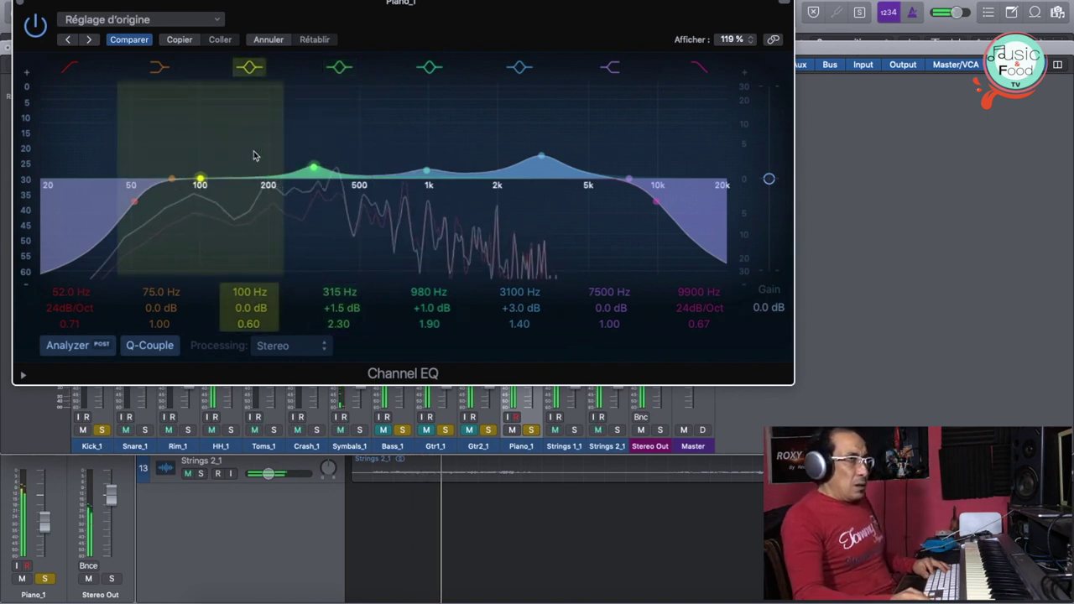
click(21, 7)
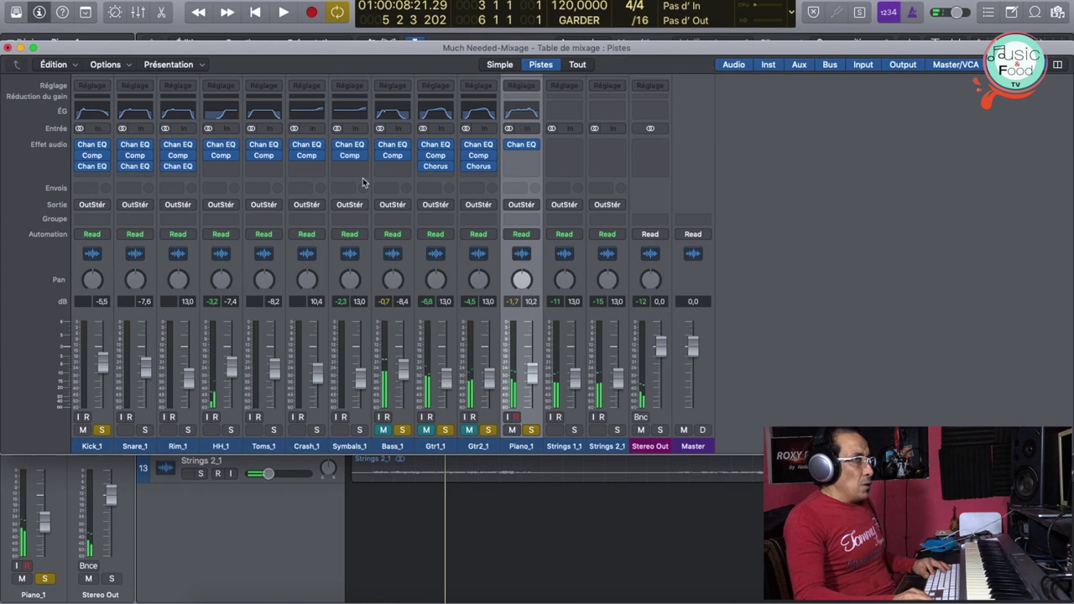
Step: Add a Compressor after the Channel EQ on Piano_1 and load the Pop Piano preset
click(535, 158)
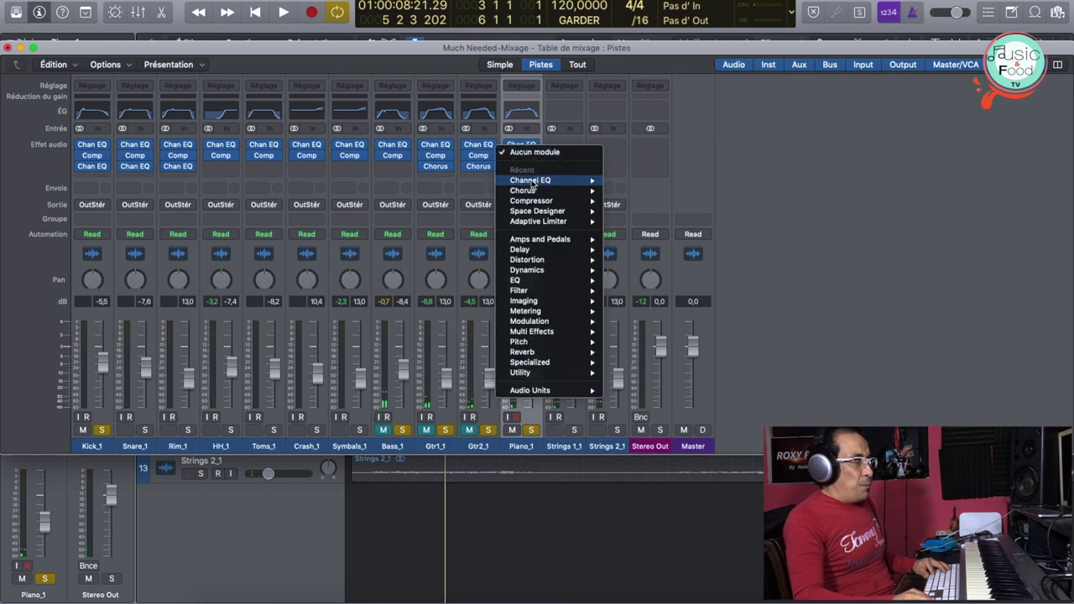
click(629, 201)
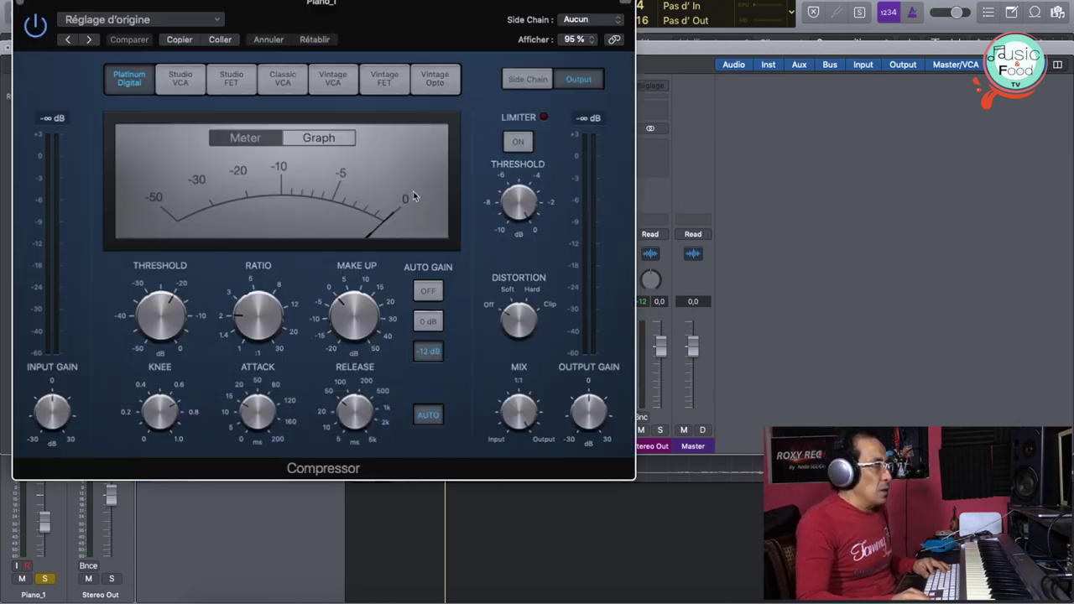
drag(245, 17, 375, 11)
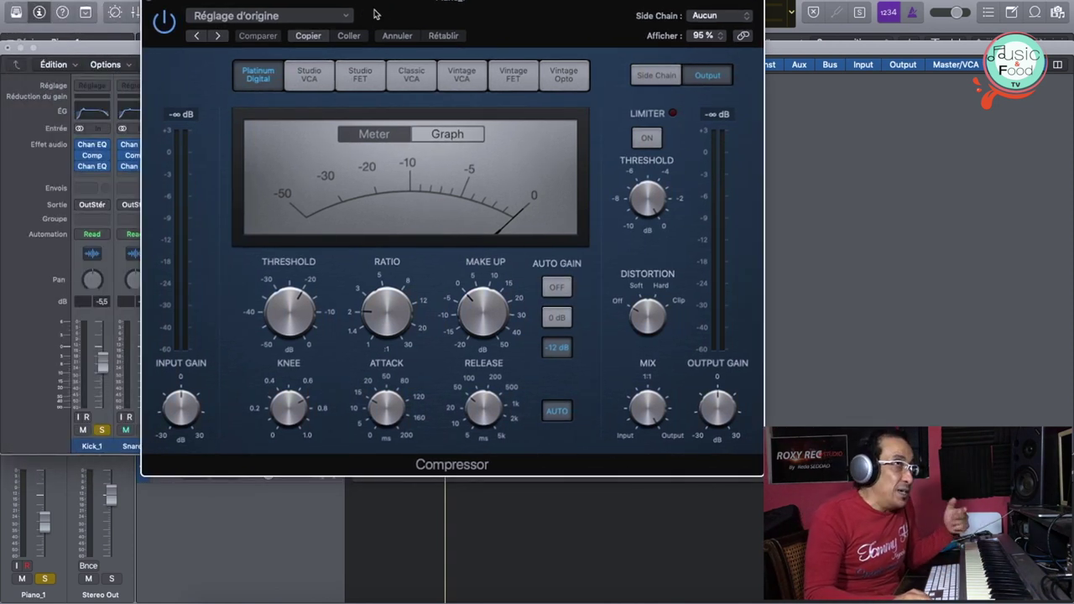
click(348, 18)
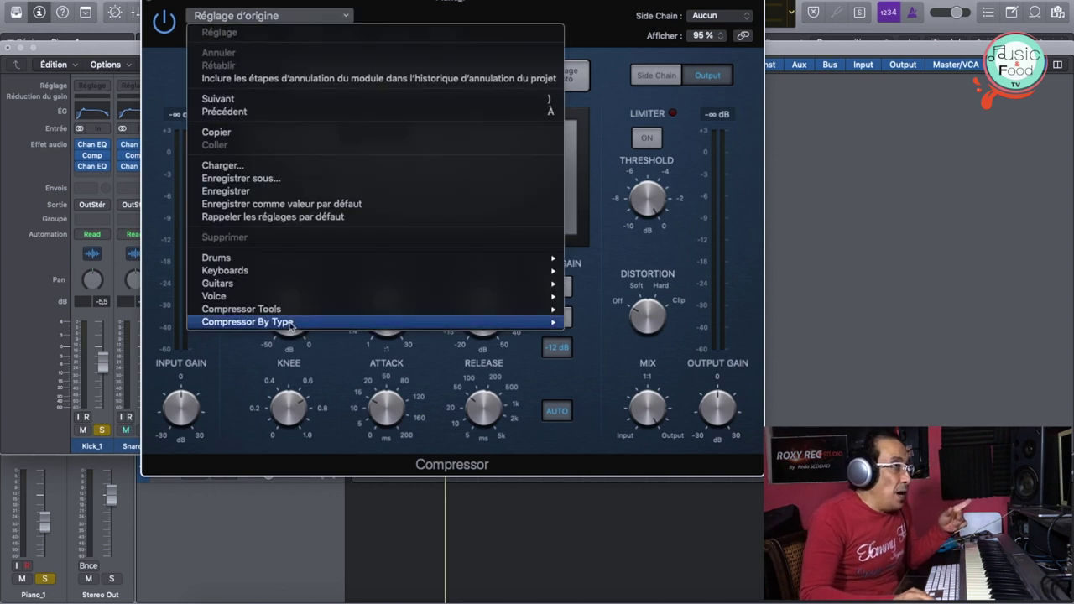
mouse_move(269, 286)
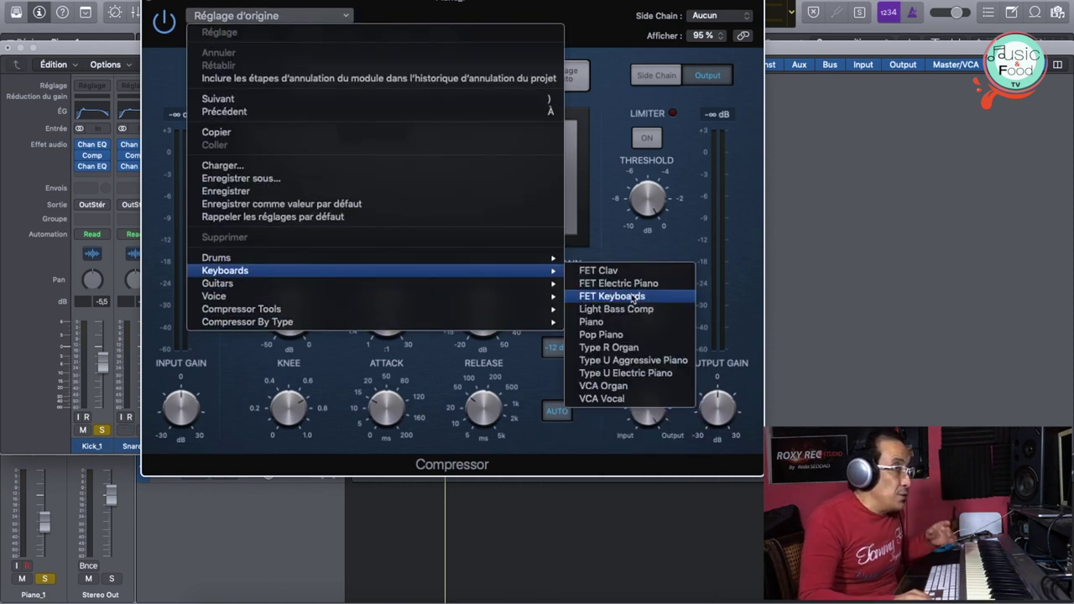
click(601, 334)
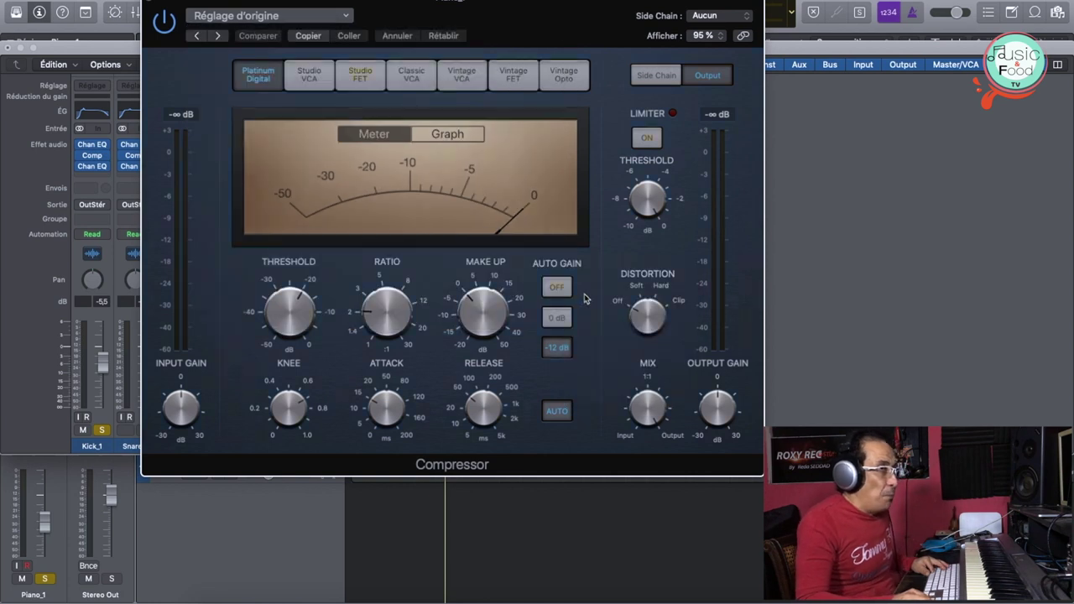
Step: Set the piano compressor's threshold to about -17.5 dB and fine-tune its ratio and attack during playback
mouse_move(386, 313)
mouse_down()
mouse_move(379, 338)
mouse_move(383, 299)
mouse_up()
drag(319, 316, 299, 339)
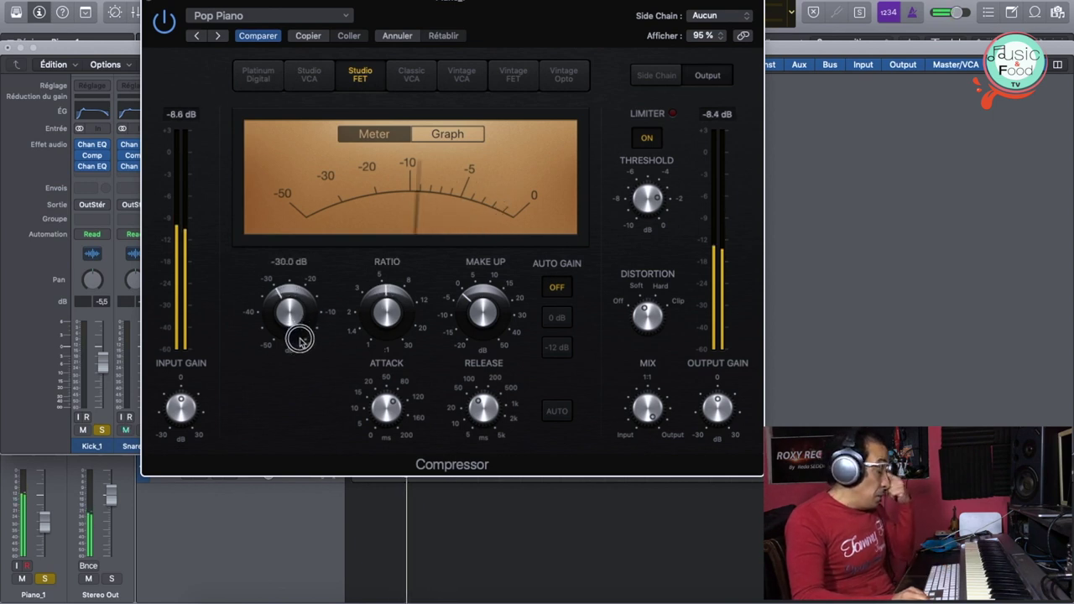
drag(300, 343, 300, 288)
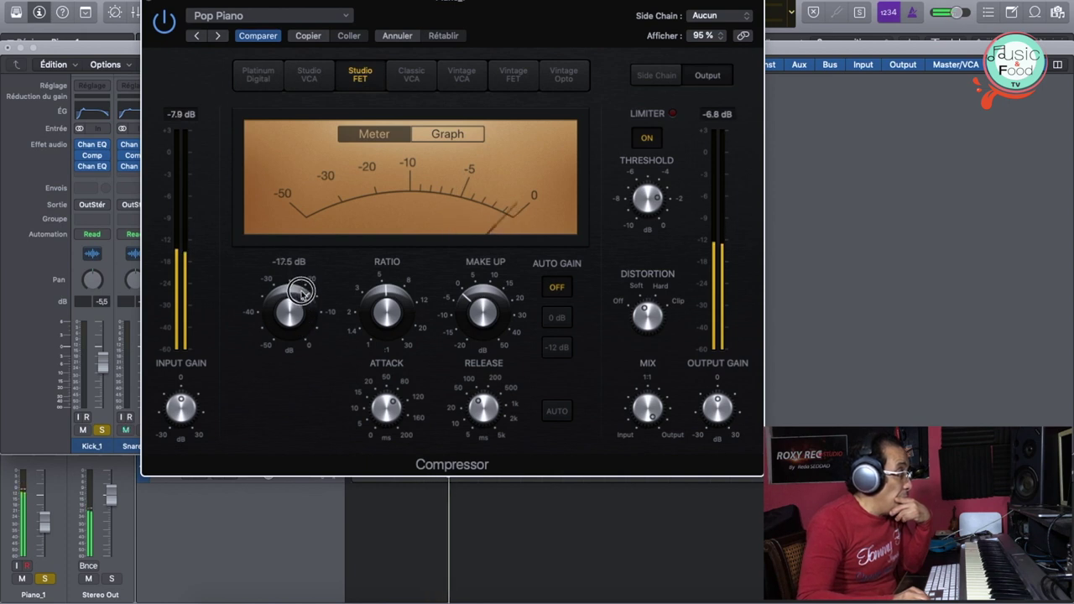
drag(386, 290, 390, 299)
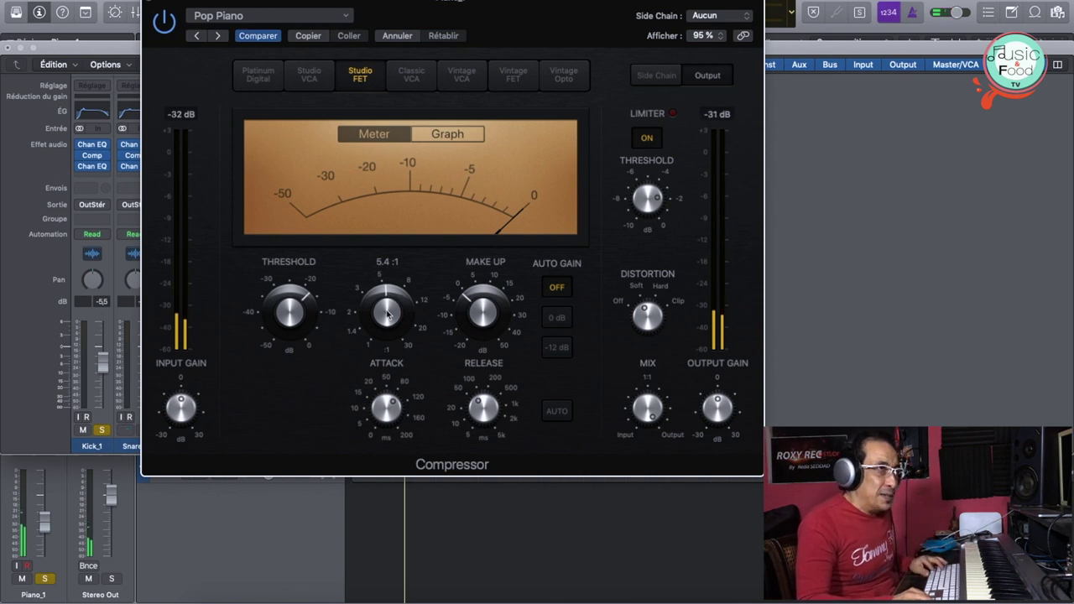
mouse_move(387, 313)
mouse_down()
mouse_move(376, 337)
mouse_move(376, 277)
mouse_move(378, 306)
mouse_up()
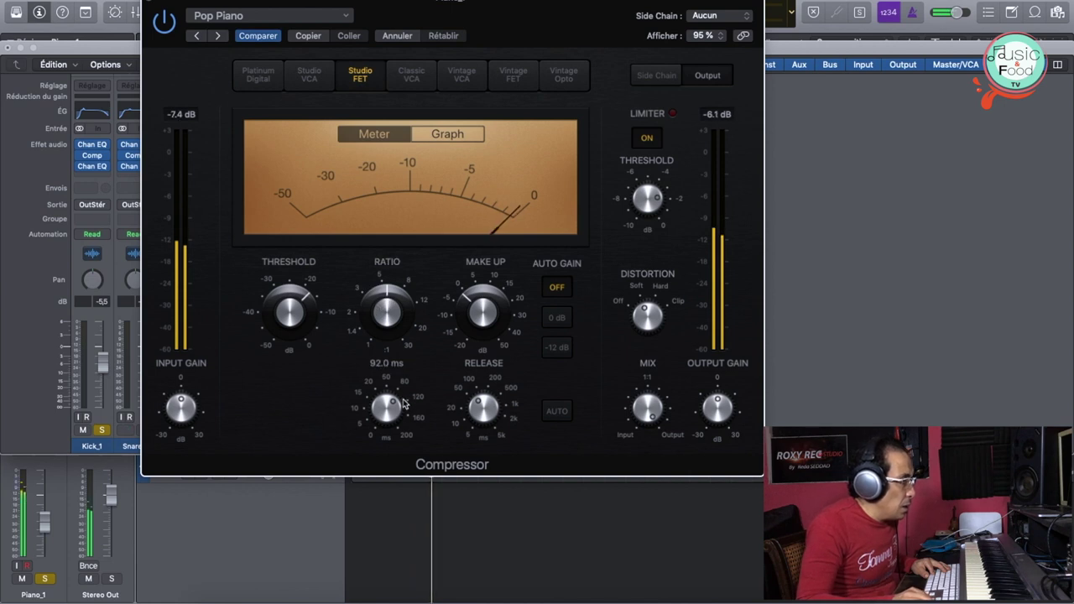
mouse_move(398, 404)
mouse_down()
mouse_move(391, 454)
mouse_move(384, 391)
mouse_up()
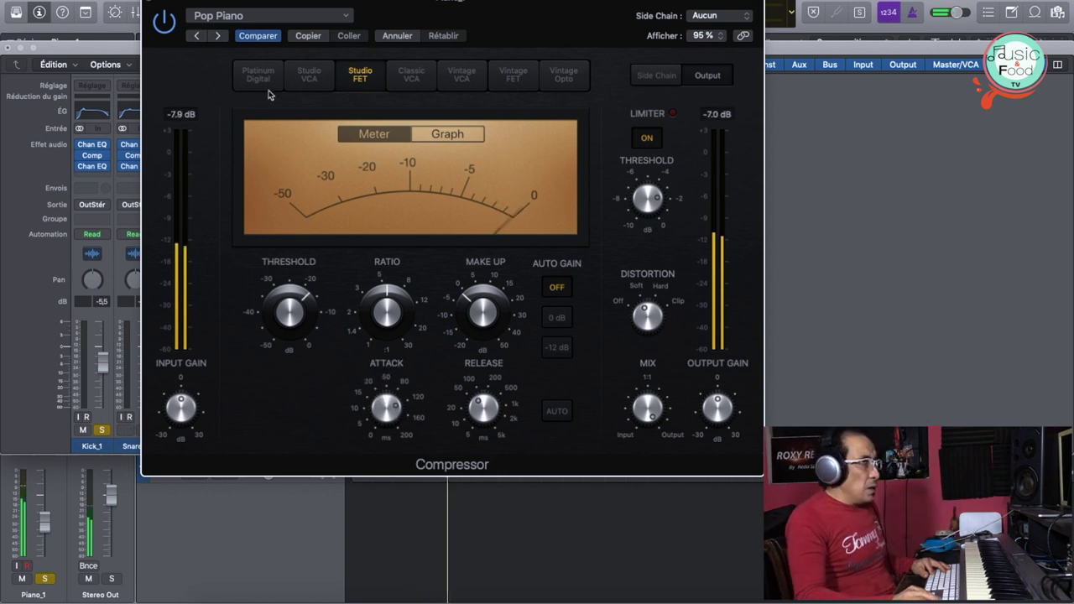
click(151, 6)
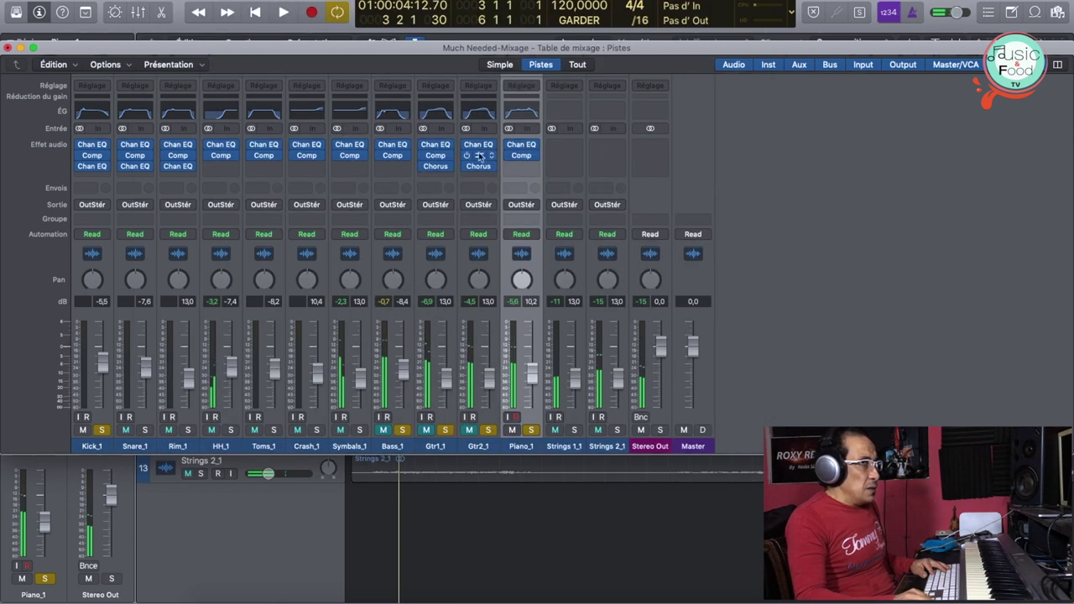
Step: Add a second Channel EQ after the compressor on Piano_1 and boost 2050 Hz by 4.5 dB with a Q of 0.67
click(532, 170)
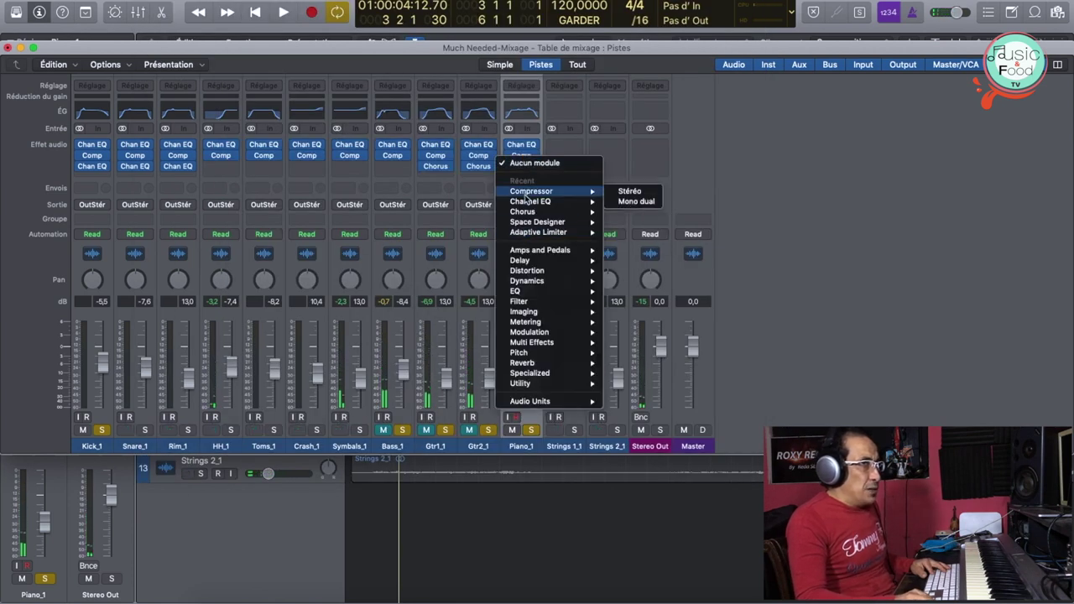
mouse_move(530, 204)
click(639, 205)
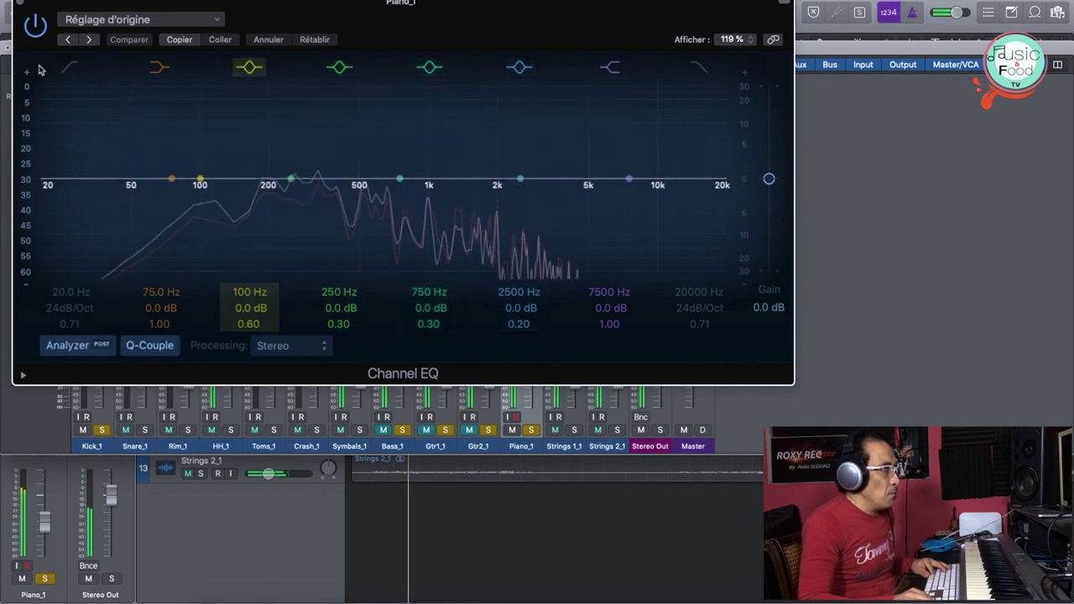
mouse_move(521, 179)
mouse_down()
mouse_move(551, 173)
mouse_move(511, 158)
mouse_move(512, 168)
mouse_up()
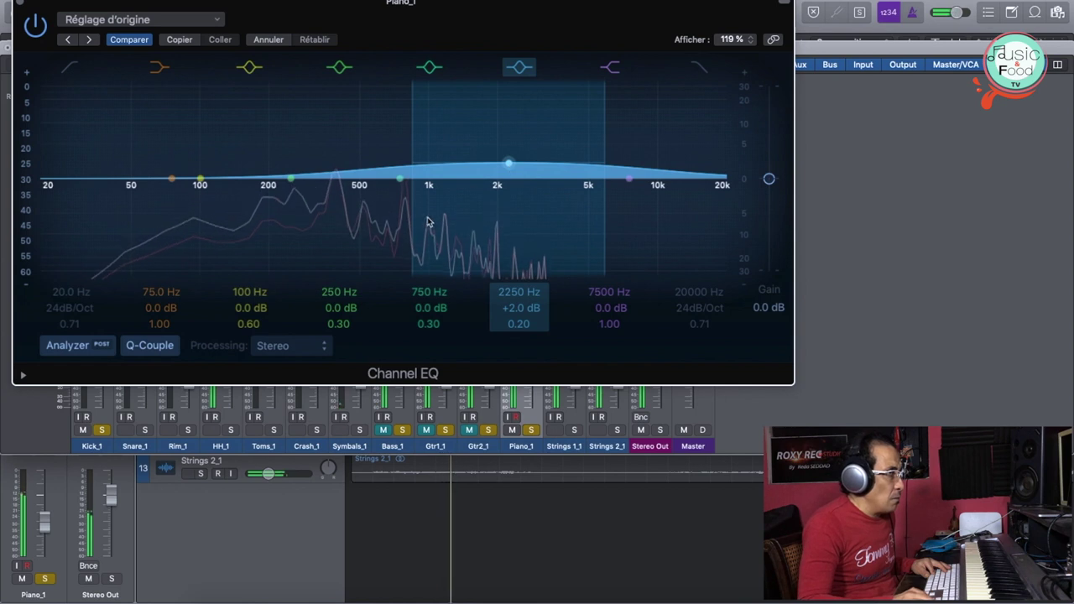
drag(415, 215, 433, 213)
drag(521, 167, 498, 151)
Step: Compare the piano with its second Channel EQ bypassed and active, leaving the EQ enabled
click(36, 26)
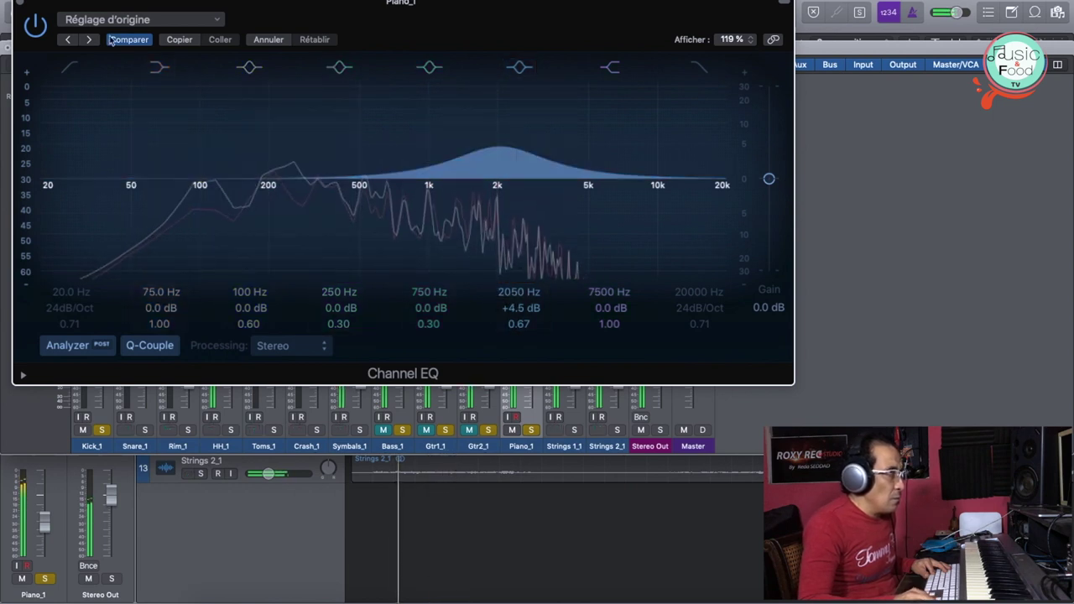
click(36, 26)
click(35, 26)
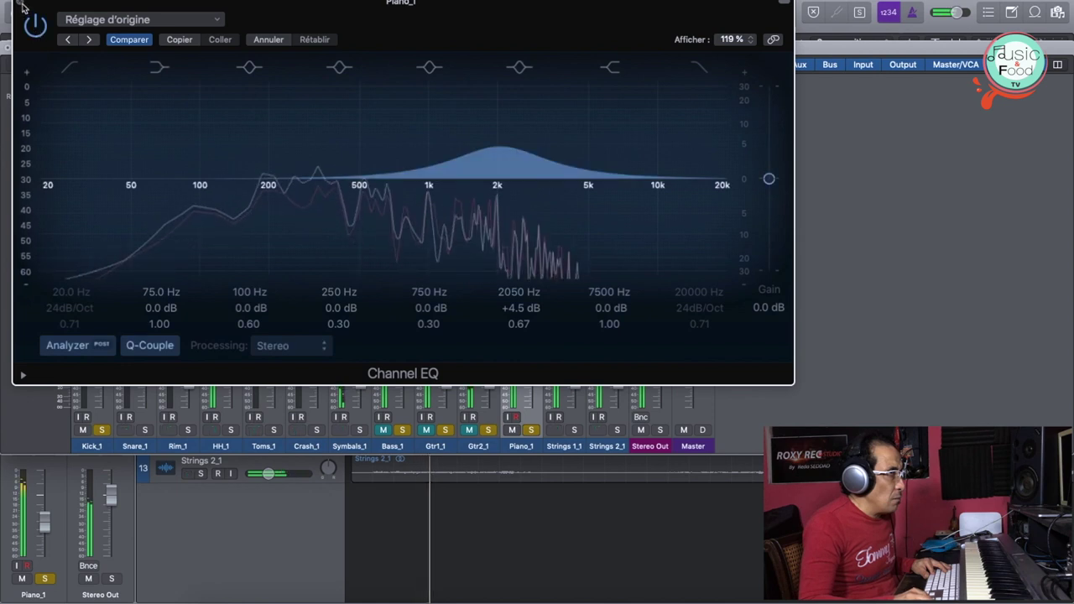
click(22, 6)
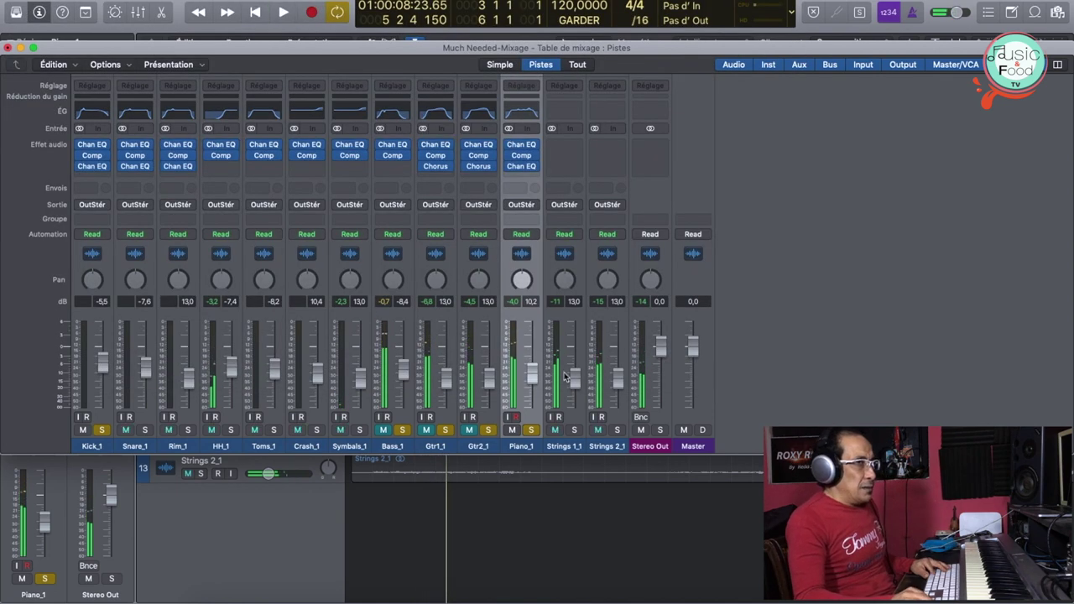
Step: Isolate Strings 1_1 by soloing it with Piano_1 muted, and add a Channel EQ to it
click(563, 453)
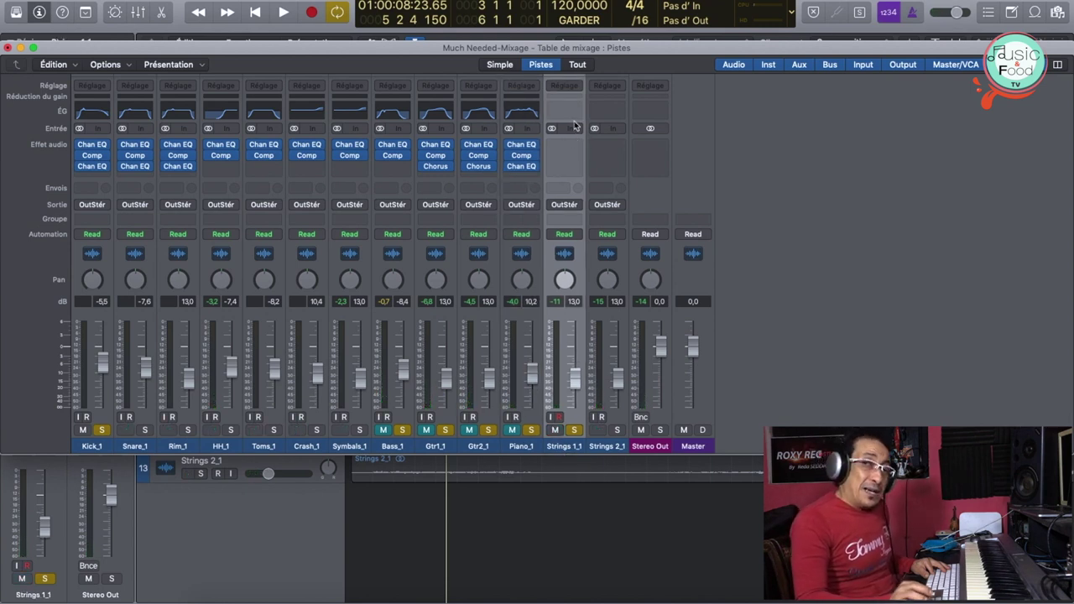
scroll(575, 126, up, 2)
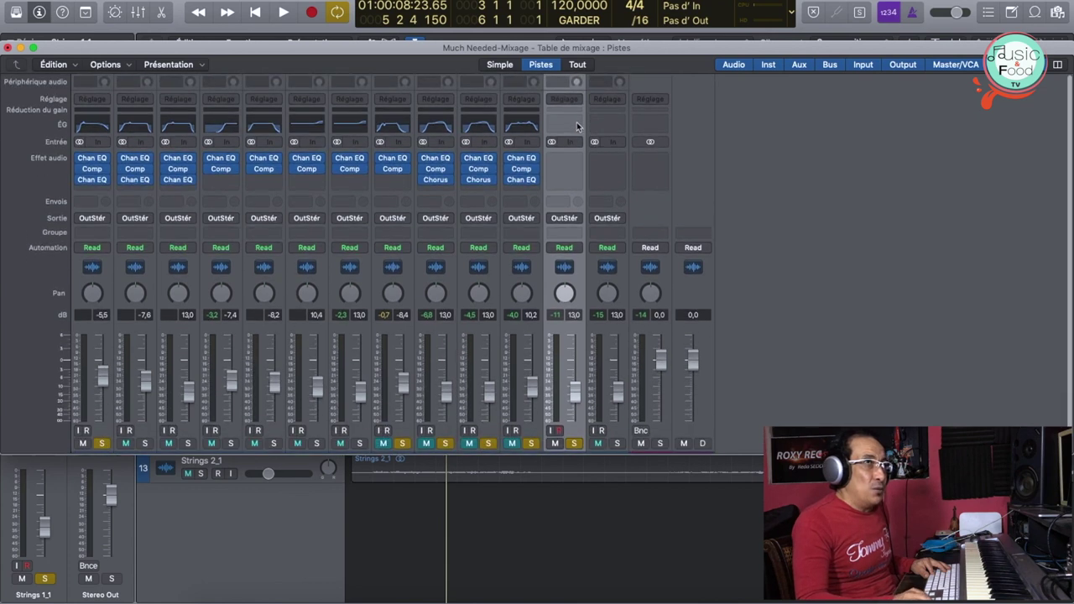
click(575, 126)
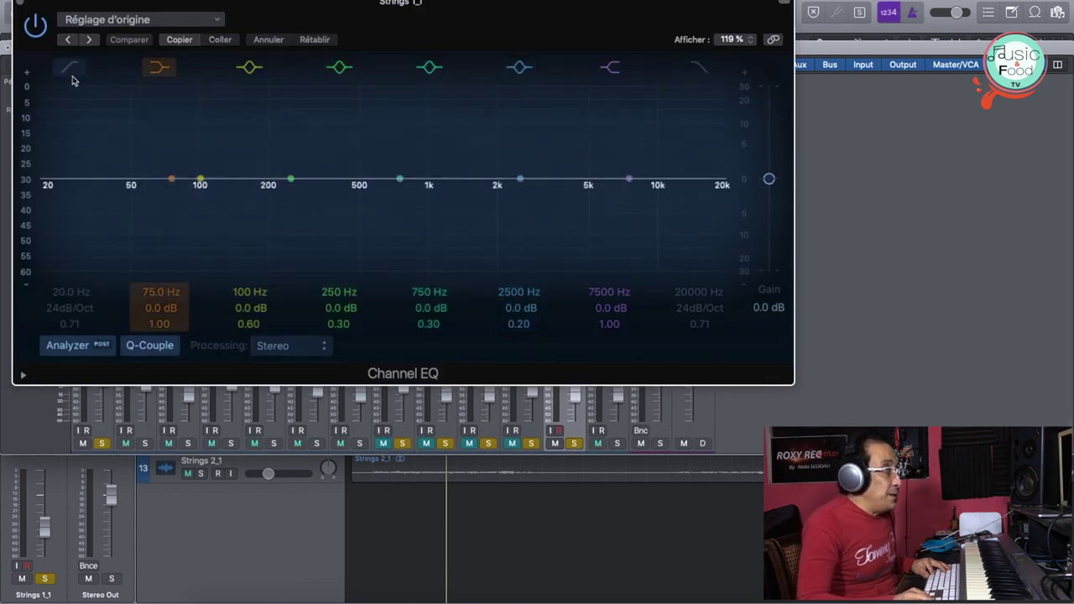
Step: Enable a low cut at 98 Hz and a high cut at 10400 Hz with a 48 dB/Oct slope on Strings 1_1
click(68, 77)
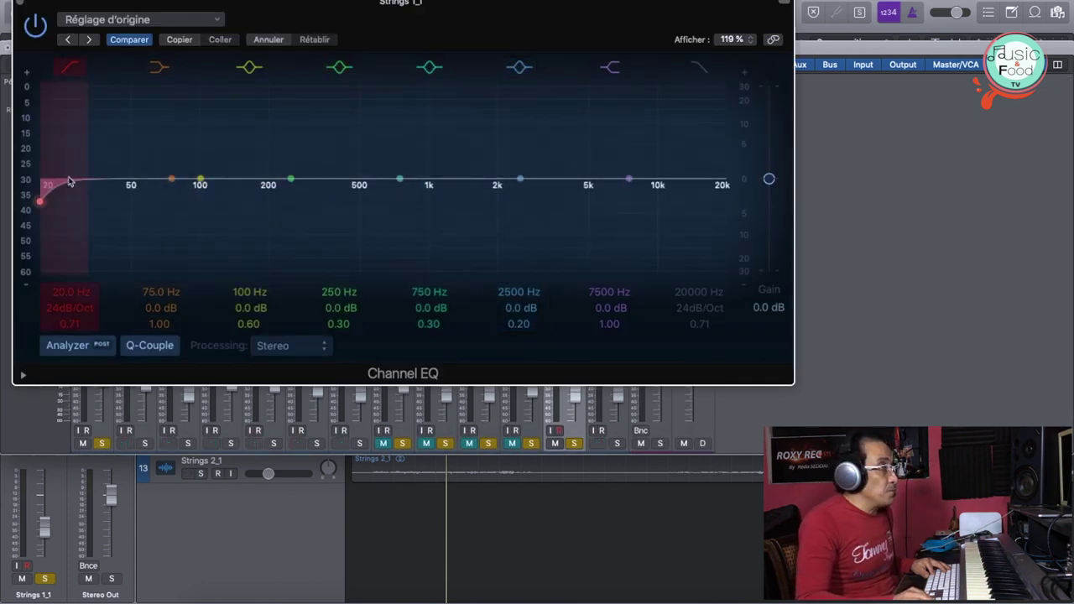
drag(67, 184, 200, 179)
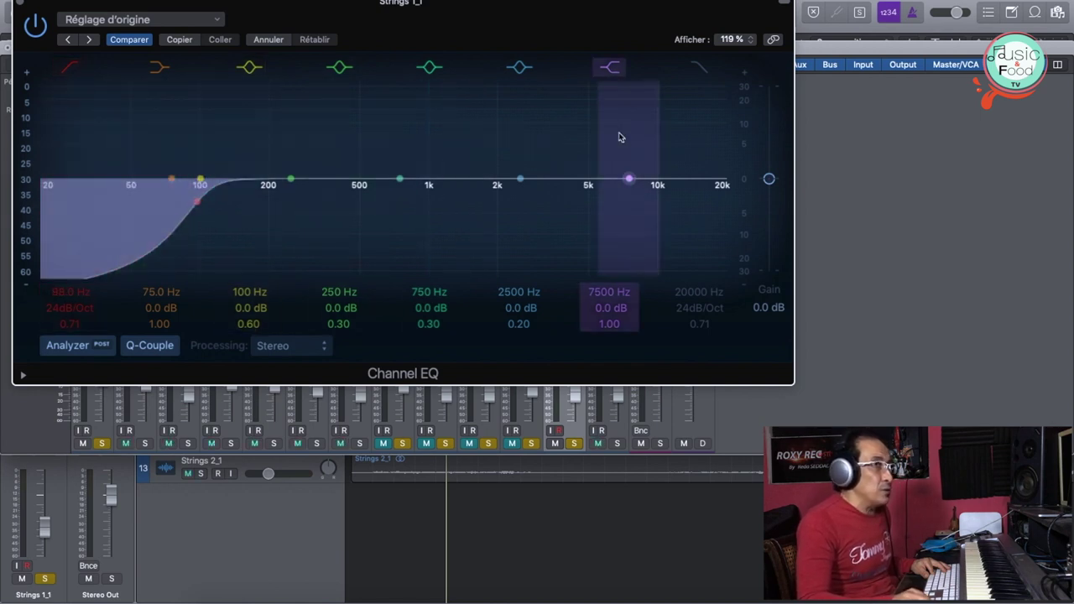
click(703, 69)
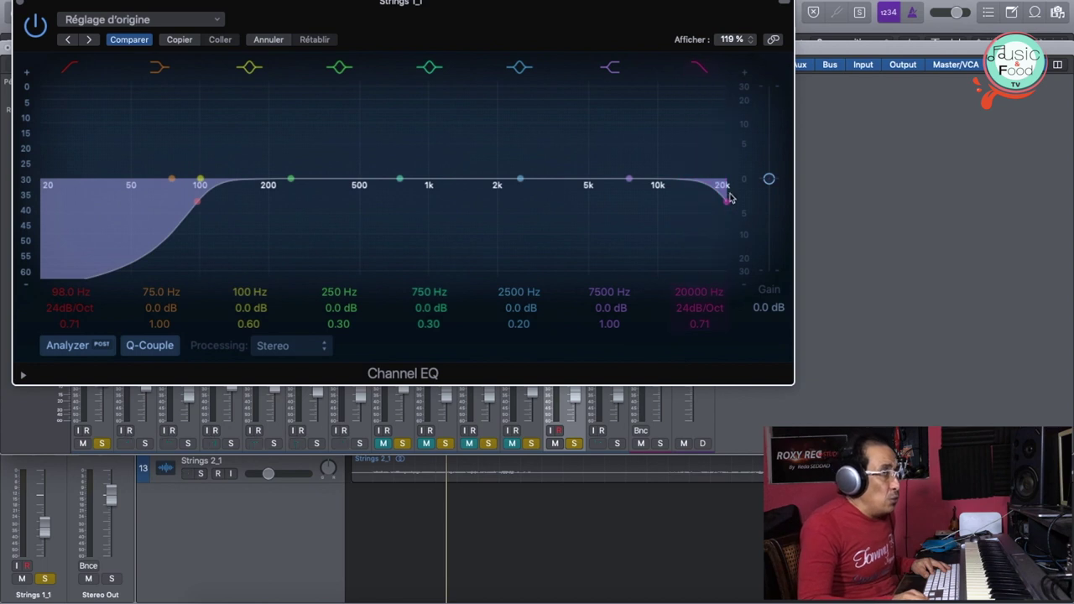
drag(719, 197, 662, 201)
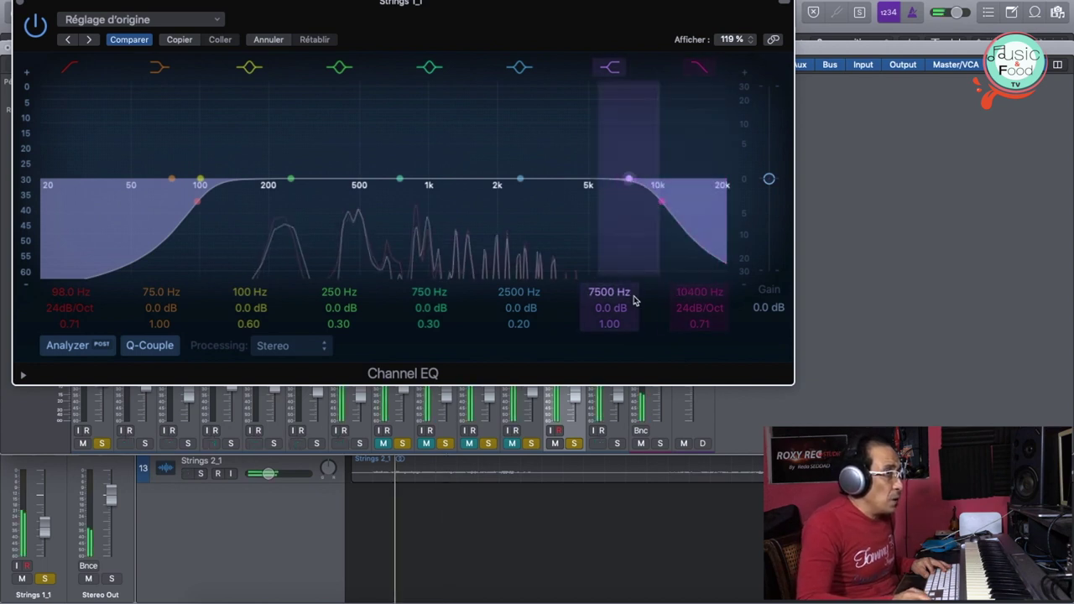
drag(680, 315, 681, 302)
Step: Boost Strings 1_1 at 3200 Hz by 7.0 dB with a Q of 0.71, and raise the low cut to 152 Hz
drag(521, 179, 504, 149)
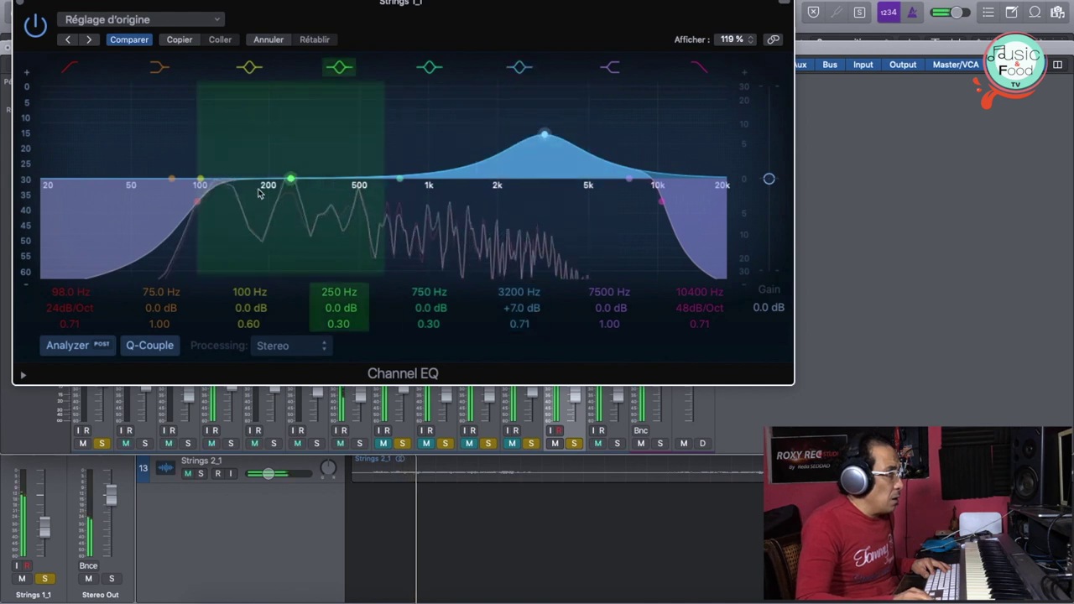
drag(202, 204, 248, 205)
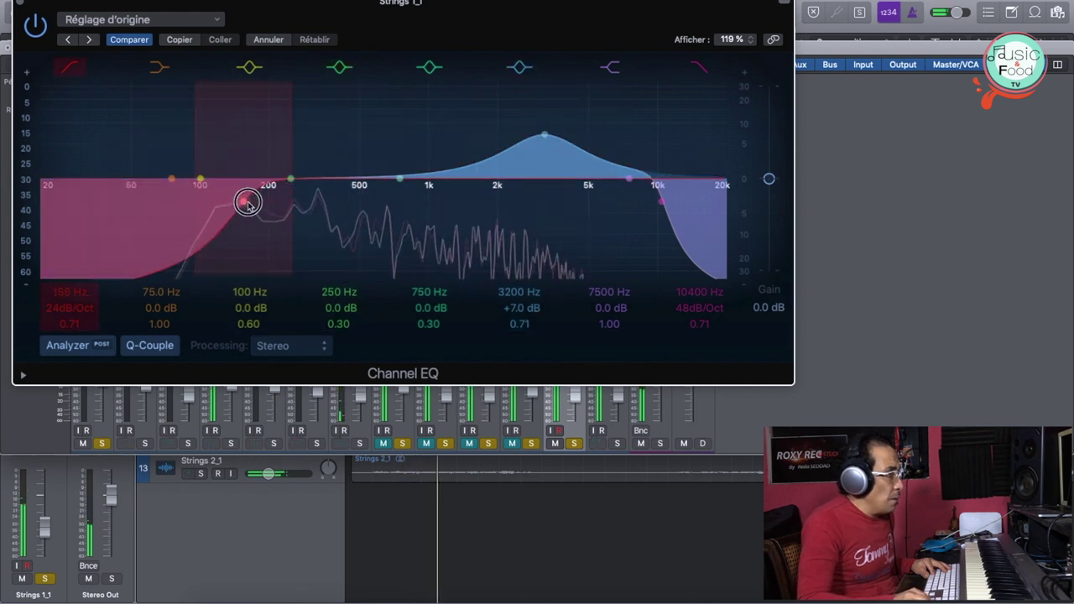
click(19, 4)
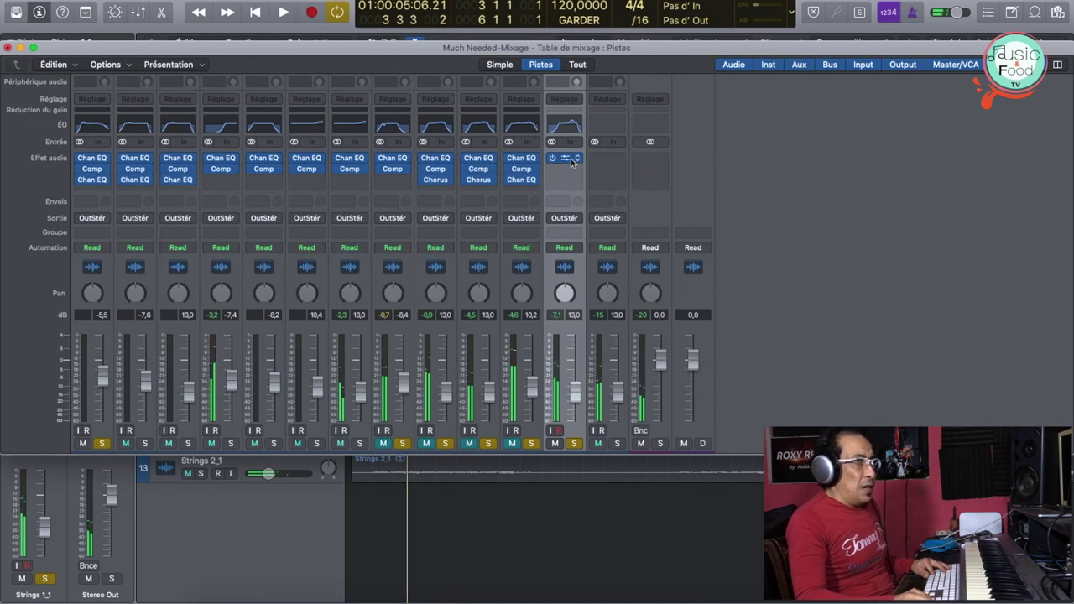
Step: Copy the Channel EQ from Strings 1_1 to Strings 2_1, and play both string tracks soloed
drag(572, 162, 608, 162)
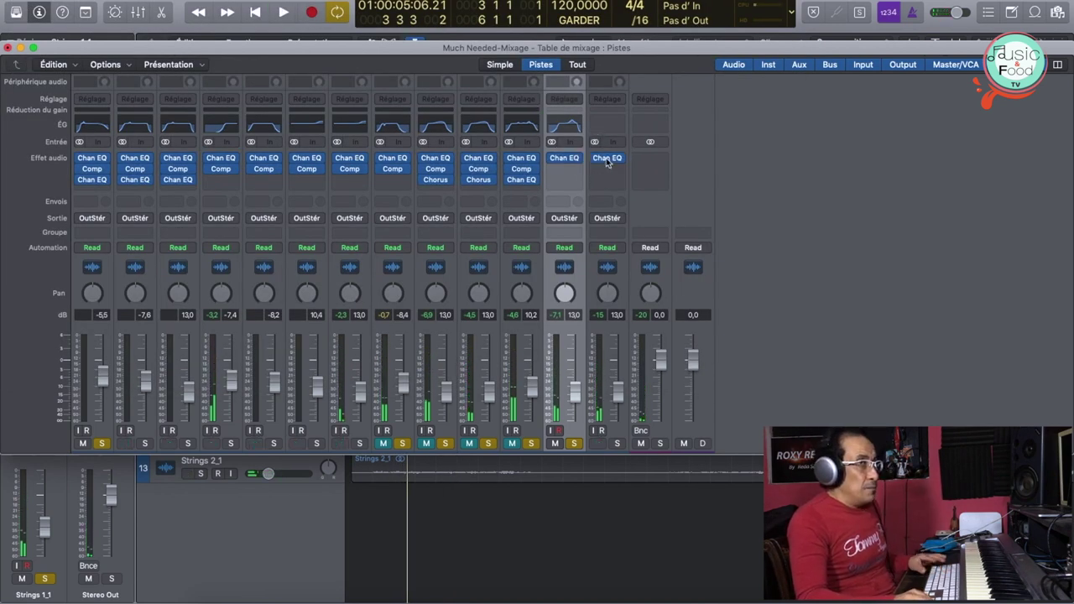
click(617, 443)
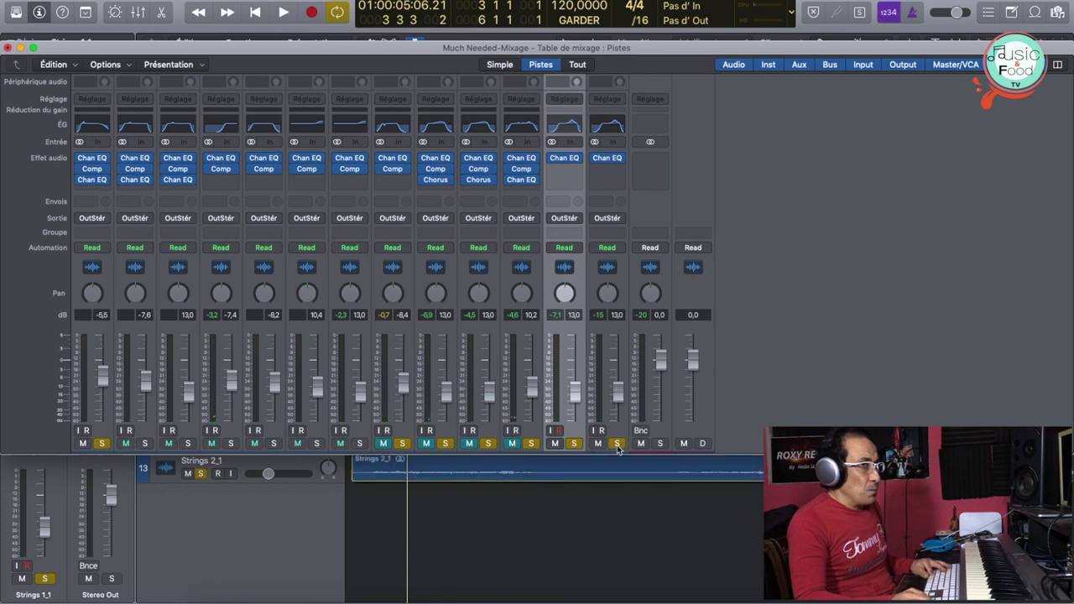
key(space)
Step: Raise the 3200 Hz boost on Strings 1_1 to about 9.5 dB and audition it against the bypassed EQ
scroll(615, 419, down, 1)
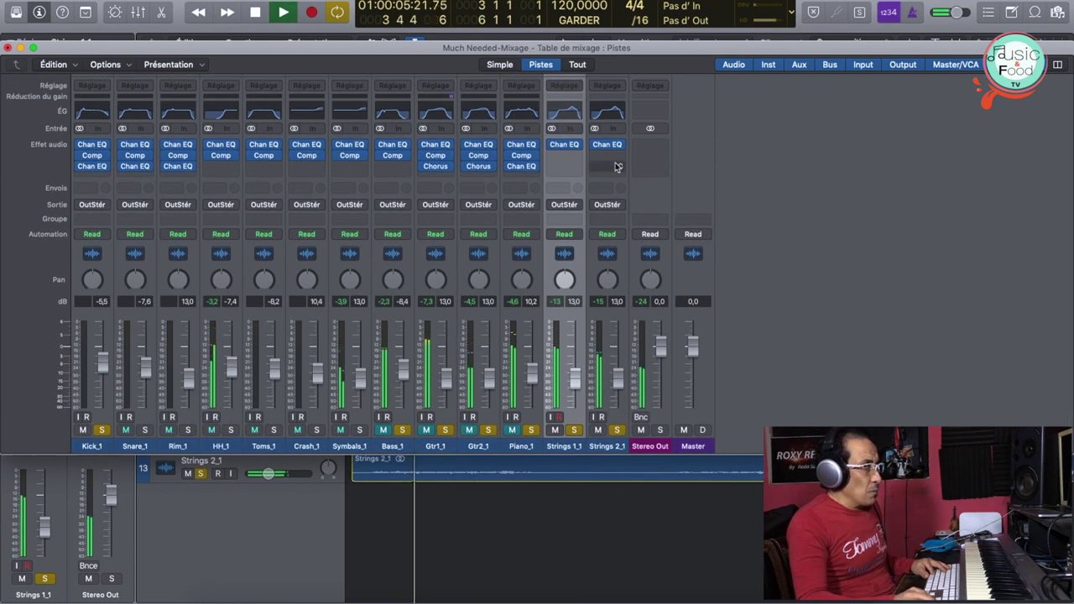
double_click(564, 113)
drag(544, 135, 547, 129)
drag(547, 127, 546, 120)
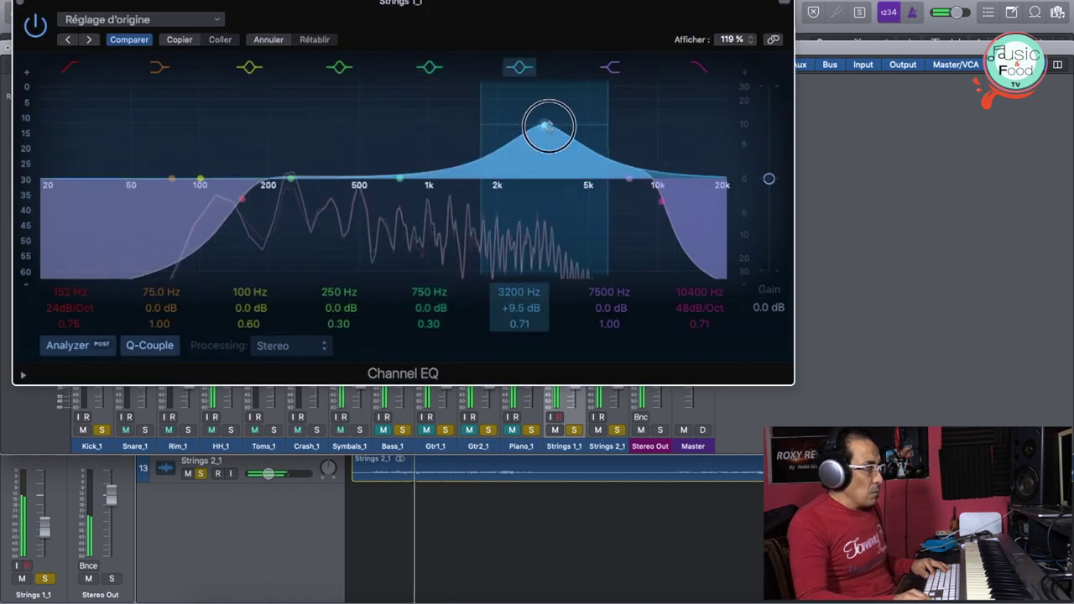
click(35, 25)
click(21, 6)
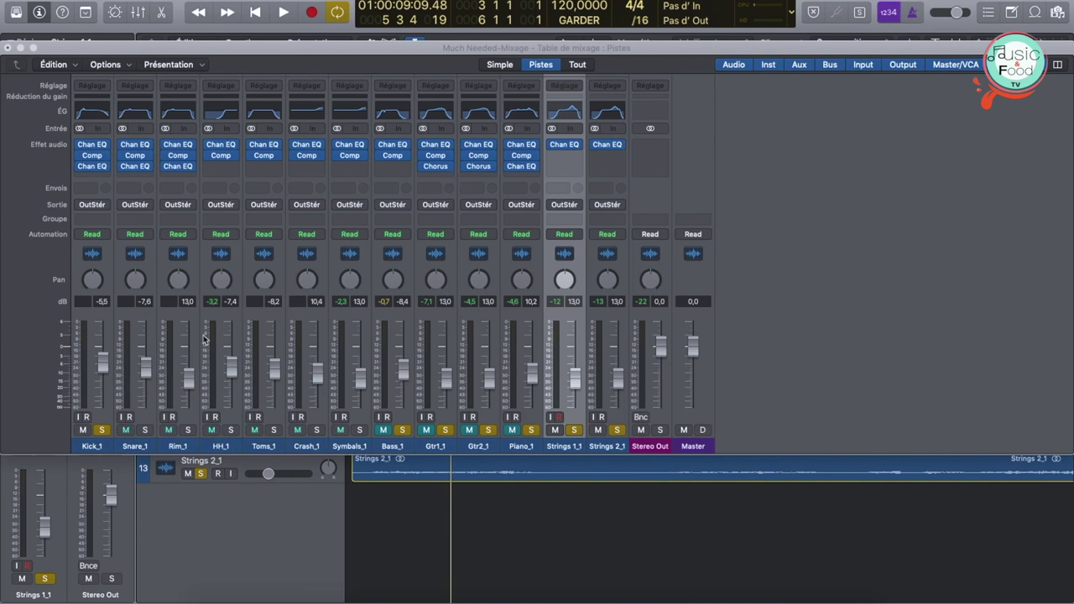
Step: Pan Snare_1 and Rim_1 to +12 and HH_1 to +14
click(94, 448)
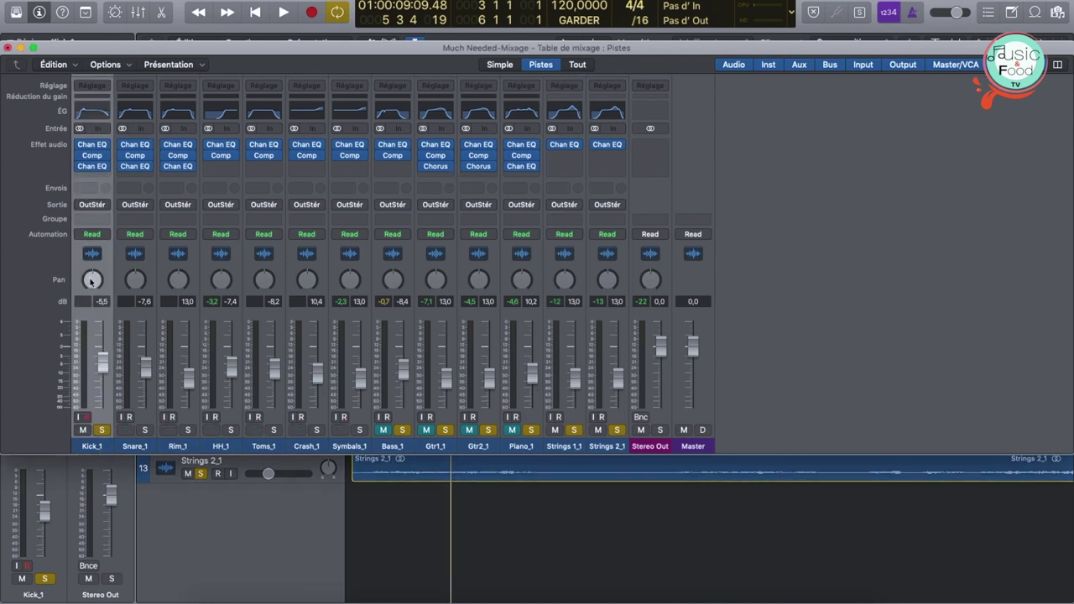
drag(94, 280, 63, 287)
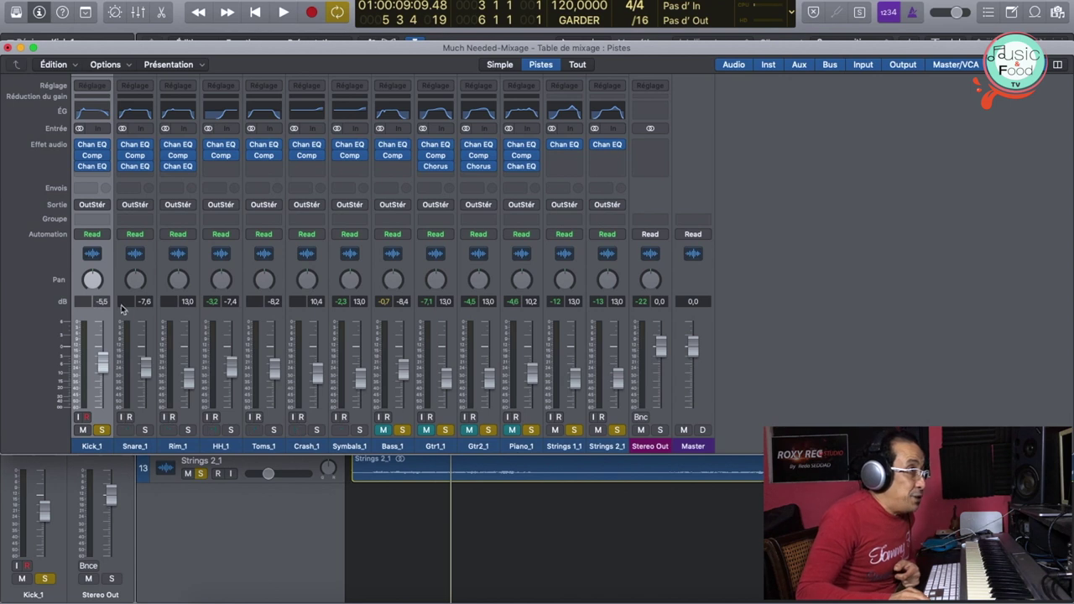
drag(133, 284, 126, 268)
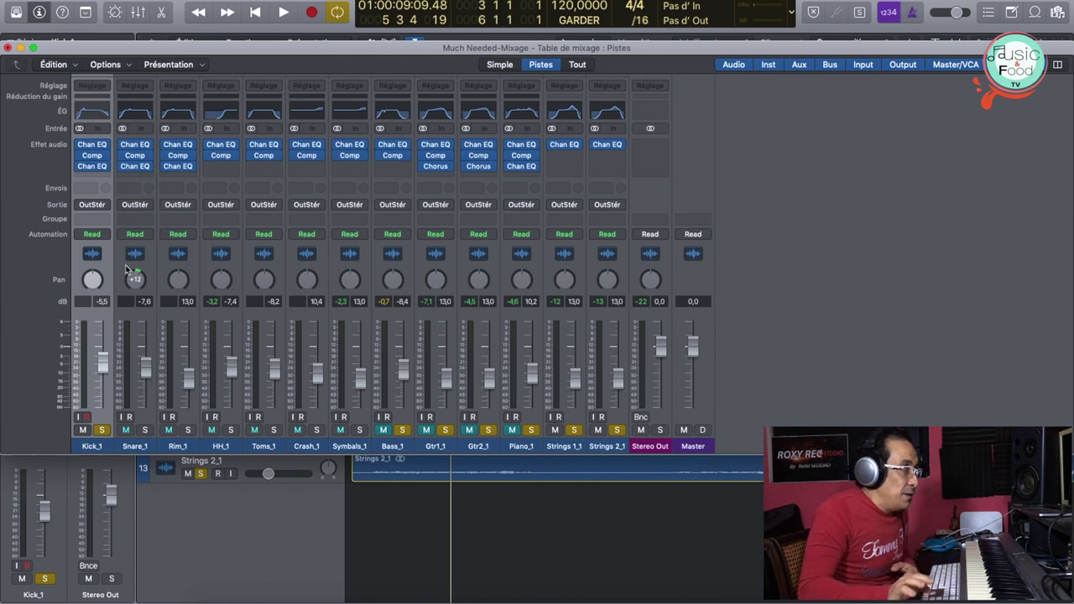
click(178, 446)
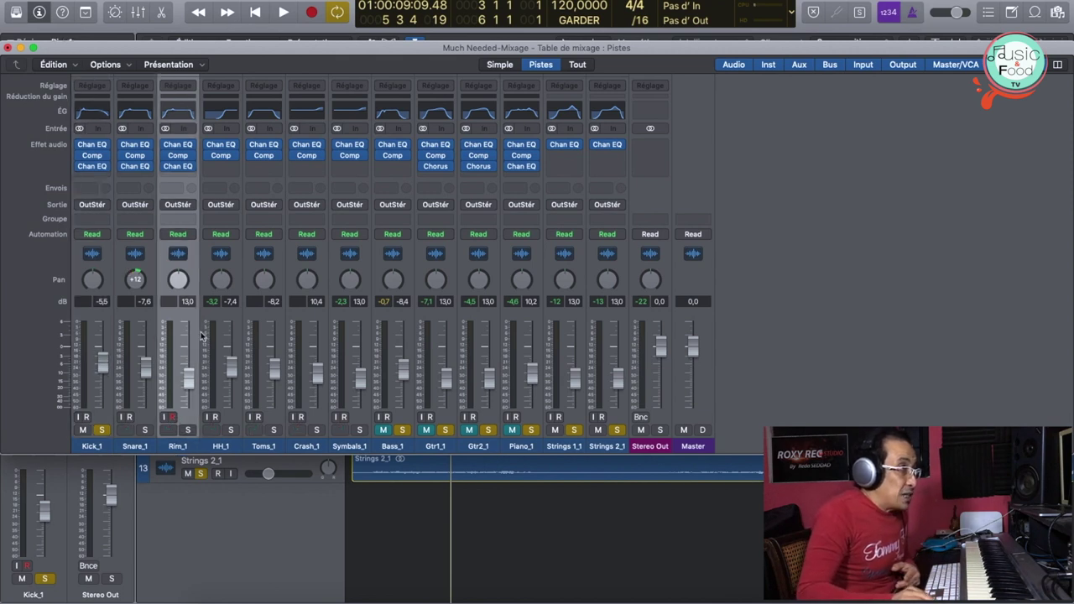
drag(178, 280, 178, 276)
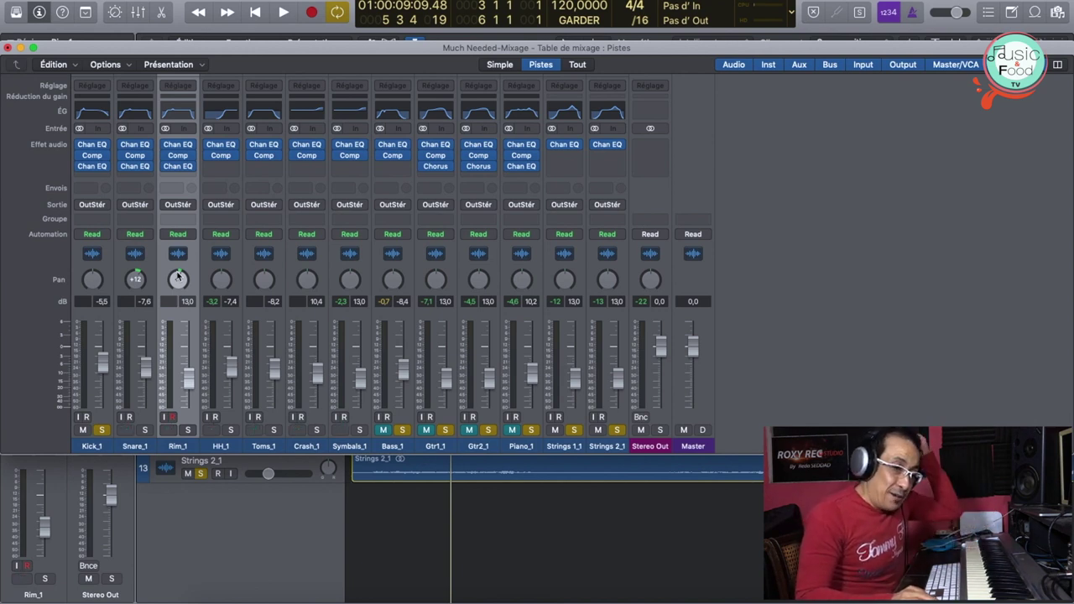
drag(178, 275, 174, 265)
click(209, 290)
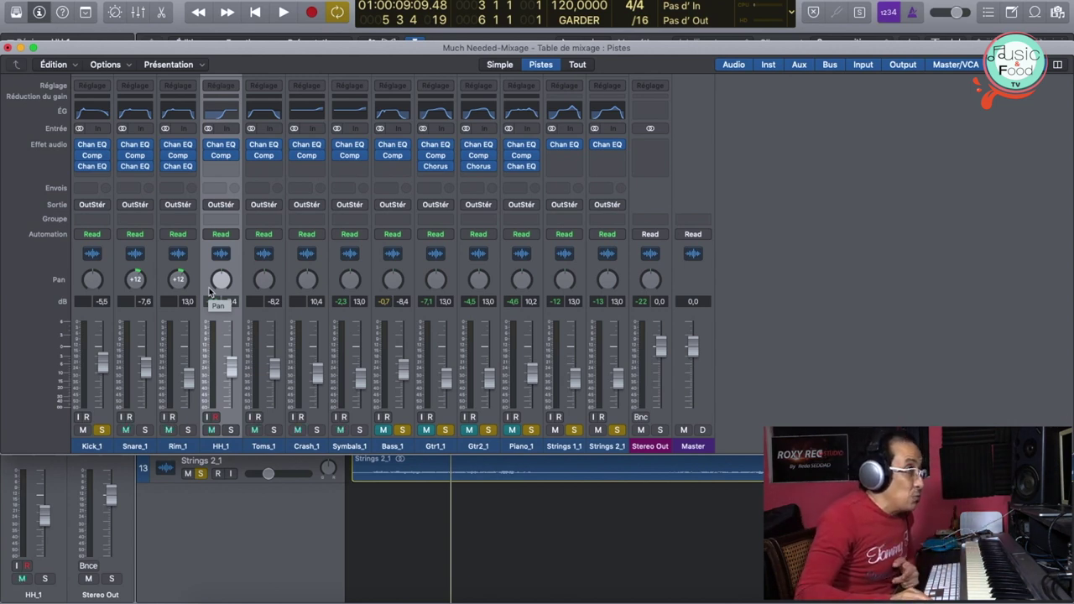
drag(220, 285, 212, 271)
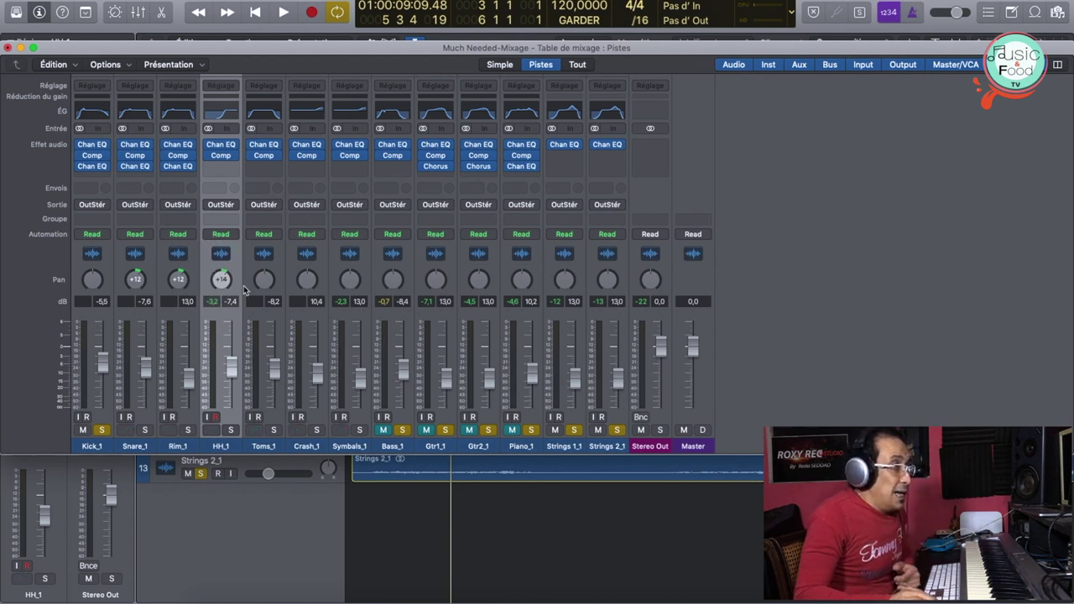
click(269, 449)
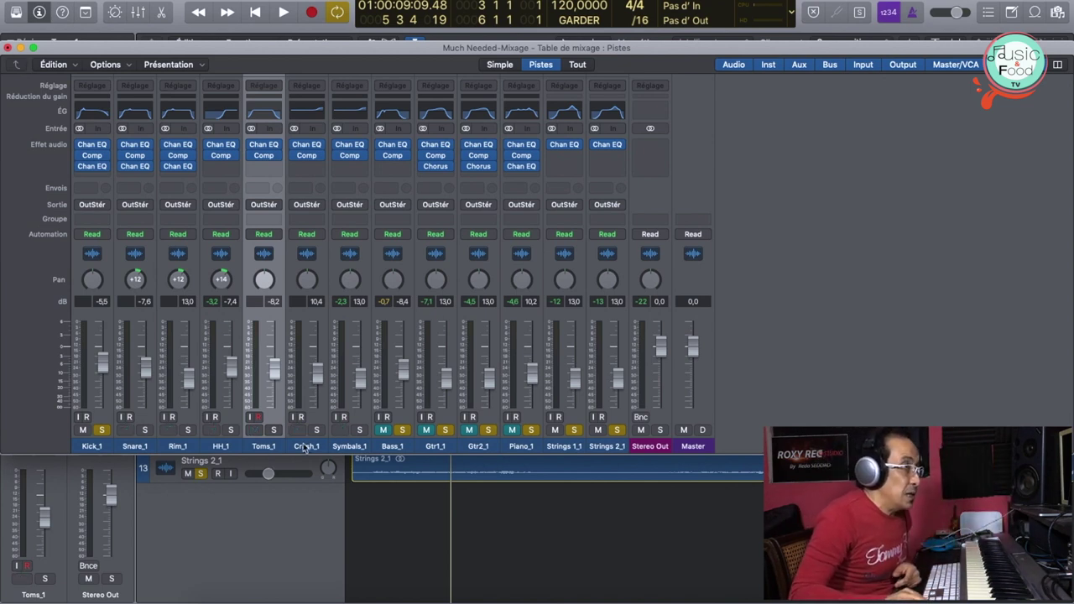
click(304, 449)
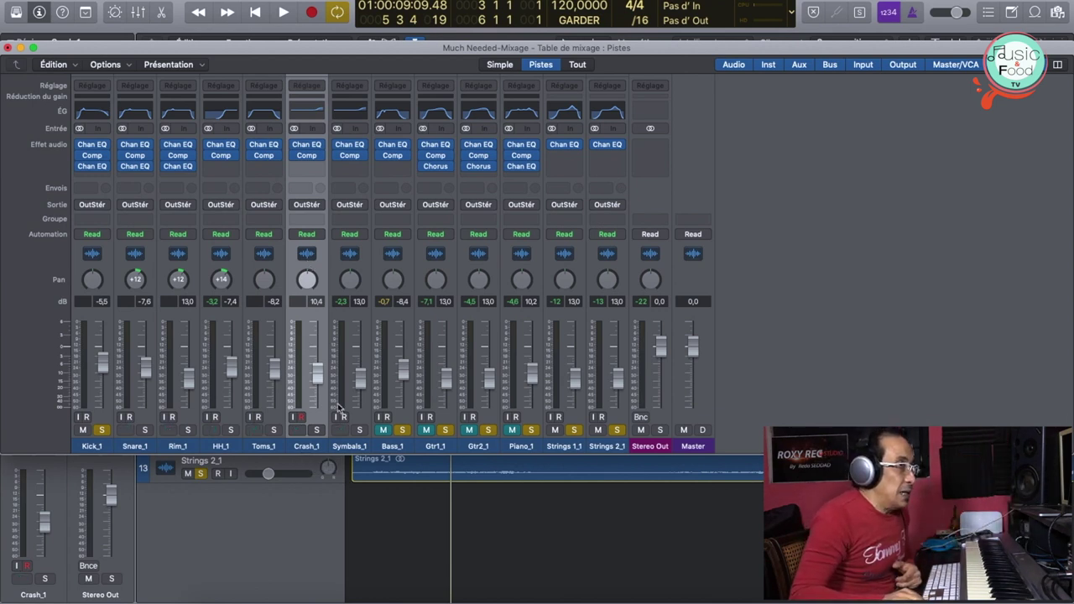
click(348, 445)
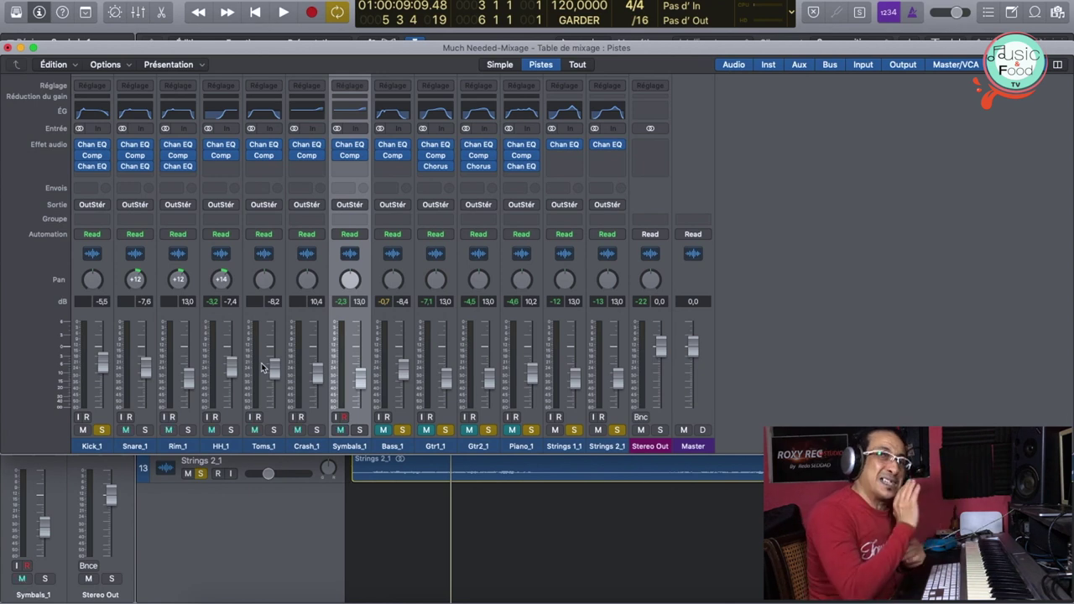
Step: Pan the two guitars to opposite sides, with Gtr1_1 at -20 and Gtr2_1 at +28
click(434, 447)
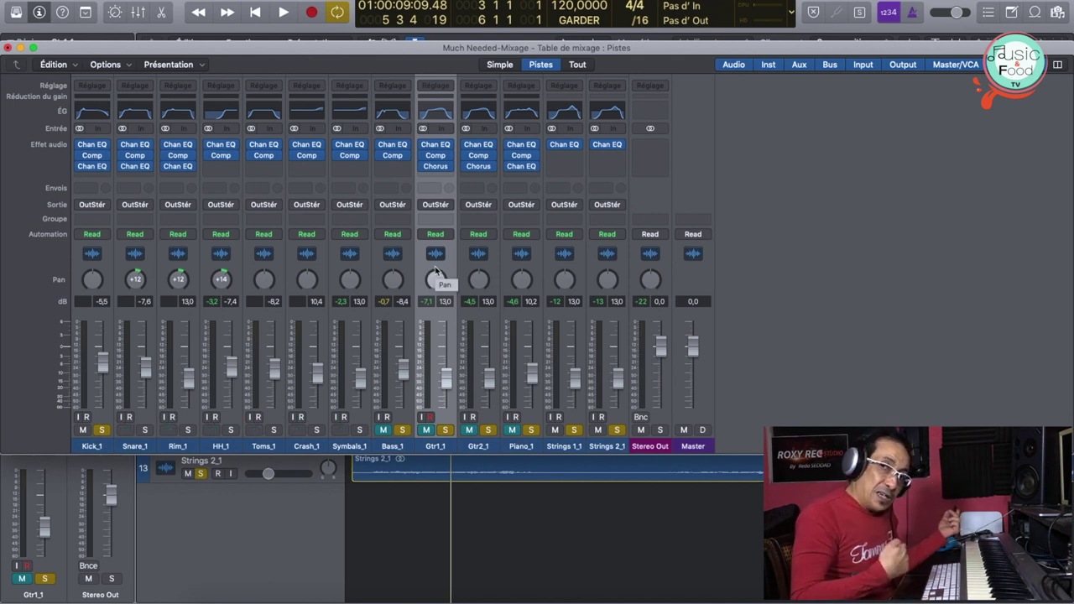
drag(433, 285, 432, 302)
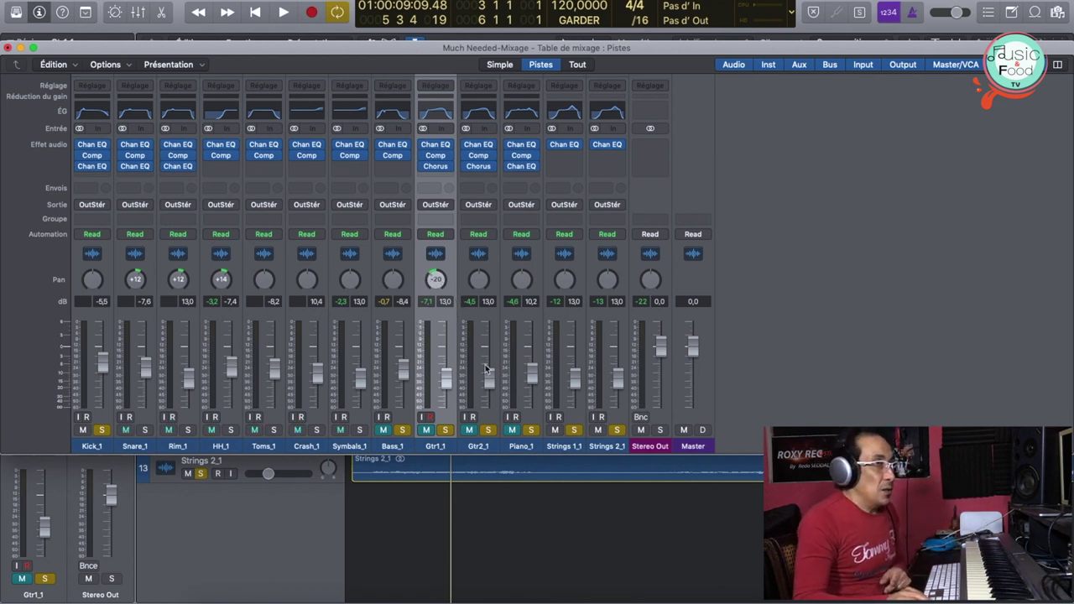
click(479, 446)
drag(483, 288, 461, 251)
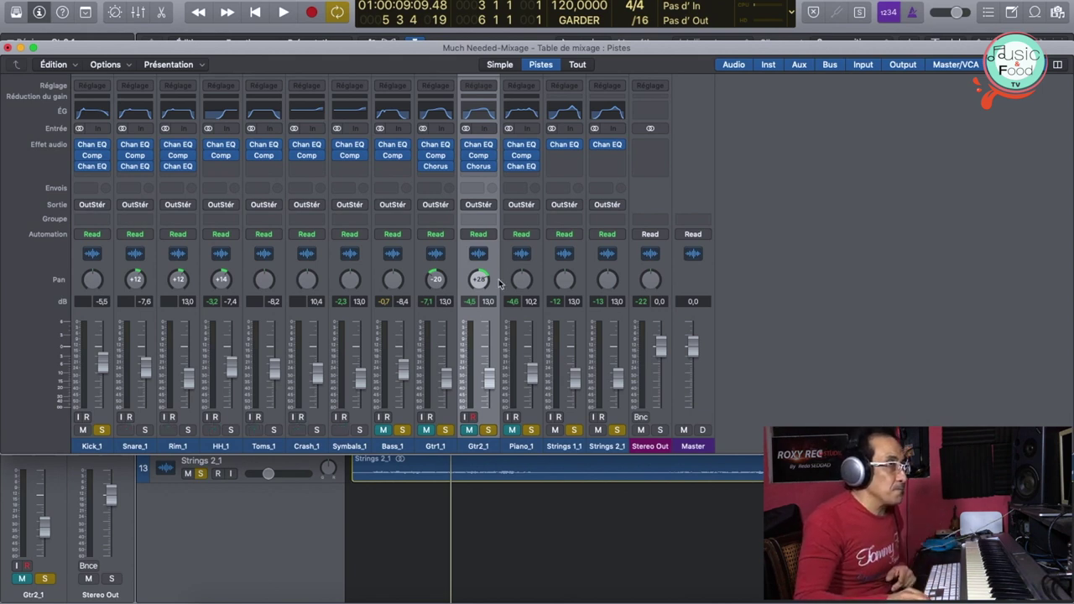
Step: Pan Piano_1 to +10, and spread the strings with Strings 1_1 at -22 and Strings 2_1 at +22
drag(520, 280, 509, 266)
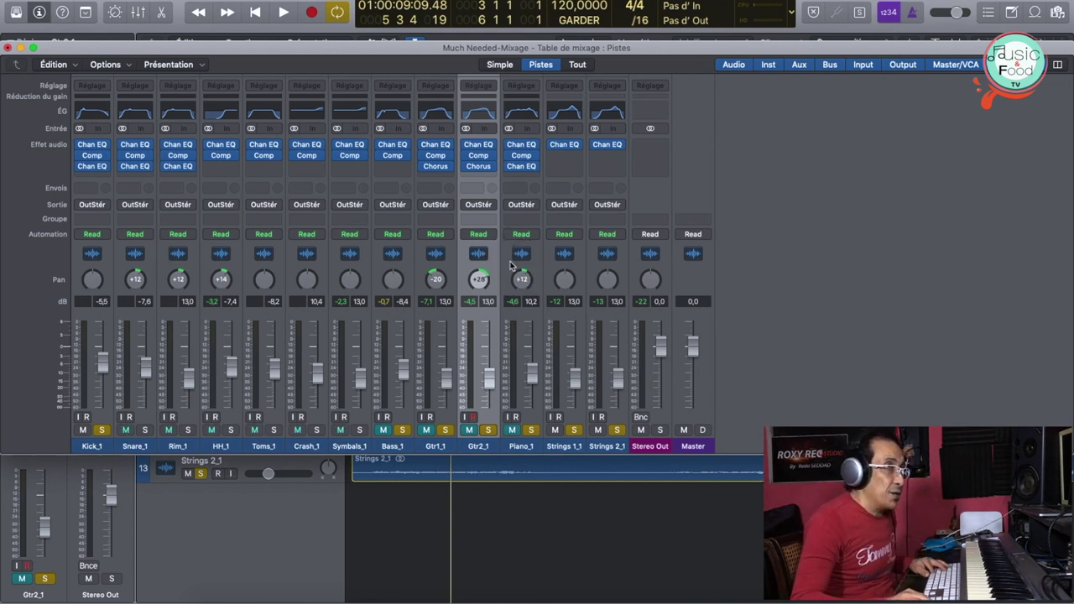
drag(522, 283, 516, 289)
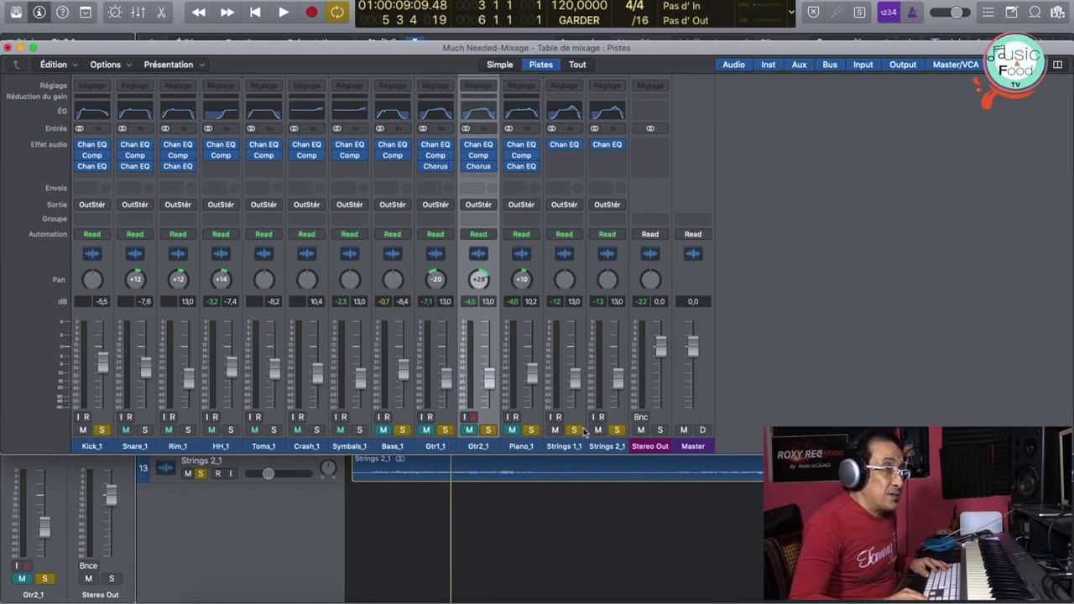
click(565, 446)
drag(563, 282, 558, 309)
drag(610, 282, 602, 256)
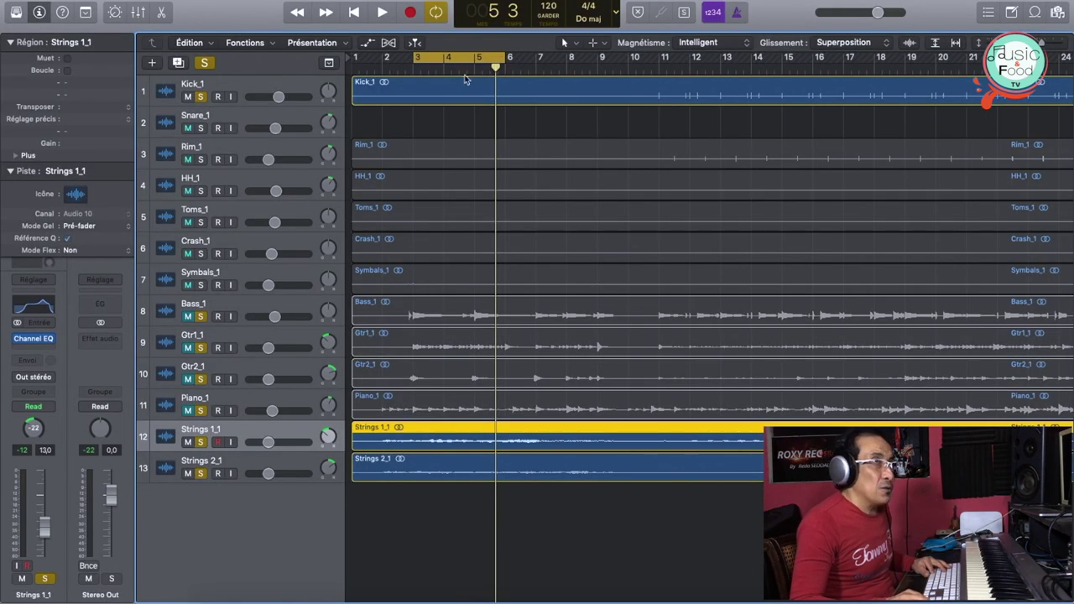
Step: Turn off all solos and cycle mode, and unmute the tracks from Bass_1 to Piano_1
click(460, 59)
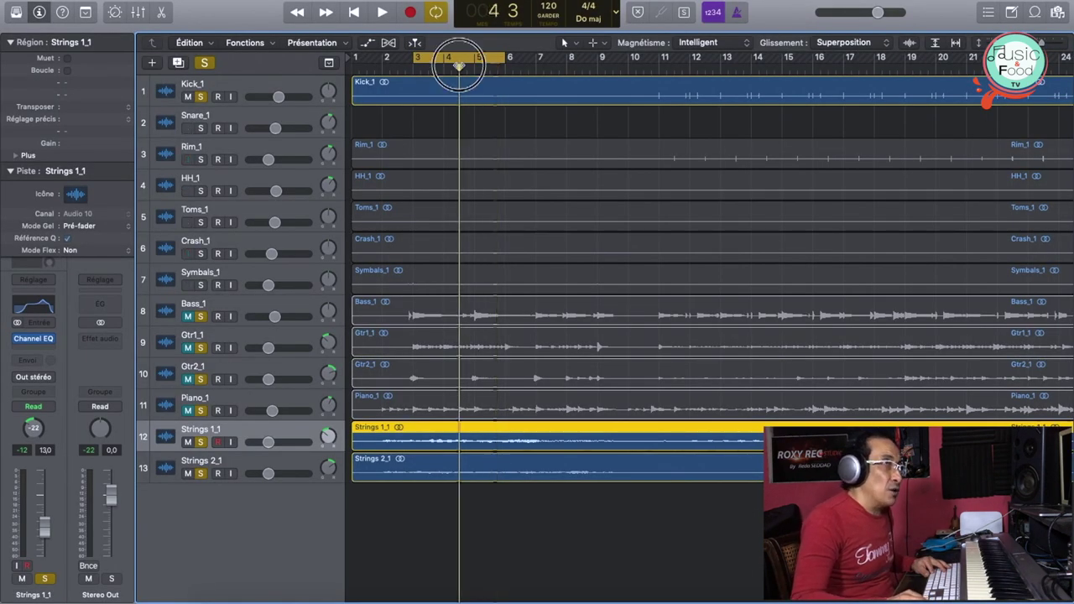
click(206, 64)
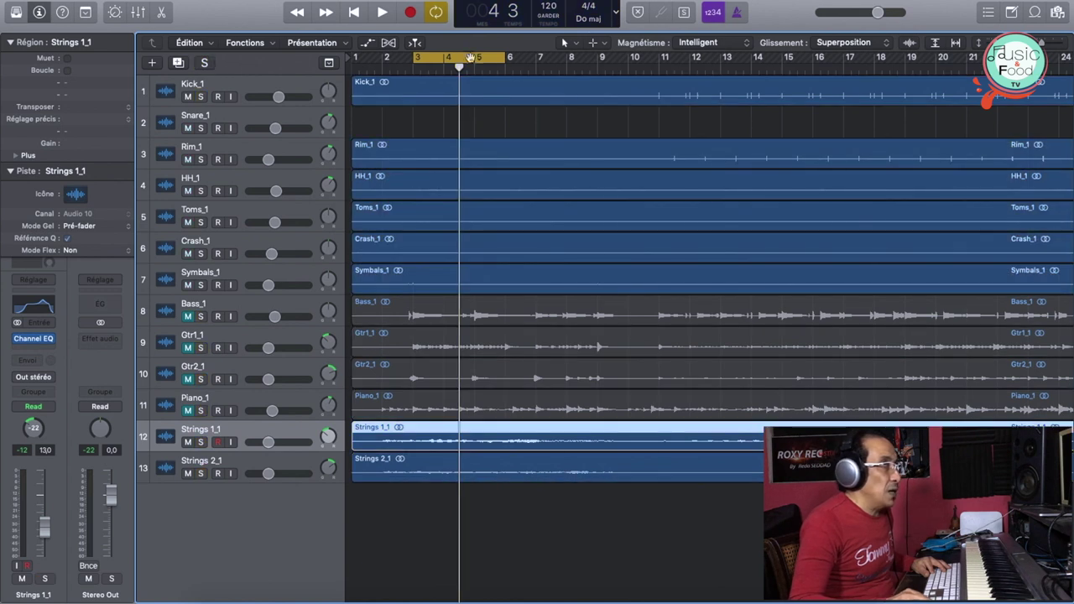
click(437, 13)
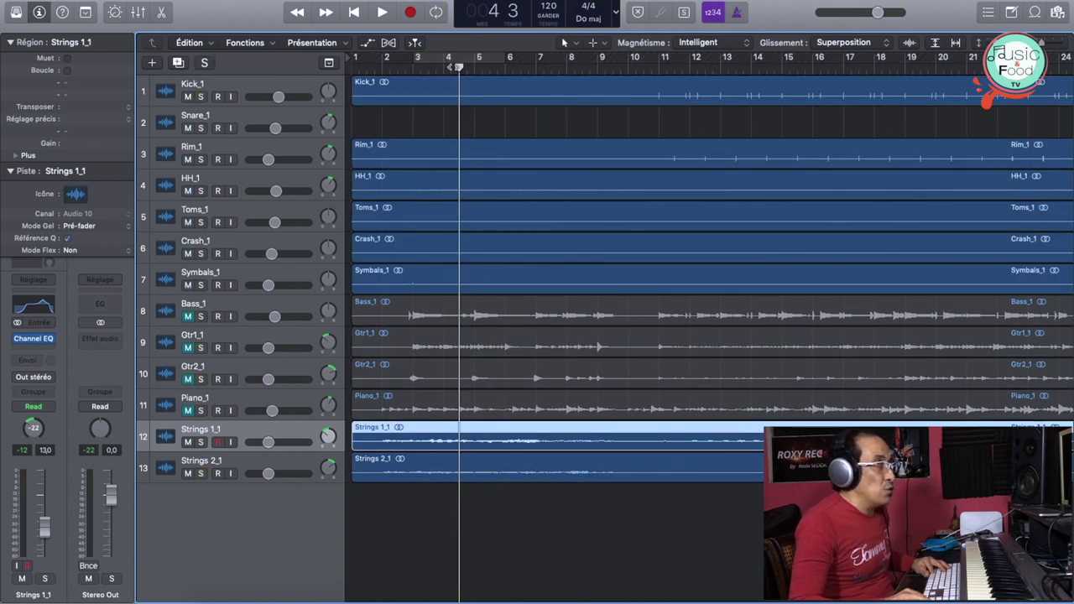
drag(187, 316, 190, 458)
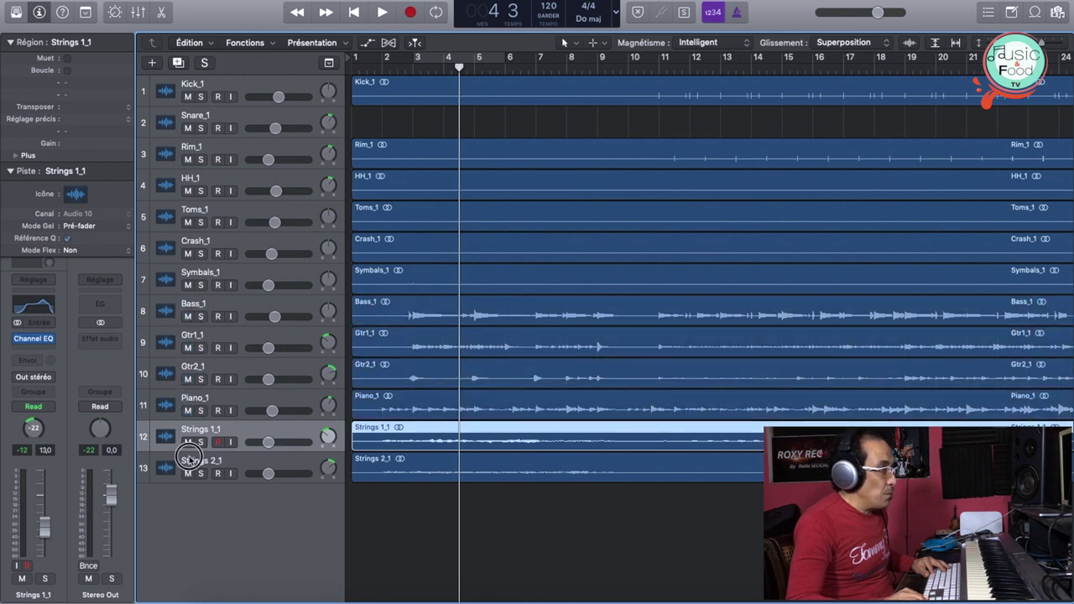
Step: Play the full mix from about bar 2 and watch the channel levels in the mixer
click(381, 71)
key(space)
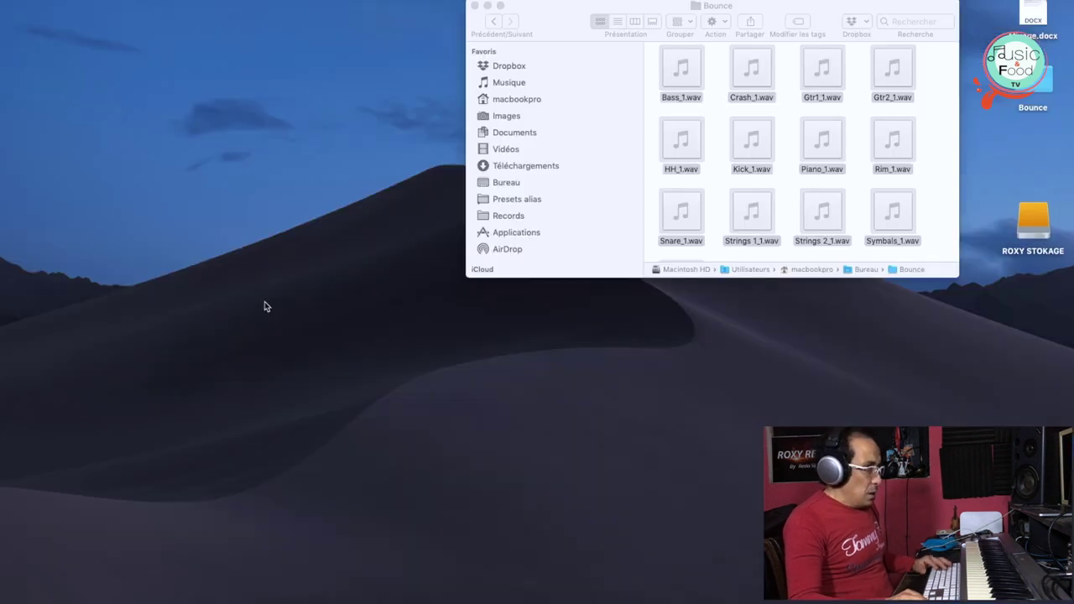
key(x)
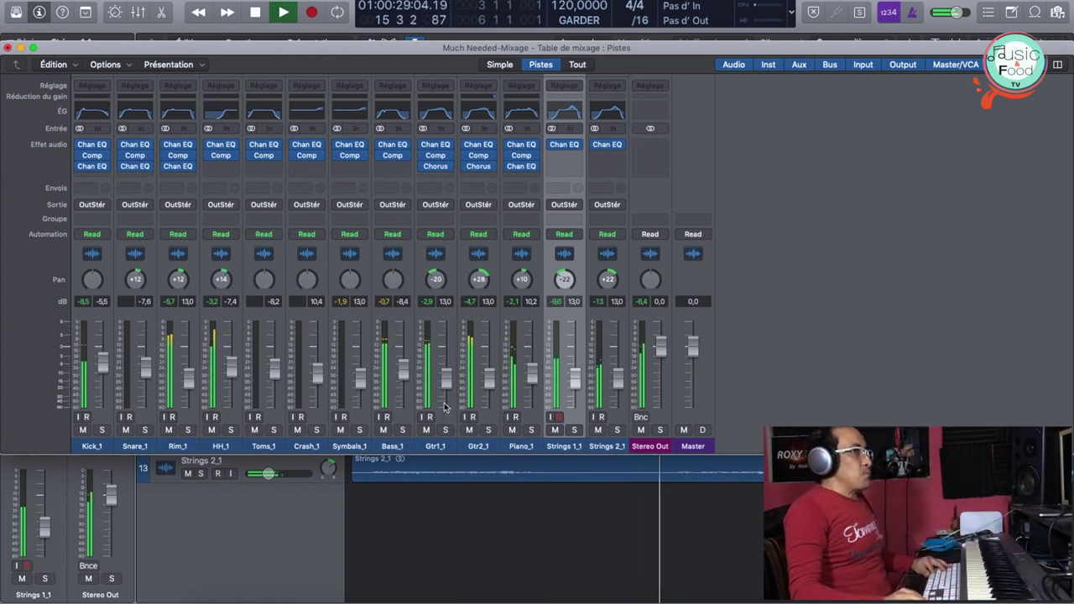
Step: Set the channel levels to -13.4 dB on HH_1, -7.2 dB on Rim_1 and -11.2 dB on Bass_1, auditioning the mix
key(space)
drag(233, 372, 236, 392)
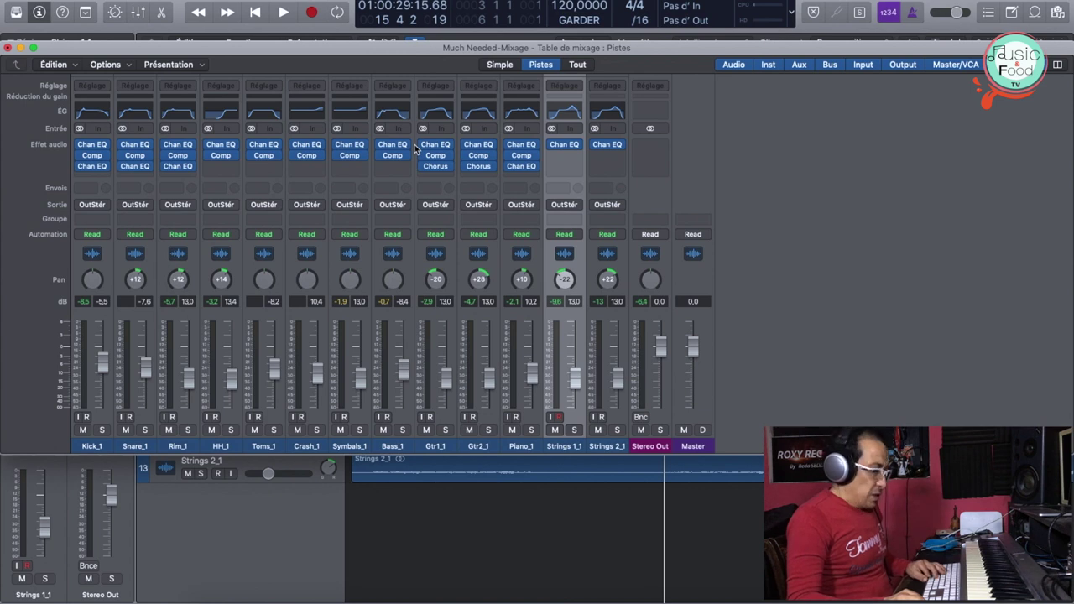
key(space)
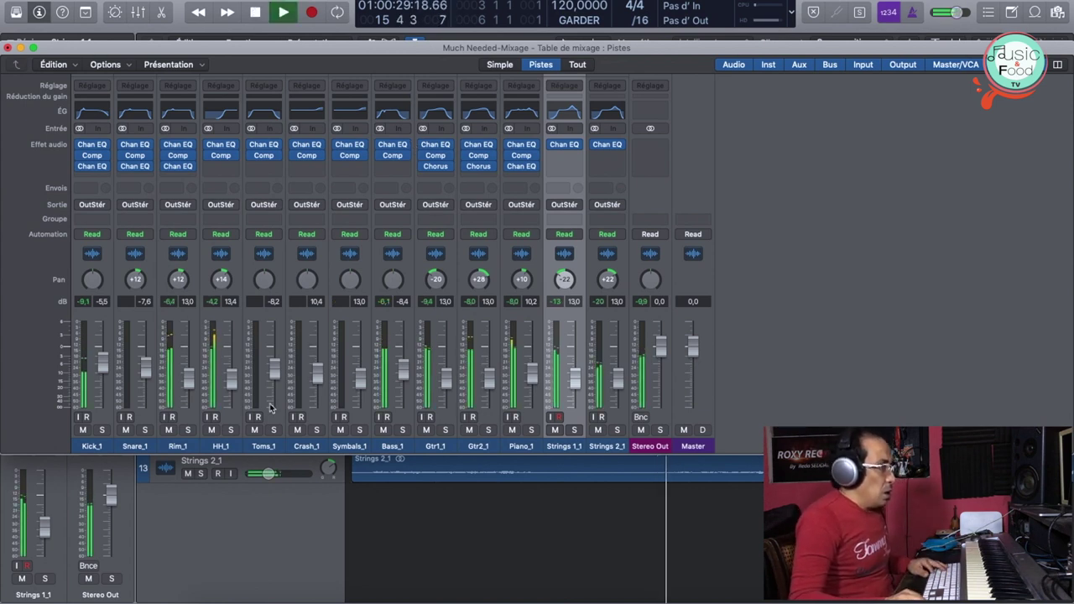
click(189, 377)
drag(189, 377, 189, 361)
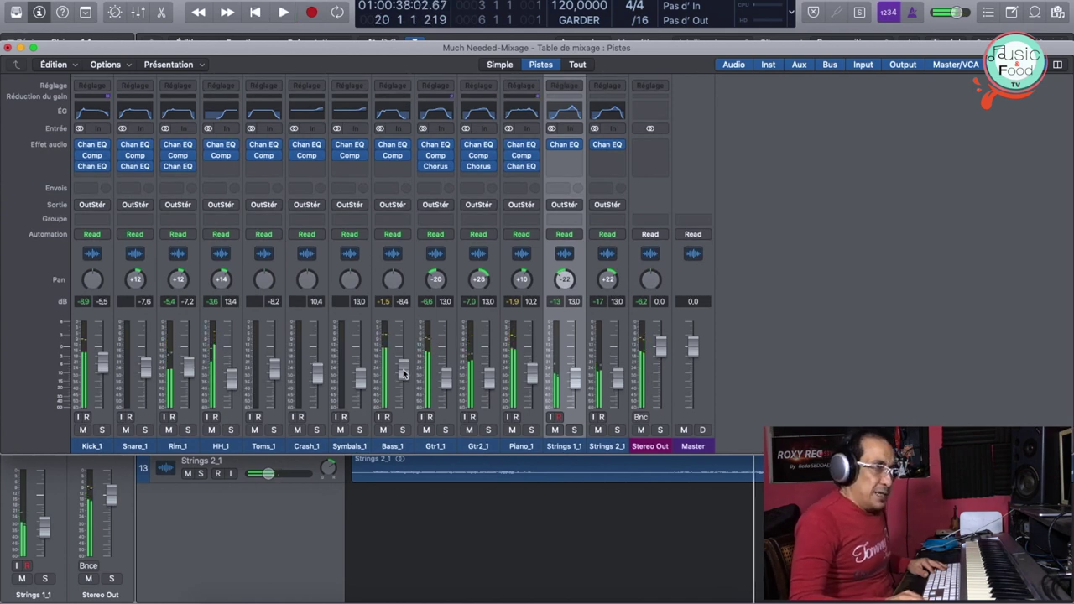
drag(402, 373, 405, 382)
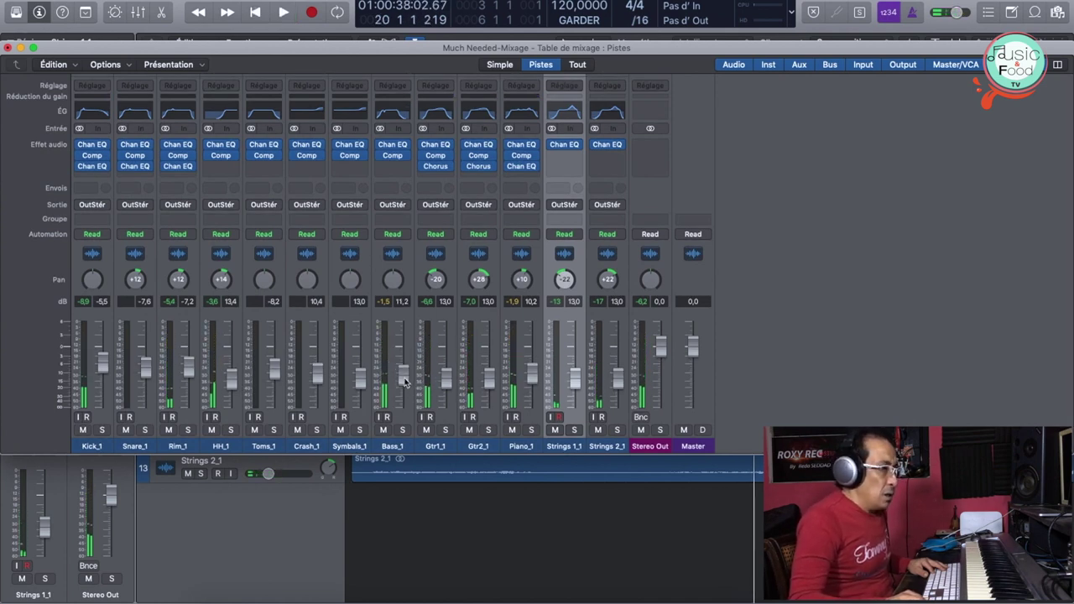
key(space)
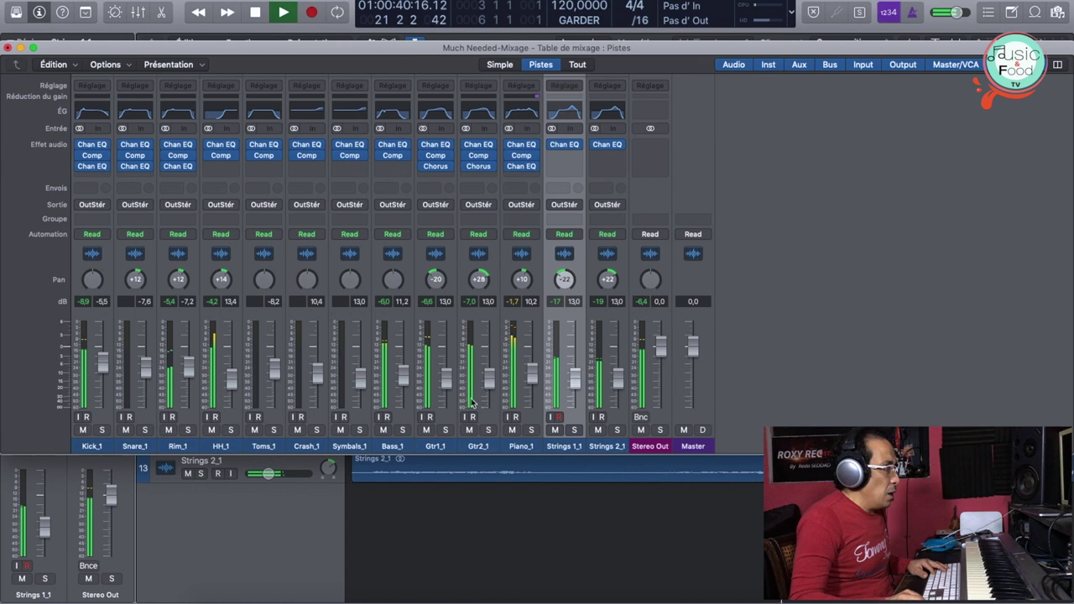
Step: Solo Gtr1_1 and Gtr2_1 during playback, and set the Chorus mix on Gtr2_1 to 8%
click(445, 430)
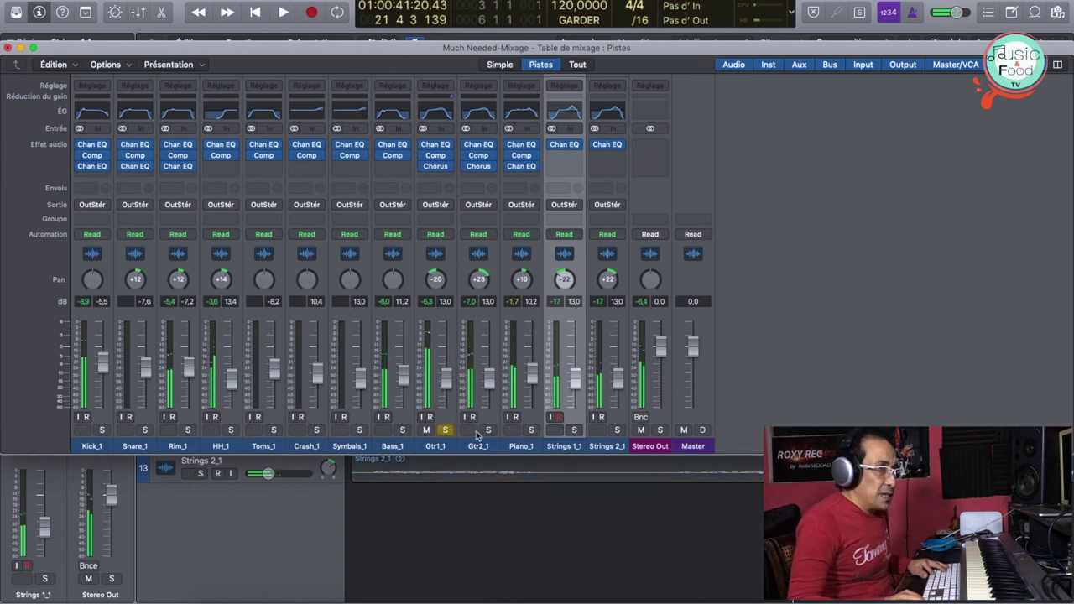
key(space)
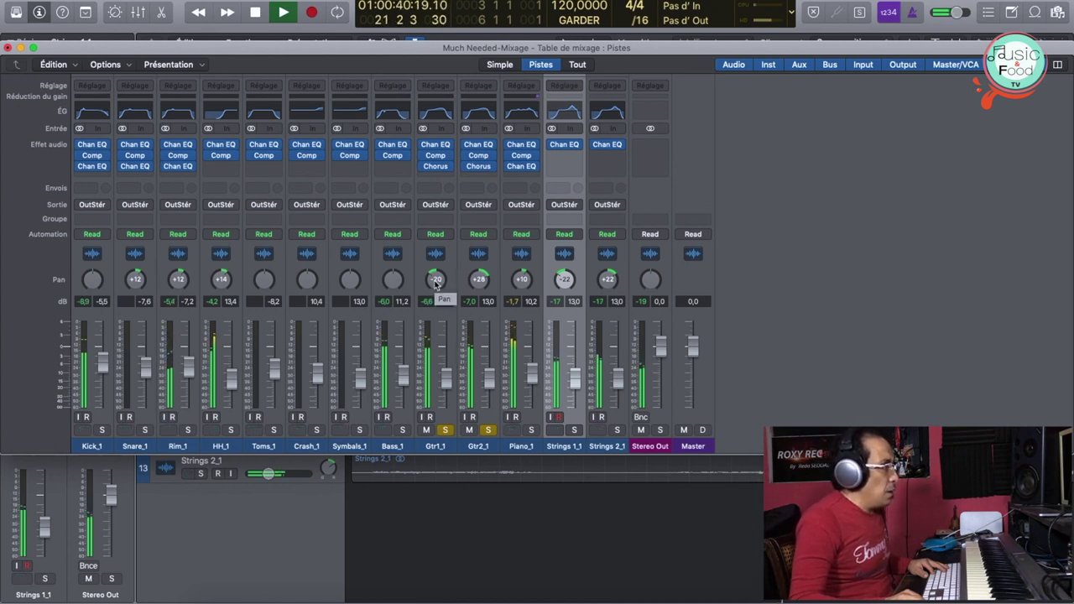
click(478, 166)
drag(214, 125, 215, 128)
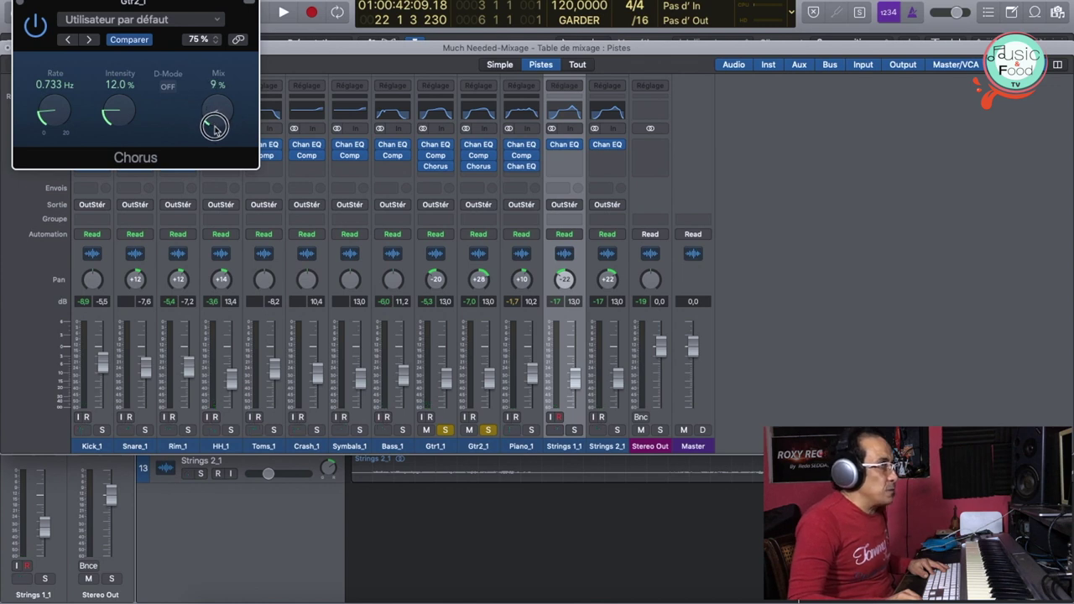
key(space)
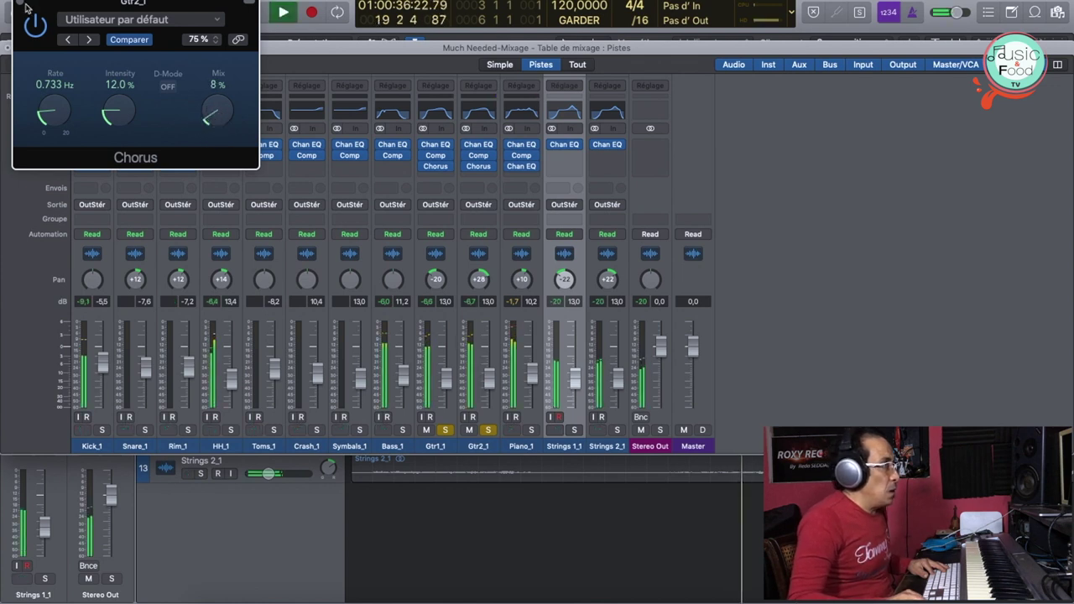
click(23, 5)
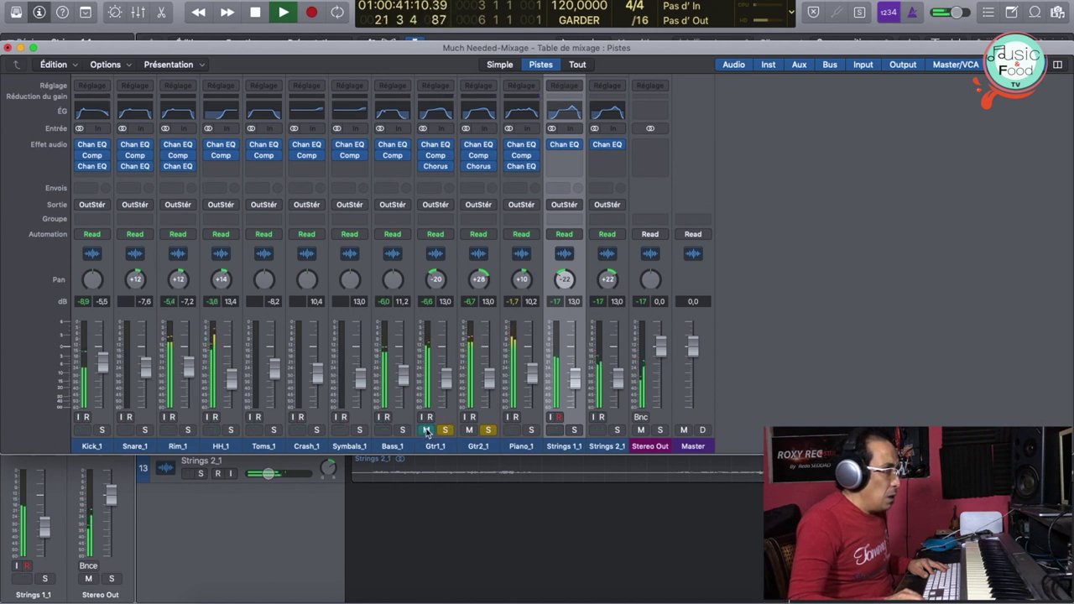
Step: Swap the guitars' stereo sides by panning Gtr2_1 to -29 and Gtr1_1 to +30
click(475, 447)
drag(484, 286, 457, 361)
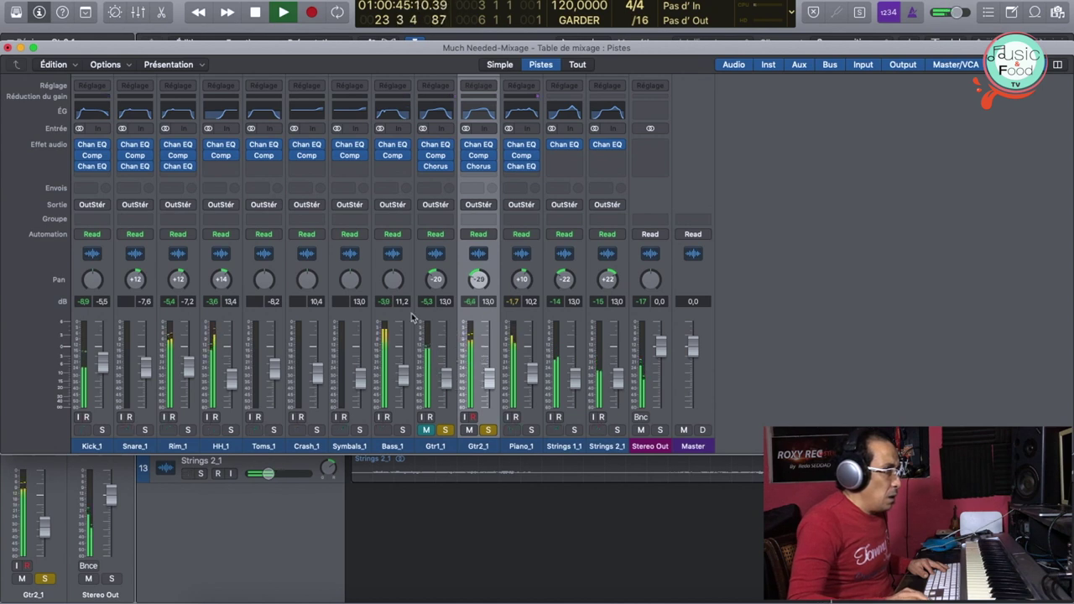
drag(435, 285, 431, 204)
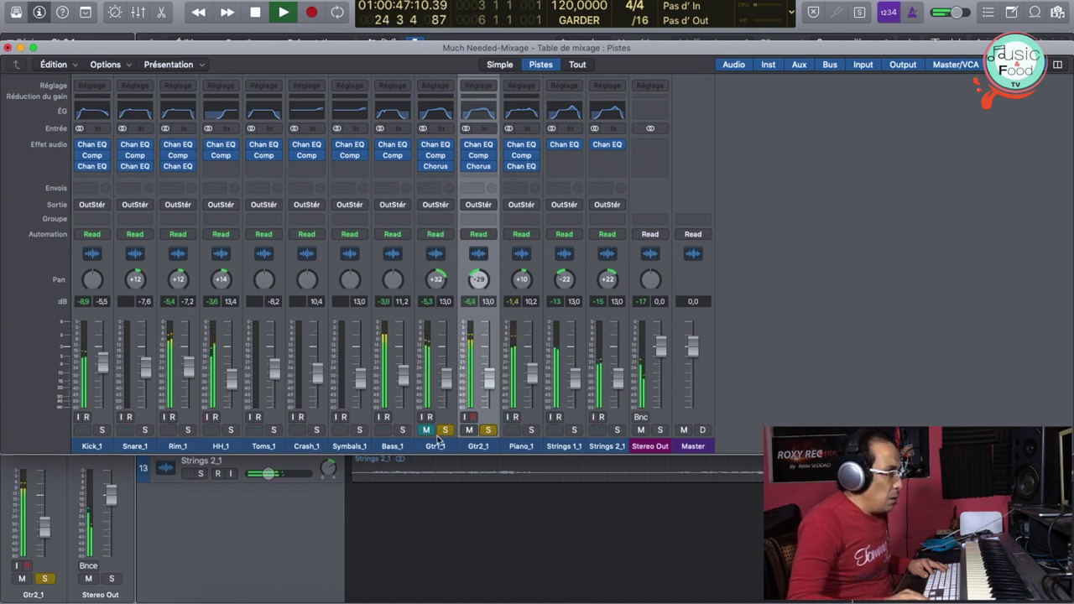
drag(434, 290, 436, 286)
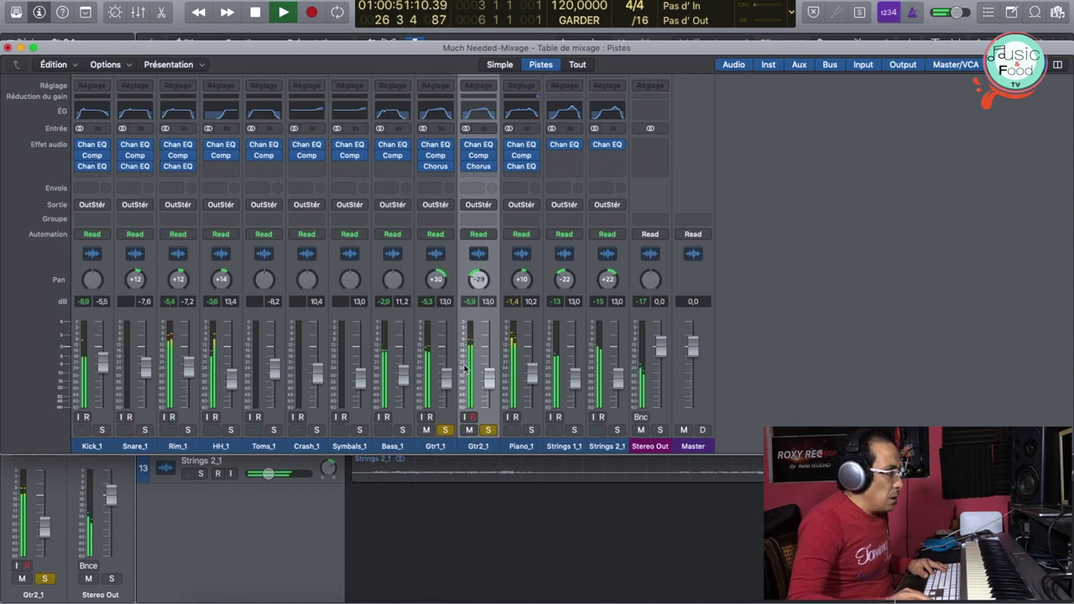
Step: Lower Gtr1_1 to -15.8 dB and take both guitar channels out of solo
drag(449, 382, 449, 386)
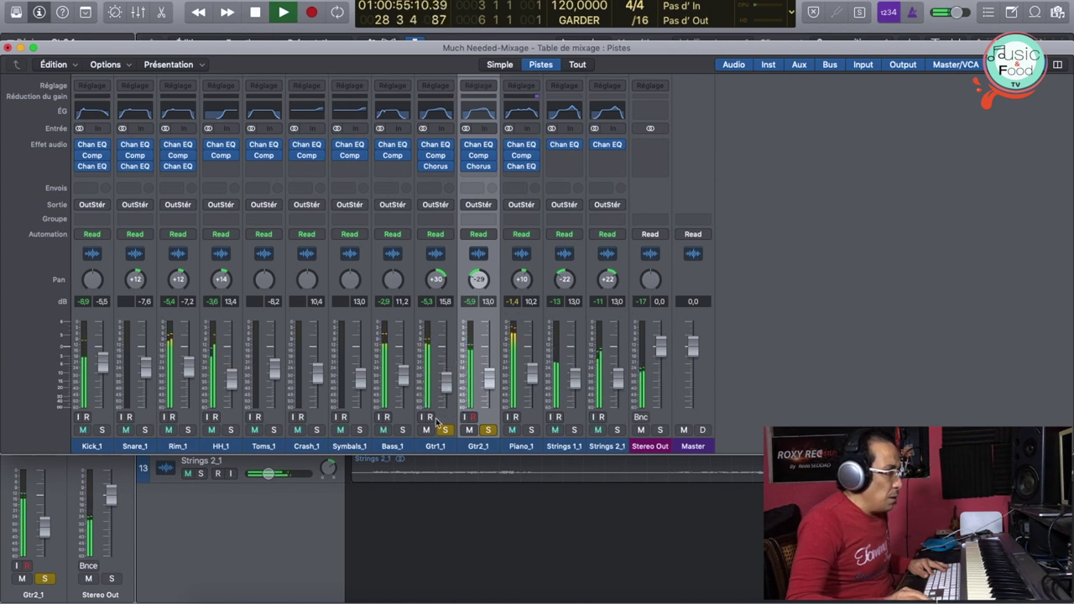
key(space)
click(485, 432)
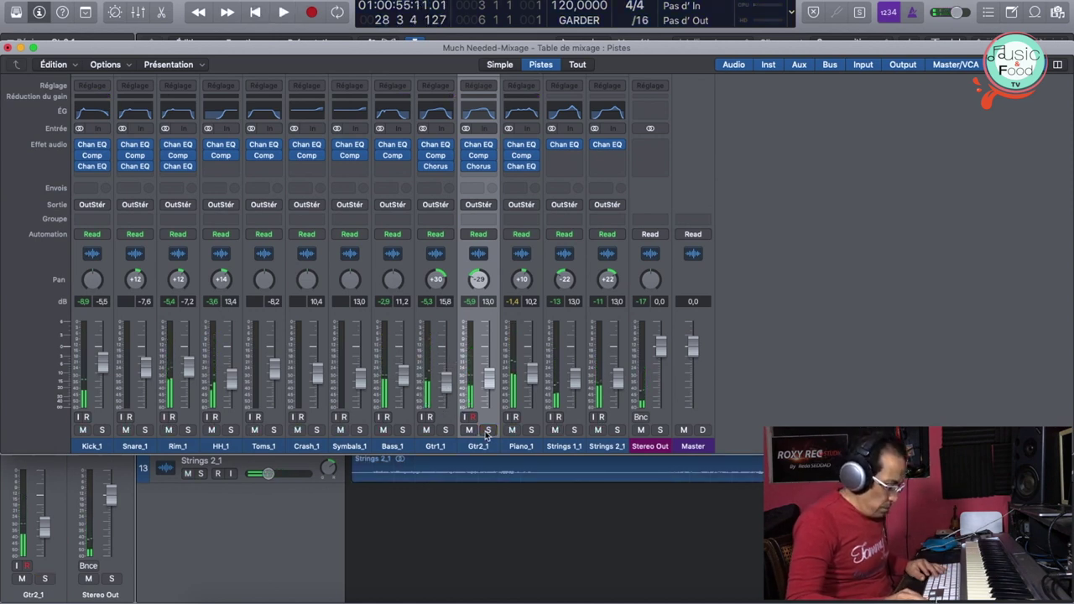
Step: Raise Piano_1 to -8.0 dB while auditioning the full mix
key(space)
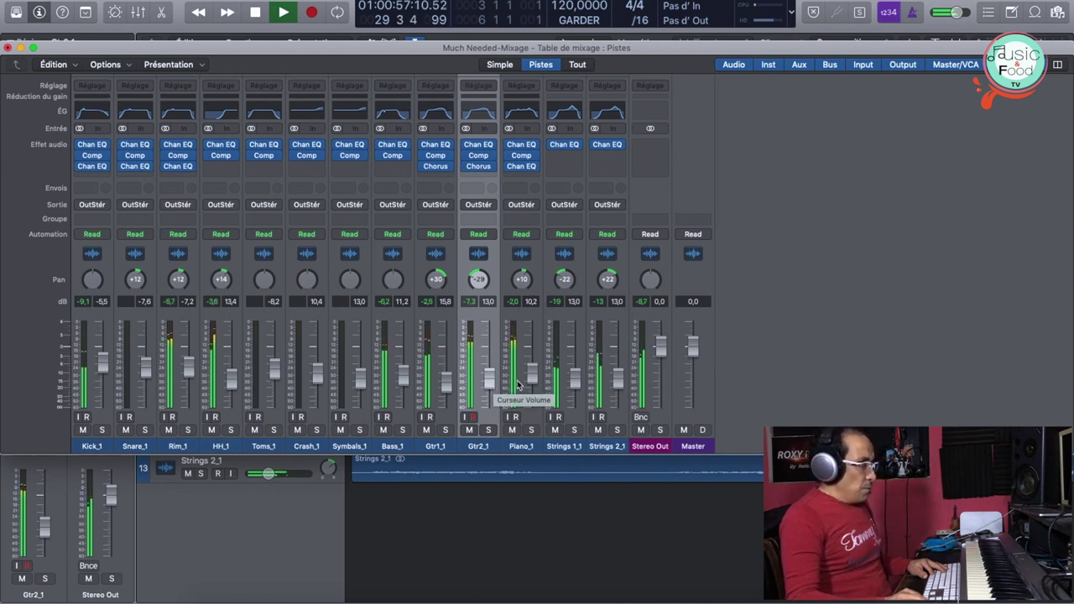
drag(533, 382, 531, 375)
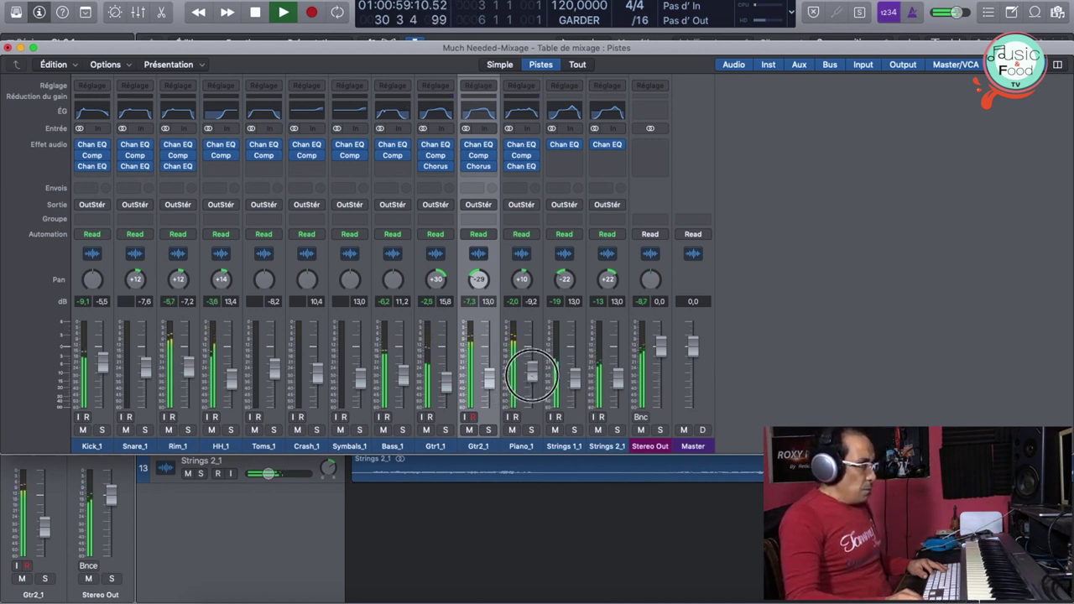
key(space)
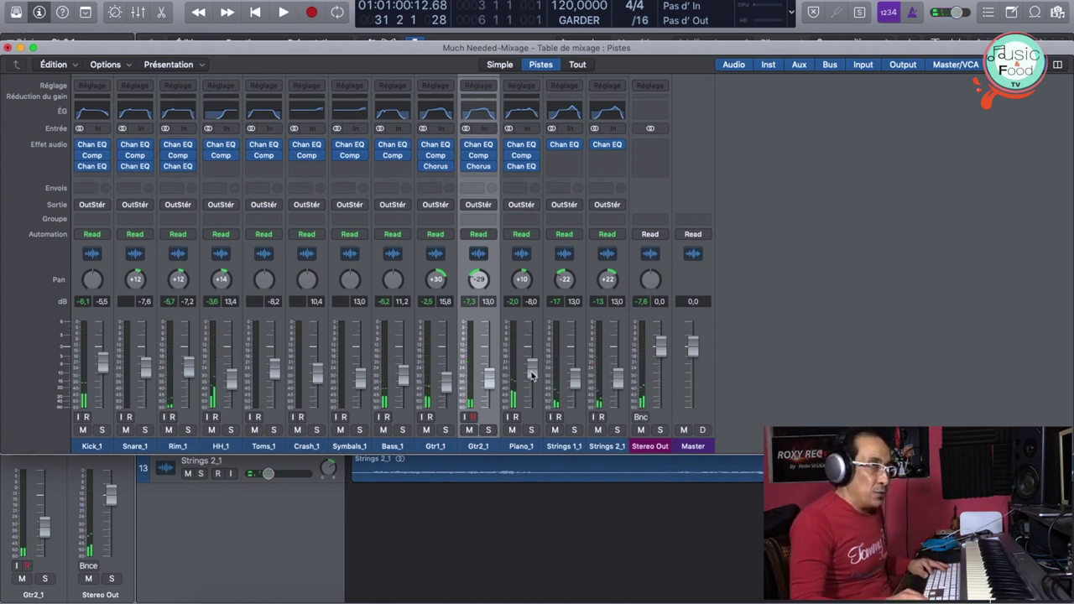
key(space)
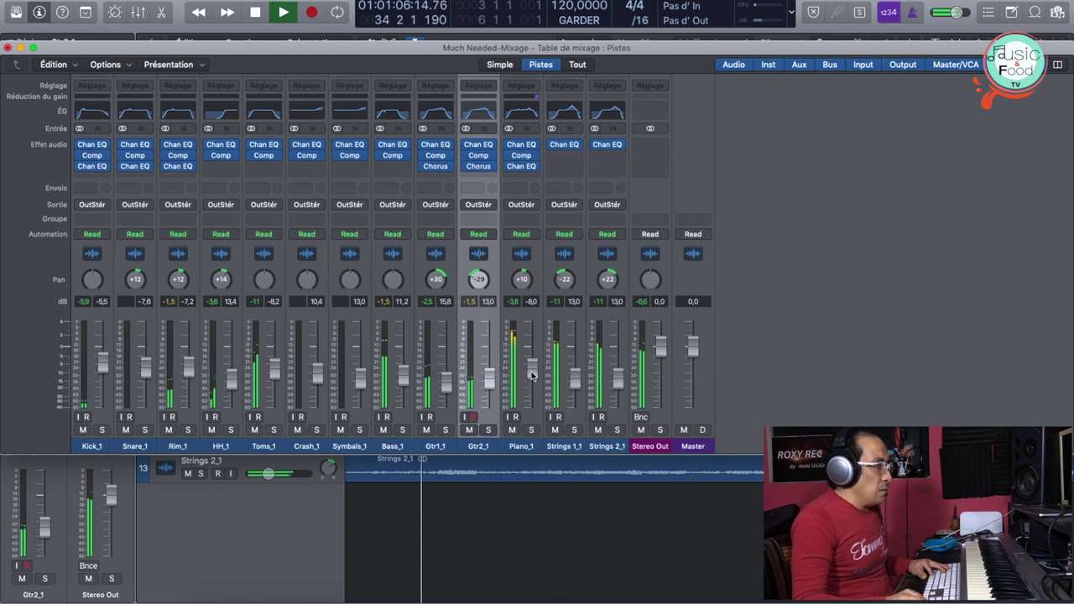
Step: Go back a couple of bars, raise Toms_1 to -5.8 dB and audition the fill around bar 34
key(space)
key(comma)
key(comma)
drag(273, 379, 276, 365)
key(space)
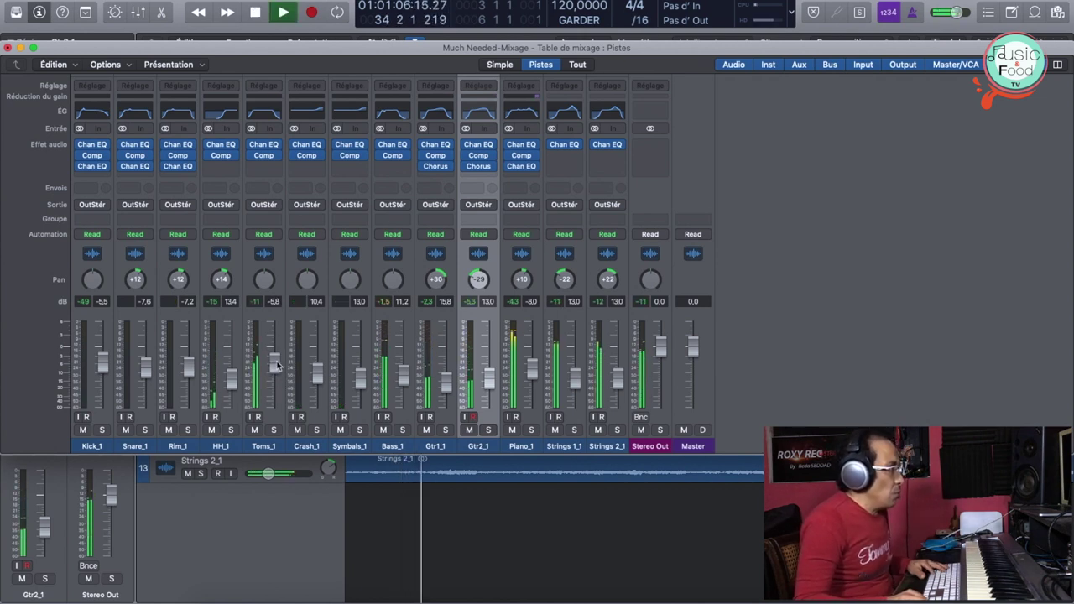
key(space)
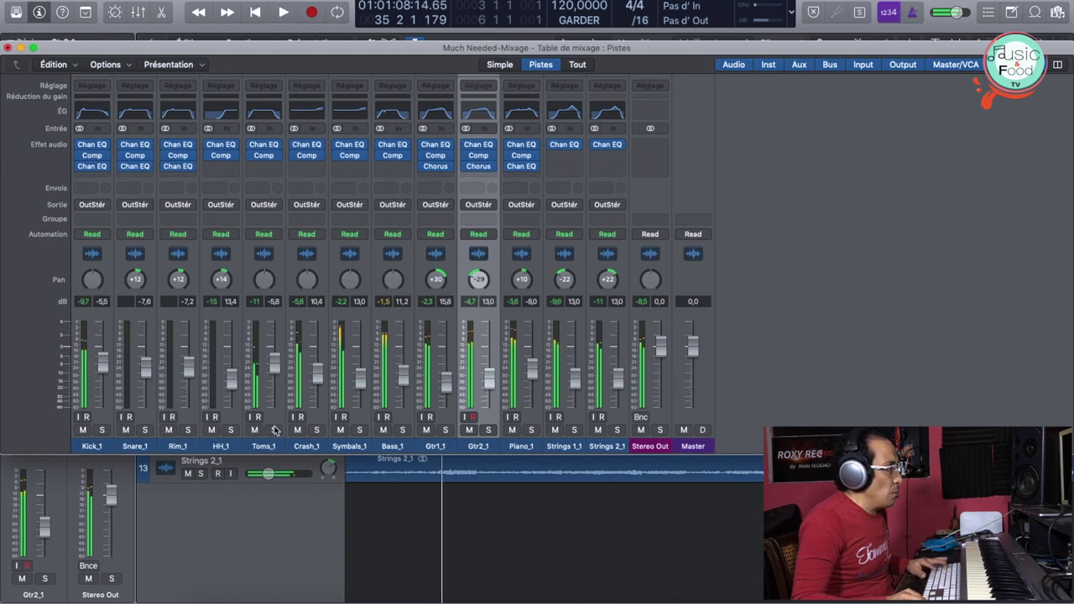
Step: Audition Toms_1 in solo, set the Distortion in its compressor to Soft, and return the channel unmuted to the full mix
click(274, 431)
key(space)
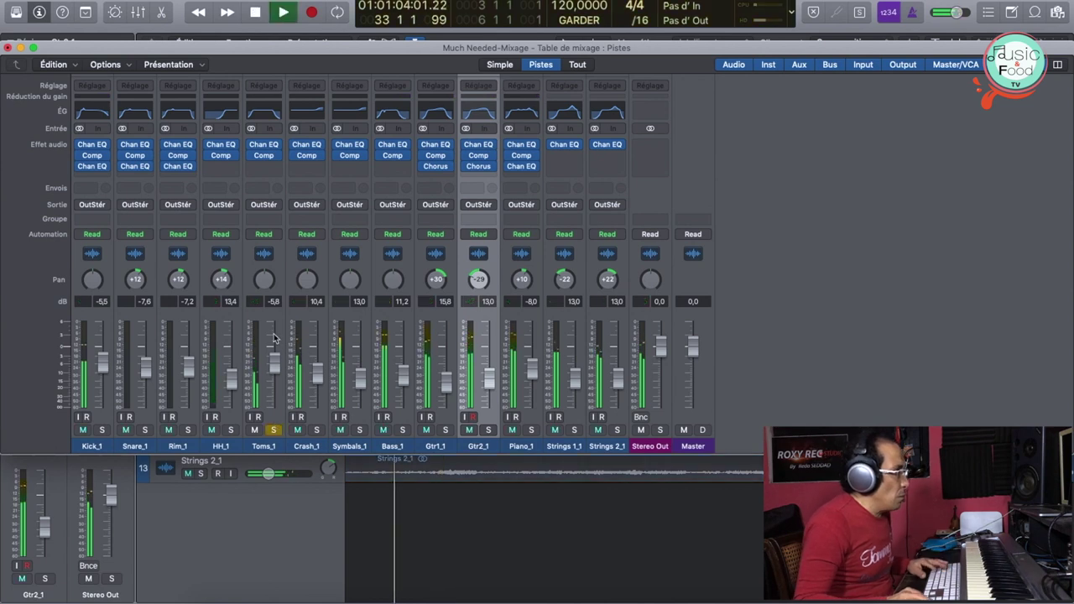
click(266, 156)
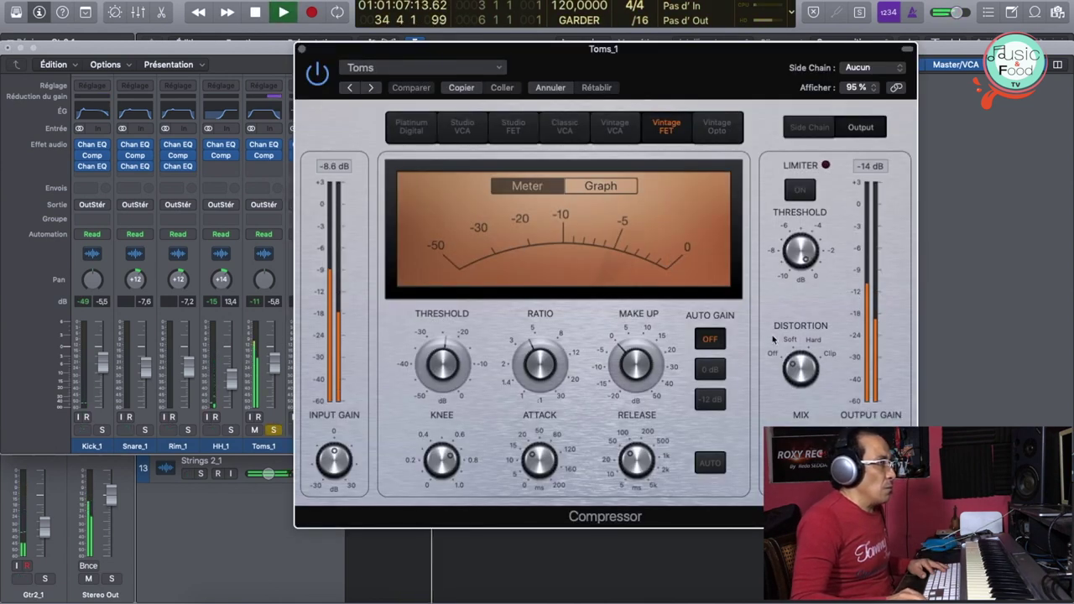
key(space)
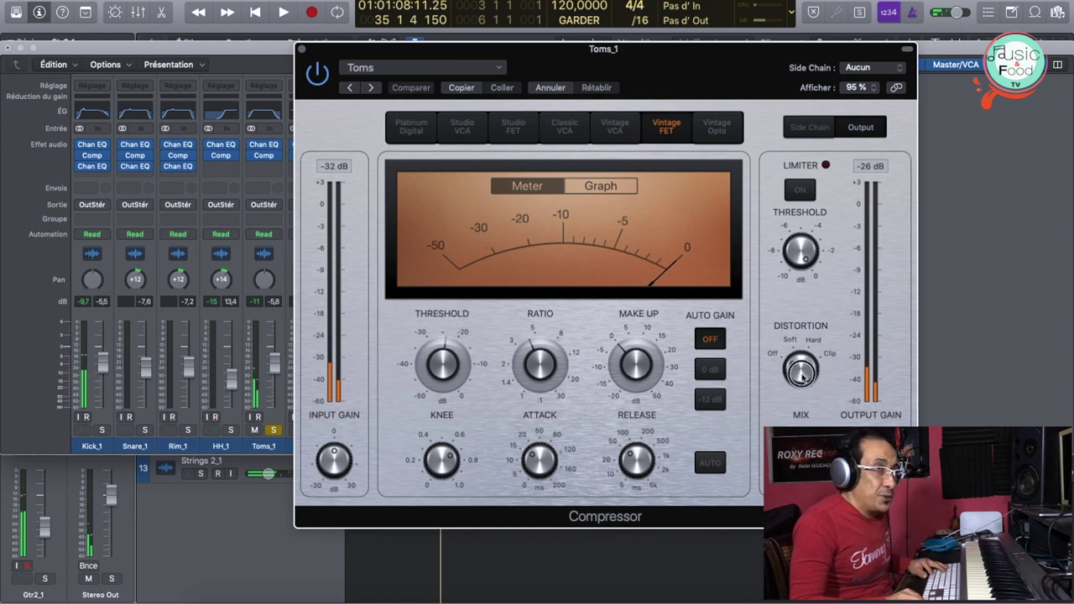
drag(800, 373, 797, 361)
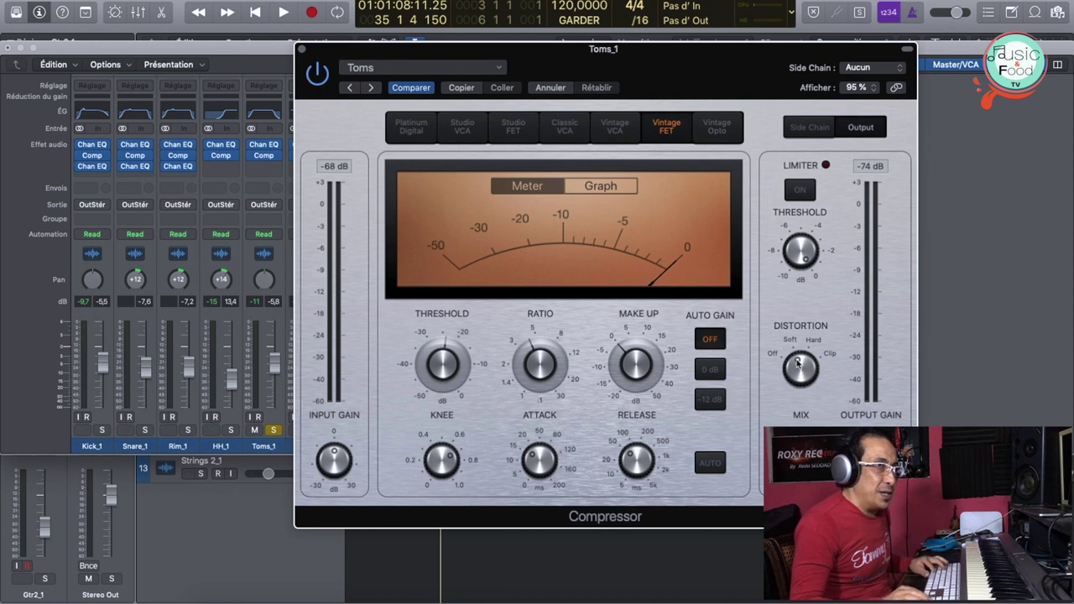
key(space)
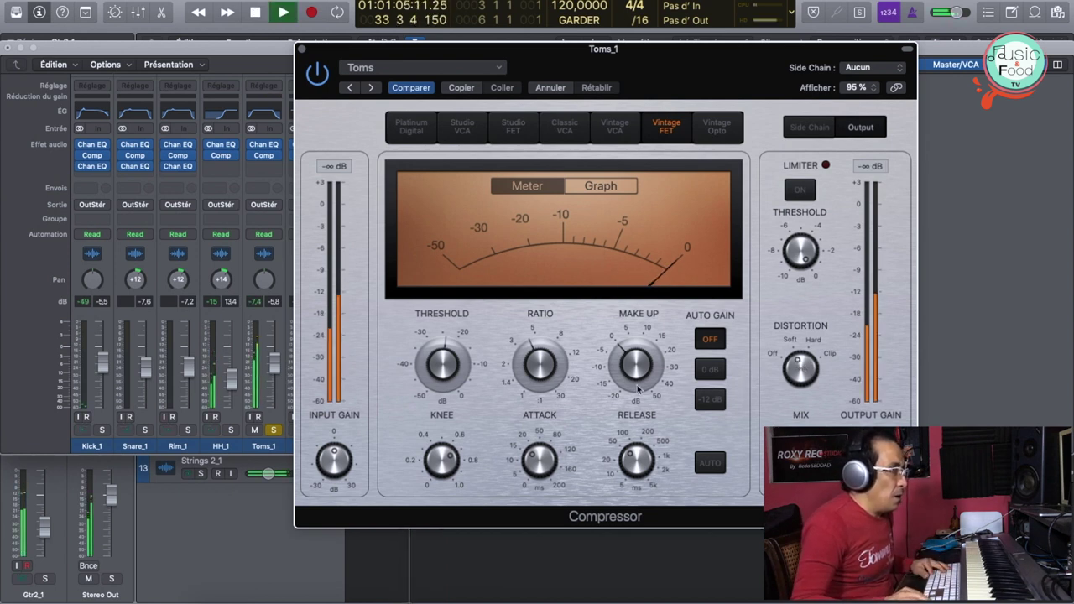
click(301, 52)
click(273, 430)
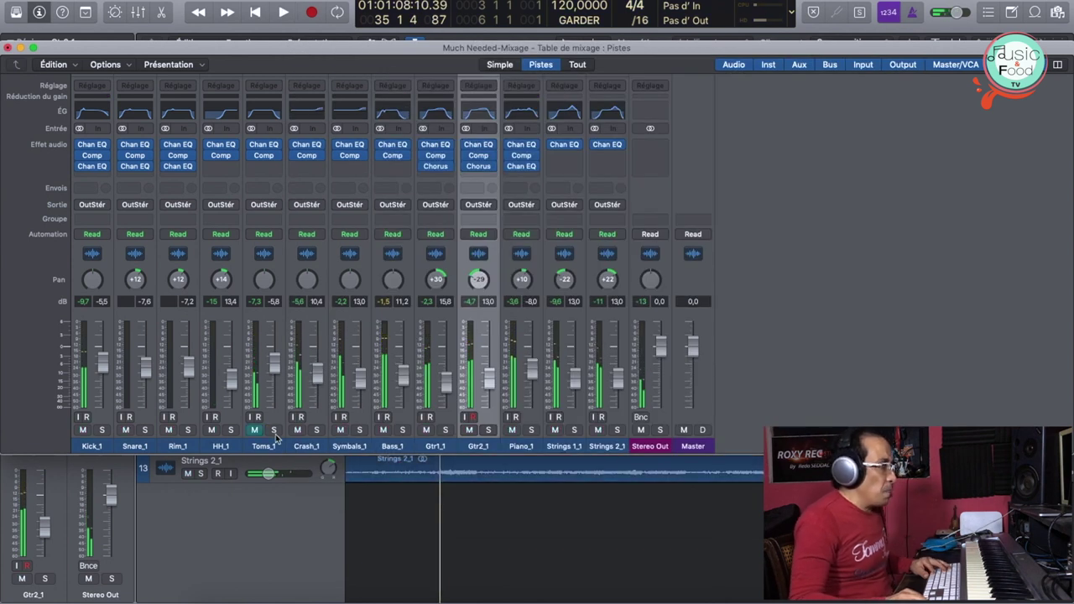
click(254, 430)
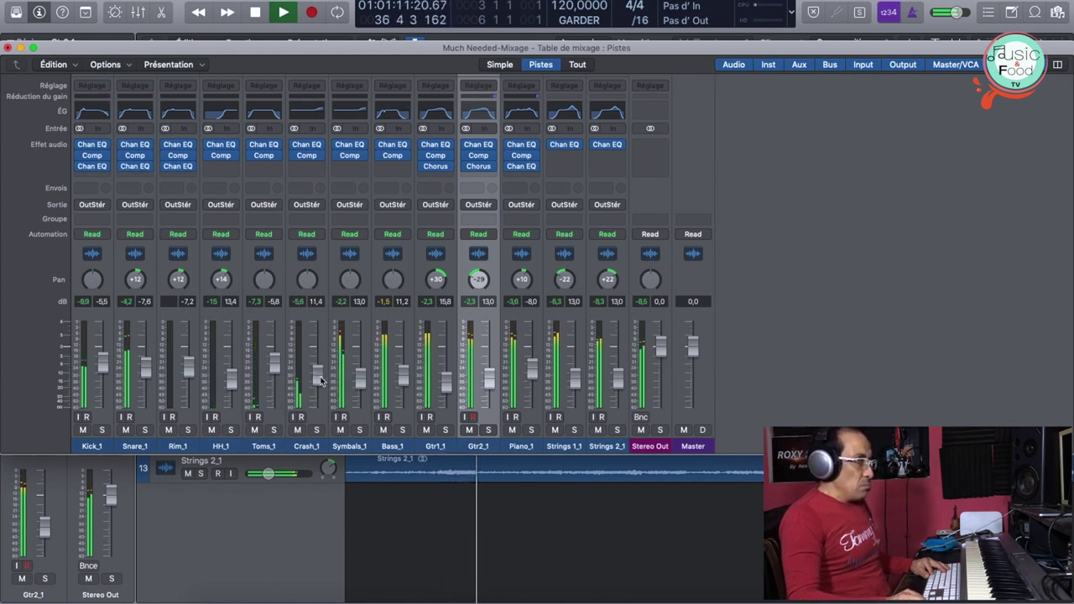
Step: Solo Symbals_1 during playback, lower it to -15.4 dB and return it to the full mix
click(361, 431)
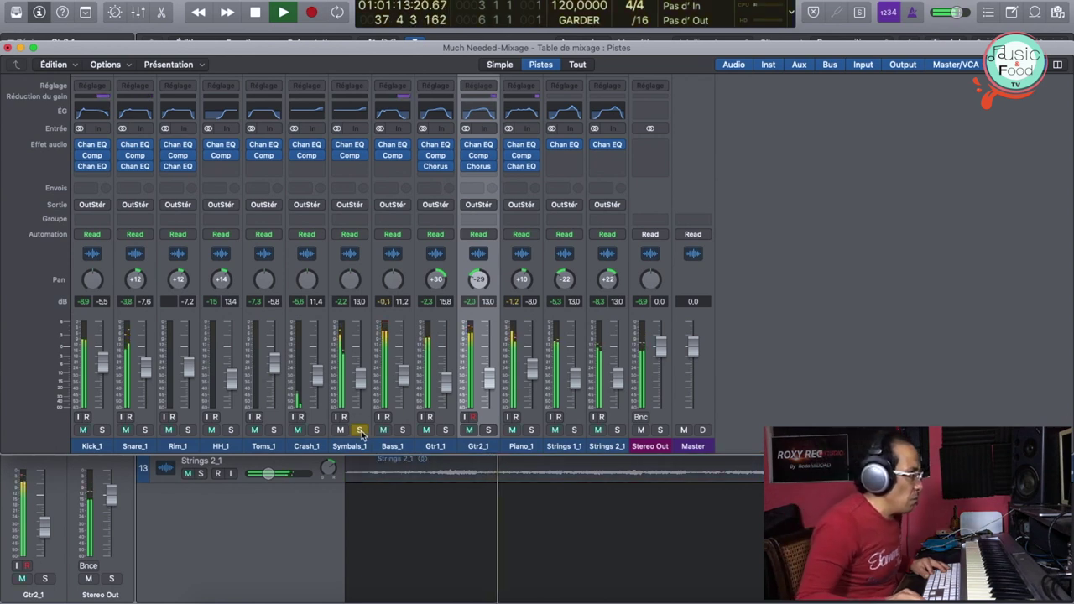
click(361, 378)
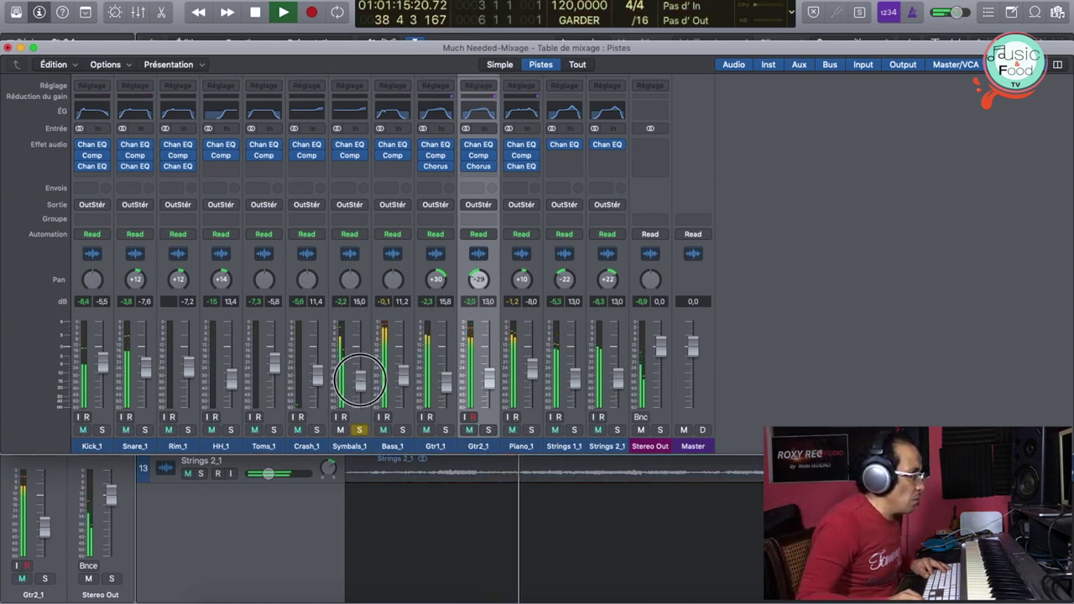
click(361, 431)
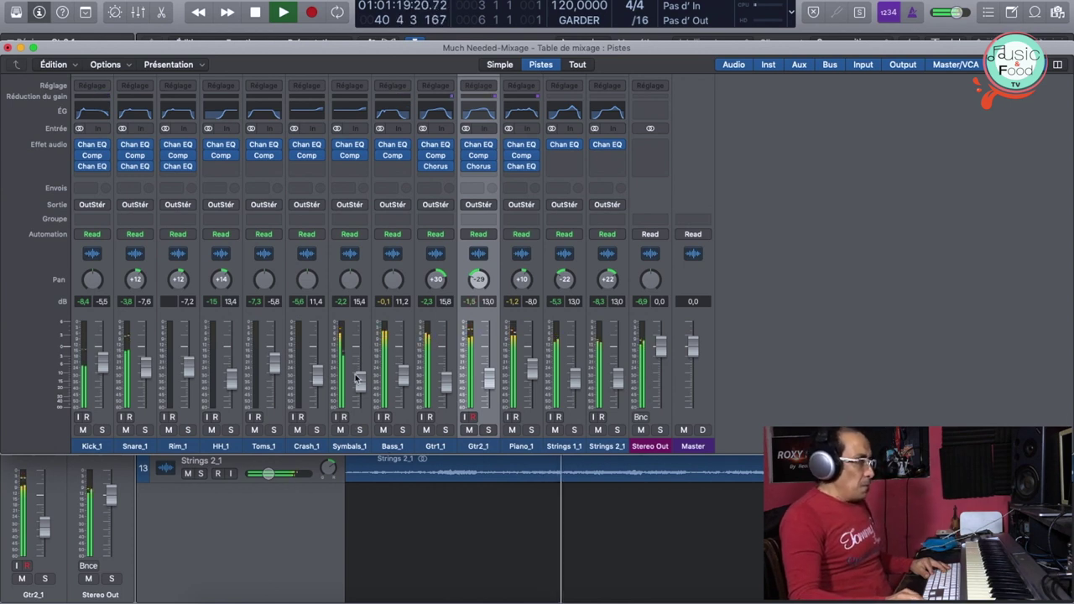
Step: Check the hi-hat's contribution by briefly soloing and then muting HH_1 during playback
click(231, 431)
click(232, 430)
click(211, 431)
click(212, 431)
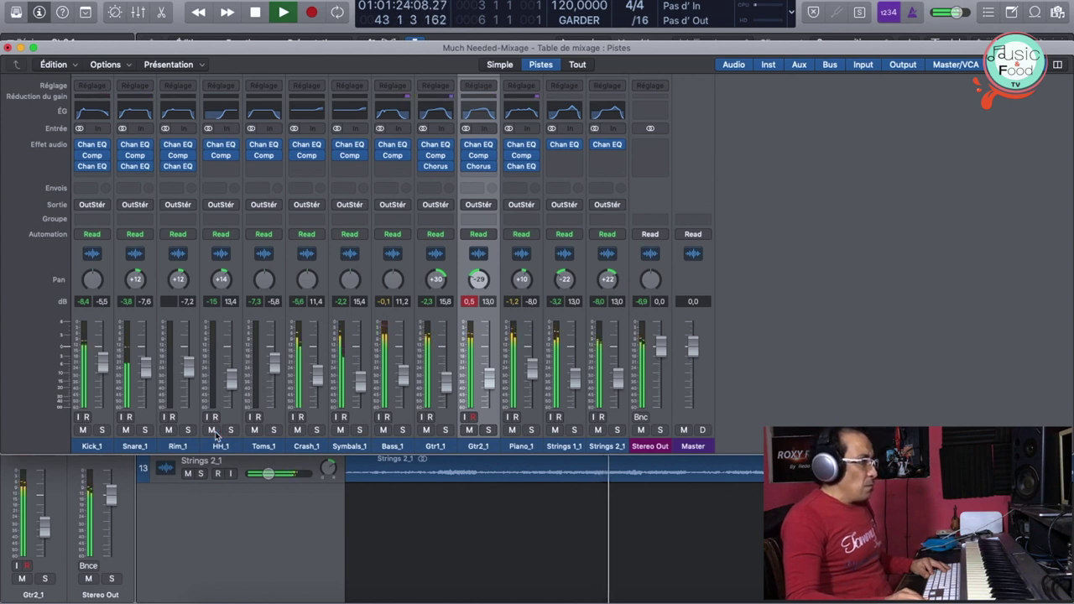
Step: Reset the peak display of Gtr2_1 and lower the threshold of its Classic VCA compressor during playback
click(470, 304)
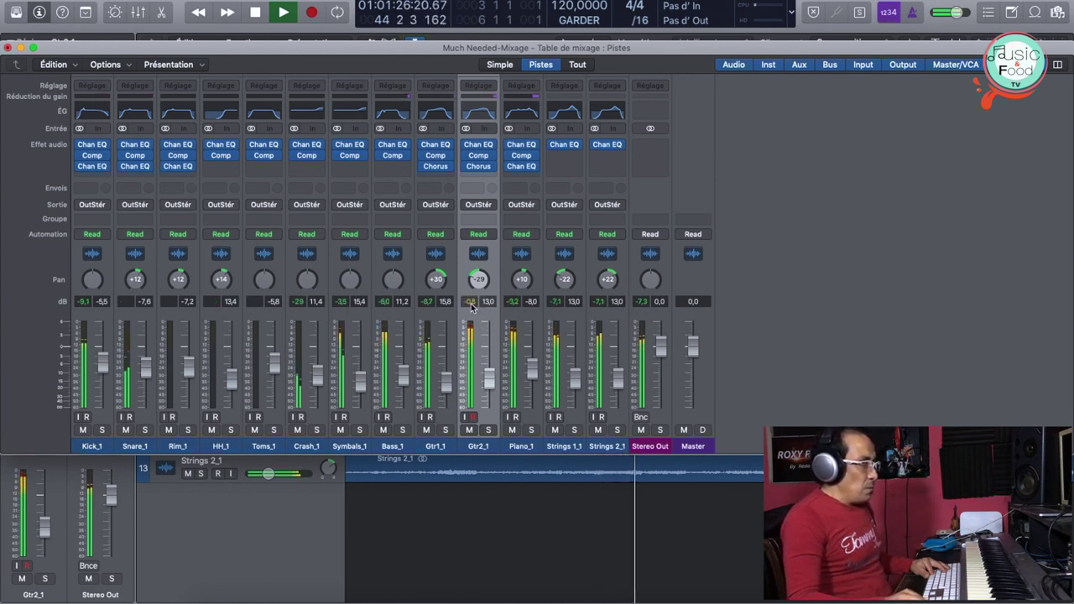
click(481, 161)
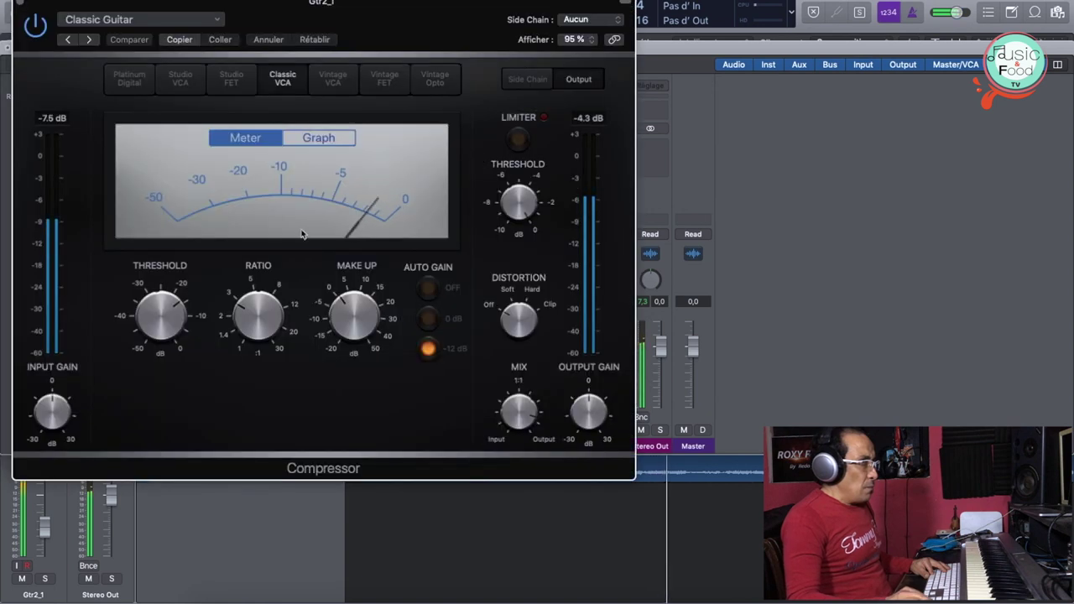
drag(159, 318, 159, 318)
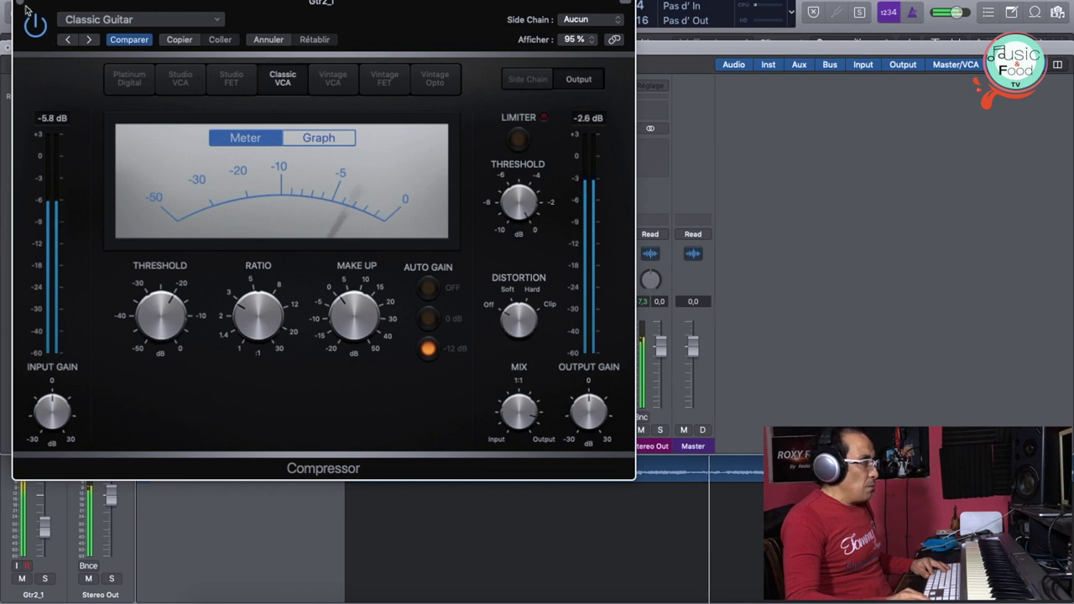
key(super+w)
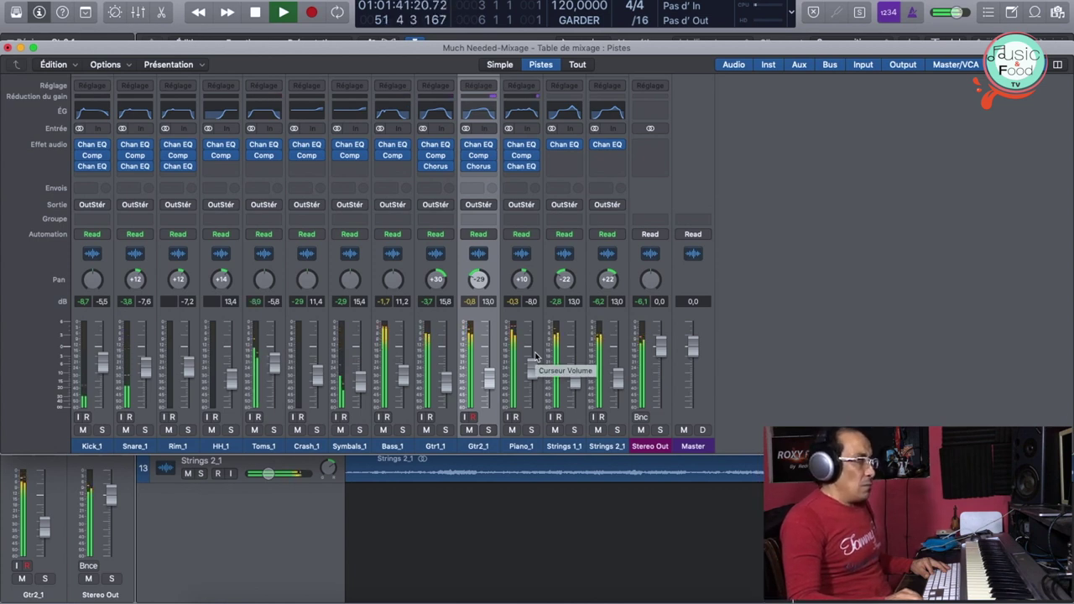
Step: Audition Gtr2_1 in solo and switch its compressor to the Platinum Digital model
click(489, 429)
key(space)
key(space)
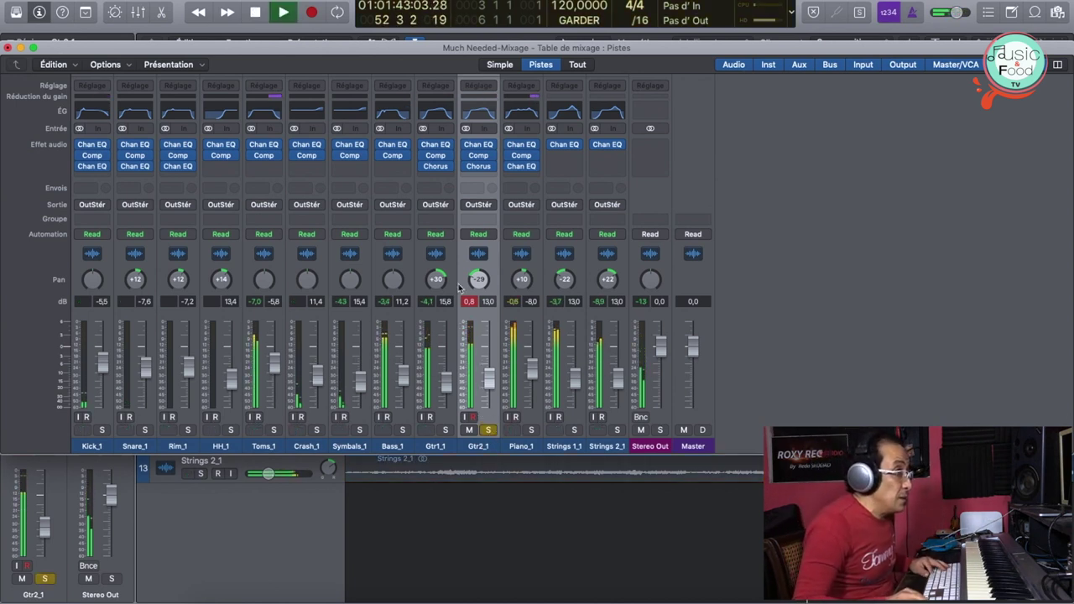
key(space)
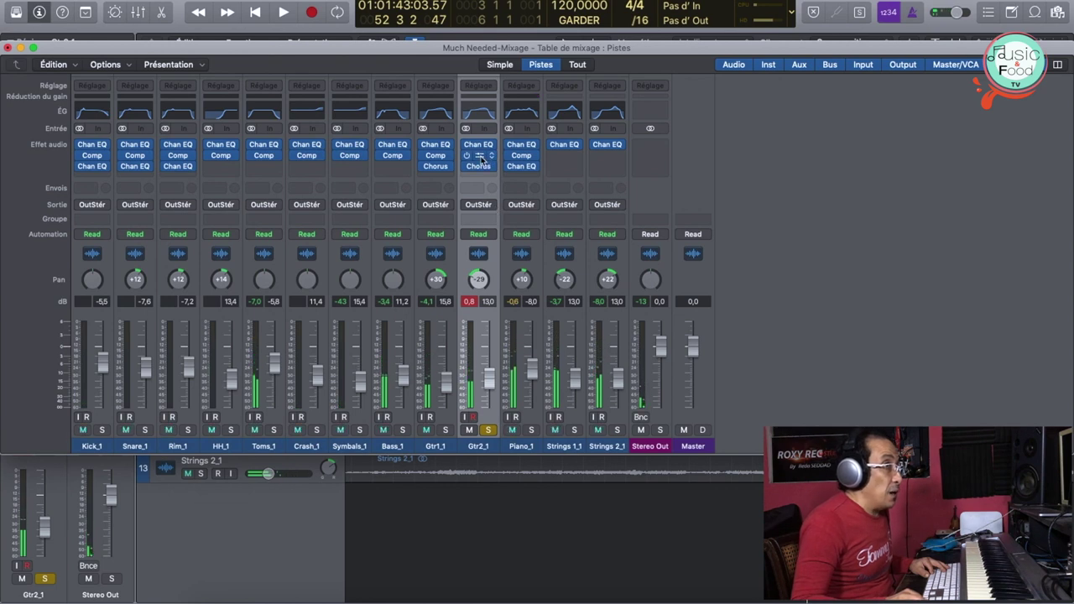
click(480, 161)
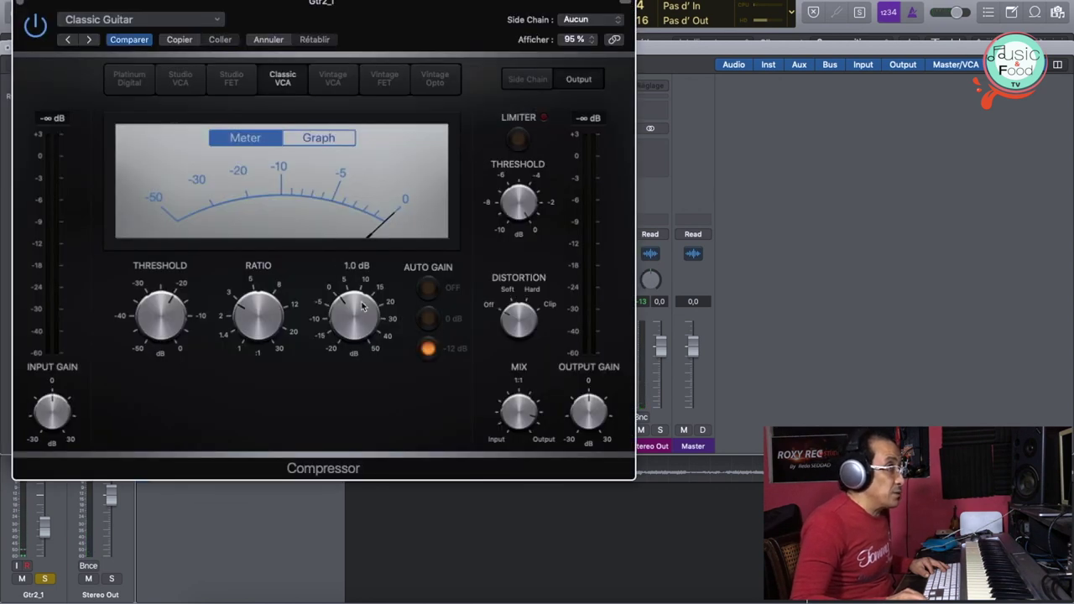
click(117, 75)
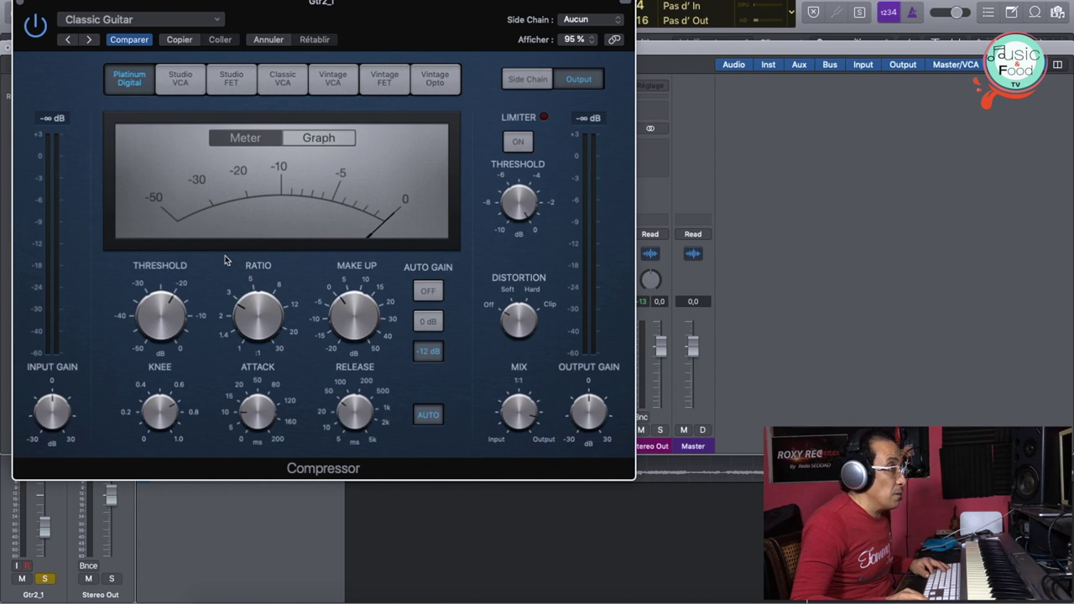
Step: Set the Gtr2_1 compressor's threshold to about -14.5 dB and ratio to 2.2:1 during playback, and unsolo the channel
key(space)
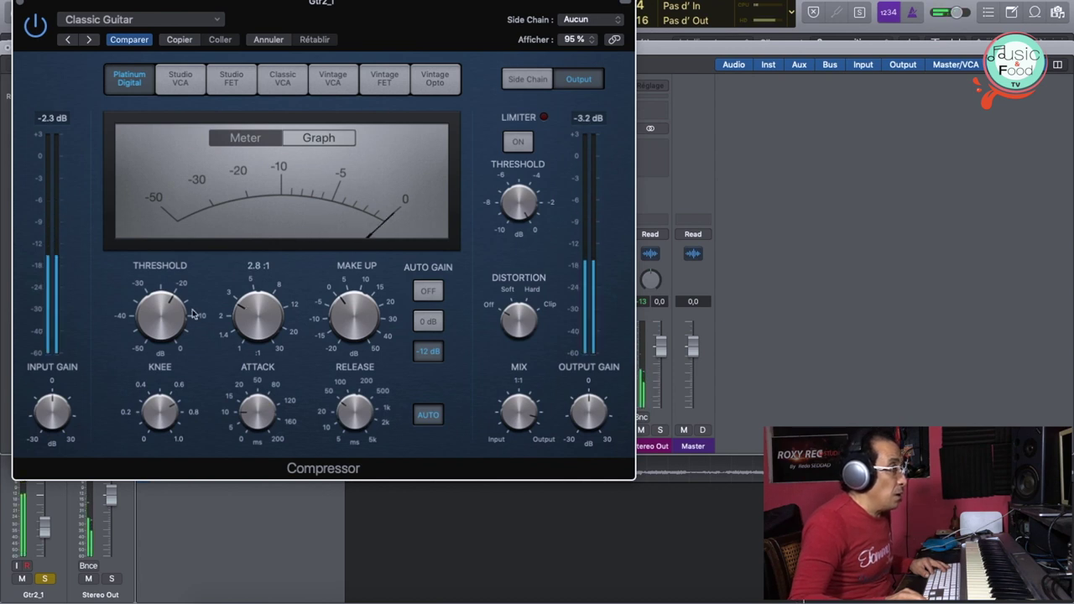
mouse_move(172, 314)
mouse_down()
mouse_move(156, 309)
mouse_move(162, 300)
mouse_up()
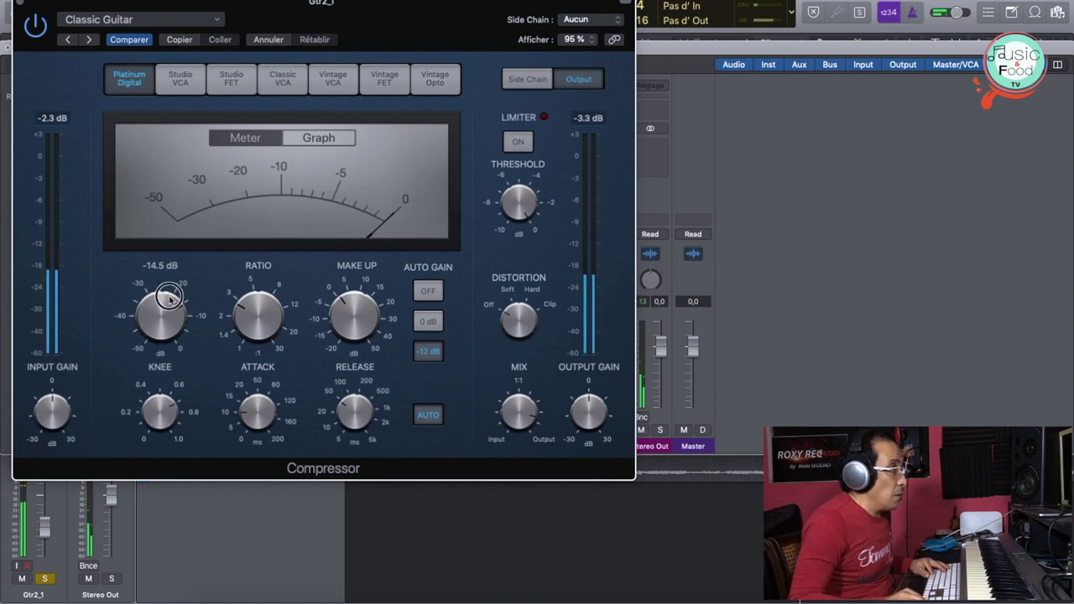
drag(252, 308, 252, 321)
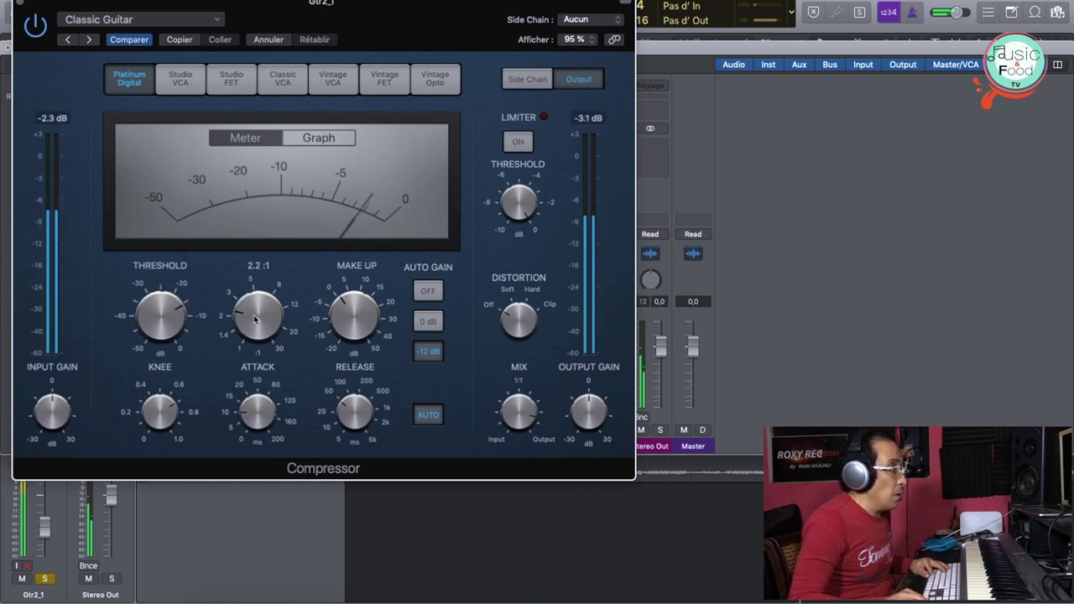
click(20, 5)
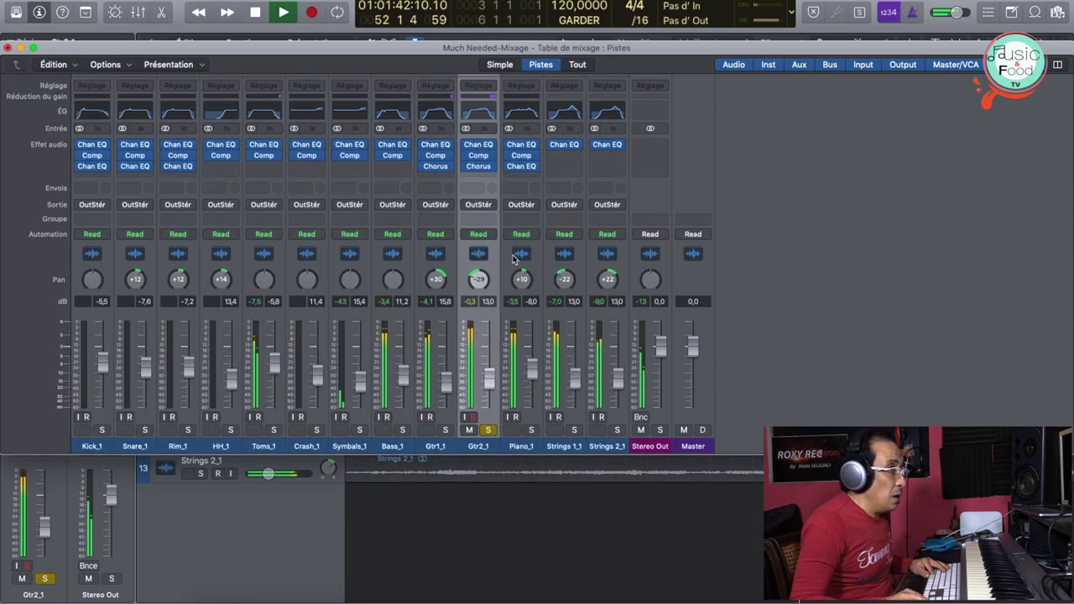
key(space)
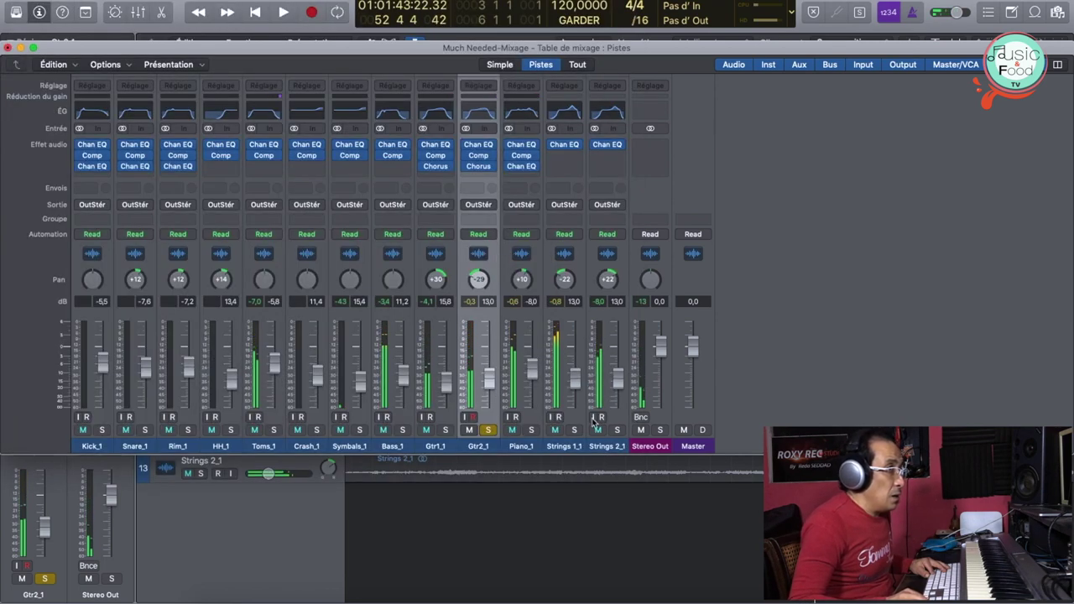
click(488, 430)
Step: During full-mix playback, raise Gtr1_1 to -15.2 dB and lower Strings 1_1 and Strings 2_1 together to -15.2 dB
key(space)
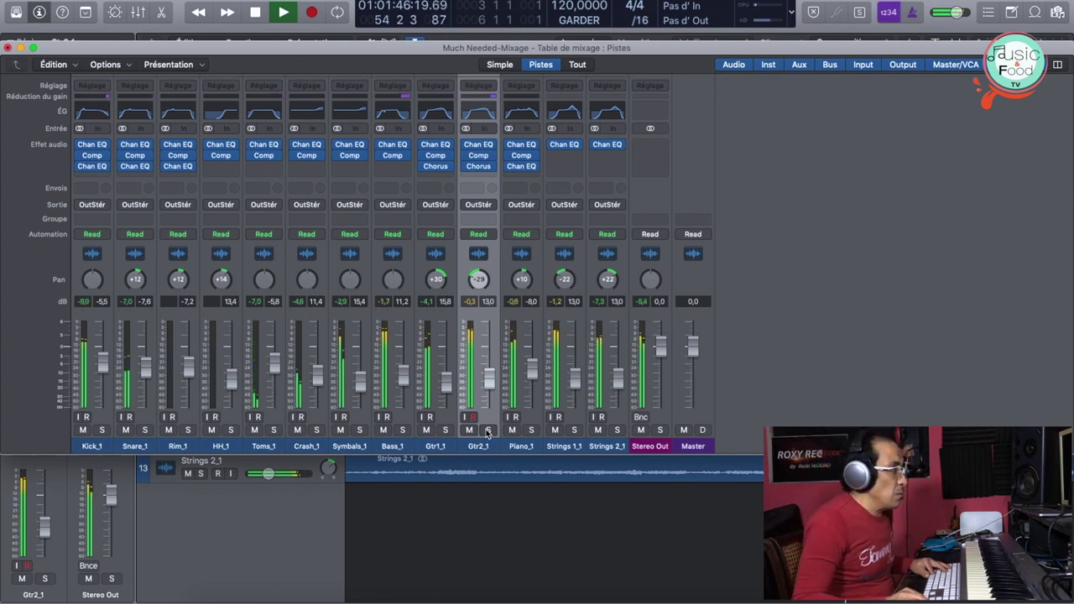
click(447, 385)
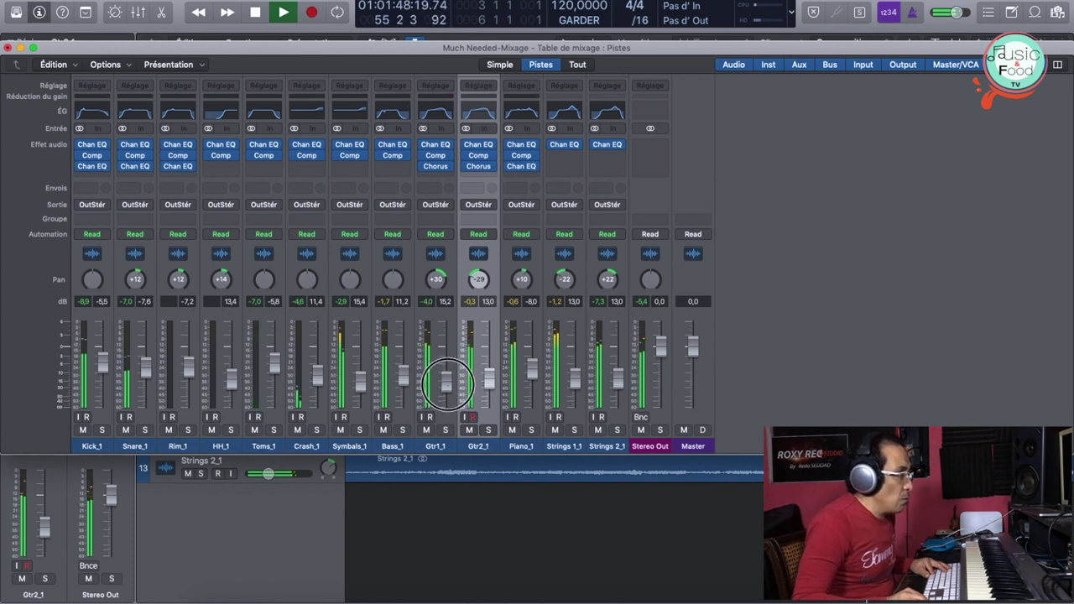
click(563, 446)
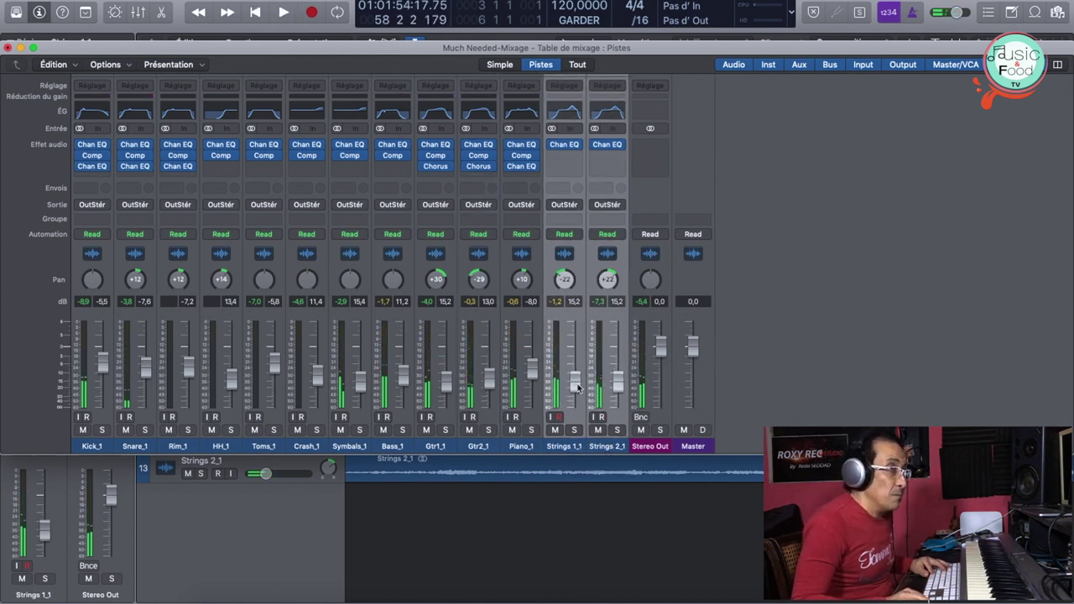
Step: During full-mix playback, set the pan of Strings 1_1 to +27 and Strings 2_1 to -26
key(space)
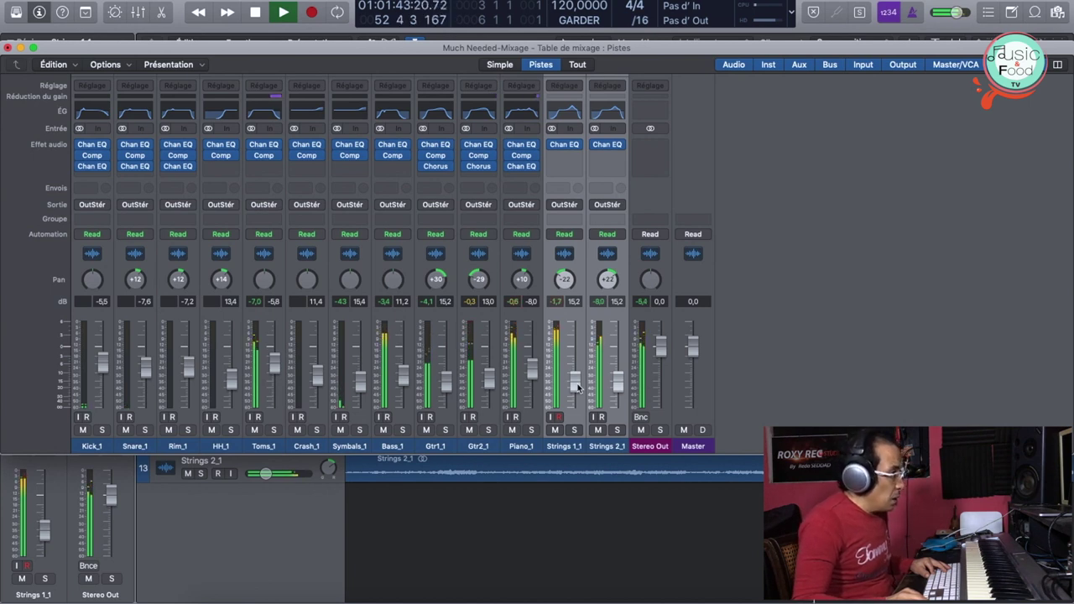
click(619, 447)
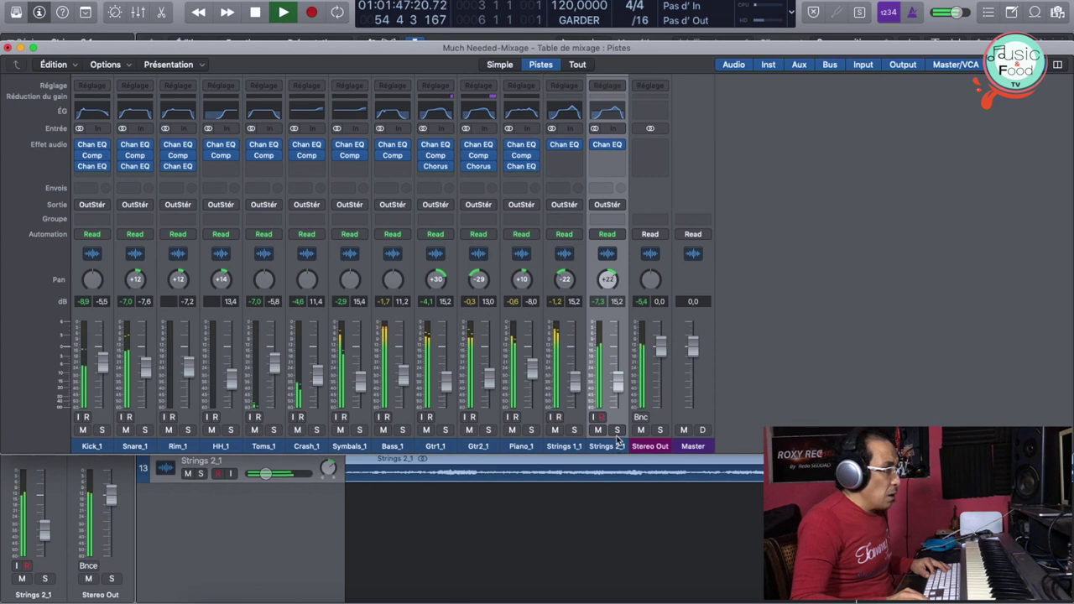
click(616, 429)
click(616, 429)
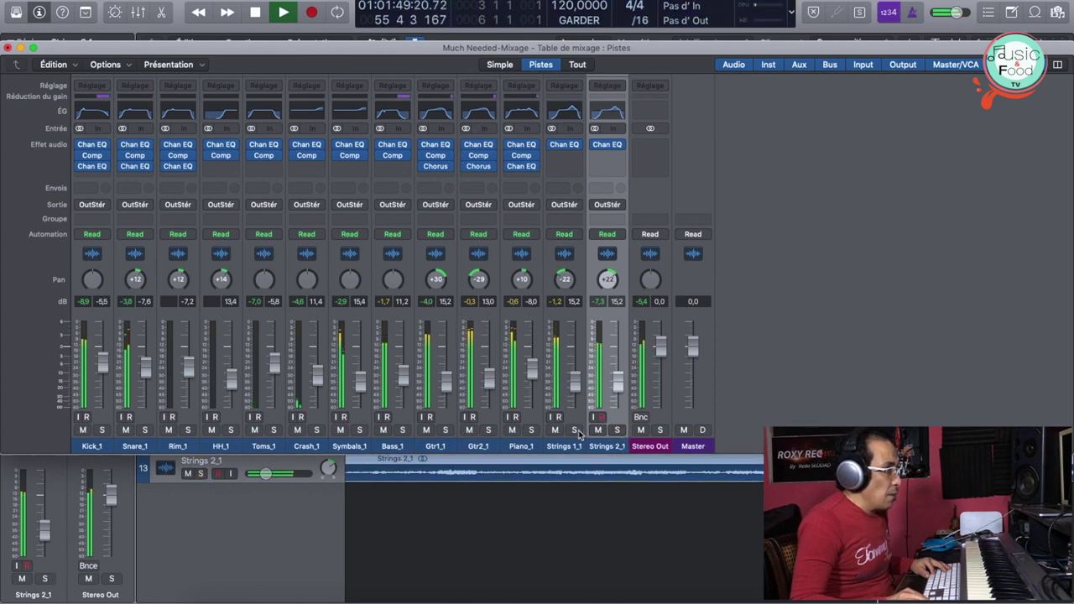
drag(564, 281, 556, 204)
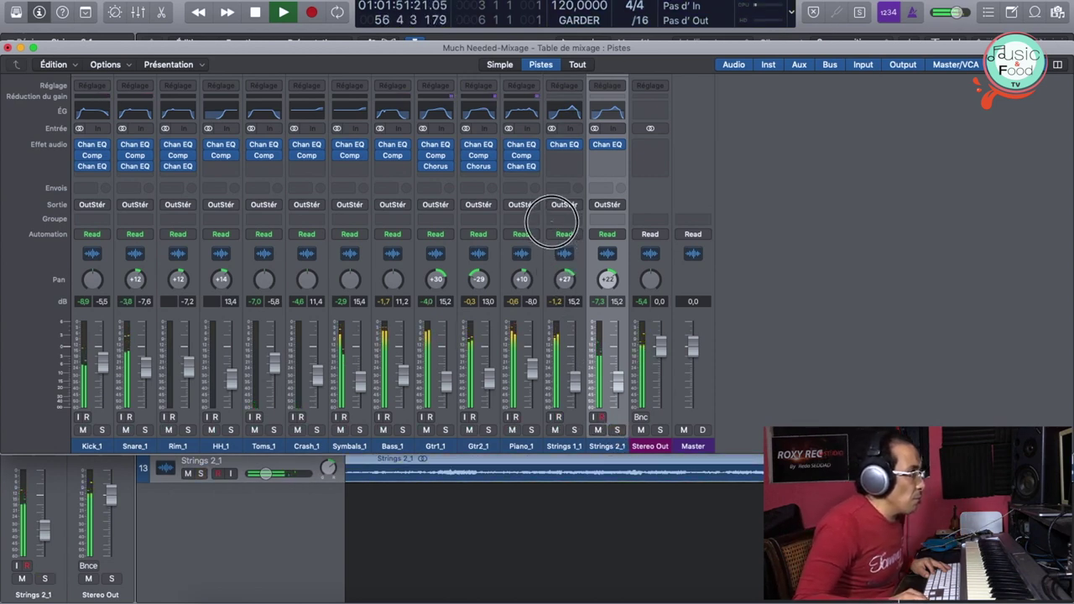
drag(608, 281, 598, 347)
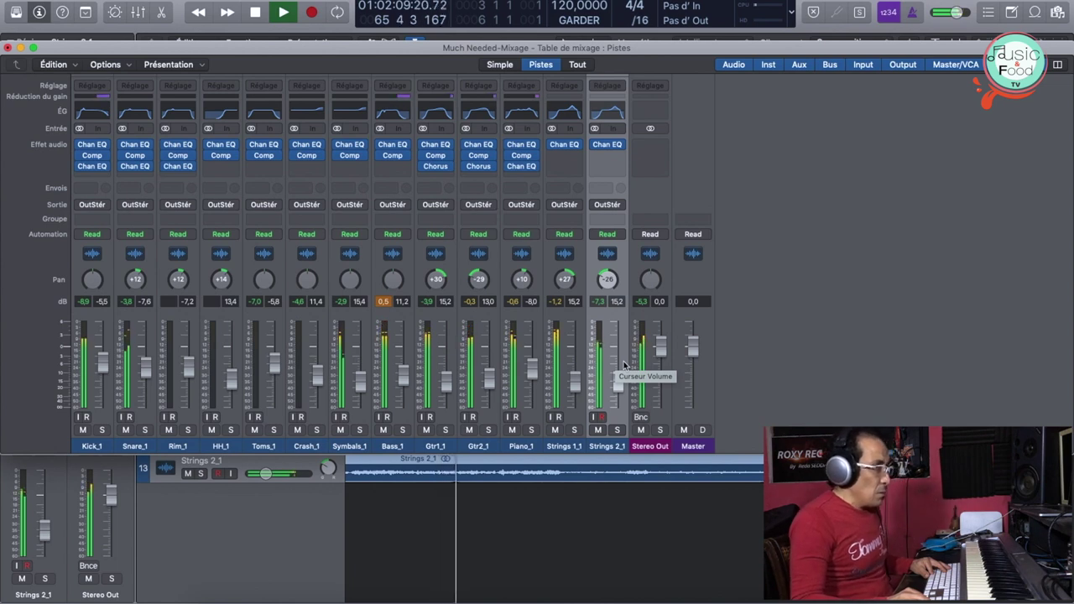
key(space)
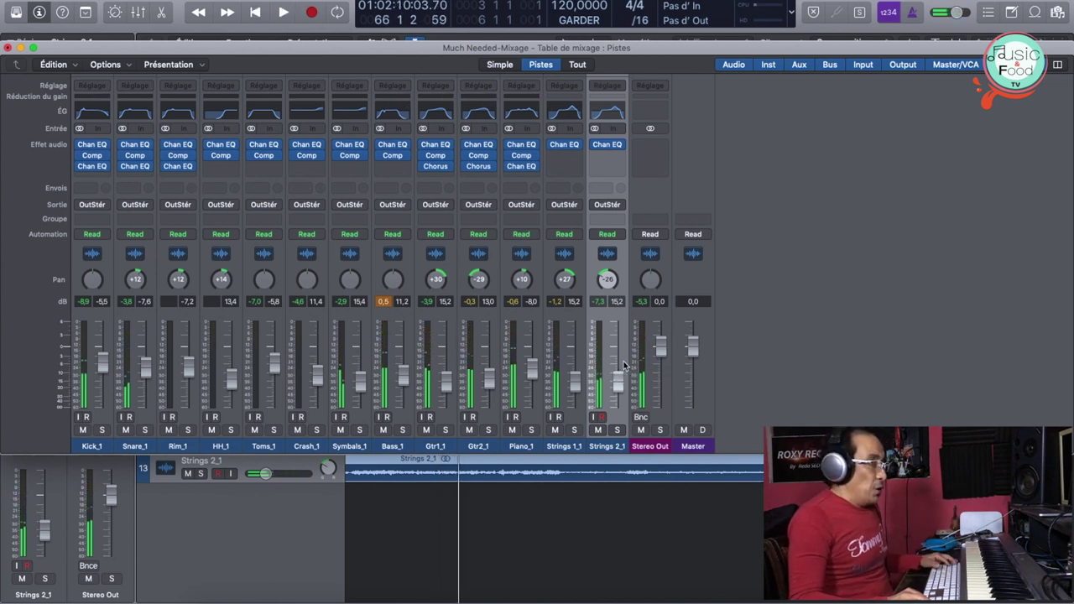
Step: In the track list, group the tracks from Kick_1 through Symbals_1 into a summing Track Stack (Pile de sommation)
key(super+2)
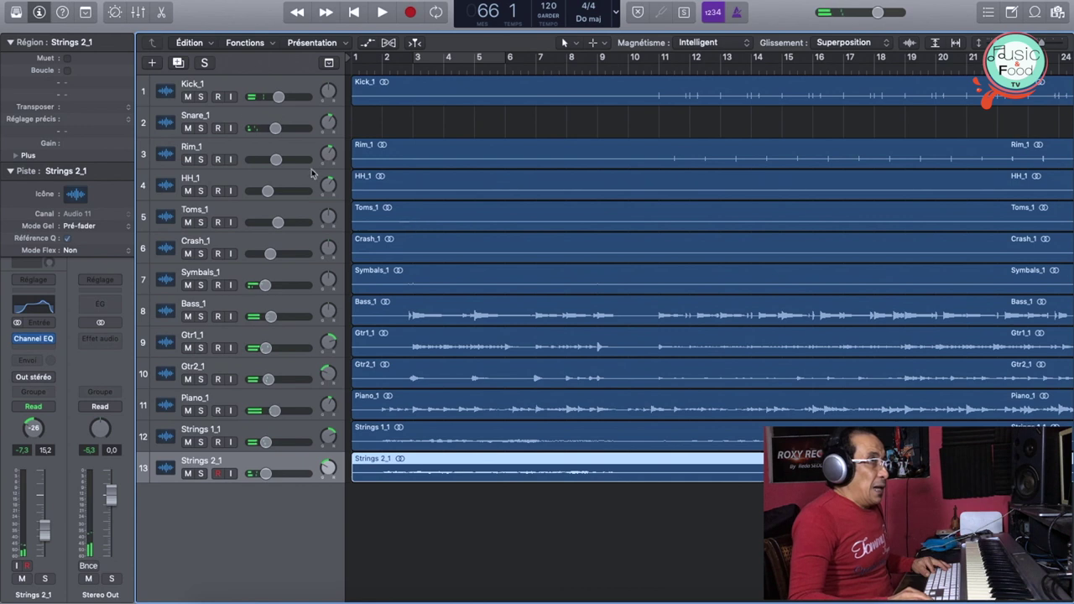
click(248, 81)
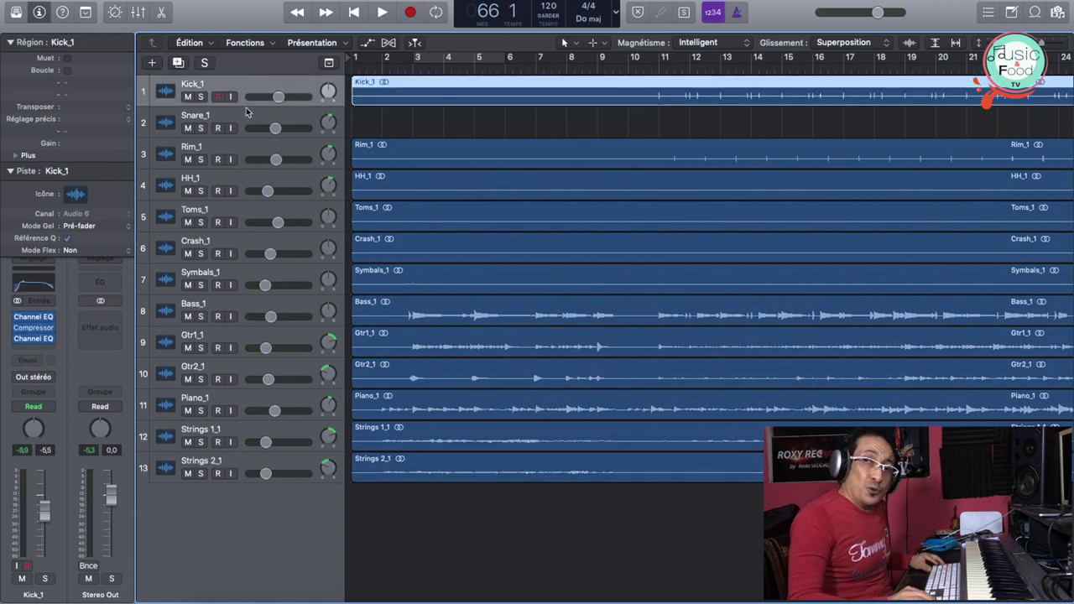
shift+click(247, 275)
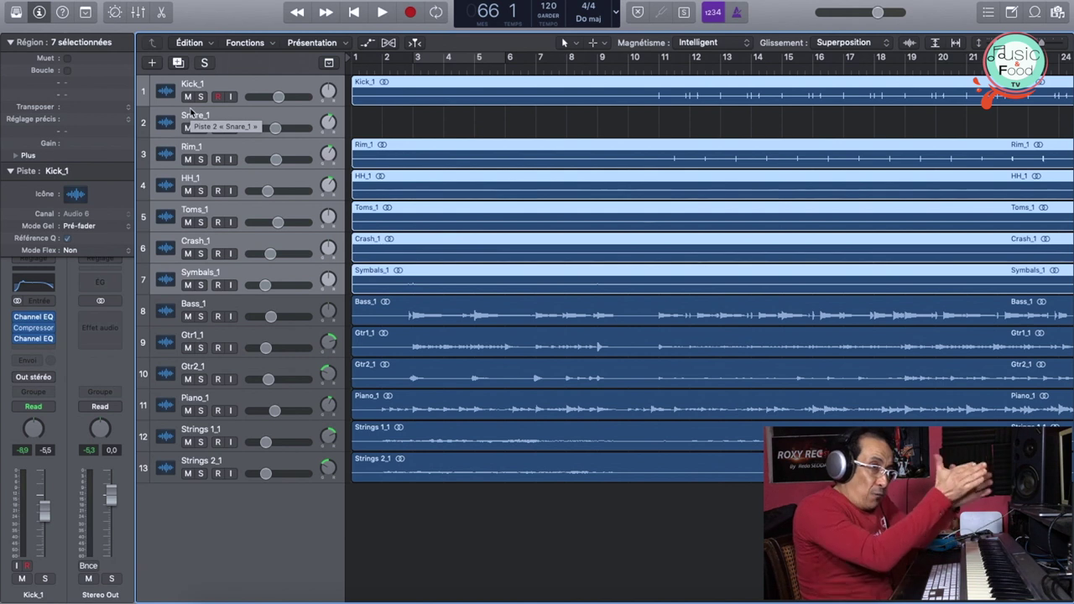
key(super+z)
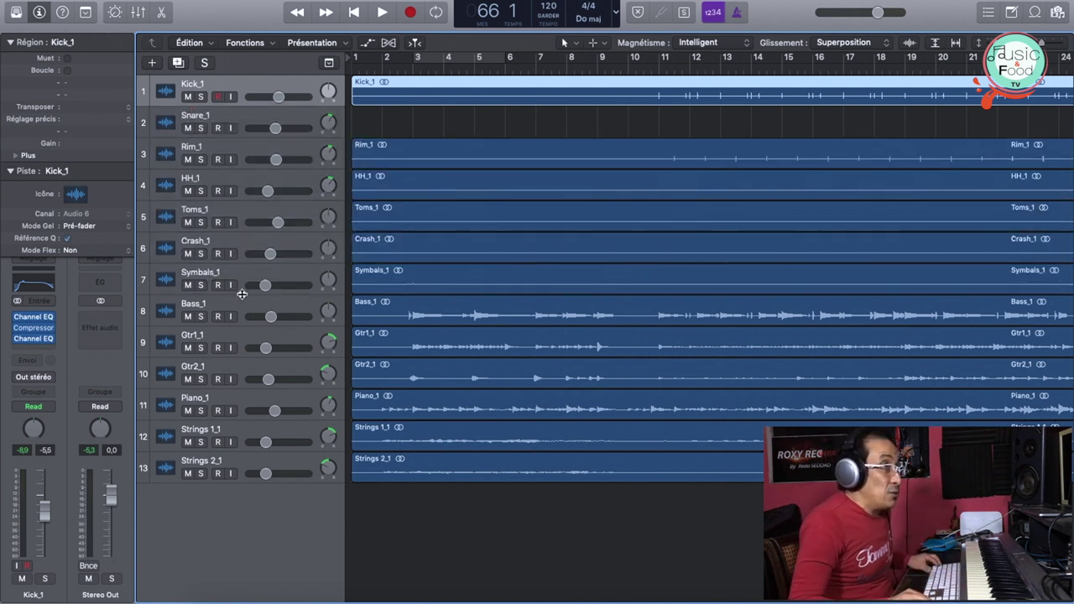
shift+click(235, 277)
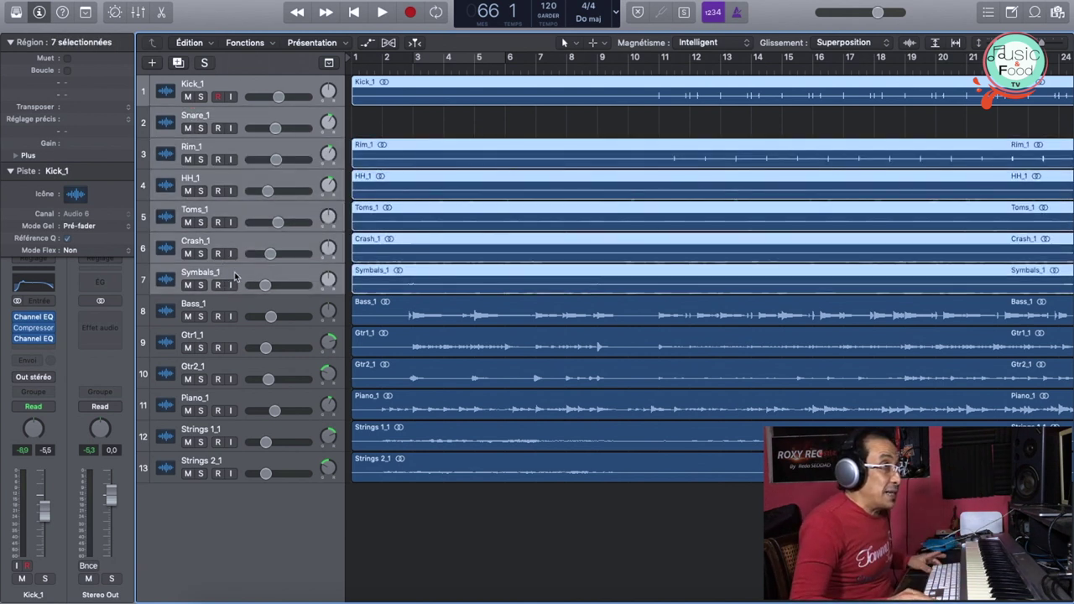
right_click(249, 99)
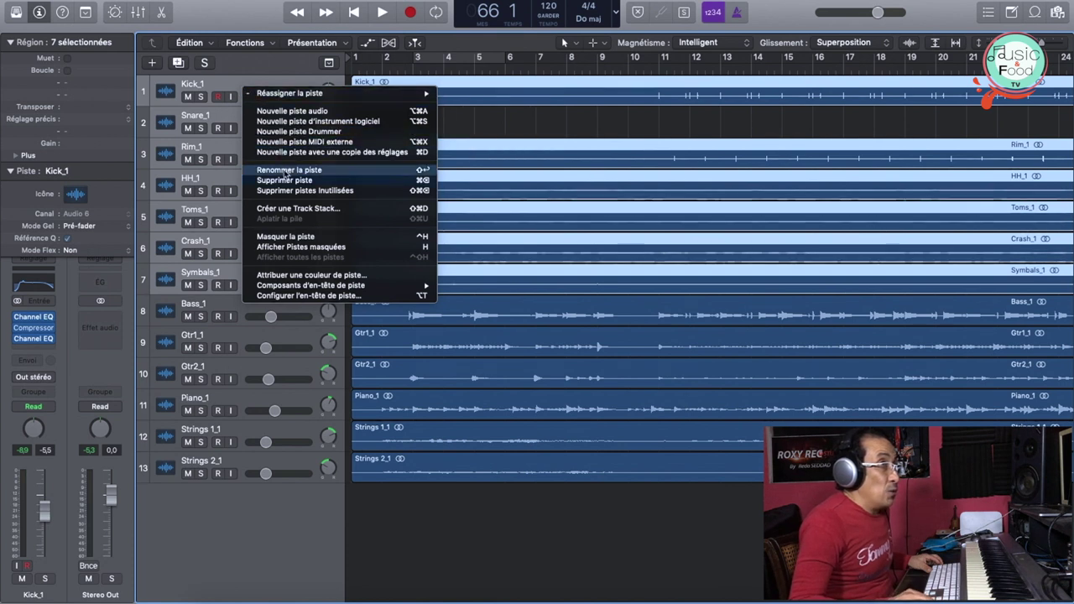
click(331, 214)
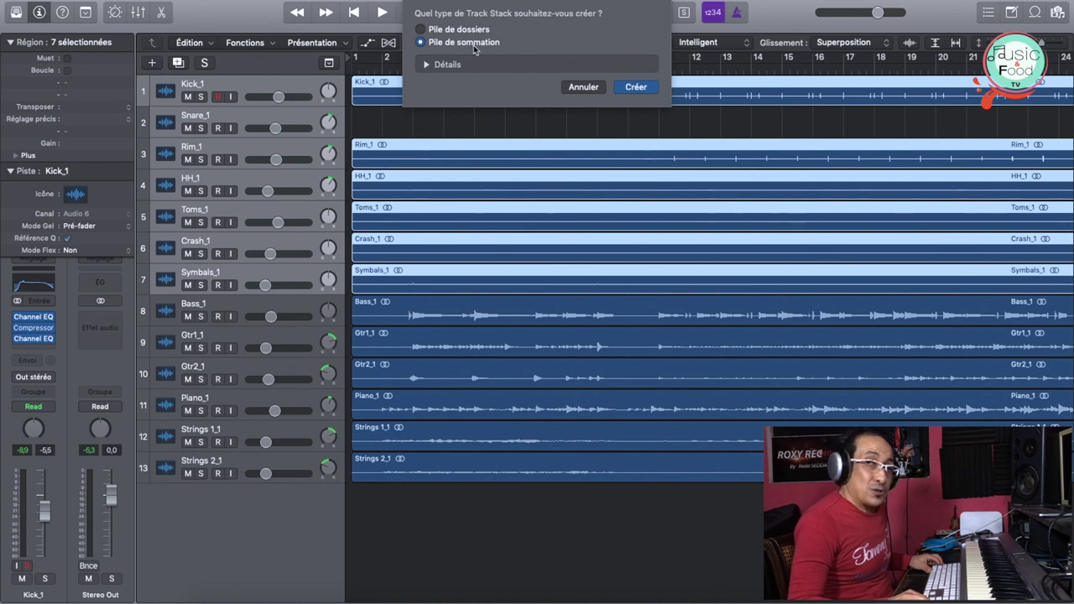
click(625, 85)
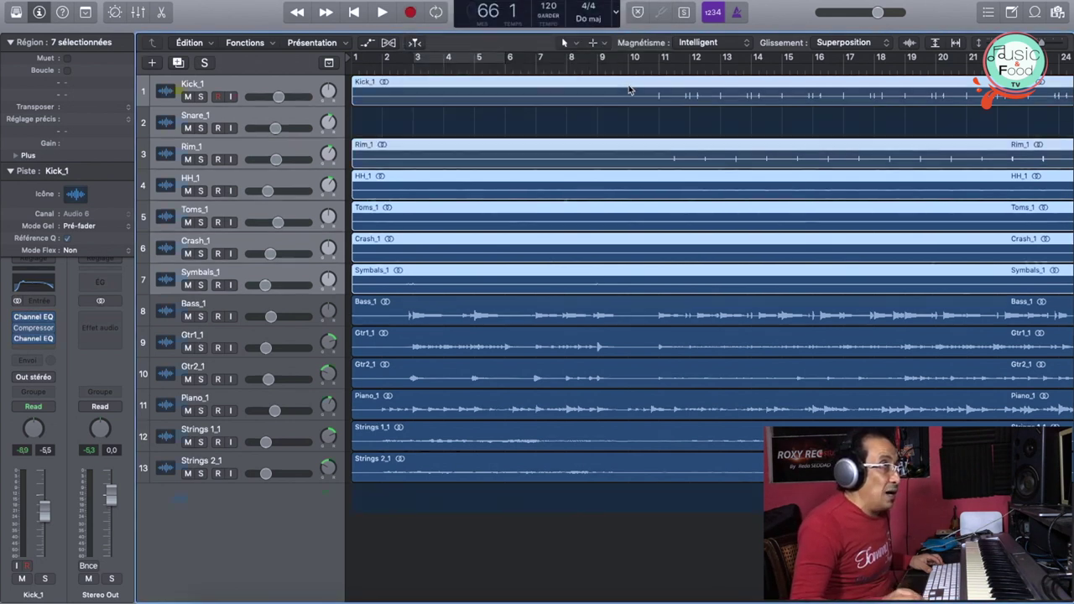
Step: Rename the new summing stack track as Drums
double_click(216, 84)
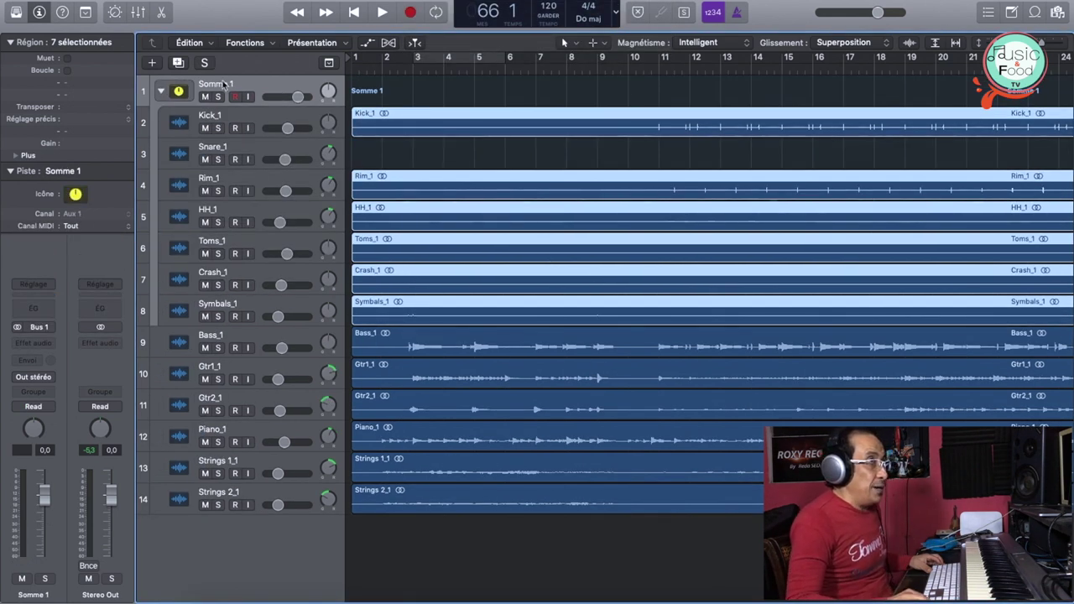
text(Drtums)
key(Return)
text(Dru)
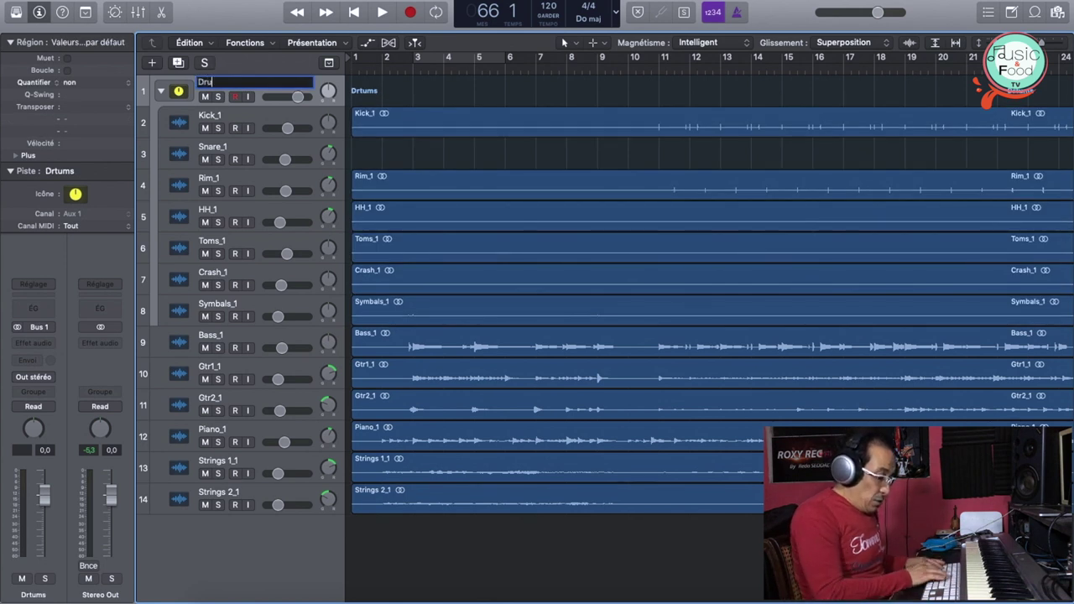
text(ms)
key(Return)
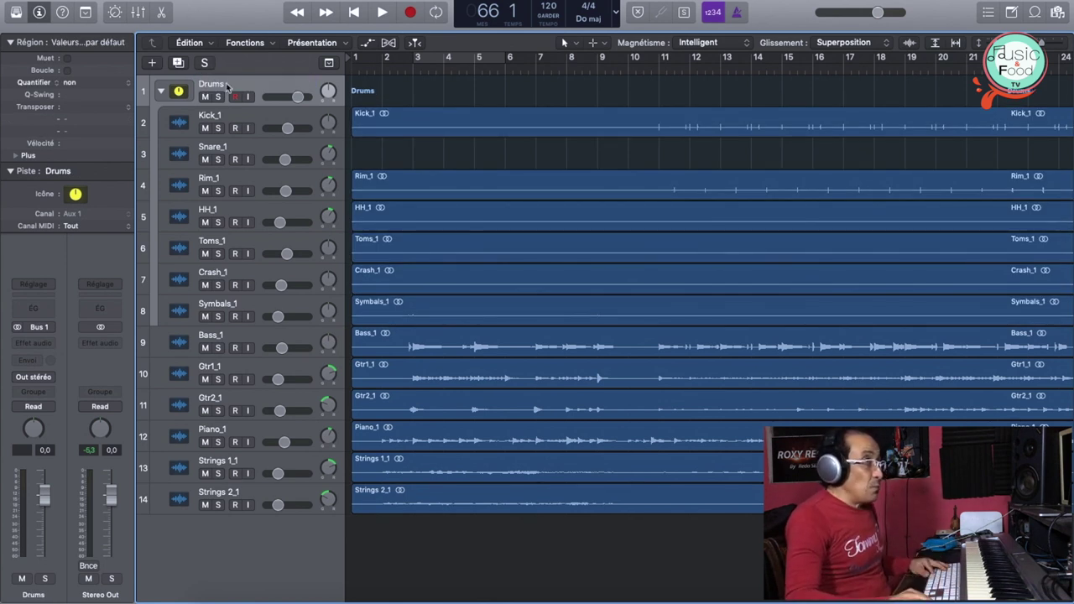
Step: Collapse and re-expand the Drums stack in the track list and the mixer to review its grouped channels
click(162, 92)
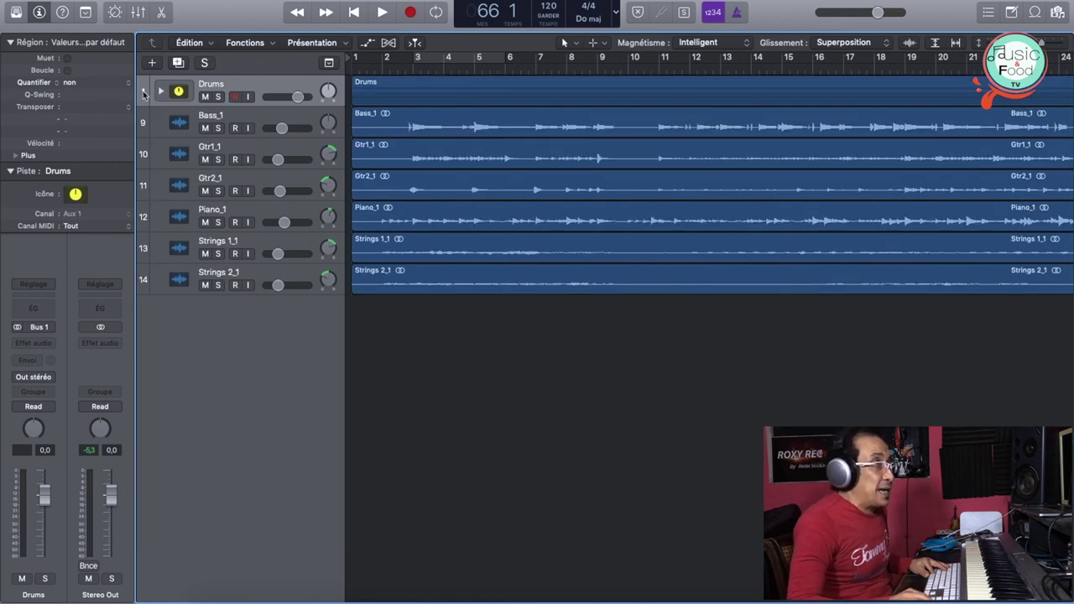
click(162, 91)
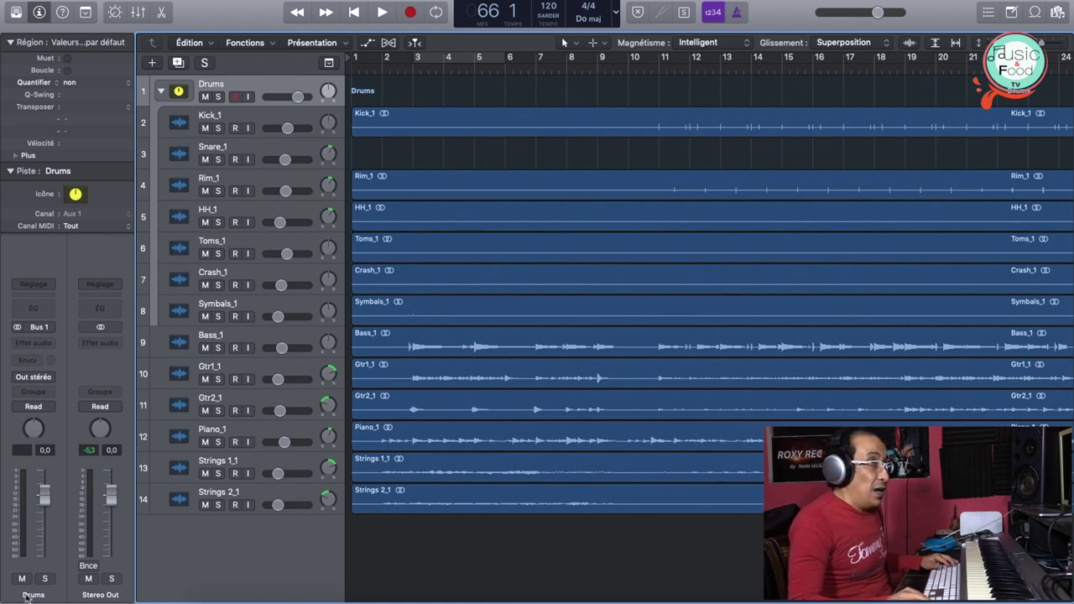
key(x)
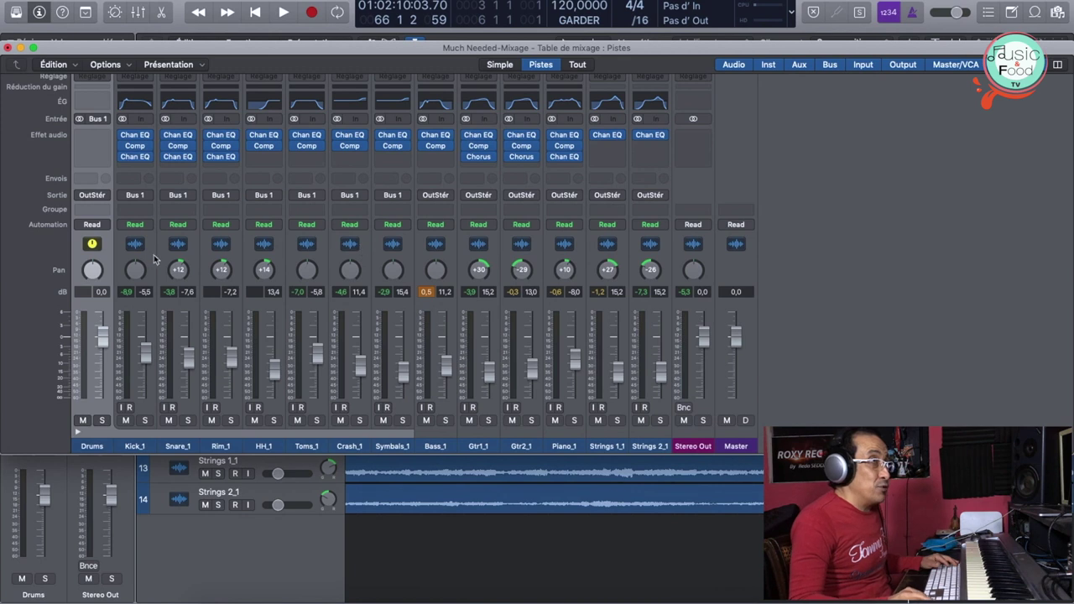
click(78, 433)
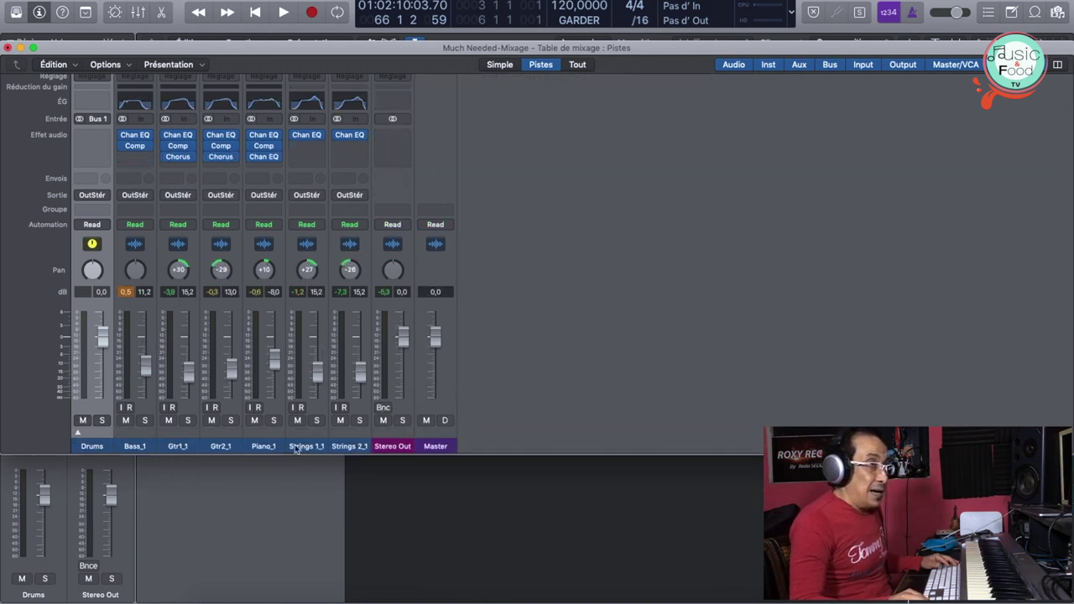
click(78, 433)
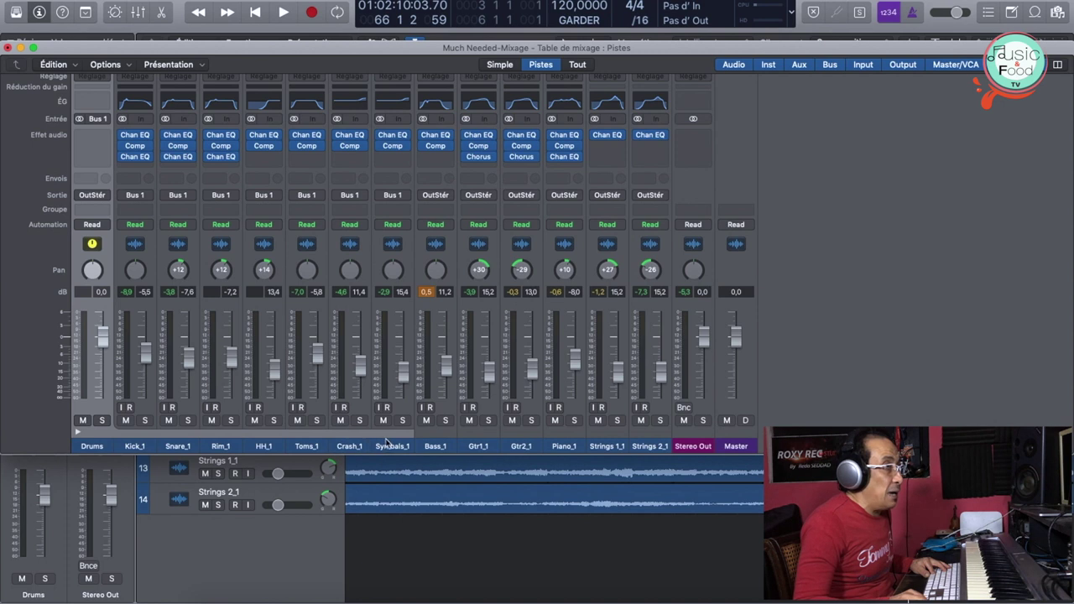
click(77, 433)
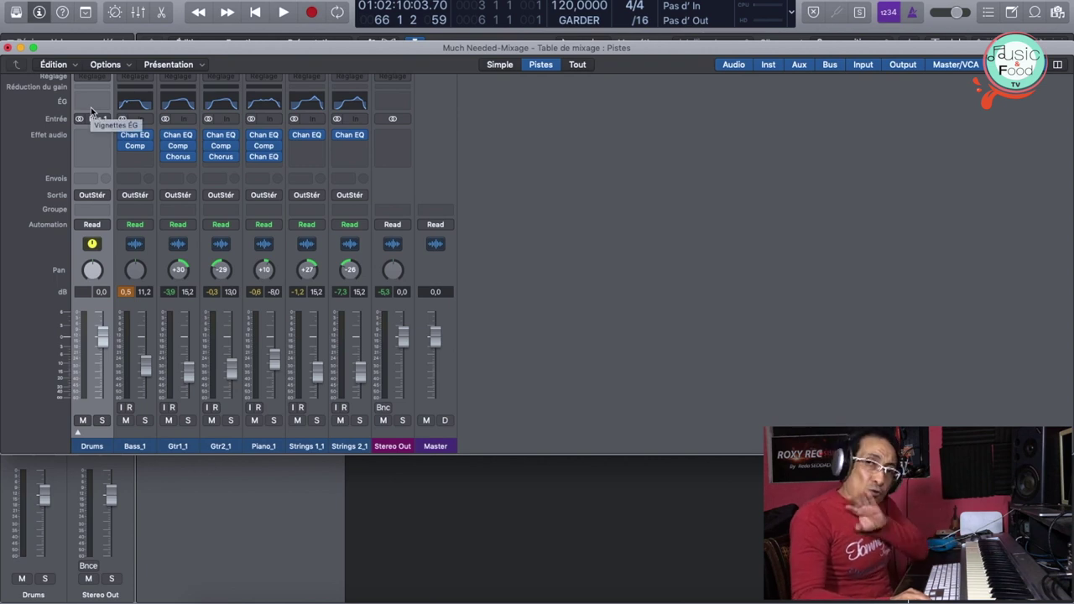
click(78, 430)
Step: Add a Bus 2 send to all drum channels from Kick_1 through Symbals_1 together
drag(130, 448, 386, 449)
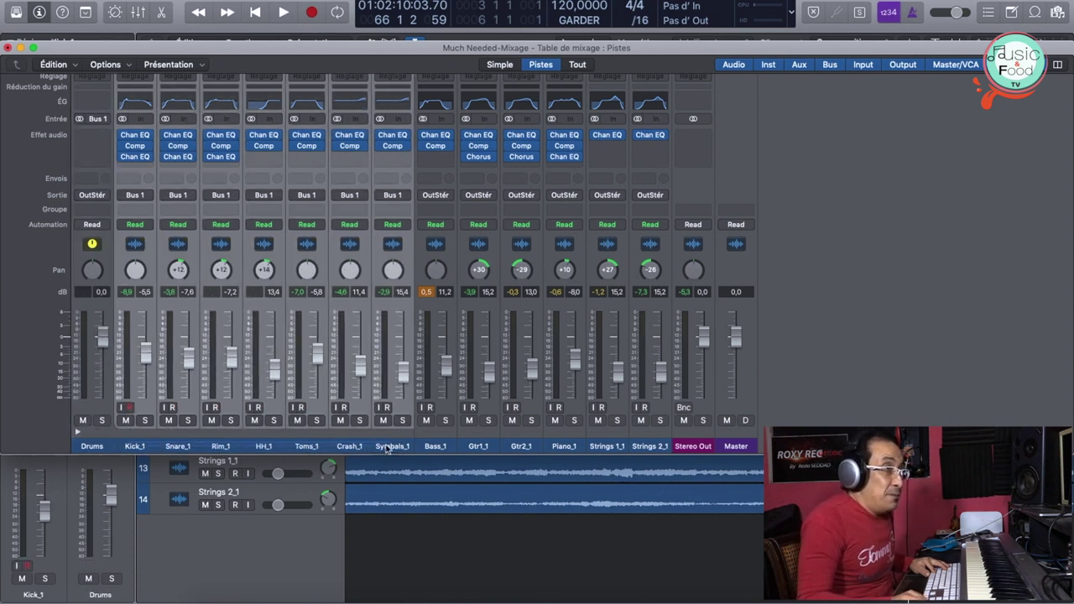
click(136, 180)
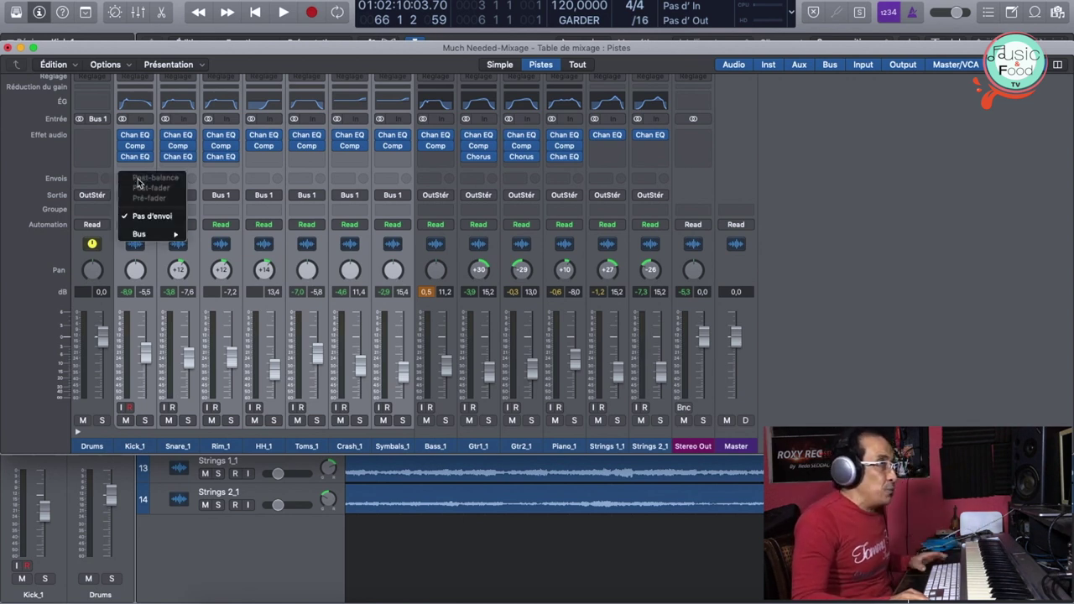
mouse_move(138, 234)
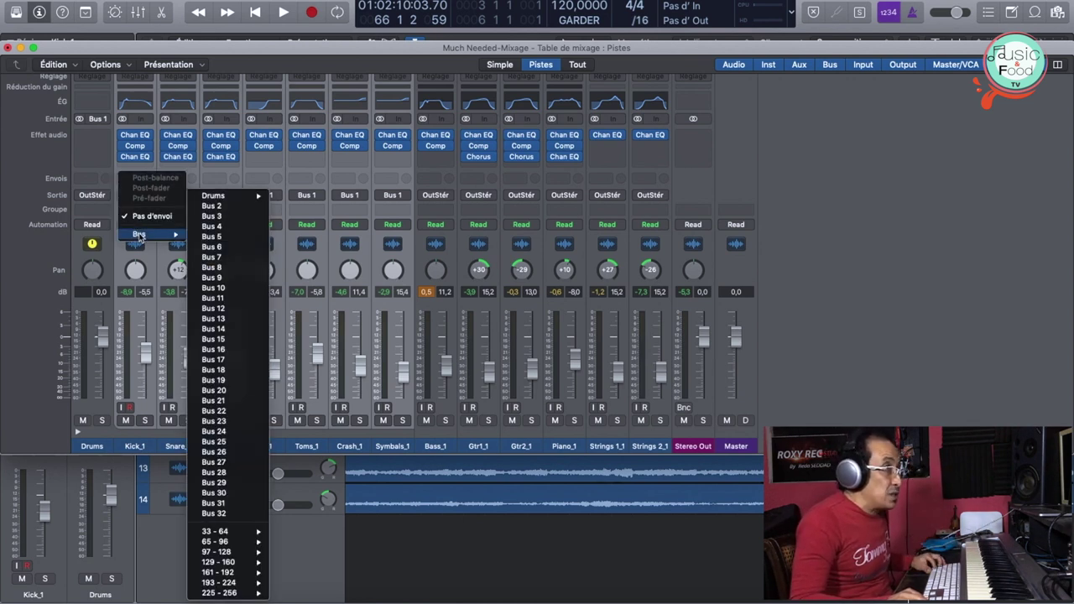
click(139, 215)
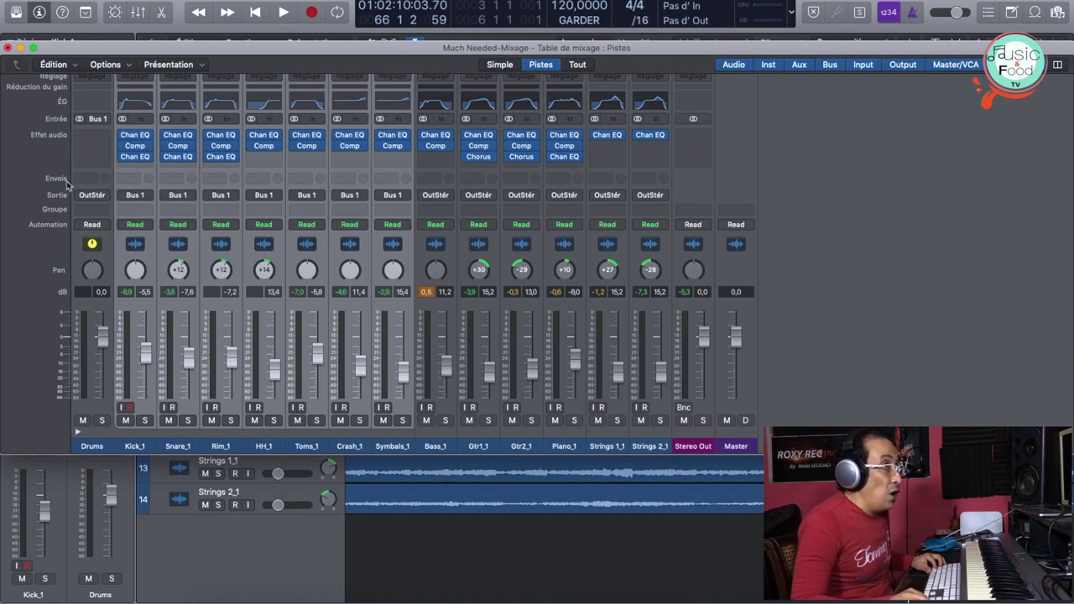
click(134, 179)
mouse_move(139, 233)
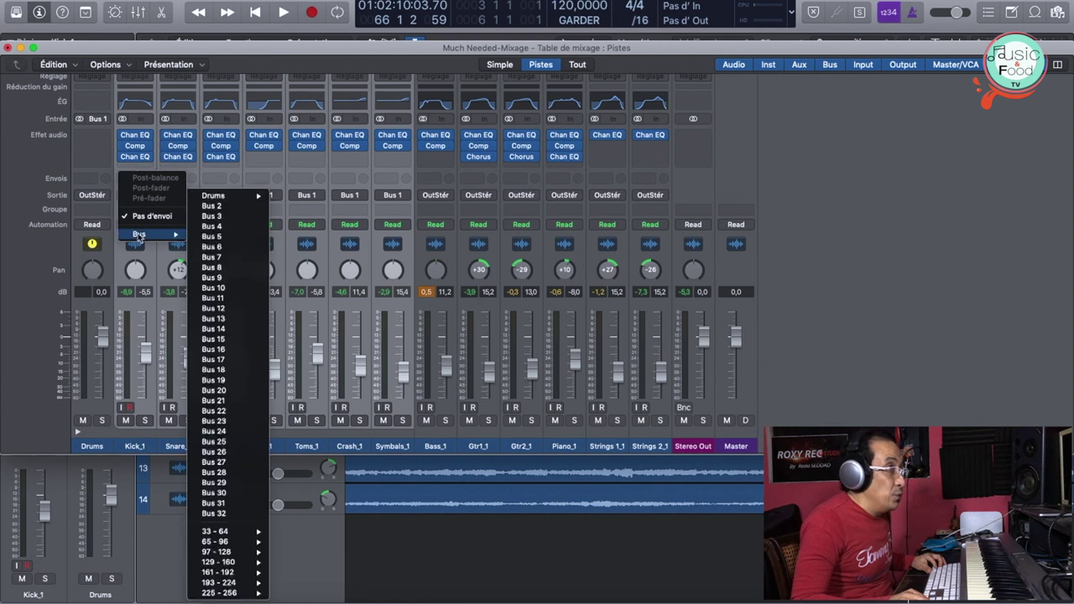
click(211, 205)
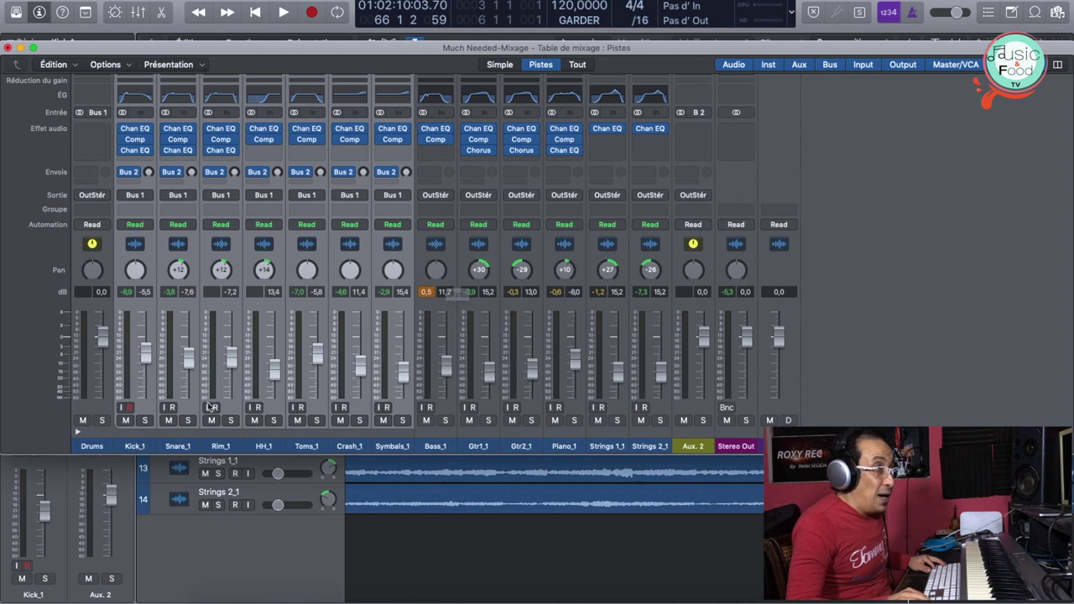
Step: Rename the Aux. 2 channel fed by Bus 2 as Verb Room
click(692, 446)
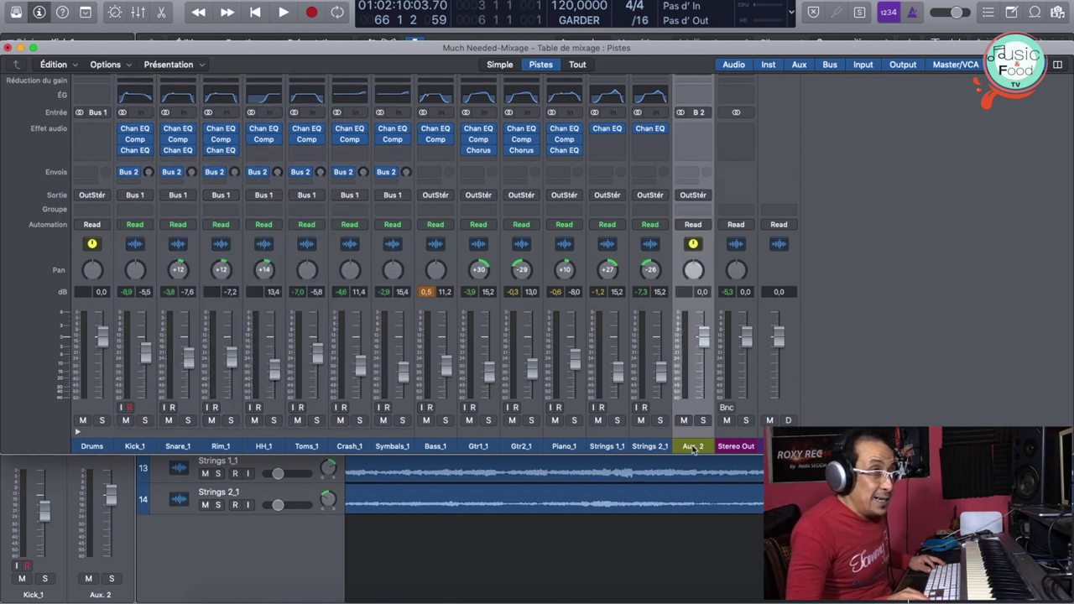
double_click(688, 447)
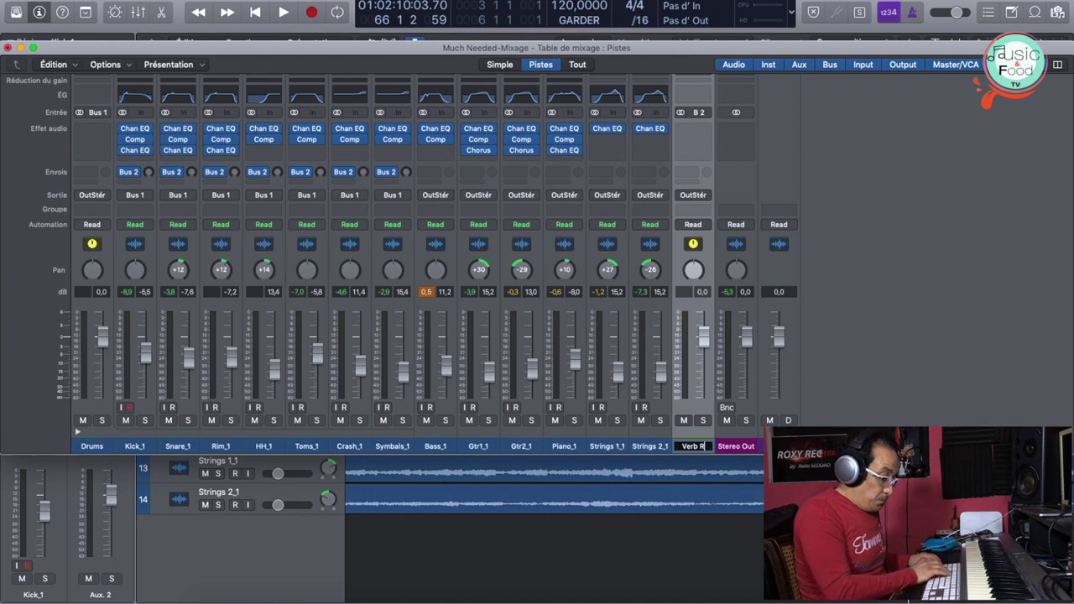
text(Verb Room)
key(Return)
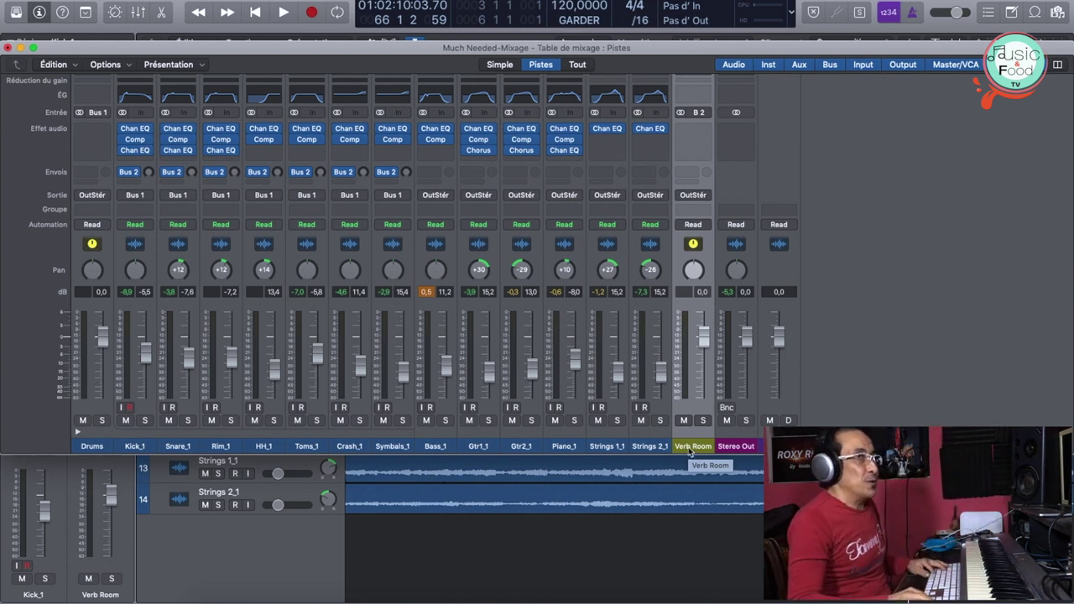
Step: Insert a stereo Space Designer reverb on the Verb Room channel
click(707, 132)
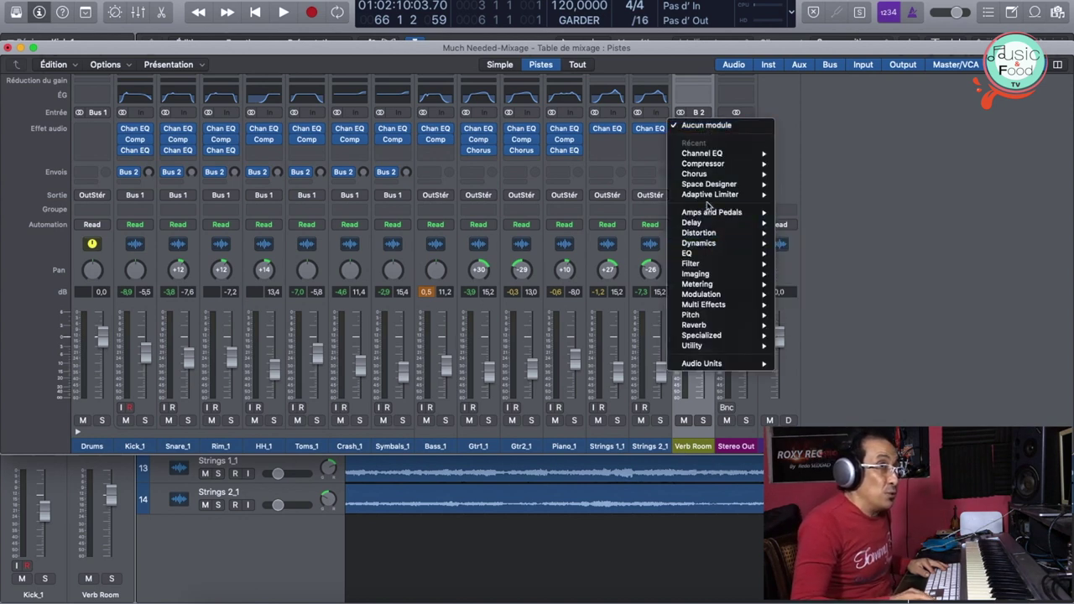
mouse_move(695, 187)
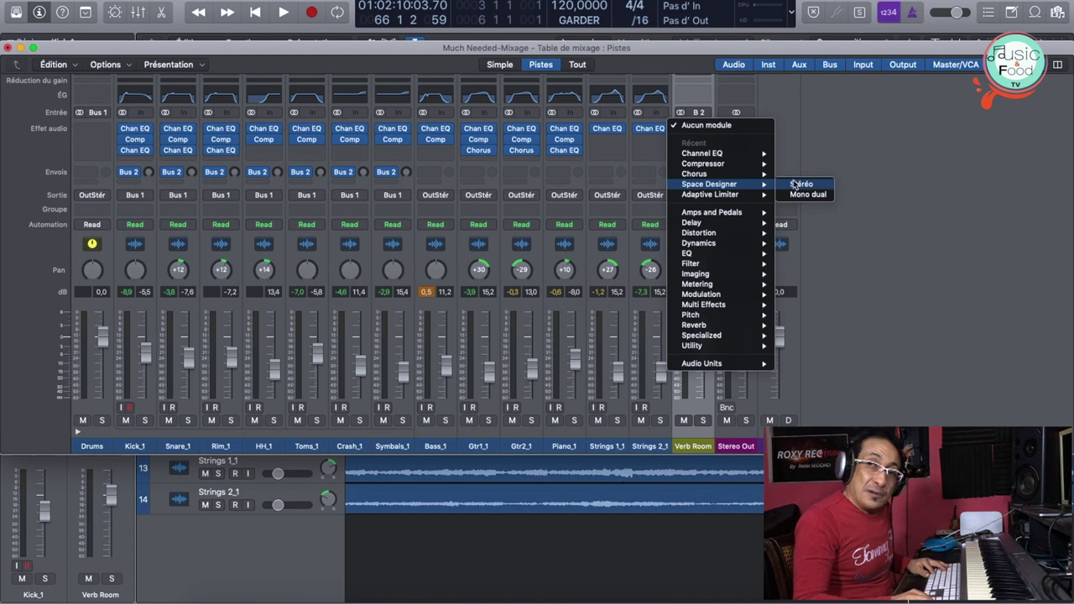
click(797, 184)
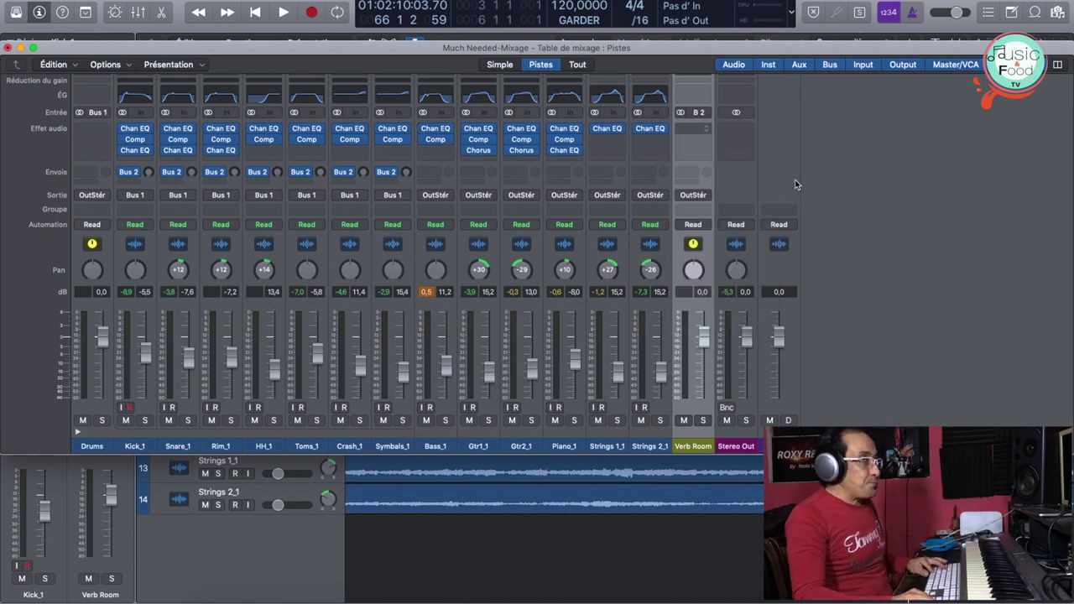
Step: Load a room preset from the Large Spaces presets into the Verb Room's Space Designer and close the plug-in
drag(256, 10, 393, 3)
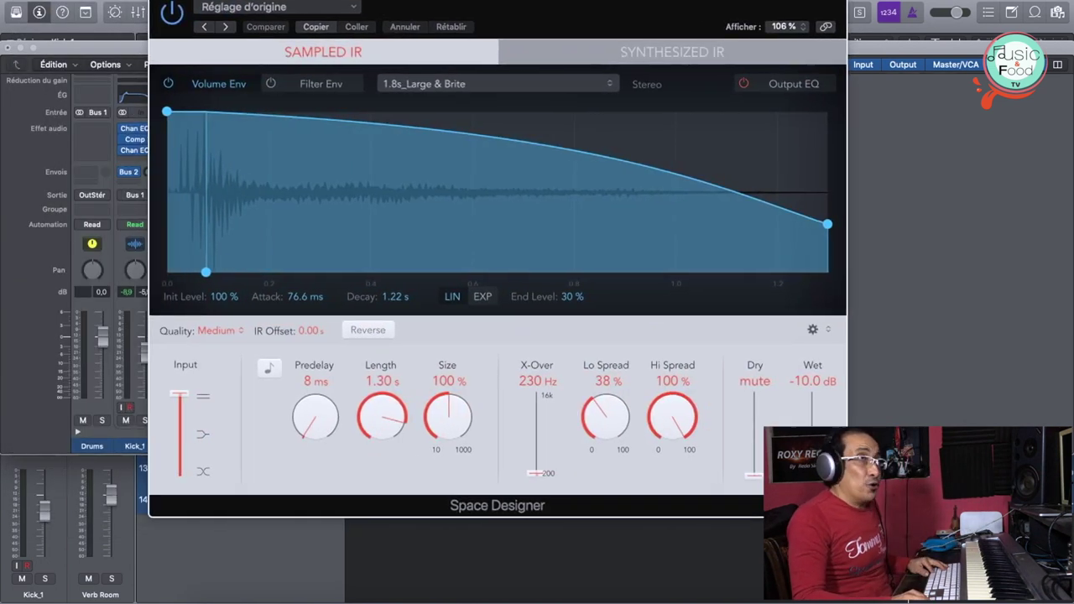
click(356, 8)
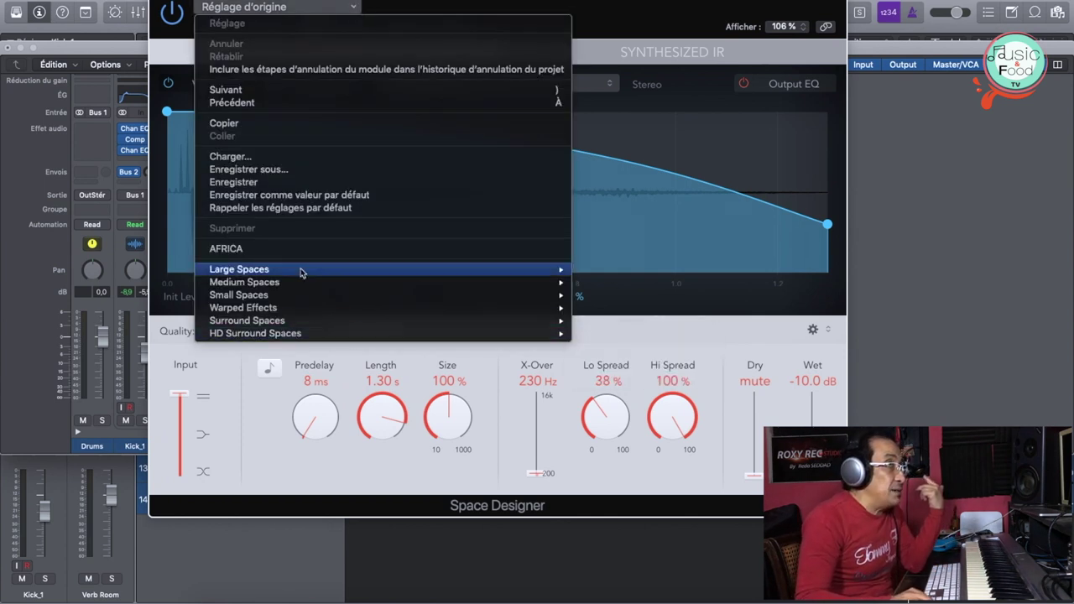
mouse_move(288, 273)
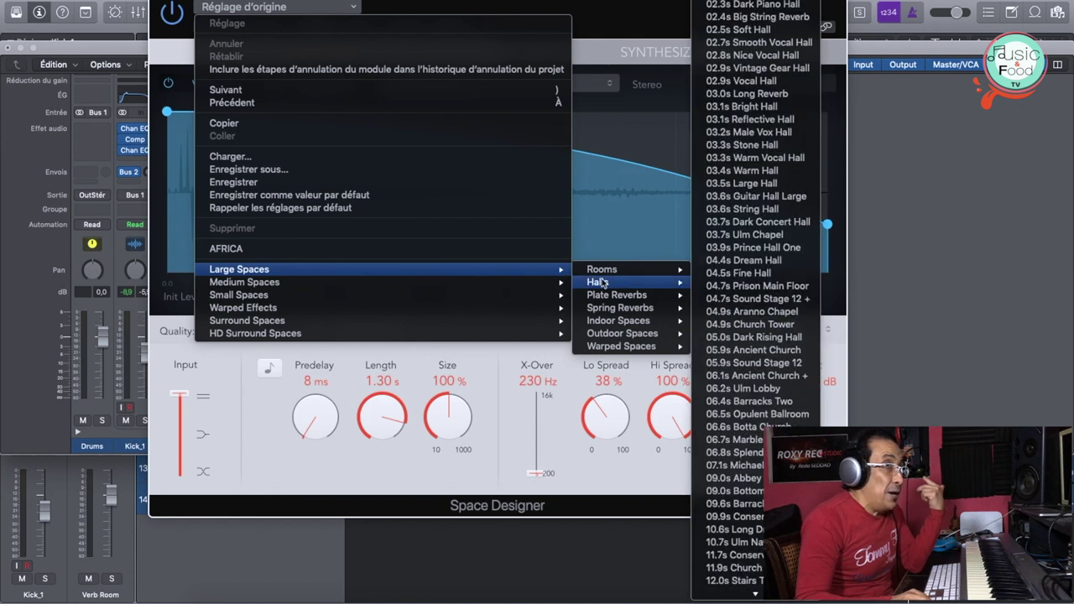
mouse_move(602, 270)
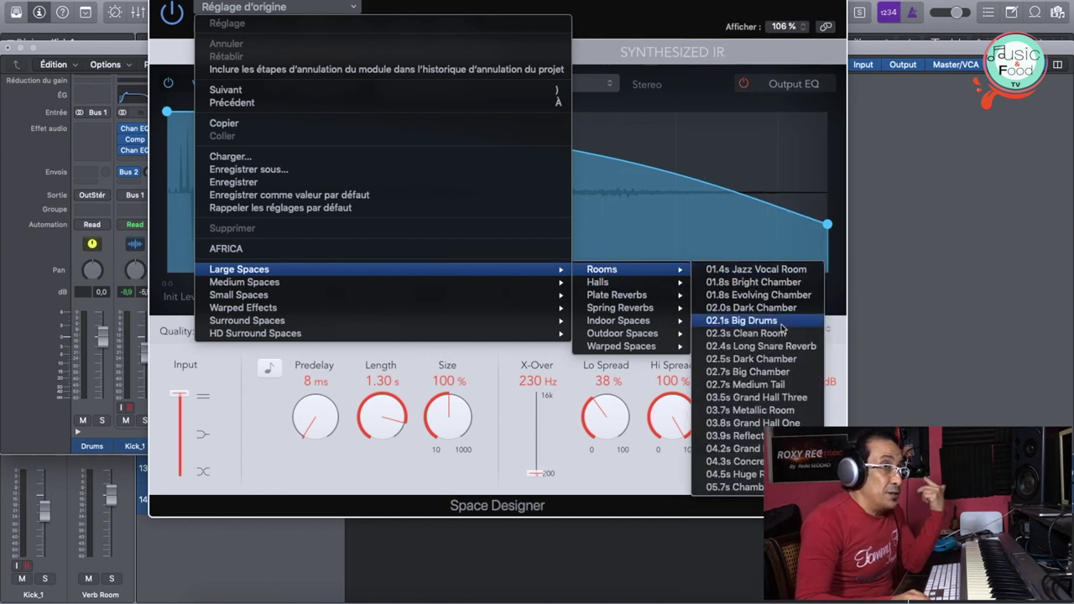
click(749, 334)
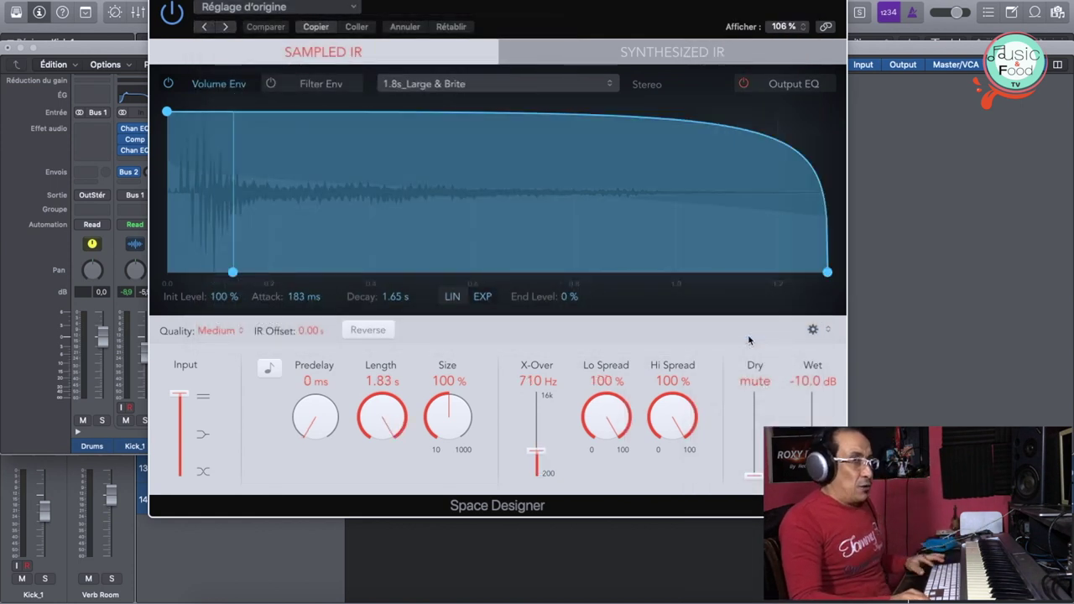
click(156, 3)
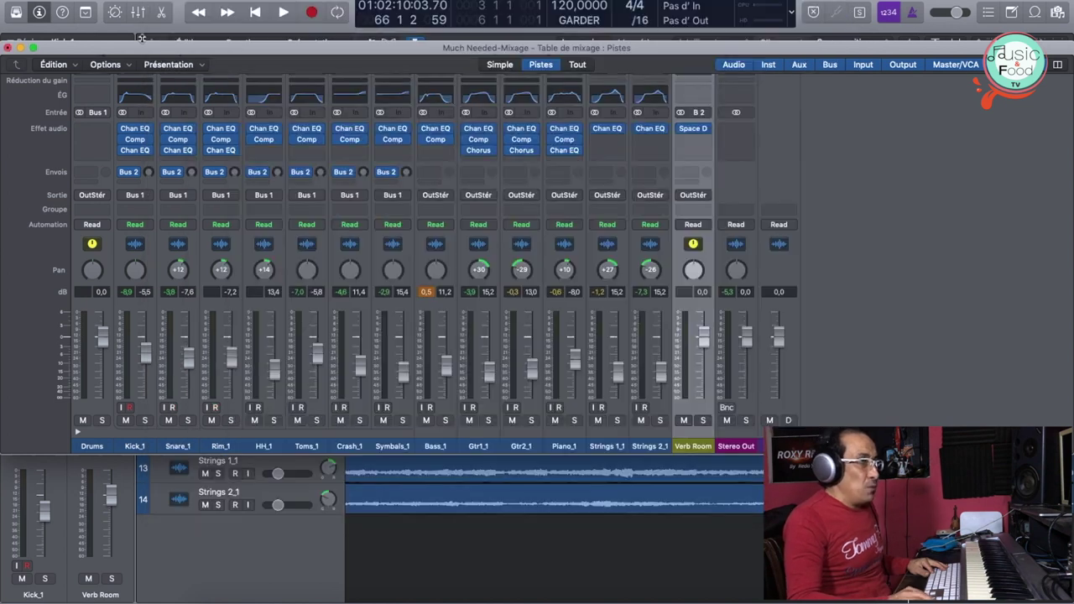
Step: Solo the Drums stack and play the song to listen to the drums alone
click(101, 420)
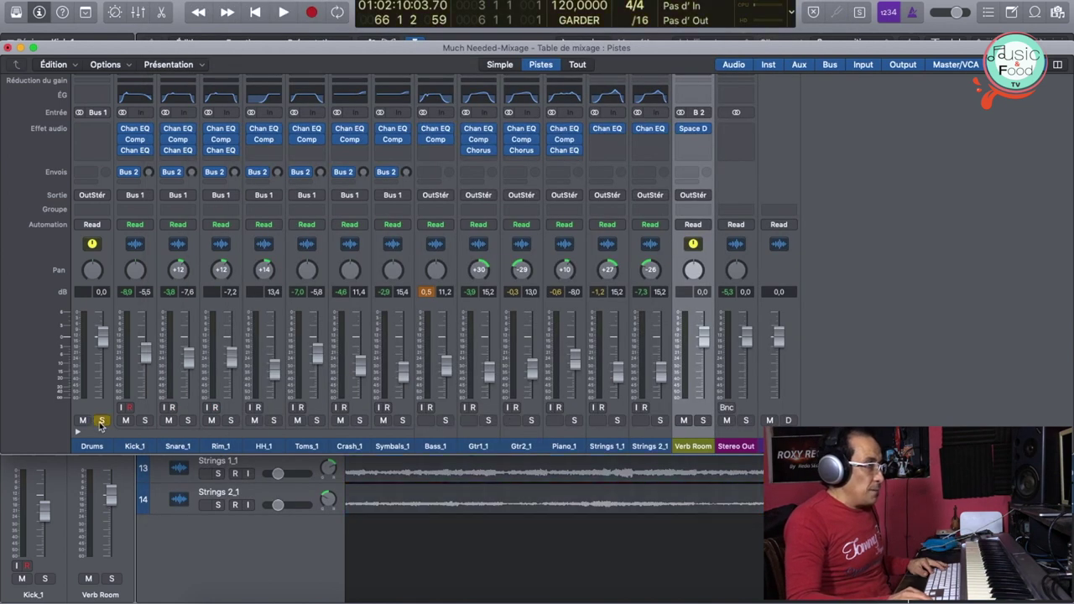
key(space)
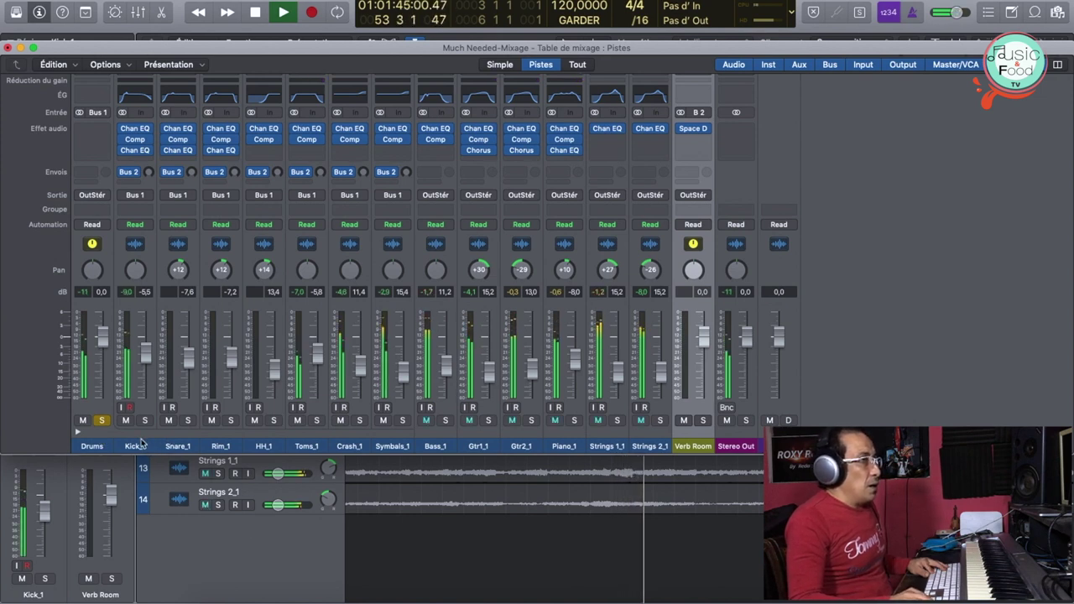
key(space)
Step: Raise the Bus 2 sends of Kick_1 through Symbals_1 together during playback, ending by resetting them to their default level
drag(138, 444, 395, 446)
drag(363, 173, 362, 84)
key(space)
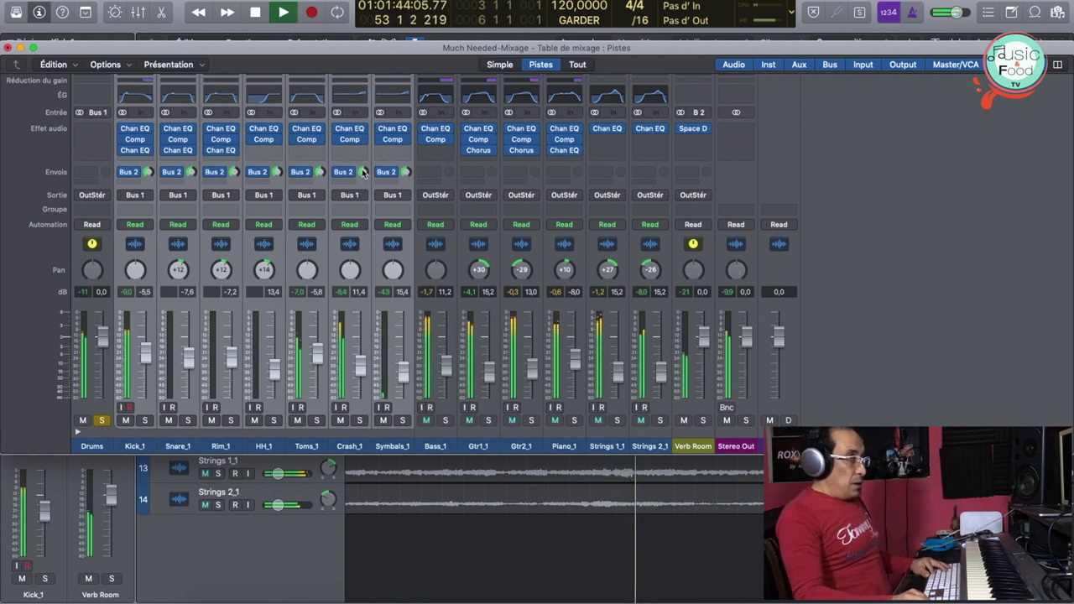
click(362, 172)
drag(361, 170, 359, 112)
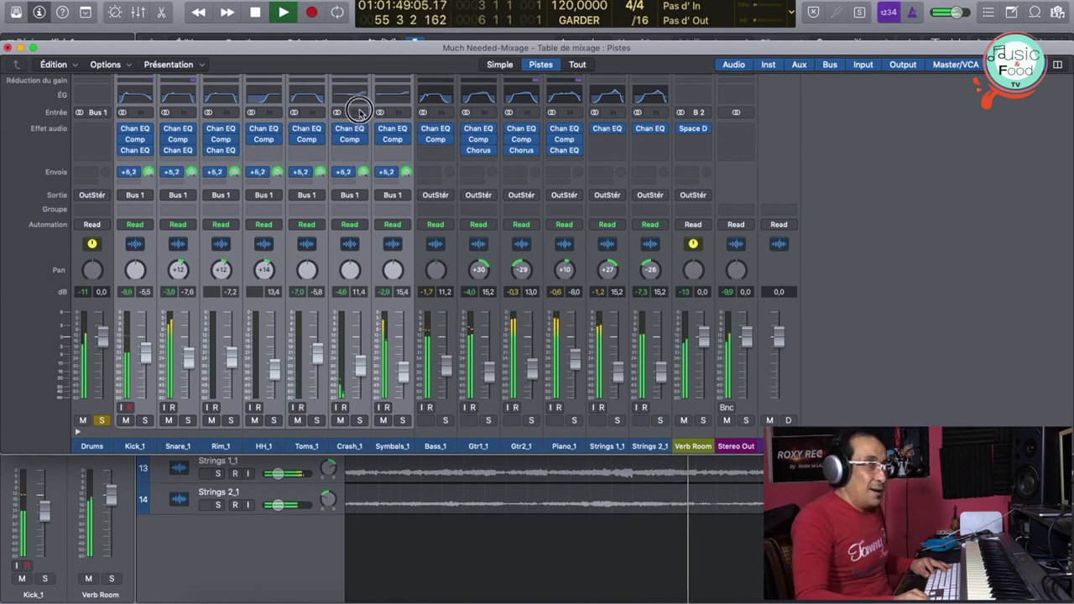
drag(361, 171, 360, 174)
alt+click(362, 172)
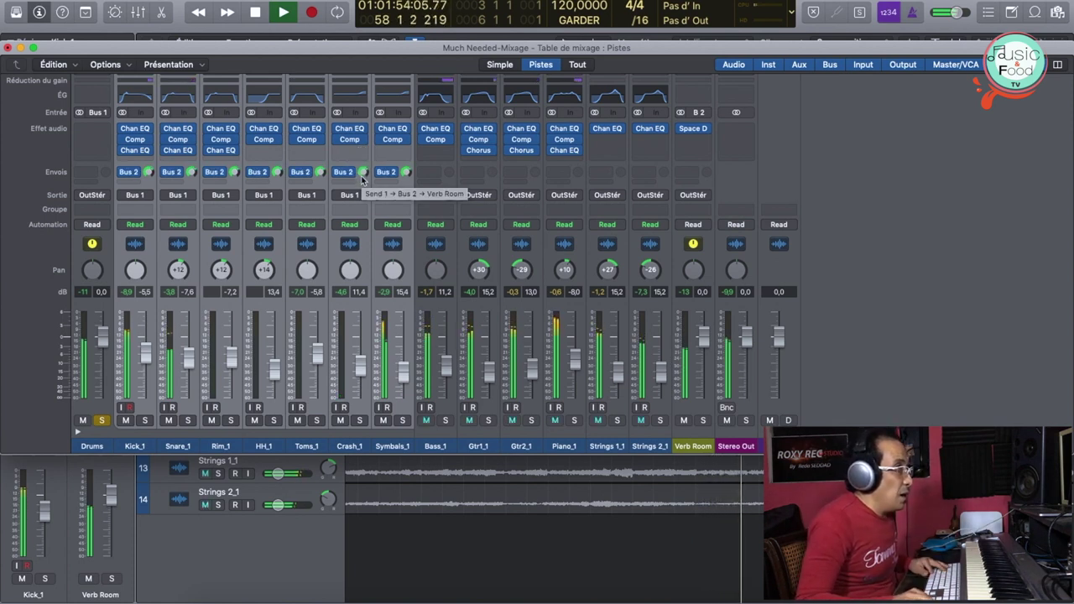
key(space)
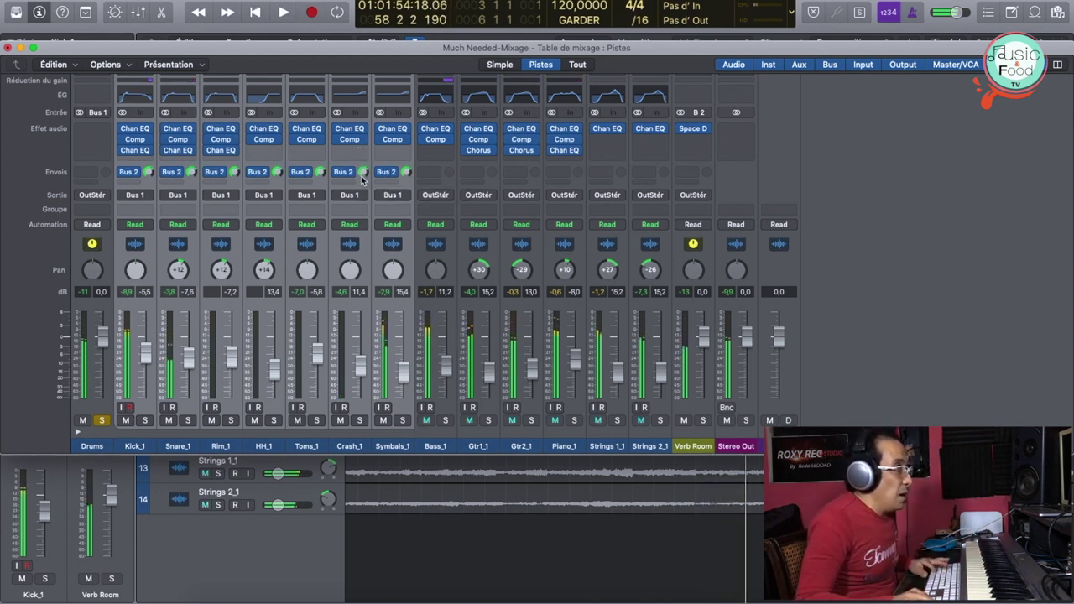
Step: Lower the Verb Room fader to minimum, play the drums and bring the reverb up to -10.0 dB
click(705, 338)
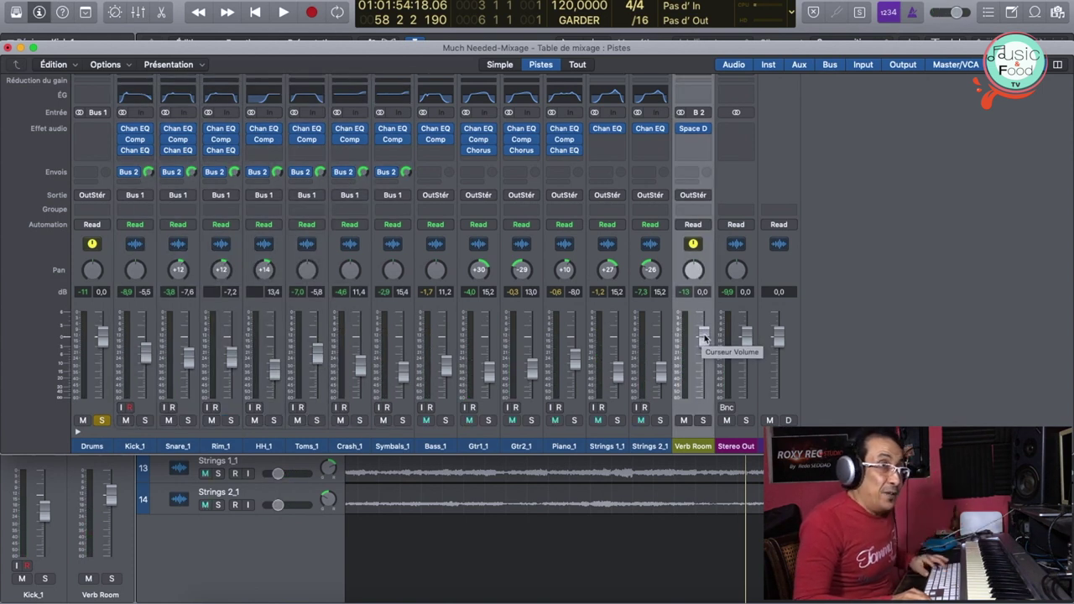
drag(705, 338, 709, 402)
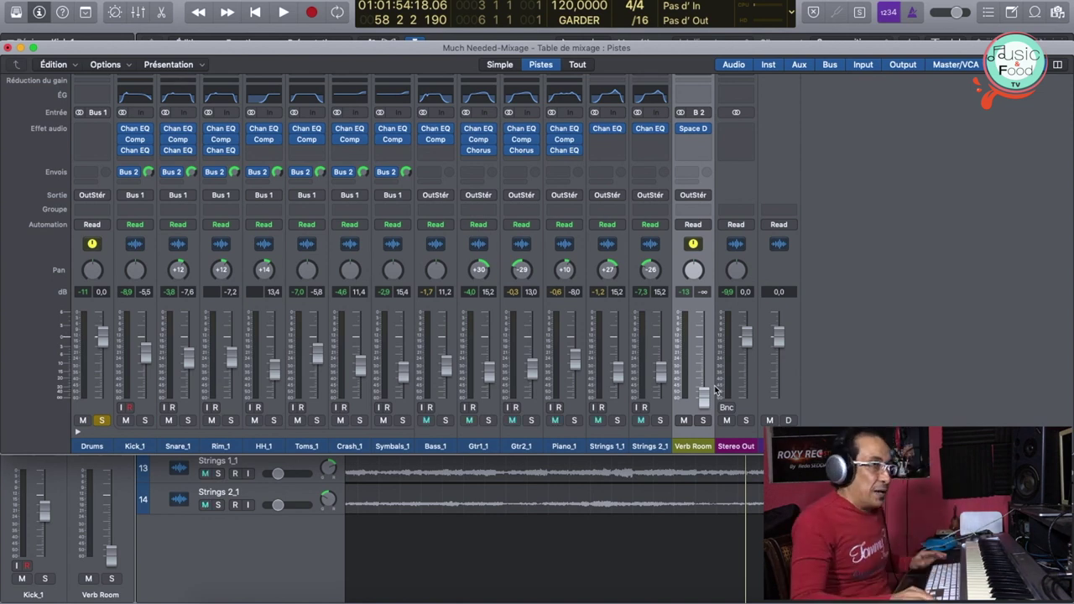
key(space)
drag(703, 401, 709, 362)
key(space)
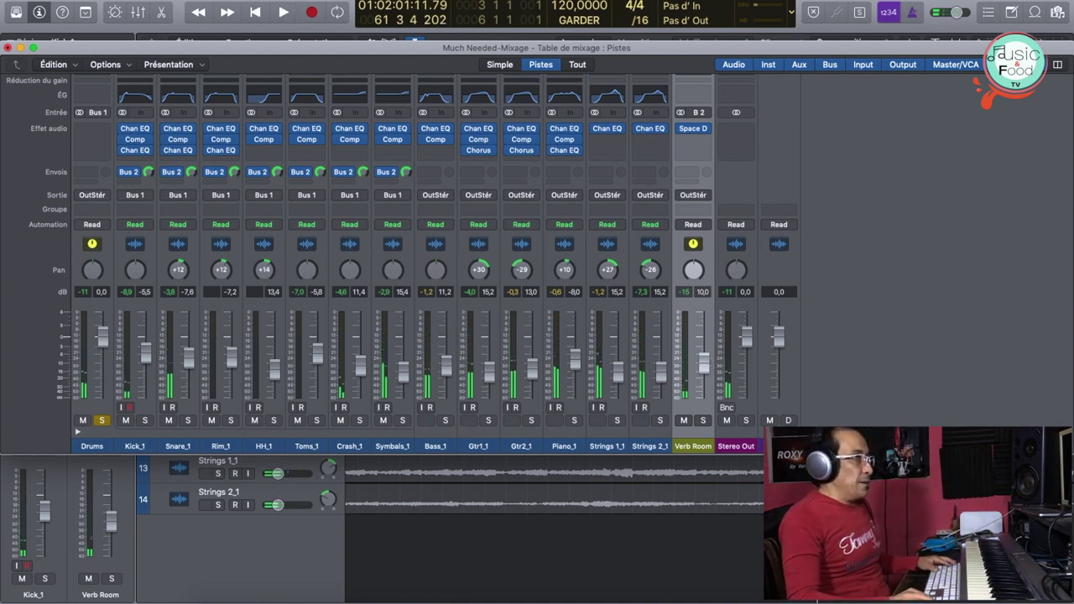
Step: Add a Channel EQ to the Drums stack and enable its 20 Hz low cut and 20000 Hz high cut
scroll(95, 125, up, 3)
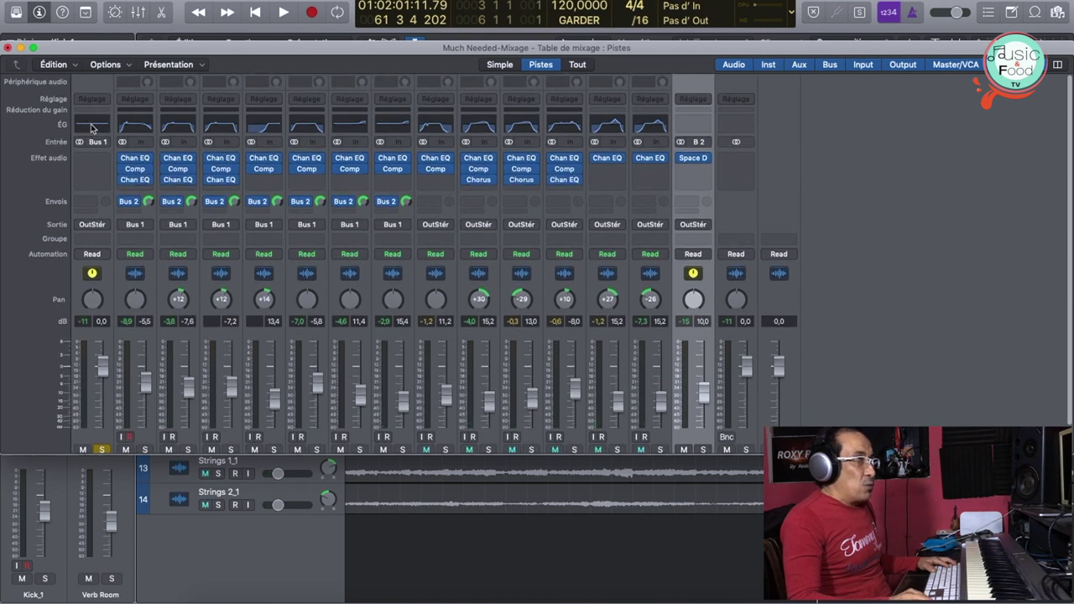
click(92, 127)
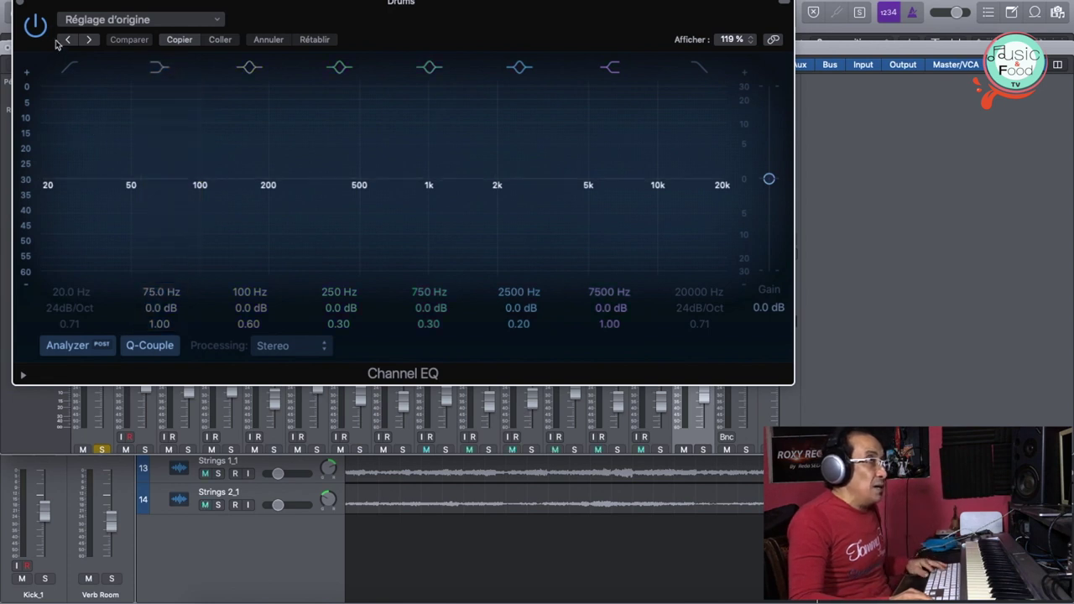
click(69, 69)
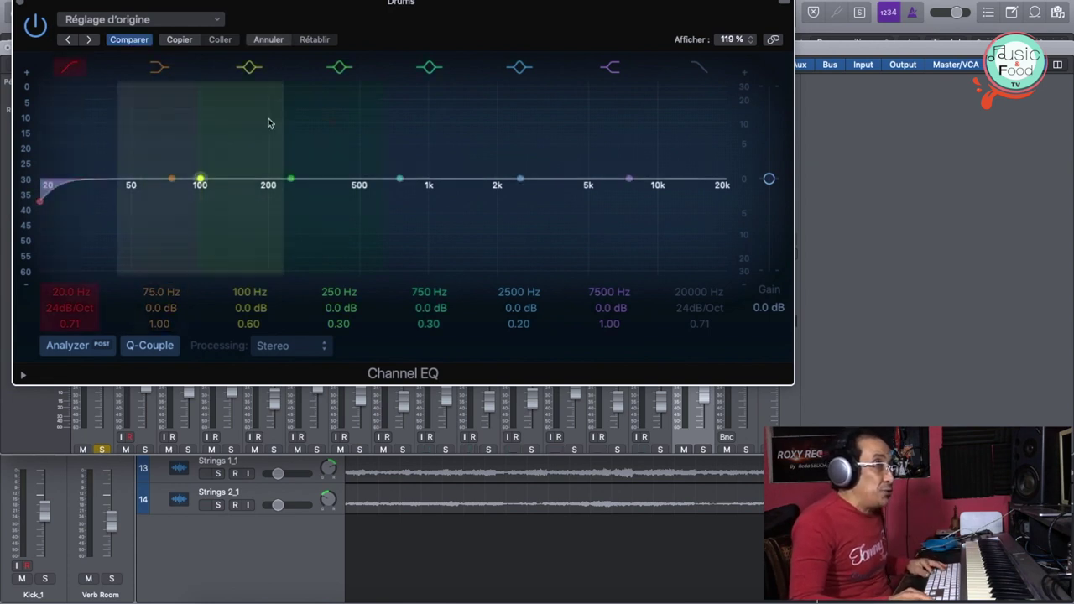
click(696, 71)
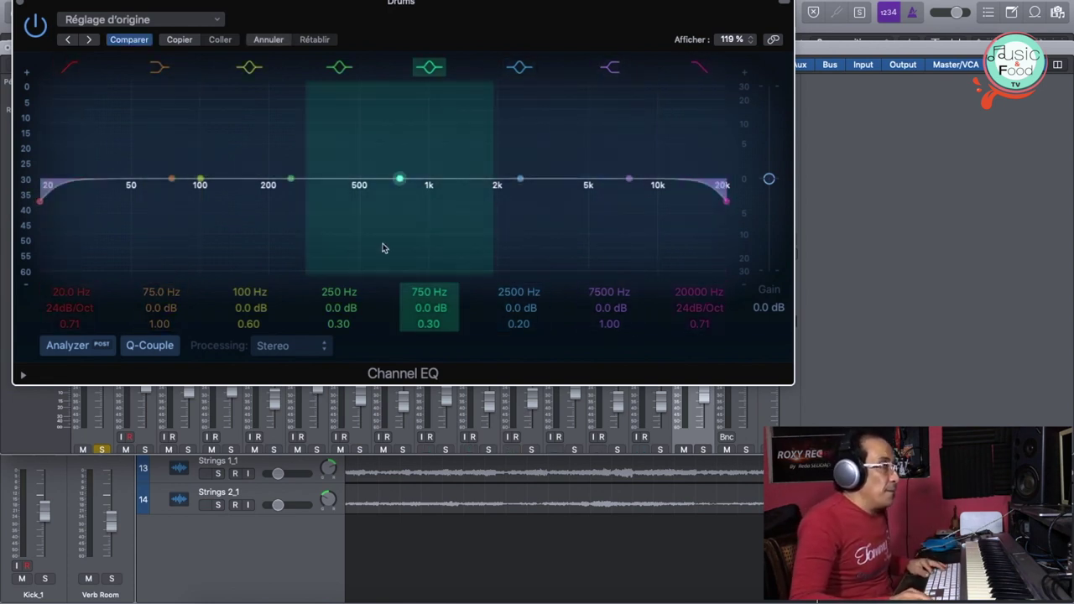
Step: Boost the Drums EQ by 2.0 dB at 830 Hz and by 2.0 dB at 2950 Hz during playback
key(space)
mouse_move(400, 182)
mouse_down()
mouse_move(412, 160)
mouse_move(364, 148)
mouse_move(343, 129)
mouse_move(259, 127)
mouse_move(482, 110)
mouse_move(270, 112)
mouse_move(372, 125)
mouse_move(401, 166)
mouse_move(532, 160)
mouse_move(411, 166)
mouse_up()
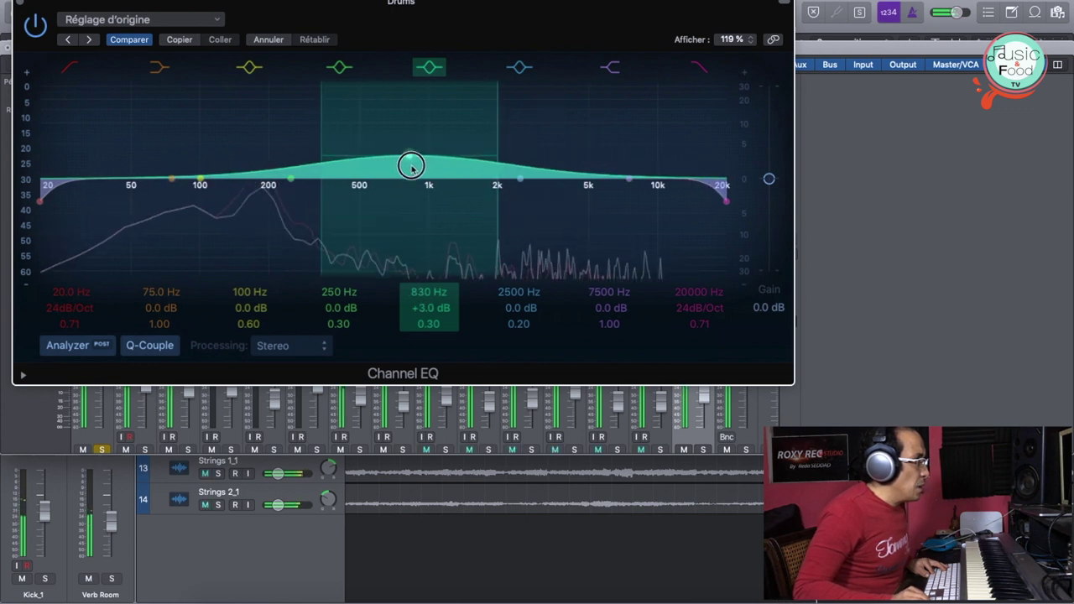
drag(411, 156, 419, 163)
drag(522, 180, 537, 174)
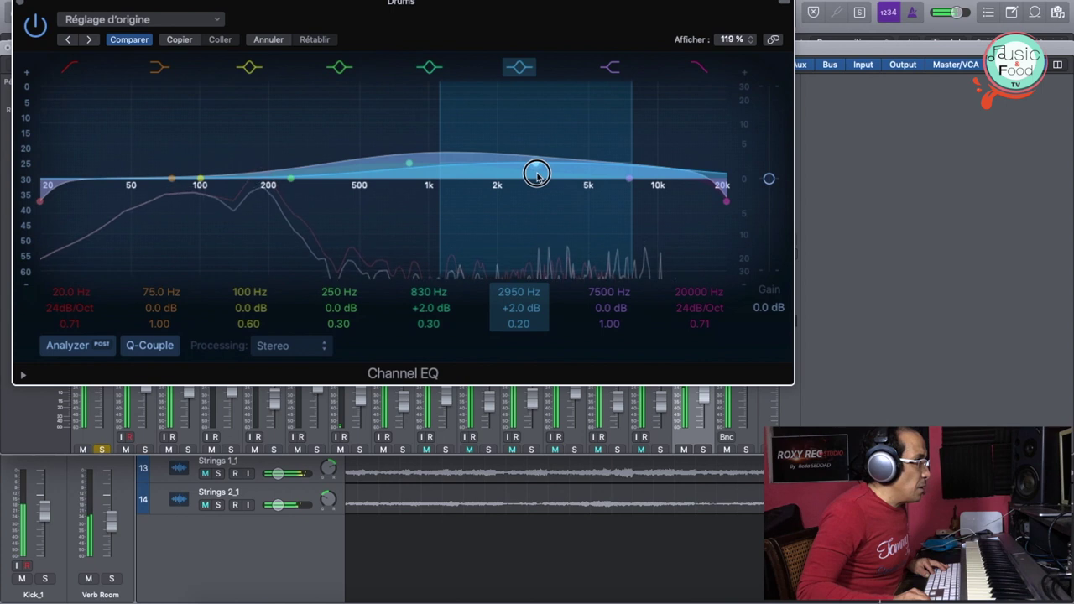
Step: Bypass and re-enable the Drums Channel EQ repeatedly to compare the drums with and without it
click(36, 26)
click(38, 27)
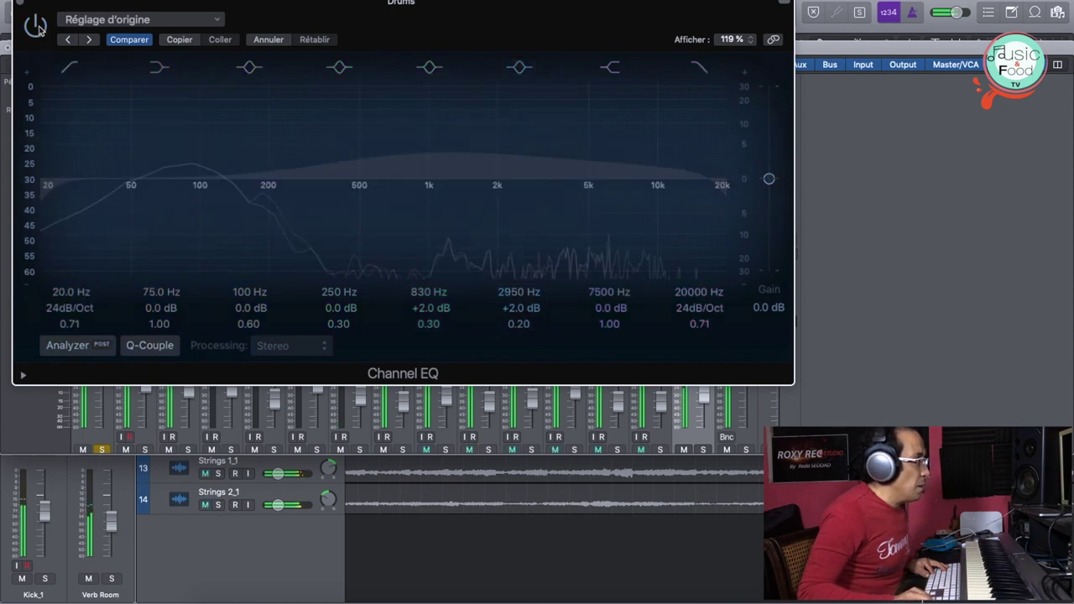
click(38, 26)
click(38, 27)
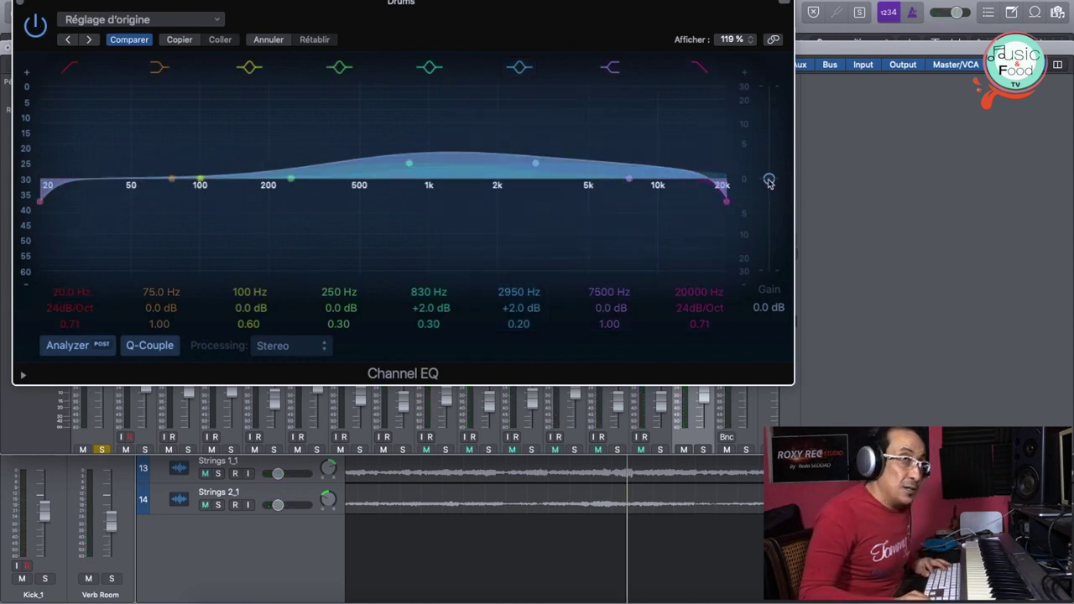
Step: Set the Drums Channel EQ's output gain to -1.0 dB during playback and close the plug-in
drag(769, 182, 770, 186)
key(space)
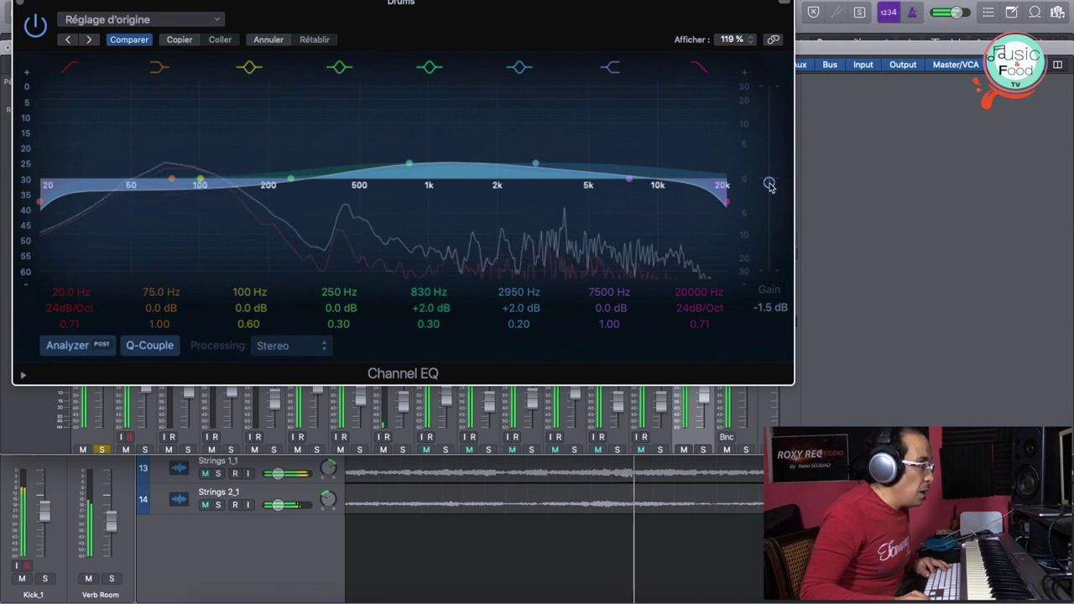
drag(770, 185, 770, 182)
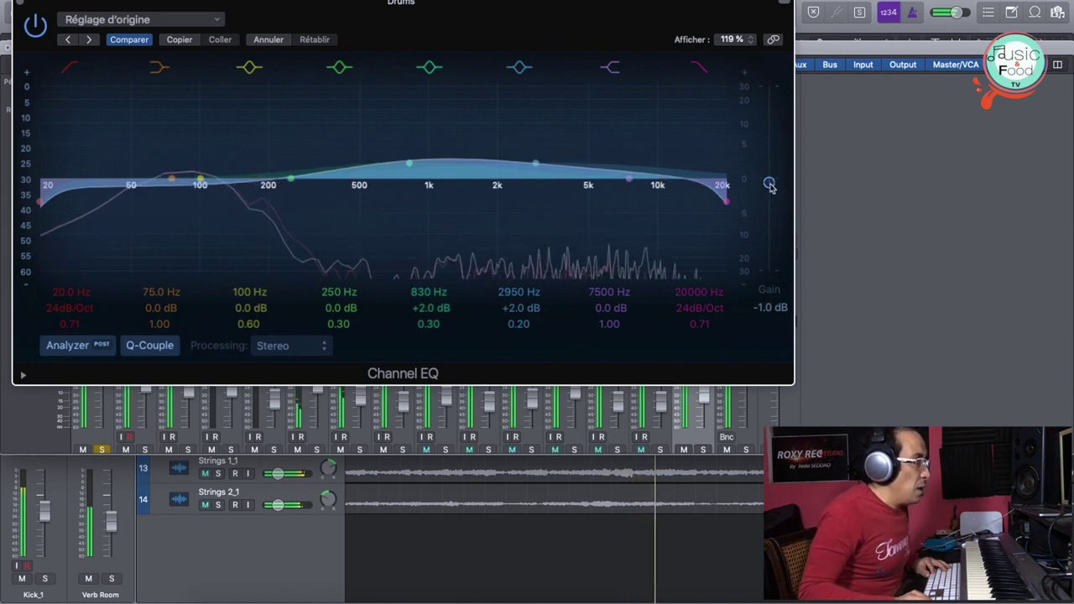
key(super+w)
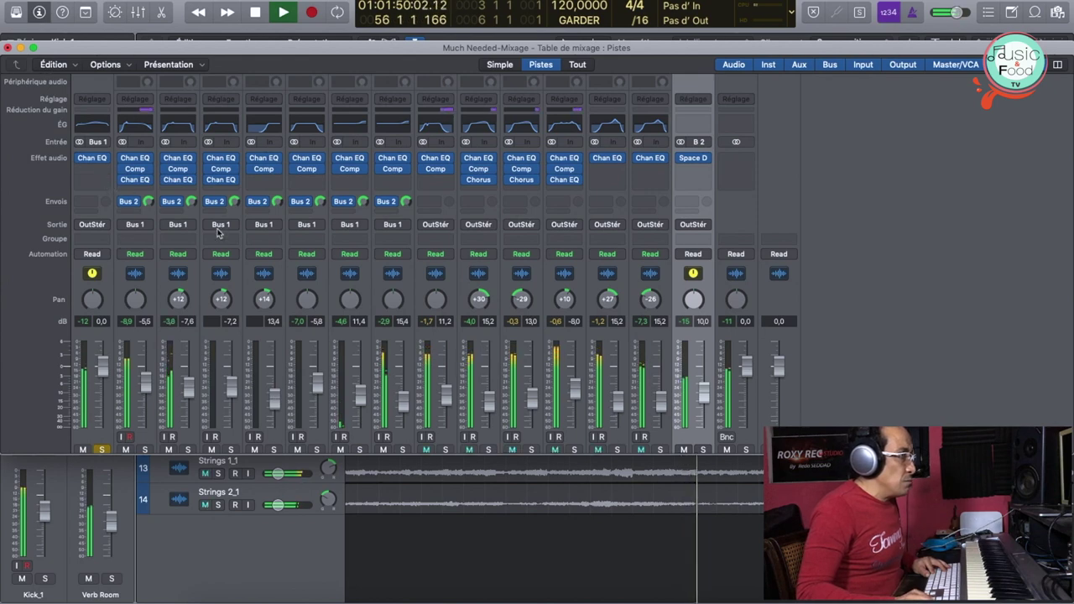
key(space)
Step: Collapse the Drums stack in the track list and return to the mixer
scroll(244, 233, down, 2)
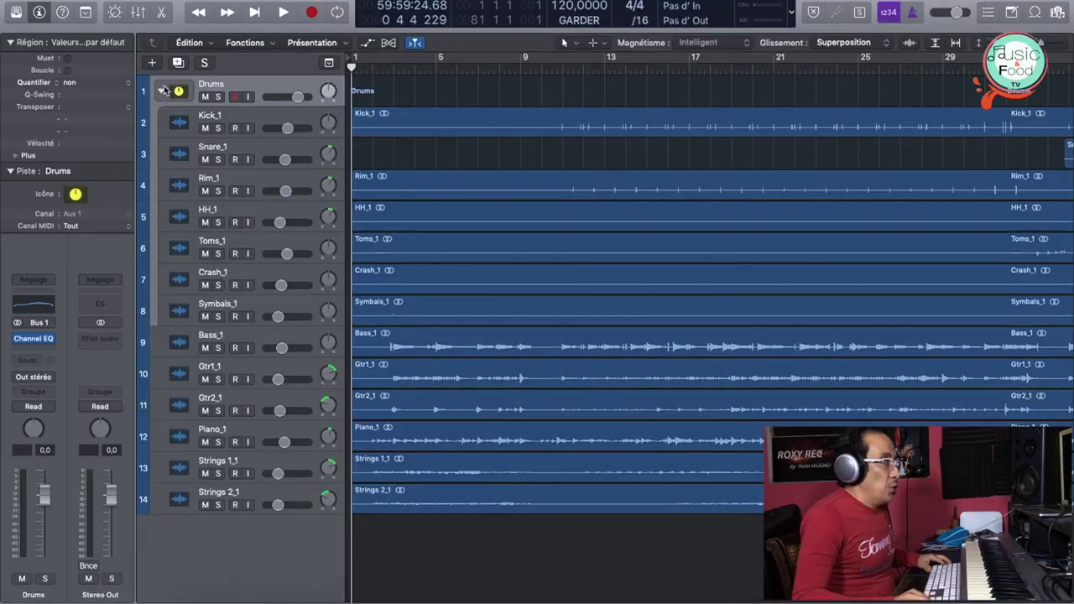
click(163, 90)
key(super+2)
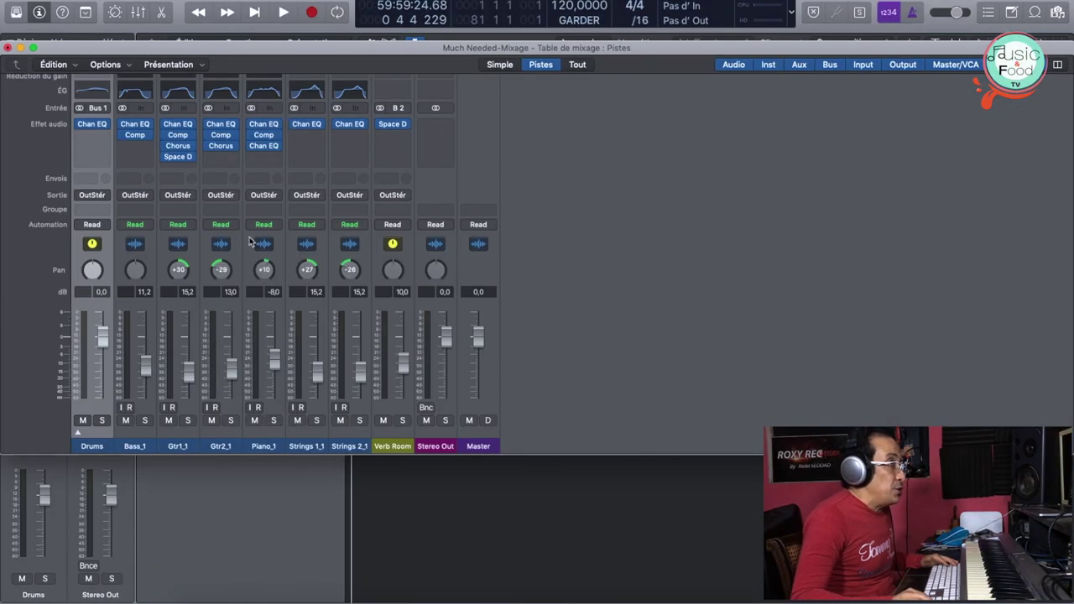
Step: Add a Bus 2 send to the Verb Room on Gtr1_1 and Gtr2_1 together and set it to about -19.5 dB
click(189, 449)
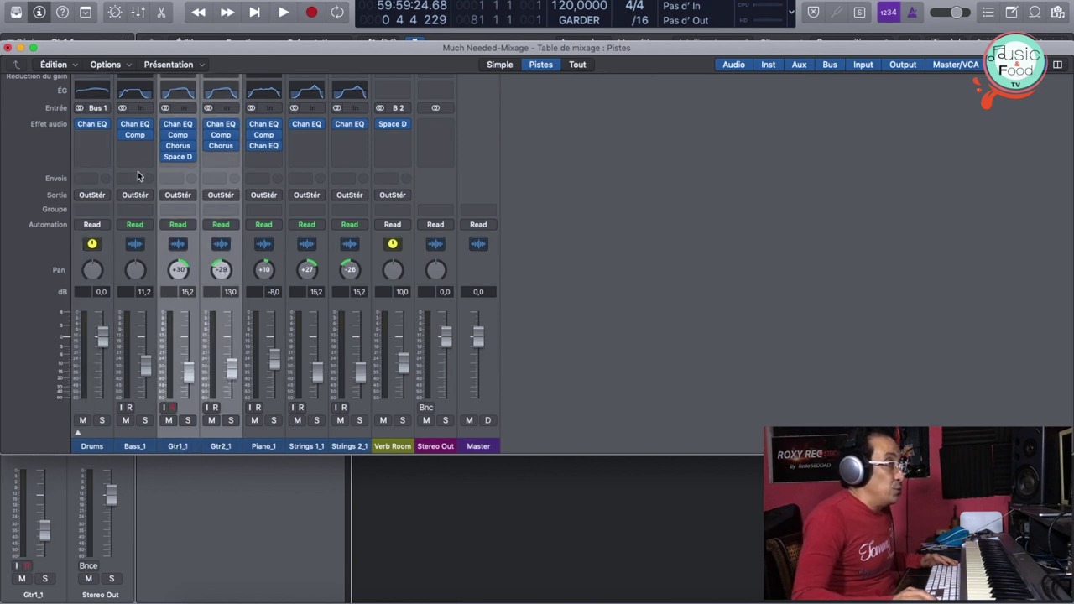
click(179, 183)
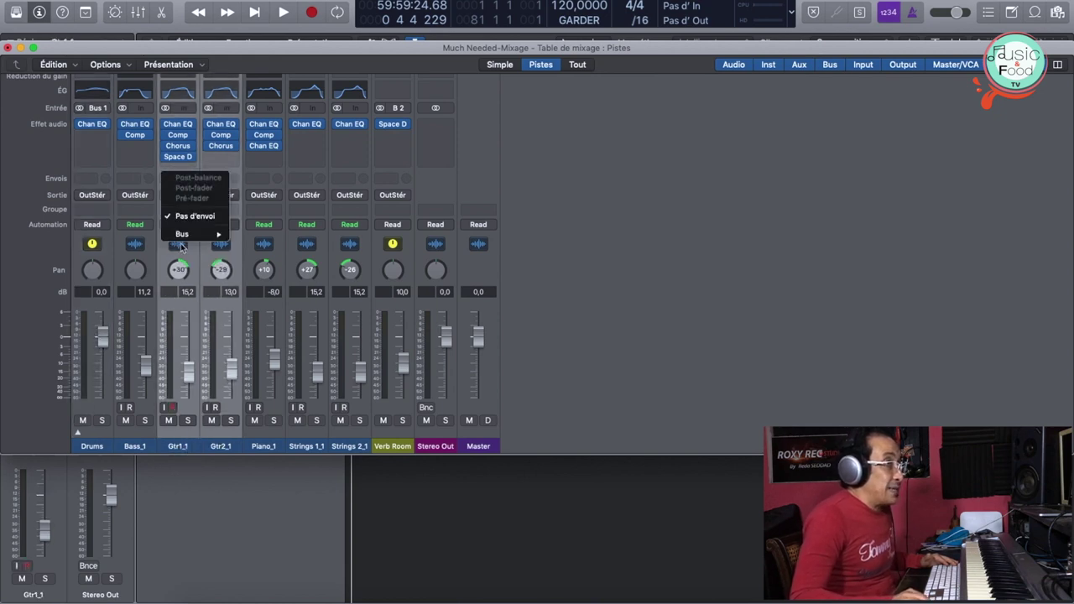
mouse_move(182, 234)
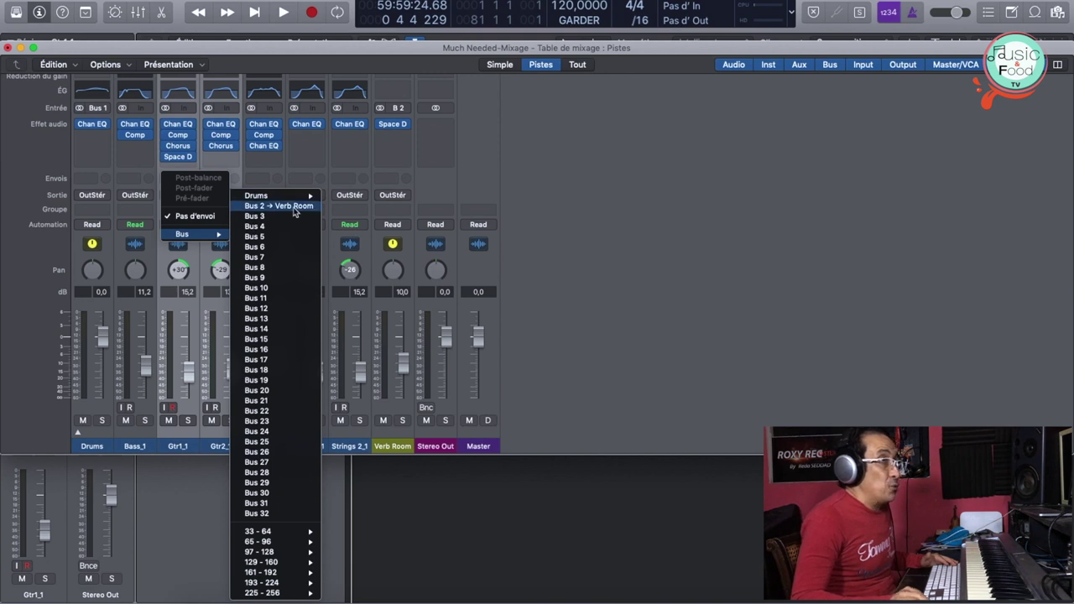
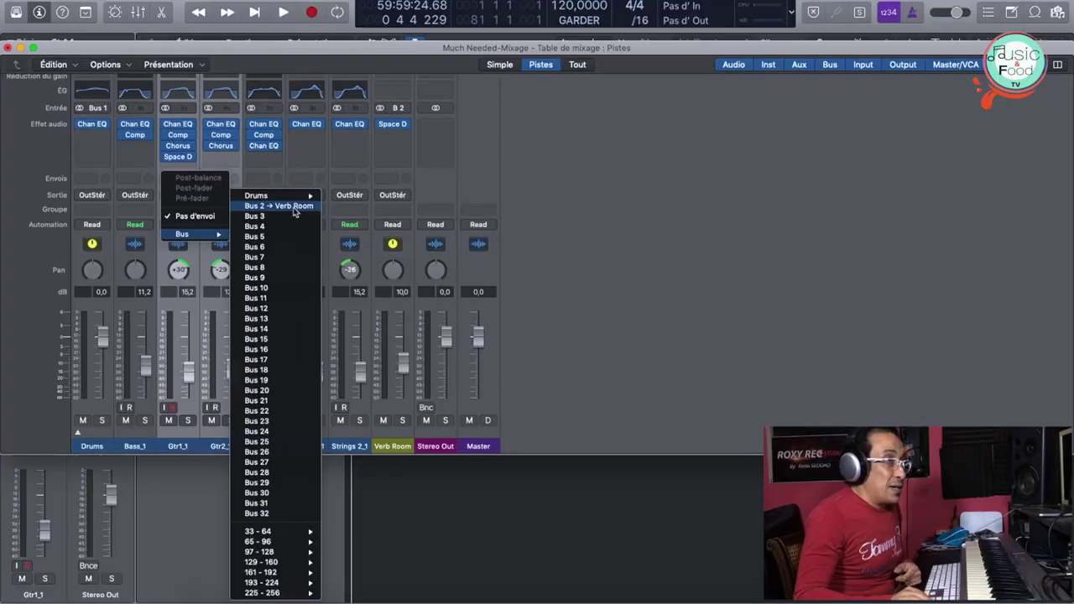
click(294, 212)
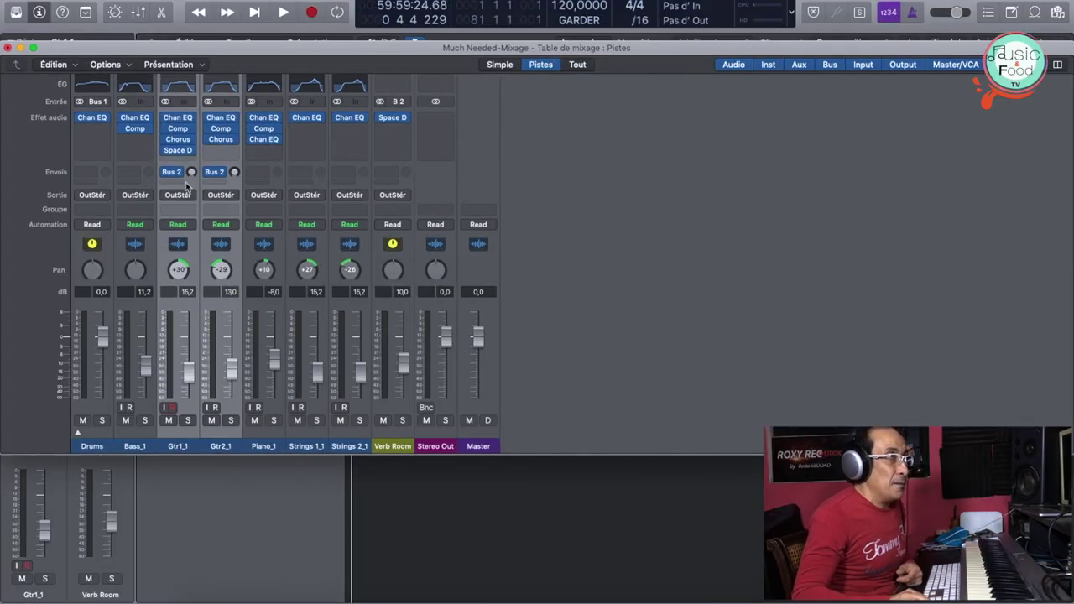
drag(194, 177, 186, 151)
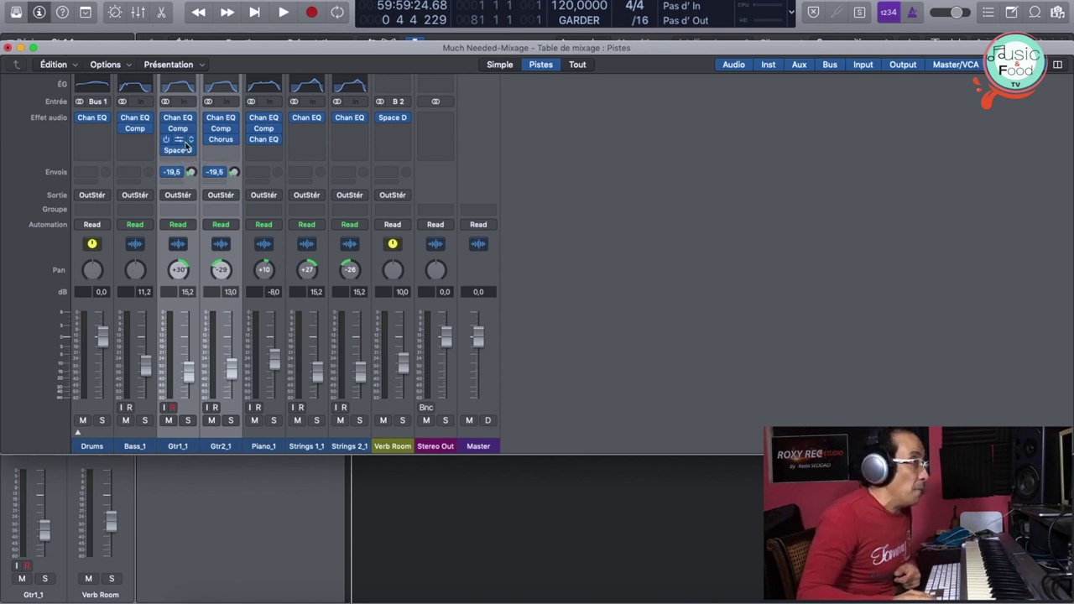
Step: Add a Bus 3 send to Gtr1_1 and Gtr2_1 together and rename its new aux channel GTR Verb
click(171, 186)
mouse_move(184, 243)
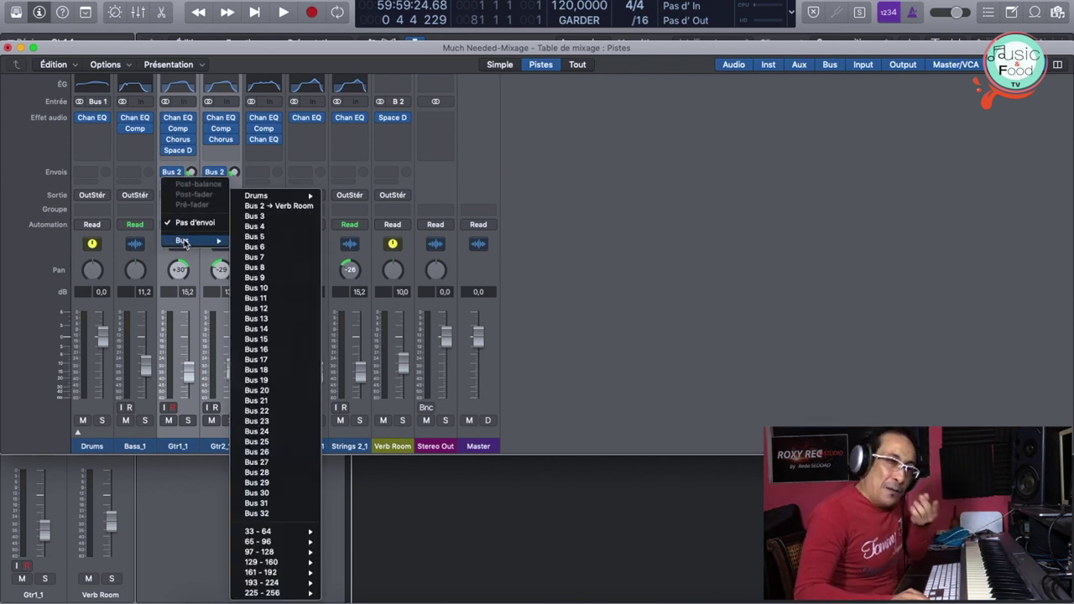
click(267, 217)
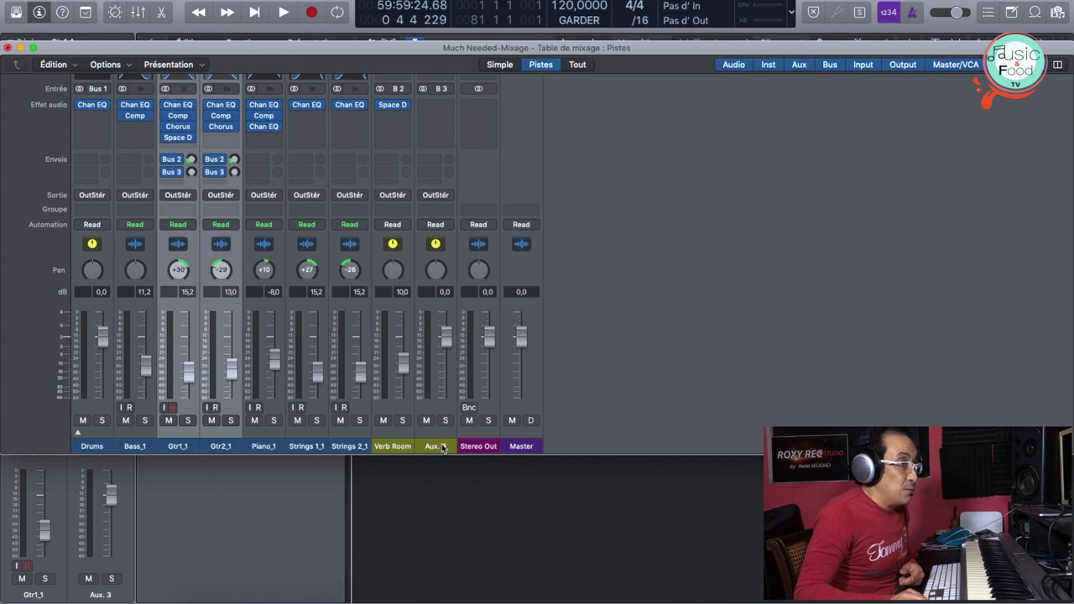
double_click(436, 446)
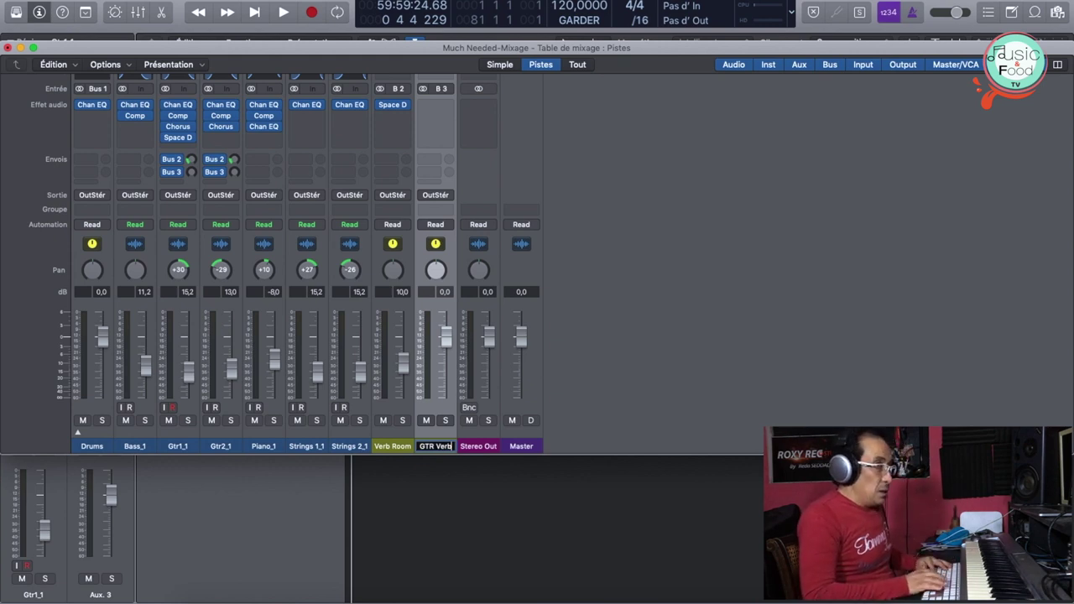
Step: Insert a stereo Space Designer on GTR Verb, load the small-space plate preset 1.3s Nice Small Plate, and close the plug-in
click(449, 106)
mouse_move(450, 132)
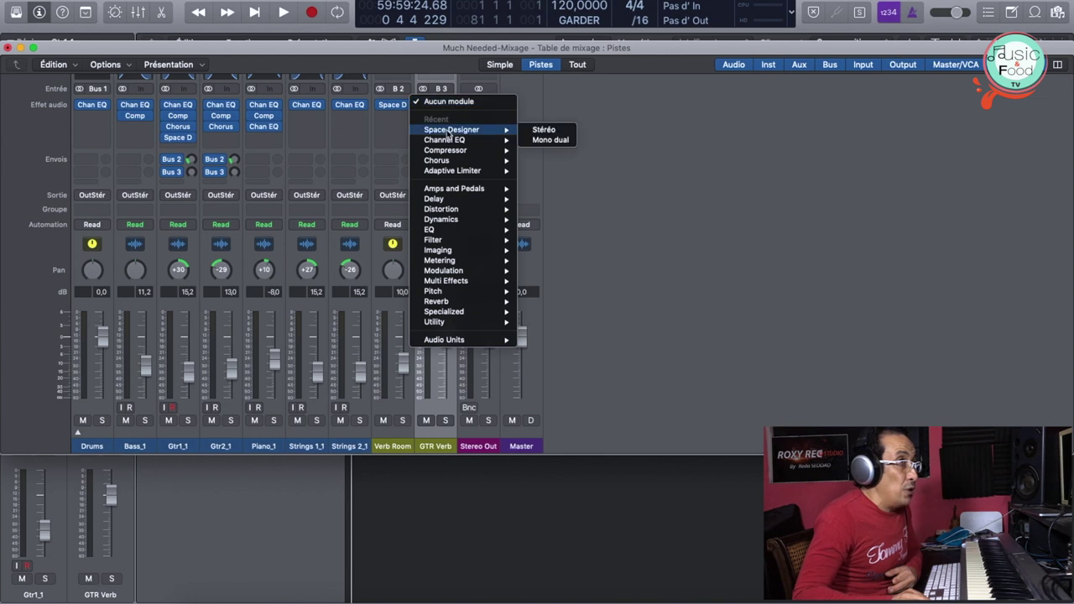
click(537, 129)
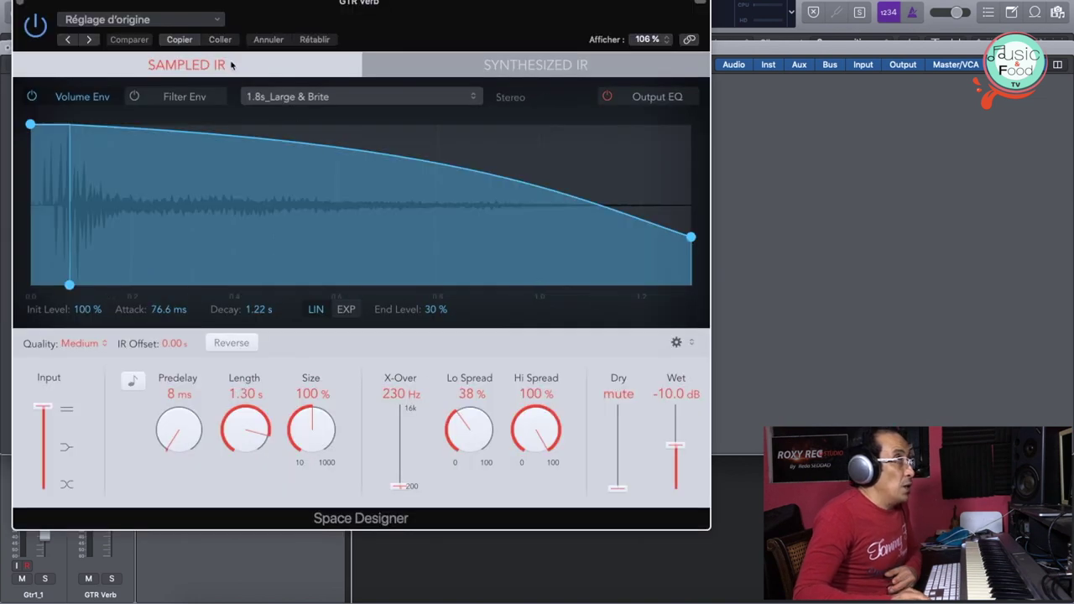
click(216, 20)
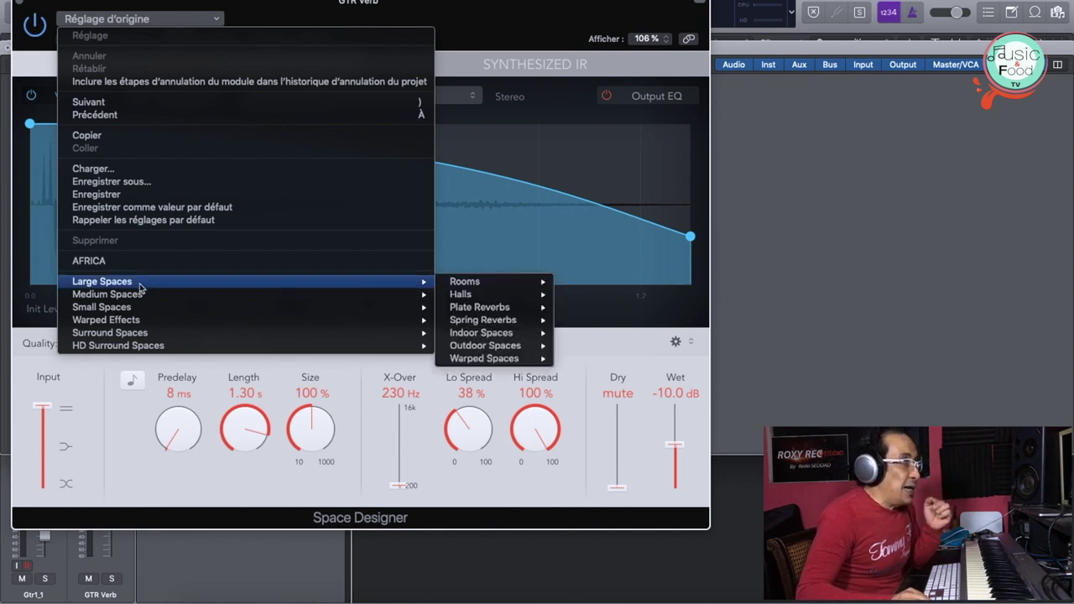
mouse_move(98, 313)
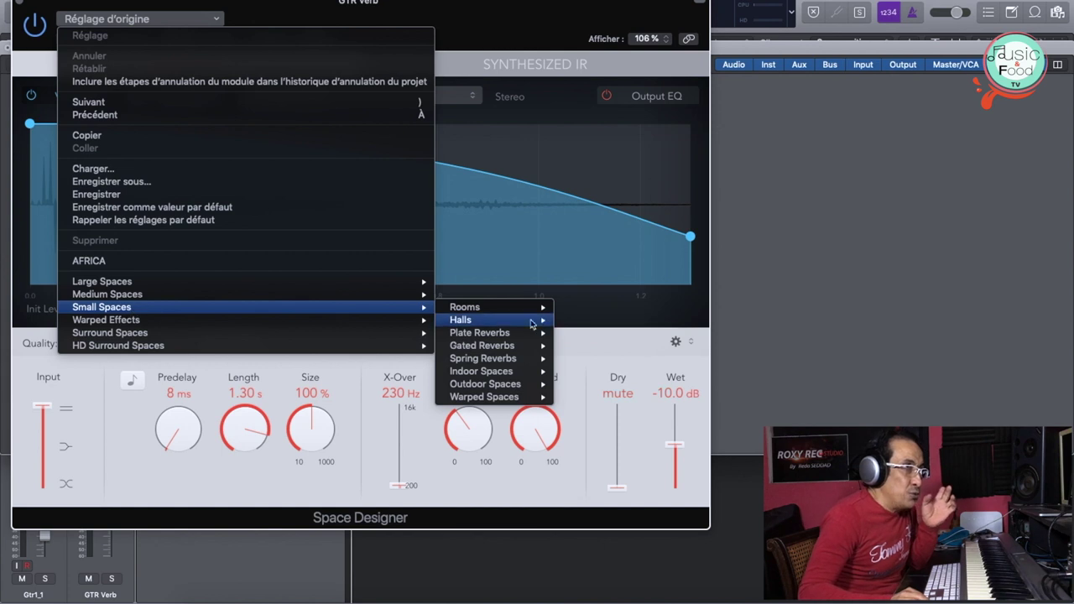
mouse_move(516, 324)
mouse_move(472, 334)
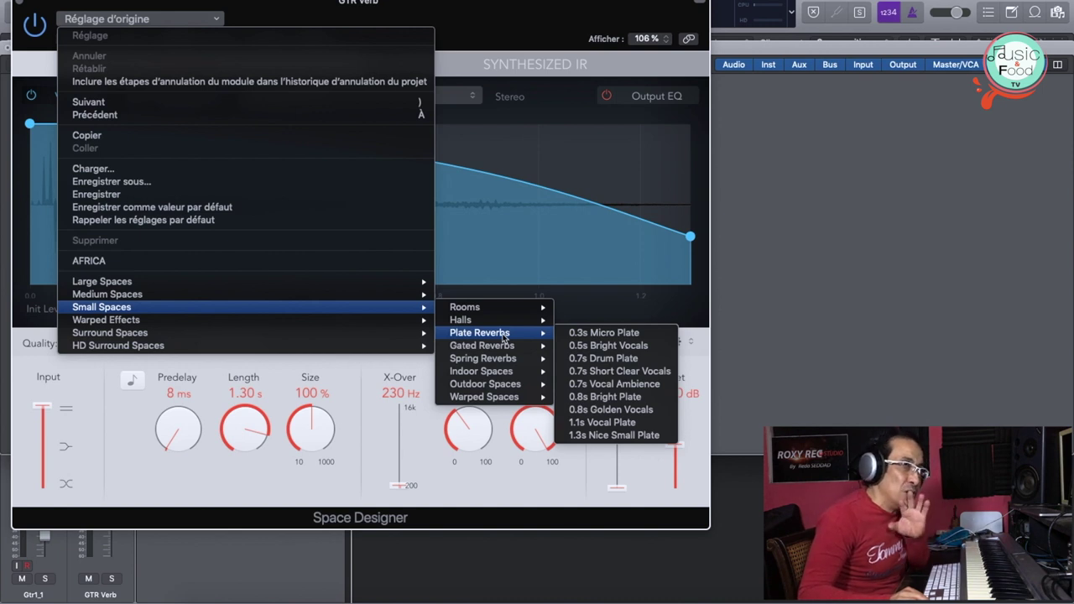
click(618, 435)
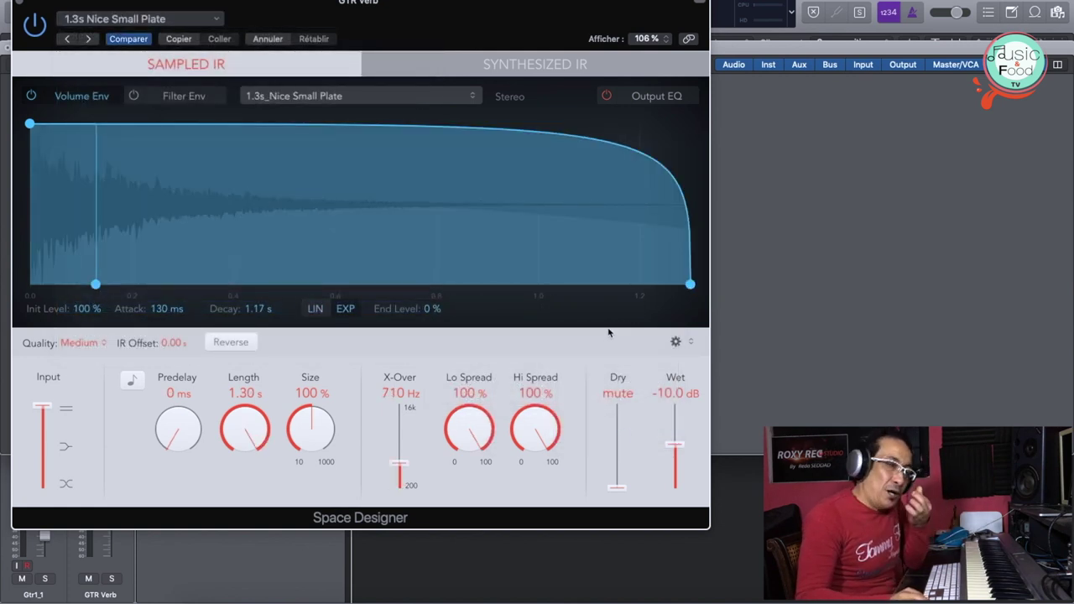
click(20, 5)
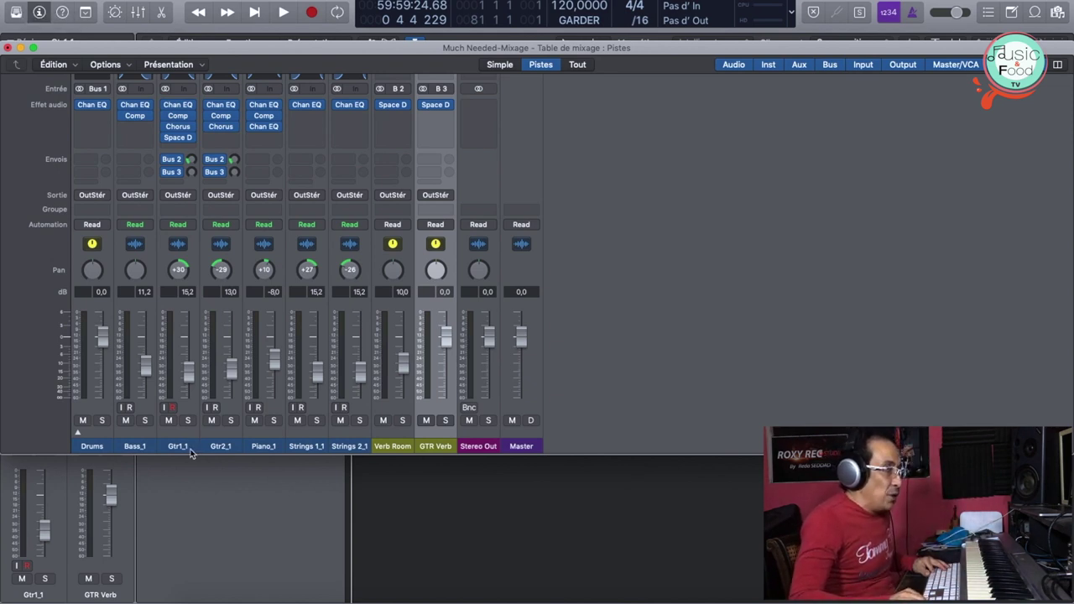
Step: Set the Bus 3 sends on Gtr1_1 and Gtr2_1 together to 0.0 dB and solo both guitars
drag(189, 451, 217, 449)
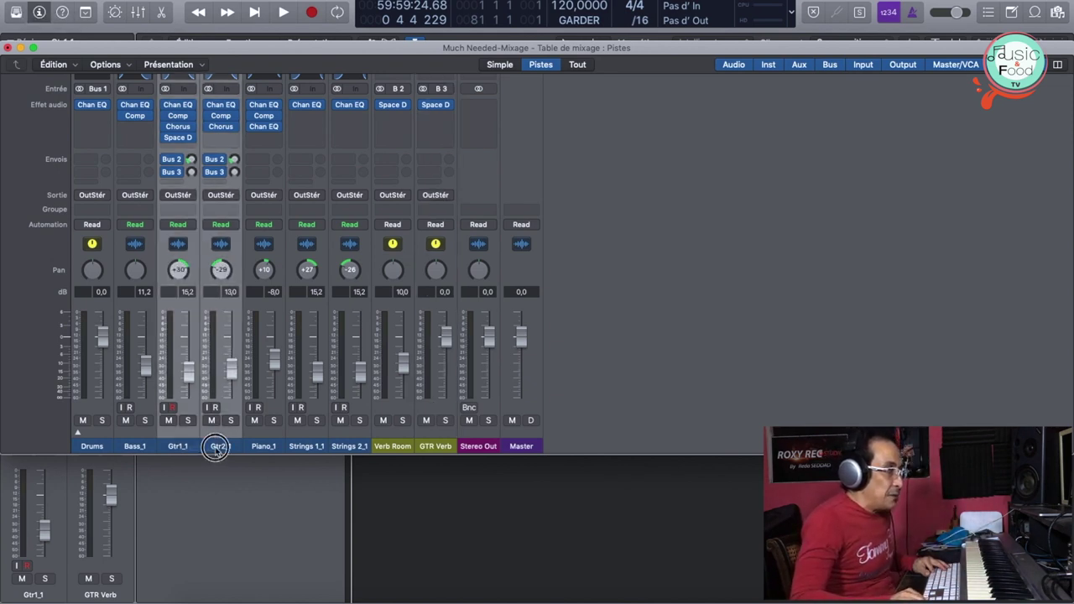
alt+click(191, 172)
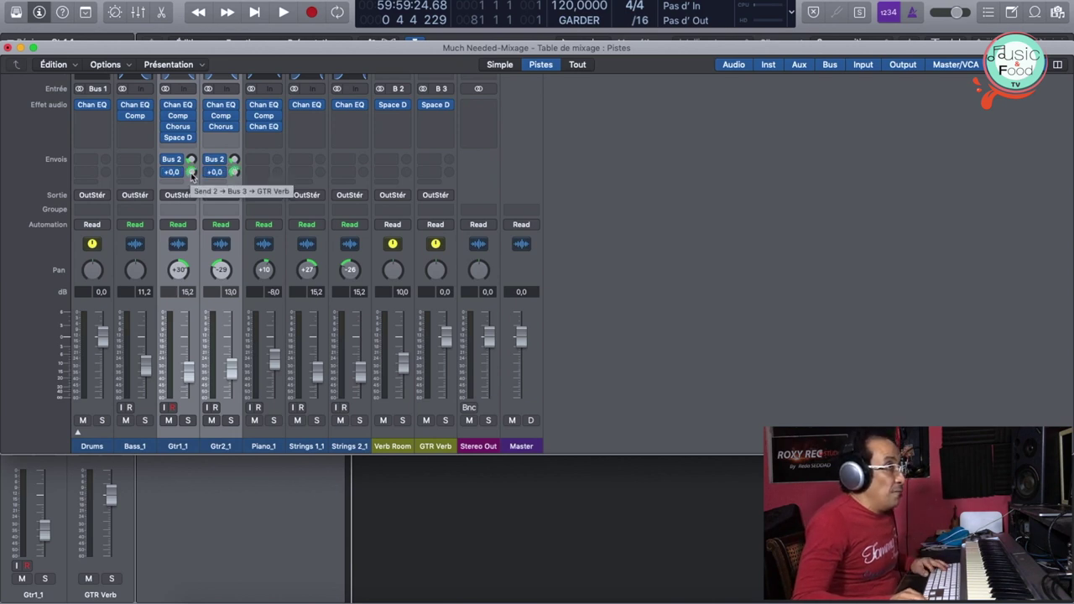
click(231, 421)
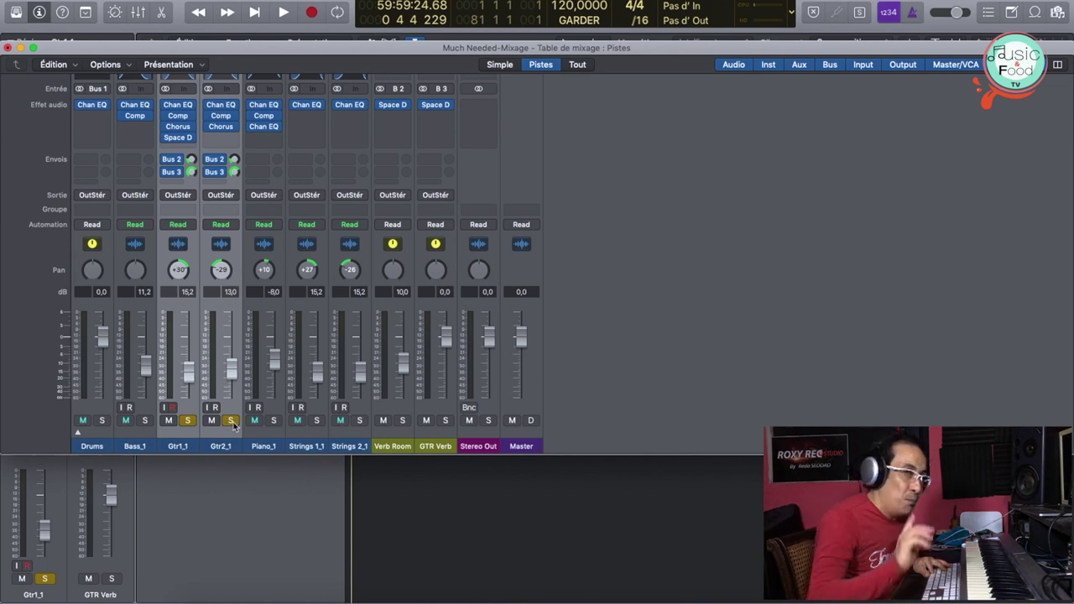
Step: Set the GTR Verb fader to -17.0 dB while listening to the soloed guitars, then stop playback
key(space)
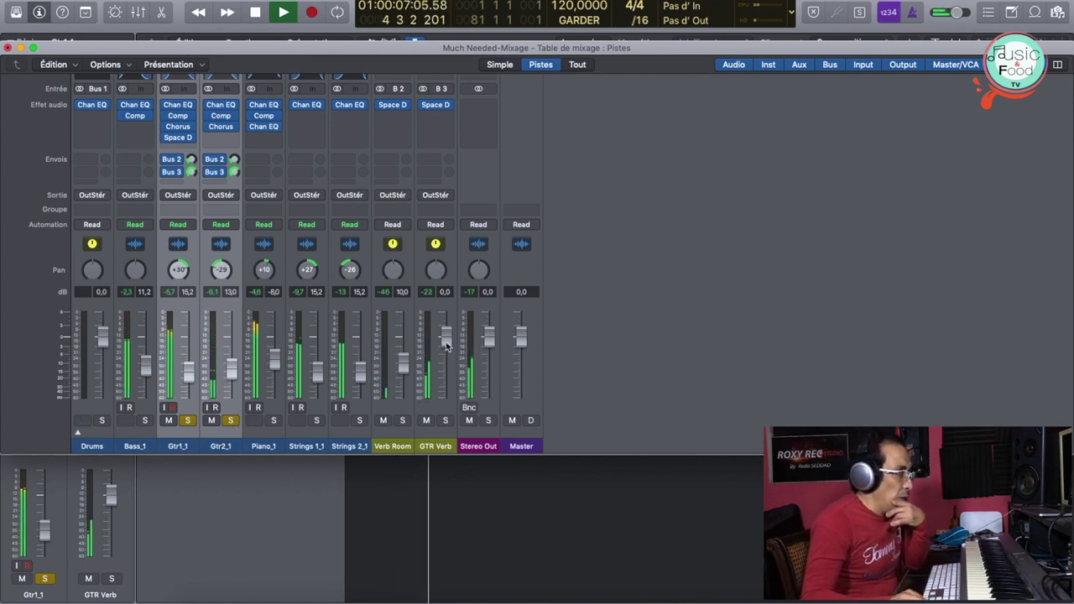
key(space)
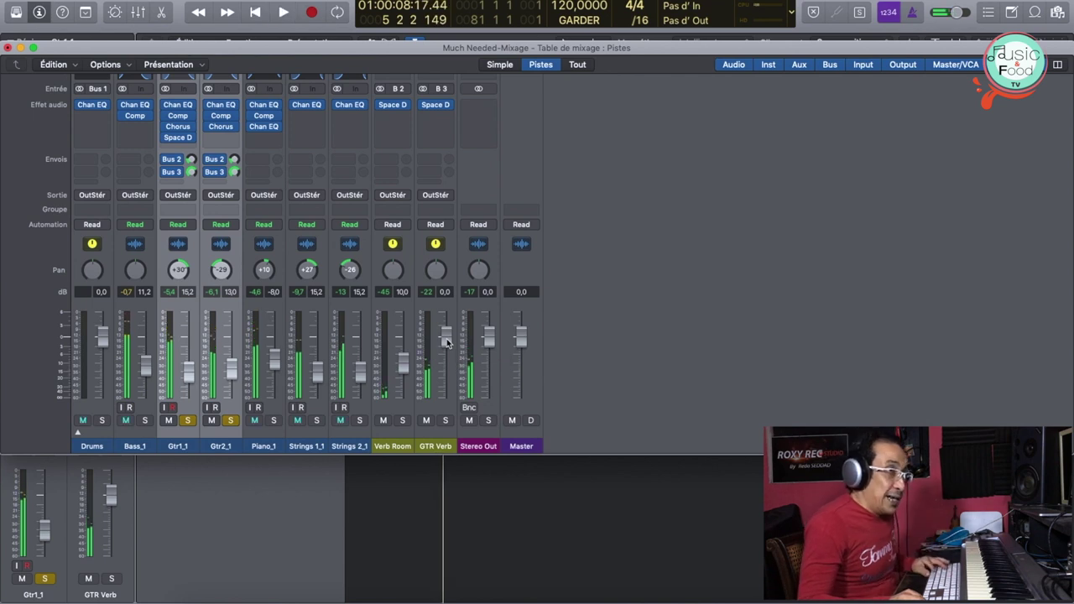
key(space)
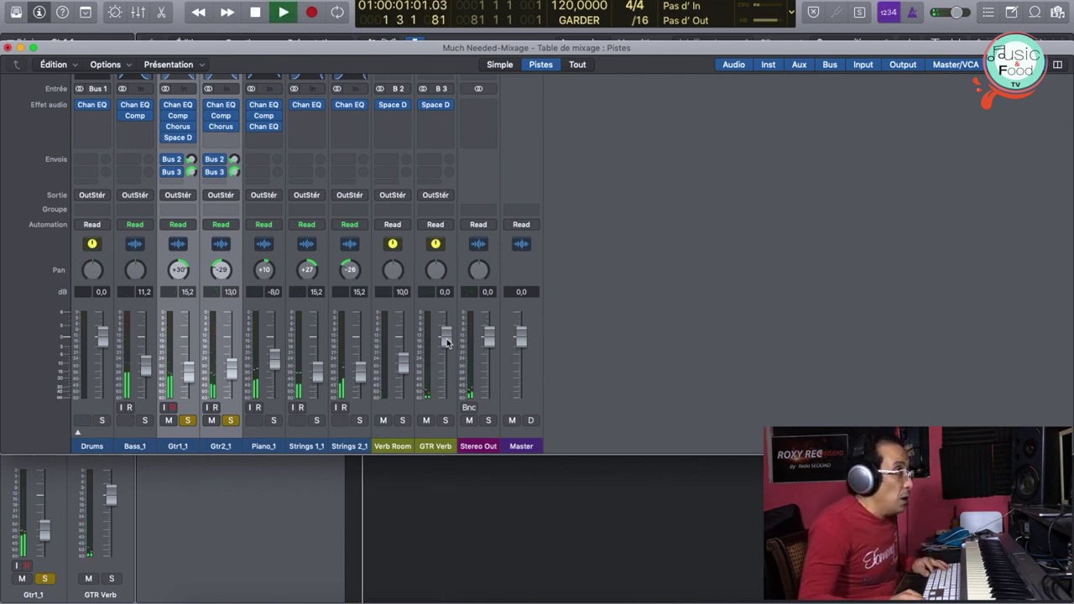
drag(446, 341, 448, 359)
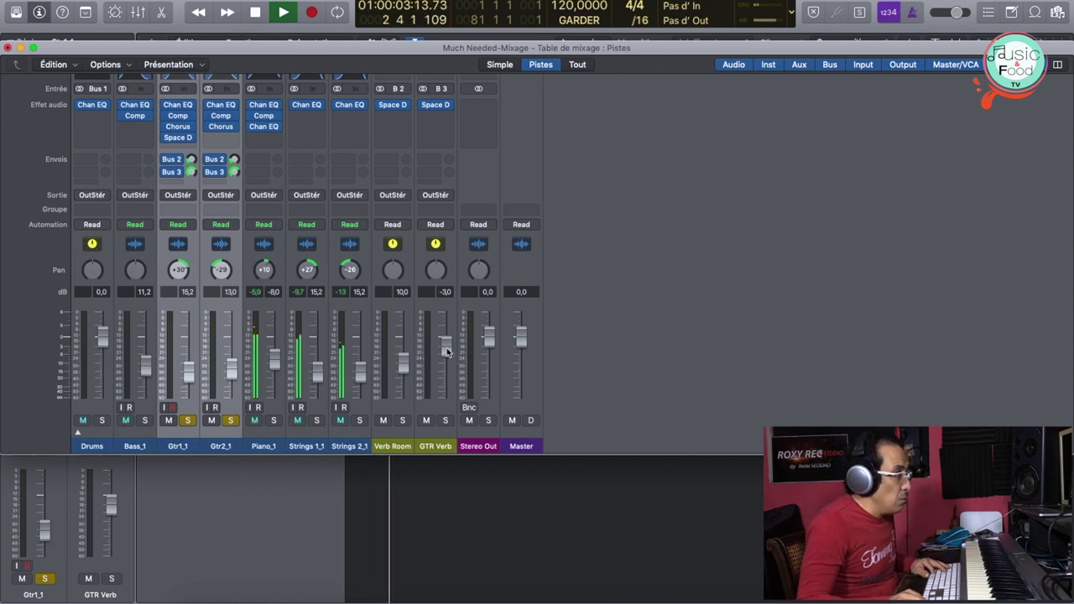
drag(446, 353, 456, 447)
drag(449, 401, 448, 356)
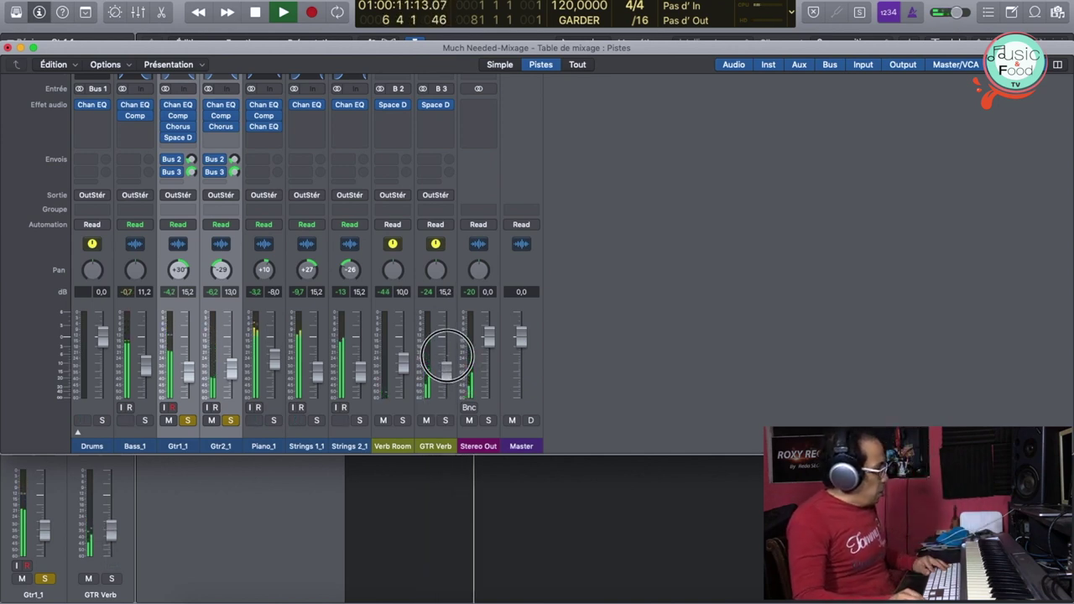
drag(446, 376, 449, 382)
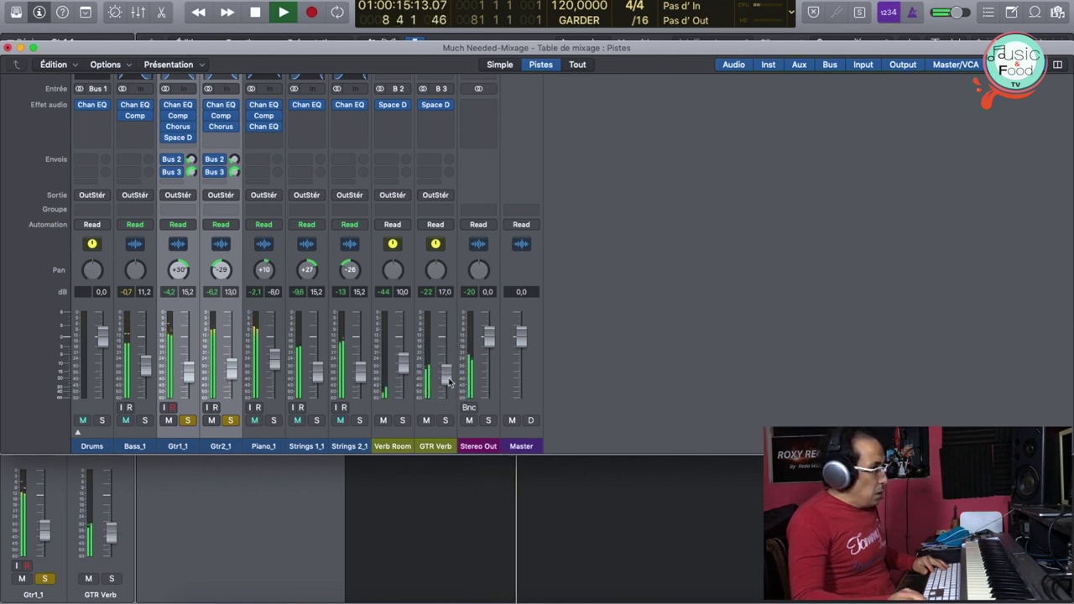
key(space)
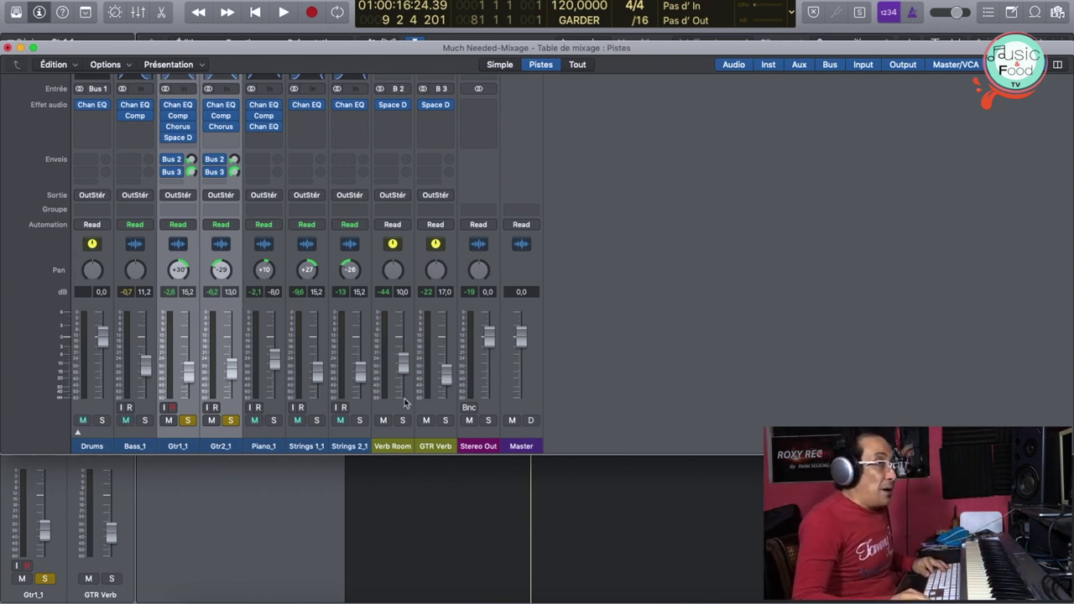
Step: Solo Piano_1 along with the guitars and add a Bus 2 send from it to the Verb Room
click(265, 449)
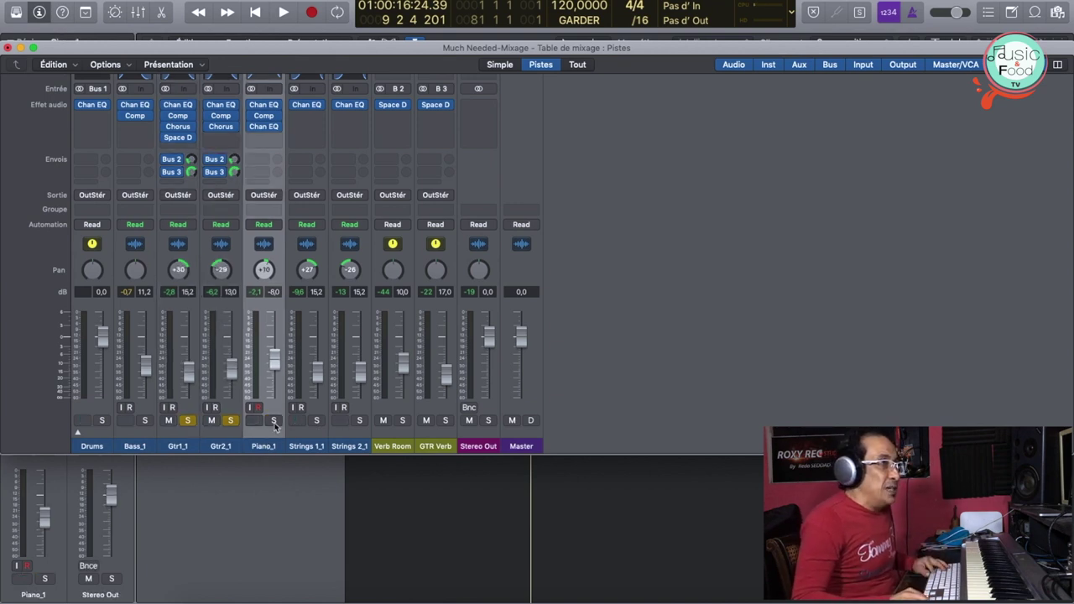
click(265, 162)
mouse_move(267, 215)
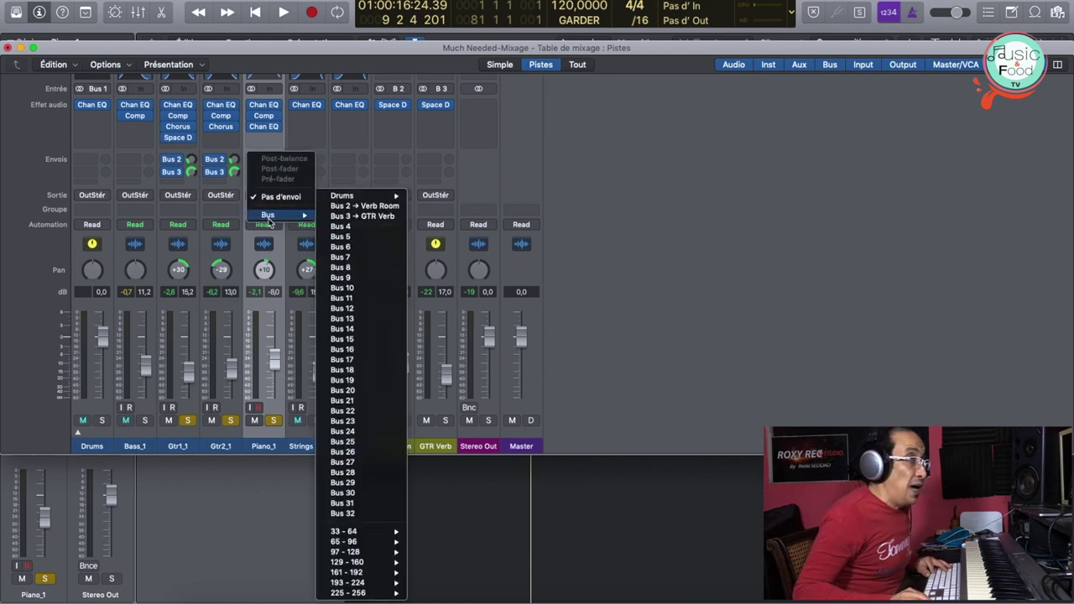
click(373, 206)
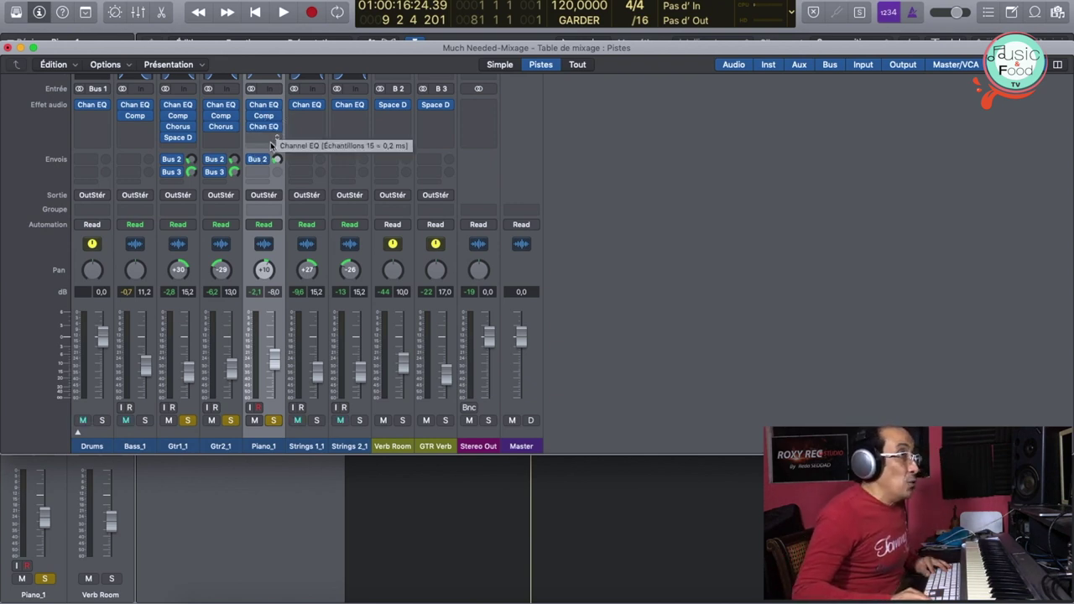
Step: Add a Bus 4 send to Piano_1 and rename its new aux channel Piano Verb
click(261, 162)
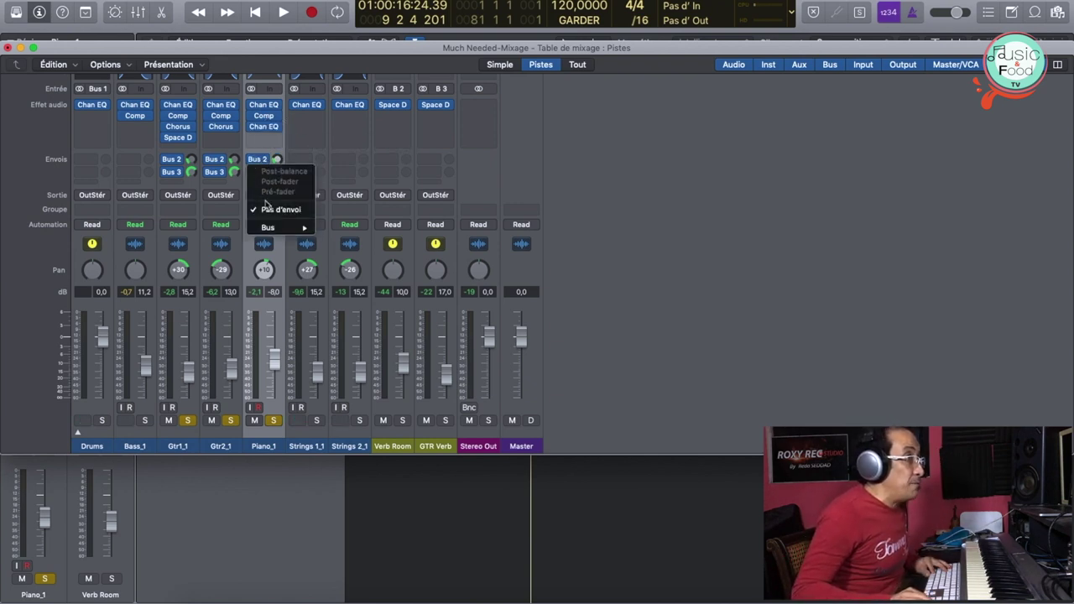
mouse_move(267, 228)
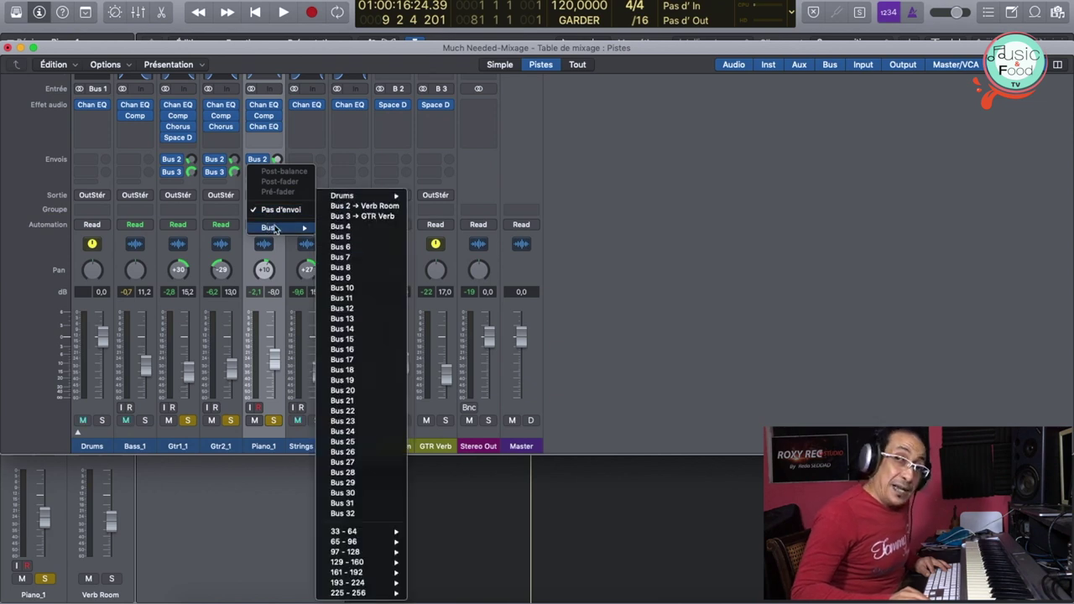
click(341, 227)
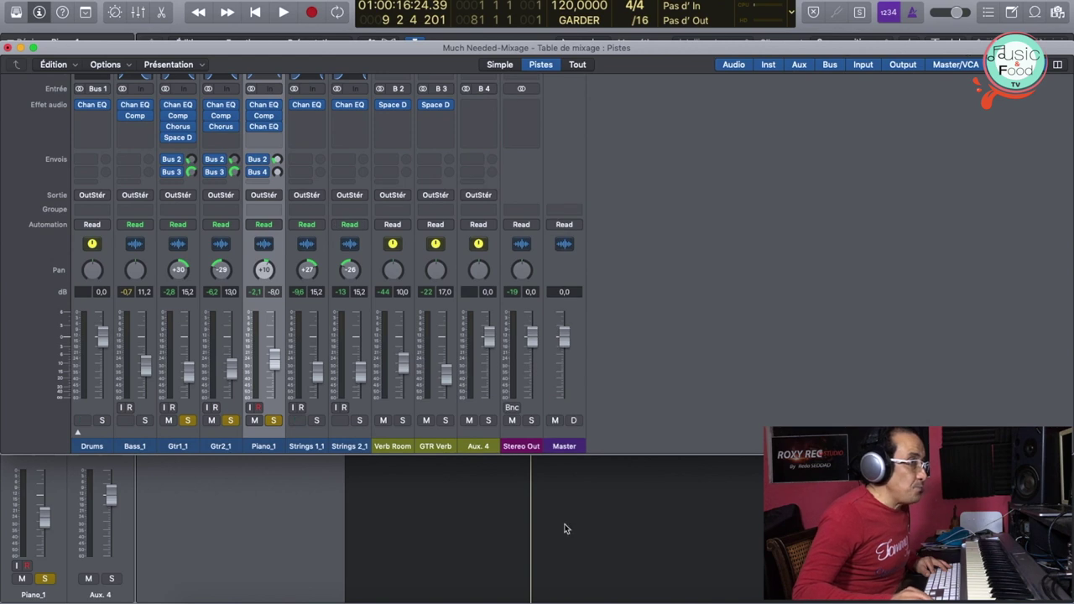
double_click(478, 447)
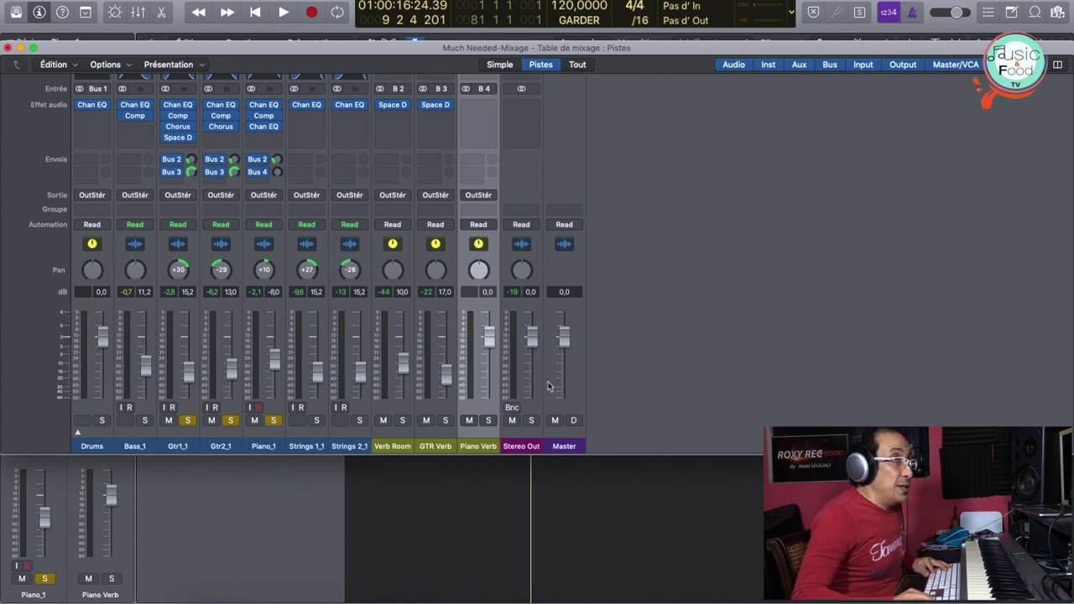
Step: Insert a stereo Space Designer on Piano Verb, load the large hall preset 06.6s Botta Church, and close the plug-in
click(482, 104)
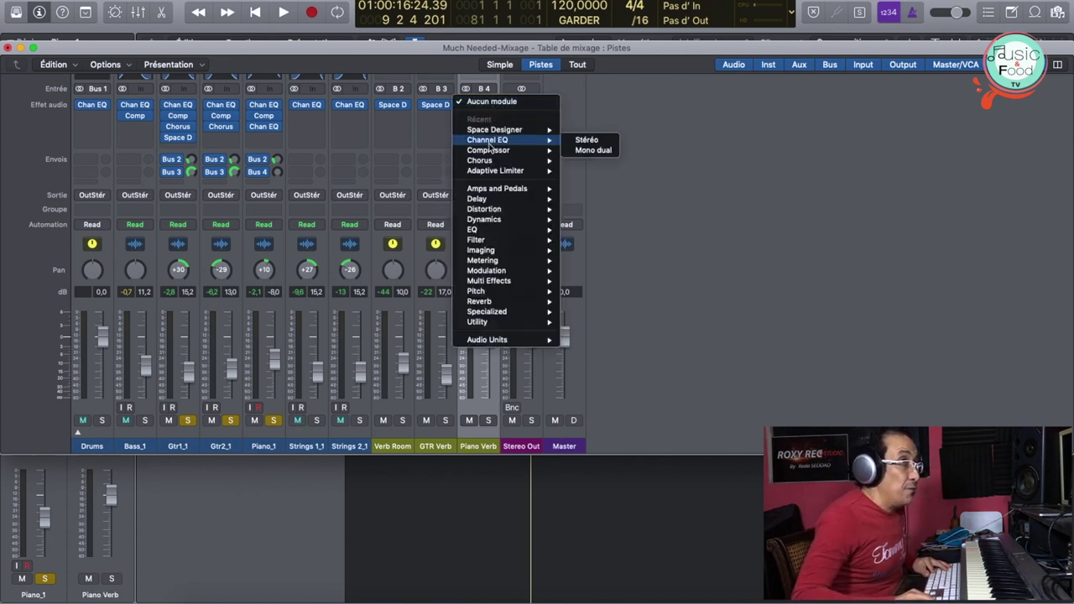
mouse_move(490, 130)
click(607, 132)
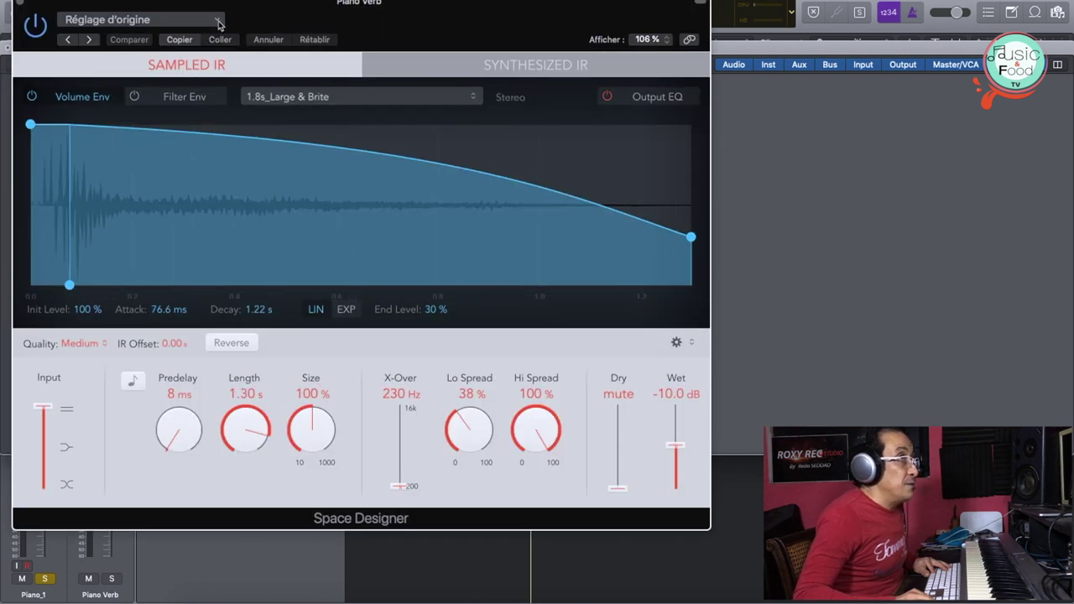
click(218, 23)
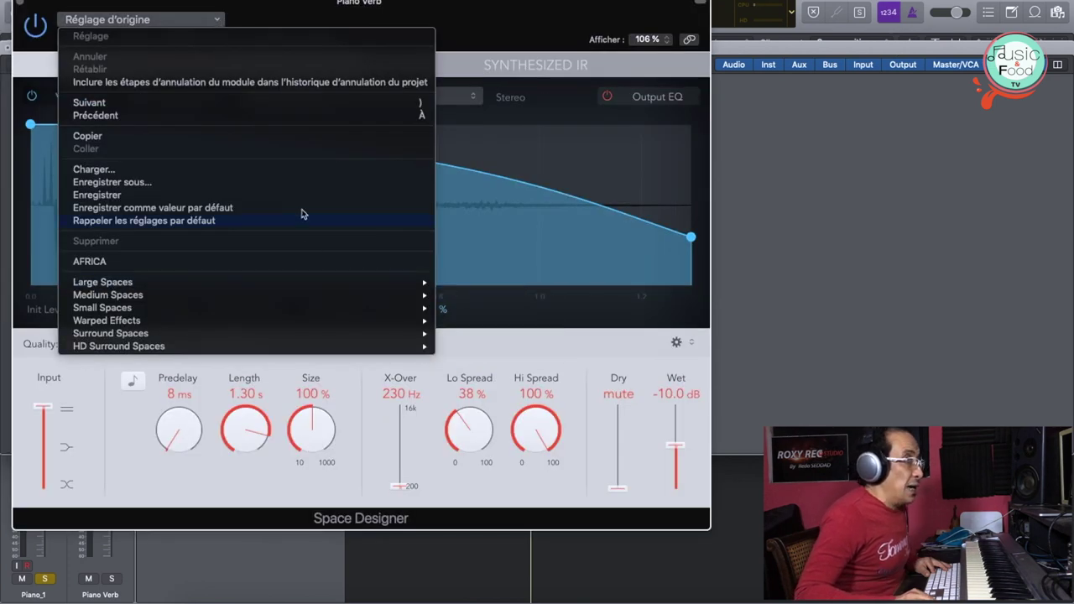
mouse_move(332, 283)
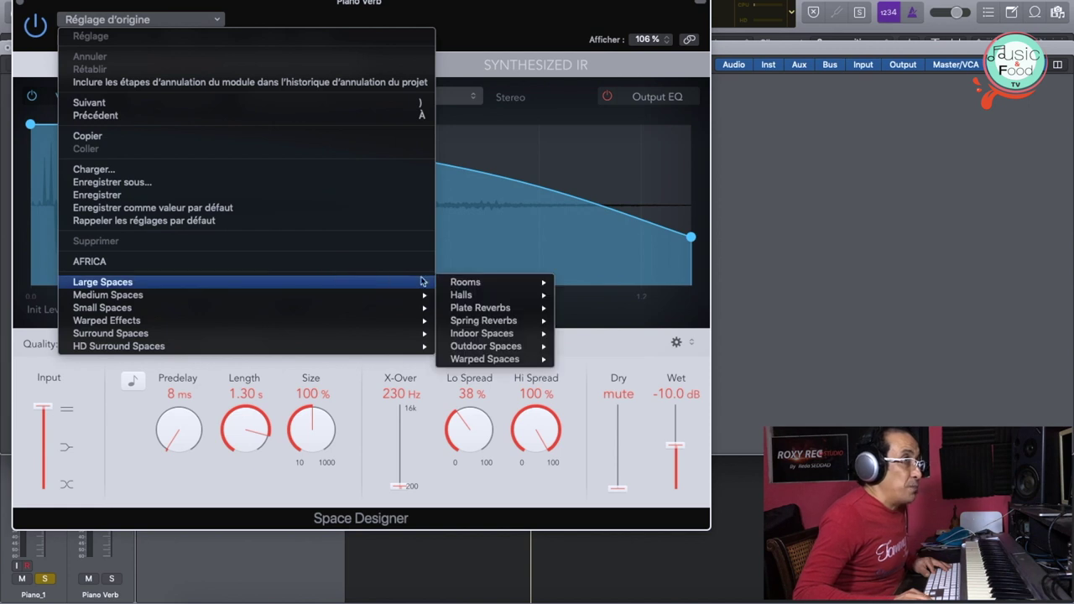
mouse_move(469, 297)
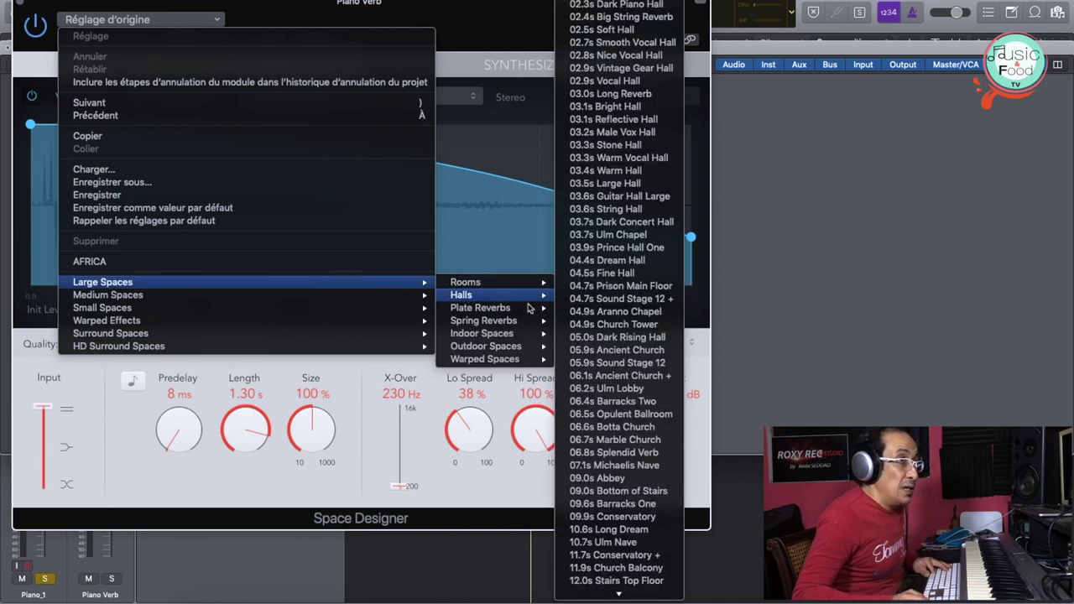
click(610, 427)
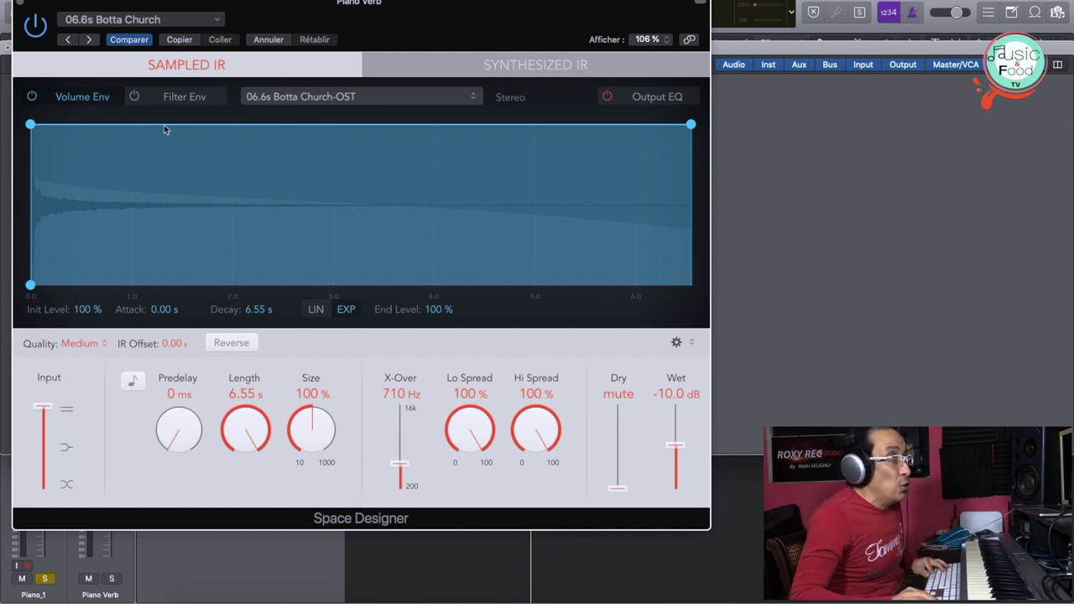
click(21, 4)
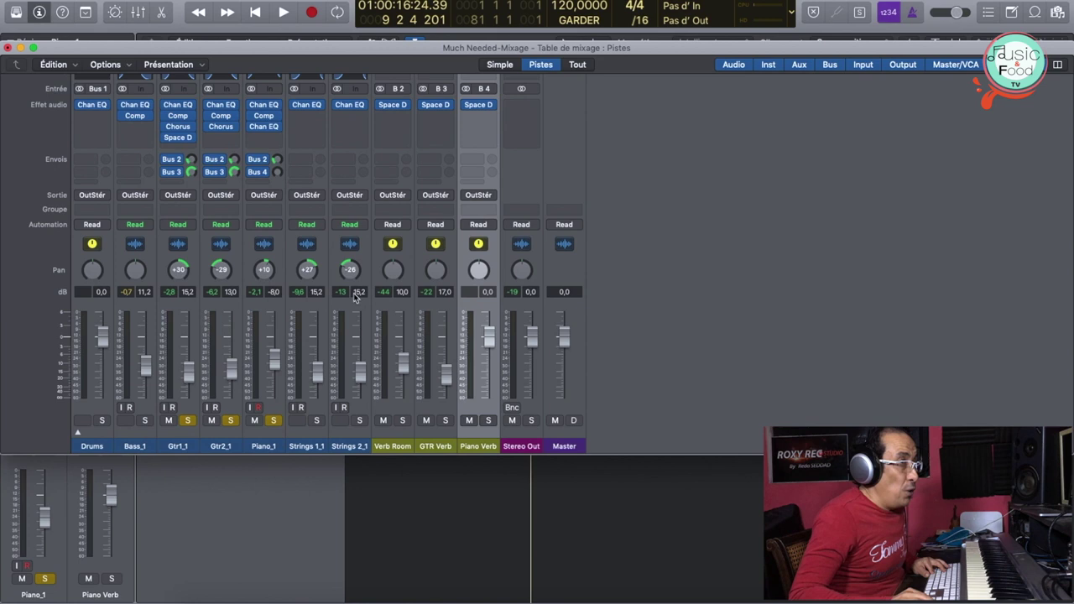
Step: Lower the Piano Verb fader all the way down and set Piano_1's Bus 4 send to 0.0 dB
drag(489, 340, 499, 568)
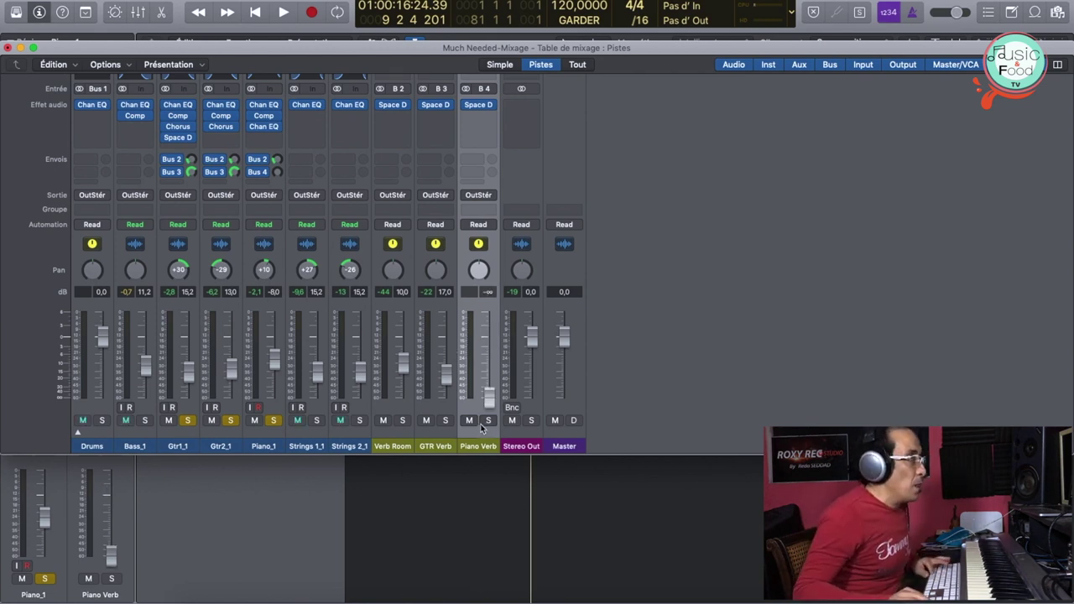
key(space)
key(space)
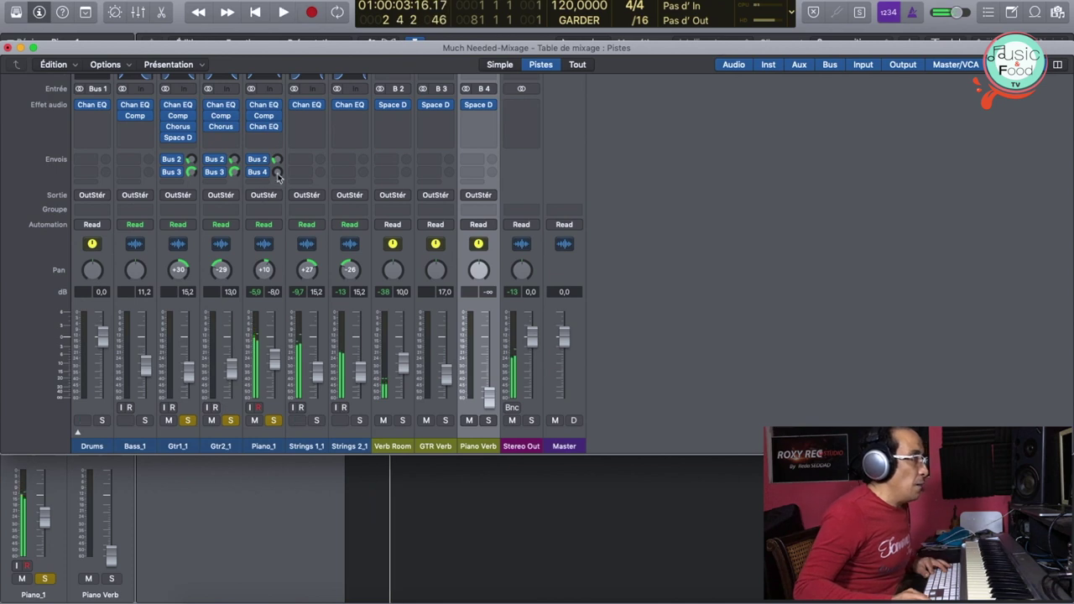
drag(271, 176, 277, 167)
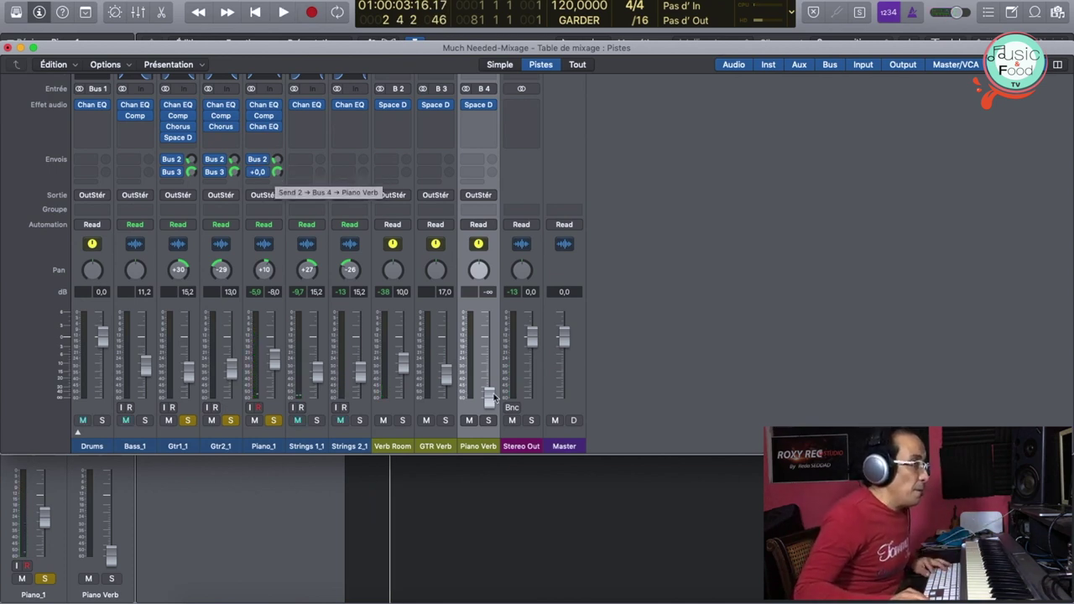
Step: Raise the Piano Verb fader to -2.2 dB during playback and mute Gtr1_1 and Gtr2_1 to hear the piano alone
key(space)
drag(487, 399, 491, 315)
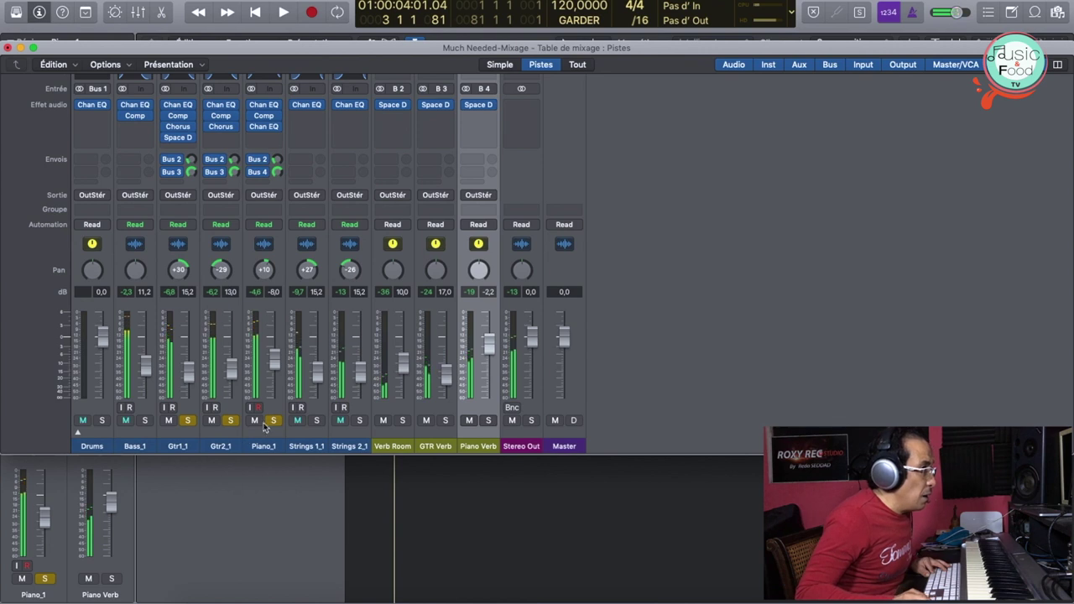
click(171, 420)
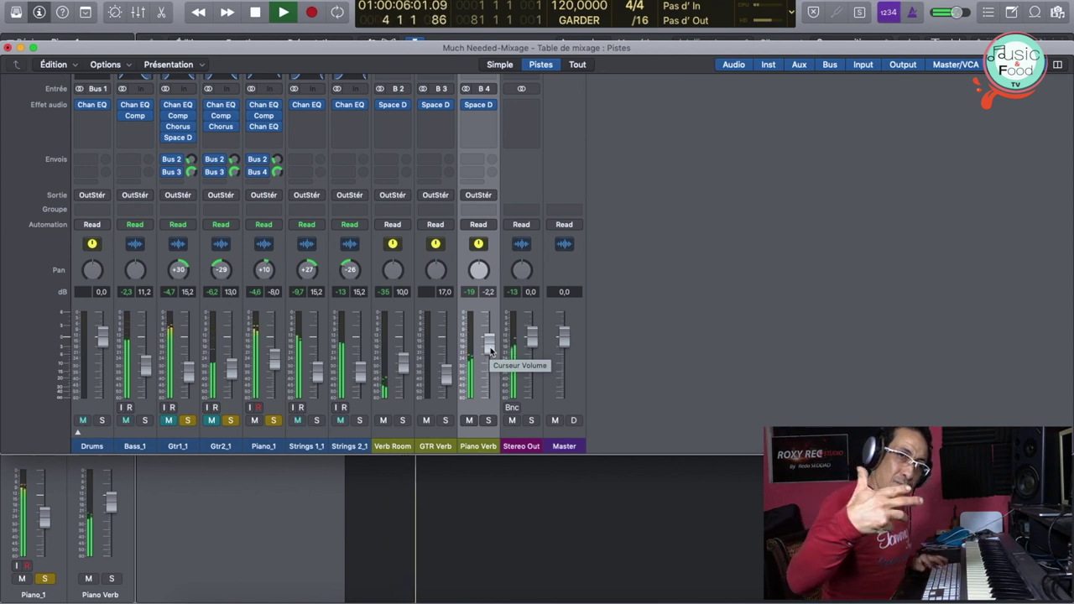
key(space)
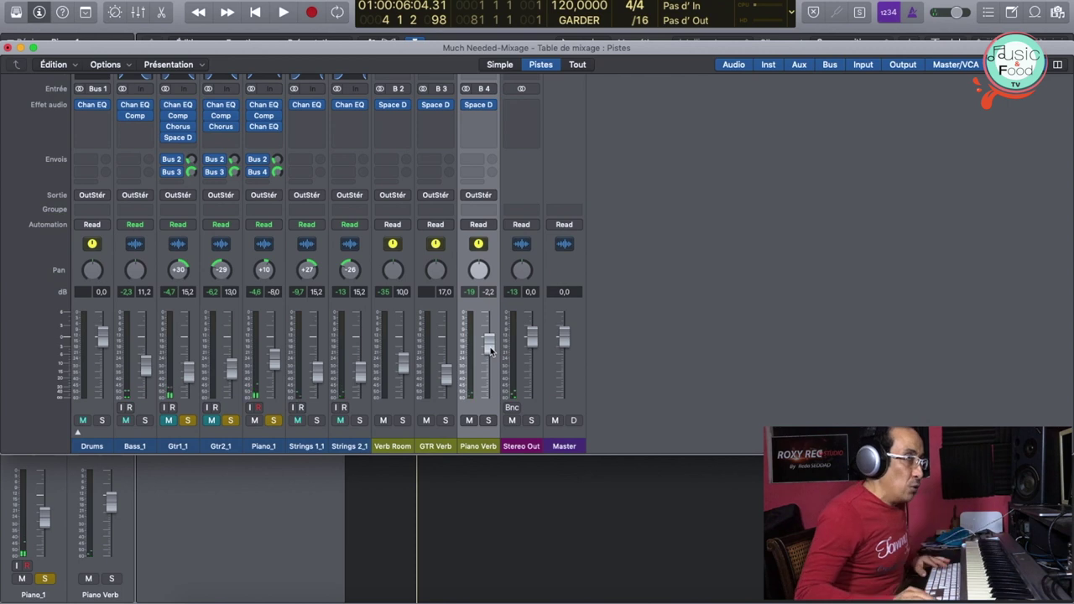
Step: Set the Piano Verb fader to -13.6 dB and play the piano to judge the reverb level
drag(489, 345, 491, 377)
key(space)
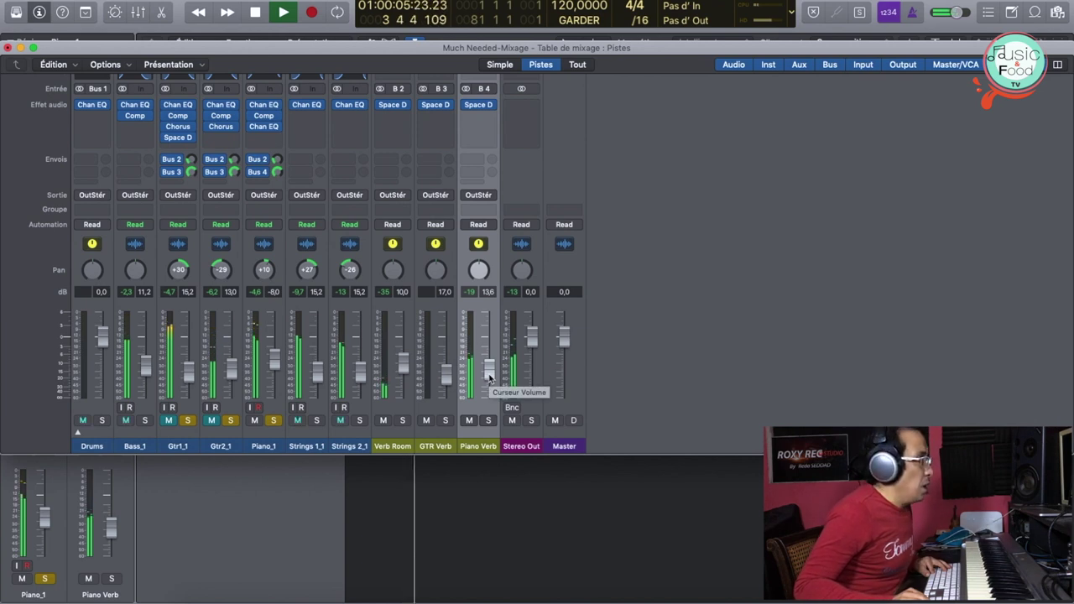
click(489, 374)
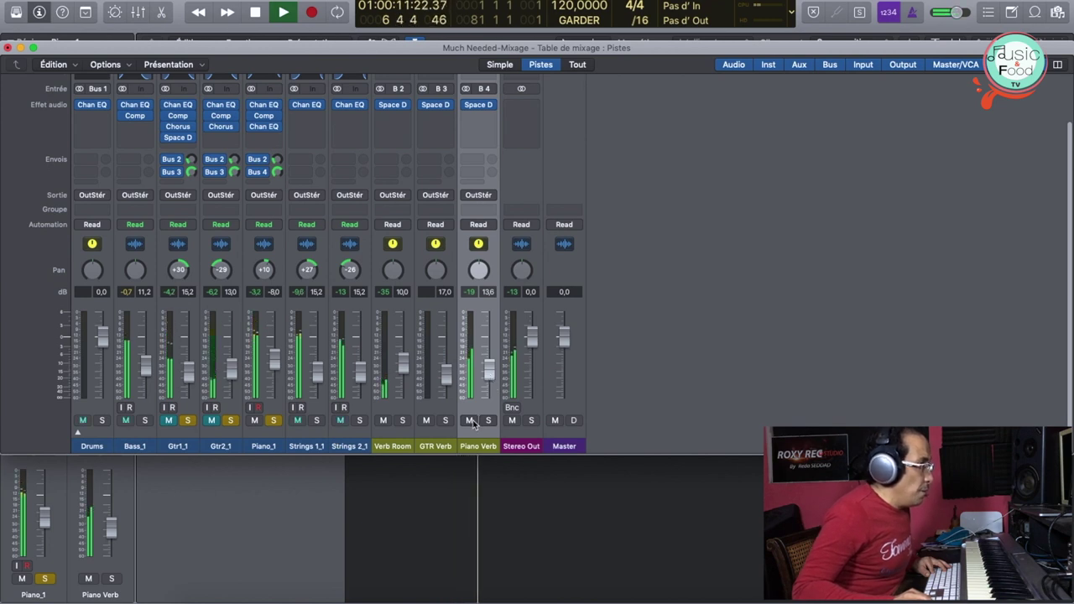
key(space)
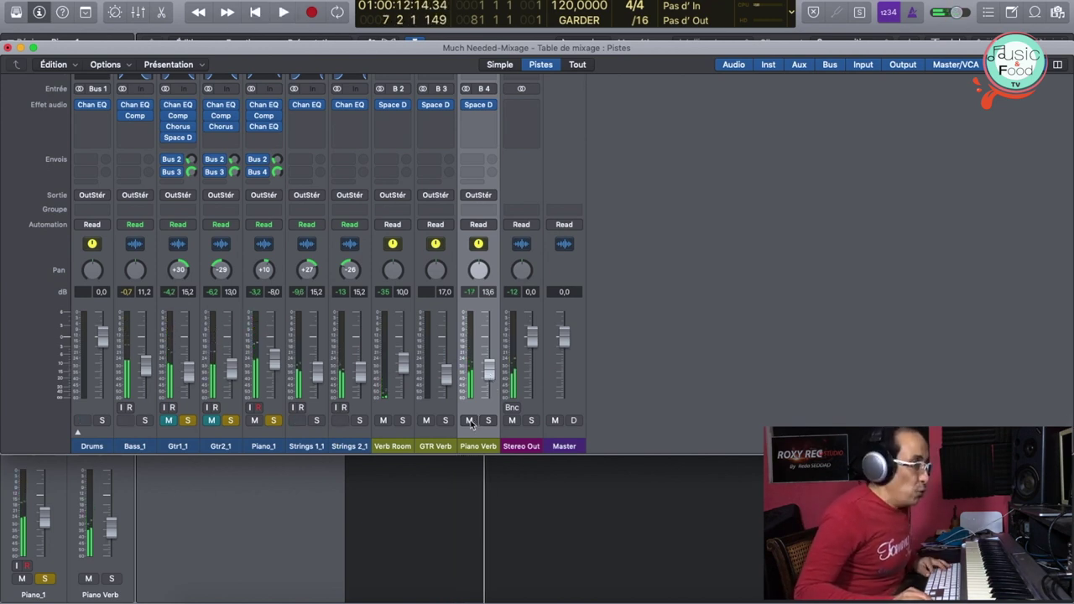
Step: Compare the piano without and with its reverb by muting and unmuting the Piano Verb channel between playbacks
click(469, 420)
key(space)
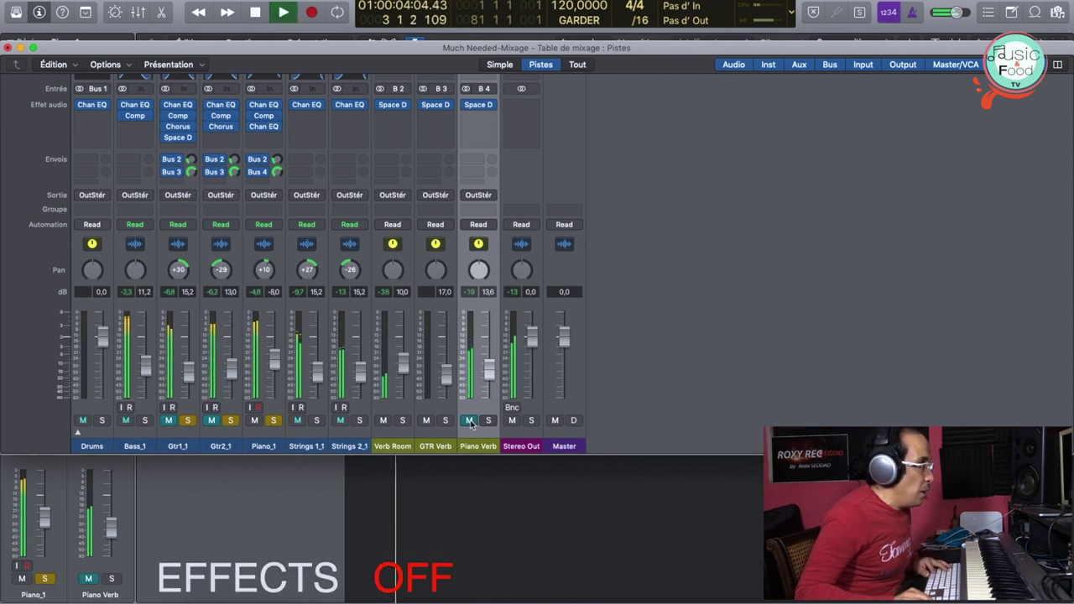
key(space)
click(469, 420)
key(space)
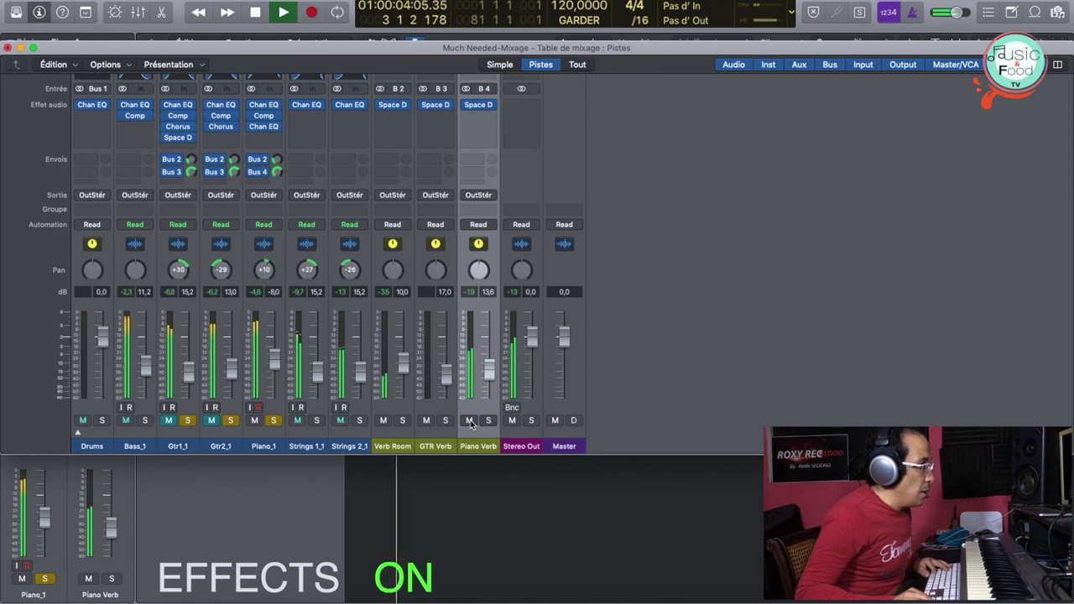
key(space)
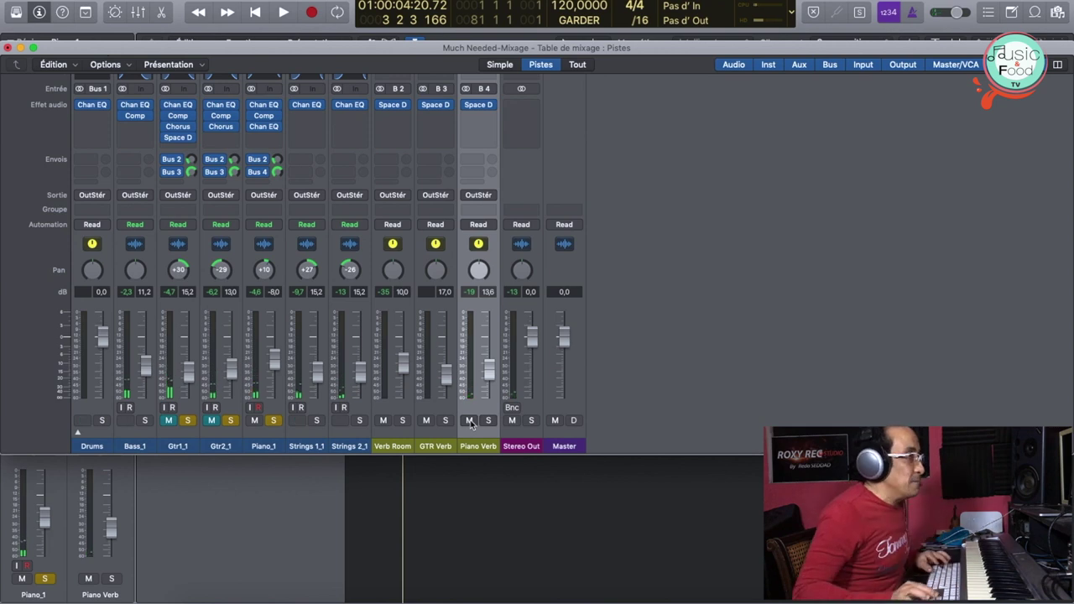
Step: Listen to the piano once more with its reverb on, then turn off Piano_1's solo
key(space)
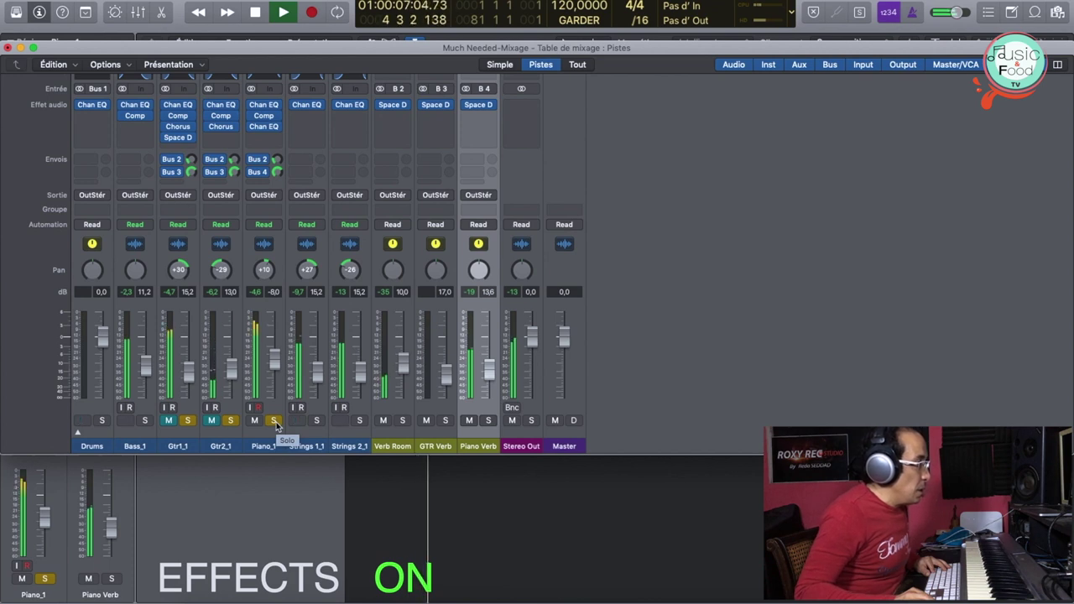
key(space)
click(274, 421)
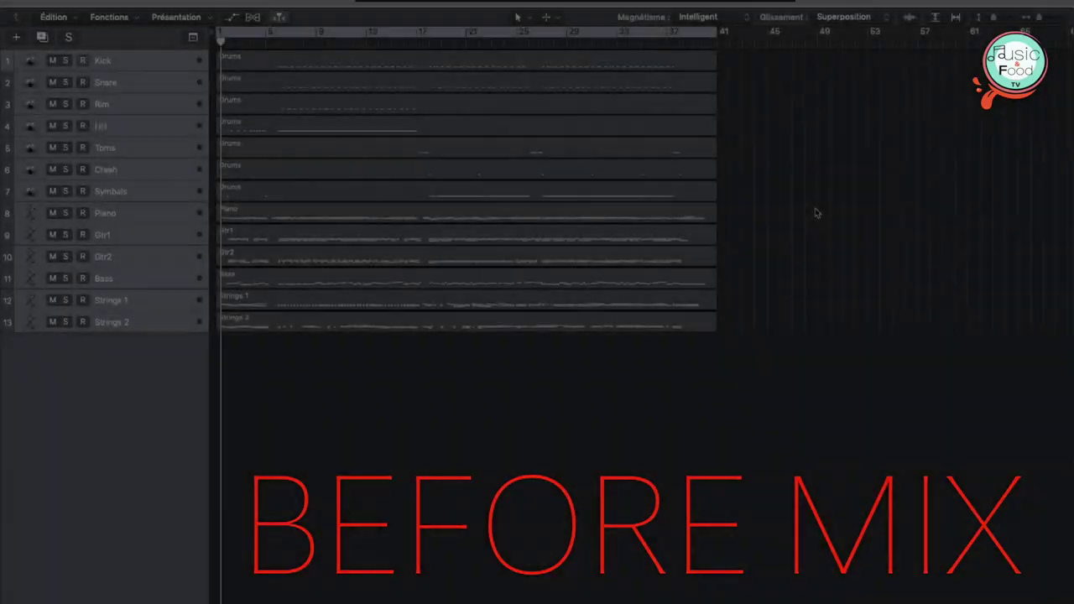
Step: Play the unmixed version of the song from the beginning and view its mixer channels during playback
key(space)
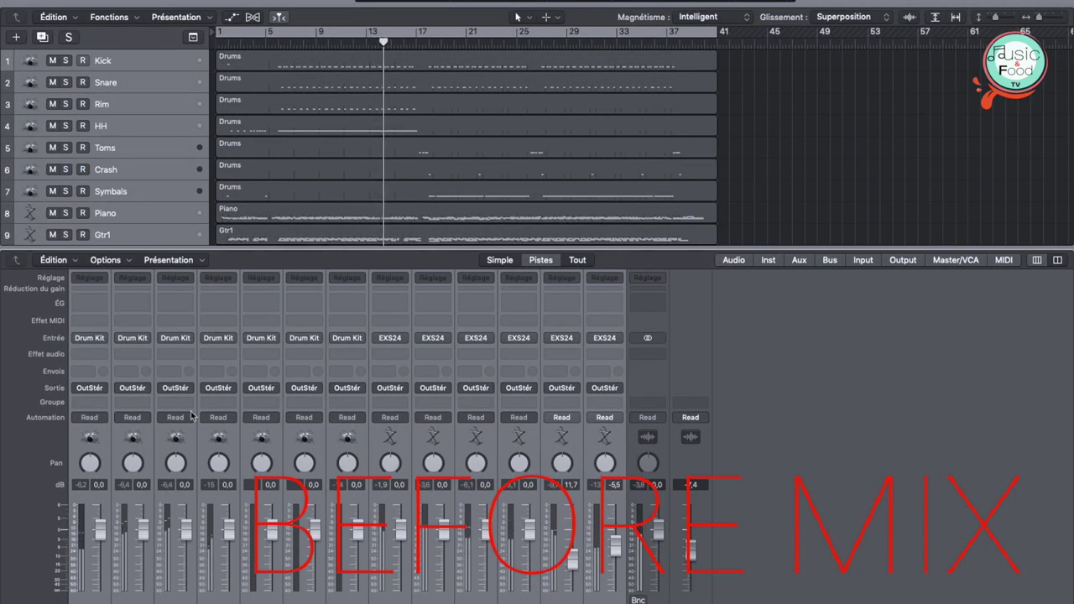
scroll(191, 416, up, 1)
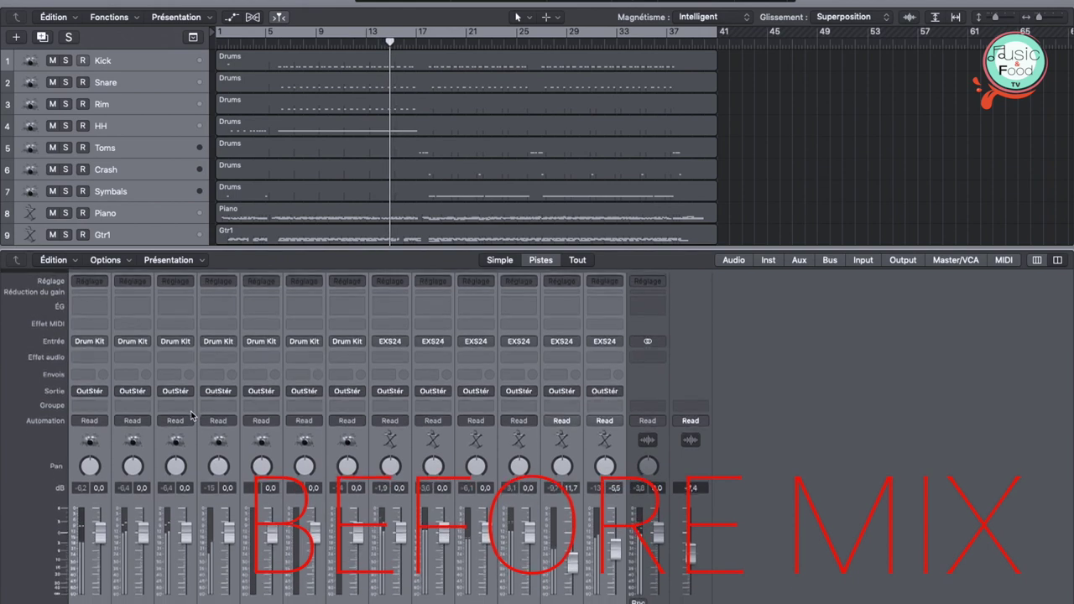
key(x)
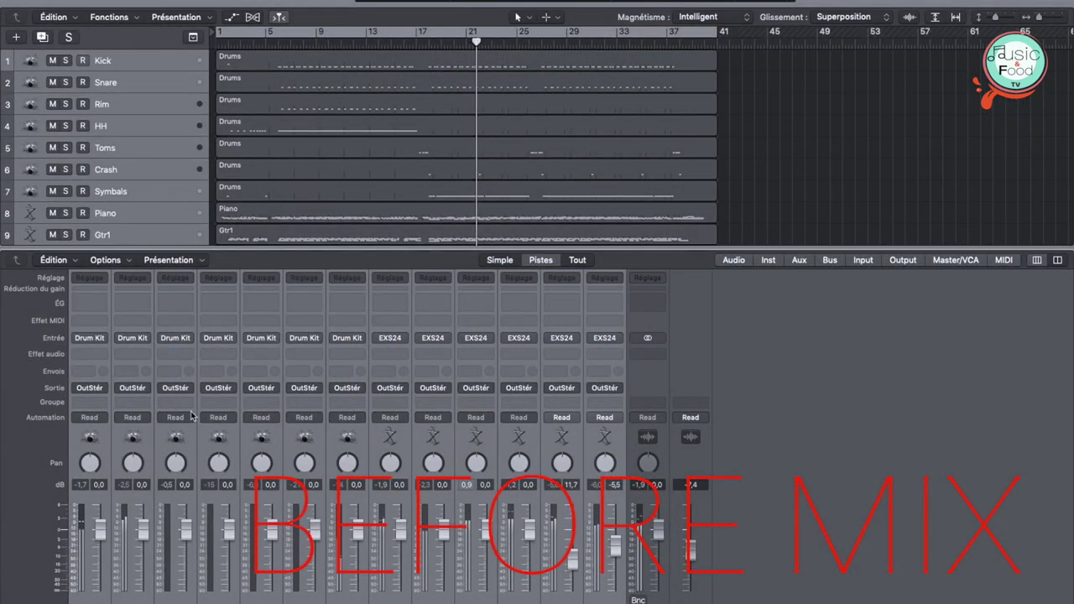
key(x)
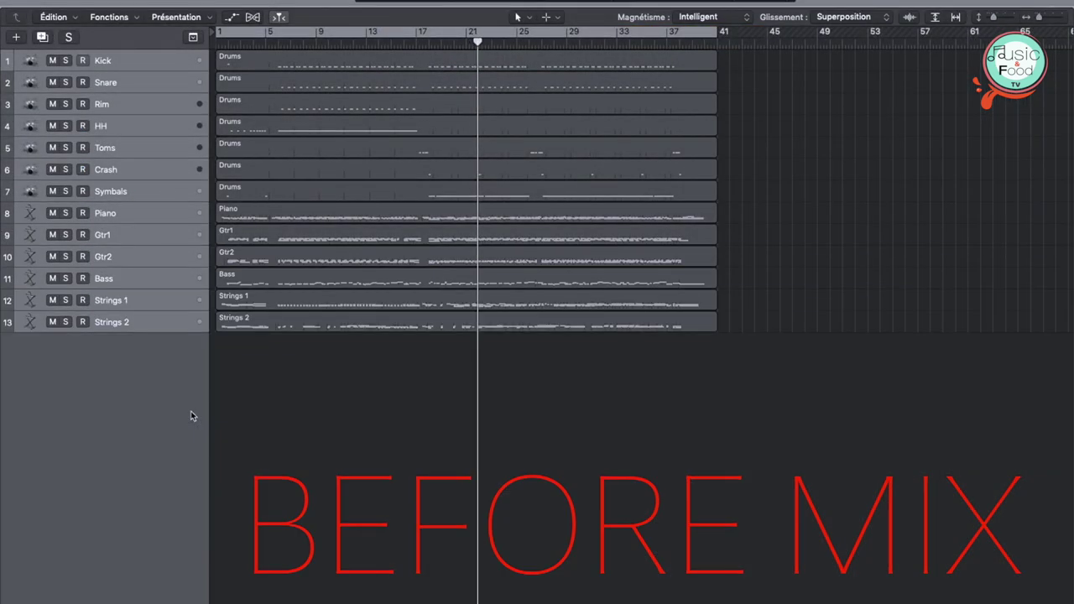